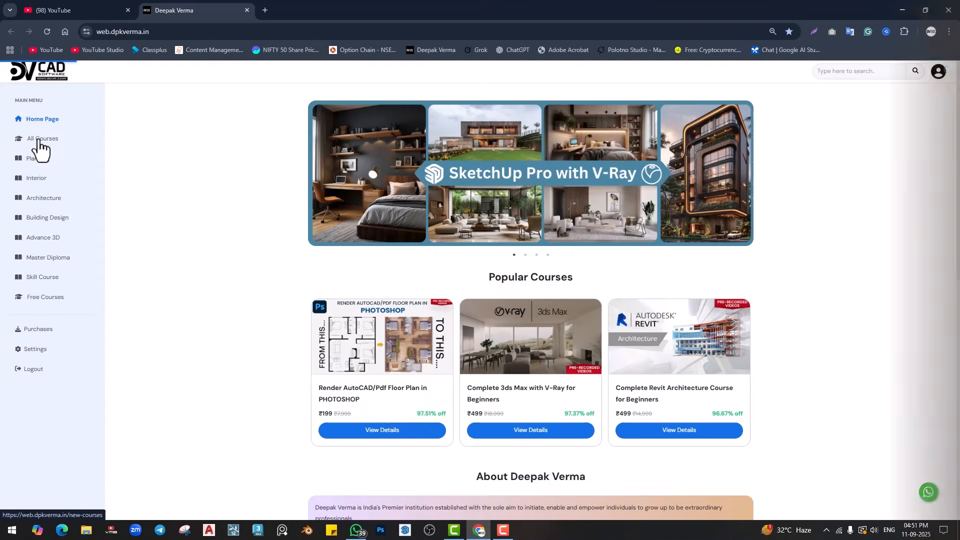
Open the Sketchup Pro with V-Ray LIVE Training for Professionals course from the full course list and proceed to buy it
{"action": "left_click", "coordinate": [38, 141]}
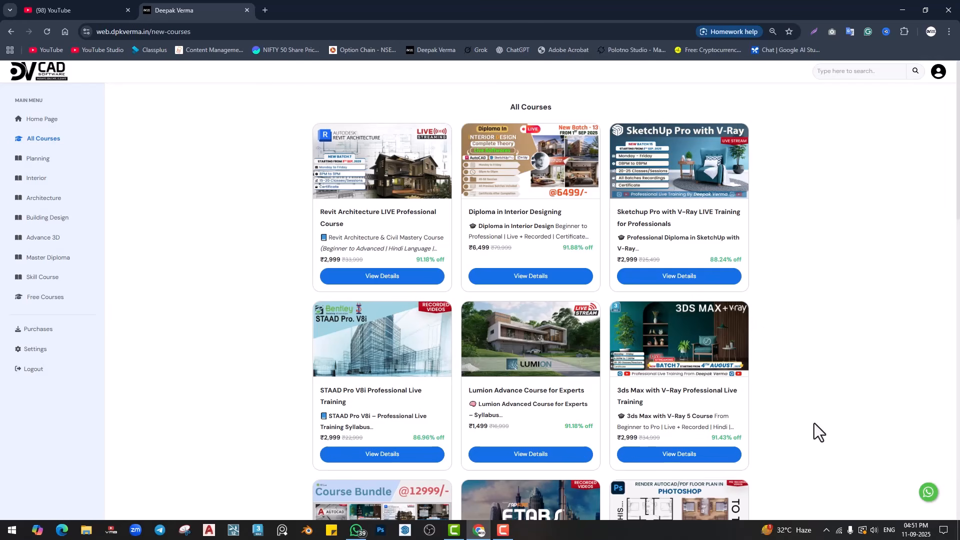
{"action": "left_click", "coordinate": [664, 278]}
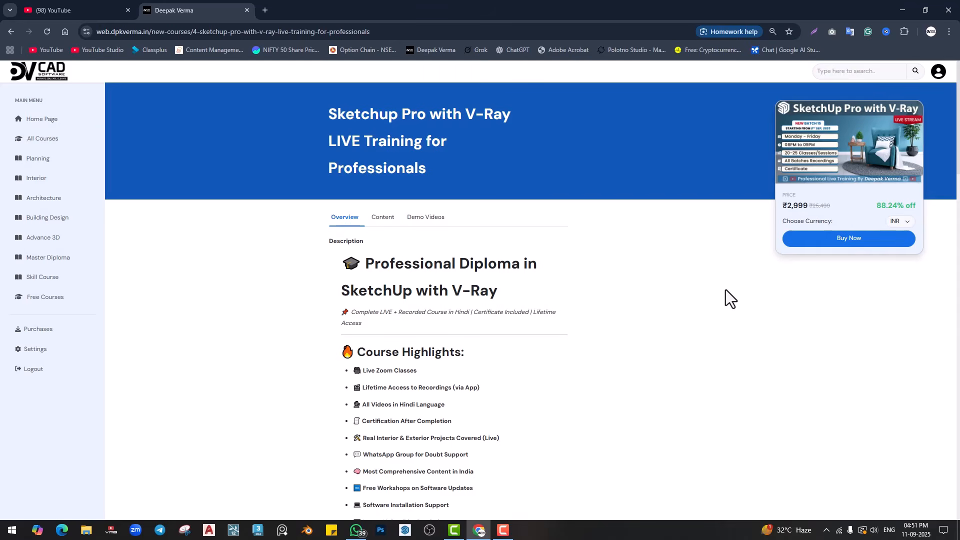
{"action": "left_click", "coordinate": [834, 239]}
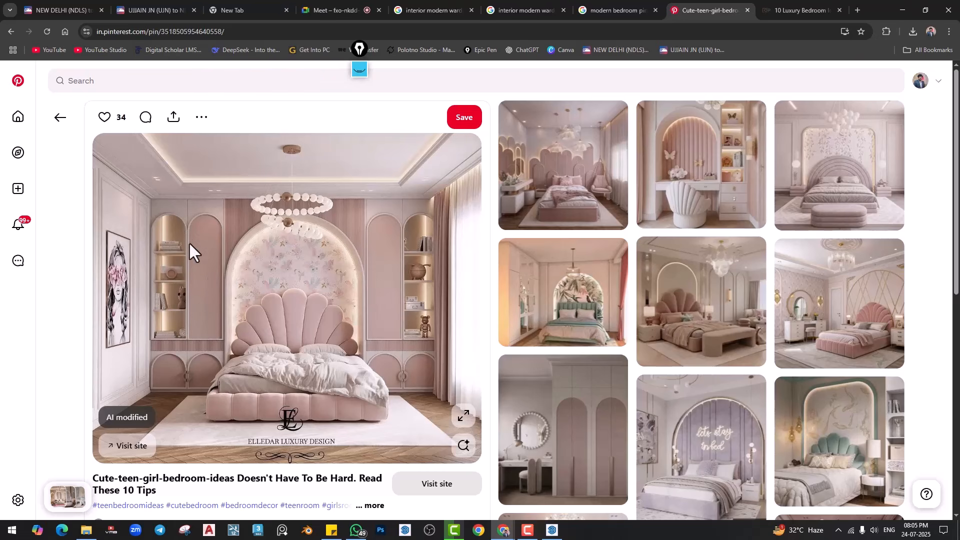
Save the pink arched bedroom reference image from Pinterest as a JPG in the Downloads folder
{"action": "right_click", "coordinate": [316, 239]}
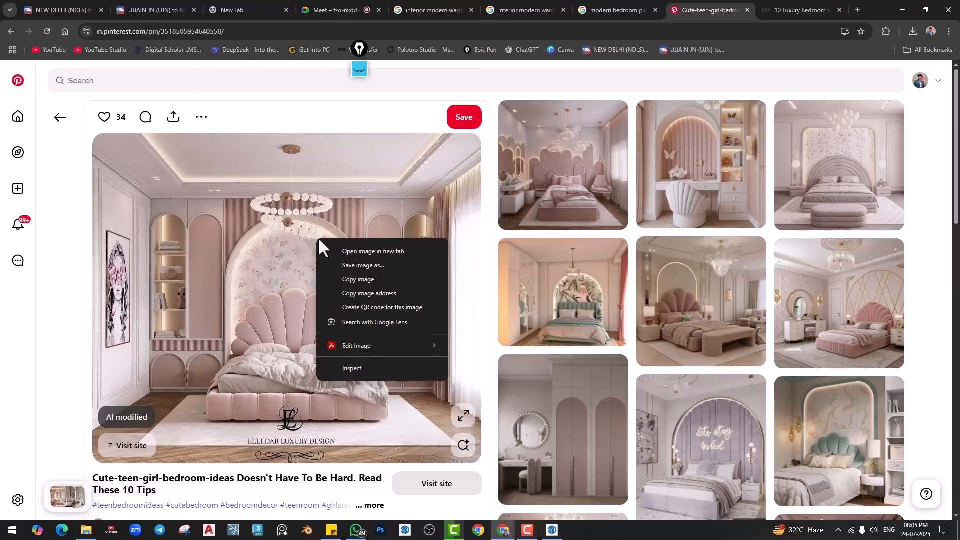
{"action": "left_click", "coordinate": [356, 279]}
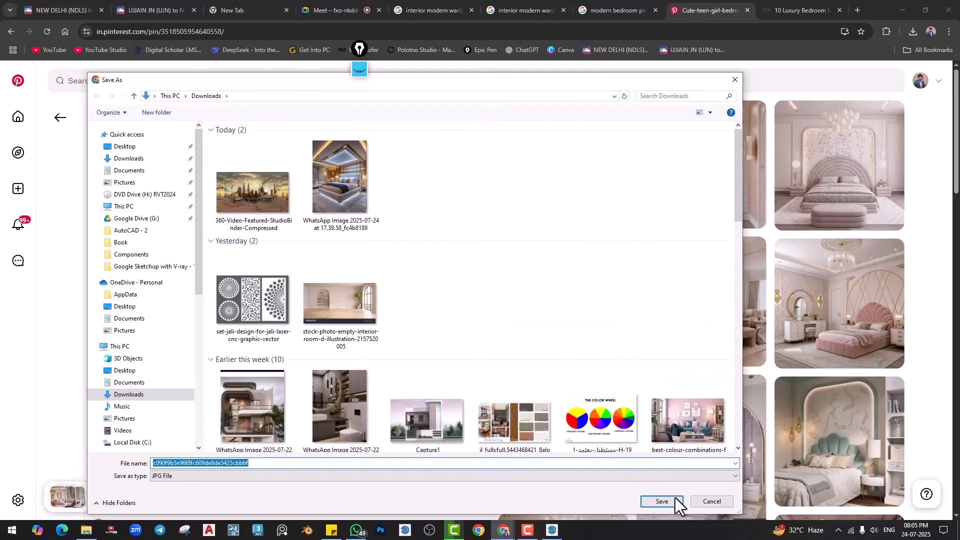
{"action": "left_click", "coordinate": [668, 503]}
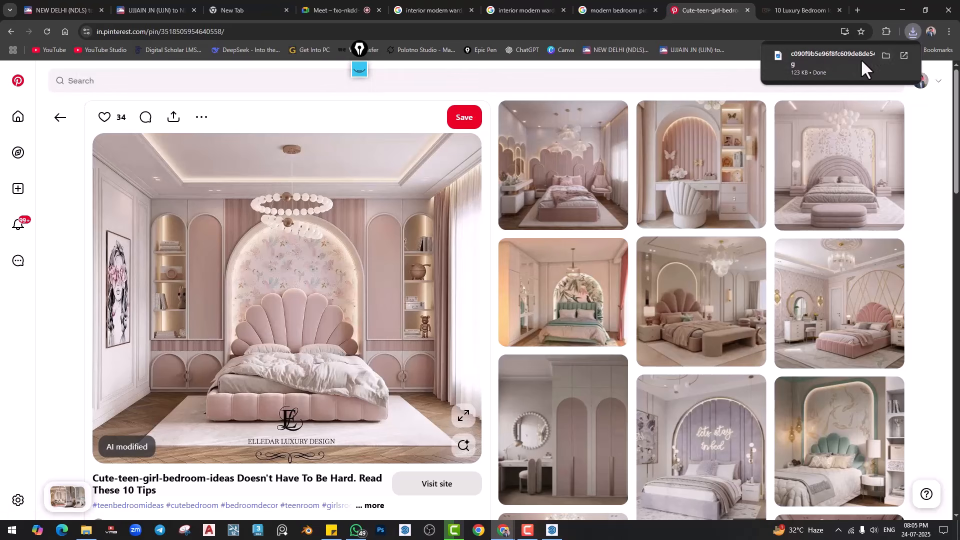
Arrange SketchUp beside the opened bedroom reference image, giving SketchUp the wider share of the screen
{"action": "key", "text": "super+Right"}
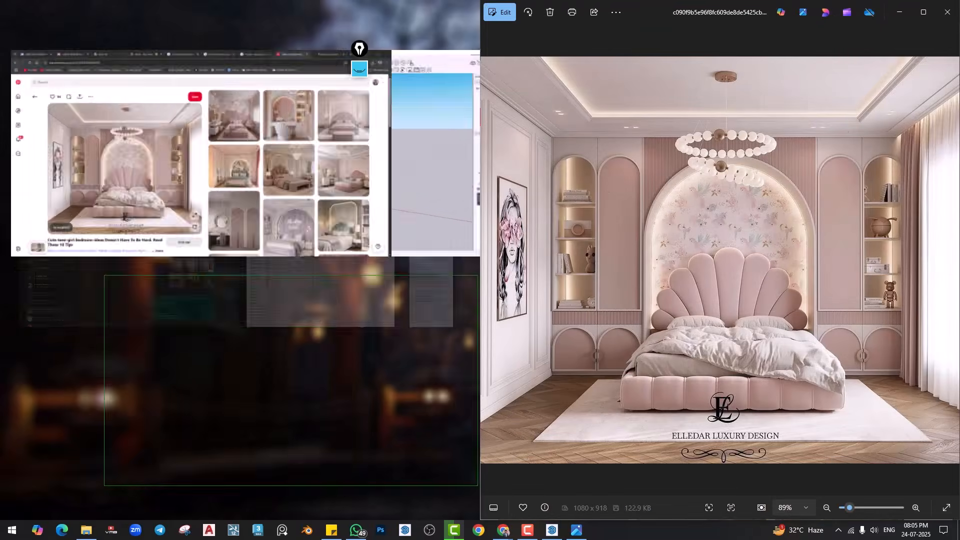
{"action": "left_click", "coordinate": [374, 166]}
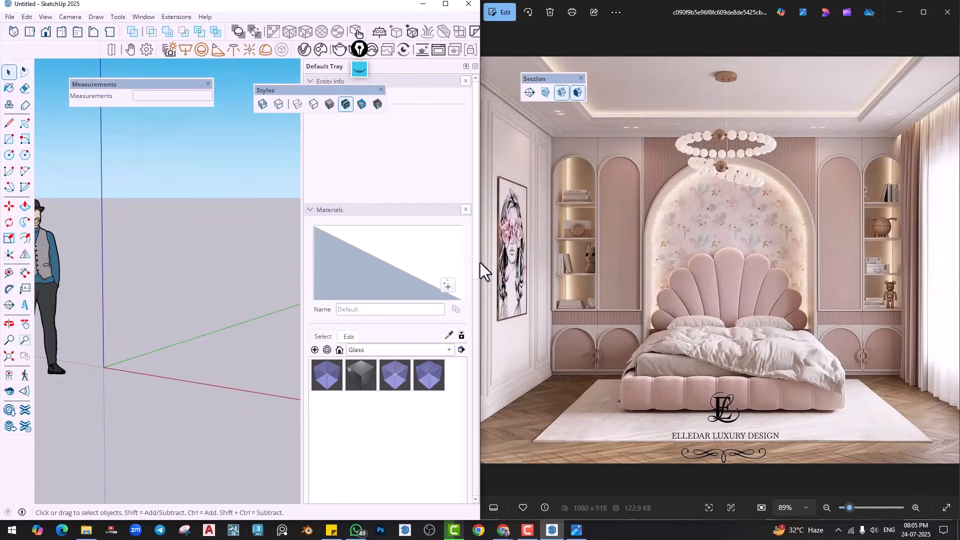
{"action": "left_click_drag", "start_coordinate": [480, 263], "coordinate": [690, 257]}
{"action": "left_click", "coordinate": [778, 254]}
{"action": "left_click_drag", "start_coordinate": [481, 235], "coordinate": [680, 253]}
{"action": "scroll", "coordinate": [788, 288], "scroll_direction": "up", "scroll_amount": 2}
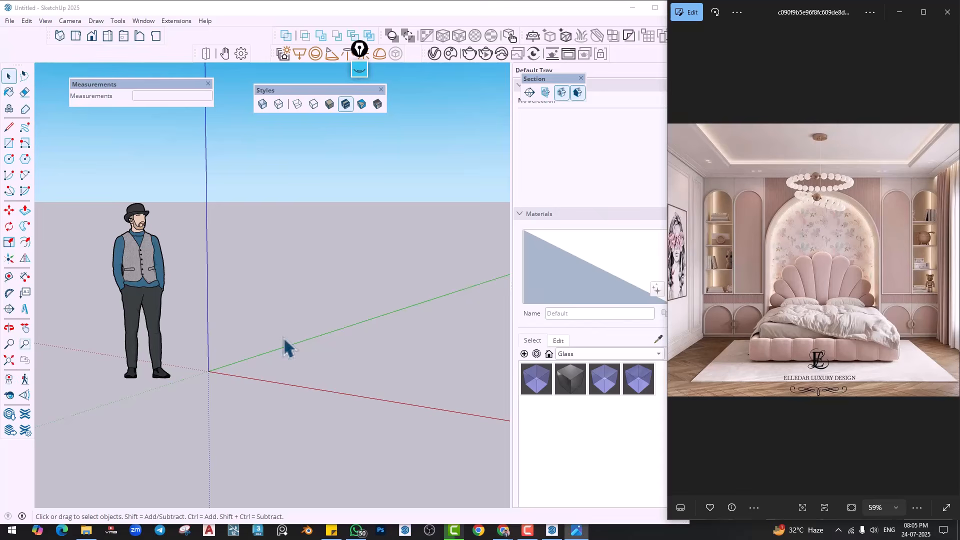
Draw a closed 13' by 17' rectangular floor outline with the Line tool near the origin
{"action": "middle_click_drag", "start_coordinate": [283, 337], "coordinate": [287, 357]}
{"action": "key", "text": "l"}
{"action": "left_click", "coordinate": [249, 358]}
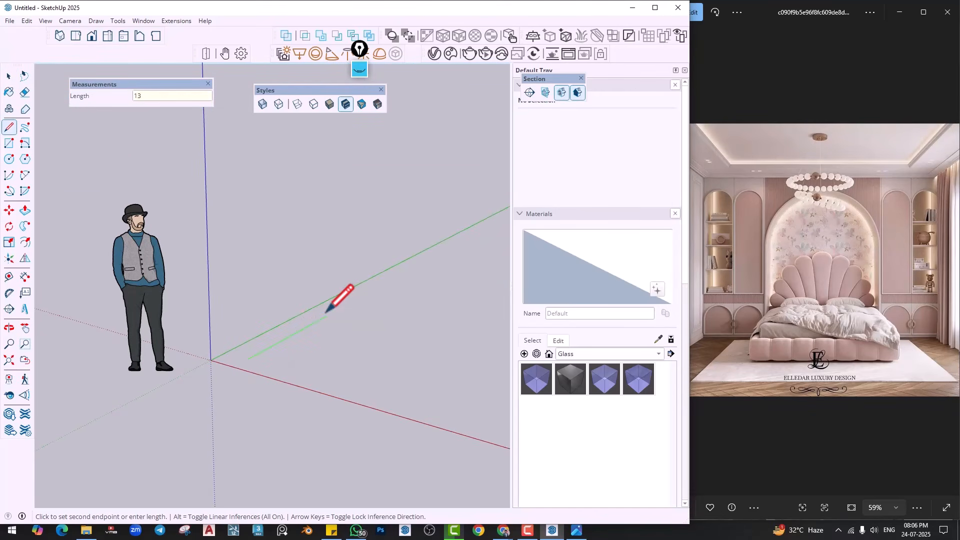
{"action": "scroll", "coordinate": [333, 312], "scroll_direction": "down", "scroll_amount": 5}
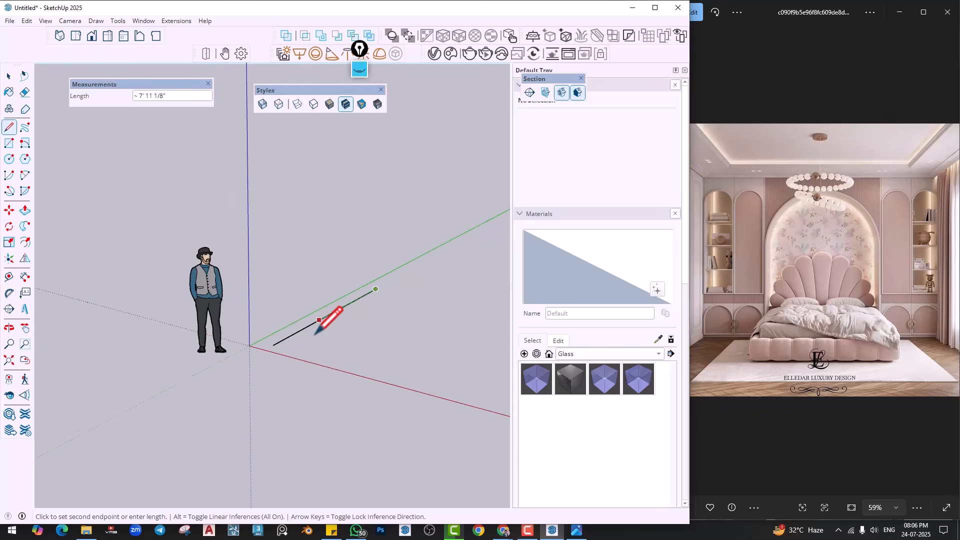
{"action": "left_click", "coordinate": [238, 340]}
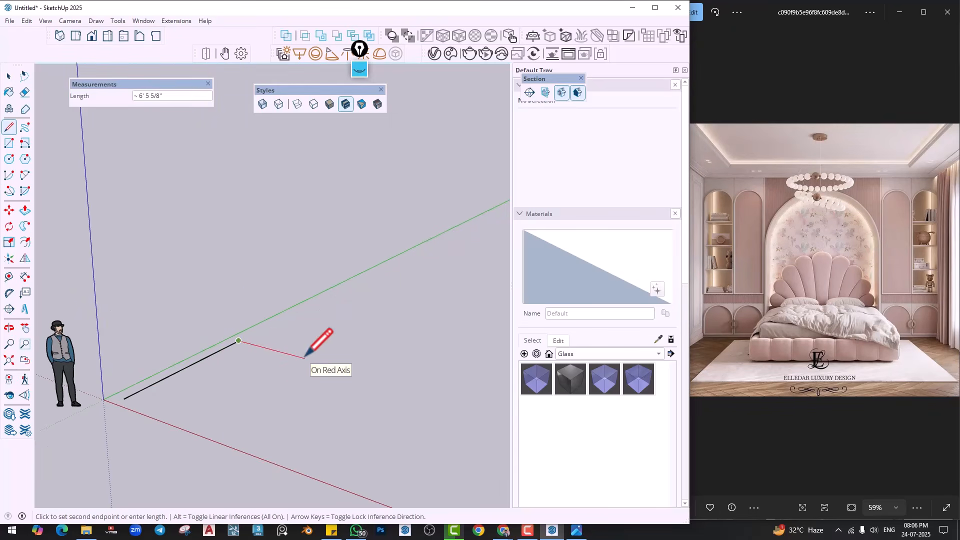
{"action": "type", "text": "17"}
{"action": "key", "text": "Return"}
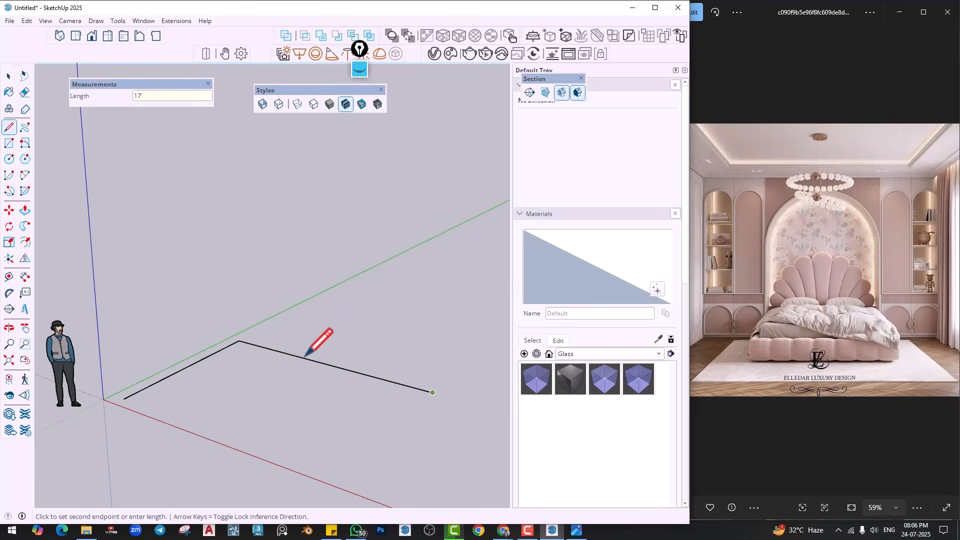
{"action": "scroll", "coordinate": [305, 358], "scroll_direction": "down", "scroll_amount": 2}
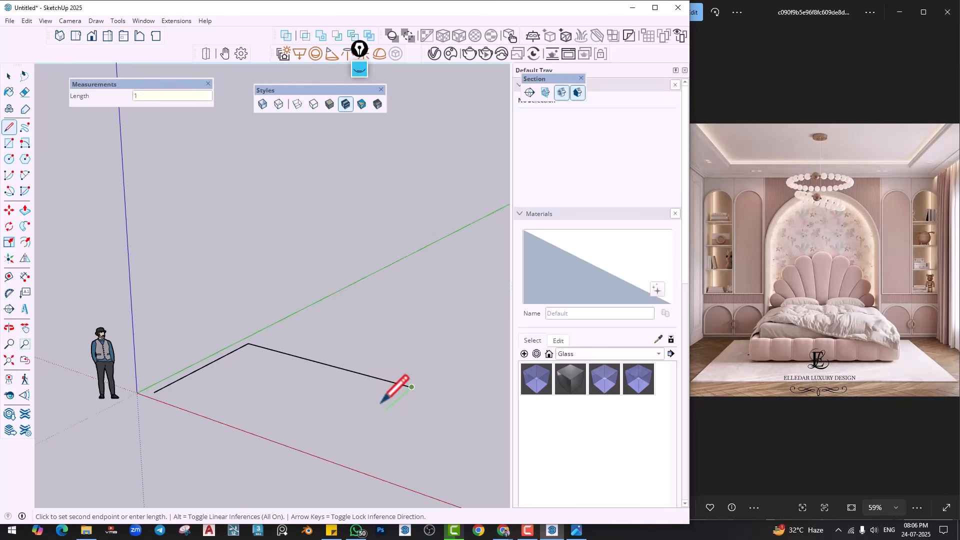
{"action": "key", "text": "Return"}
{"action": "left_click", "coordinate": [155, 392]}
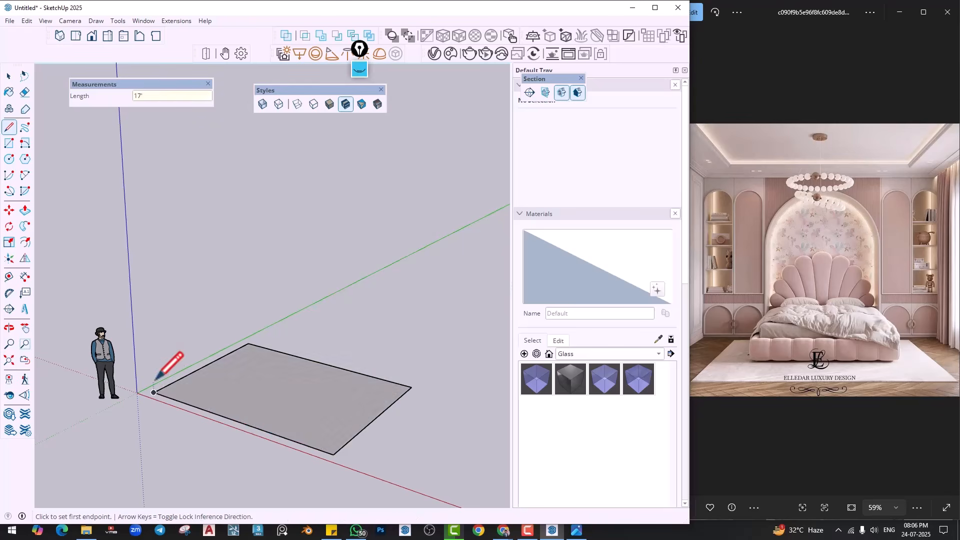
Extrude the floor face 4" with Push/Pull and make the slab a group
{"action": "type", "text": "p"}
{"action": "type", "text": "4"}
{"action": "key", "text": "Return"}
{"action": "key", "text": "space"}
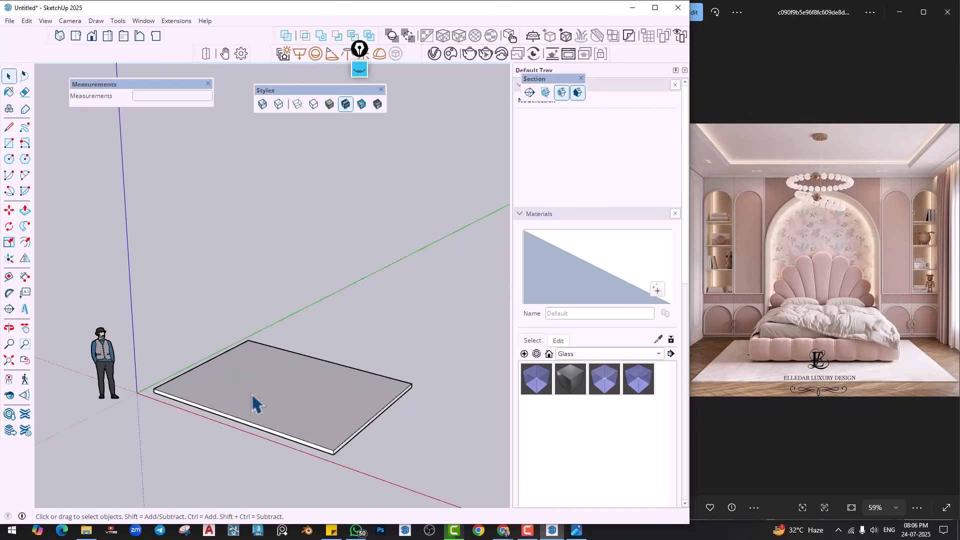
{"action": "triple_click", "coordinate": [224, 402]}
{"action": "right_click", "coordinate": [224, 403]}
{"action": "left_click", "coordinate": [256, 230]}
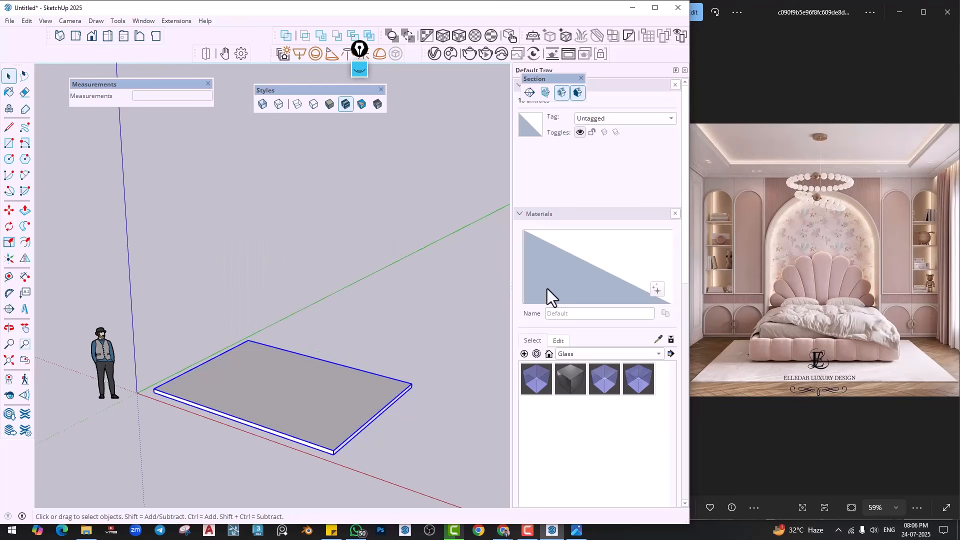
Add a new tag named Floor
{"action": "left_click", "coordinate": [553, 212]}
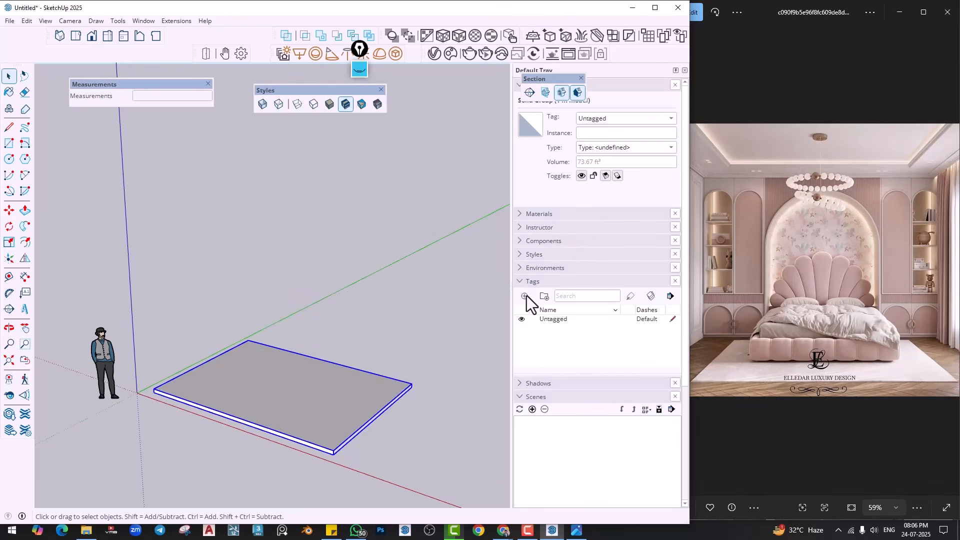
{"action": "type", "text": "Floor"}
{"action": "key", "text": "Return"}
Place a Tape Measure guide 1' inside the floor's 13' edge nearest the origin
{"action": "middle_click_drag", "start_coordinate": [272, 425], "coordinate": [230, 395]}
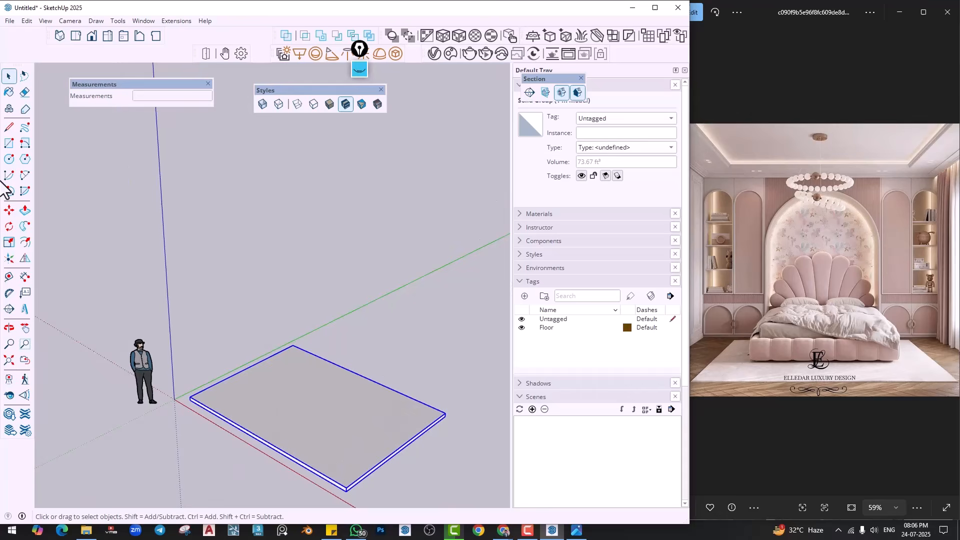
{"action": "left_click", "coordinate": [9, 276]}
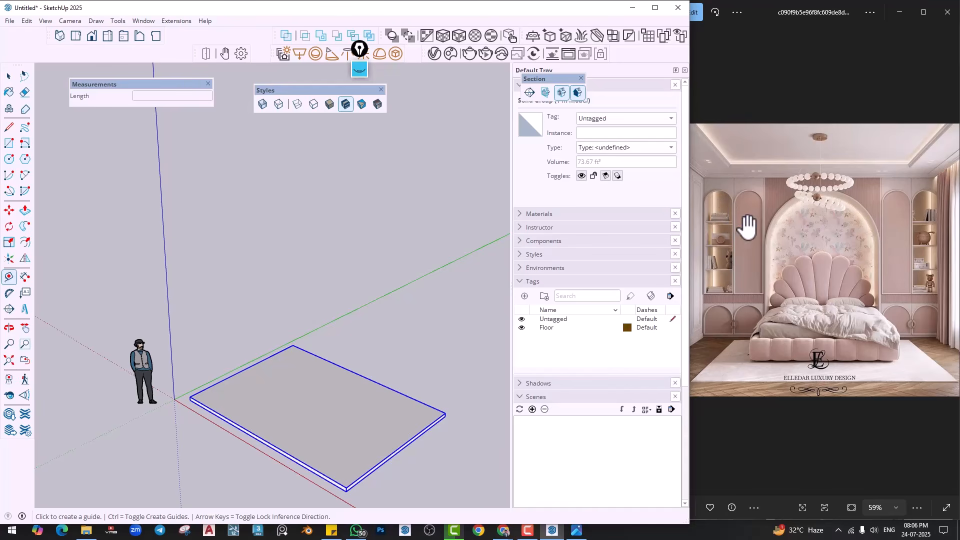
{"action": "scroll", "coordinate": [317, 364], "scroll_direction": "up", "scroll_amount": 6}
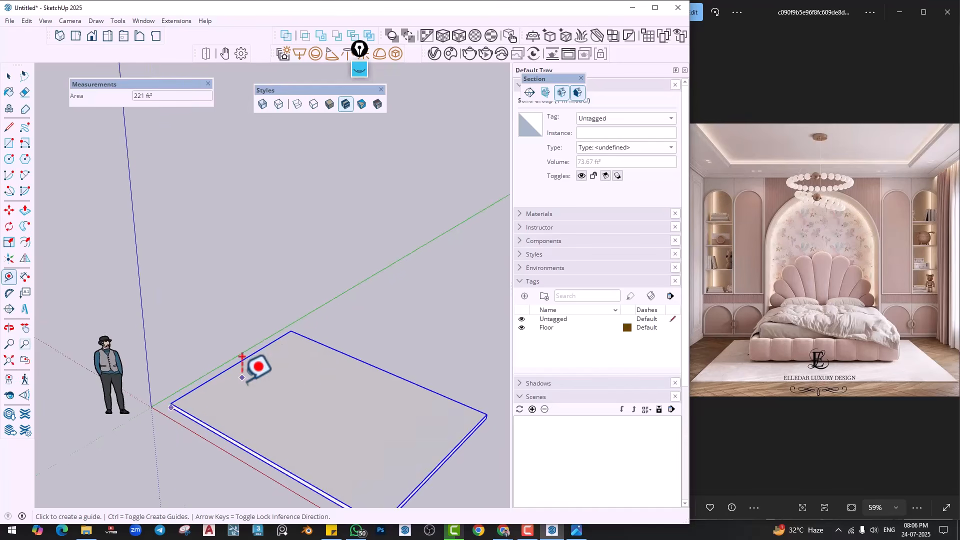
{"action": "left_click", "coordinate": [270, 350]}
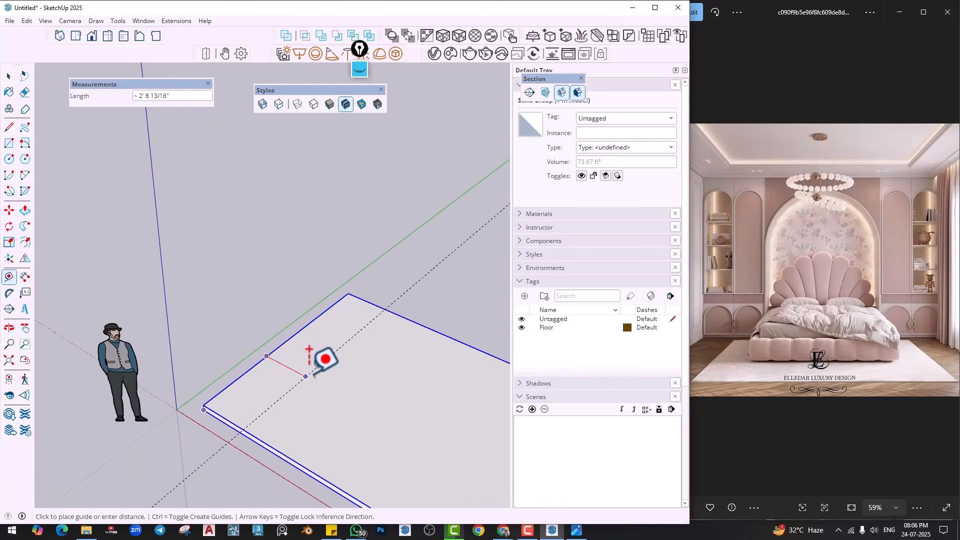
{"action": "type", "text": "1'"}
{"action": "key", "text": "Return"}
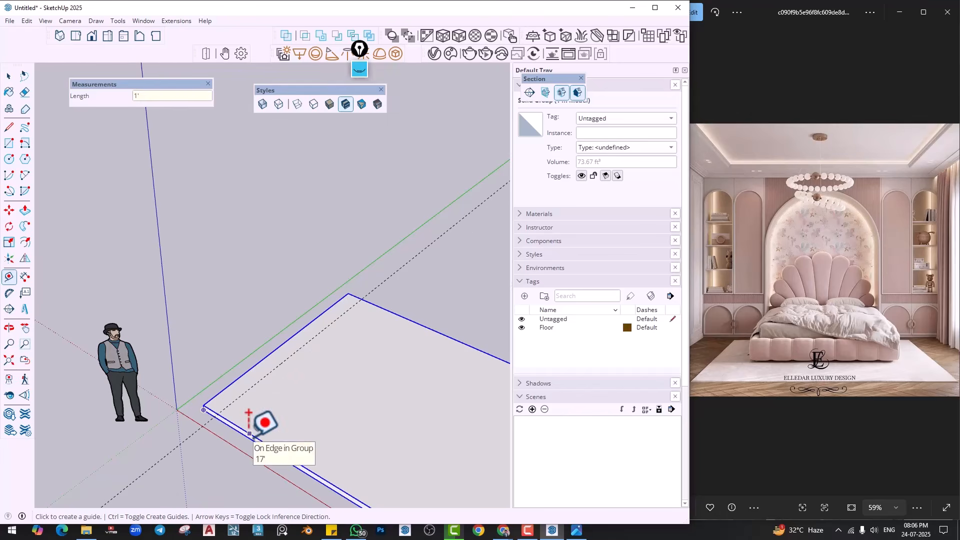
Place guides 4" inside both 17' edges of the floor slab
{"action": "left_click", "coordinate": [250, 433]}
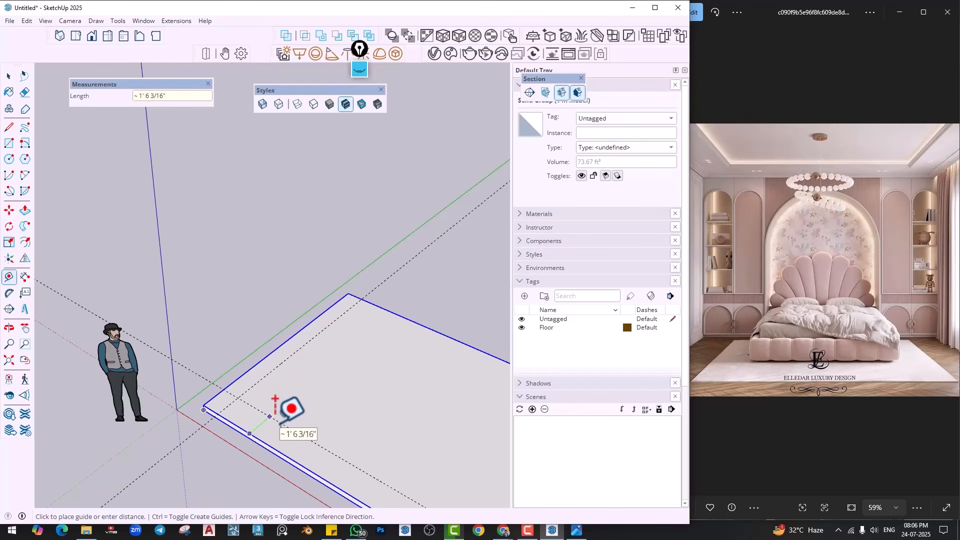
{"action": "scroll", "coordinate": [285, 420], "scroll_direction": "up", "scroll_amount": 2}
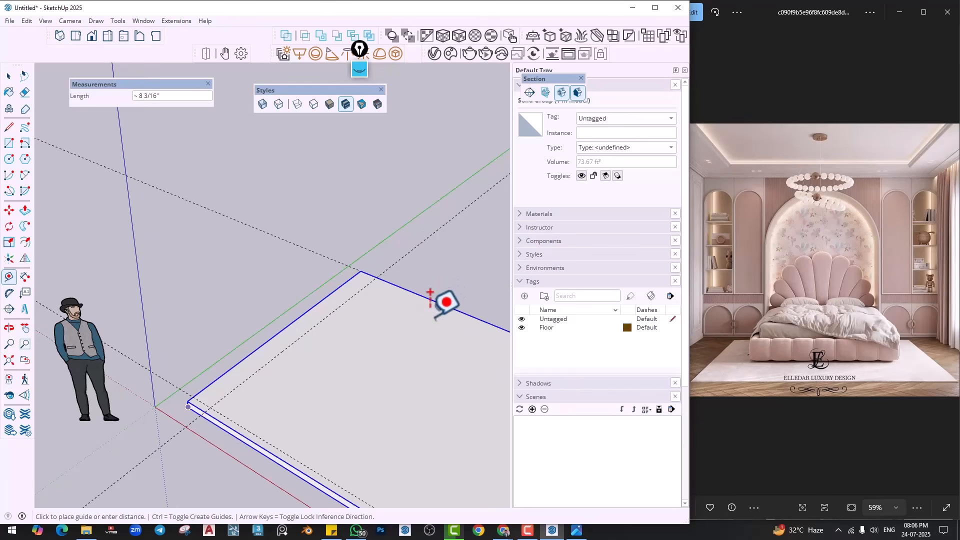
{"action": "type", "text": "4"}
{"action": "key", "text": "Return"}
Draw a 17' by 4" rectangle along the front long edge of the floor, using the guide as its inner limit
{"action": "key", "text": "r"}
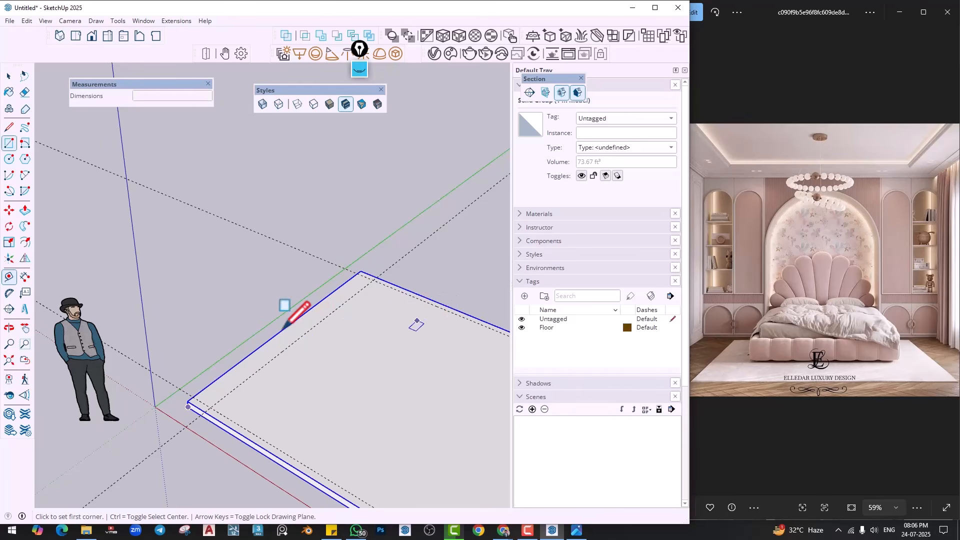
{"action": "left_click", "coordinate": [188, 401]}
{"action": "scroll", "coordinate": [300, 390], "scroll_direction": "down", "scroll_amount": 4}
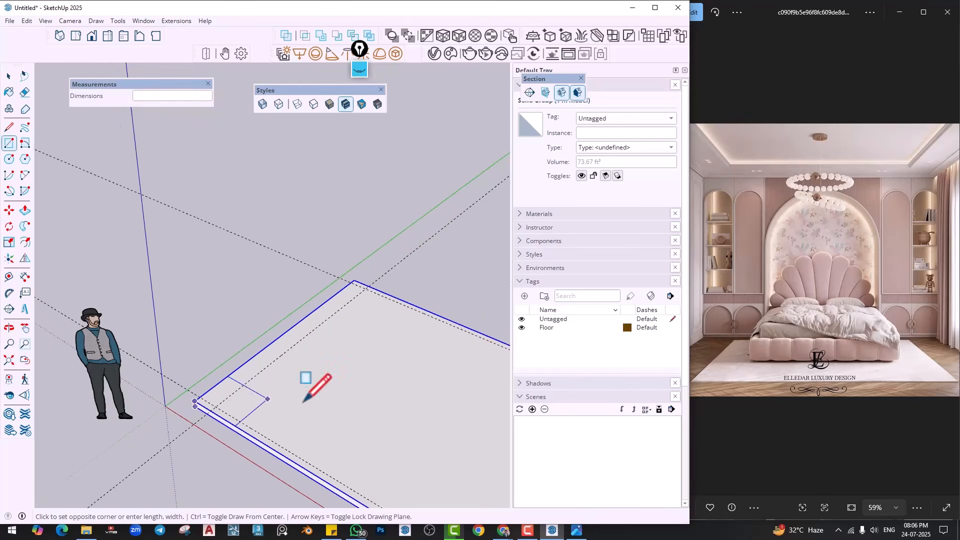
{"action": "scroll", "coordinate": [252, 321], "scroll_direction": "up", "scroll_amount": 5}
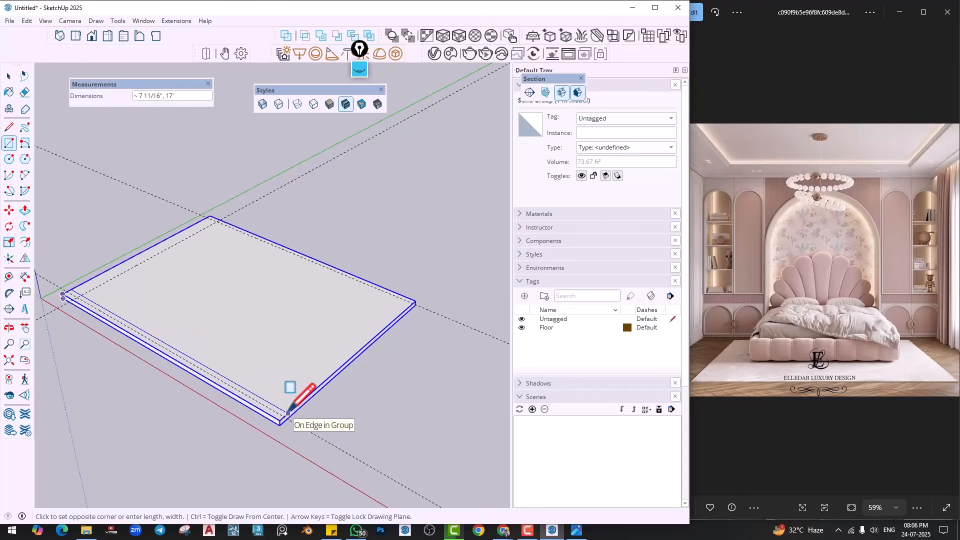
{"action": "left_click", "coordinate": [279, 420]}
Extrude the 4" strip 10' up into a wall and make it a group
{"action": "key", "text": "p"}
{"action": "left_click", "coordinate": [281, 425]}
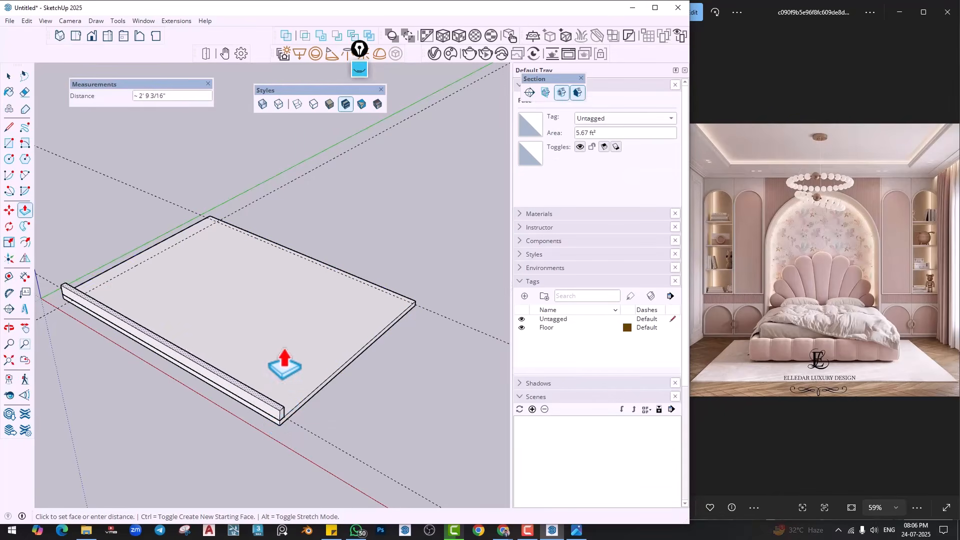
{"action": "type", "text": "10"}
{"action": "key", "text": "Return"}
{"action": "key", "text": "space"}
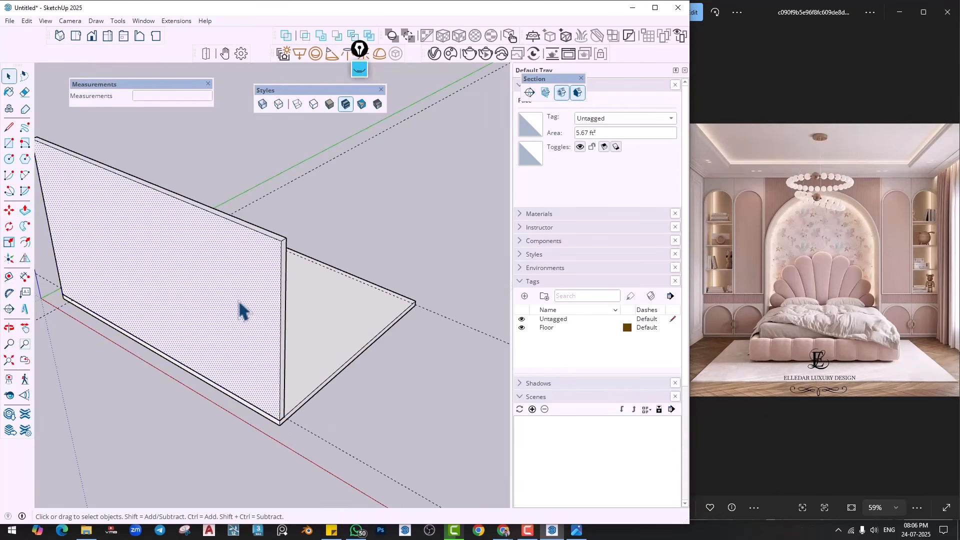
{"action": "double_click", "coordinate": [240, 311]}
{"action": "right_click", "coordinate": [240, 310]}
{"action": "left_click", "coordinate": [287, 131]}
Draw a rectangle over the 1' guide strip at the floor's 13' edge, raise it to the first wall's height and group it
{"action": "middle_click_drag", "start_coordinate": [315, 240], "coordinate": [200, 272]}
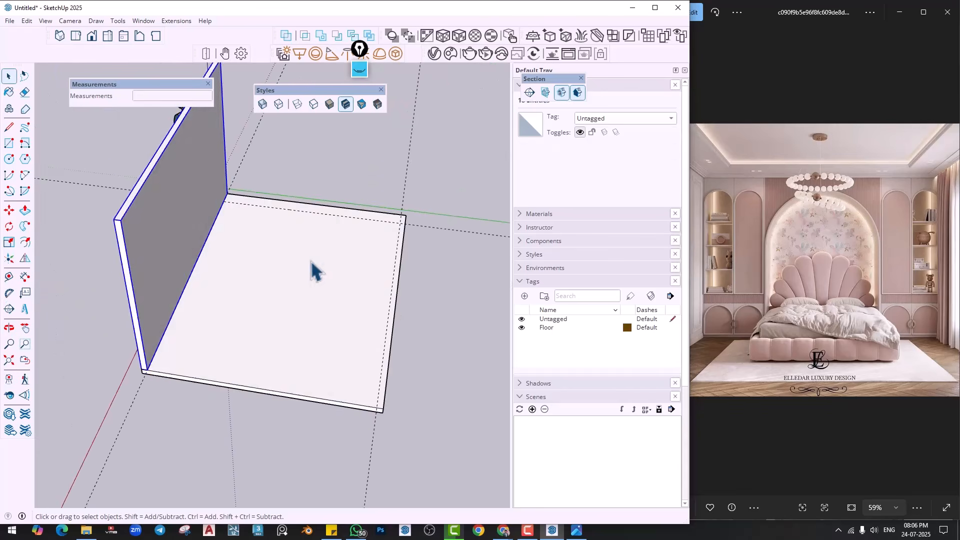
{"action": "middle_click_drag", "start_coordinate": [280, 276], "coordinate": [155, 286]}
{"action": "key", "text": "r"}
{"action": "scroll", "coordinate": [279, 181], "scroll_direction": "up", "scroll_amount": 2}
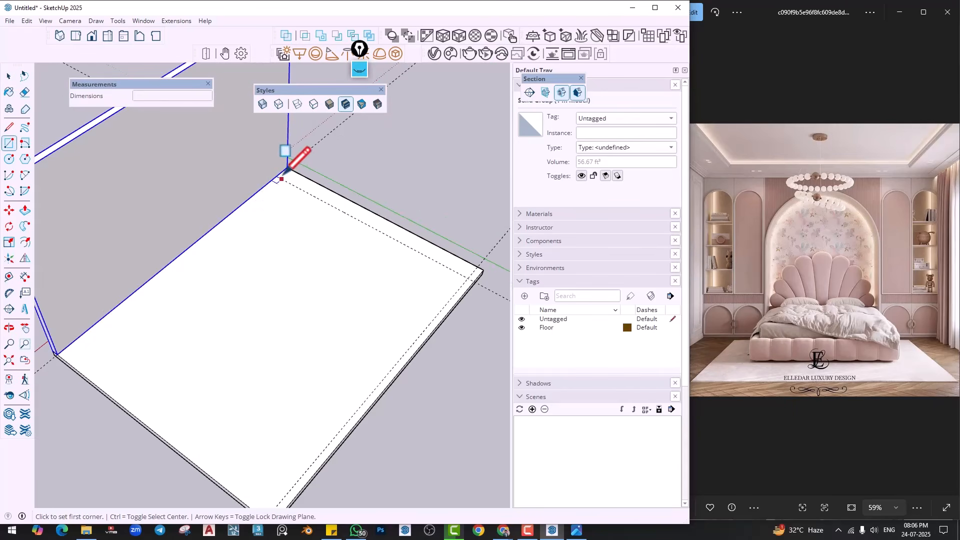
{"action": "left_click", "coordinate": [276, 176]}
{"action": "left_click", "coordinate": [477, 267]}
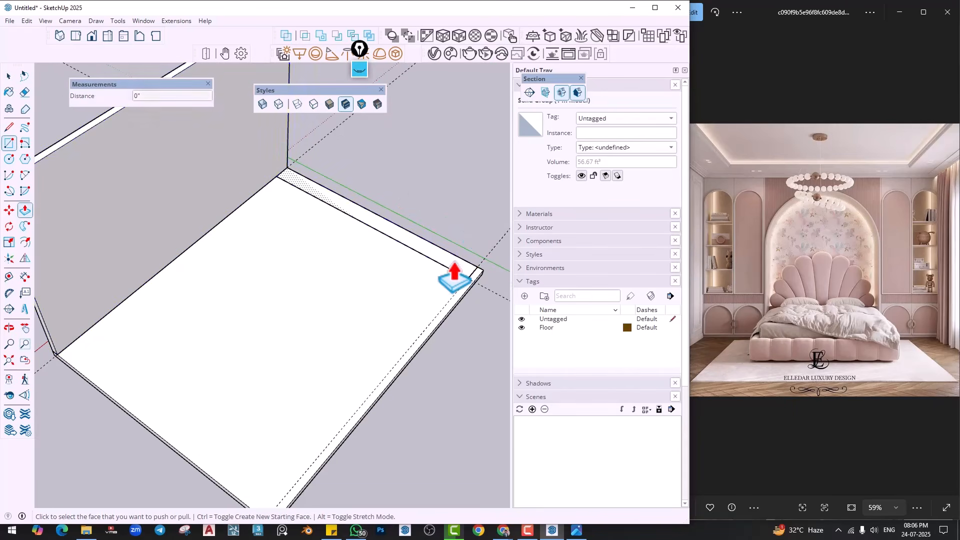
{"action": "key", "text": "space"}
{"action": "right_click", "coordinate": [439, 235]}
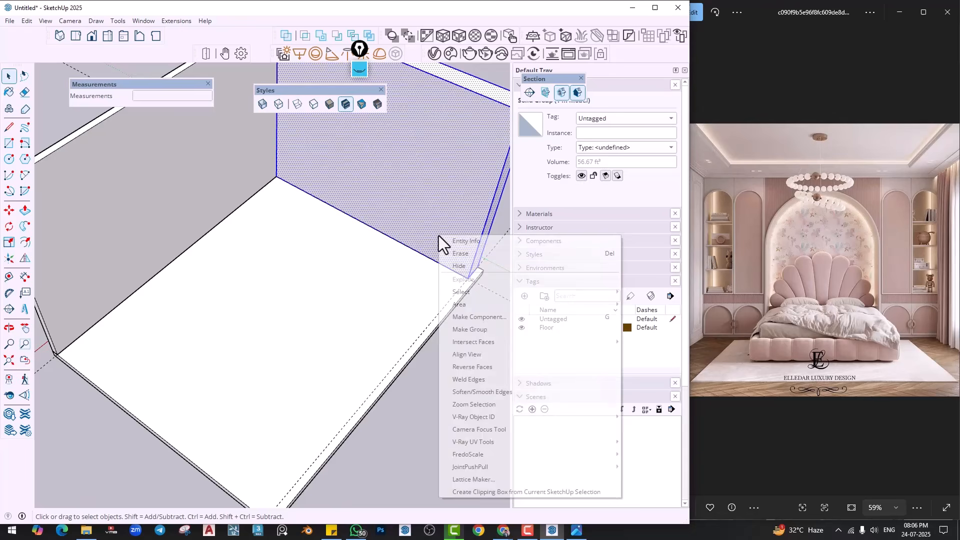
{"action": "left_click", "coordinate": [469, 330]}
Draw a 4" by 17' rectangle along the floor's remaining long edge, up to the inner guide
{"action": "middle_click_drag", "start_coordinate": [444, 336], "coordinate": [471, 353]}
{"action": "key", "text": "r"}
{"action": "scroll", "coordinate": [463, 217], "scroll_direction": "up", "scroll_amount": 1}
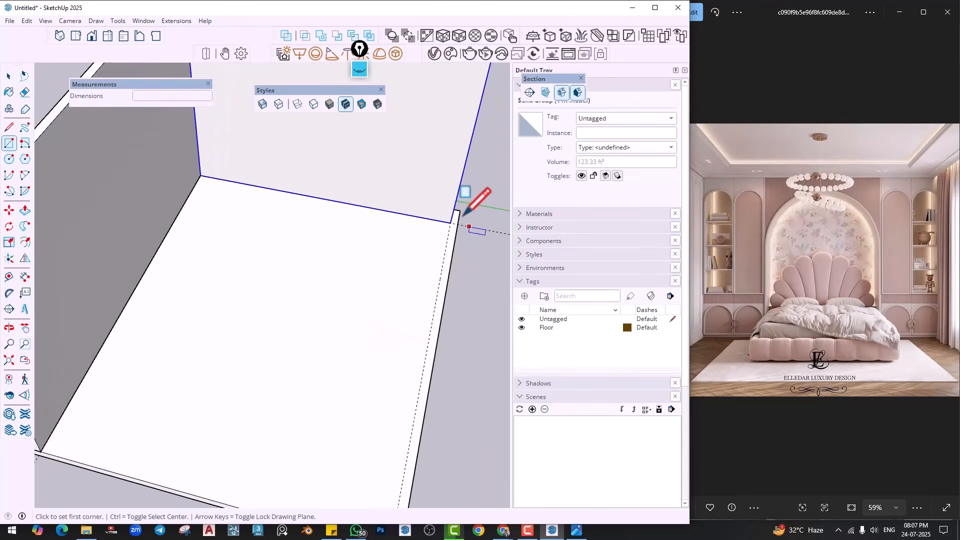
{"action": "left_click", "coordinate": [459, 208]}
{"action": "middle_click_drag", "start_coordinate": [420, 393], "coordinate": [418, 324], "text": "shift"}
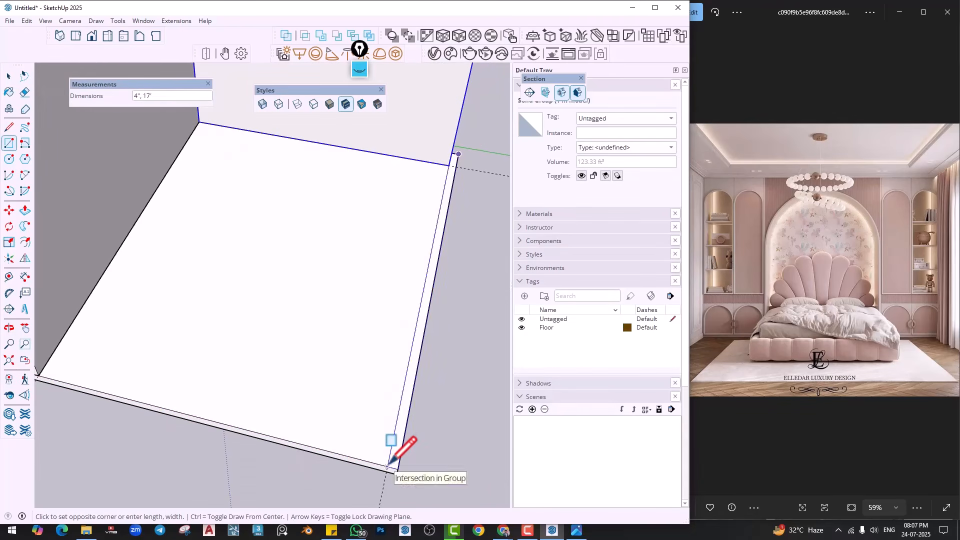
{"action": "left_click", "coordinate": [387, 467]}
Extrude the new strip to the same height as the other walls and make it a group
{"action": "key", "text": "p"}
{"action": "double_click", "coordinate": [397, 458]}
{"action": "key", "text": "space"}
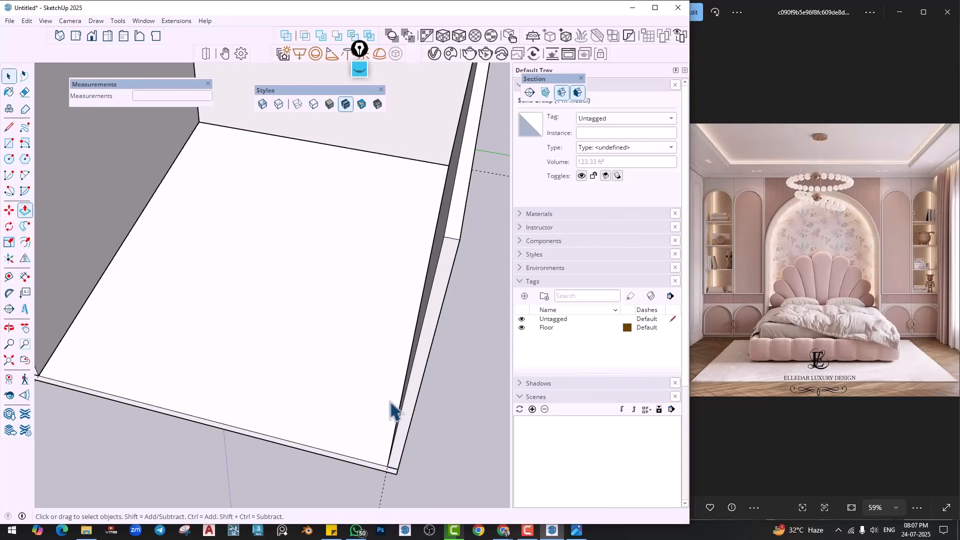
{"action": "middle_click_drag", "start_coordinate": [395, 411], "coordinate": [407, 377]}
{"action": "triple_click", "coordinate": [407, 377]}
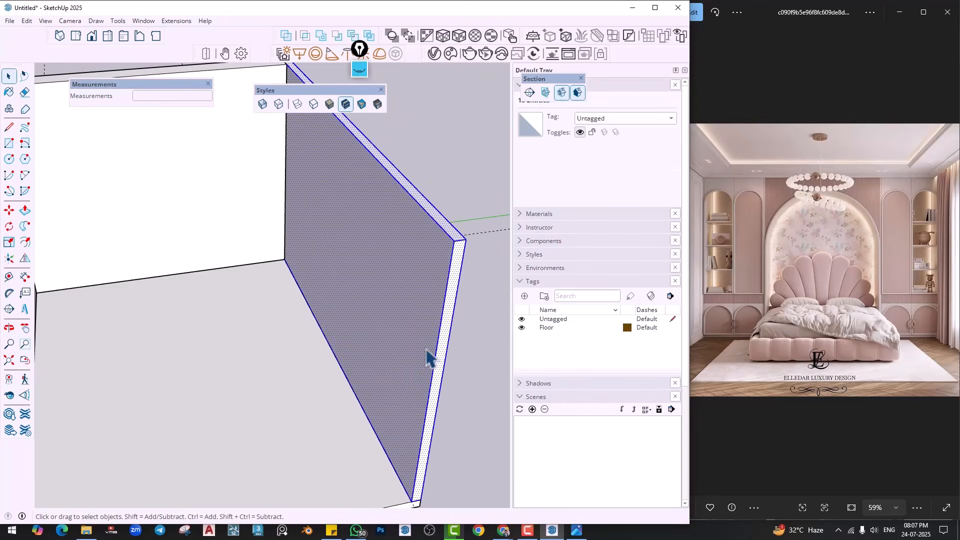
{"action": "right_click", "coordinate": [427, 359]}
{"action": "left_click", "coordinate": [467, 195]}
Copy the floor slab 10' 4" straight up onto the tops of the walls as the roof
{"action": "scroll", "coordinate": [354, 285], "scroll_direction": "down", "scroll_amount": 6}
{"action": "middle_click_drag", "start_coordinate": [358, 407], "coordinate": [403, 391]}
{"action": "key", "text": "m"}
{"action": "scroll", "coordinate": [422, 402], "scroll_direction": "up", "scroll_amount": 4}
{"action": "key", "text": "ctrl"}
{"action": "left_click", "coordinate": [426, 386]}
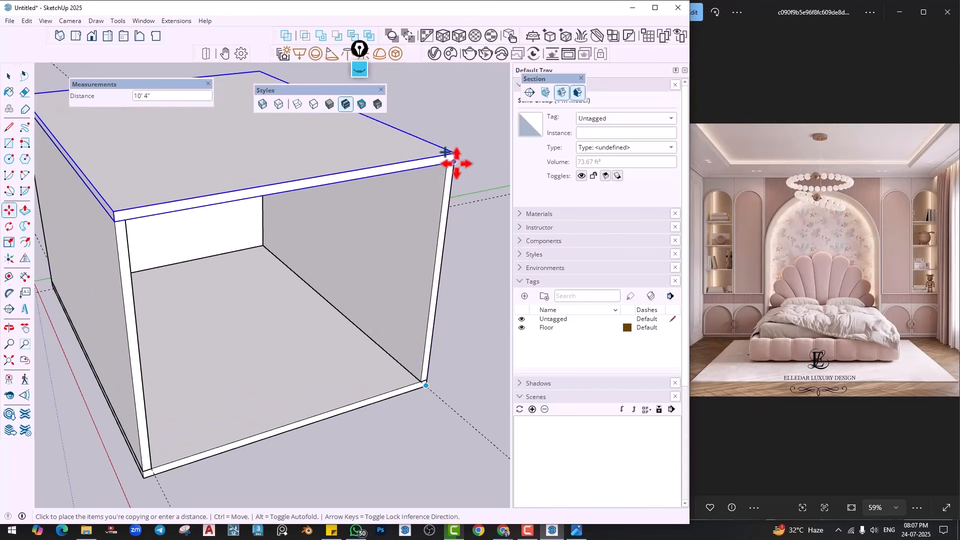
{"action": "left_click", "coordinate": [455, 163]}
{"action": "key", "text": "space"}
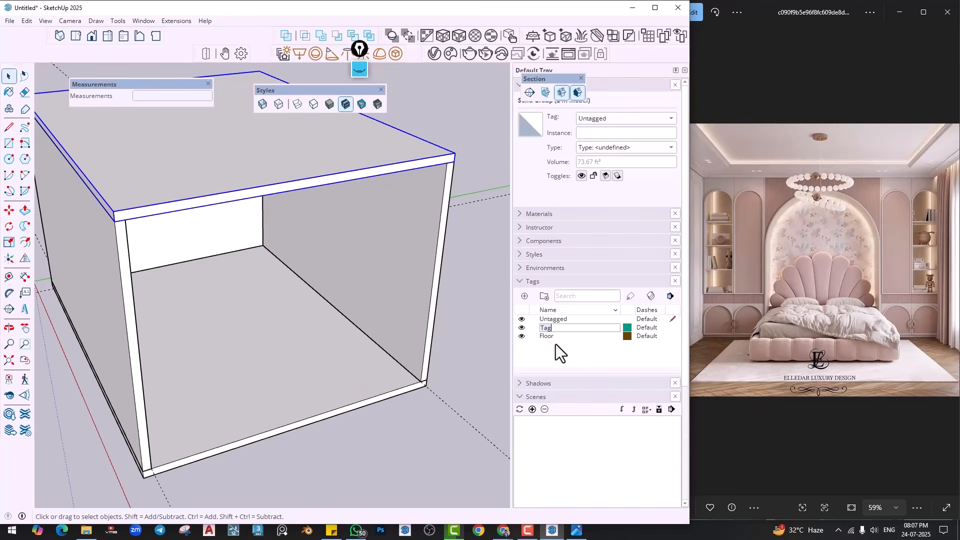
Create tags named Roof, Wall 1, Wall 2 and Wall 3
{"action": "type", "text": "Roof"}
{"action": "key", "text": "Return"}
{"action": "type", "text": "l 1"}
{"action": "key", "text": "Return"}
{"action": "left_click", "coordinate": [524, 297]}
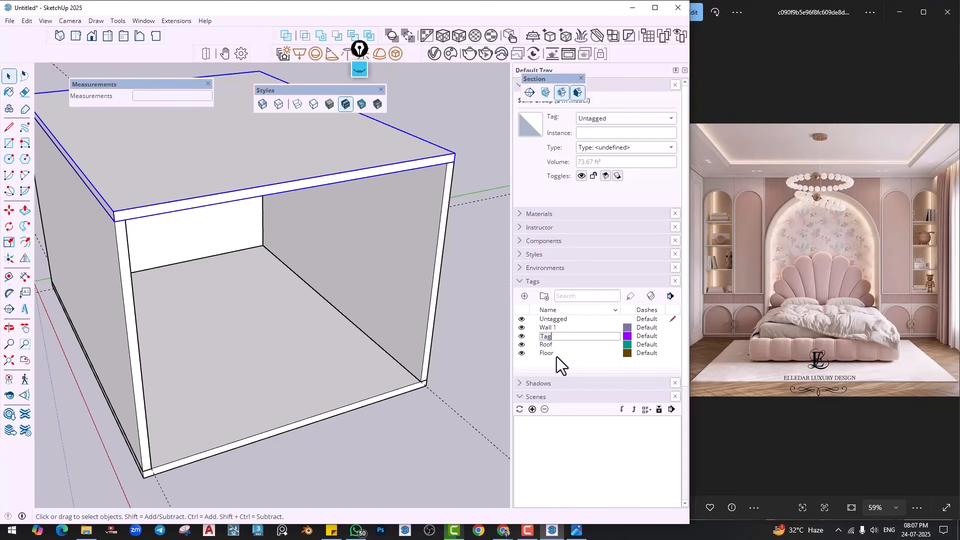
{"action": "type", "text": "Wall 2"}
{"action": "key", "text": "Return"}
{"action": "type", "text": "Wall 3"}
{"action": "key", "text": "Return"}
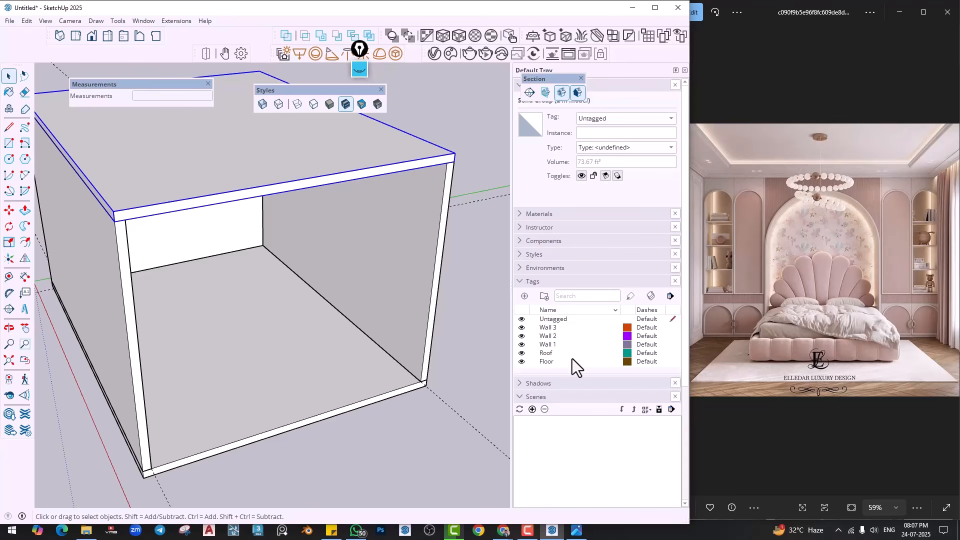
Apply the Wall 1, Wall 2, Wall 3, Roof and Floor tags to the matching walls and slabs with the Tag tool
{"action": "left_click", "coordinate": [630, 297]}
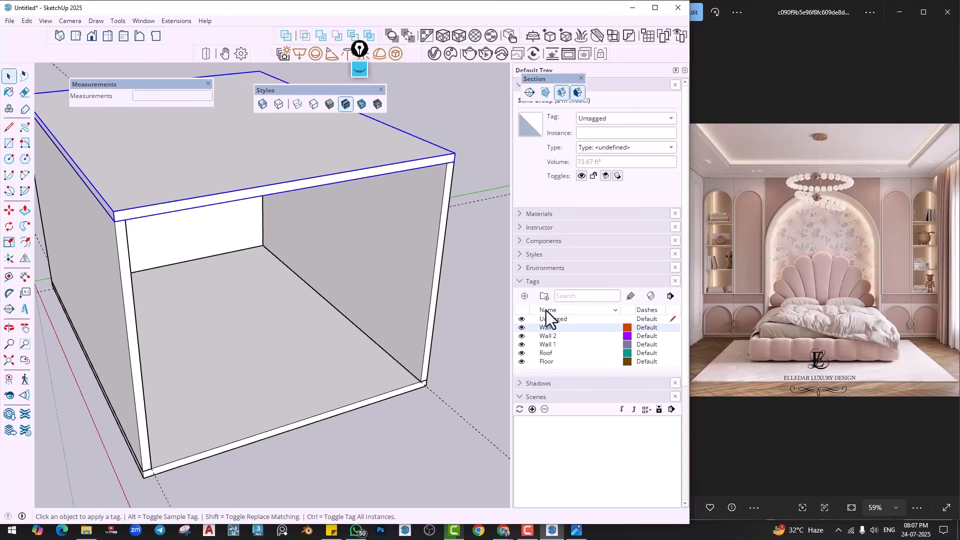
{"action": "left_click", "coordinate": [551, 337]}
{"action": "left_click", "coordinate": [547, 346]}
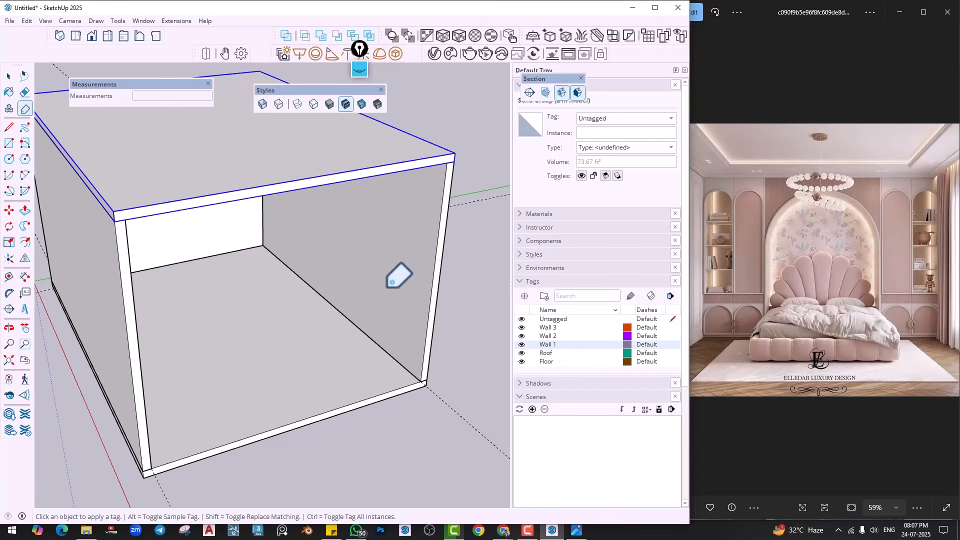
{"action": "left_click", "coordinate": [545, 352]}
{"action": "left_click", "coordinate": [369, 146]}
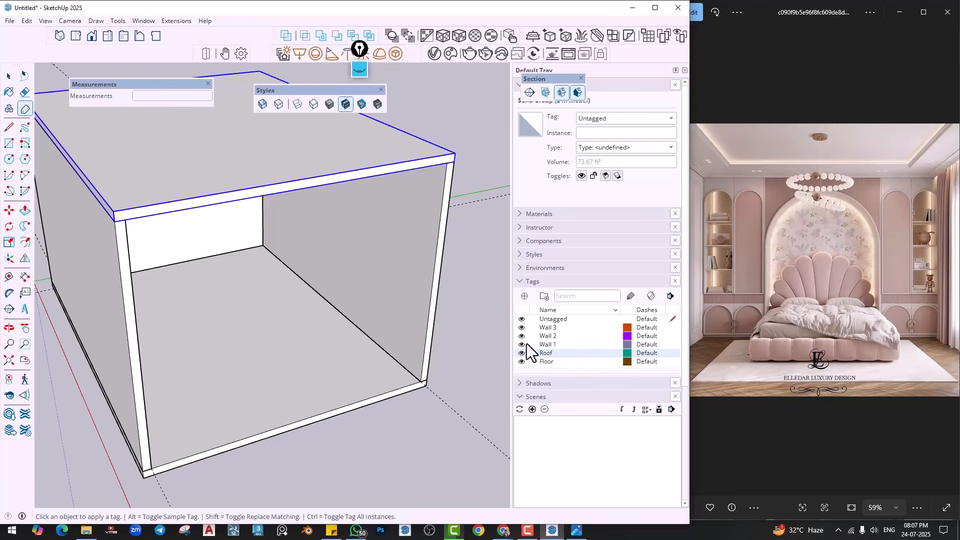
{"action": "left_click", "coordinate": [543, 361]}
{"action": "key", "text": "space"}
{"action": "left_click", "coordinate": [385, 475]}
Hide the Roof and Wall 3 tags to open up the view into the room
{"action": "middle_click_drag", "start_coordinate": [342, 346], "coordinate": [399, 371]}
{"action": "left_click", "coordinate": [522, 353]}
{"action": "middle_click_drag", "start_coordinate": [345, 326], "coordinate": [528, 333]}
{"action": "left_click", "coordinate": [521, 328]}
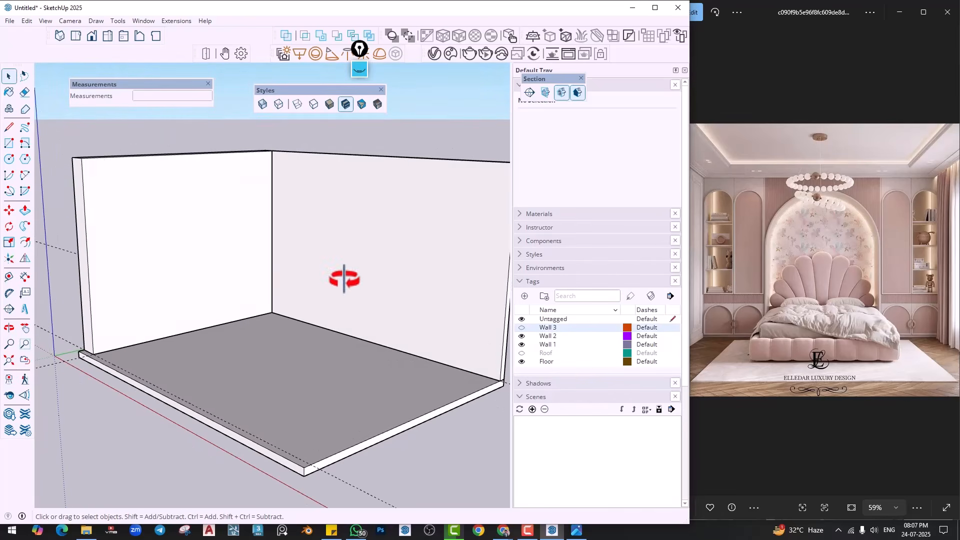
{"action": "middle_click_drag", "start_coordinate": [343, 278], "coordinate": [346, 315]}
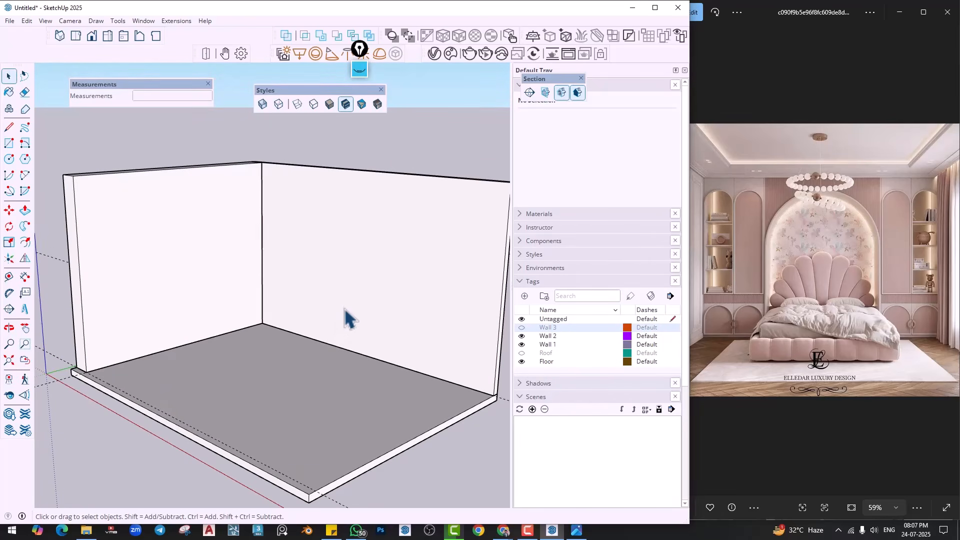
Place a guide lengthwise across the floor from the midpoint of the short wall's base
{"action": "middle_click_drag", "start_coordinate": [184, 350], "coordinate": [226, 425], "text": "shift"}
{"action": "scroll", "coordinate": [225, 424], "scroll_direction": "up", "scroll_amount": 1}
{"action": "middle_click_drag", "start_coordinate": [218, 295], "coordinate": [216, 271]}
{"action": "left_click", "coordinate": [8, 277]}
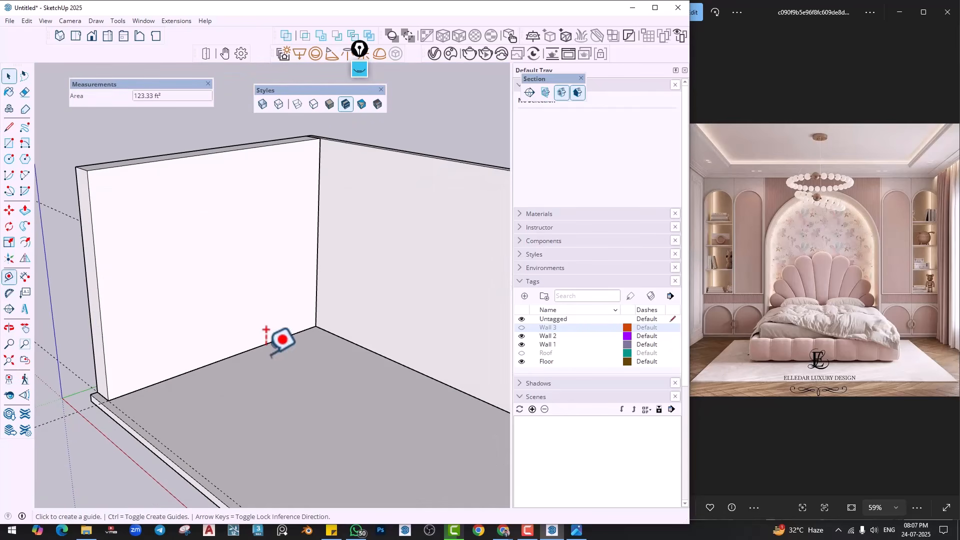
{"action": "middle_click_drag", "start_coordinate": [281, 337], "coordinate": [294, 362]}
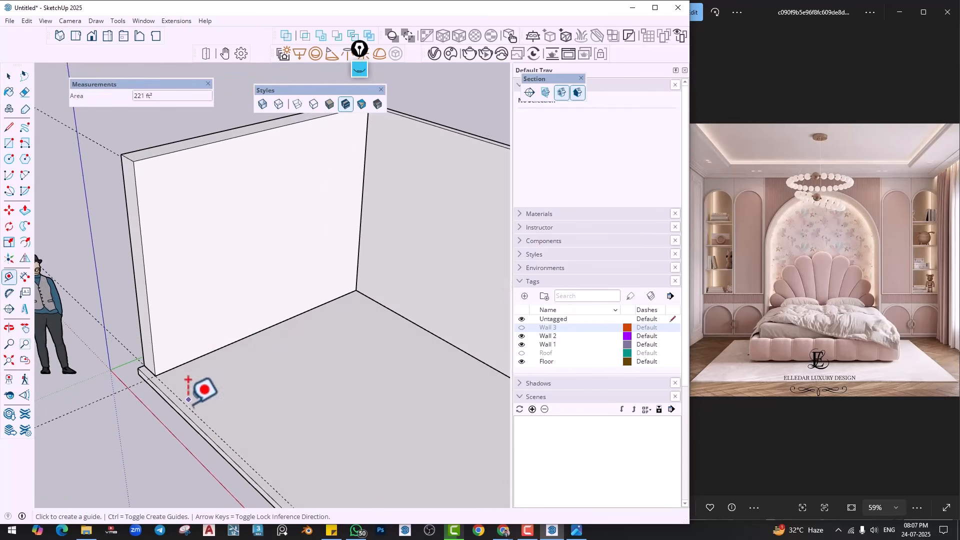
{"action": "left_click", "coordinate": [186, 405]}
{"action": "left_click", "coordinate": [266, 329]}
Place floor guides 3' to each side of the centre guide
{"action": "left_click", "coordinate": [306, 359]}
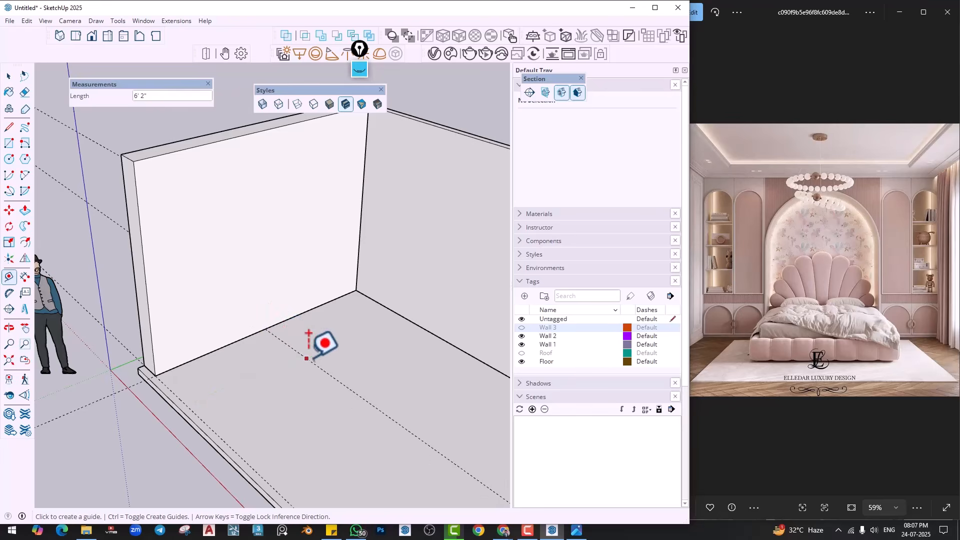
{"action": "type", "text": "3'"}
{"action": "key", "text": "Return"}
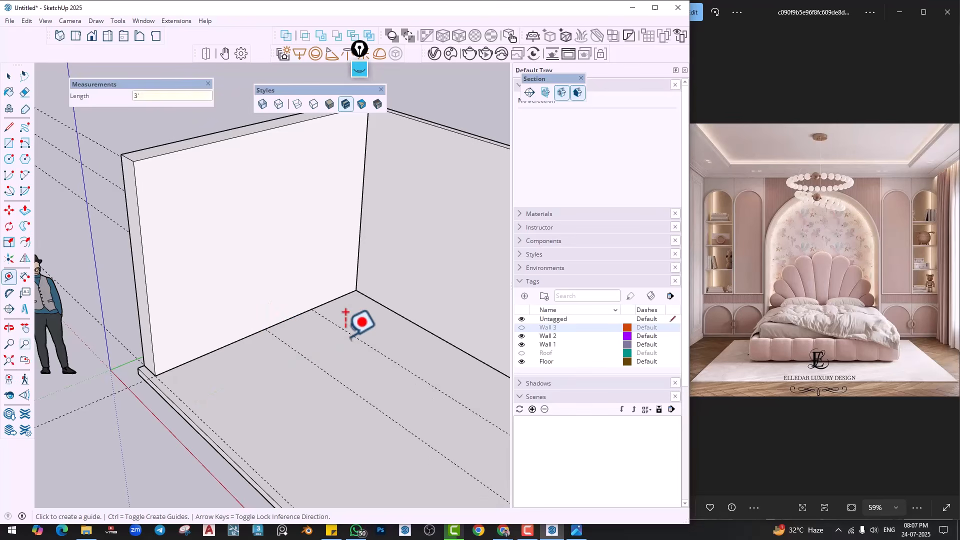
{"action": "left_click", "coordinate": [360, 397]}
{"action": "type", "text": "3'"}
{"action": "key", "text": "Return"}
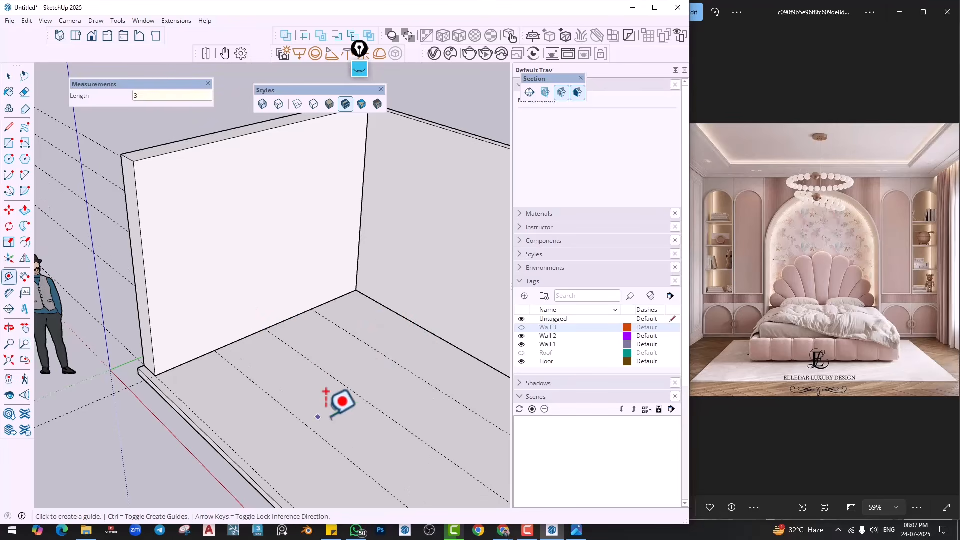
{"action": "scroll", "coordinate": [235, 384], "scroll_direction": "up", "scroll_amount": 2}
{"action": "middle_click_drag", "start_coordinate": [125, 378], "coordinate": [133, 389]}
{"action": "key", "text": "f"}
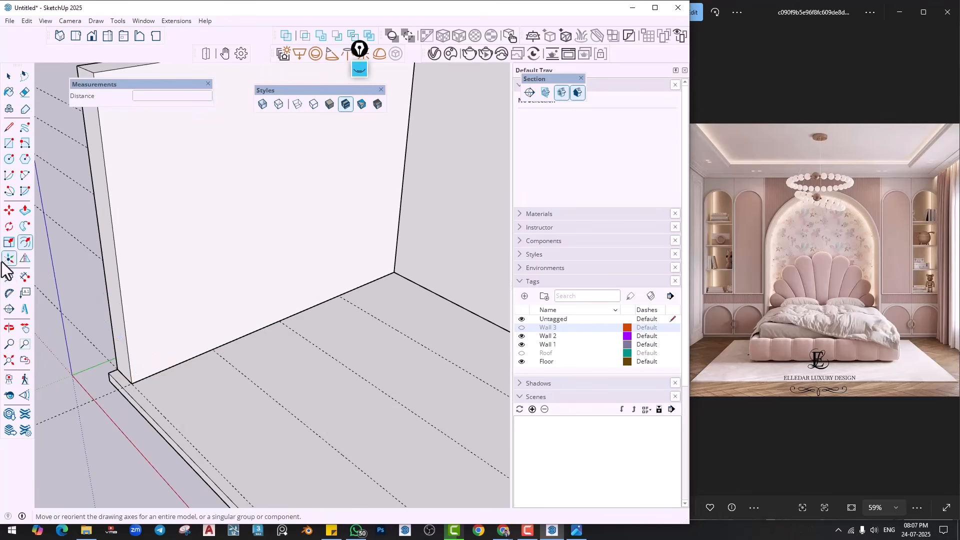
{"action": "left_click", "coordinate": [25, 276]}
{"action": "left_click", "coordinate": [132, 383]}
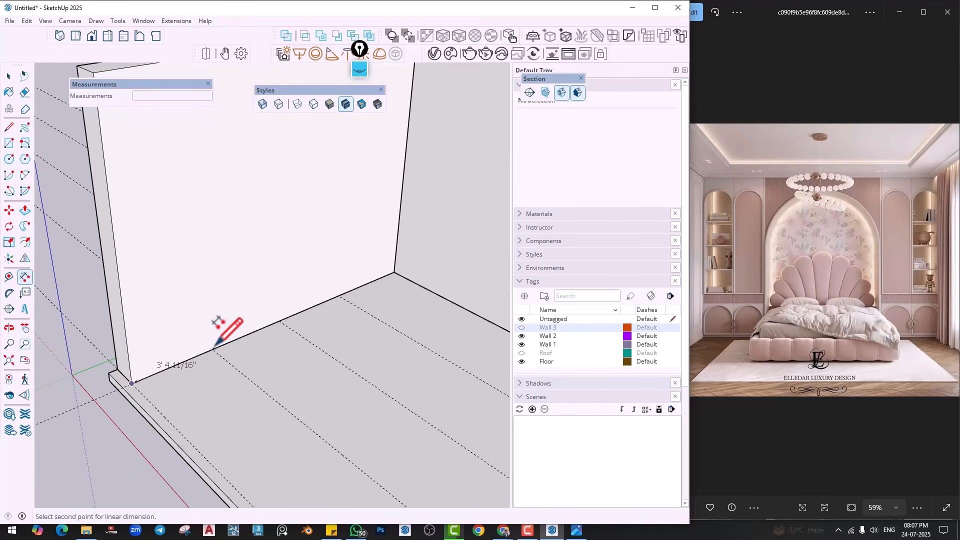
{"action": "key", "text": "Escape"}
{"action": "scroll", "coordinate": [272, 377], "scroll_direction": "down", "scroll_amount": 2}
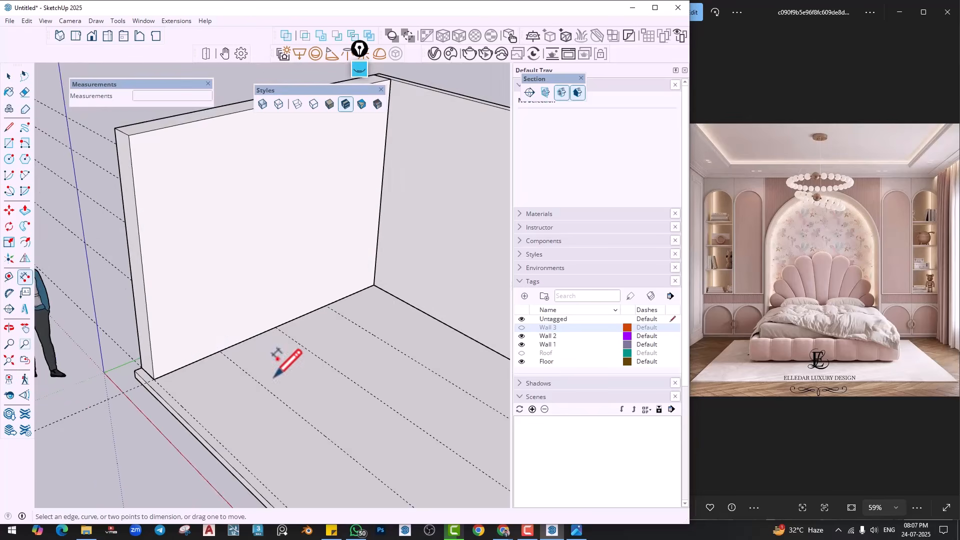
{"action": "middle_click_drag", "start_coordinate": [272, 377], "coordinate": [259, 400]}
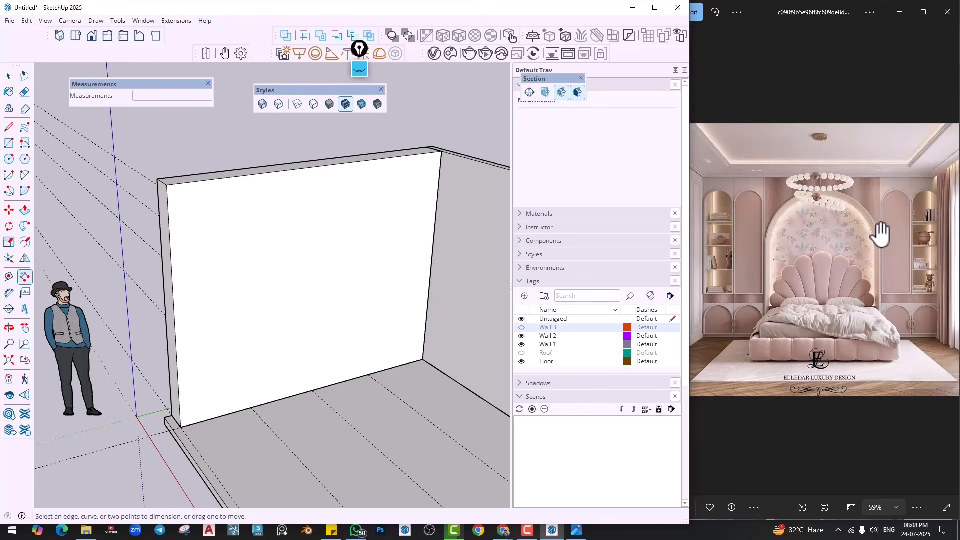
Open the short back wall group for editing and start the Tape Measure tool
{"action": "mouse_move", "coordinate": [238, 300]}
{"action": "middle_mouse_down"}
{"action": "mouse_move", "coordinate": [235, 347]}
{"action": "mouse_move", "coordinate": [214, 343]}
{"action": "mouse_move", "coordinate": [206, 307]}
{"action": "middle_mouse_up"}
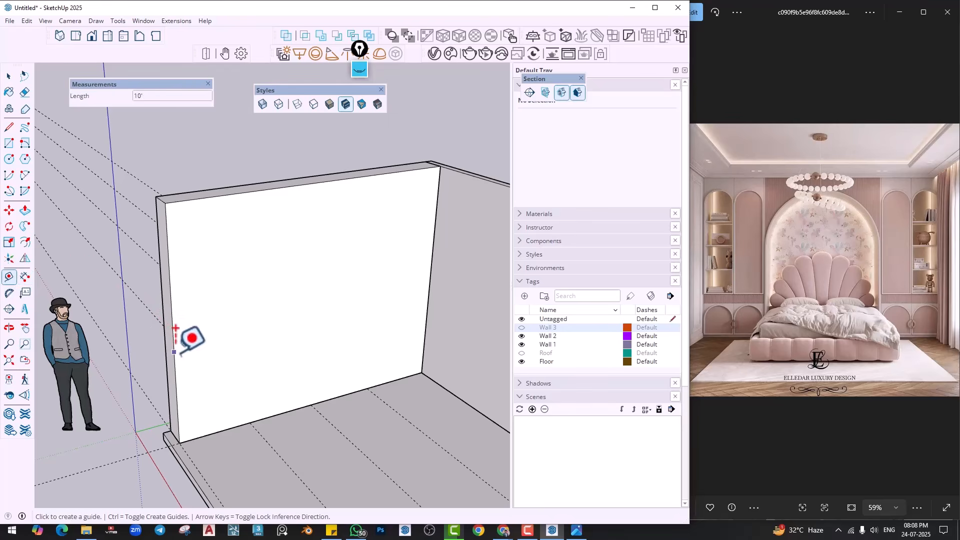
{"action": "key", "text": "space"}
{"action": "double_click", "coordinate": [204, 360]}
{"action": "left_click", "coordinate": [8, 276]}
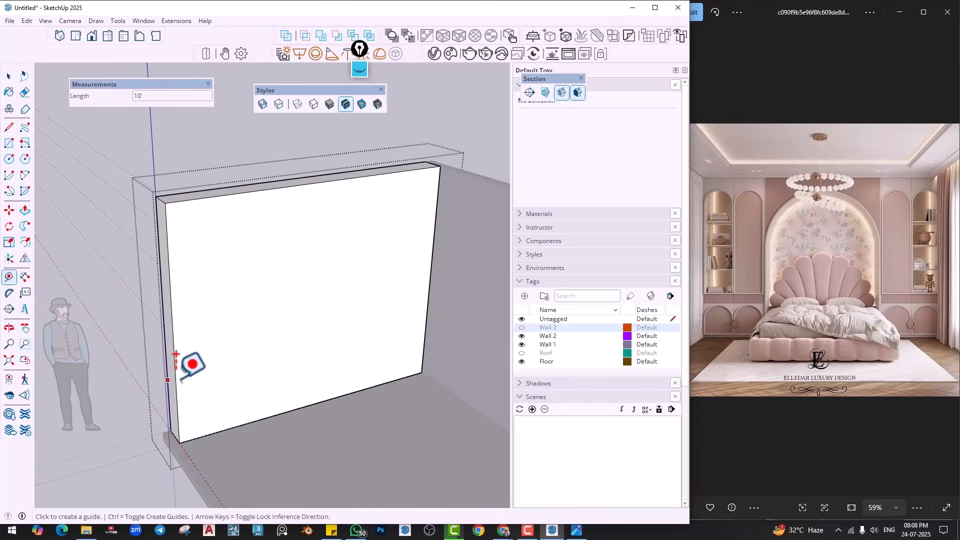
{"action": "left_click", "coordinate": [175, 378]}
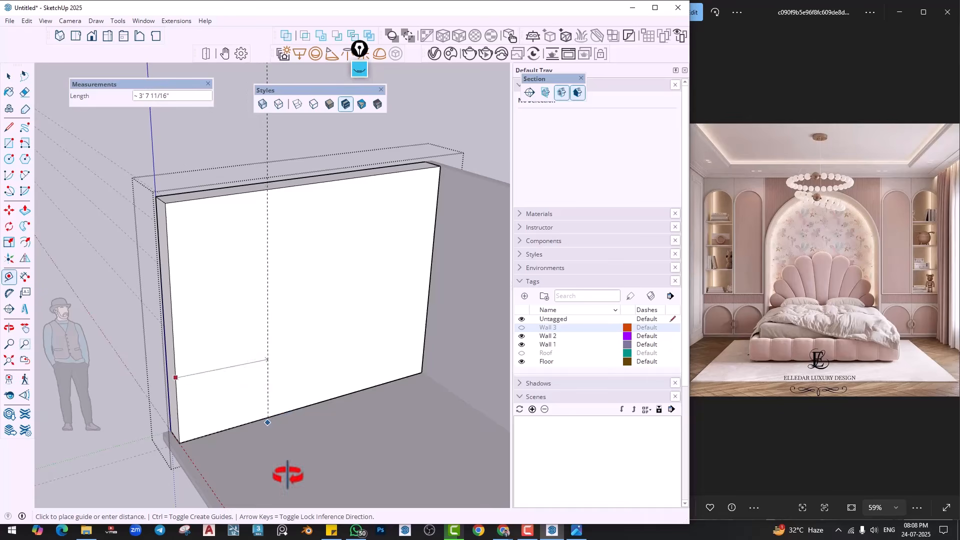
{"action": "middle_click_drag", "start_coordinate": [281, 469], "coordinate": [262, 420]}
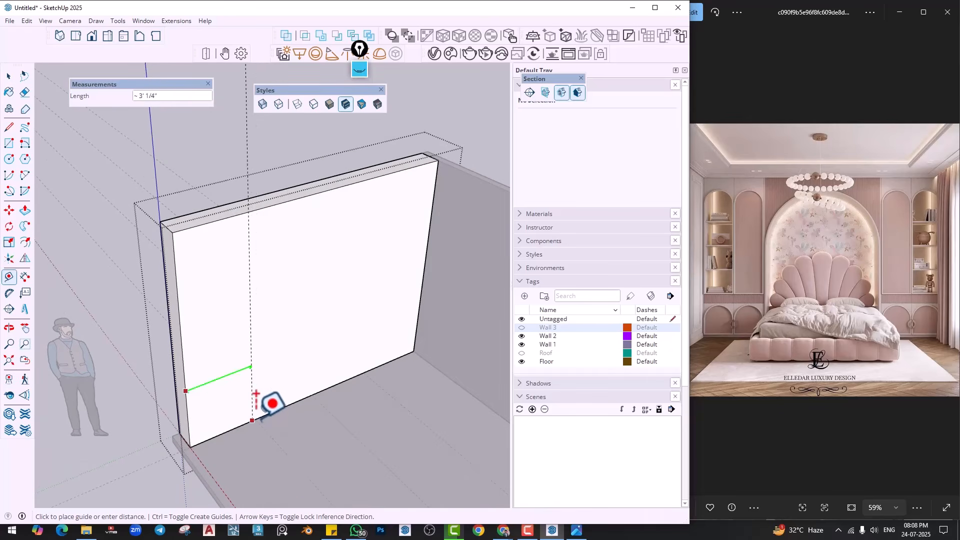
{"action": "middle_click_drag", "start_coordinate": [255, 380], "coordinate": [205, 353]}
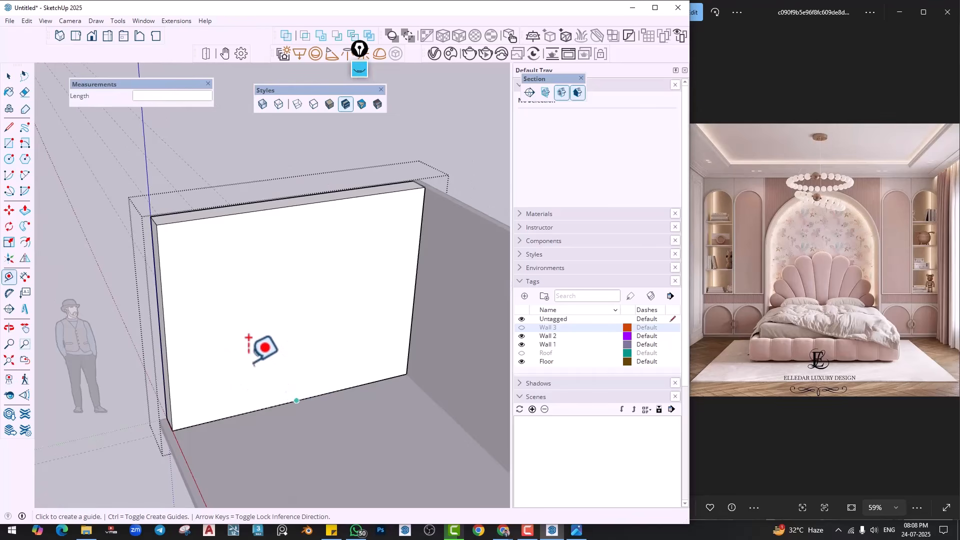
Place a vertical guide at the middle of the back wall and further guides 3' to each side of it
{"action": "left_click", "coordinate": [300, 204]}
{"action": "left_click", "coordinate": [299, 280]}
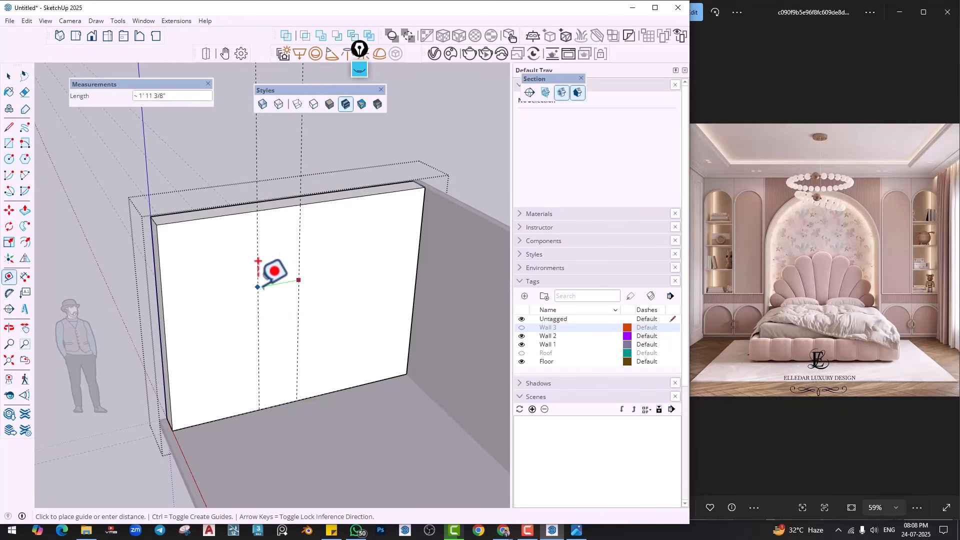
{"action": "type", "text": "3'"}
{"action": "key", "text": "Return"}
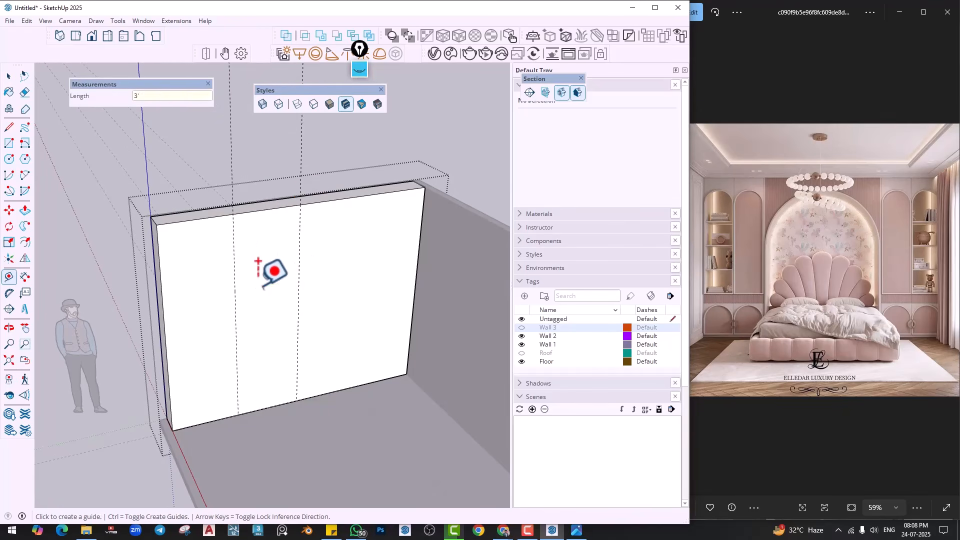
{"action": "left_click", "coordinate": [299, 313]}
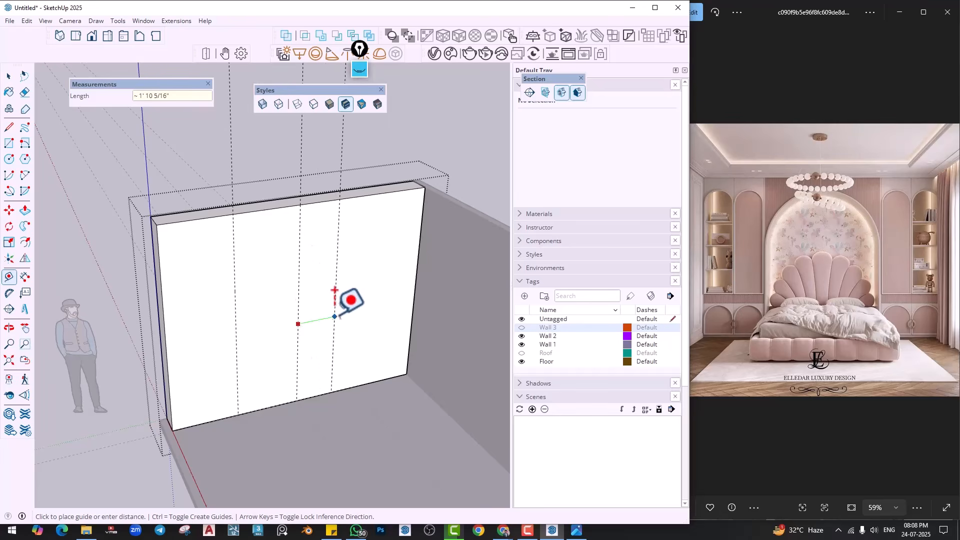
{"action": "type", "text": "3'"}
{"action": "key", "text": "Return"}
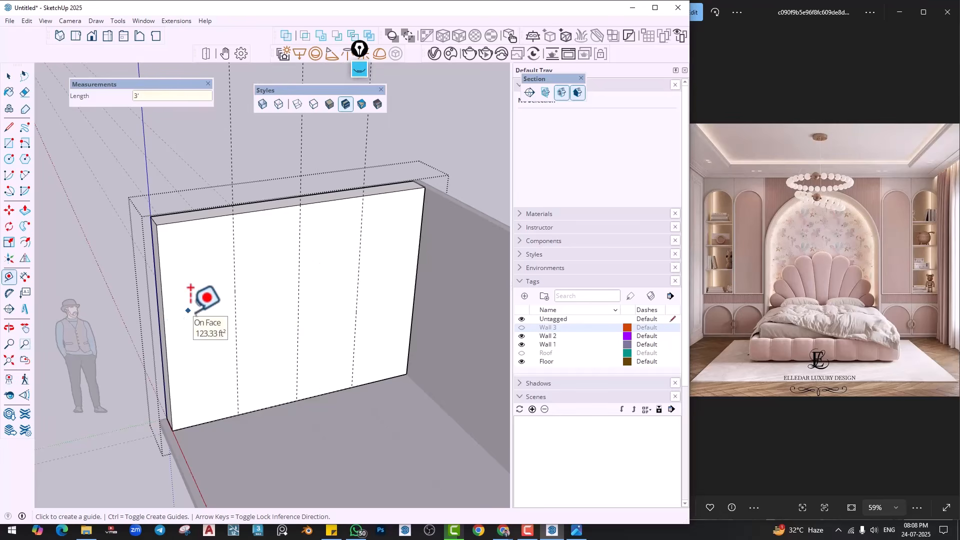
Draw a 10' vertical line from the wall's top edge to its base along the guide nearest the wall's open end
{"action": "key", "text": "l"}
{"action": "left_click", "coordinate": [233, 214]}
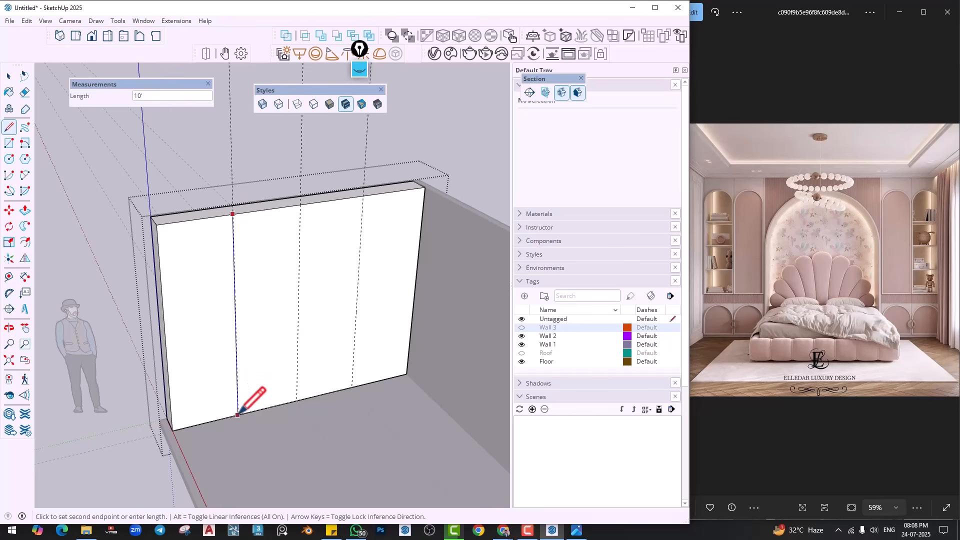
{"action": "left_click", "coordinate": [238, 415]}
{"action": "left_click", "coordinate": [233, 214]}
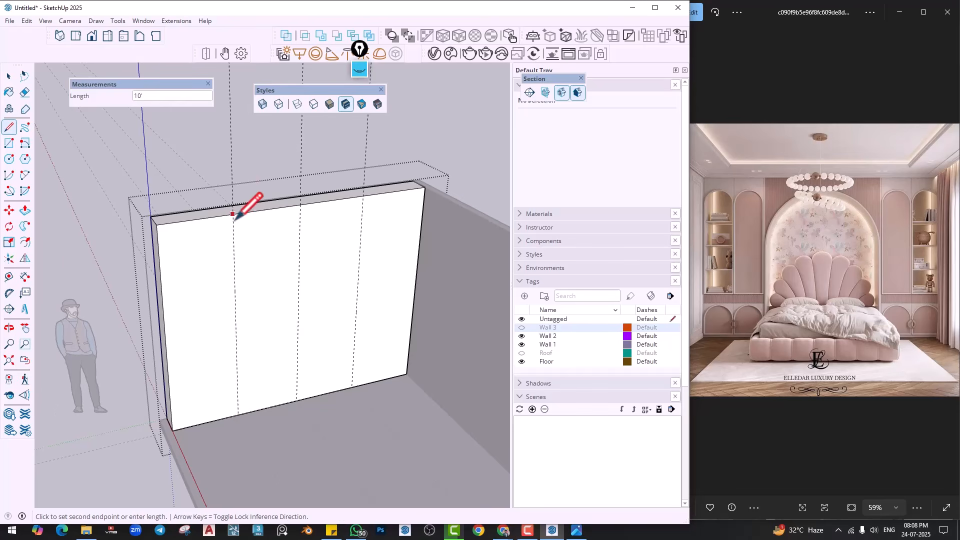
{"action": "scroll", "coordinate": [242, 375], "scroll_direction": "up", "scroll_amount": 3}
{"action": "left_click", "coordinate": [237, 437]}
{"action": "key", "text": "space"}
{"action": "scroll", "coordinate": [244, 413], "scroll_direction": "down", "scroll_amount": 3}
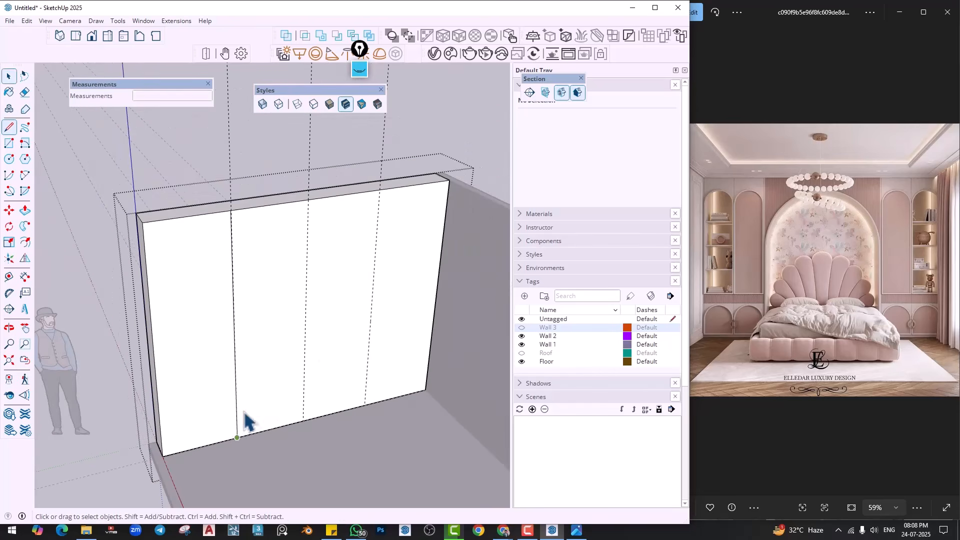
Select the wall face beside the new line to check that the line splits the wall
{"action": "middle_click_drag", "start_coordinate": [270, 387], "coordinate": [47, 378]}
{"action": "scroll", "coordinate": [201, 220], "scroll_direction": "up", "scroll_amount": 3}
{"action": "left_click", "coordinate": [202, 228]}
{"action": "scroll", "coordinate": [186, 193], "scroll_direction": "up", "scroll_amount": 3}
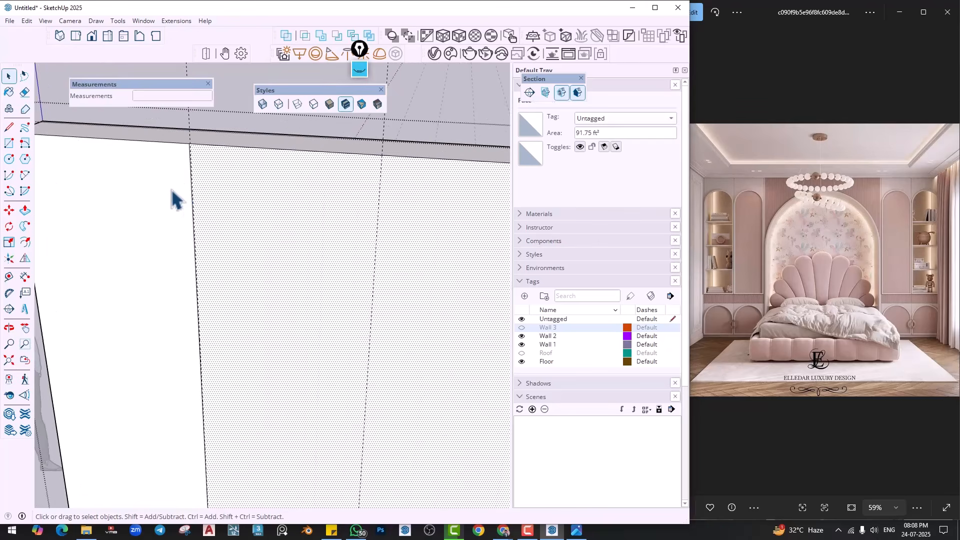
Redraw the vertical dividing line from the wall's top edge to its base along the guide nearest the open end
{"action": "middle_click_drag", "start_coordinate": [175, 199], "coordinate": [256, 198]}
{"action": "left_click", "coordinate": [302, 263]}
{"action": "scroll", "coordinate": [282, 257], "scroll_direction": "up", "scroll_amount": 1}
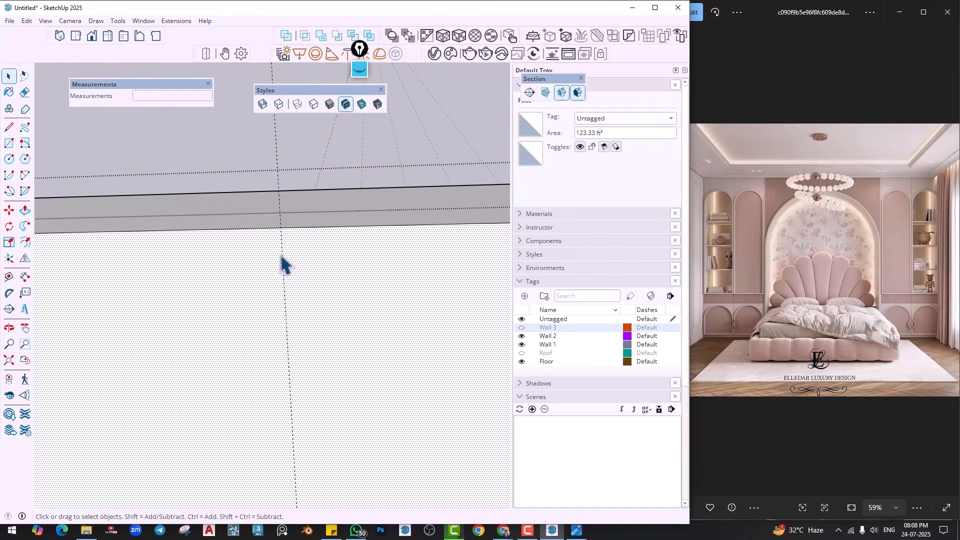
{"action": "mouse_move", "coordinate": [282, 257]}
{"action": "middle_mouse_down"}
{"action": "mouse_move", "coordinate": [671, 245]}
{"action": "mouse_move", "coordinate": [475, 223]}
{"action": "middle_mouse_up"}
{"action": "key", "text": "l"}
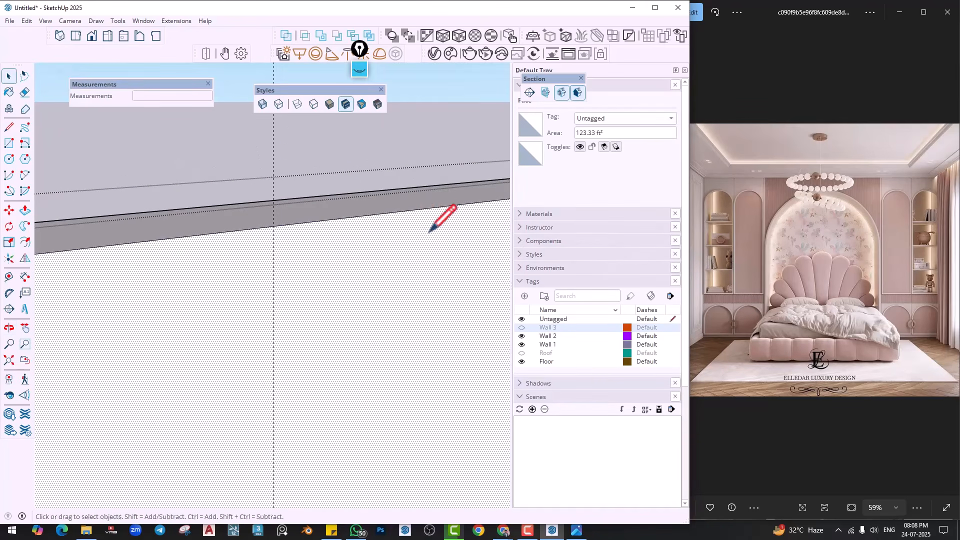
{"action": "left_click", "coordinate": [273, 225]}
{"action": "scroll", "coordinate": [293, 371], "scroll_direction": "down", "scroll_amount": 5}
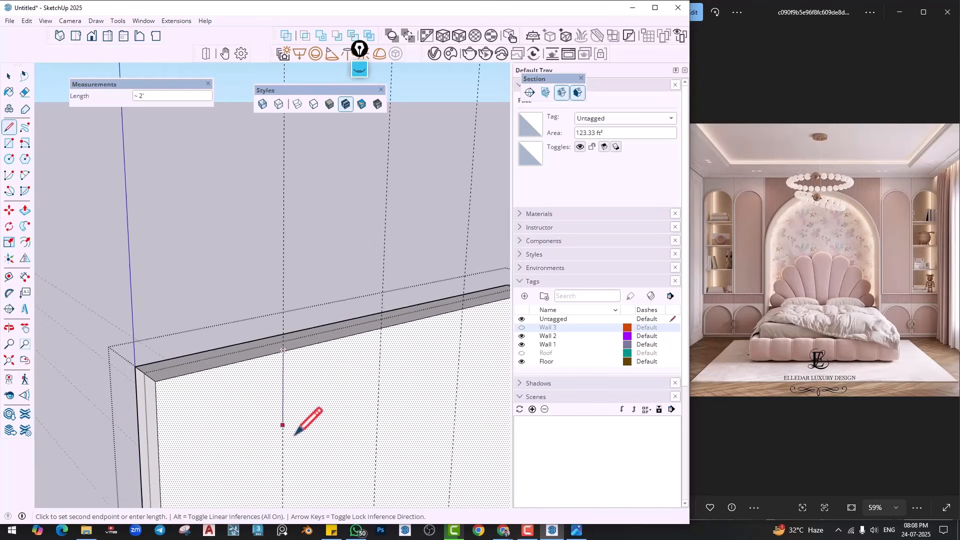
{"action": "middle_click_drag", "start_coordinate": [296, 434], "coordinate": [290, 175]}
{"action": "left_click", "coordinate": [280, 403]}
{"action": "scroll", "coordinate": [305, 370], "scroll_direction": "down", "scroll_amount": 4}
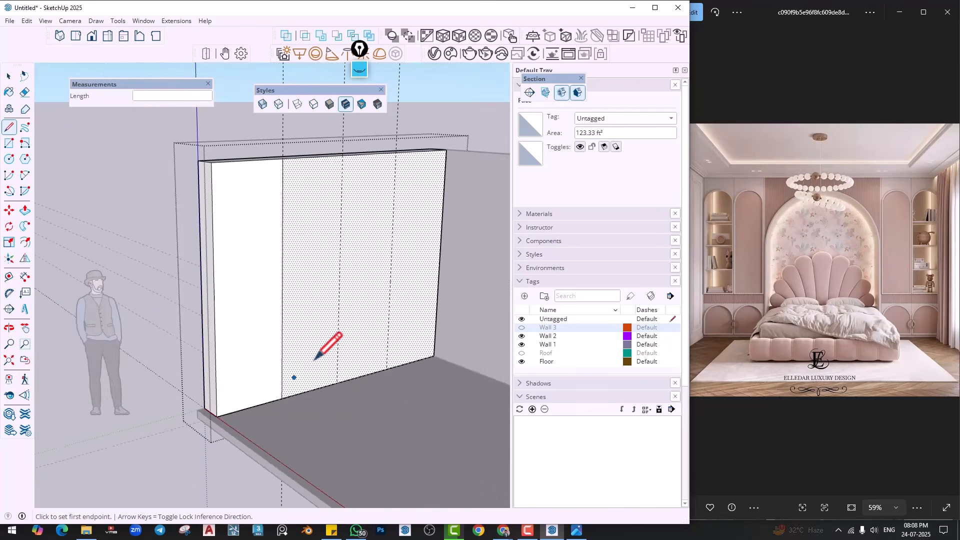
Copy the vertical dividing line across the wall face onto the guide on the other side of the middle guide
{"action": "middle_click_drag", "start_coordinate": [328, 343], "coordinate": [332, 321]}
{"action": "key", "text": "space"}
{"action": "left_click", "coordinate": [215, 306]}
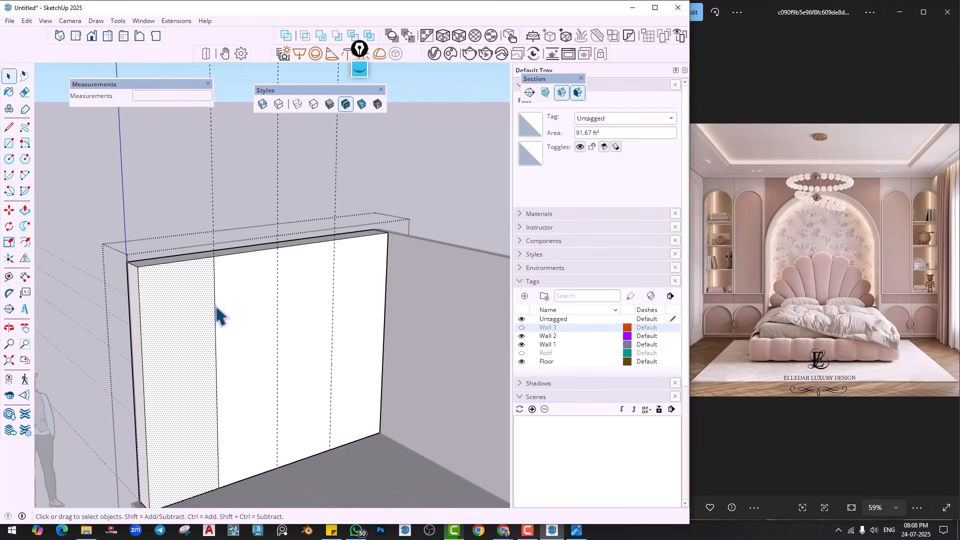
{"action": "key", "text": "m"}
{"action": "key", "text": "ctrl"}
{"action": "left_click", "coordinate": [214, 306]}
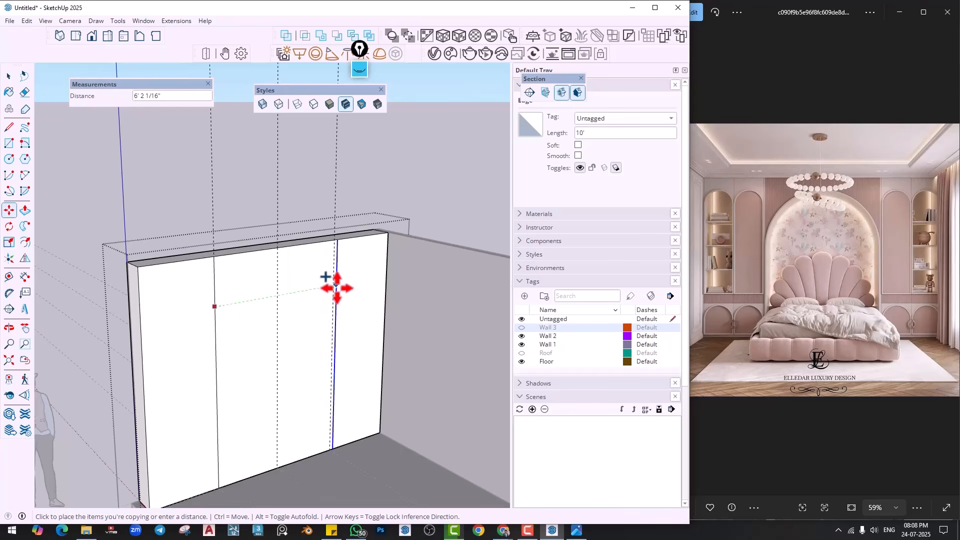
{"action": "left_click", "coordinate": [332, 284]}
{"action": "key", "text": "space"}
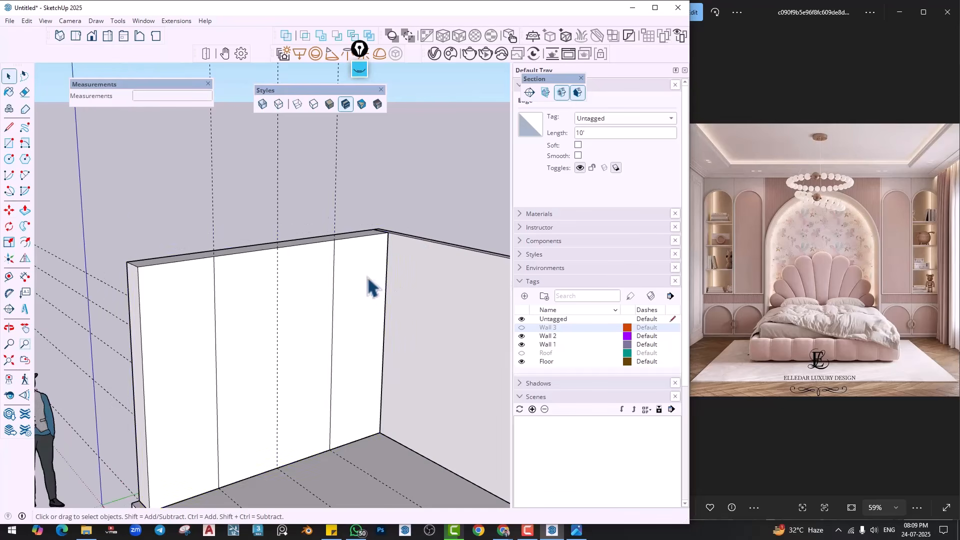
Select the middle wall panel to check that the two vertical lines split the face
{"action": "left_click", "coordinate": [349, 296]}
{"action": "left_click", "coordinate": [289, 310]}
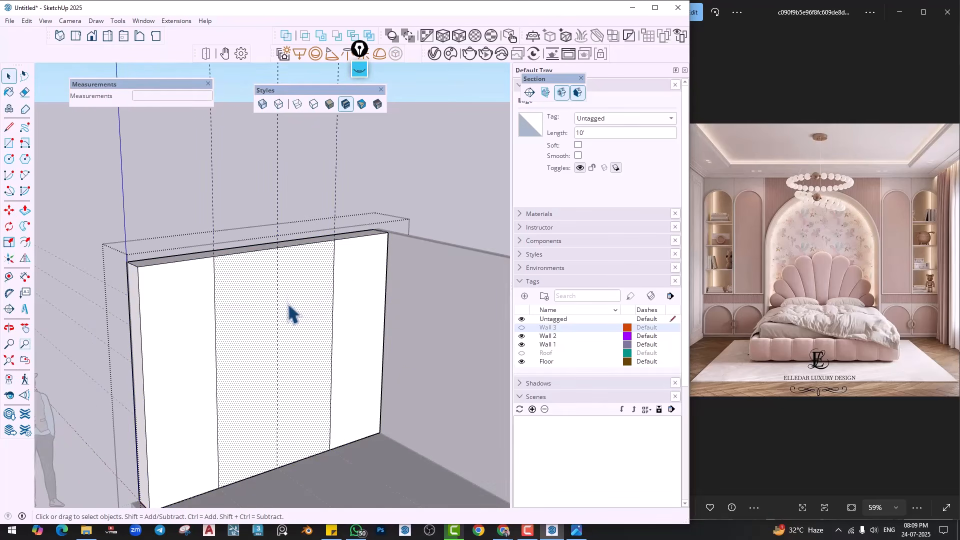
{"action": "scroll", "coordinate": [286, 308], "scroll_direction": "down", "scroll_amount": 2}
{"action": "scroll", "coordinate": [236, 300], "scroll_direction": "up", "scroll_amount": 3}
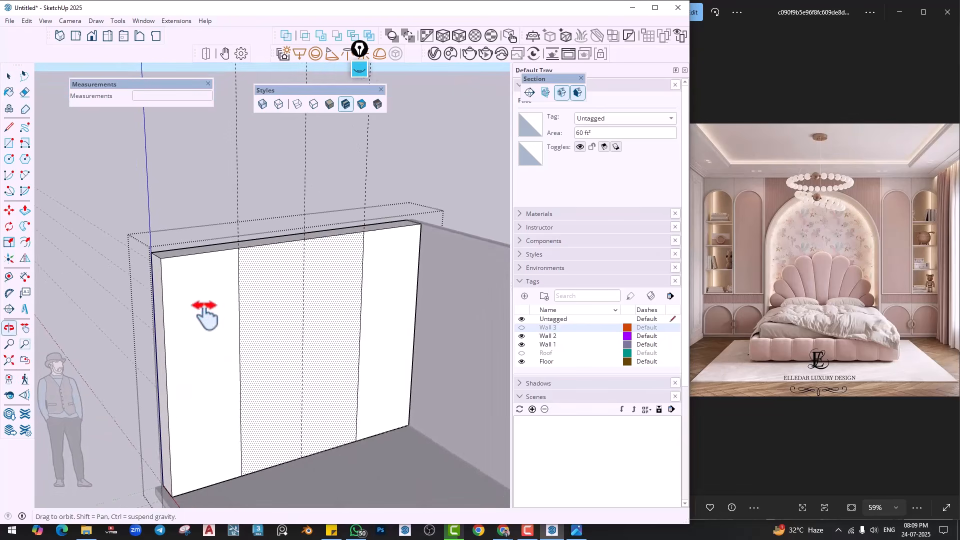
{"action": "middle_click_drag", "start_coordinate": [229, 458], "coordinate": [231, 378]}
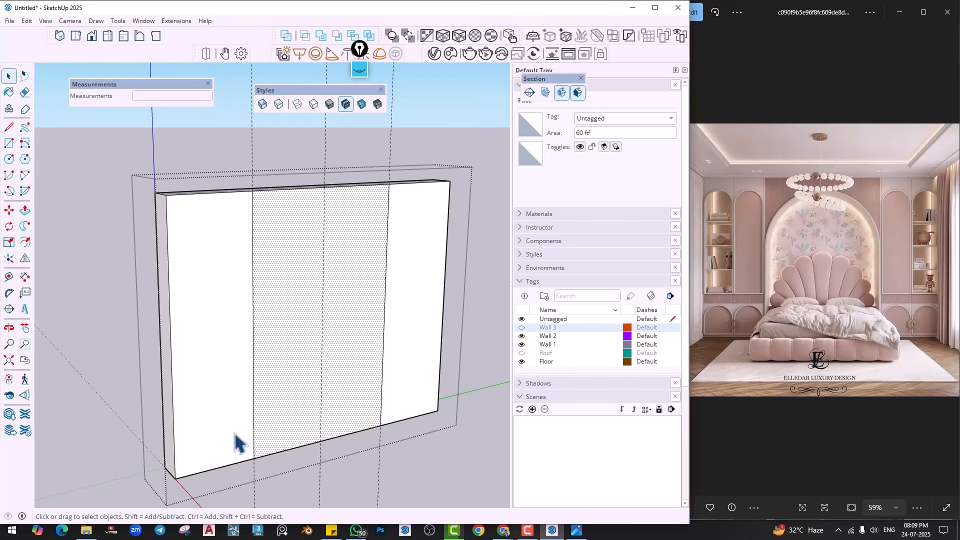
Copy the open-end panel's base edge straight up to about a quarter of the wall's height
{"action": "left_click", "coordinate": [204, 471]}
{"action": "key", "text": "m"}
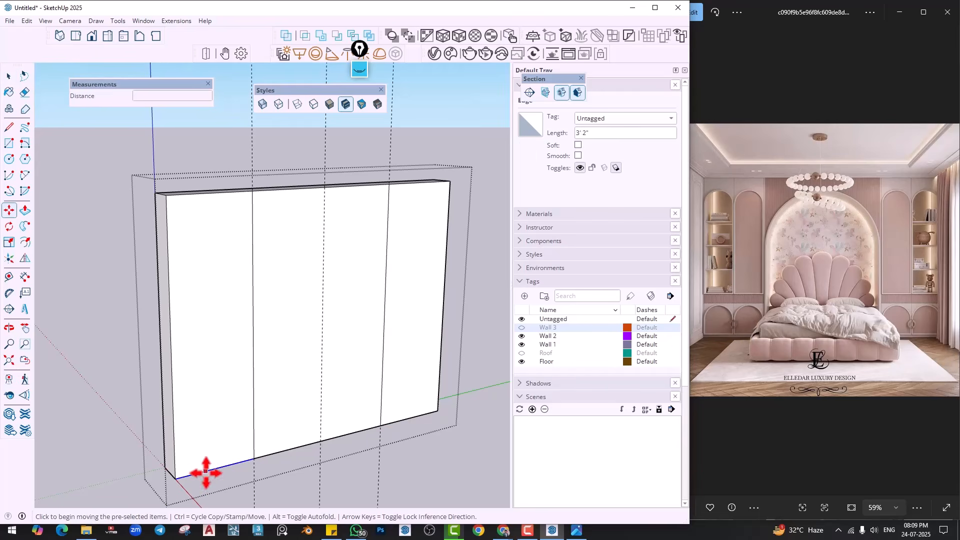
{"action": "left_click", "coordinate": [205, 471]}
{"action": "key", "text": "ctrl"}
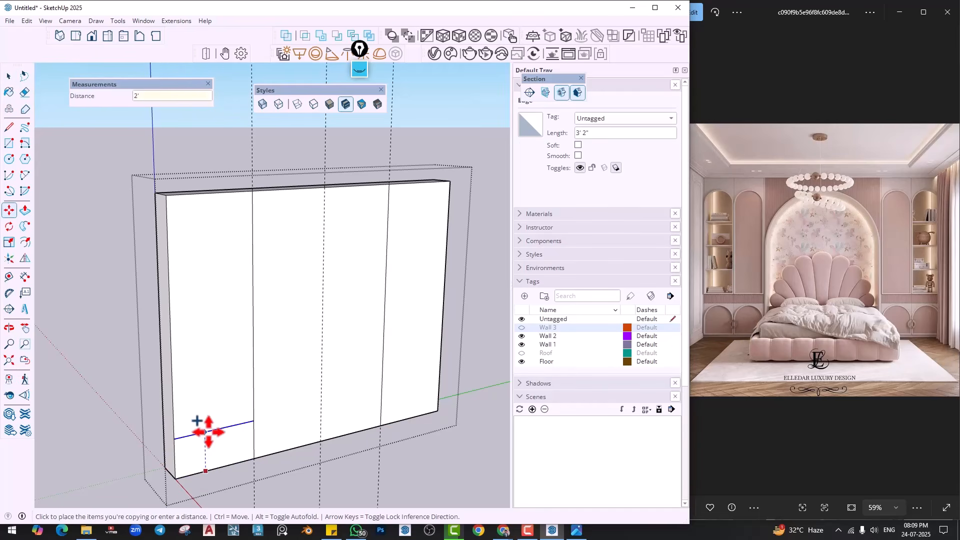
{"action": "key", "text": "Return"}
{"action": "scroll", "coordinate": [217, 425], "scroll_direction": "up", "scroll_amount": 2}
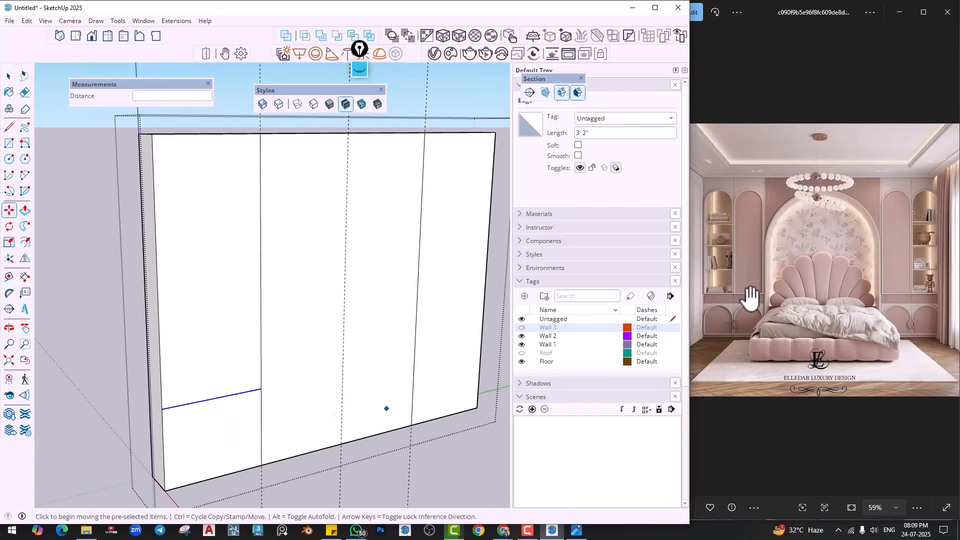
{"action": "scroll", "coordinate": [202, 273], "scroll_direction": "down", "scroll_amount": 2}
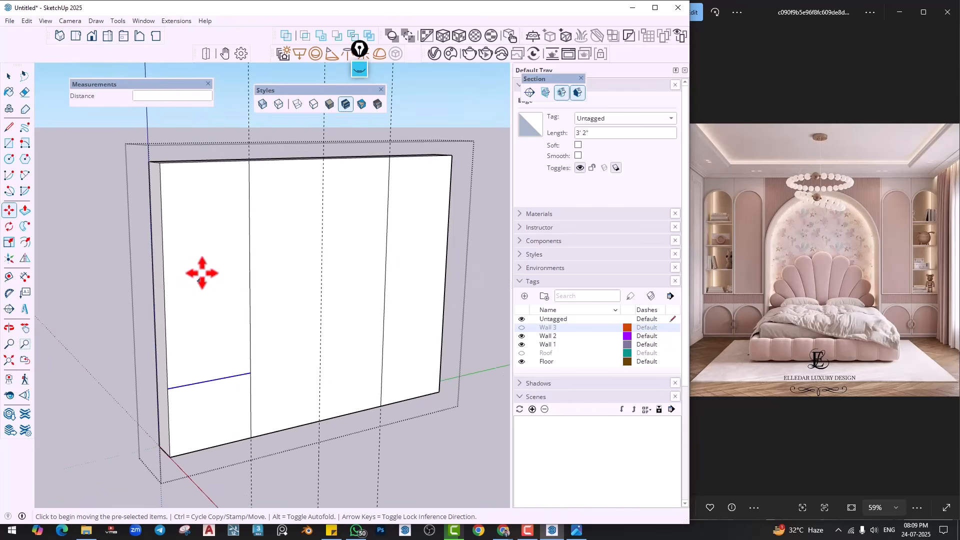
{"action": "mouse_move", "coordinate": [202, 273]}
{"action": "middle_mouse_down"}
{"action": "mouse_move", "coordinate": [221, 253]}
{"action": "mouse_move", "coordinate": [226, 266]}
{"action": "middle_mouse_up"}
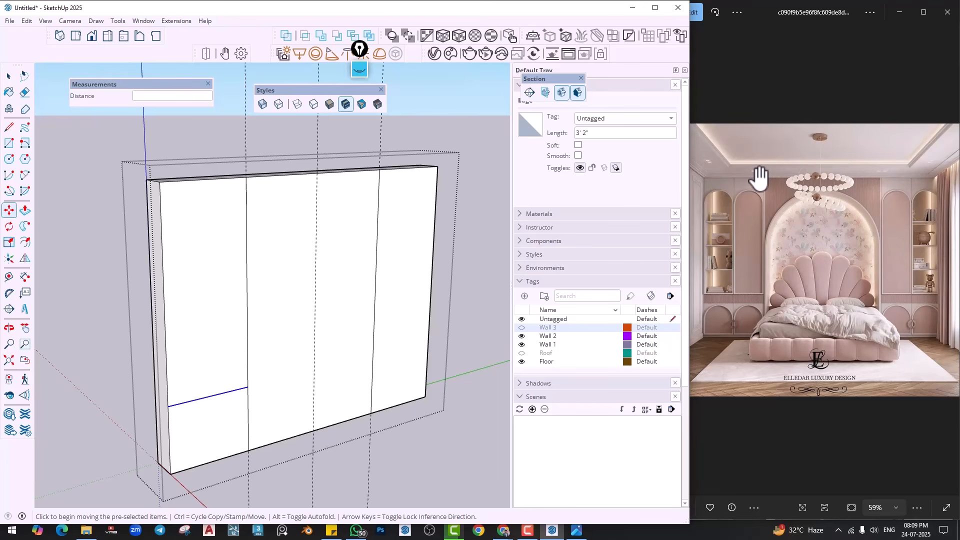
Place a horizontal guide 6" below the wall's top edge and another guide 3" below that one
{"action": "left_click", "coordinate": [9, 277]}
{"action": "left_click", "coordinate": [204, 179]}
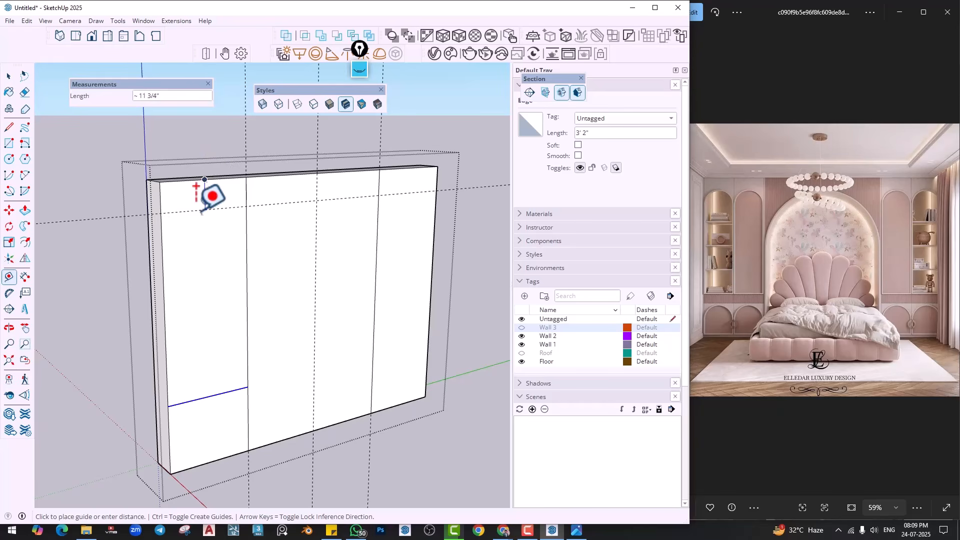
{"action": "type", "text": "6"}
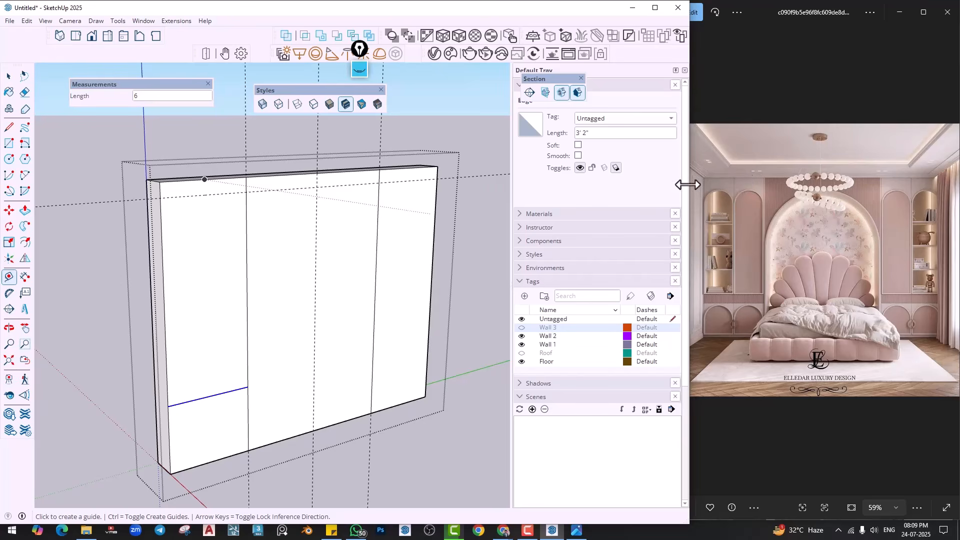
{"action": "scroll", "coordinate": [754, 184], "scroll_direction": "up", "scroll_amount": 1}
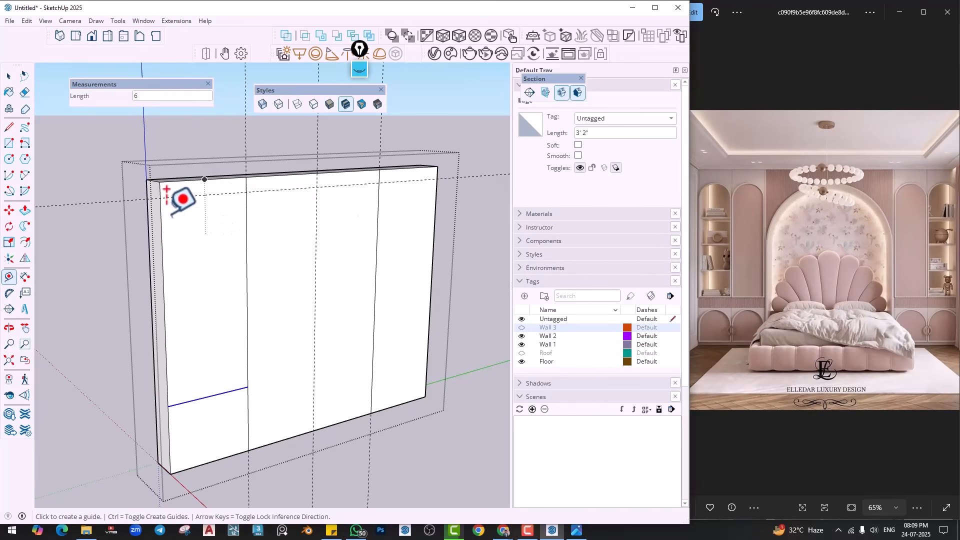
{"action": "left_click", "coordinate": [201, 179]}
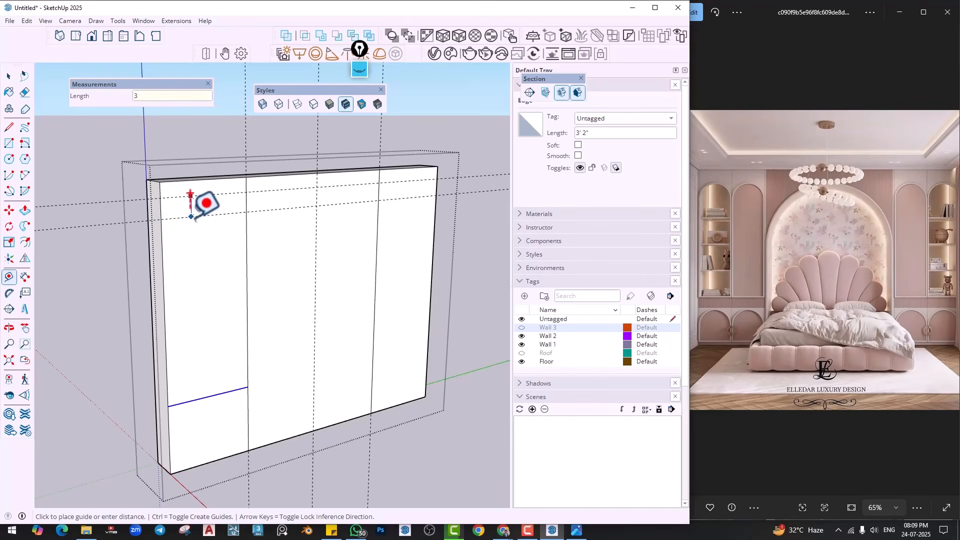
{"action": "key", "text": "Return"}
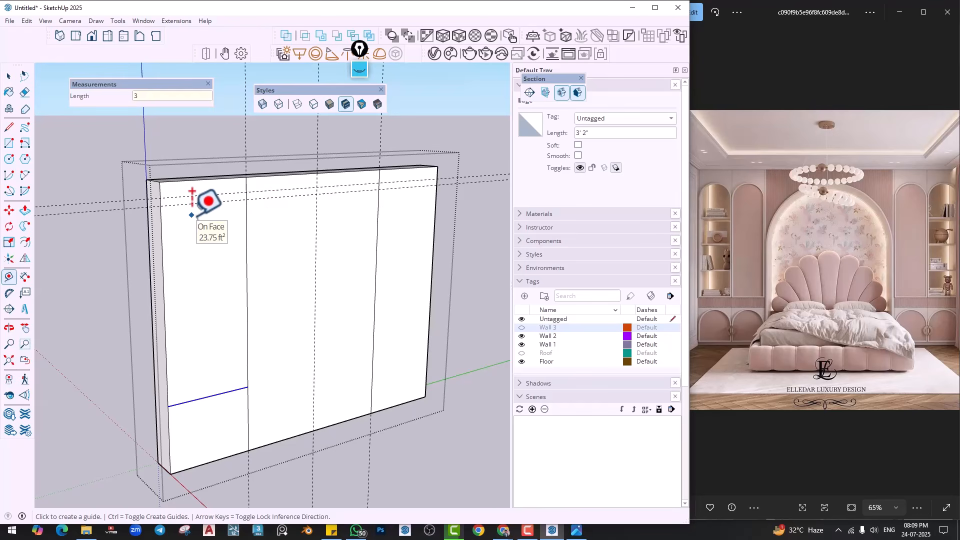
Draw a horizontal line along the lower guide across the open-end panel, from the wall's corner to the dividing line
{"action": "key", "text": "l"}
{"action": "left_click", "coordinate": [160, 206]}
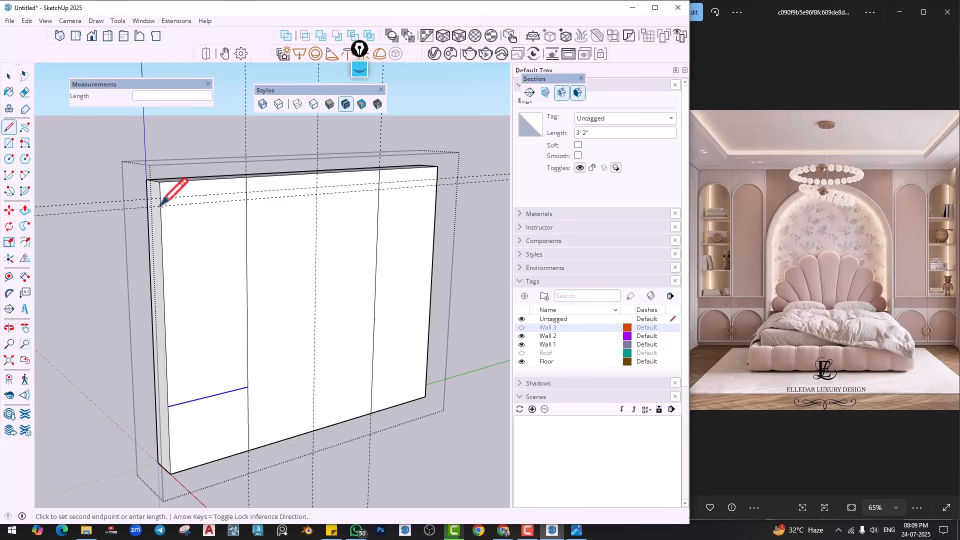
{"action": "left_click", "coordinate": [246, 199]}
{"action": "key", "text": "space"}
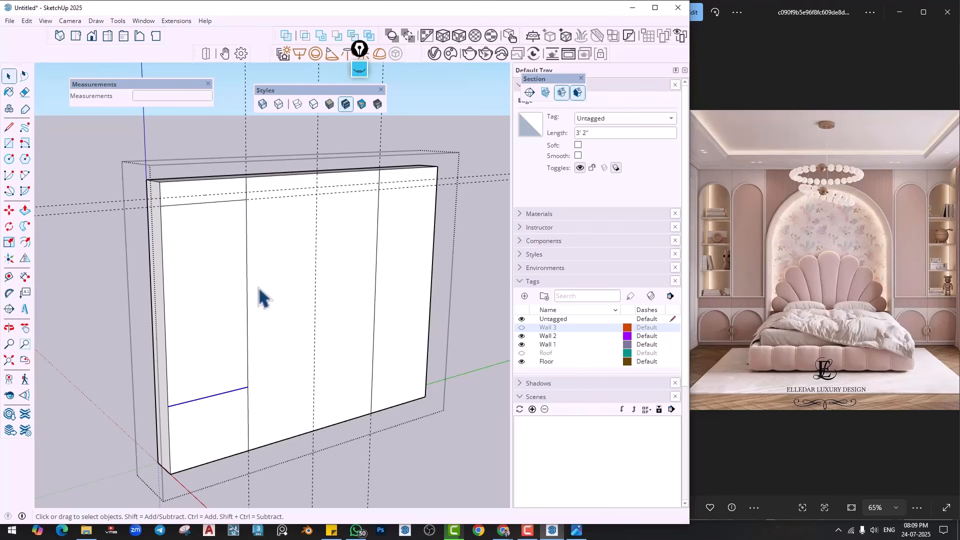
Add a horizontal guide between the wall's top edge and the upper guide, and select the strip above the horizontal line
{"action": "scroll", "coordinate": [192, 195], "scroll_direction": "up", "scroll_amount": 3}
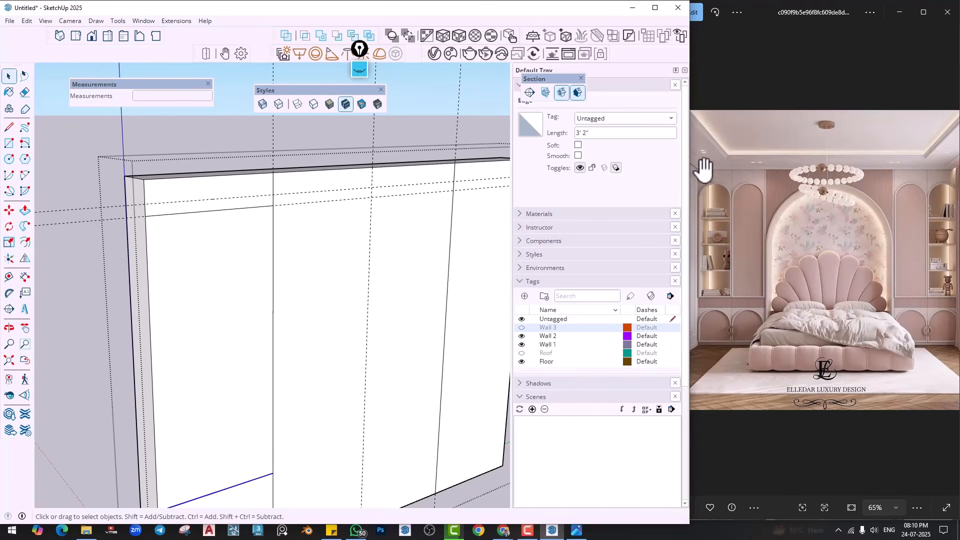
{"action": "left_click", "coordinate": [11, 280]}
{"action": "scroll", "coordinate": [229, 175], "scroll_direction": "up", "scroll_amount": 2}
{"action": "left_click", "coordinate": [212, 172]}
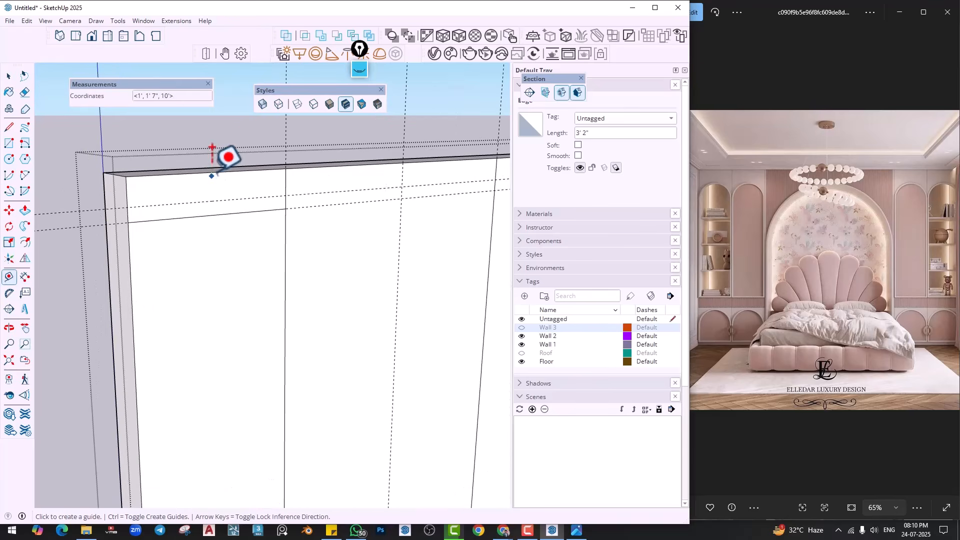
{"action": "key", "text": "Return"}
{"action": "key", "text": "space"}
{"action": "scroll", "coordinate": [216, 189], "scroll_direction": "up", "scroll_amount": 2}
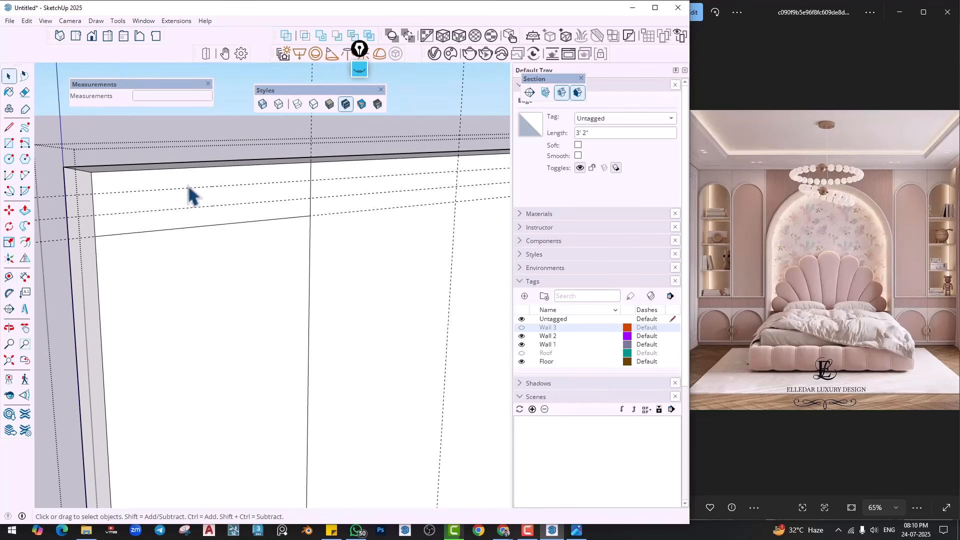
{"action": "middle_click_drag", "start_coordinate": [188, 185], "coordinate": [219, 183]}
{"action": "left_click", "coordinate": [209, 188]}
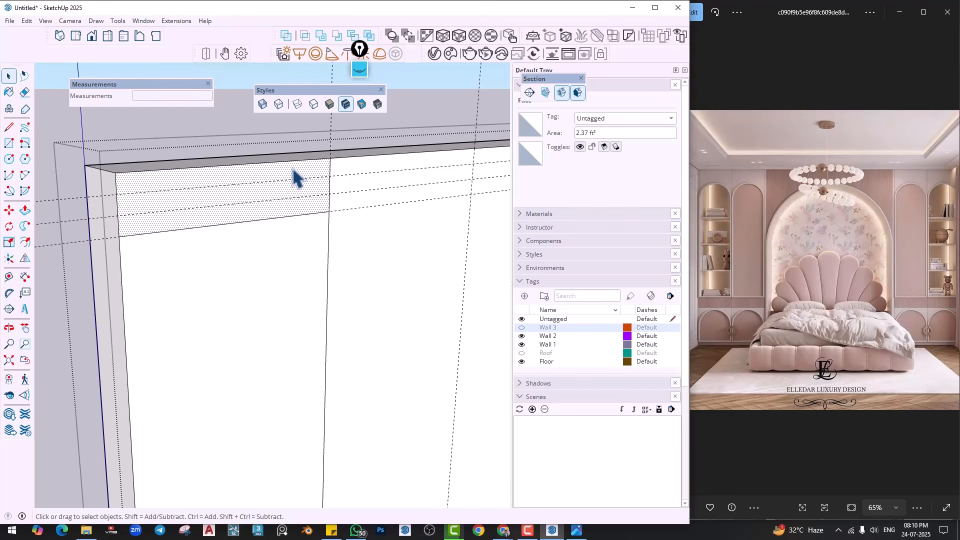
{"action": "scroll", "coordinate": [295, 182], "scroll_direction": "down", "scroll_amount": 3}
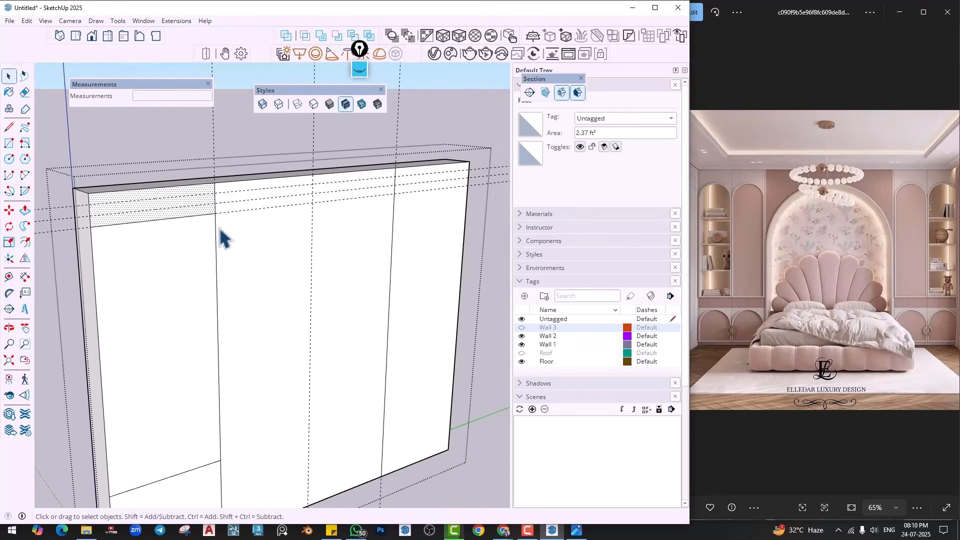
Extend the upper horizontal line along the lowest guide to the wall's far edge and clear the selection
{"action": "key", "text": "l"}
{"action": "mouse_move", "coordinate": [235, 220]}
{"action": "middle_mouse_down"}
{"action": "mouse_move", "coordinate": [257, 232]}
{"action": "mouse_move", "coordinate": [200, 237]}
{"action": "middle_mouse_up"}
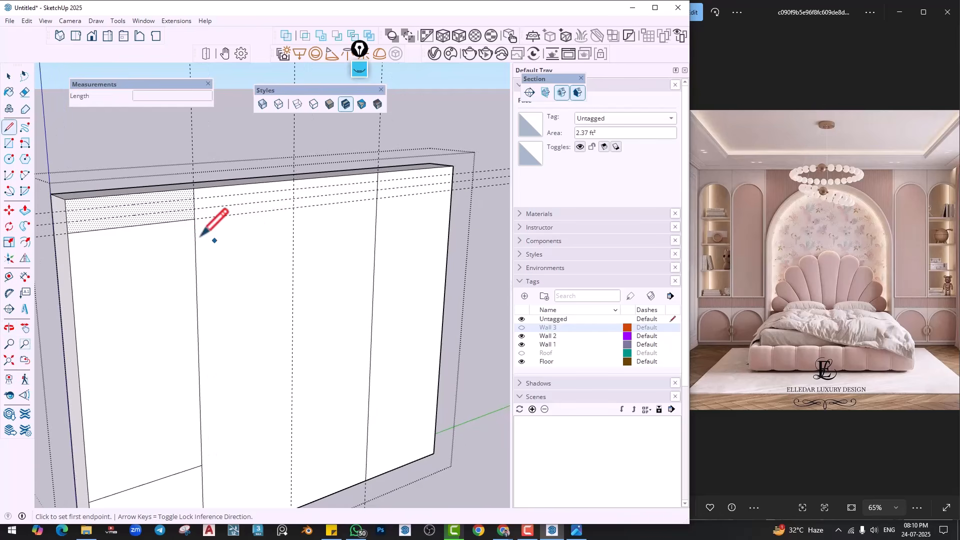
{"action": "left_click", "coordinate": [195, 219]}
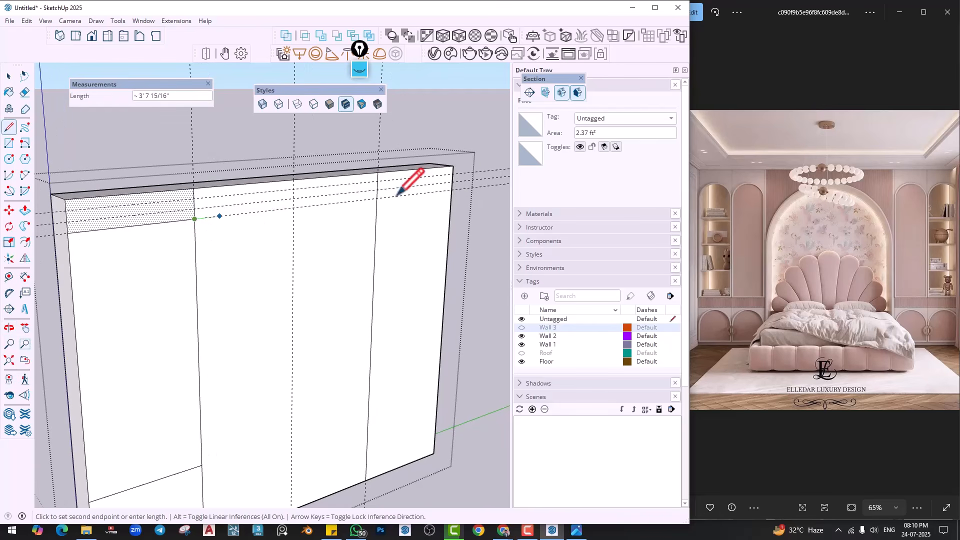
{"action": "left_click", "coordinate": [451, 190]}
{"action": "key", "text": "space"}
{"action": "left_click", "coordinate": [463, 281]}
Try to offset the outline of the open-end panel's large face inward by 11"
{"action": "scroll", "coordinate": [463, 283], "scroll_direction": "down", "scroll_amount": 1}
{"action": "mouse_move", "coordinate": [270, 252]}
{"action": "middle_mouse_down"}
{"action": "mouse_move", "coordinate": [242, 240]}
{"action": "mouse_move", "coordinate": [336, 260]}
{"action": "mouse_move", "coordinate": [265, 254]}
{"action": "mouse_move", "coordinate": [262, 274]}
{"action": "mouse_move", "coordinate": [272, 268]}
{"action": "middle_mouse_up"}
{"action": "scroll", "coordinate": [220, 334], "scroll_direction": "up", "scroll_amount": 1}
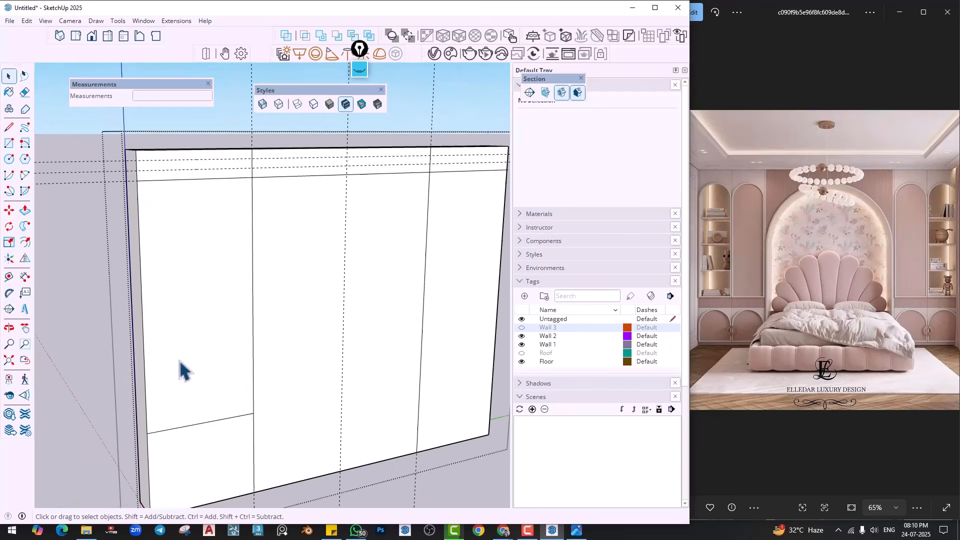
{"action": "middle_click_drag", "start_coordinate": [187, 292], "coordinate": [202, 293], "text": "shift"}
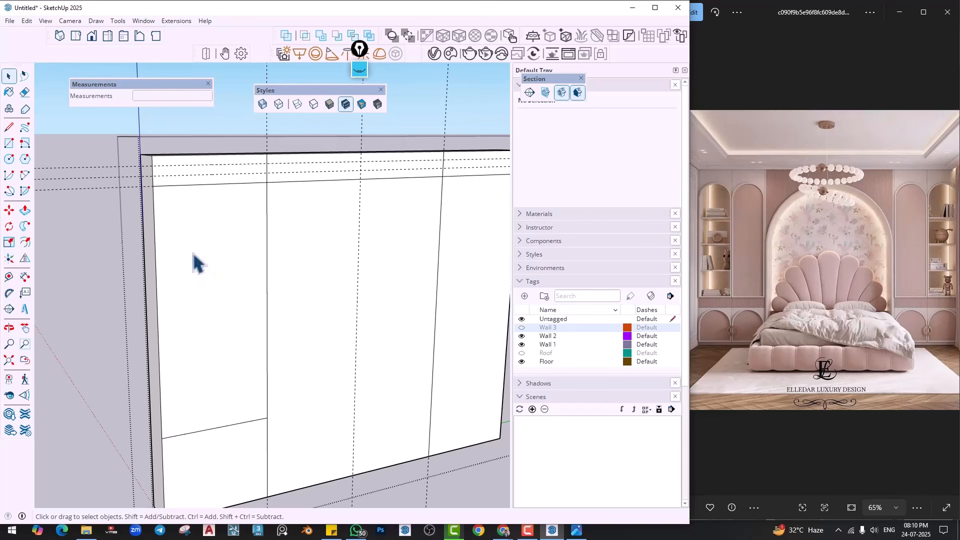
{"action": "mouse_move", "coordinate": [193, 255]}
{"action": "middle_mouse_down"}
{"action": "mouse_move", "coordinate": [206, 270]}
{"action": "mouse_move", "coordinate": [182, 251]}
{"action": "middle_mouse_up"}
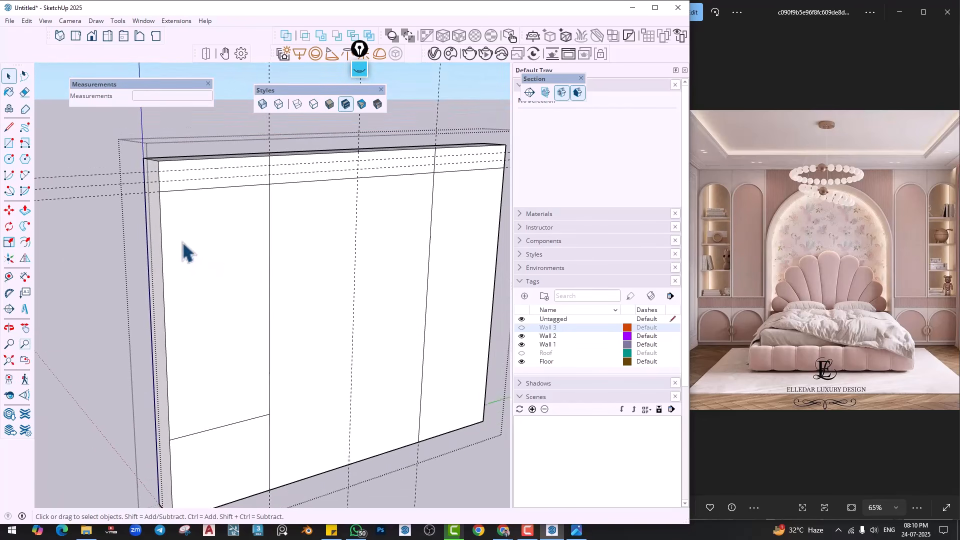
{"action": "left_click", "coordinate": [25, 243]}
{"action": "left_click", "coordinate": [189, 270]}
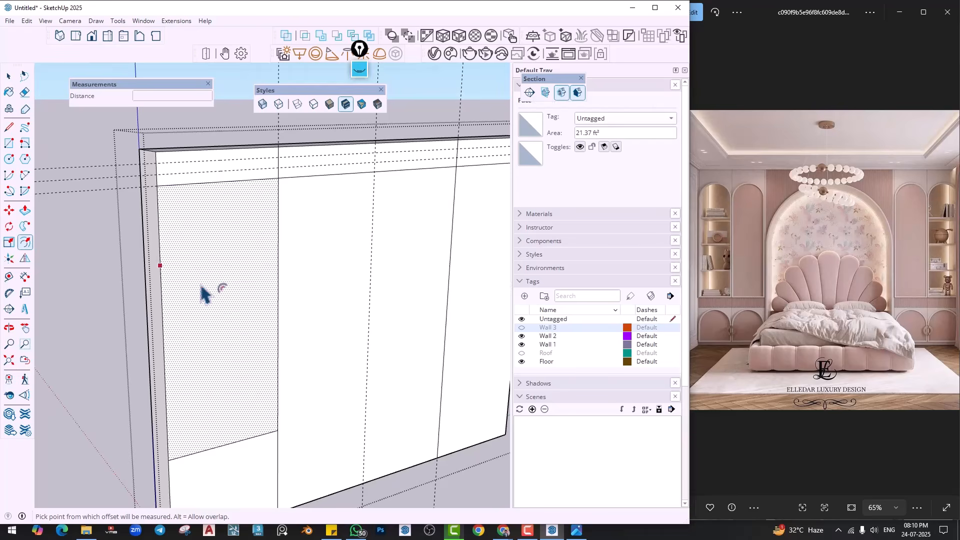
{"action": "mouse_move", "coordinate": [203, 289]}
{"action": "middle_mouse_down"}
{"action": "mouse_move", "coordinate": [223, 279]}
{"action": "mouse_move", "coordinate": [208, 294]}
{"action": "middle_mouse_up"}
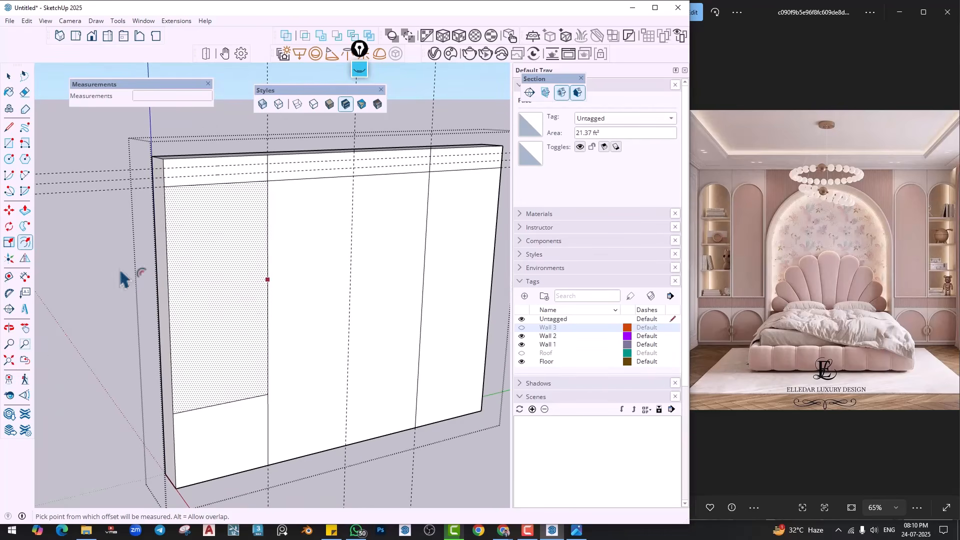
{"action": "left_click", "coordinate": [44, 248]}
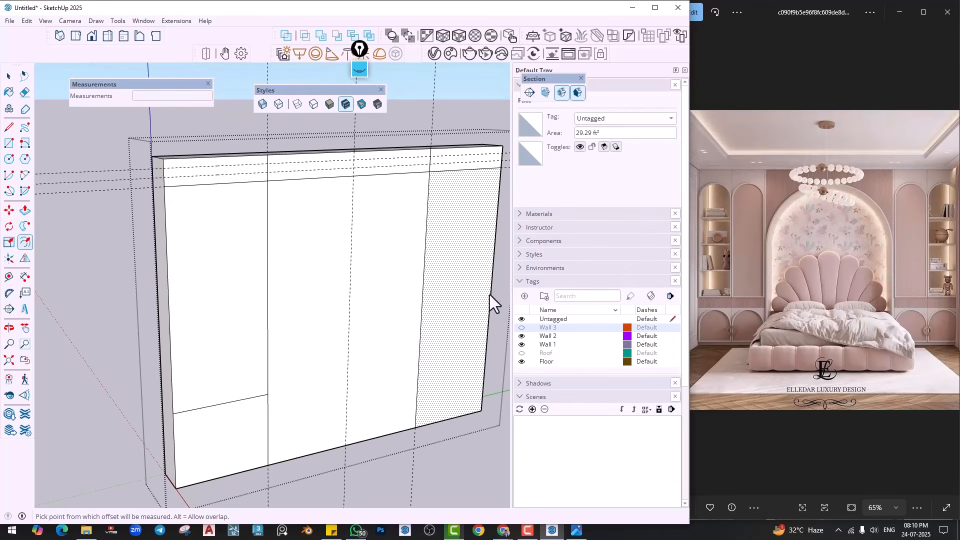
{"action": "left_click", "coordinate": [185, 344]}
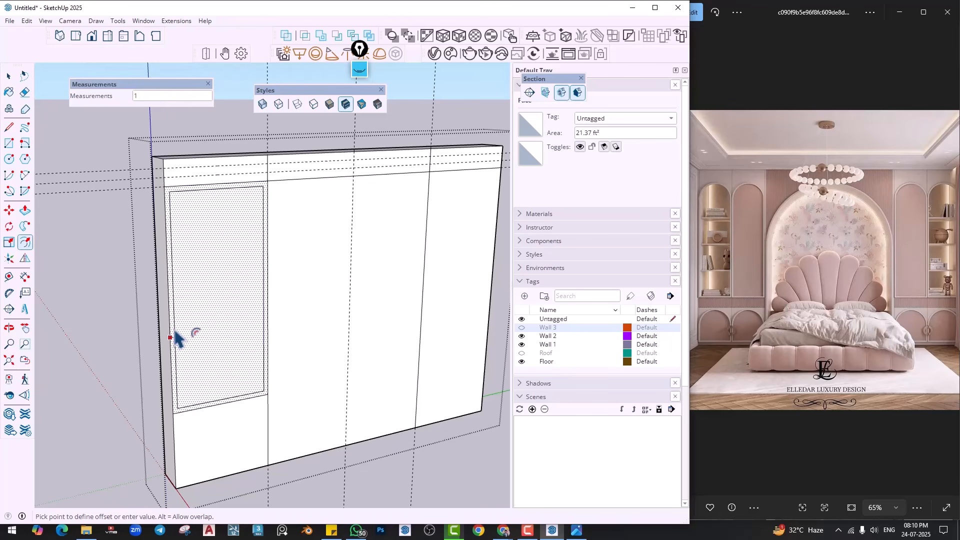
{"action": "type", "text": "10"}
{"action": "key", "text": "Return"}
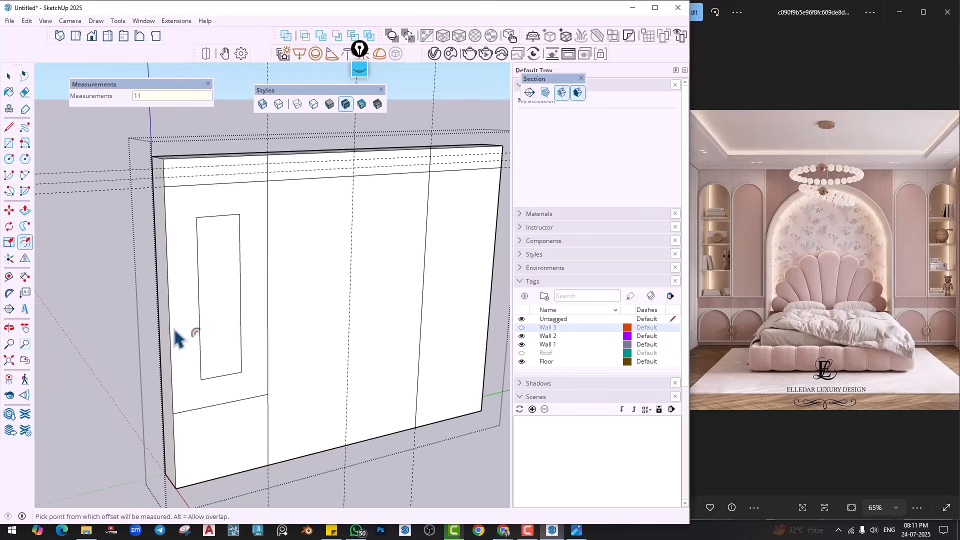
Set the inward offset of the open-end panel's large face to 1"
{"action": "left_click", "coordinate": [181, 337]}
{"action": "type", "text": "1"}
{"action": "key", "text": "Return"}
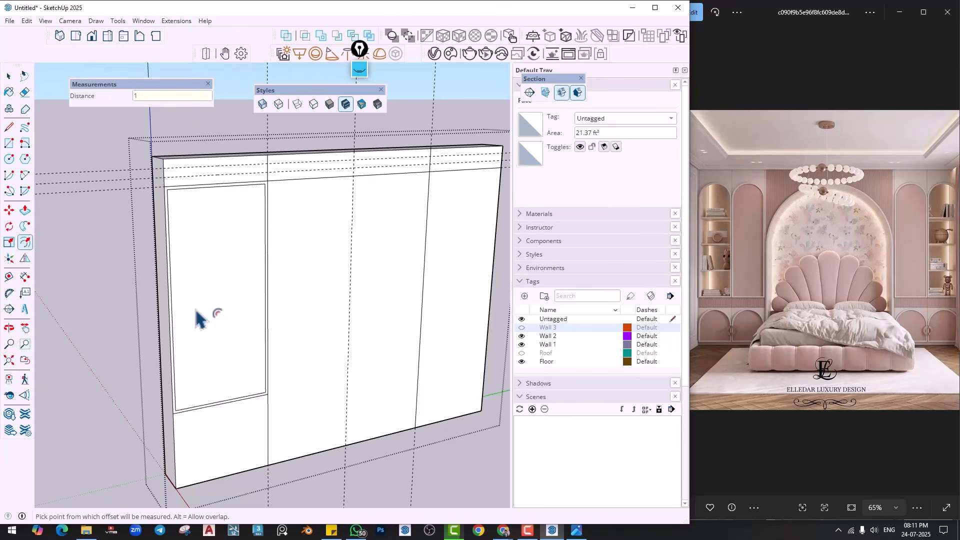
Try to push the open-end panel's full-width inset face 11" into the wall
{"action": "key", "text": "p"}
{"action": "left_click", "coordinate": [220, 321]}
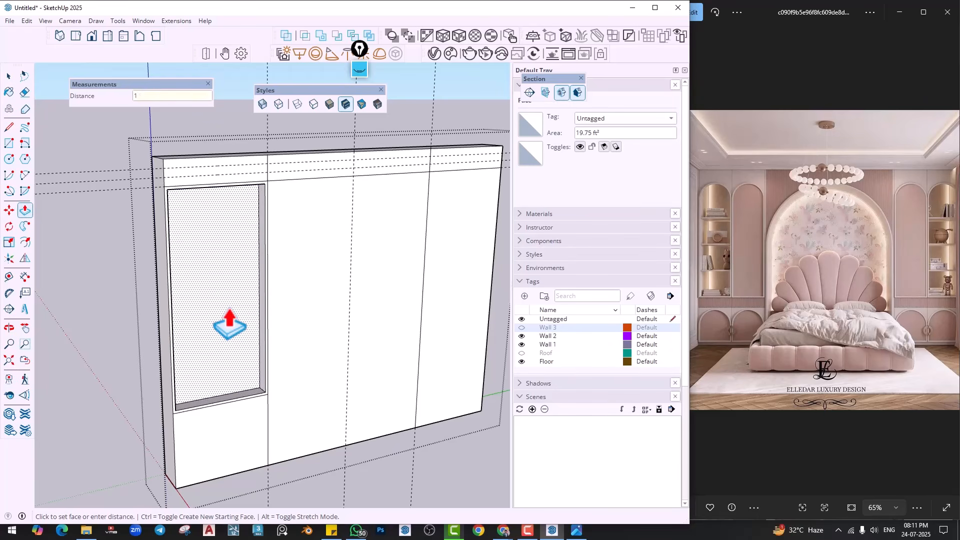
{"action": "type", "text": "11"}
{"action": "key", "text": "Return"}
{"action": "key", "text": "space"}
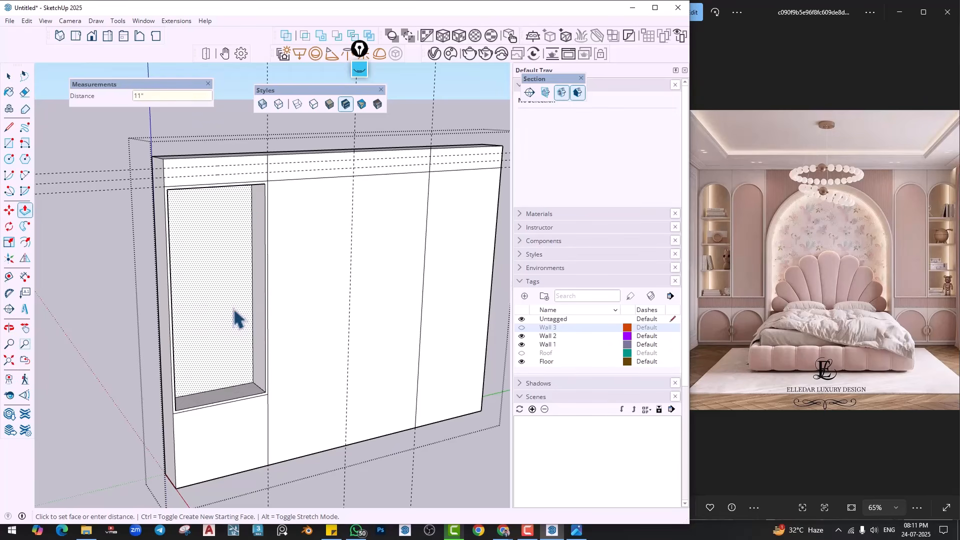
Undo the recess and the inset outline on the open-end panel
{"action": "scroll", "coordinate": [235, 320], "scroll_direction": "down", "scroll_amount": 2}
{"action": "key", "text": "ctrl+z"}
{"action": "scroll", "coordinate": [233, 325], "scroll_direction": "up", "scroll_amount": 1}
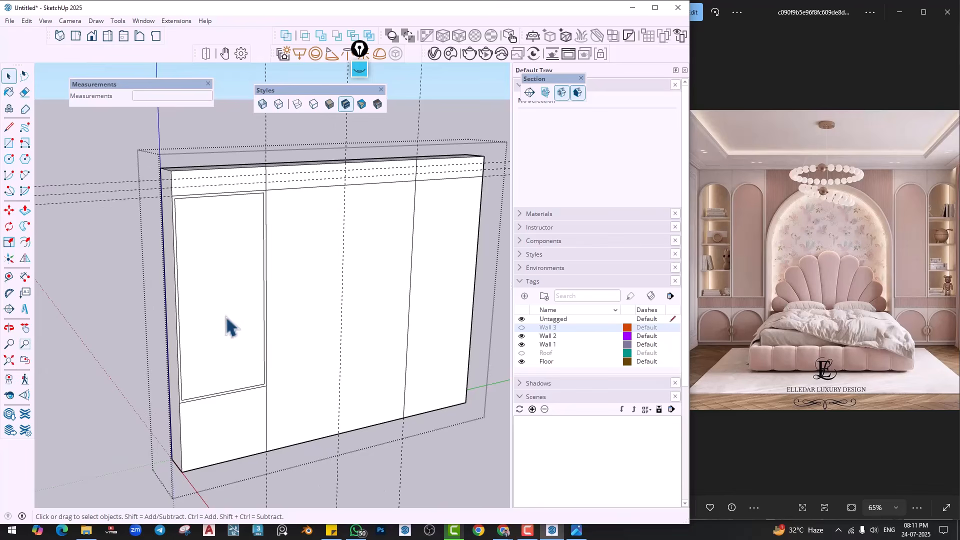
{"action": "key", "text": "ctrl+z"}
Draw a vertical line down the middle of the open-end panel, from the upper horizontal line to the lower one
{"action": "key", "text": "l"}
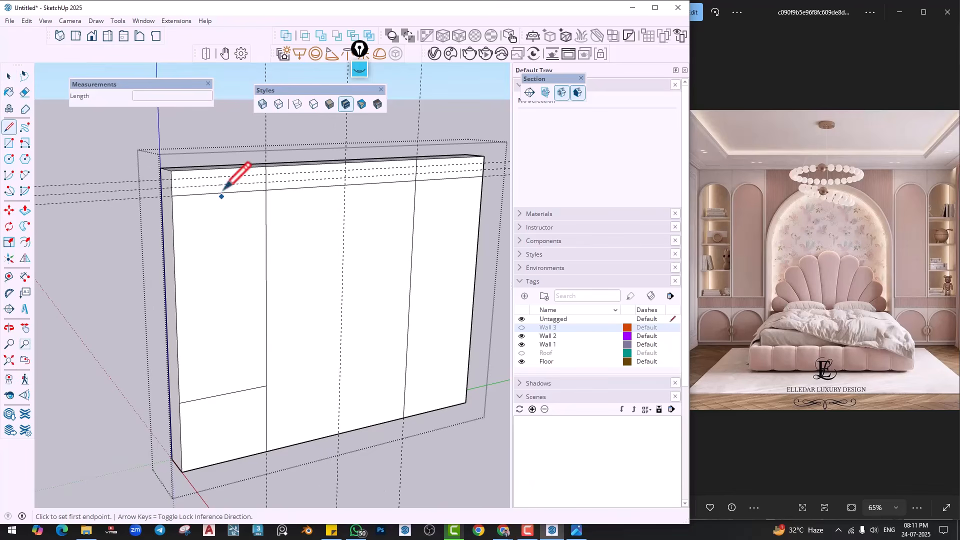
{"action": "left_click", "coordinate": [220, 193]}
{"action": "left_click", "coordinate": [223, 393]}
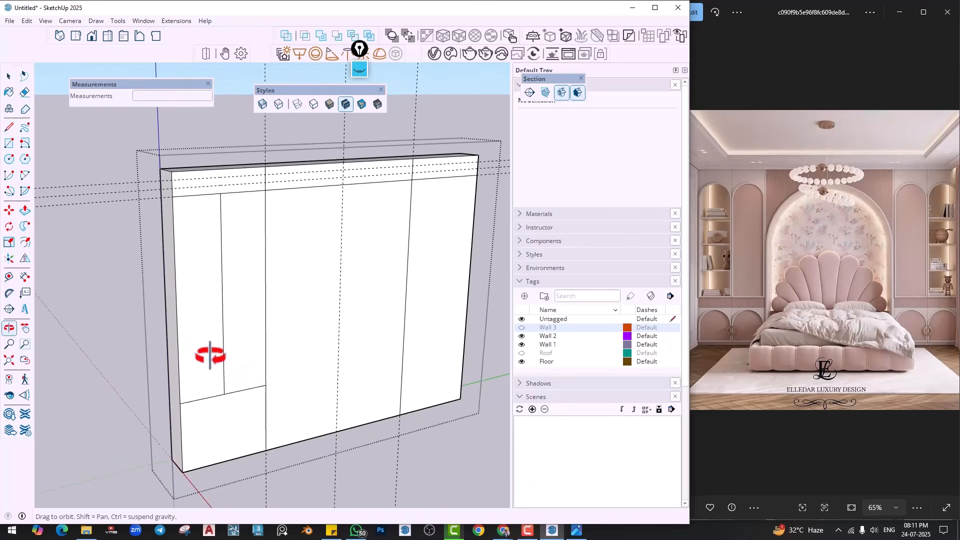
Offset the outline of the panel half nearest the wall's open end inward by 1"
{"action": "left_click", "coordinate": [25, 242]}
{"action": "scroll", "coordinate": [202, 302], "scroll_direction": "up", "scroll_amount": 2}
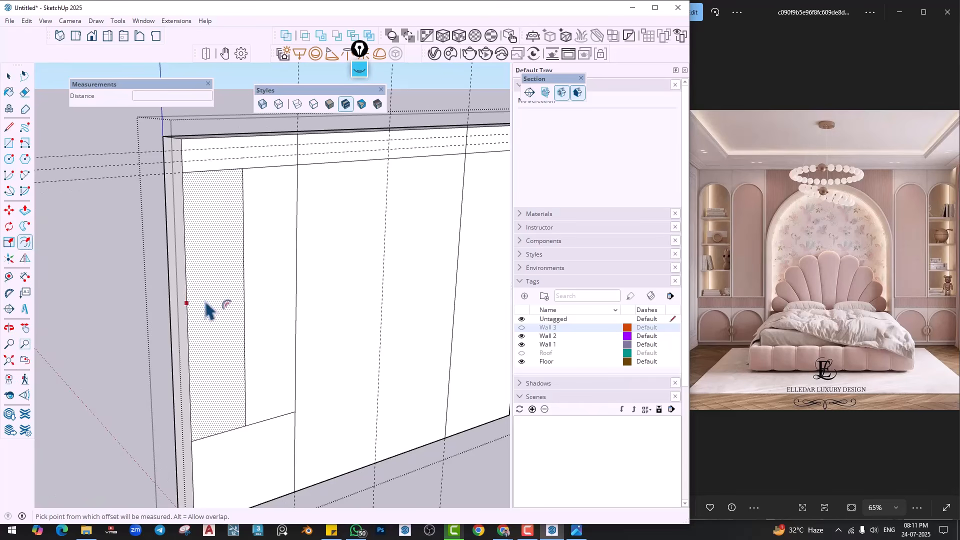
{"action": "left_click", "coordinate": [205, 303]}
{"action": "type", "text": "1"}
{"action": "key", "text": "Return"}
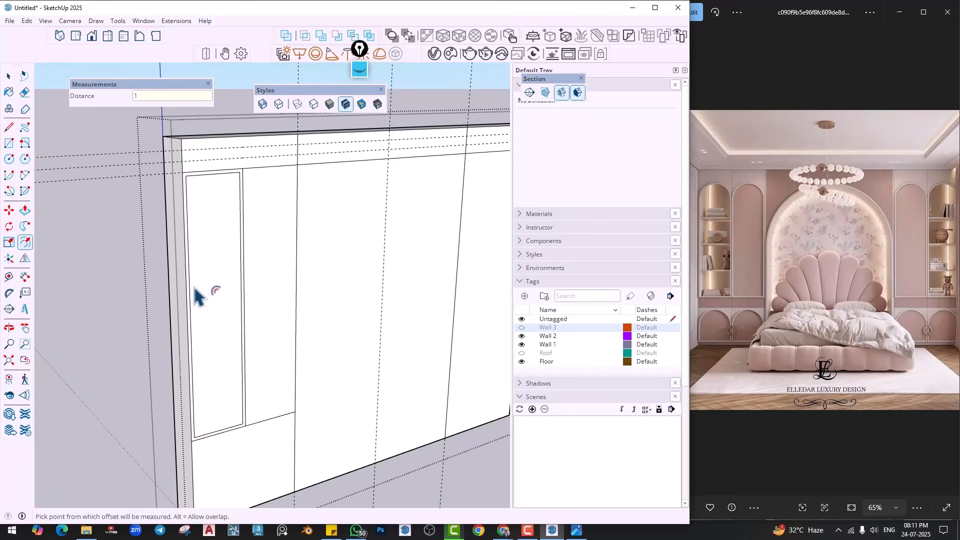
Try to push the narrow inset face of the outer panel half 11" into the wall
{"action": "key", "text": "p"}
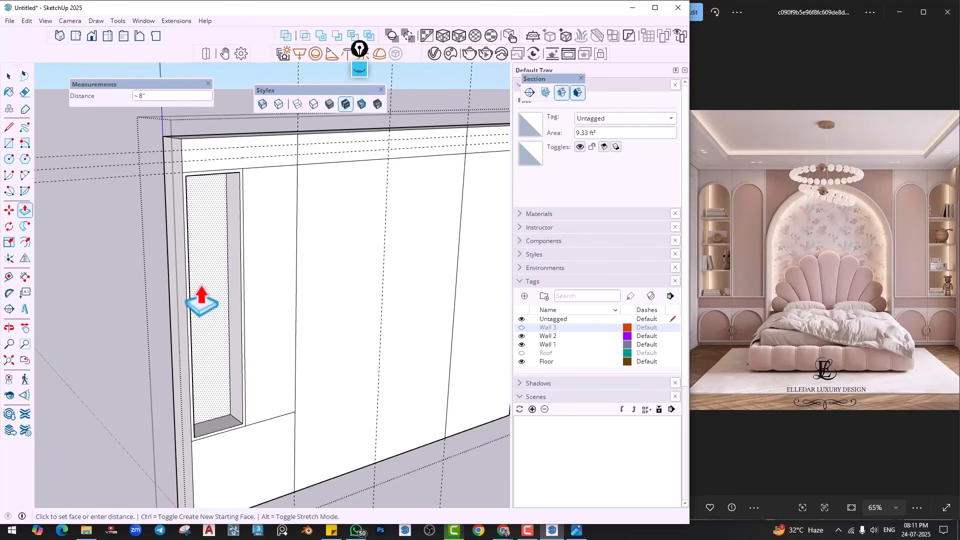
{"action": "type", "text": "11"}
{"action": "key", "text": "Return"}
{"action": "key", "text": "space"}
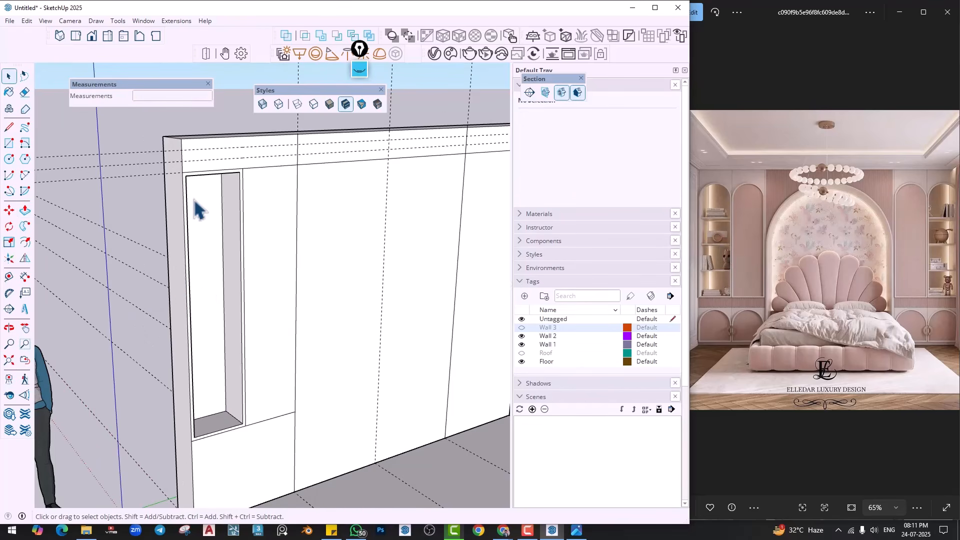
Examine the recess in the outer panel half up close and undo it, keeping the inset outline
{"action": "scroll", "coordinate": [200, 209], "scroll_direction": "up", "scroll_amount": 1}
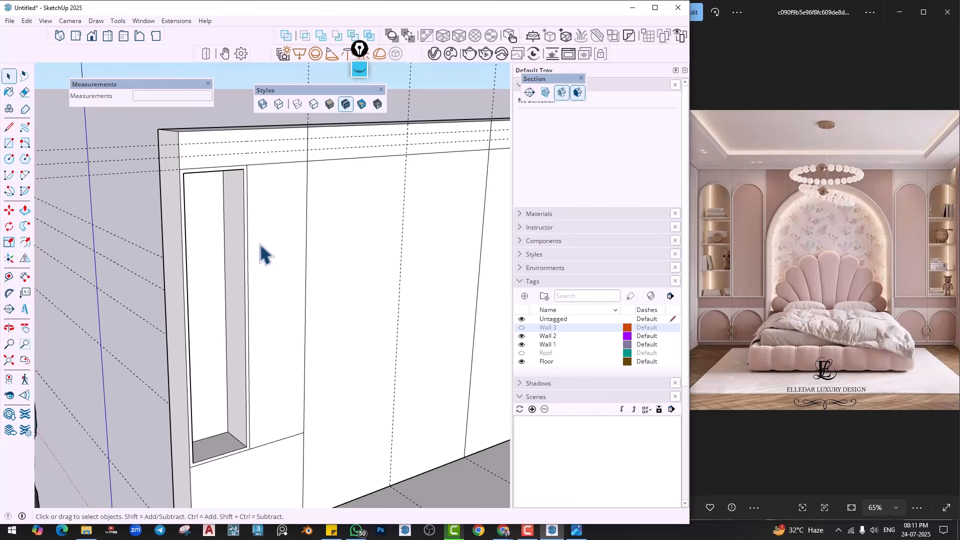
{"action": "left_click", "coordinate": [209, 247]}
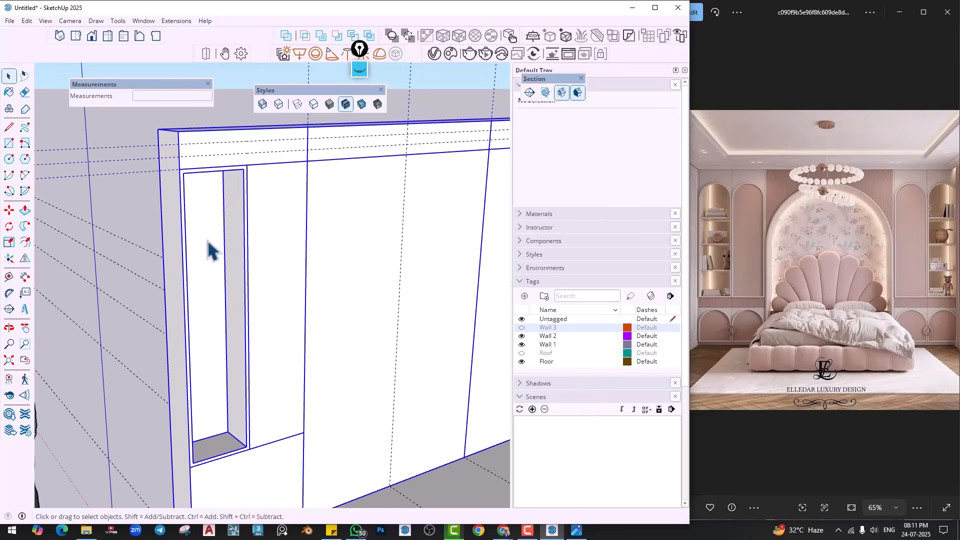
{"action": "scroll", "coordinate": [208, 241], "scroll_direction": "down", "scroll_amount": 2}
{"action": "left_click", "coordinate": [219, 133]}
{"action": "scroll", "coordinate": [205, 224], "scroll_direction": "up", "scroll_amount": 3}
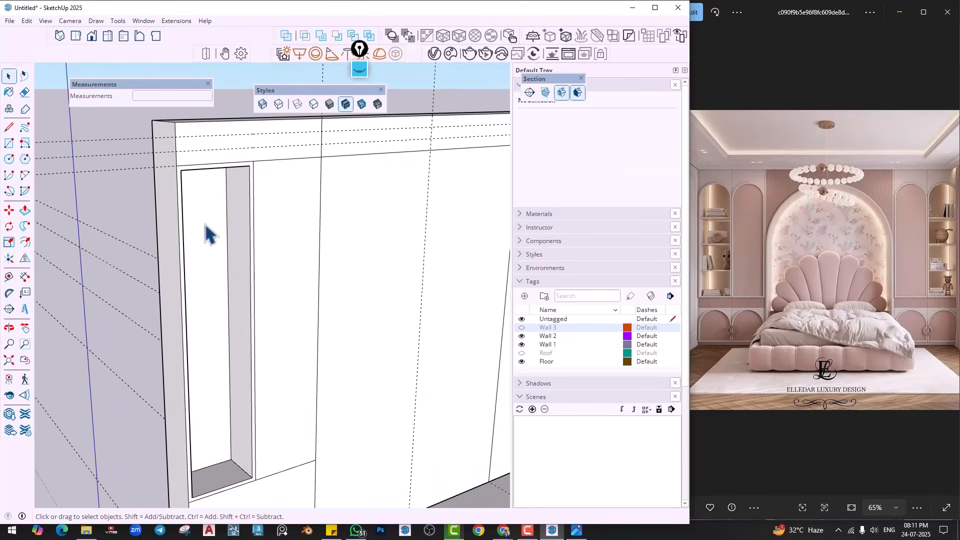
{"action": "mouse_move", "coordinate": [205, 237]}
{"action": "middle_mouse_down"}
{"action": "mouse_move", "coordinate": [186, 252]}
{"action": "mouse_move", "coordinate": [200, 209]}
{"action": "mouse_move", "coordinate": [205, 228]}
{"action": "mouse_move", "coordinate": [212, 223]}
{"action": "middle_mouse_up"}
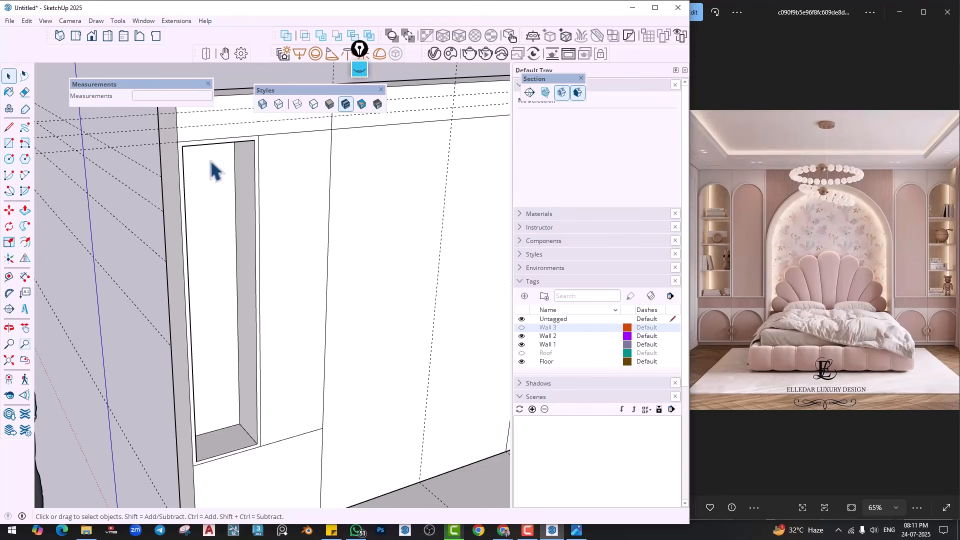
{"action": "middle_click_drag", "start_coordinate": [223, 179], "coordinate": [231, 269]}
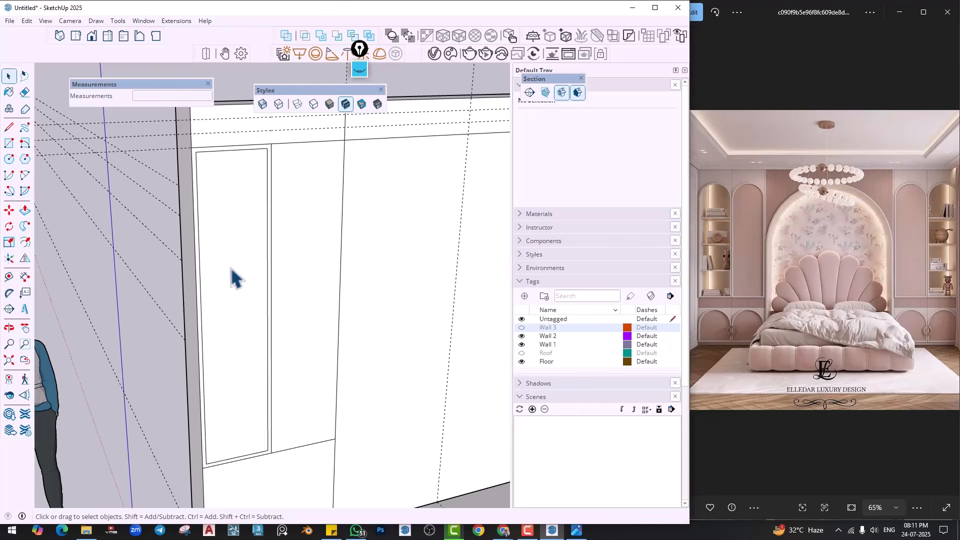
Draw a rectangle about 1' 5" wide inside the inset outline, from below its top down to its bottom corner
{"action": "key", "text": "r"}
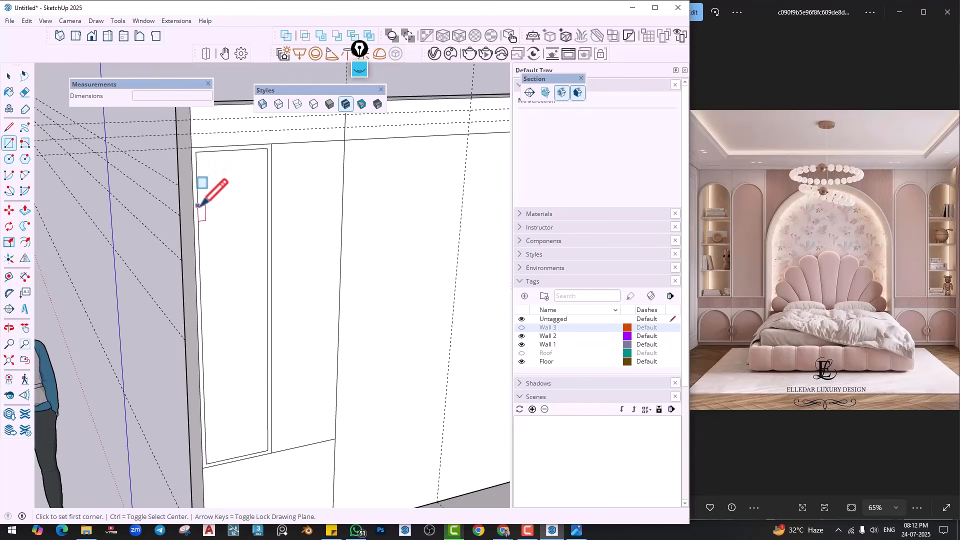
{"action": "left_click", "coordinate": [198, 214]}
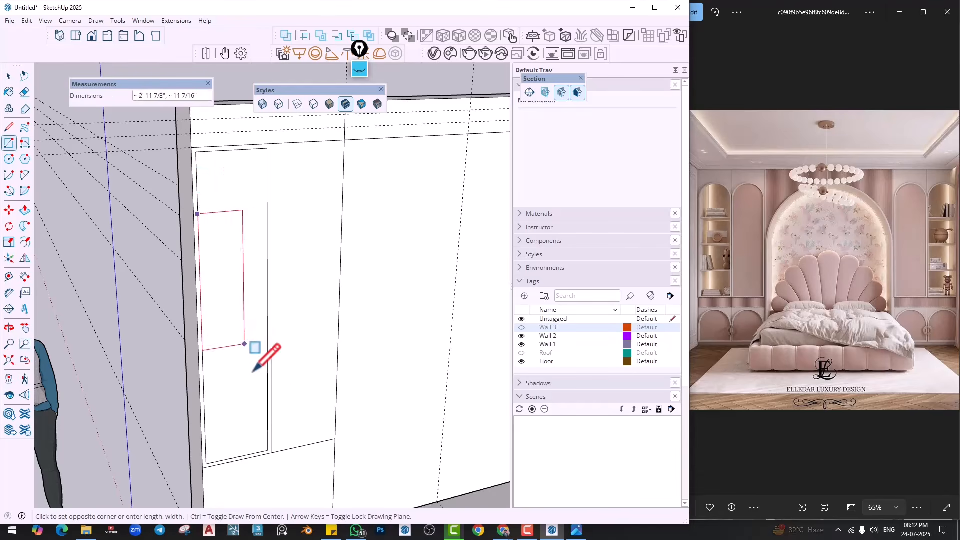
{"action": "left_click", "coordinate": [268, 450]}
Draw a semicircular arc of 8 1/2" radius across the rectangle's top edge and erase the straight edge beneath it
{"action": "middle_click_drag", "start_coordinate": [222, 329], "coordinate": [168, 269]}
{"action": "left_click", "coordinate": [25, 175]}
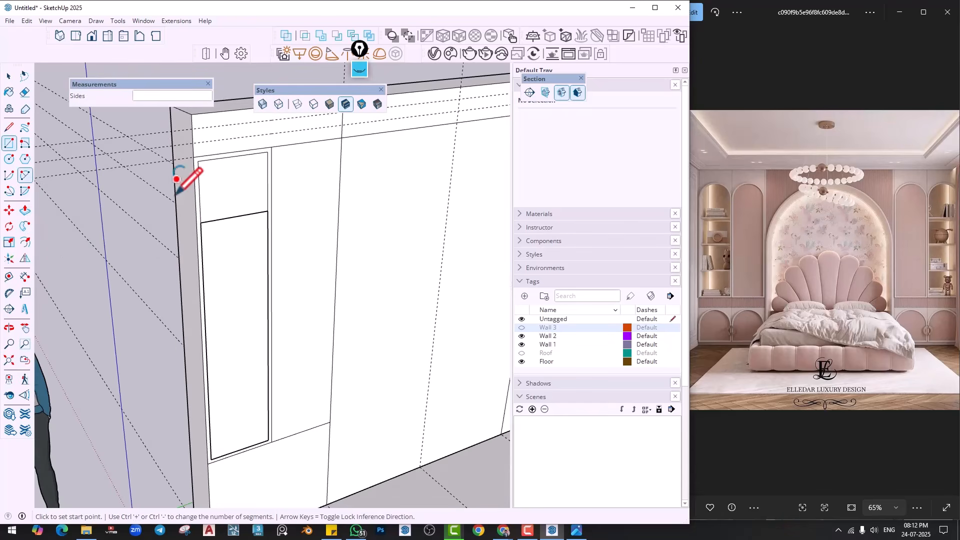
{"action": "left_click", "coordinate": [201, 221]}
{"action": "left_click", "coordinate": [267, 211]}
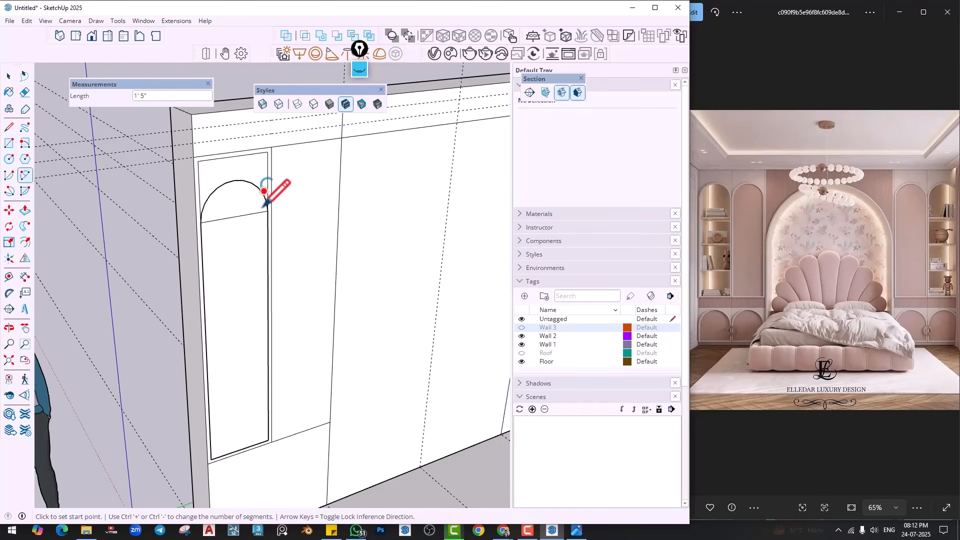
{"action": "key", "text": "space"}
{"action": "left_click", "coordinate": [255, 192]}
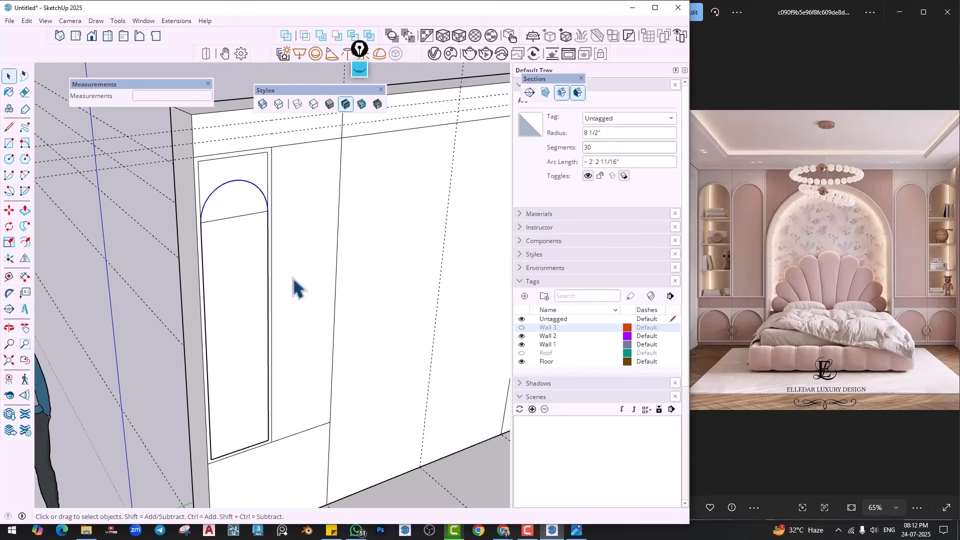
{"action": "key", "text": "e"}
{"action": "left_click", "coordinate": [235, 216]}
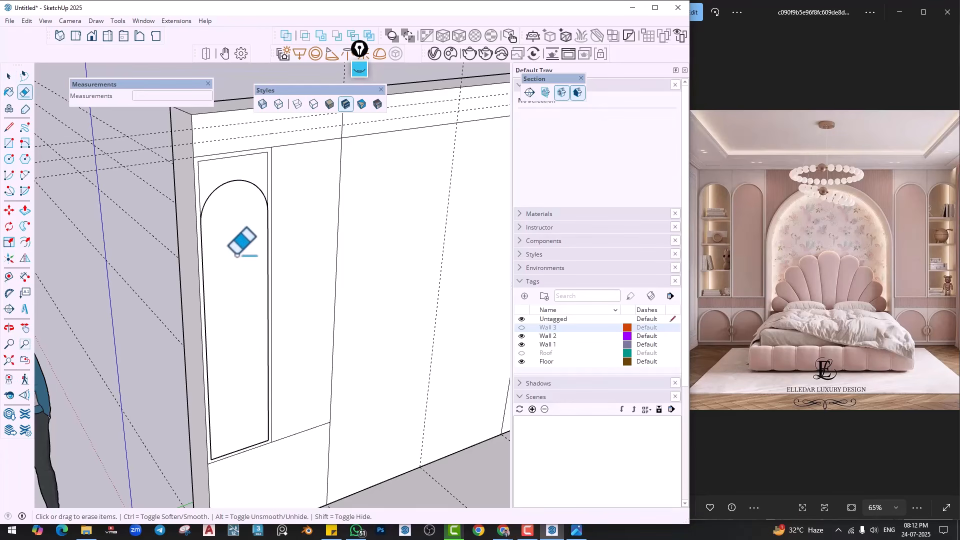
Select the arched face with its edges and offset its outline outward by 1" to the panel's dividing line
{"action": "key", "text": "space"}
{"action": "double_click", "coordinate": [231, 250]}
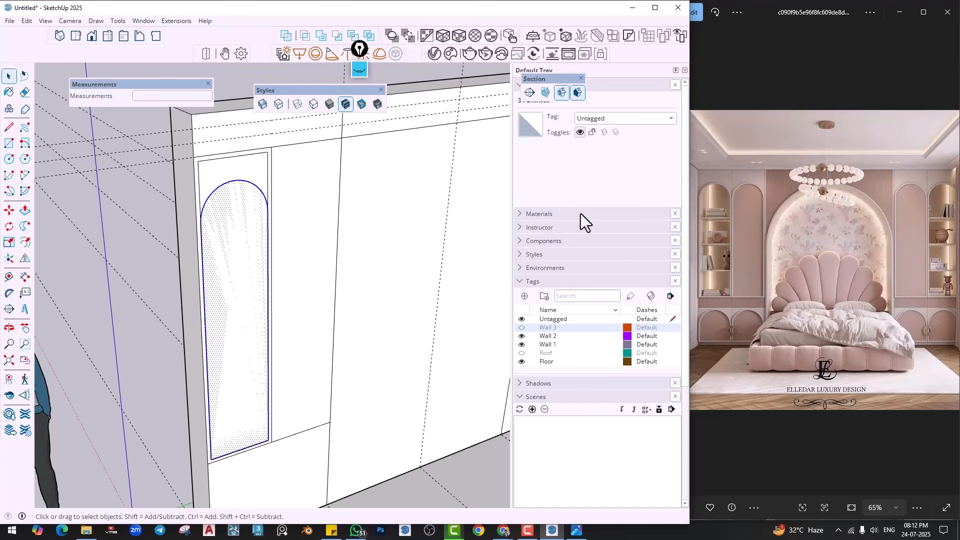
{"action": "scroll", "coordinate": [256, 250], "scroll_direction": "up", "scroll_amount": 2}
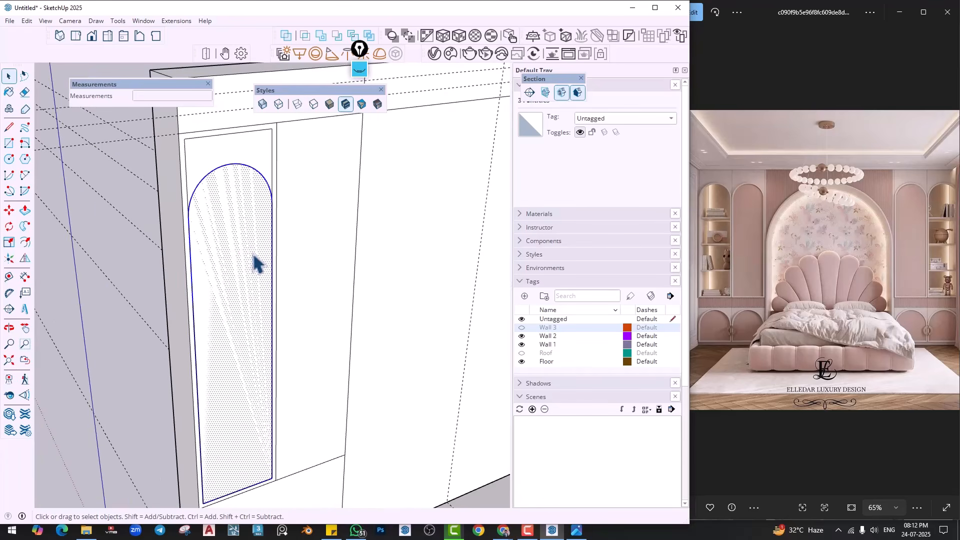
{"action": "key", "text": "m"}
{"action": "scroll", "coordinate": [265, 255], "scroll_direction": "up", "scroll_amount": 3}
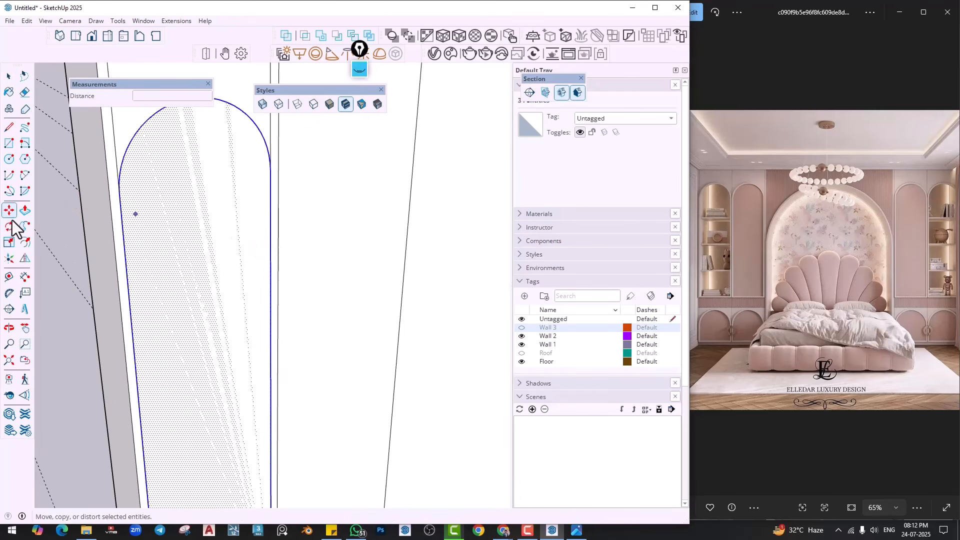
{"action": "left_click", "coordinate": [271, 248]}
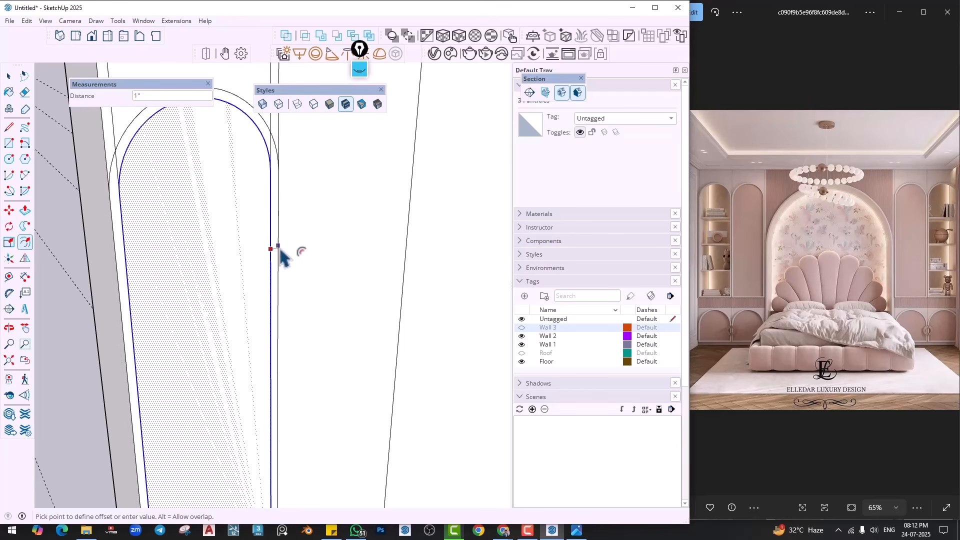
{"action": "left_click", "coordinate": [278, 249]}
Extrude the narrow arched band around the inner outline outward by 1"
{"action": "scroll", "coordinate": [278, 250], "scroll_direction": "down", "scroll_amount": 3}
{"action": "middle_click_drag", "start_coordinate": [279, 252], "coordinate": [302, 265]}
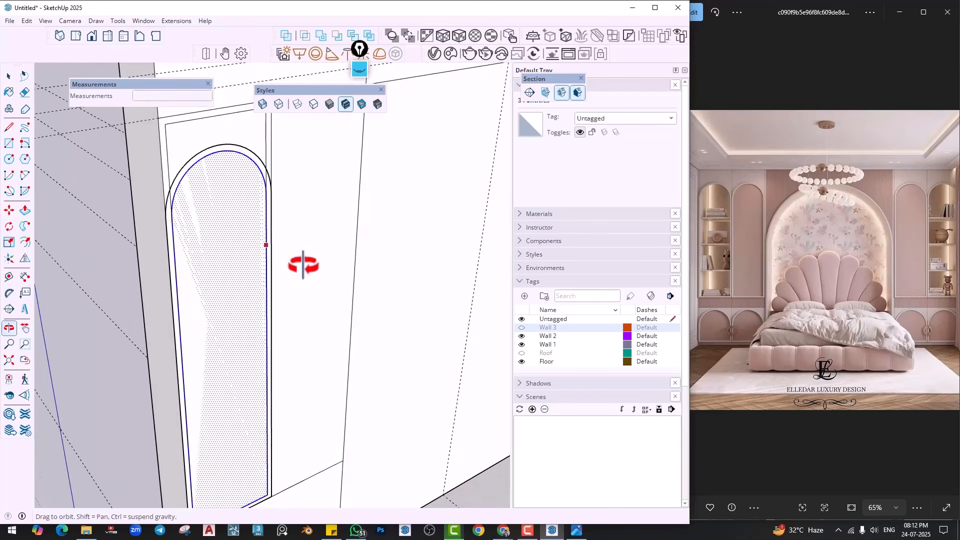
{"action": "key", "text": "p"}
{"action": "scroll", "coordinate": [273, 235], "scroll_direction": "up", "scroll_amount": 3}
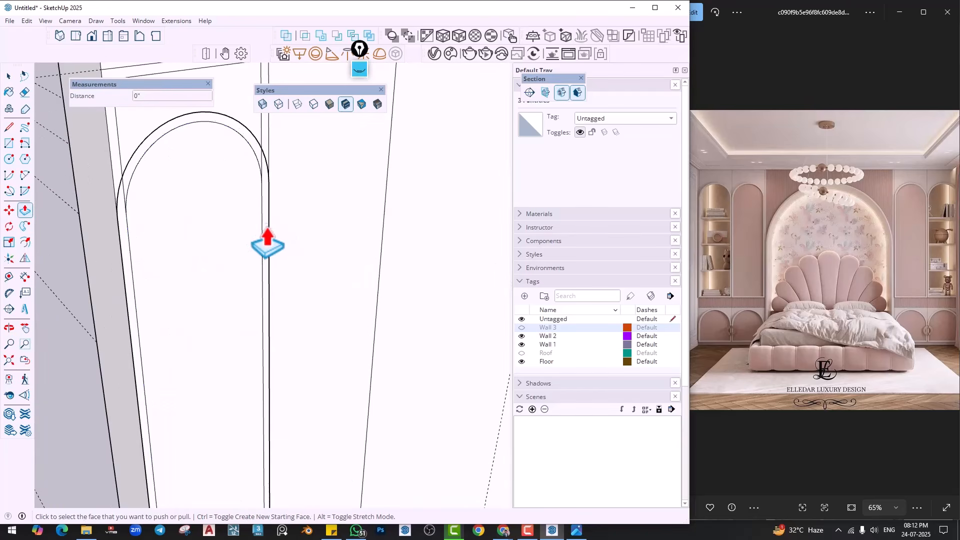
{"action": "left_click", "coordinate": [268, 249]}
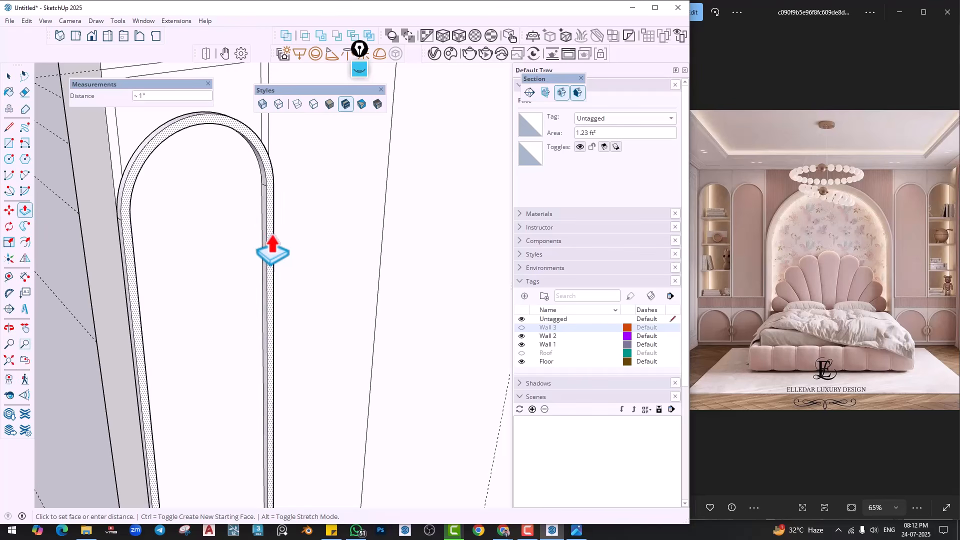
{"action": "type", "text": "1/8"}
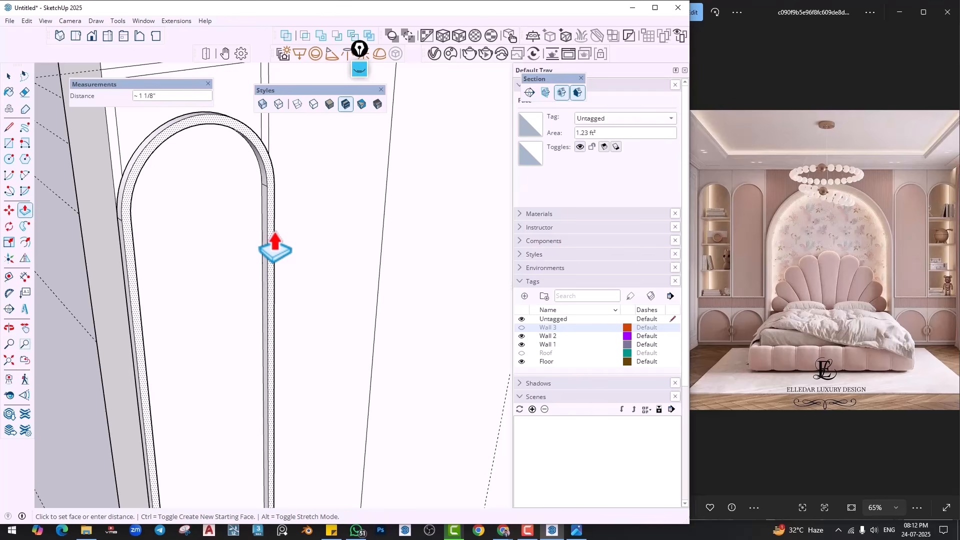
{"action": "left_click", "coordinate": [275, 247]}
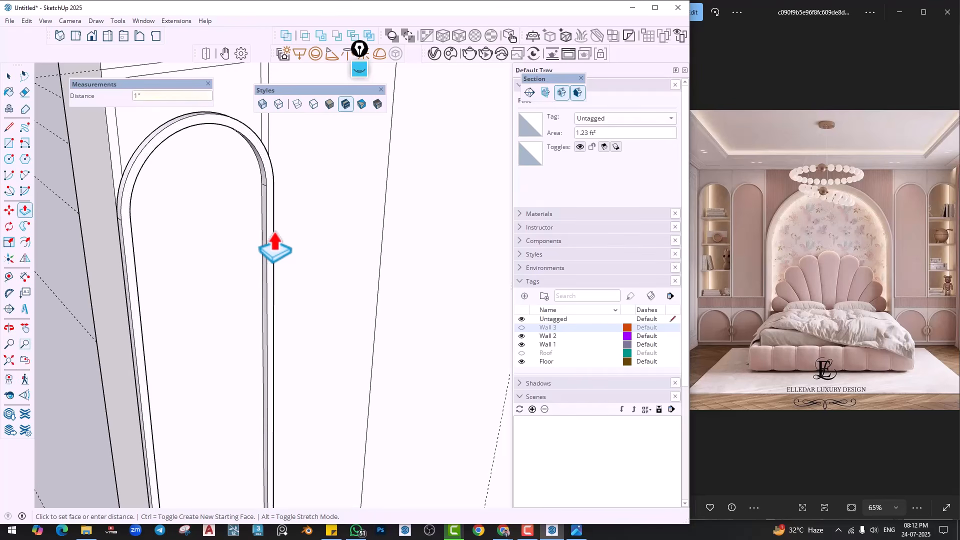
{"action": "key", "text": "space"}
{"action": "scroll", "coordinate": [307, 227], "scroll_direction": "down", "scroll_amount": 5}
{"action": "middle_click_drag", "start_coordinate": [312, 276], "coordinate": [274, 362]}
{"action": "middle_click_drag", "start_coordinate": [260, 305], "coordinate": [274, 277]}
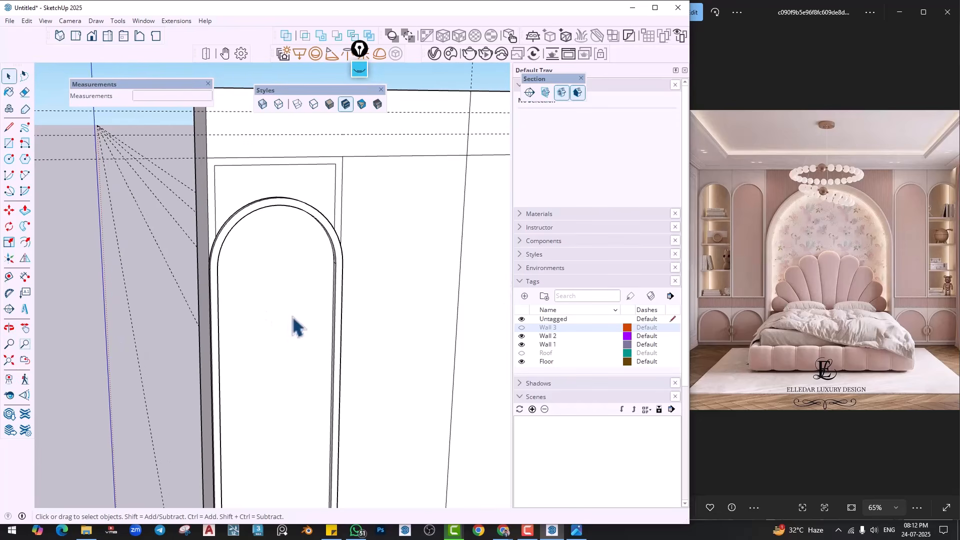
{"action": "middle_click_drag", "start_coordinate": [295, 327], "coordinate": [275, 313]}
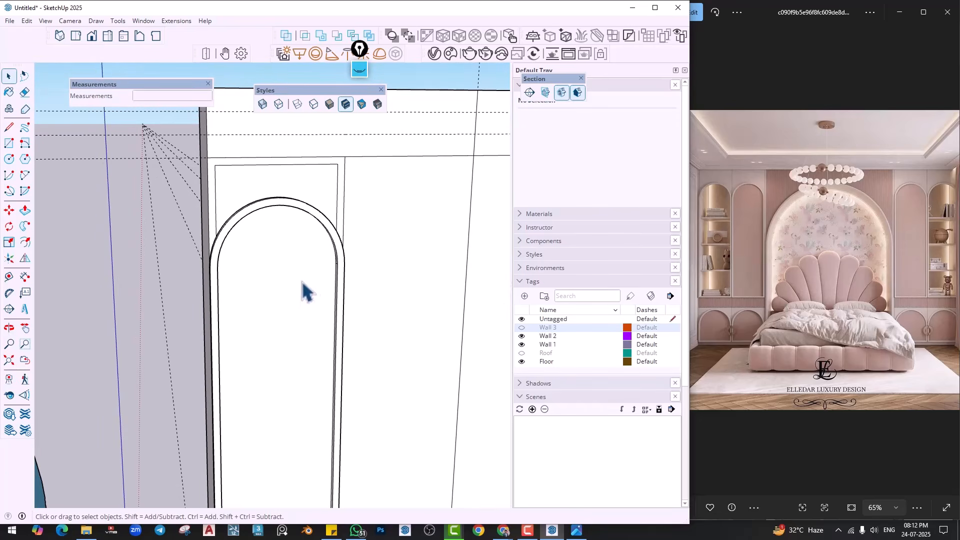
{"action": "middle_click_drag", "start_coordinate": [302, 280], "coordinate": [287, 248]}
{"action": "scroll", "coordinate": [287, 250], "scroll_direction": "up", "scroll_amount": 6}
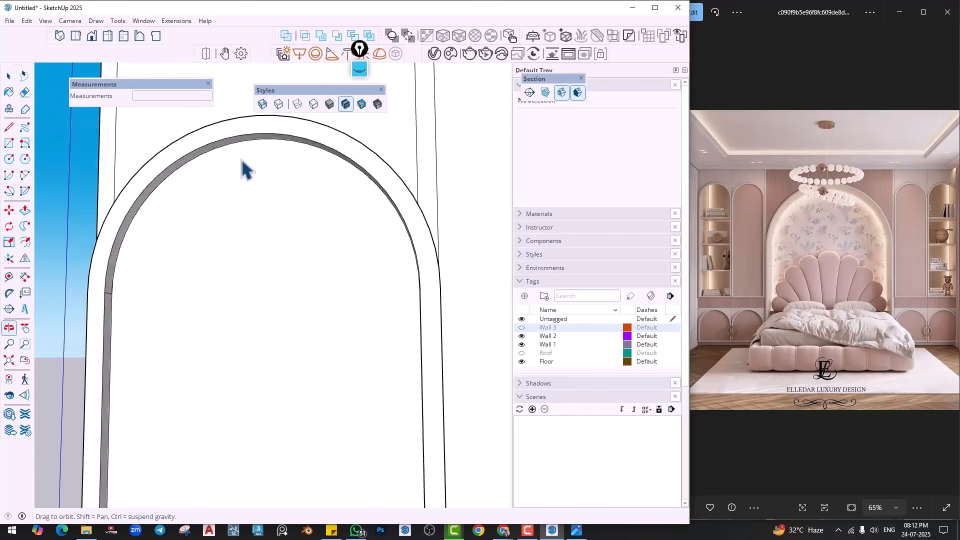
{"action": "left_click", "coordinate": [197, 151]}
{"action": "scroll", "coordinate": [201, 158], "scroll_direction": "up", "scroll_amount": 3}
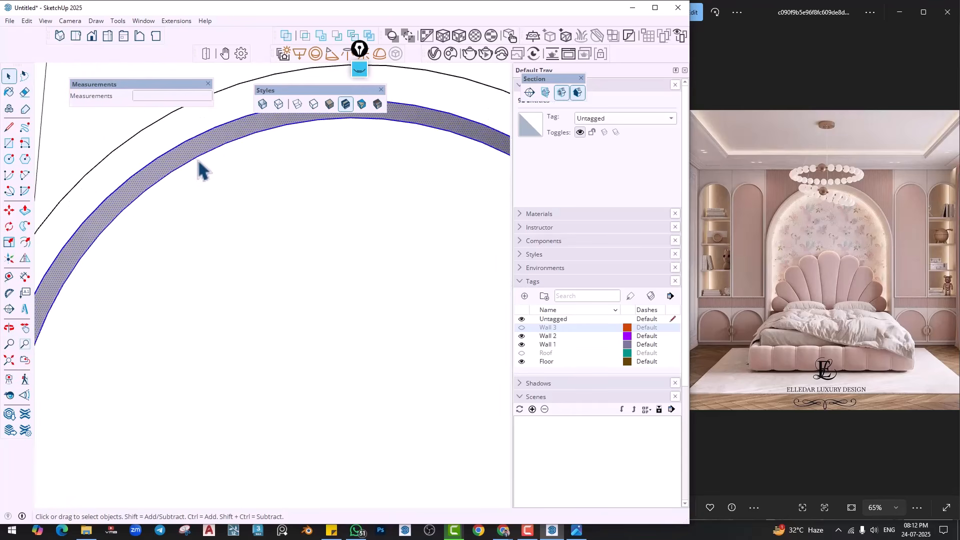
{"action": "scroll", "coordinate": [211, 152], "scroll_direction": "down", "scroll_amount": 3}
{"action": "double_click", "coordinate": [207, 142]}
{"action": "right_click", "coordinate": [207, 145]}
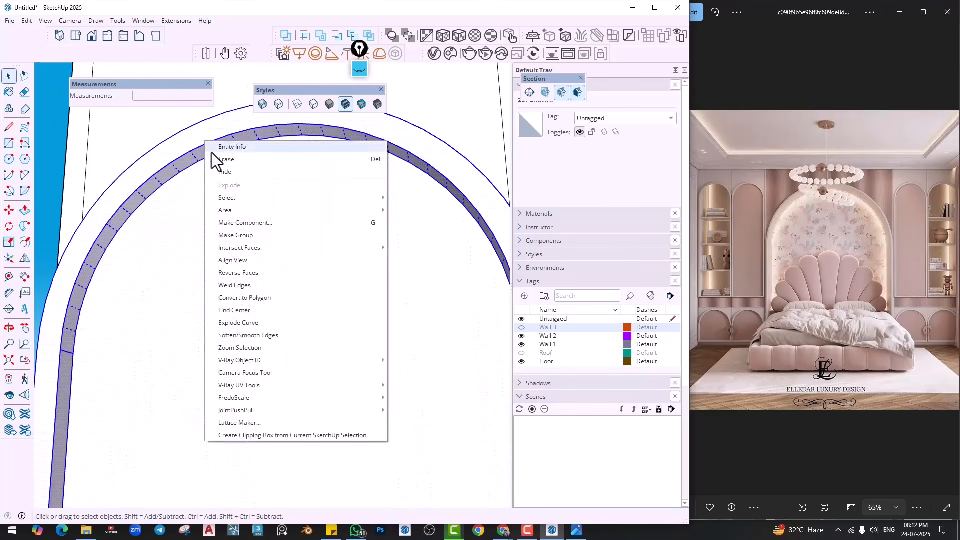
{"action": "left_click", "coordinate": [194, 271]}
{"action": "left_click", "coordinate": [193, 274]}
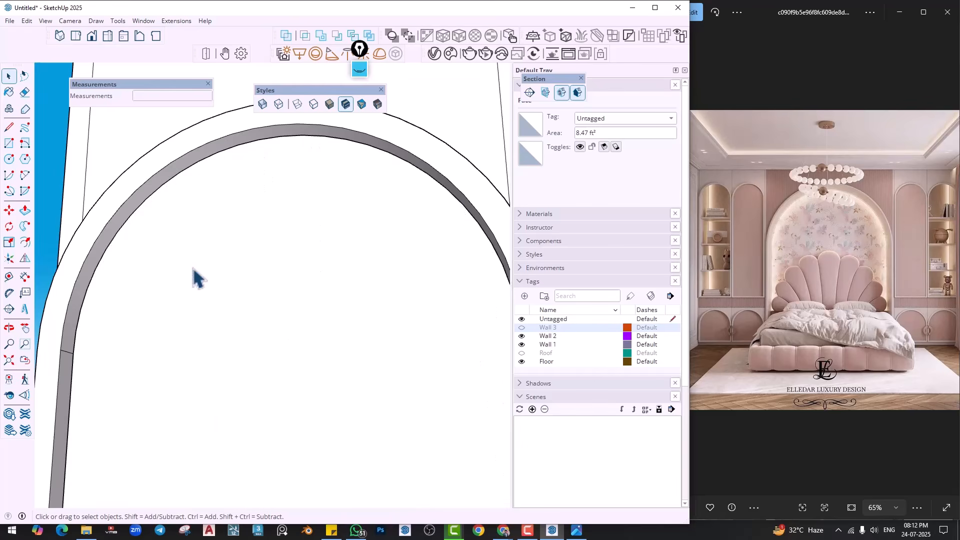
Select the raised arched band with its connected edges and faces, without the inner panel face, and make it a group
{"action": "double_click", "coordinate": [154, 168]}
{"action": "right_click", "coordinate": [151, 159]}
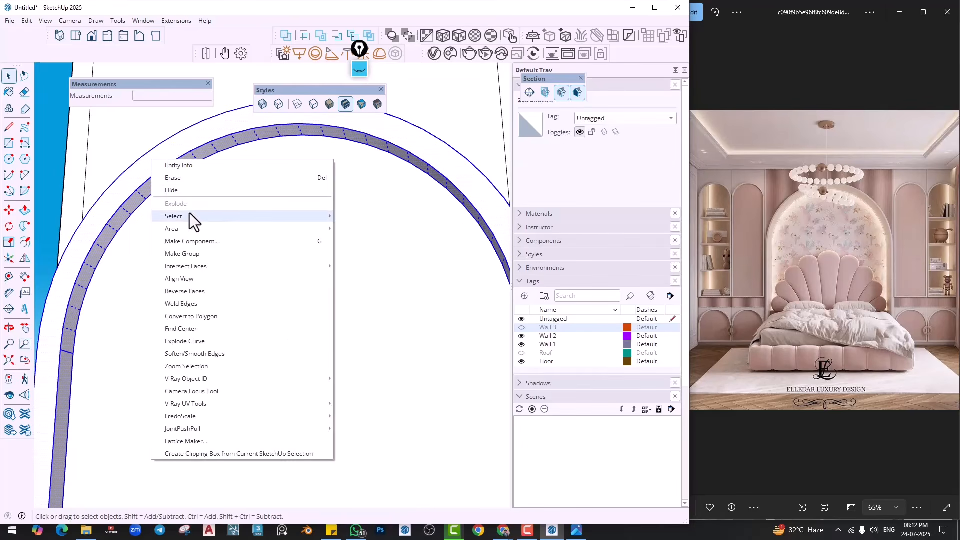
{"action": "left_click", "coordinate": [185, 253]}
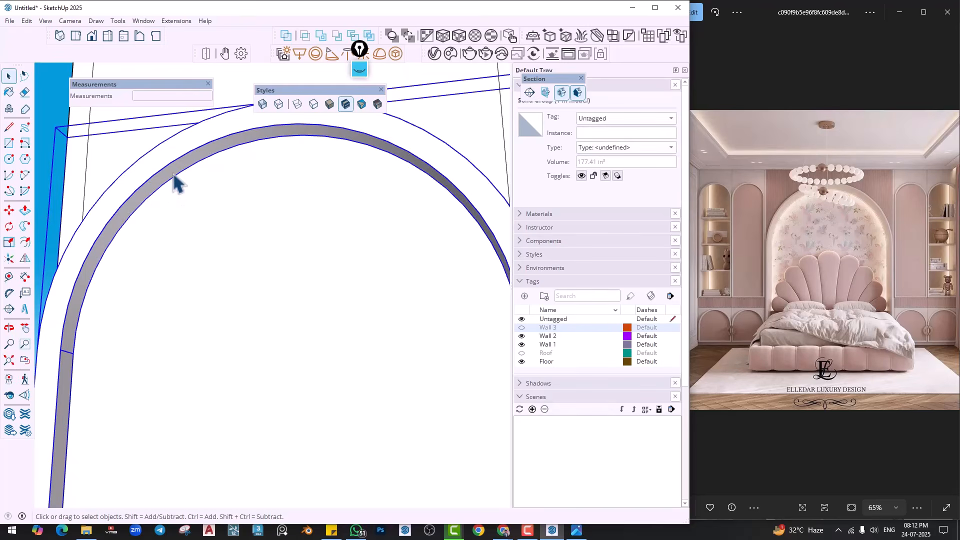
Copy the inner outline edges of the arched band group and paste them in place inside the wall group
{"action": "double_click", "coordinate": [174, 175]}
{"action": "scroll", "coordinate": [176, 176], "scroll_direction": "up", "scroll_amount": 2}
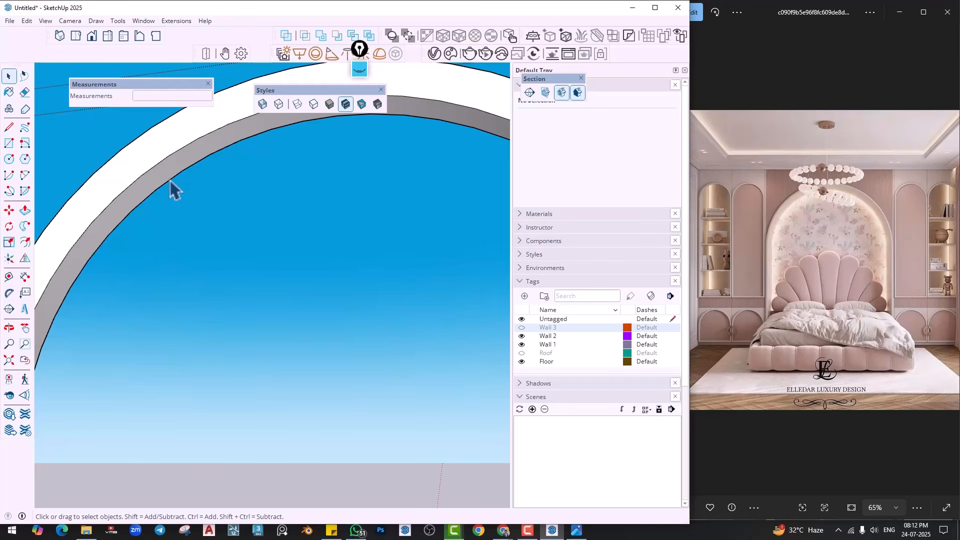
{"action": "left_click", "coordinate": [170, 181]}
{"action": "scroll", "coordinate": [220, 218], "scroll_direction": "down", "scroll_amount": 4}
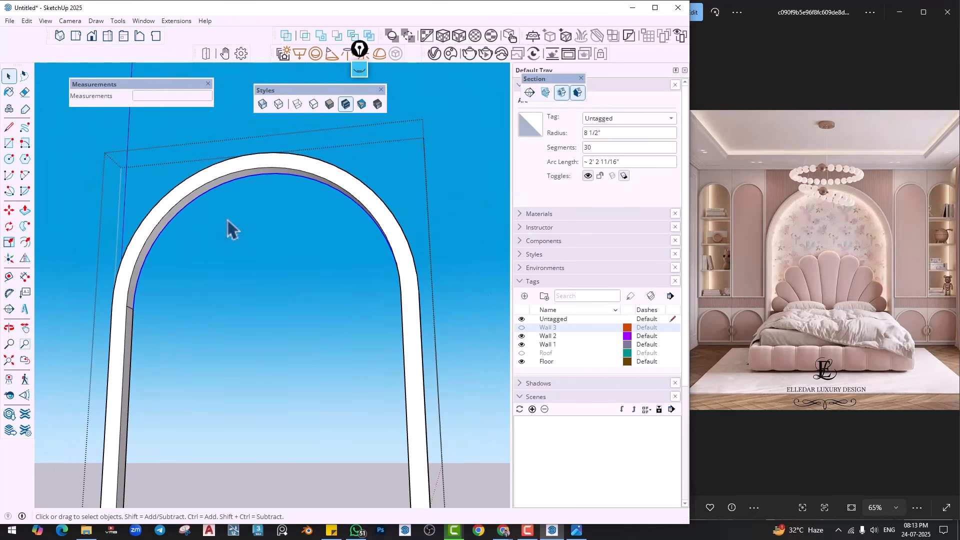
{"action": "scroll", "coordinate": [227, 220], "scroll_direction": "down", "scroll_amount": 3}
{"action": "left_click", "coordinate": [391, 176]}
{"action": "double_click", "coordinate": [244, 255]}
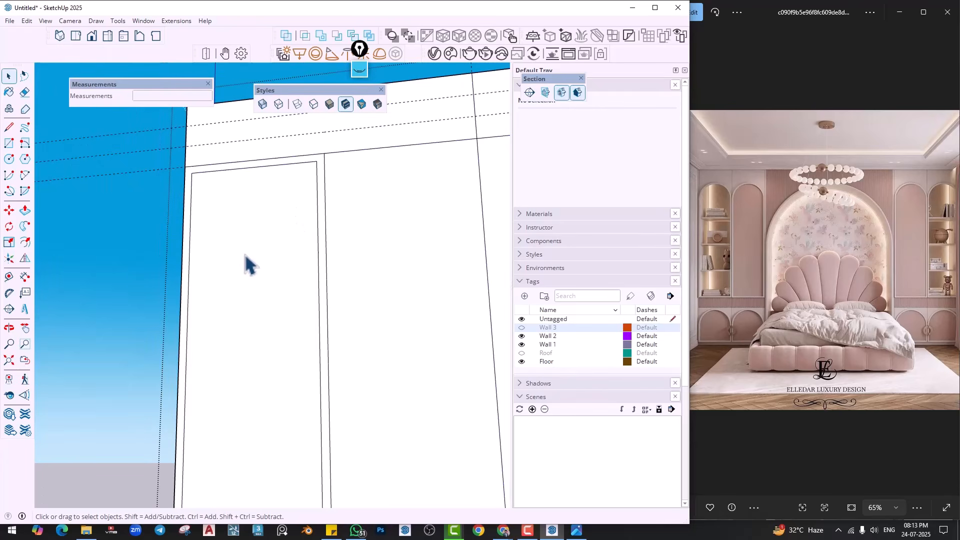
{"action": "left_click", "coordinate": [28, 21]}
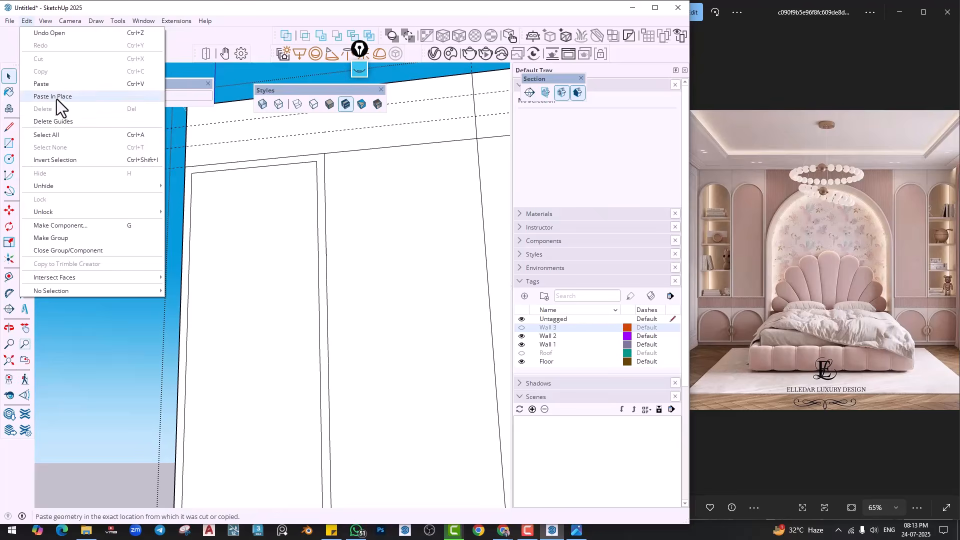
{"action": "left_click", "coordinate": [56, 99]}
Push the arched face of the wall inward by 11" to form the shelf niche
{"action": "middle_click_drag", "start_coordinate": [232, 279], "coordinate": [309, 323]}
{"action": "key", "text": "p"}
{"action": "left_click", "coordinate": [300, 349]}
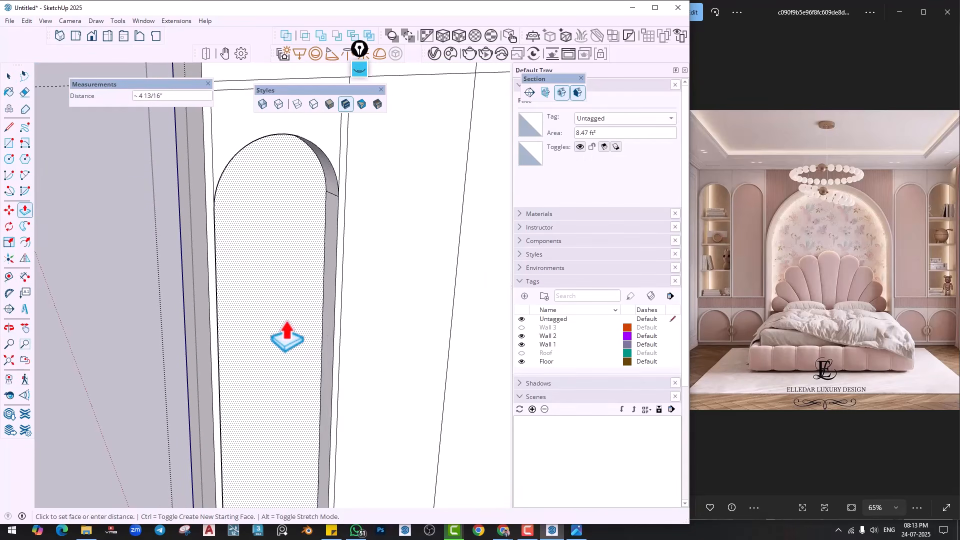
{"action": "type", "text": "11"}
{"action": "key", "text": "Return"}
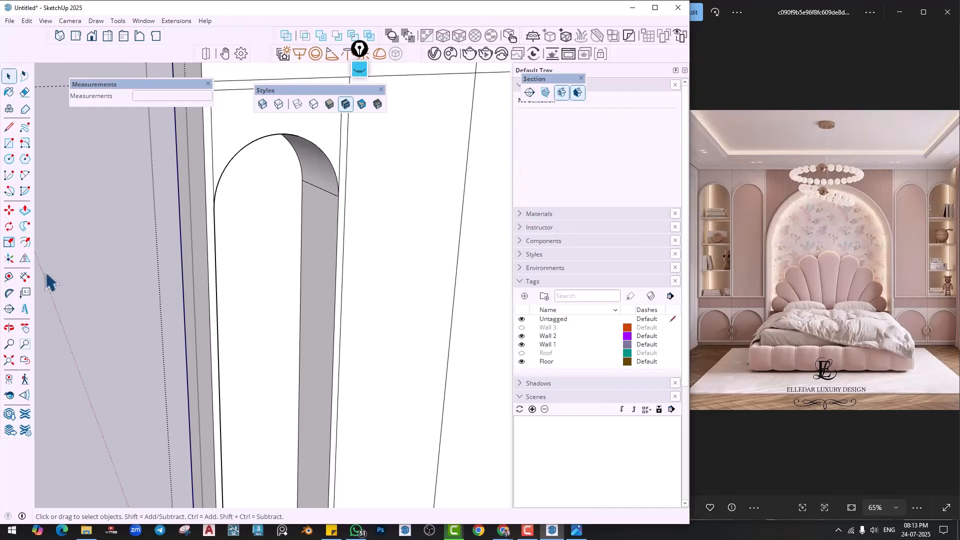
Open the arched frame group and push its front face back by 0.5" to make the frame thinner
{"action": "middle_click_drag", "start_coordinate": [47, 278], "coordinate": [260, 283]}
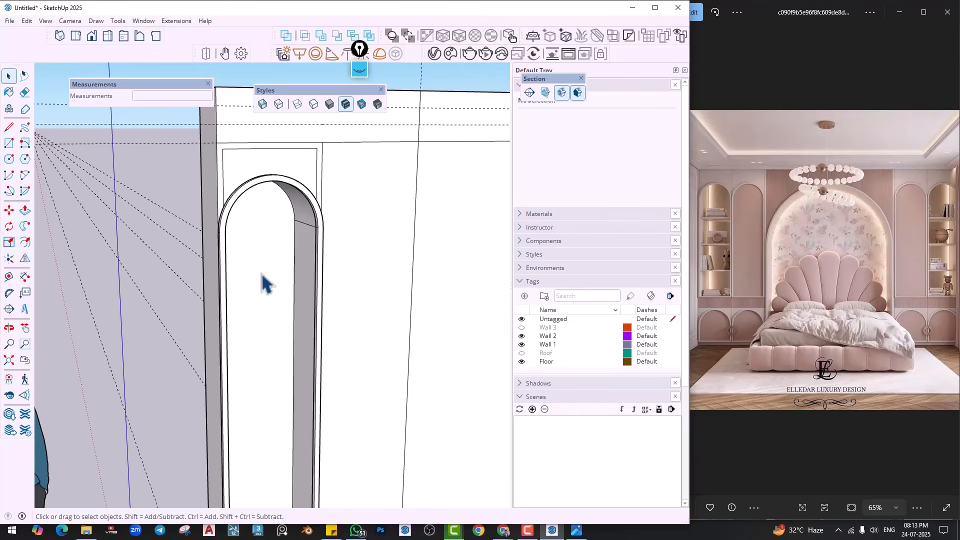
{"action": "scroll", "coordinate": [262, 272], "scroll_direction": "down", "scroll_amount": 2}
{"action": "middle_click_drag", "start_coordinate": [264, 268], "coordinate": [312, 321]}
{"action": "scroll", "coordinate": [261, 201], "scroll_direction": "up", "scroll_amount": 5}
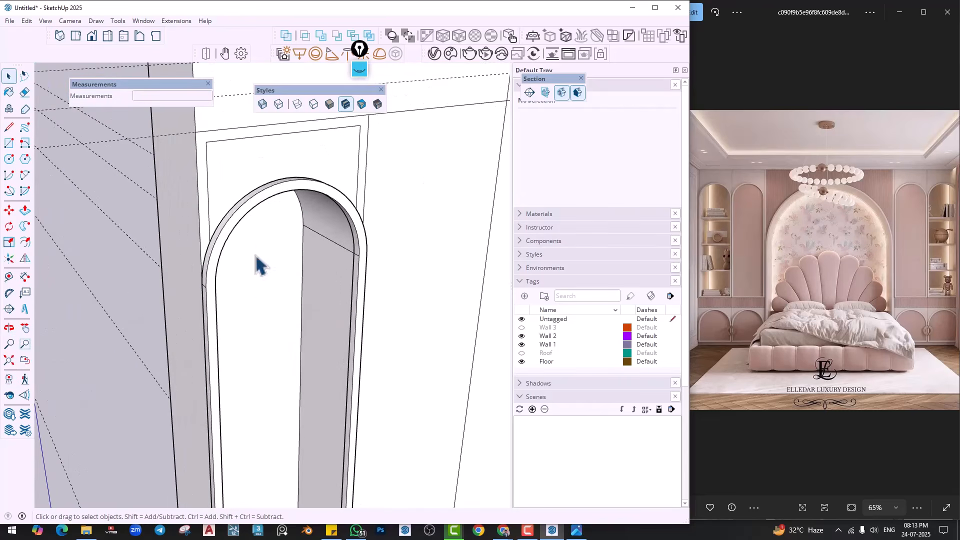
{"action": "middle_click_drag", "start_coordinate": [288, 265], "coordinate": [272, 179]}
{"action": "middle_click_drag", "start_coordinate": [294, 220], "coordinate": [356, 300], "text": "shift"}
{"action": "scroll", "coordinate": [395, 330], "scroll_direction": "up", "scroll_amount": 4}
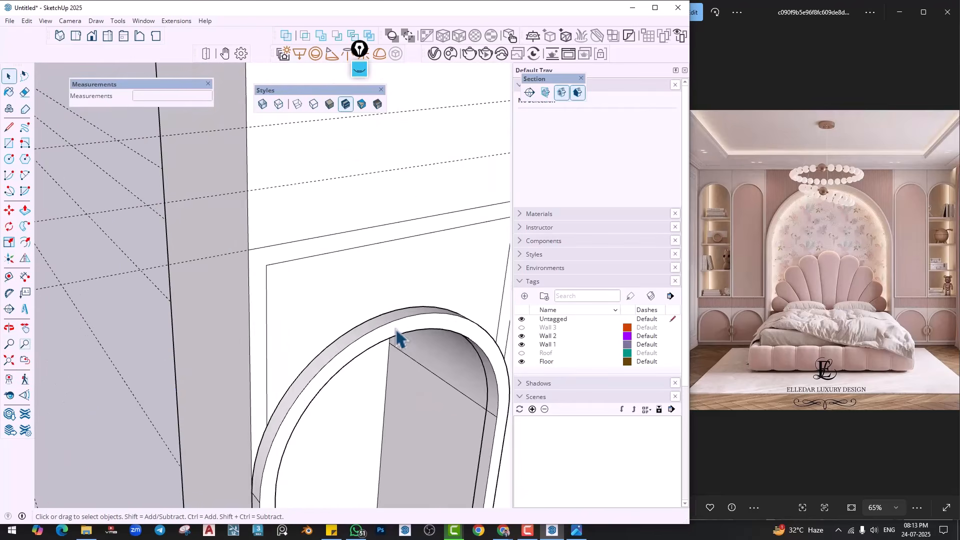
{"action": "scroll", "coordinate": [392, 334], "scroll_direction": "up", "scroll_amount": 4}
{"action": "key", "text": "p"}
{"action": "left_click", "coordinate": [395, 334]}
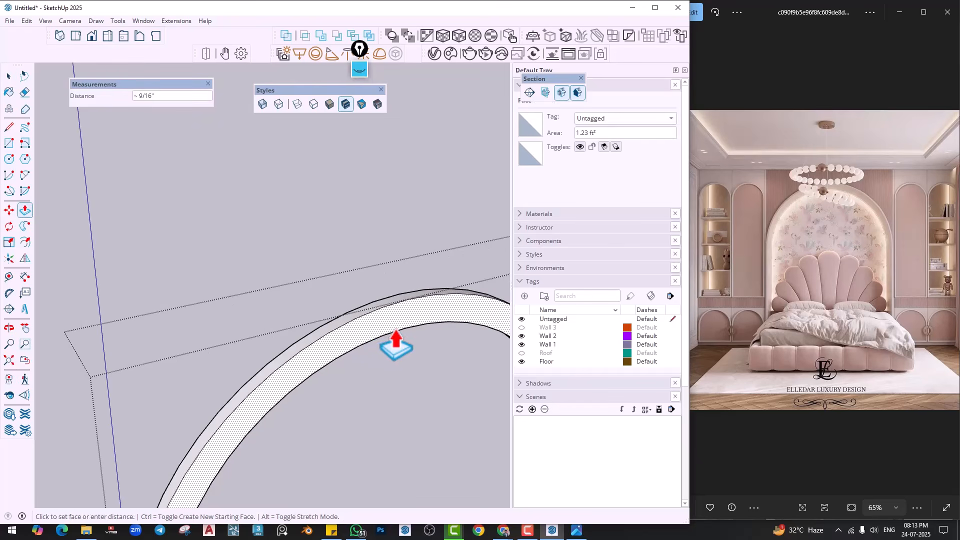
{"action": "type", "text": ".5"}
{"action": "key", "text": "Return"}
{"action": "key", "text": "space"}
{"action": "key", "text": "Escape"}
Draw a half circle with a 1/2" bulge across the frame's 1" width at the niche's lower inner corner
{"action": "scroll", "coordinate": [381, 326], "scroll_direction": "down", "scroll_amount": 4}
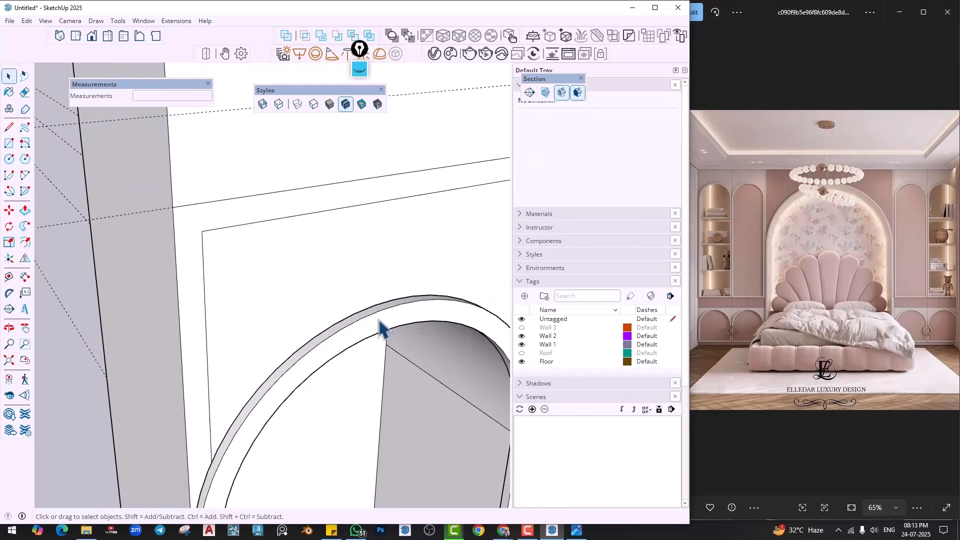
{"action": "middle_click_drag", "start_coordinate": [375, 336], "coordinate": [380, 311], "text": "shift"}
{"action": "scroll", "coordinate": [338, 316], "scroll_direction": "up", "scroll_amount": 5}
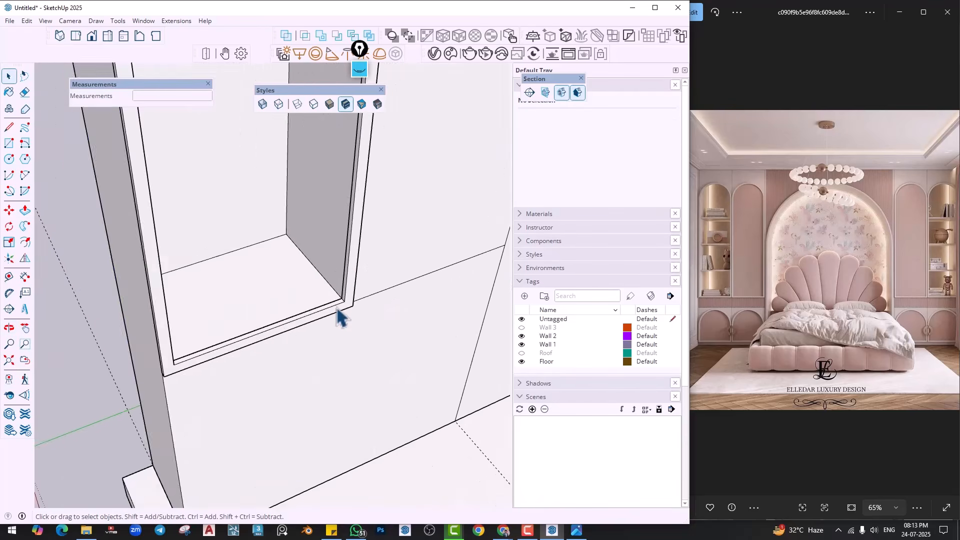
{"action": "scroll", "coordinate": [350, 311], "scroll_direction": "up", "scroll_amount": 3}
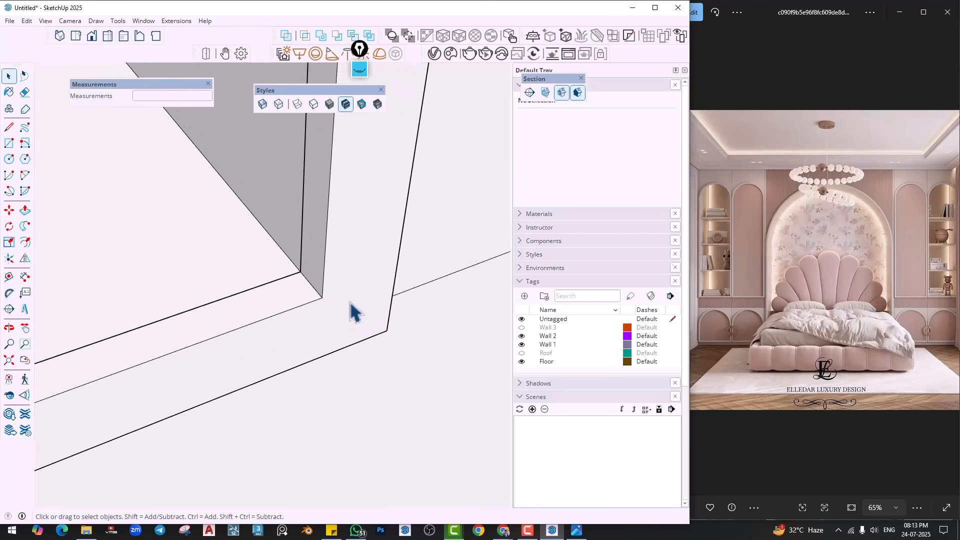
{"action": "left_click", "coordinate": [25, 176]}
{"action": "left_click", "coordinate": [319, 298]}
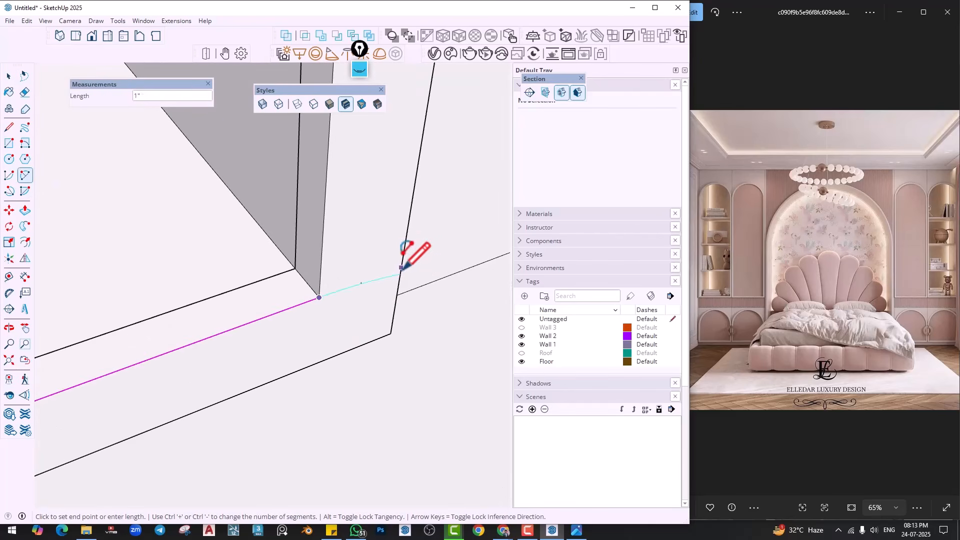
{"action": "left_click", "coordinate": [401, 267]}
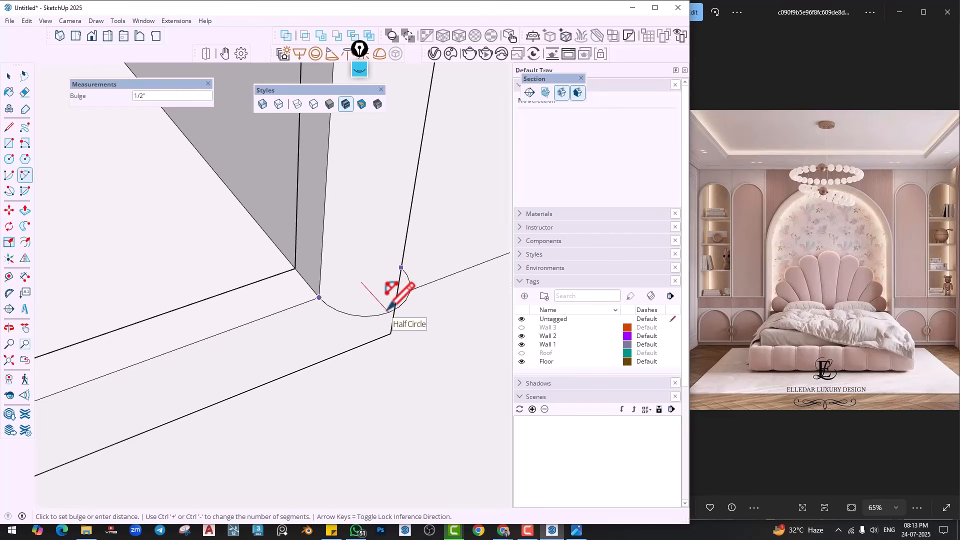
{"action": "left_click", "coordinate": [388, 309]}
Set the half circle's segments to 30 and close its open side with a straight line between the arc's ends
{"action": "key", "text": "space"}
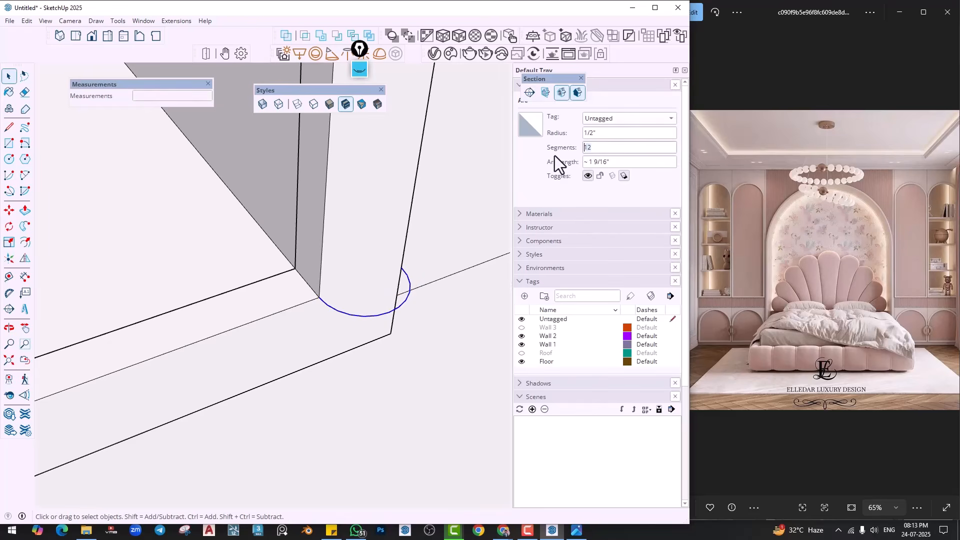
{"action": "type", "text": "30l"}
{"action": "left_click", "coordinate": [320, 298]}
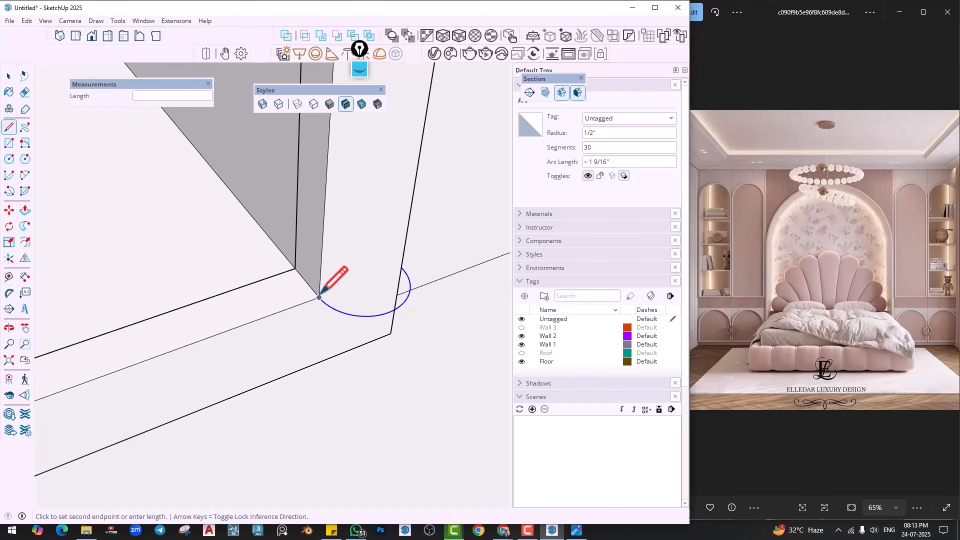
{"action": "left_click", "coordinate": [401, 269]}
{"action": "key", "text": "space"}
Open the wall group and copy the outline edges of the niche's arched back face without the face itself
{"action": "scroll", "coordinate": [403, 288], "scroll_direction": "down", "scroll_amount": 8}
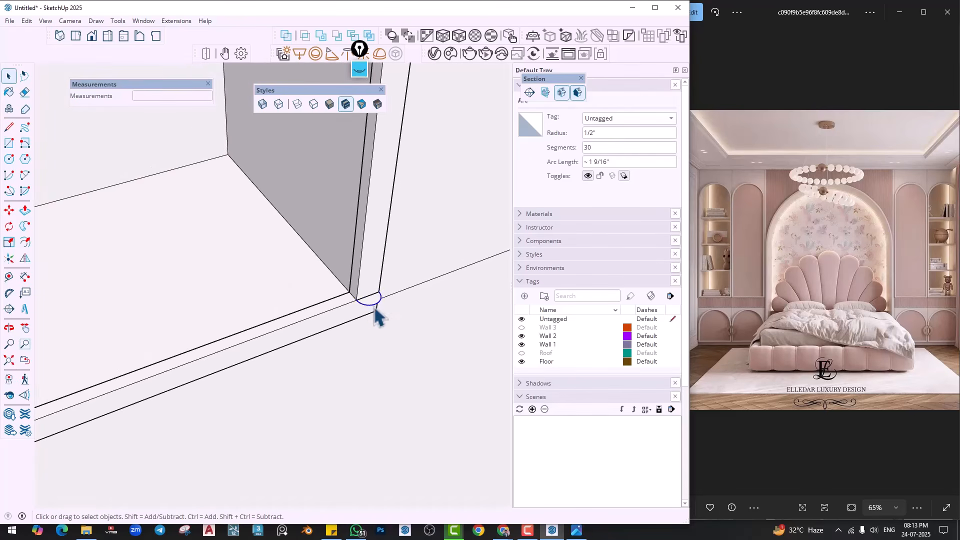
{"action": "scroll", "coordinate": [361, 287], "scroll_direction": "down", "scroll_amount": 5}
{"action": "scroll", "coordinate": [365, 315], "scroll_direction": "up", "scroll_amount": 10}
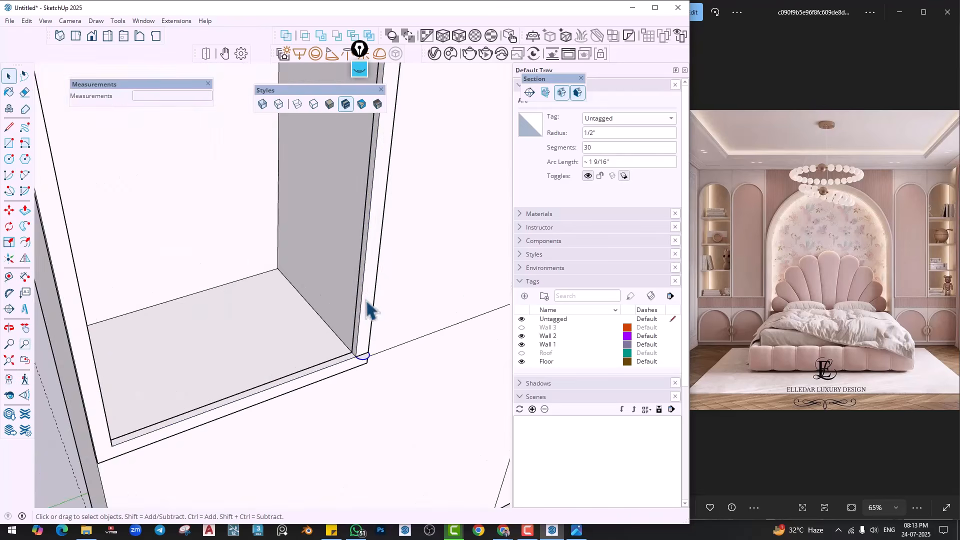
{"action": "scroll", "coordinate": [368, 313], "scroll_direction": "up", "scroll_amount": 3}
{"action": "scroll", "coordinate": [356, 344], "scroll_direction": "down", "scroll_amount": 5}
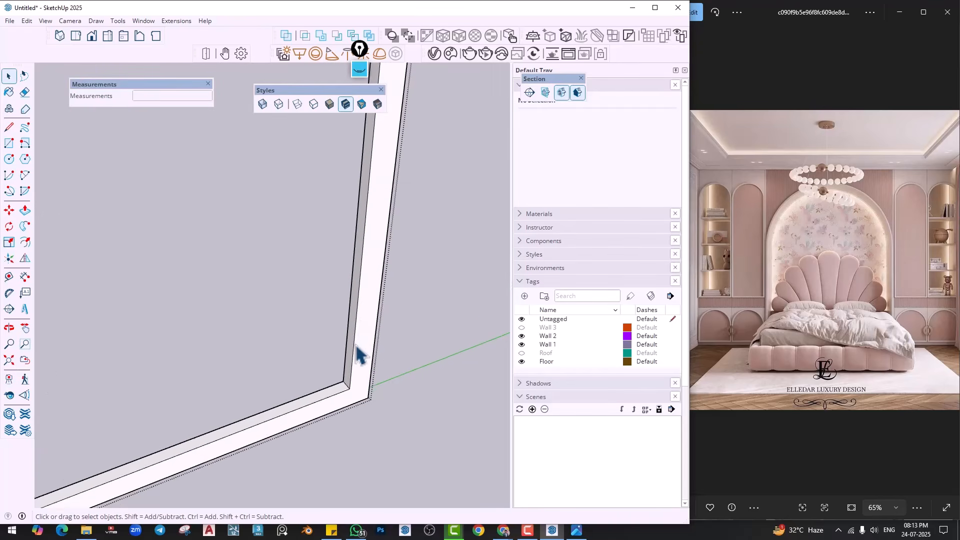
{"action": "middle_click_drag", "start_coordinate": [355, 344], "coordinate": [272, 302]}
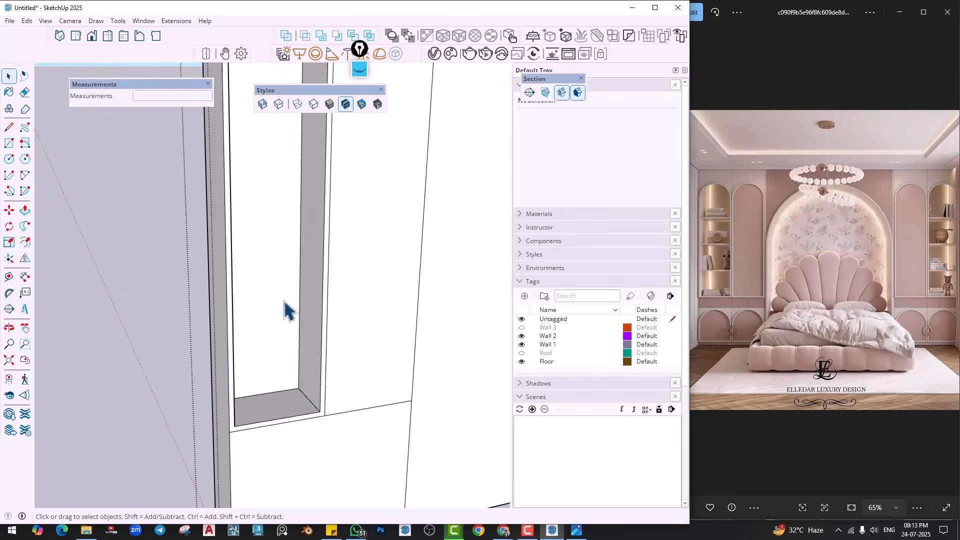
{"action": "double_click", "coordinate": [284, 301]}
{"action": "left_click", "coordinate": [270, 287], "text": "shift"}
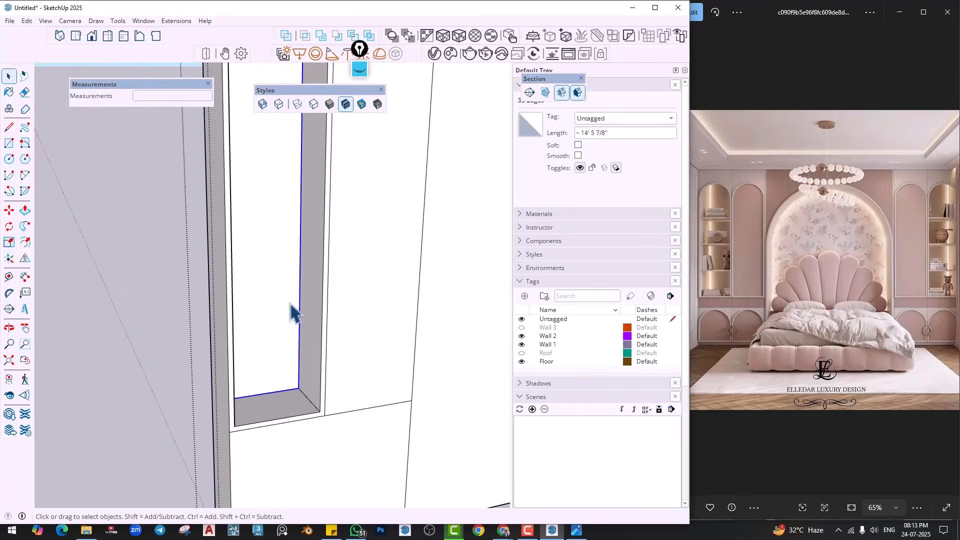
{"action": "middle_click_drag", "start_coordinate": [290, 304], "coordinate": [300, 363]}
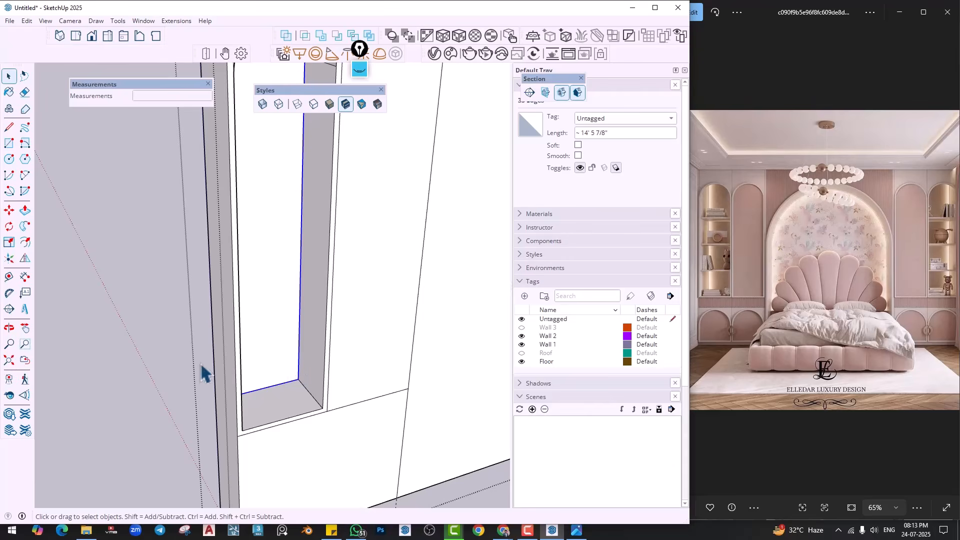
{"action": "left_click", "coordinate": [150, 343]}
Make the half-circle profile at the niche's lower corner a group and open it for editing
{"action": "scroll", "coordinate": [336, 411], "scroll_direction": "up", "scroll_amount": 7}
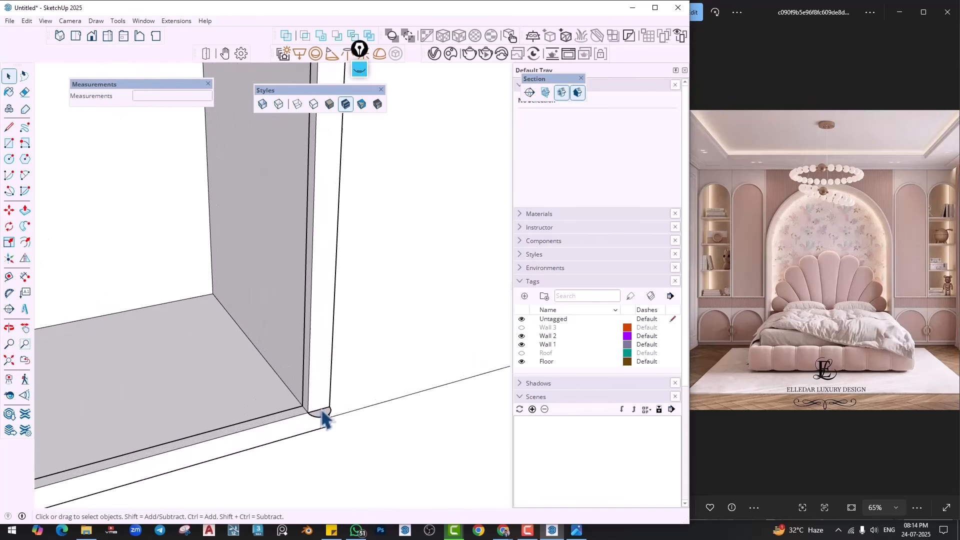
{"action": "right_click", "coordinate": [324, 418]}
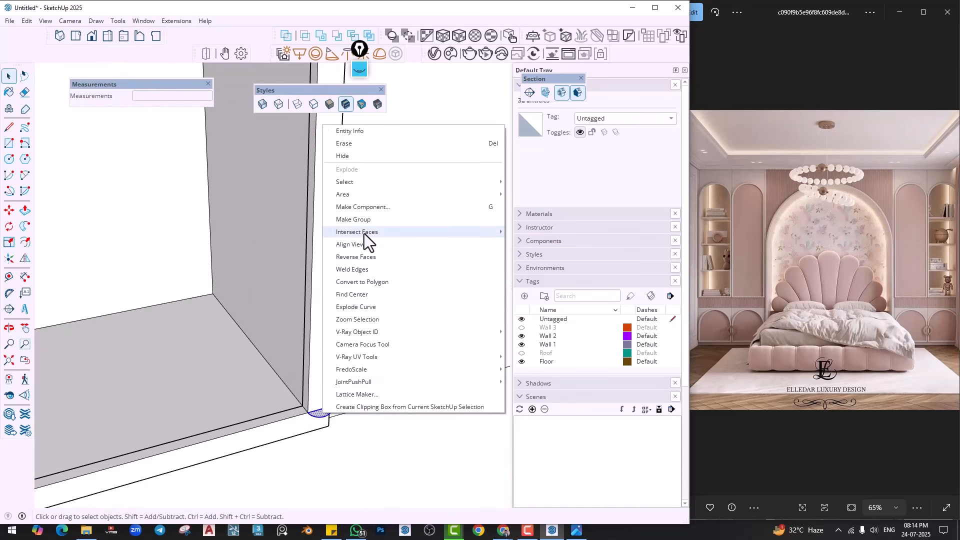
{"action": "left_click", "coordinate": [368, 219]}
{"action": "scroll", "coordinate": [313, 422], "scroll_direction": "up", "scroll_amount": 2}
{"action": "double_click", "coordinate": [311, 420]}
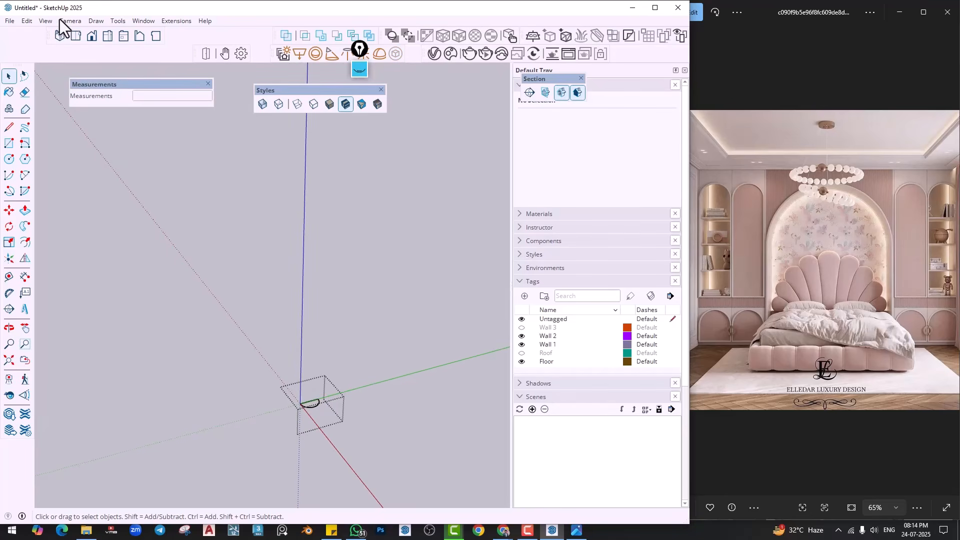
Paste the copied arch outline into the profile group and move its lower corner onto the end of the half circle
{"action": "key", "text": "ctrl+v"}
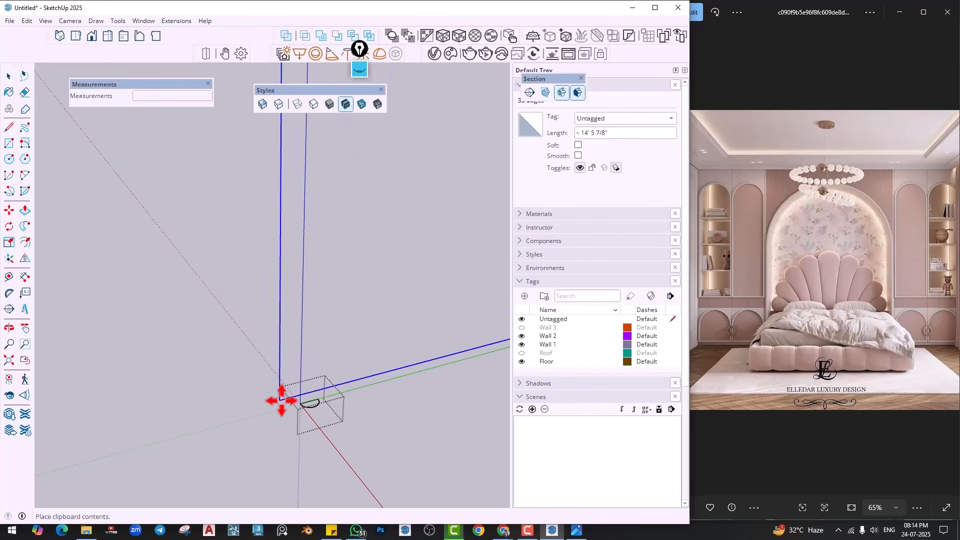
{"action": "left_click", "coordinate": [124, 371]}
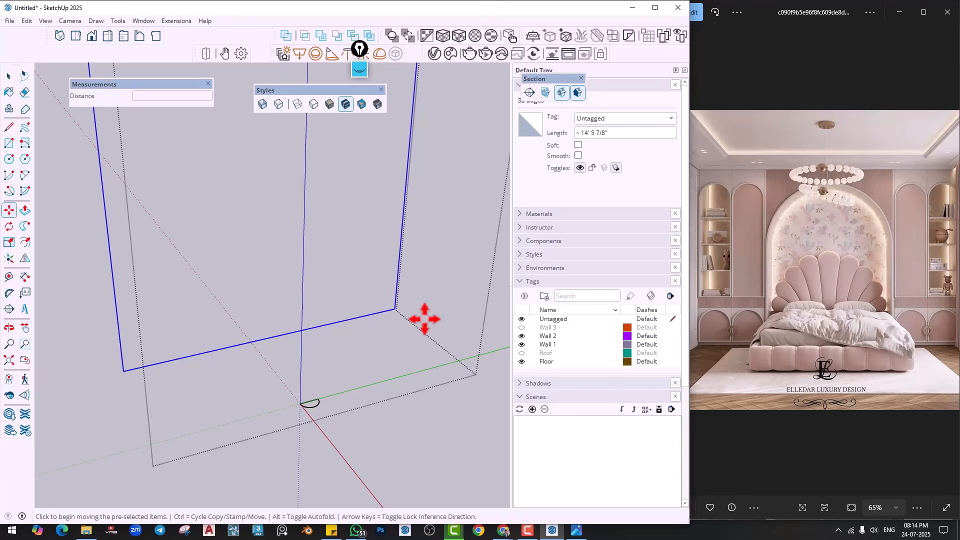
{"action": "left_click", "coordinate": [395, 309]}
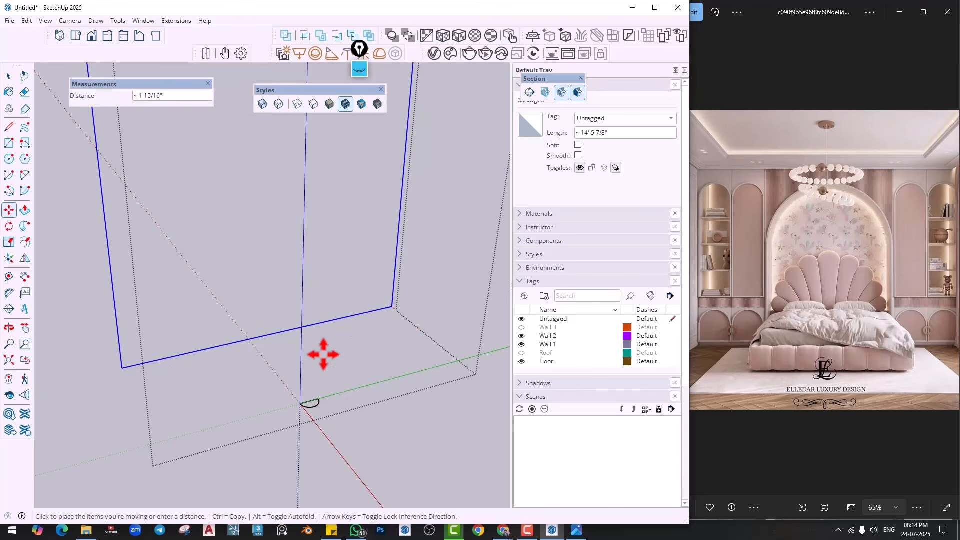
{"action": "left_click", "coordinate": [298, 410]}
Sweep the half-circle profile along the arched outline with Follow Me to form the rounded frame, and leave the group
{"action": "scroll", "coordinate": [379, 394], "scroll_direction": "up", "scroll_amount": 5}
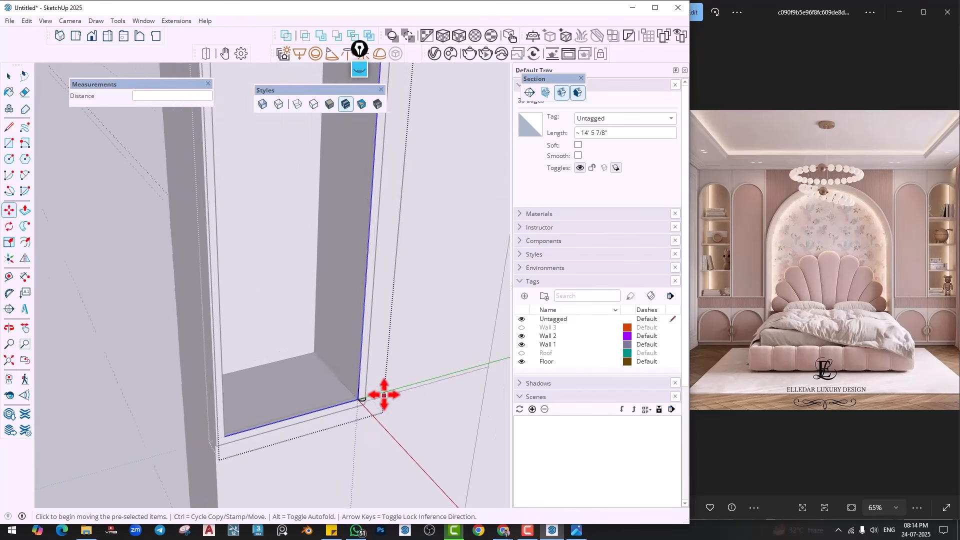
{"action": "scroll", "coordinate": [383, 400], "scroll_direction": "down", "scroll_amount": 3}
{"action": "scroll", "coordinate": [367, 391], "scroll_direction": "up", "scroll_amount": 5}
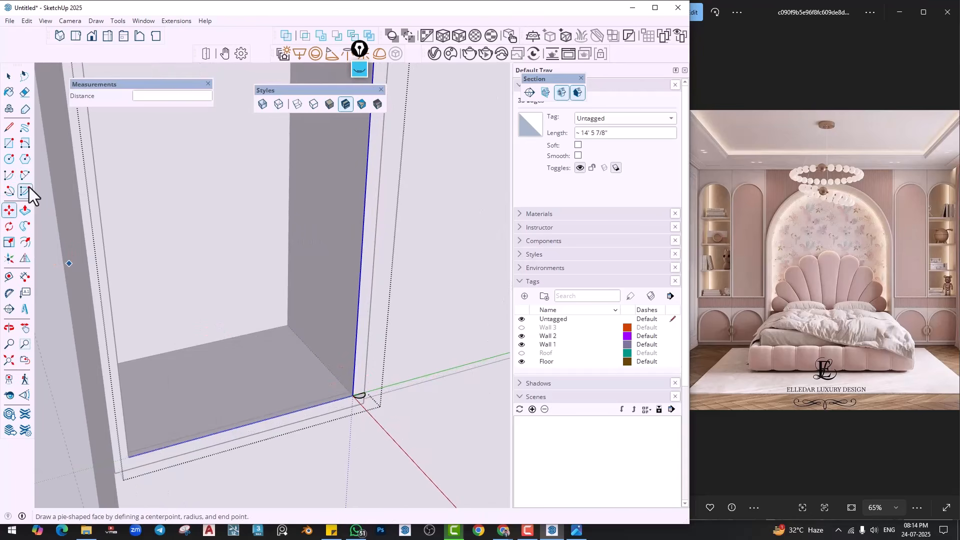
{"action": "left_click", "coordinate": [25, 227]}
{"action": "scroll", "coordinate": [350, 380], "scroll_direction": "up", "scroll_amount": 5}
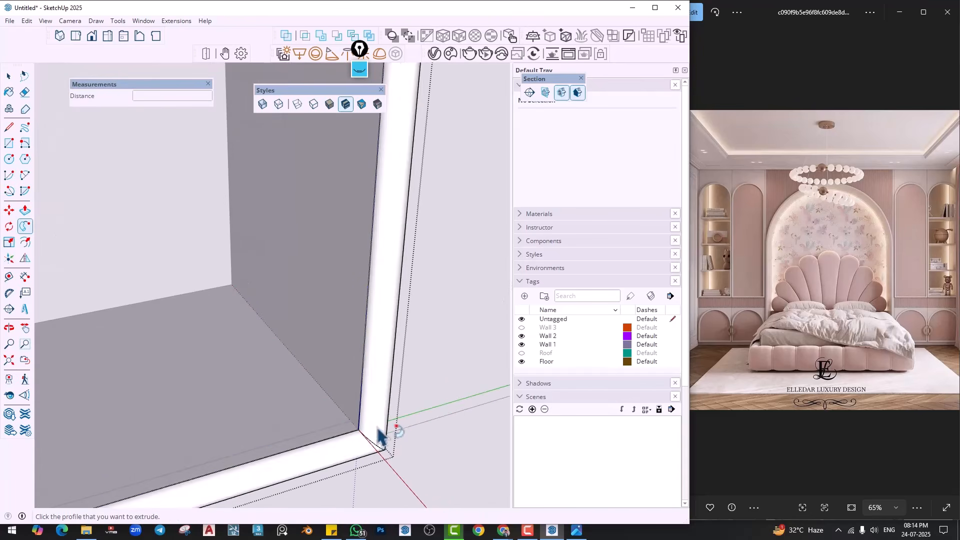
{"action": "scroll", "coordinate": [395, 380], "scroll_direction": "down", "scroll_amount": 6}
{"action": "key", "text": "space"}
{"action": "scroll", "coordinate": [367, 350], "scroll_direction": "up", "scroll_amount": 3}
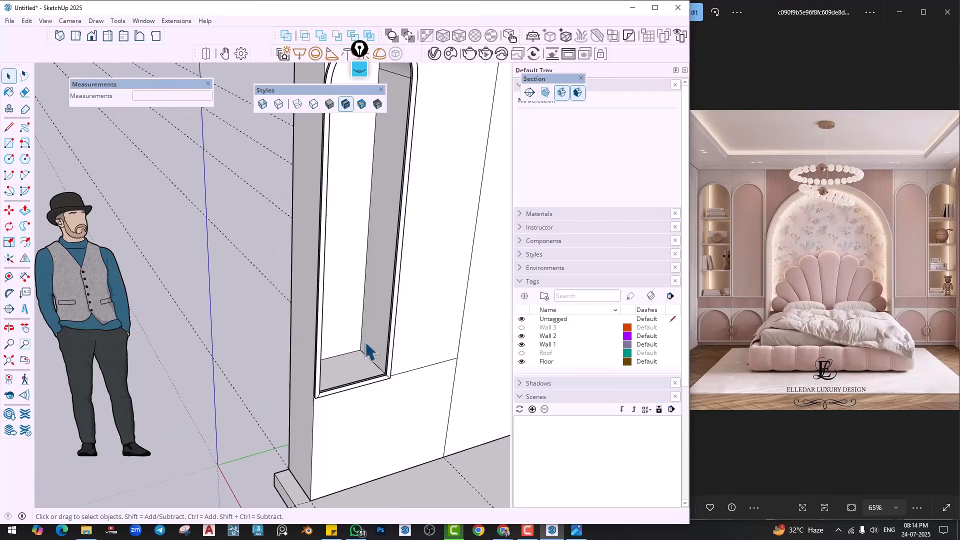
Erase the leftover rectangle edges around the top of the arched niche in the wall group
{"action": "scroll", "coordinate": [368, 350], "scroll_direction": "down", "scroll_amount": 4}
{"action": "middle_click_drag", "start_coordinate": [413, 337], "coordinate": [270, 370]}
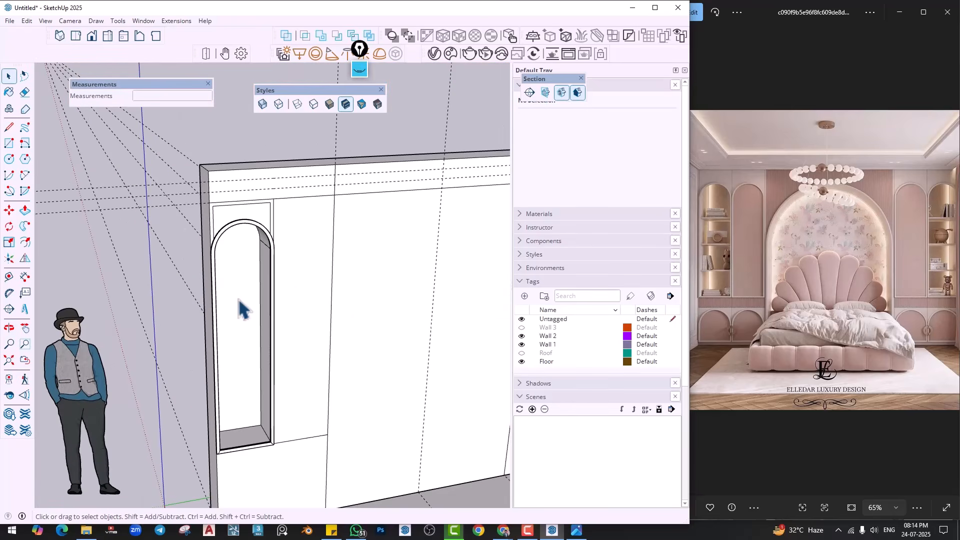
{"action": "scroll", "coordinate": [292, 266], "scroll_direction": "up", "scroll_amount": 1}
{"action": "scroll", "coordinate": [218, 210], "scroll_direction": "up", "scroll_amount": 4}
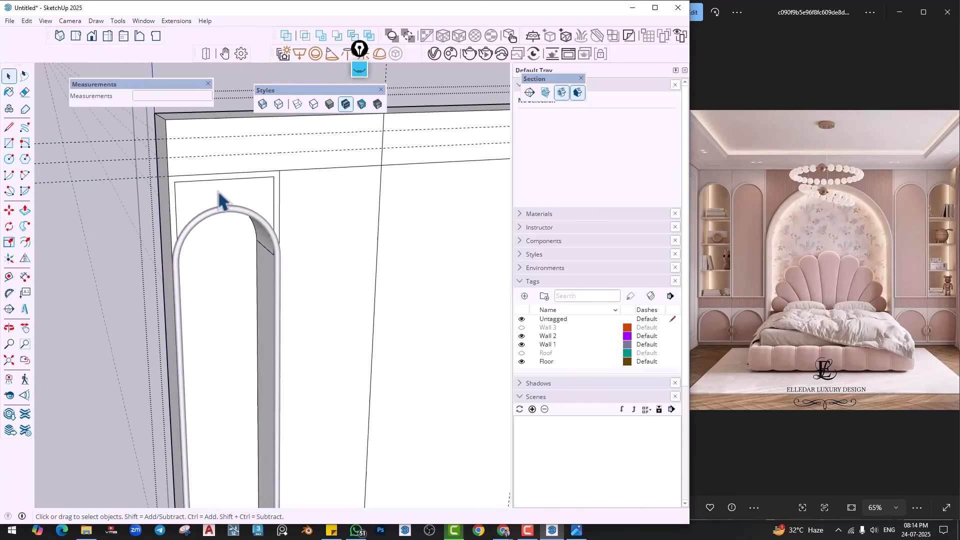
{"action": "scroll", "coordinate": [218, 198], "scroll_direction": "up", "scroll_amount": 1}
{"action": "key", "text": "e"}
{"action": "left_click", "coordinate": [178, 178]}
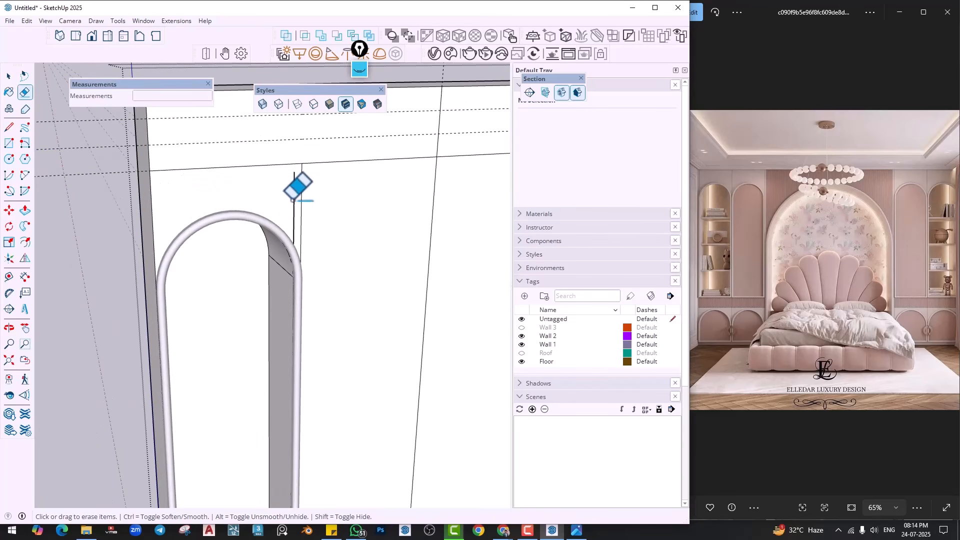
{"action": "key", "text": "space"}
Create a mirrored copy of the rounded arch frame beside the niche with Flip, offsetting the mirror plane 9 1/2"
{"action": "mouse_move", "coordinate": [295, 197]}
{"action": "middle_mouse_down"}
{"action": "mouse_move", "coordinate": [133, 253]}
{"action": "mouse_move", "coordinate": [225, 243]}
{"action": "mouse_move", "coordinate": [278, 279]}
{"action": "mouse_move", "coordinate": [262, 294]}
{"action": "mouse_move", "coordinate": [280, 266]}
{"action": "mouse_move", "coordinate": [278, 293]}
{"action": "mouse_move", "coordinate": [296, 309]}
{"action": "middle_mouse_up"}
{"action": "left_click", "coordinate": [281, 266]}
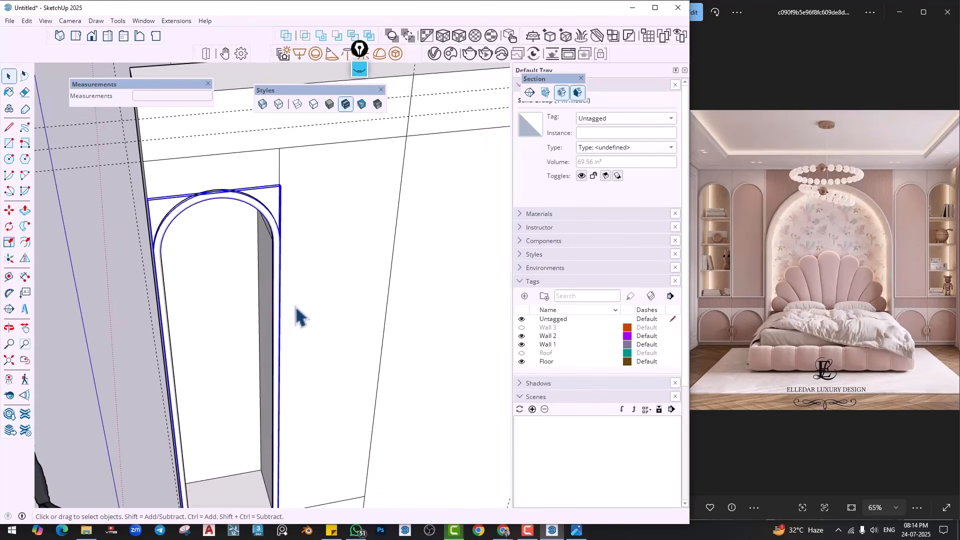
{"action": "key", "text": "m"}
{"action": "scroll", "coordinate": [279, 187], "scroll_direction": "up", "scroll_amount": 2}
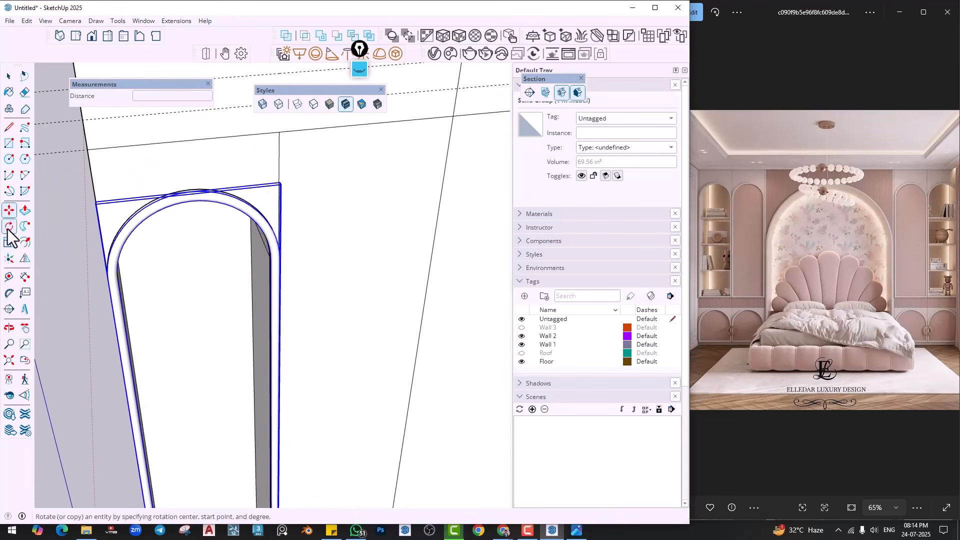
{"action": "left_click", "coordinate": [25, 258]}
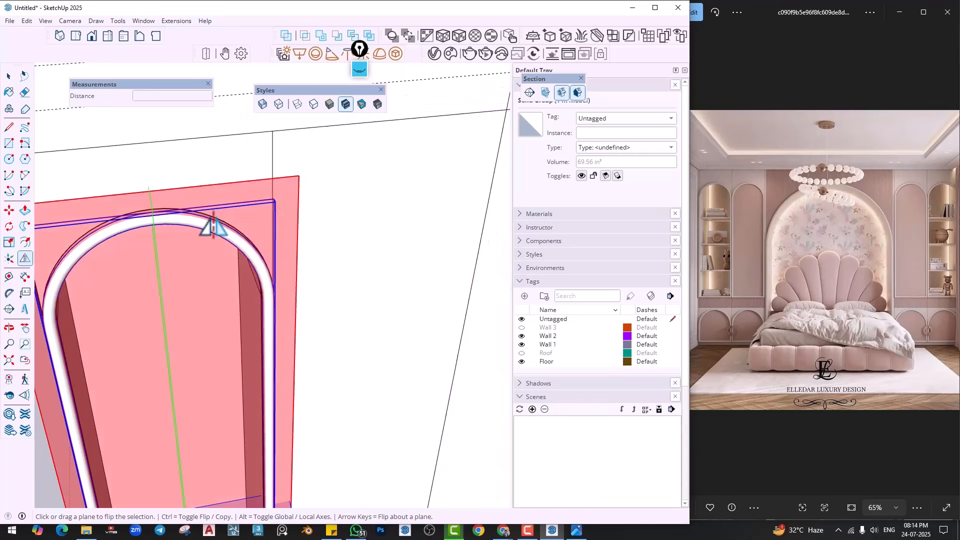
{"action": "middle_click_drag", "start_coordinate": [210, 221], "coordinate": [150, 268]}
{"action": "left_click_drag", "start_coordinate": [164, 260], "coordinate": [251, 180]}
{"action": "scroll", "coordinate": [311, 270], "scroll_direction": "down", "scroll_amount": 4}
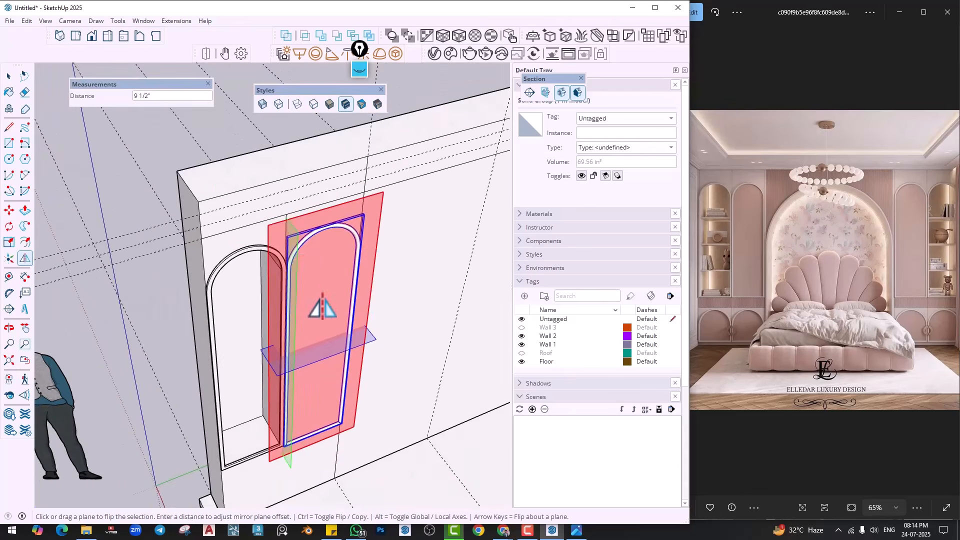
{"action": "middle_click_drag", "start_coordinate": [322, 306], "coordinate": [242, 257]}
{"action": "key", "text": "space"}
{"action": "left_click", "coordinate": [346, 315]}
{"action": "middle_click_drag", "start_coordinate": [348, 323], "coordinate": [279, 248]}
{"action": "scroll", "coordinate": [275, 238], "scroll_direction": "up", "scroll_amount": 5}
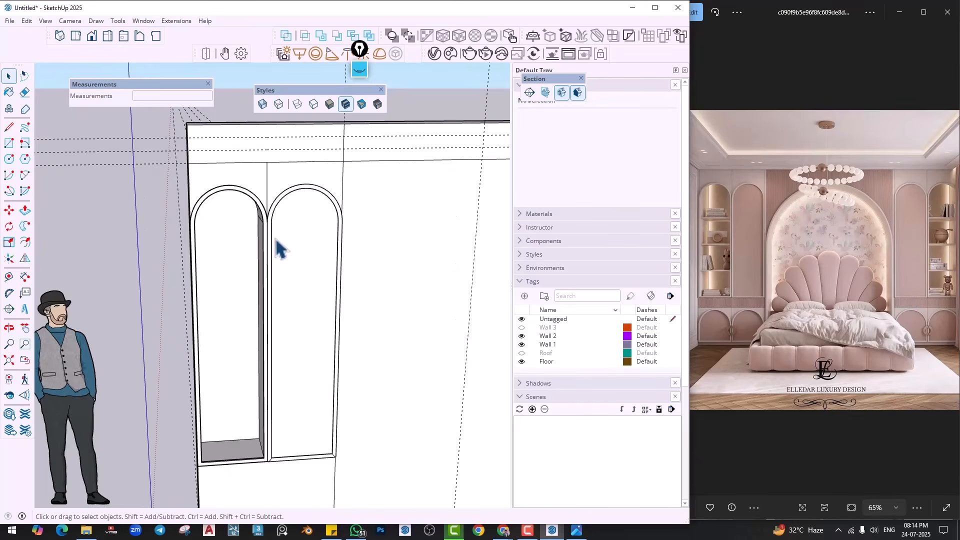
Compare the spacing of the two arched frames with the reference image and delete the mirrored frame copy
{"action": "mouse_move", "coordinate": [276, 230]}
{"action": "middle_mouse_down"}
{"action": "mouse_move", "coordinate": [261, 208]}
{"action": "mouse_move", "coordinate": [275, 182]}
{"action": "mouse_move", "coordinate": [272, 211]}
{"action": "middle_mouse_up"}
{"action": "scroll", "coordinate": [272, 210], "scroll_direction": "down", "scroll_amount": 3}
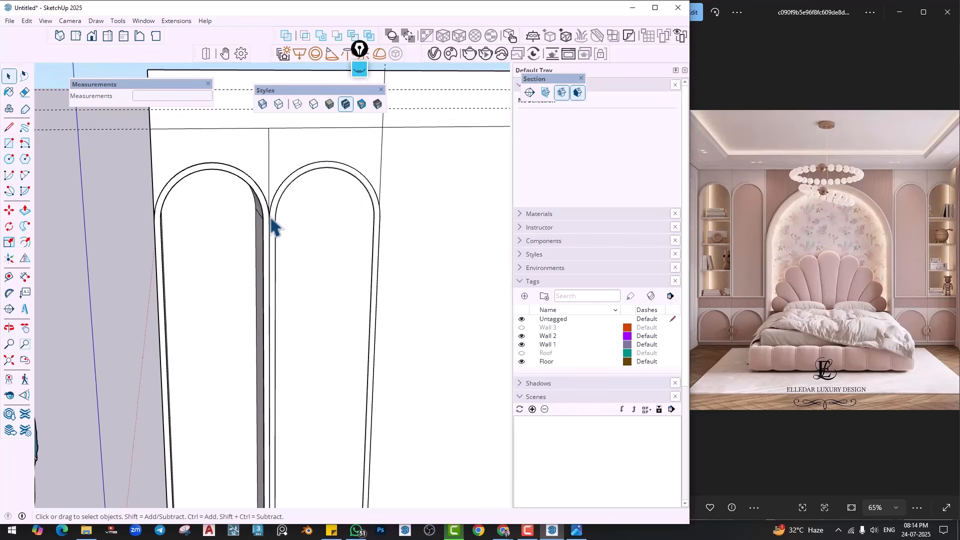
{"action": "scroll", "coordinate": [272, 227], "scroll_direction": "down", "scroll_amount": 2}
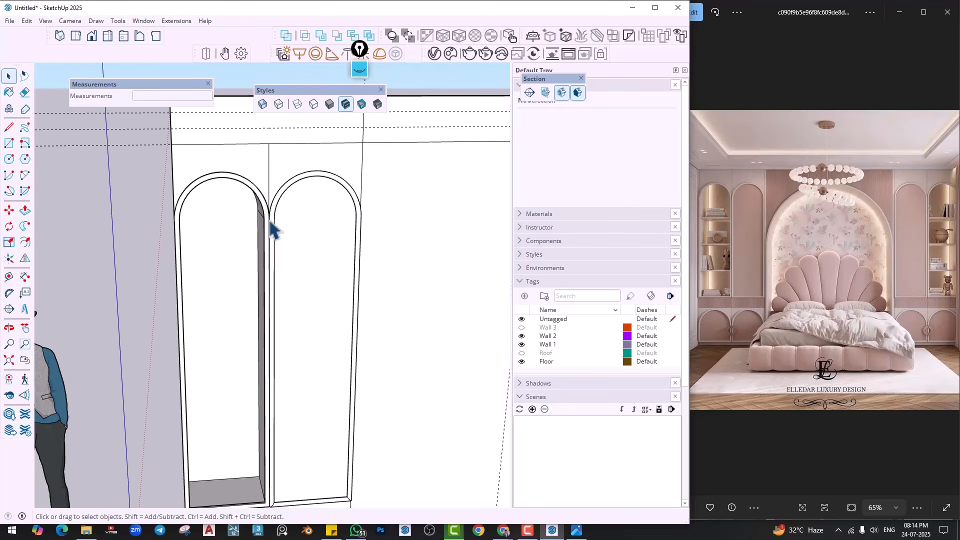
{"action": "middle_click_drag", "start_coordinate": [262, 232], "coordinate": [272, 238]}
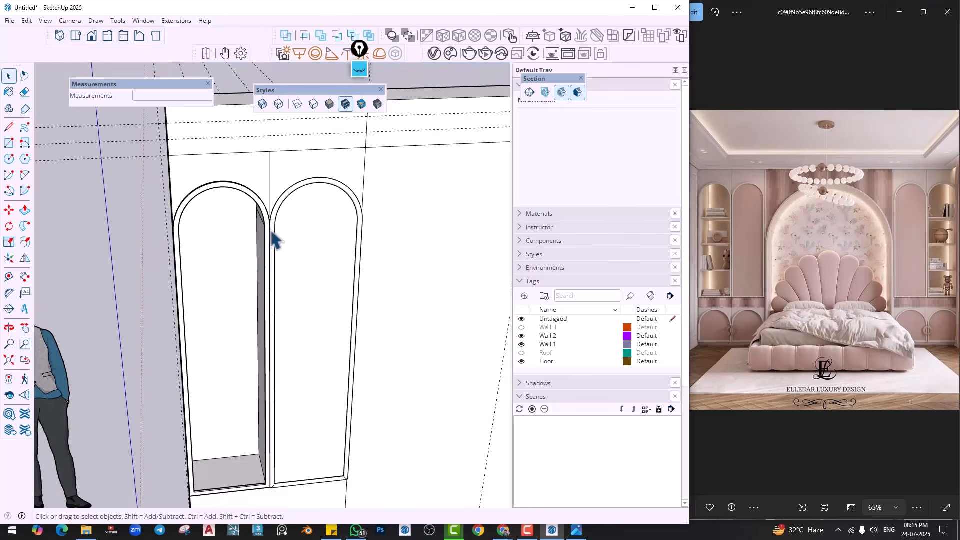
{"action": "scroll", "coordinate": [273, 242], "scroll_direction": "up", "scroll_amount": 1}
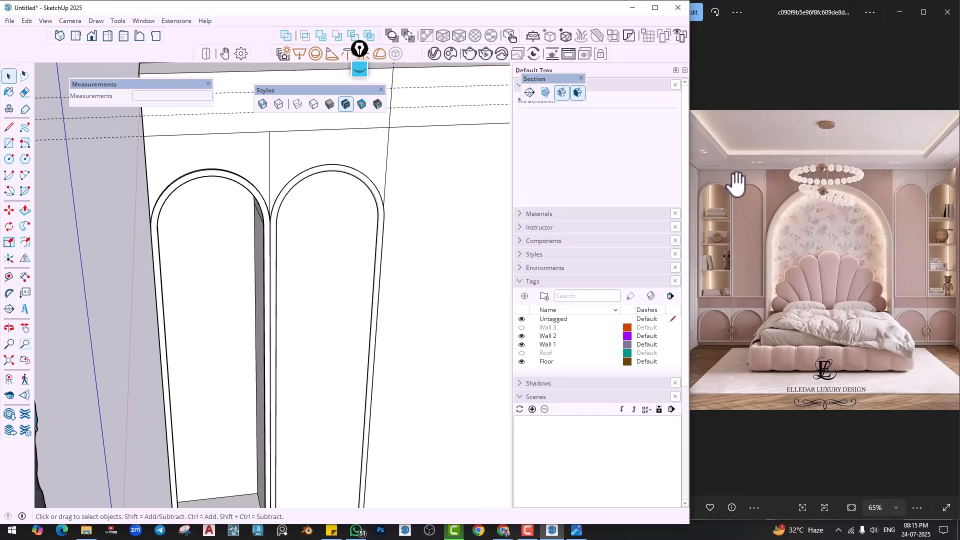
{"action": "scroll", "coordinate": [738, 184], "scroll_direction": "up", "scroll_amount": 5}
{"action": "left_click", "coordinate": [771, 199]}
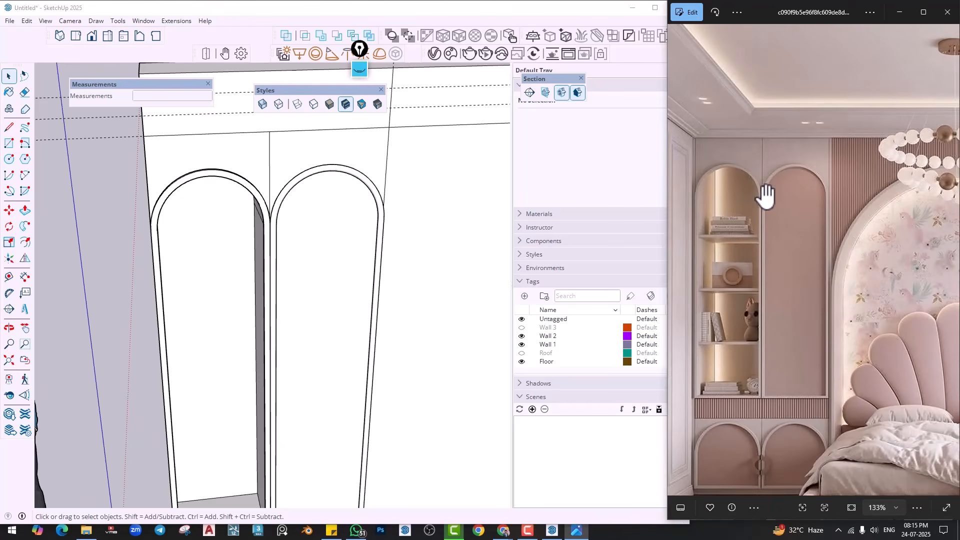
{"action": "left_click", "coordinate": [280, 207]}
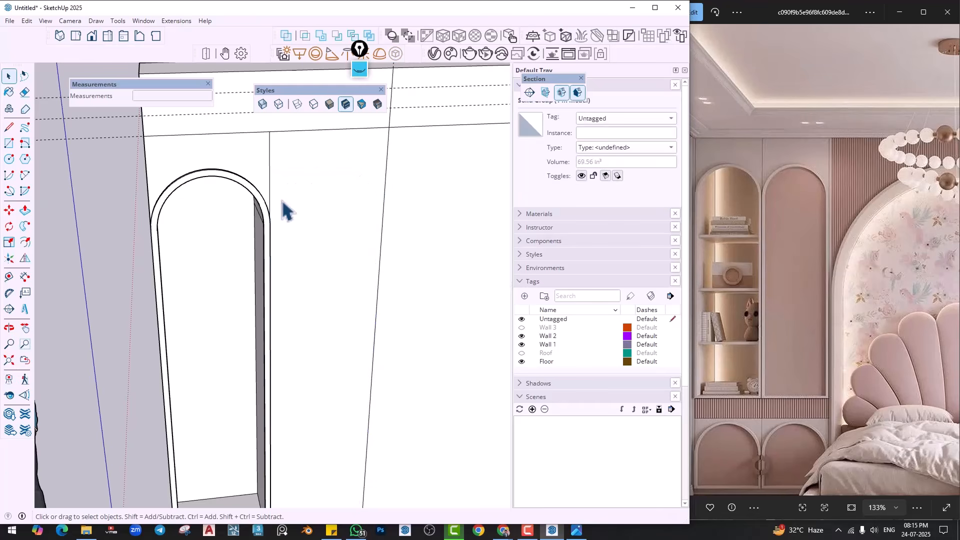
{"action": "mouse_move", "coordinate": [294, 207]}
{"action": "middle_mouse_down"}
{"action": "mouse_move", "coordinate": [310, 197]}
{"action": "mouse_move", "coordinate": [284, 214]}
{"action": "middle_mouse_up"}
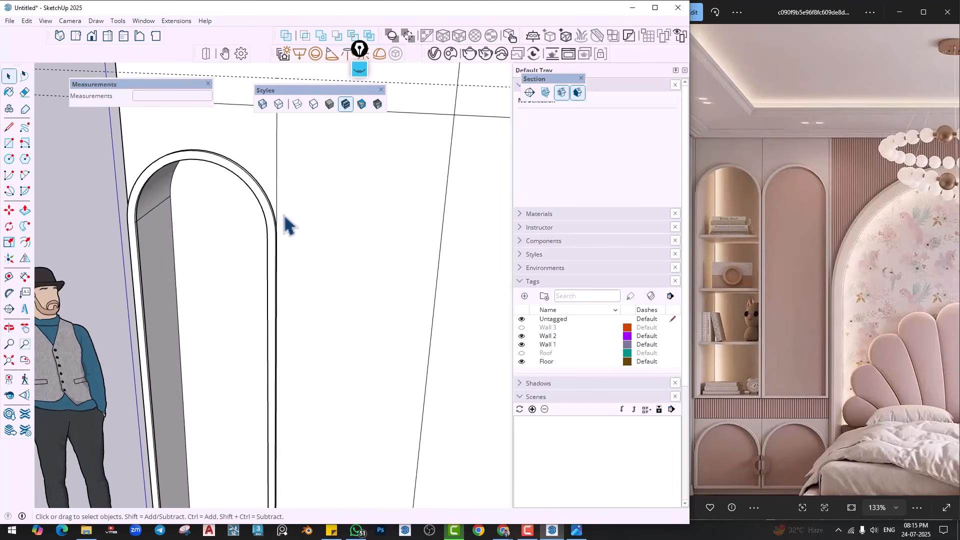
Open the wall group and copy the vertical dividing edge beside the niche a short distance away from the arched frame
{"action": "scroll", "coordinate": [284, 215], "scroll_direction": "up", "scroll_amount": 2}
{"action": "left_click", "coordinate": [275, 187]}
{"action": "double_click", "coordinate": [280, 187]}
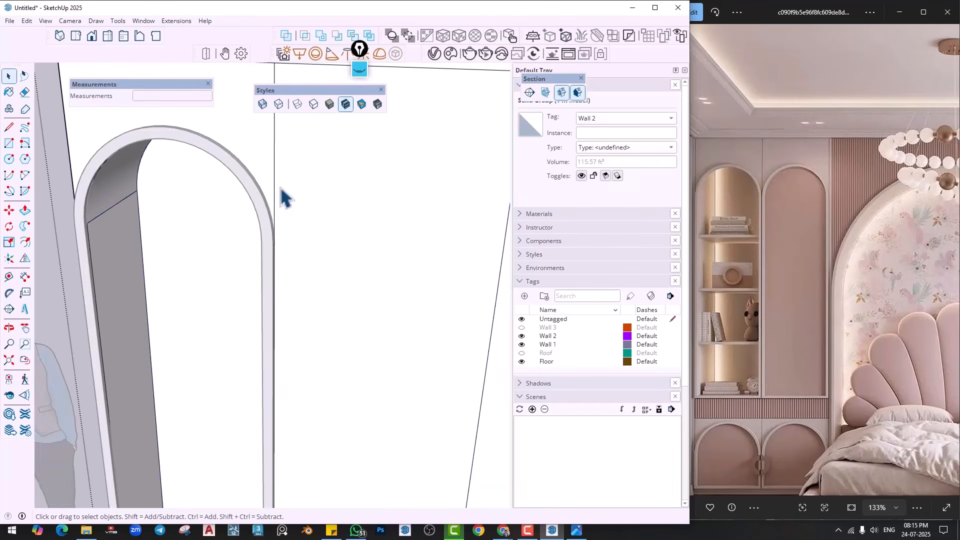
{"action": "left_click", "coordinate": [274, 183]}
{"action": "left_click", "coordinate": [275, 186]}
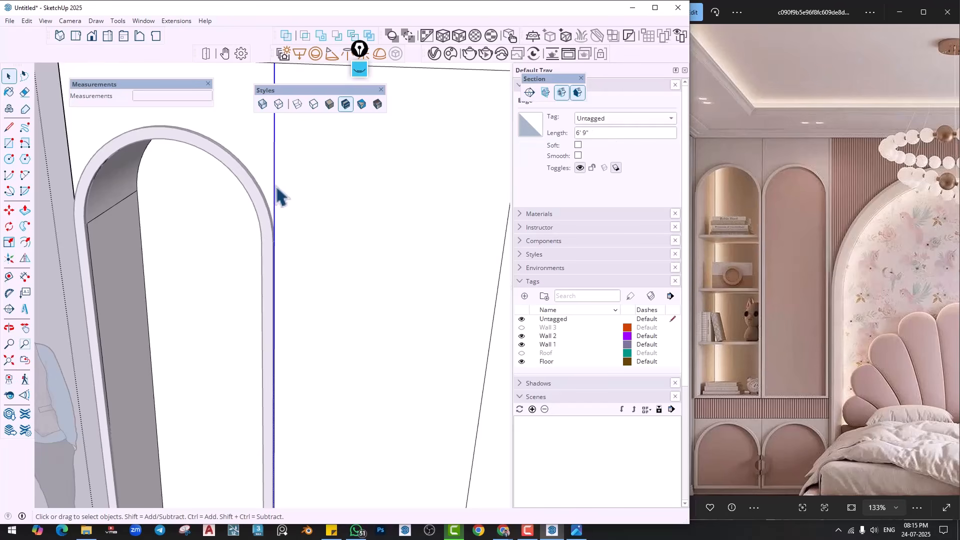
{"action": "key", "text": "m"}
{"action": "scroll", "coordinate": [274, 186], "scroll_direction": "up", "scroll_amount": 2}
{"action": "left_click", "coordinate": [274, 186]}
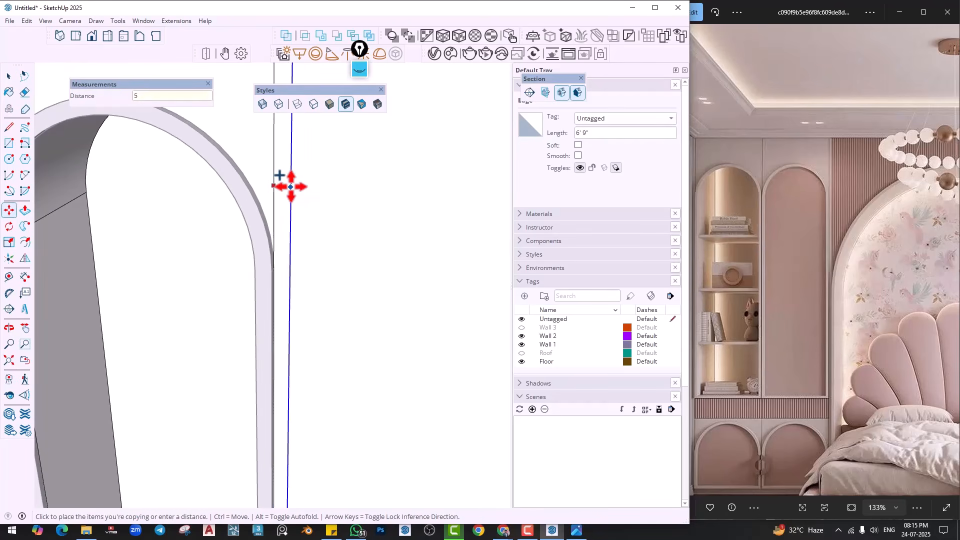
{"action": "key", "text": "Return"}
{"action": "scroll", "coordinate": [230, 210], "scroll_direction": "down", "scroll_amount": 3}
{"action": "middle_click_drag", "start_coordinate": [225, 249], "coordinate": [276, 313]}
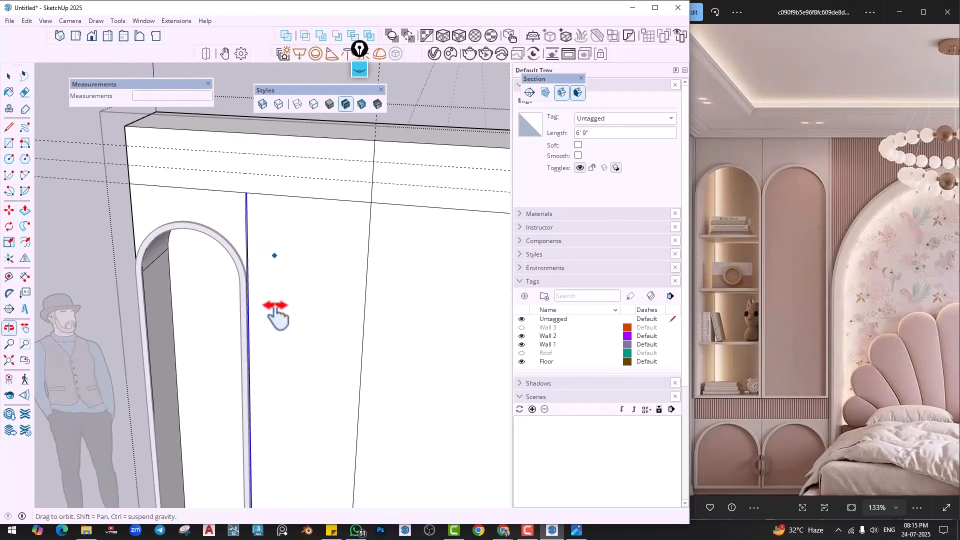
Push the narrow strip between the two vertical dividing edges into the wall to form a groove beside the niche
{"action": "scroll", "coordinate": [247, 264], "scroll_direction": "up", "scroll_amount": 3}
{"action": "scroll", "coordinate": [235, 260], "scroll_direction": "up", "scroll_amount": 3}
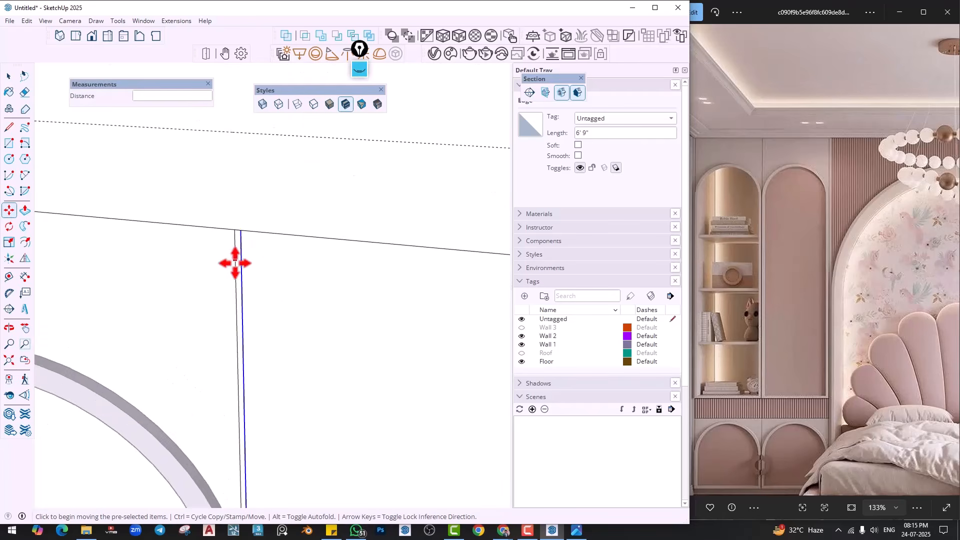
{"action": "key", "text": "p"}
{"action": "left_click", "coordinate": [240, 300]}
{"action": "key", "text": "space"}
{"action": "scroll", "coordinate": [306, 309], "scroll_direction": "down", "scroll_amount": 6}
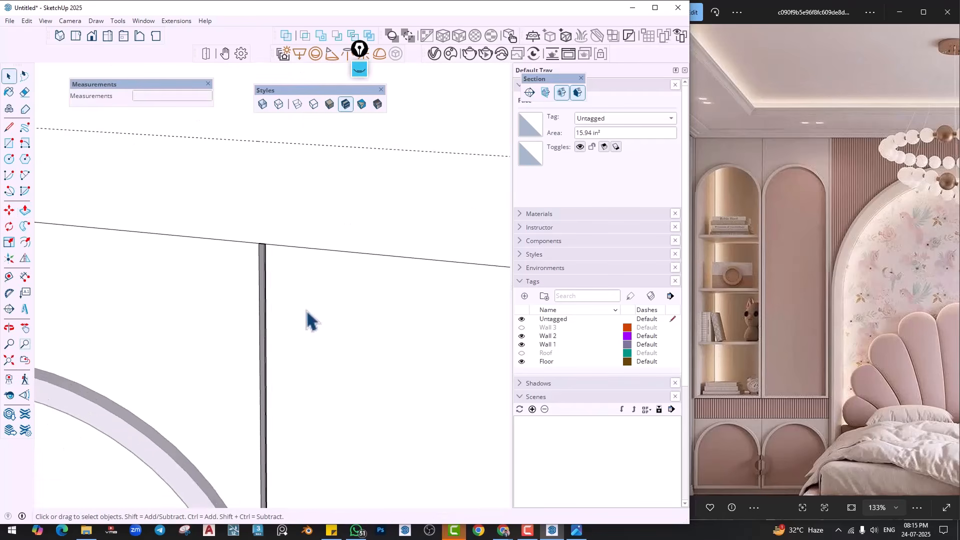
{"action": "key", "text": "Escape"}
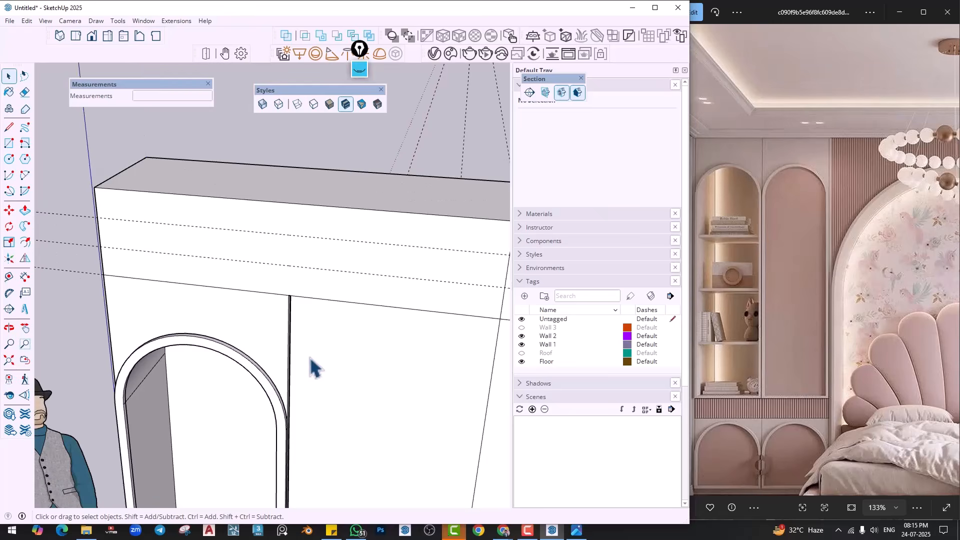
Try deleting one arched frame piece around the niche, and undo the deletion
{"action": "scroll", "coordinate": [262, 359], "scroll_direction": "down", "scroll_amount": 2}
{"action": "left_click", "coordinate": [256, 361]}
{"action": "scroll", "coordinate": [251, 367], "scroll_direction": "up", "scroll_amount": 5}
{"action": "middle_click_drag", "start_coordinate": [211, 387], "coordinate": [268, 337]}
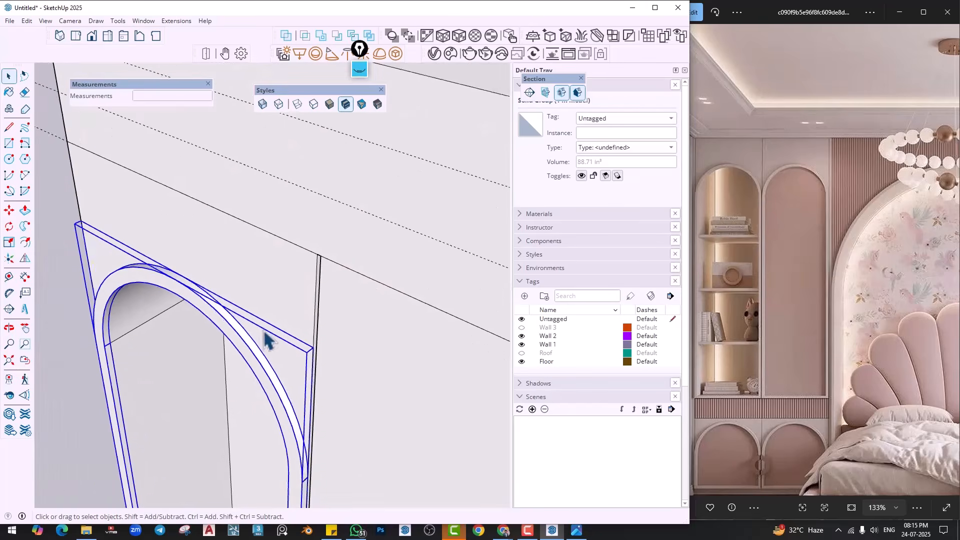
{"action": "key", "text": "Delete"}
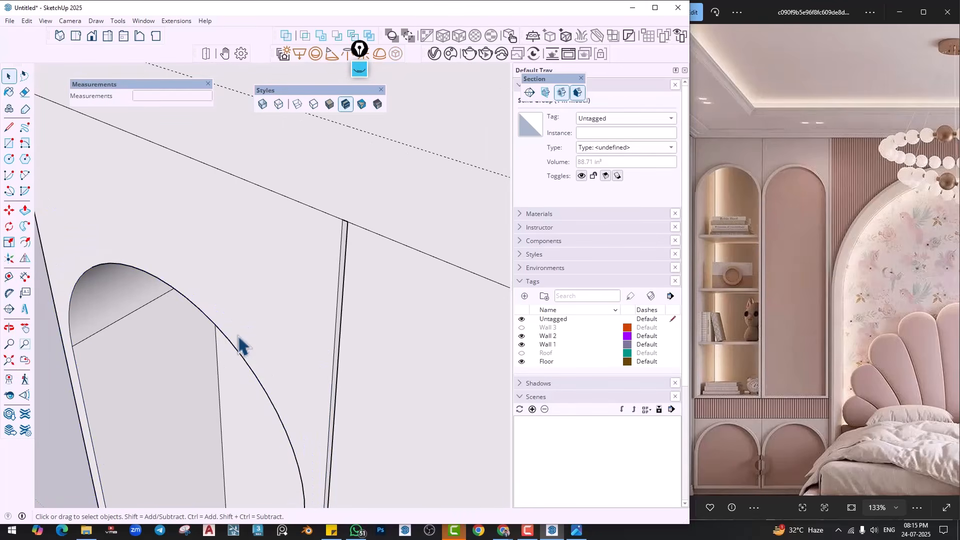
{"action": "key", "text": "ctrl+z"}
{"action": "left_click", "coordinate": [232, 341]}
{"action": "scroll", "coordinate": [232, 349], "scroll_direction": "down", "scroll_amount": 8}
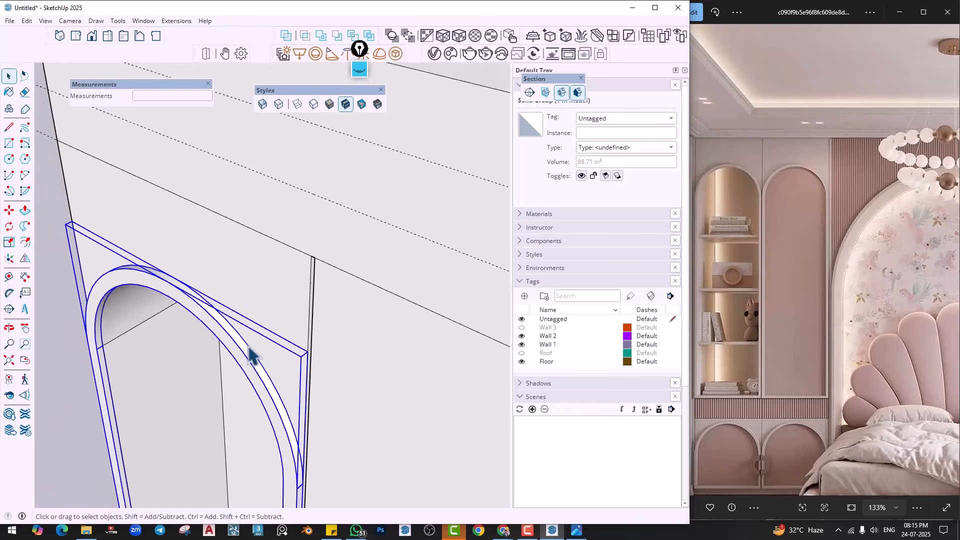
{"action": "left_click", "coordinate": [154, 332]}
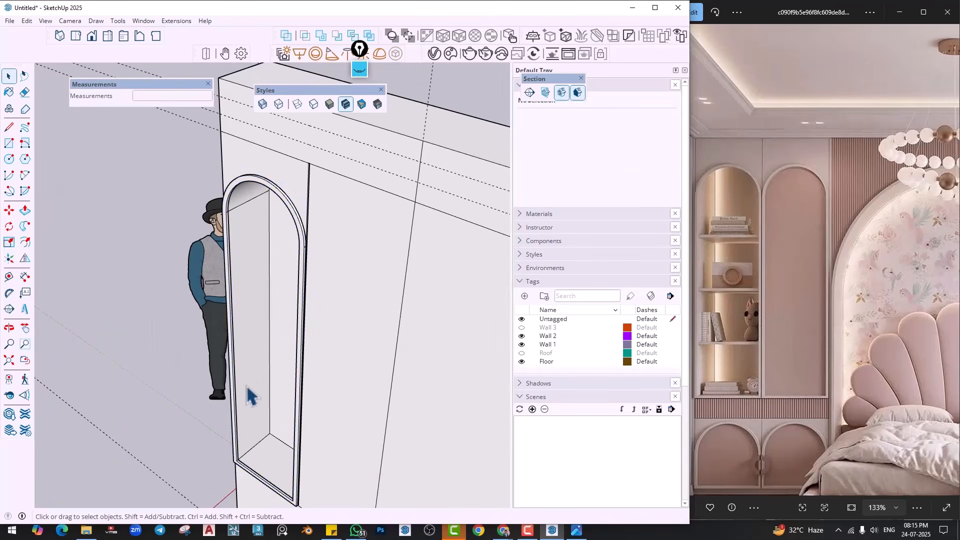
{"action": "scroll", "coordinate": [323, 215], "scroll_direction": "up", "scroll_amount": 5}
{"action": "scroll", "coordinate": [300, 270], "scroll_direction": "down", "scroll_amount": 6}
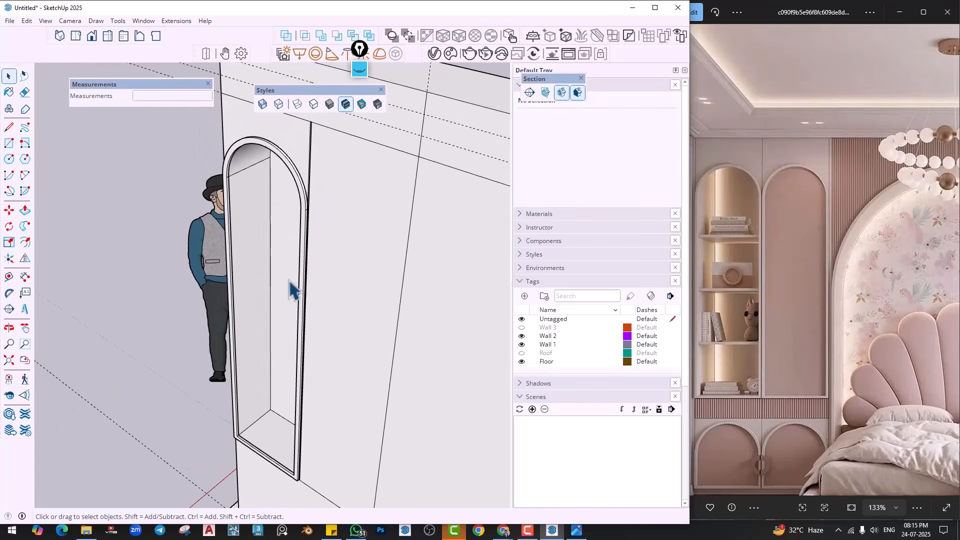
{"action": "middle_click_drag", "start_coordinate": [291, 283], "coordinate": [359, 314]}
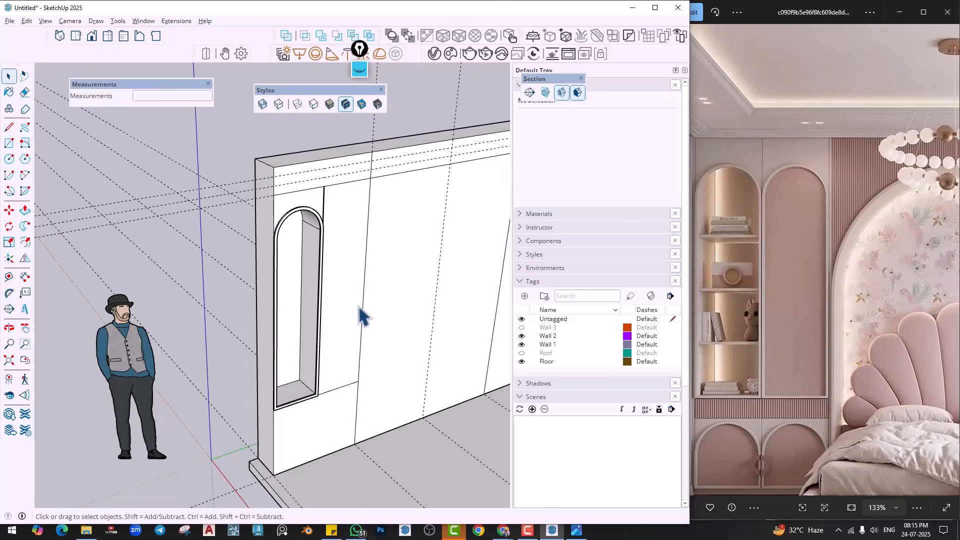
Open the wall group and undo the groove and the copied dividing edge beside the niche
{"action": "double_click", "coordinate": [360, 305]}
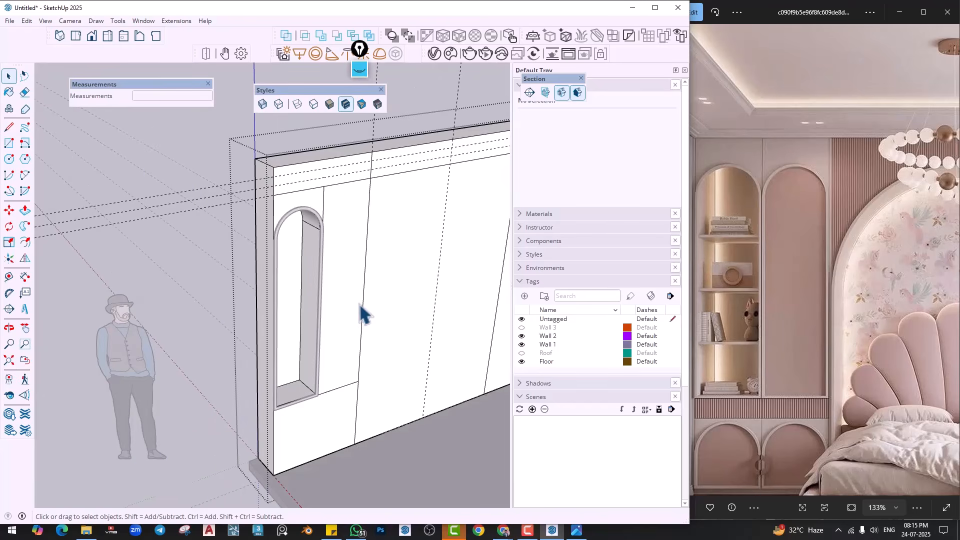
{"action": "key", "text": "ctrl+z"}
{"action": "key", "text": "ctrl+z"}
{"action": "key", "text": "ctrl+z"}
{"action": "key", "text": "ctrl+z"}
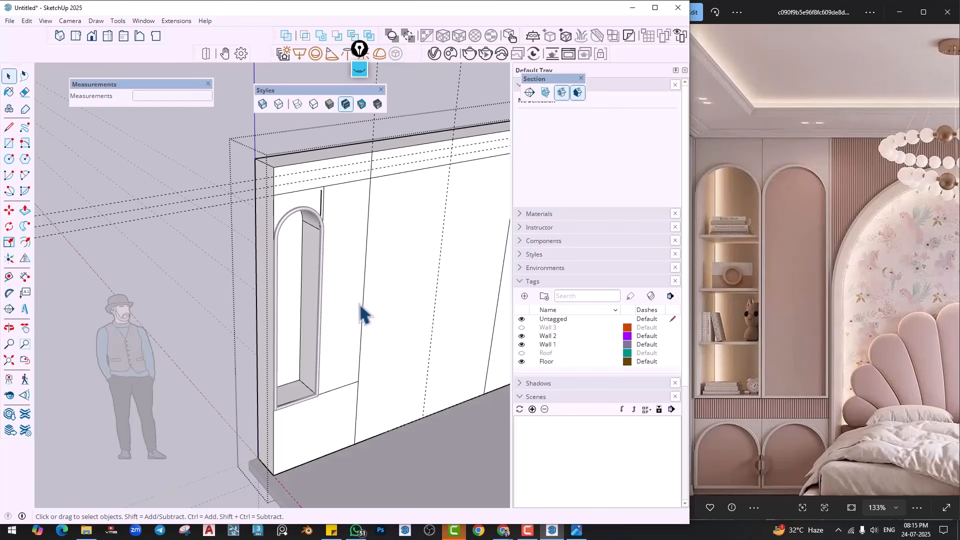
{"action": "scroll", "coordinate": [326, 215], "scroll_direction": "up", "scroll_amount": 8}
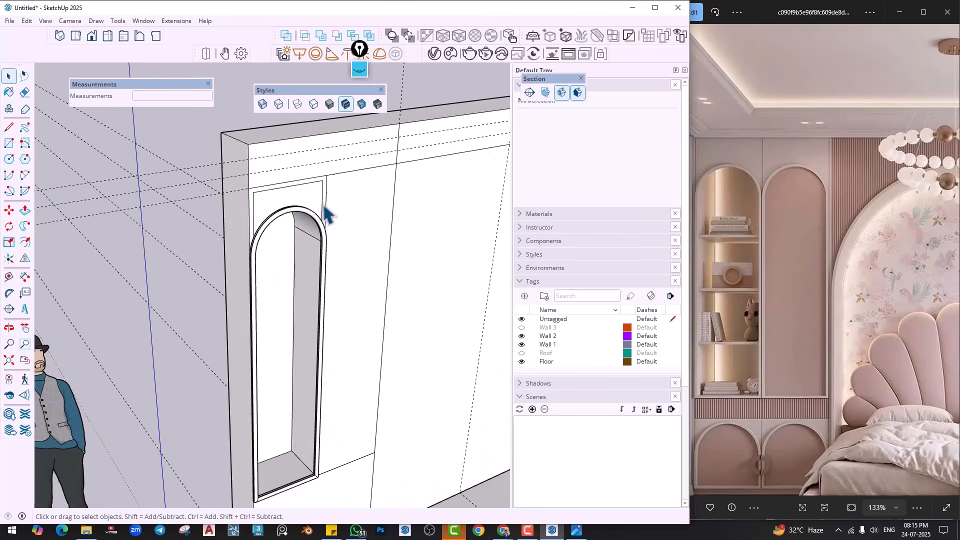
{"action": "middle_click_drag", "start_coordinate": [450, 283], "coordinate": [274, 210]}
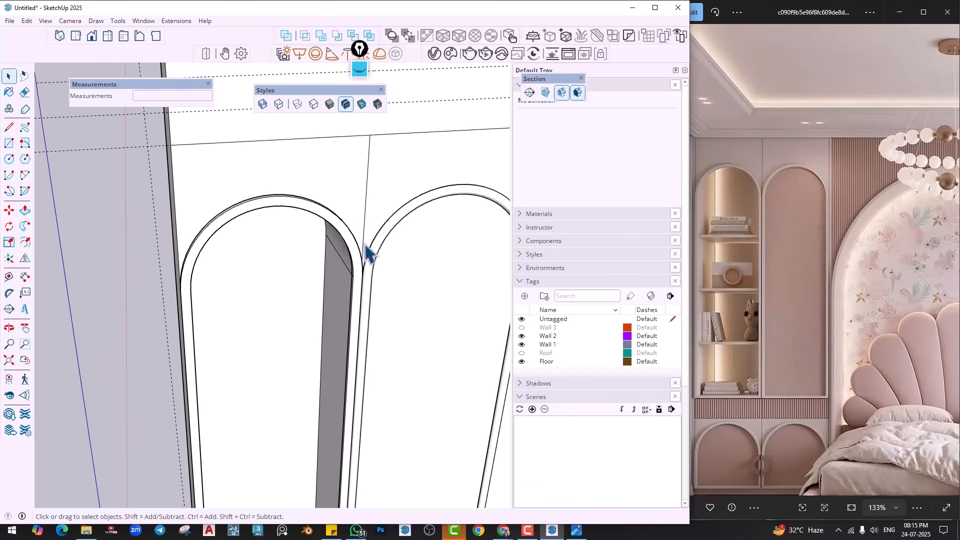
{"action": "scroll", "coordinate": [362, 245], "scroll_direction": "up", "scroll_amount": 5}
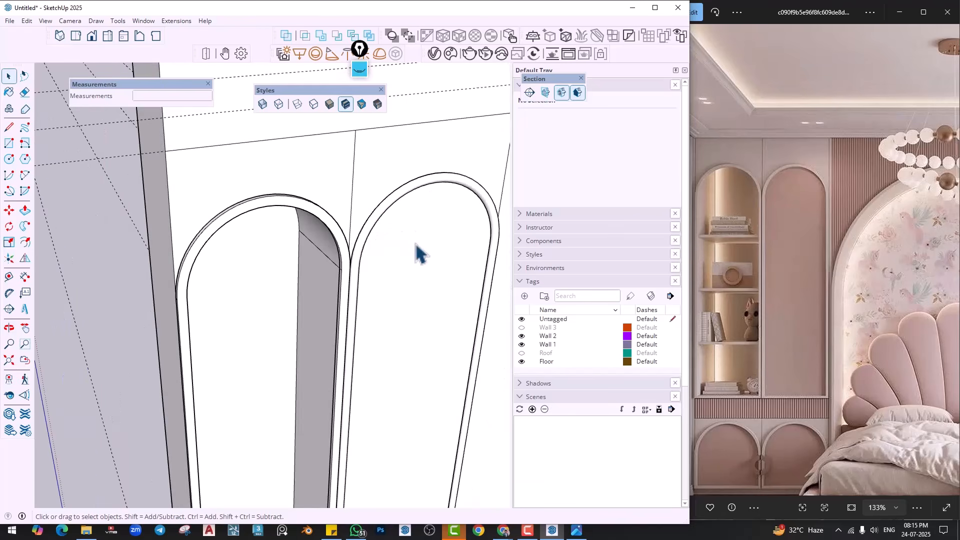
Try copying the vertical dividing edge a short distance away from the niche, and undo the copy
{"action": "left_click", "coordinate": [354, 210]}
{"action": "key", "text": "m"}
{"action": "left_click", "coordinate": [352, 206]}
{"action": "key", "text": "ctrl"}
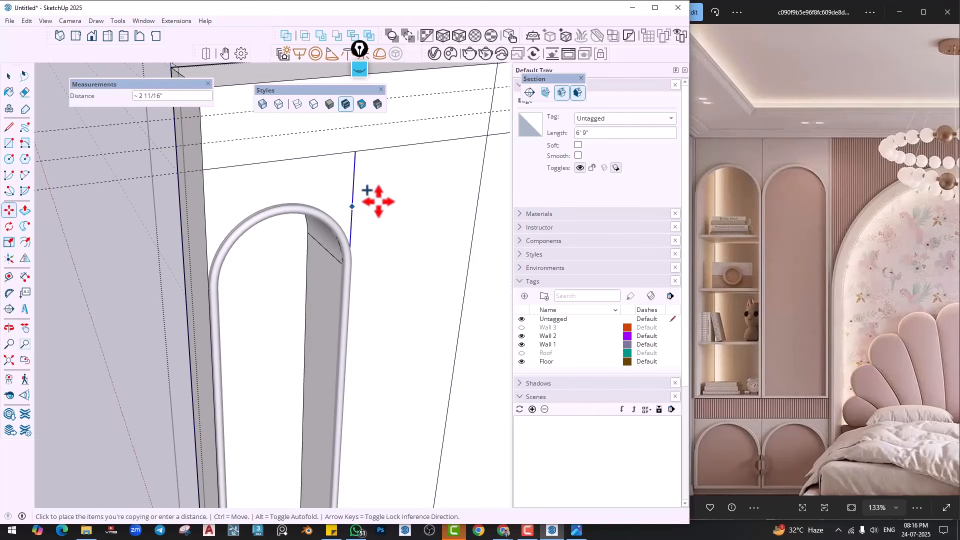
{"action": "type", "text": "5"}
{"action": "key", "text": "Return"}
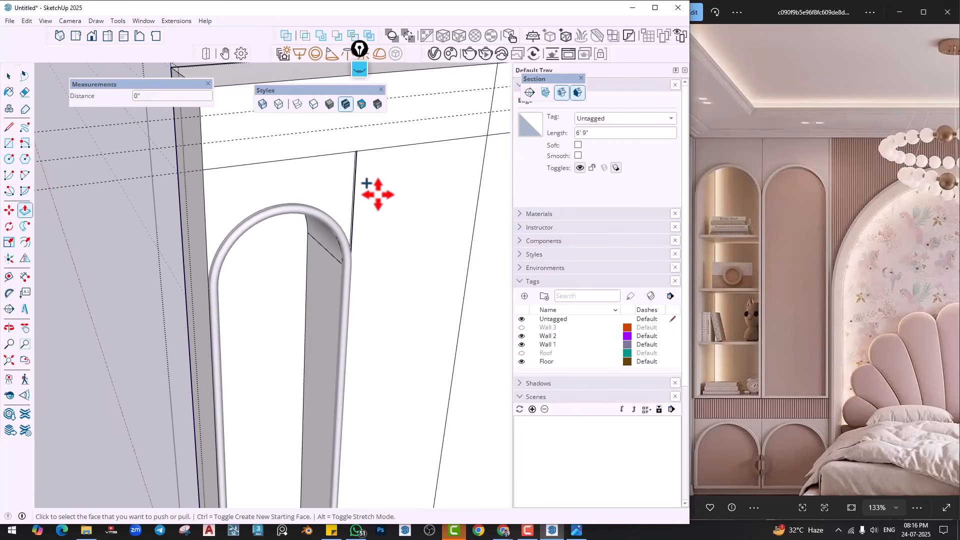
{"action": "key", "text": "p"}
{"action": "scroll", "coordinate": [354, 161], "scroll_direction": "up", "scroll_amount": 4}
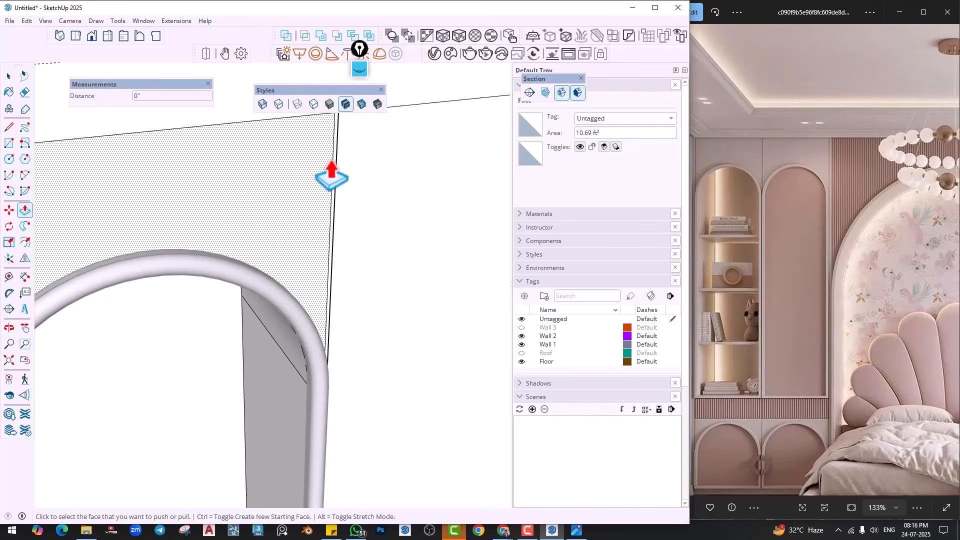
{"action": "key", "text": "ctrl+z"}
{"action": "key", "text": "space"}
Copy the vertical dividing edge beside the niche 5 mm away from the arched frame
{"action": "scroll", "coordinate": [327, 153], "scroll_direction": "up", "scroll_amount": 2}
{"action": "middle_click_drag", "start_coordinate": [328, 153], "coordinate": [323, 244], "text": "shift"}
{"action": "left_click", "coordinate": [331, 246]}
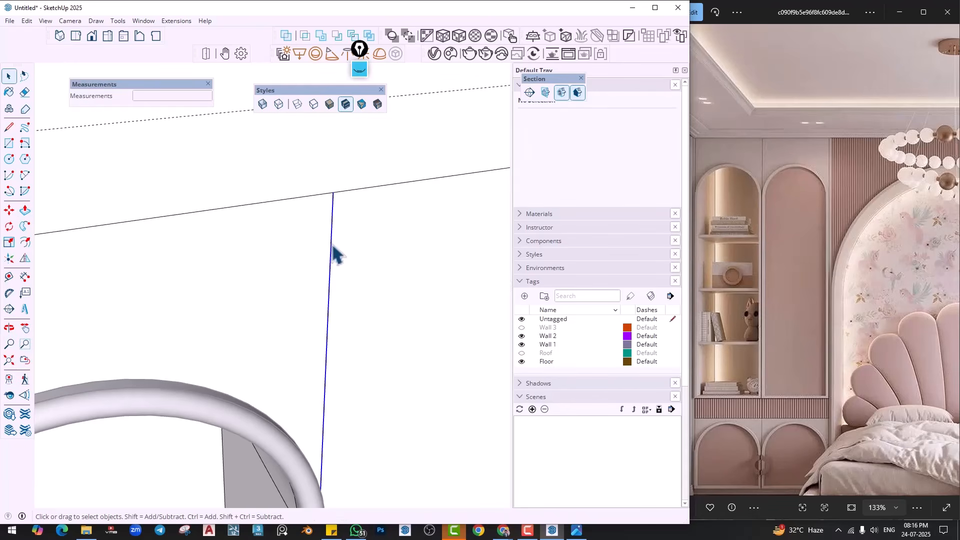
{"action": "key", "text": "m"}
{"action": "left_click", "coordinate": [331, 244]}
{"action": "key", "text": "ctrl"}
{"action": "type", "text": "5"}
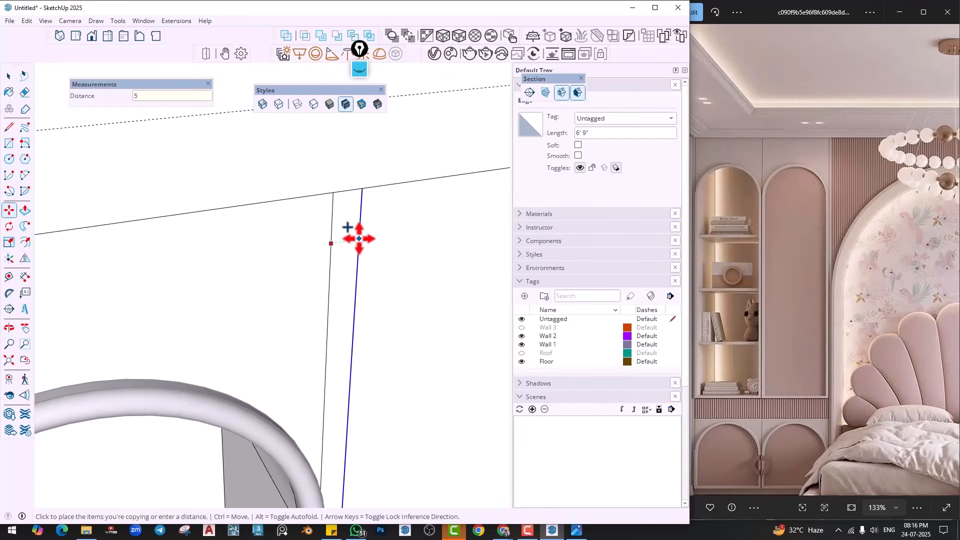
{"action": "type", "text": "mm"}
{"action": "key", "text": "Return"}
Push the narrow strip between the two dividing edges into the wall as a groove and leave the wall group
{"action": "key", "text": "p"}
{"action": "scroll", "coordinate": [359, 238], "scroll_direction": "up", "scroll_amount": 2}
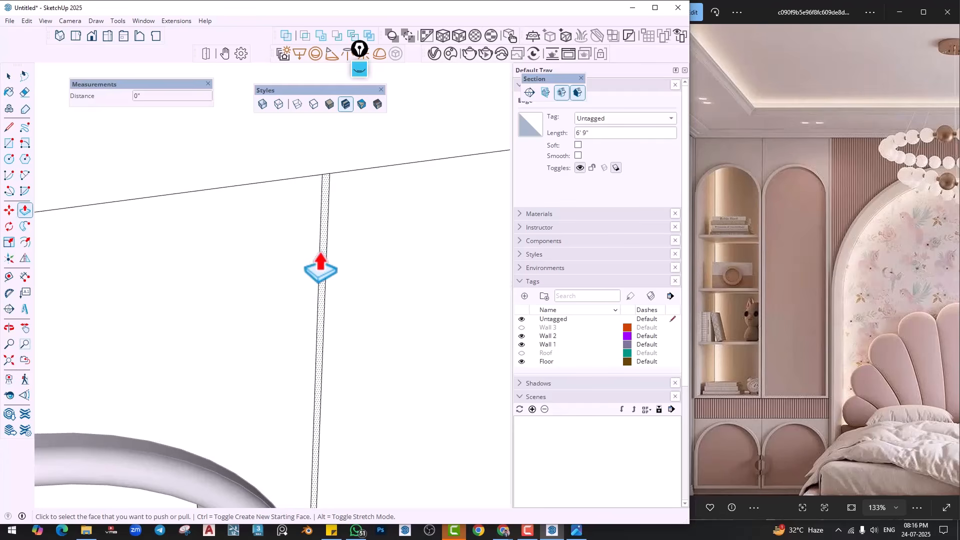
{"action": "scroll", "coordinate": [320, 268], "scroll_direction": "down", "scroll_amount": 5}
{"action": "key", "text": "space"}
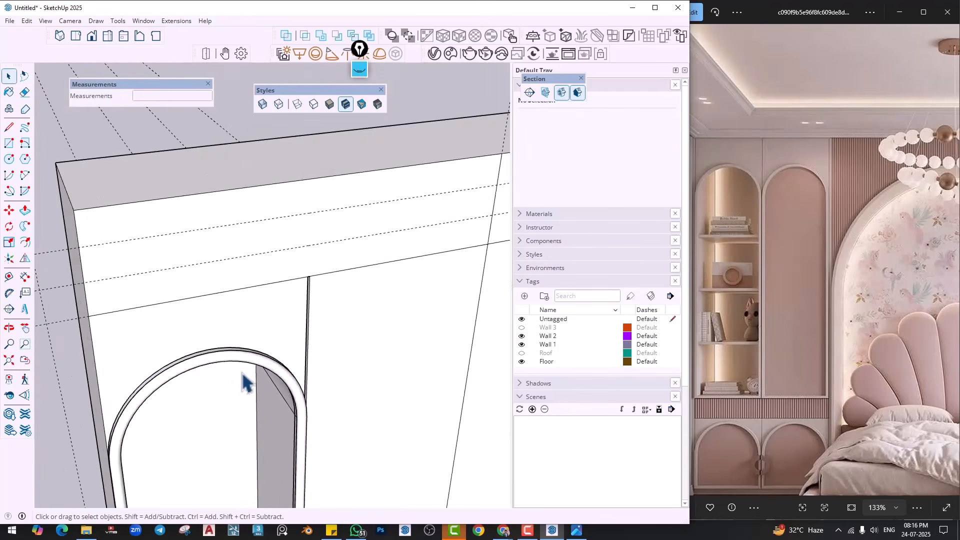
Select the two solid frame pieces around the arched niche and combine them into one group
{"action": "middle_click_drag", "start_coordinate": [243, 383], "coordinate": [253, 343]}
{"action": "scroll", "coordinate": [215, 338], "scroll_direction": "up", "scroll_amount": 3}
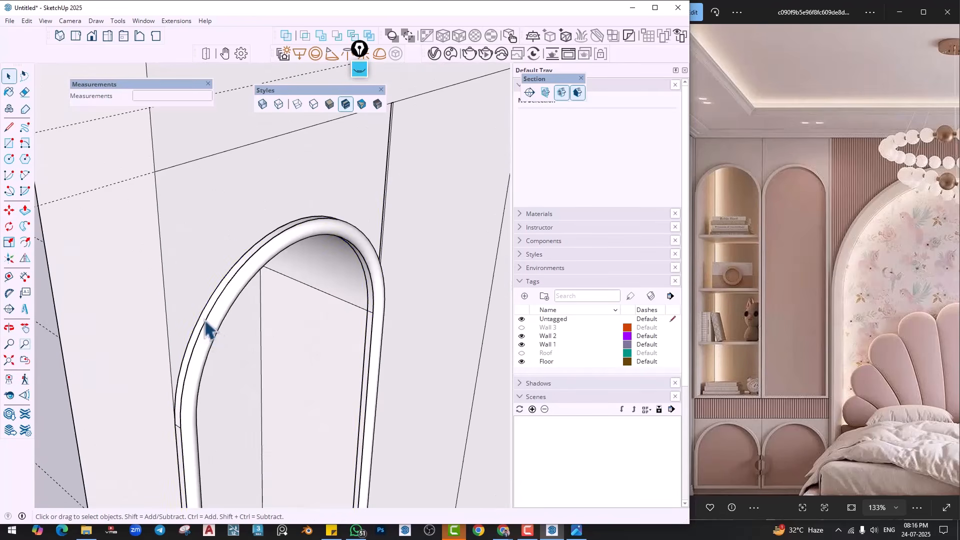
{"action": "left_click", "coordinate": [206, 330]}
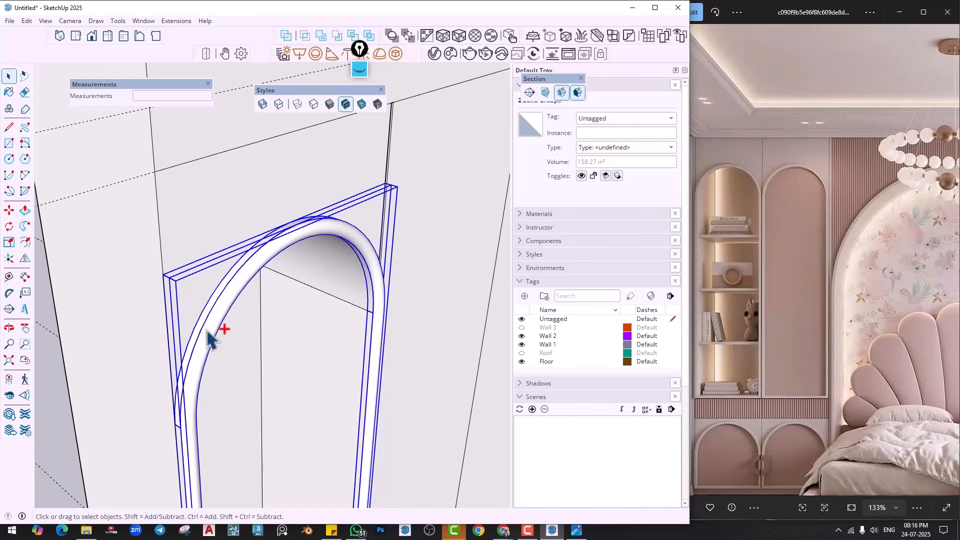
{"action": "right_click", "coordinate": [206, 329]}
{"action": "key", "text": "Escape"}
{"action": "scroll", "coordinate": [377, 301], "scroll_direction": "down", "scroll_amount": 2}
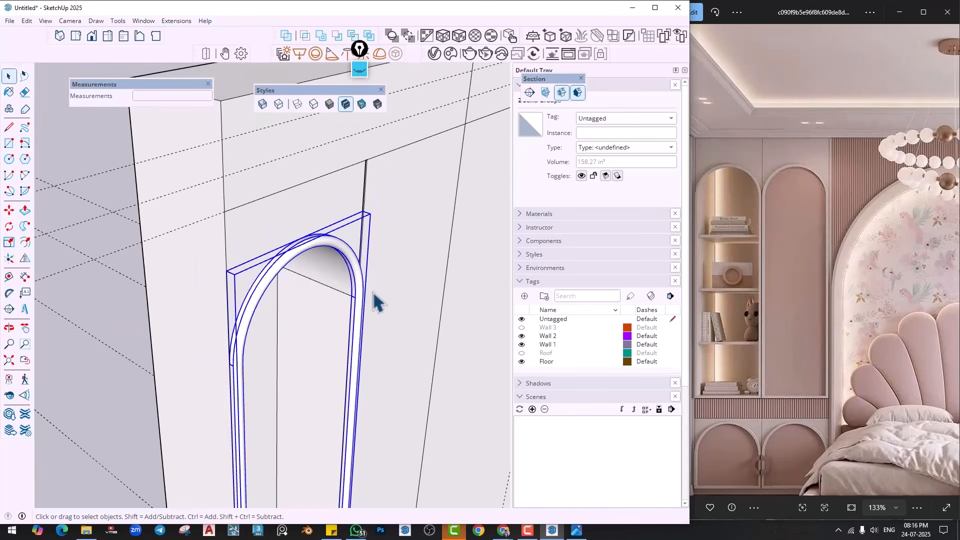
{"action": "scroll", "coordinate": [378, 302], "scroll_direction": "down", "scroll_amount": 2}
{"action": "scroll", "coordinate": [285, 326], "scroll_direction": "up", "scroll_amount": 5}
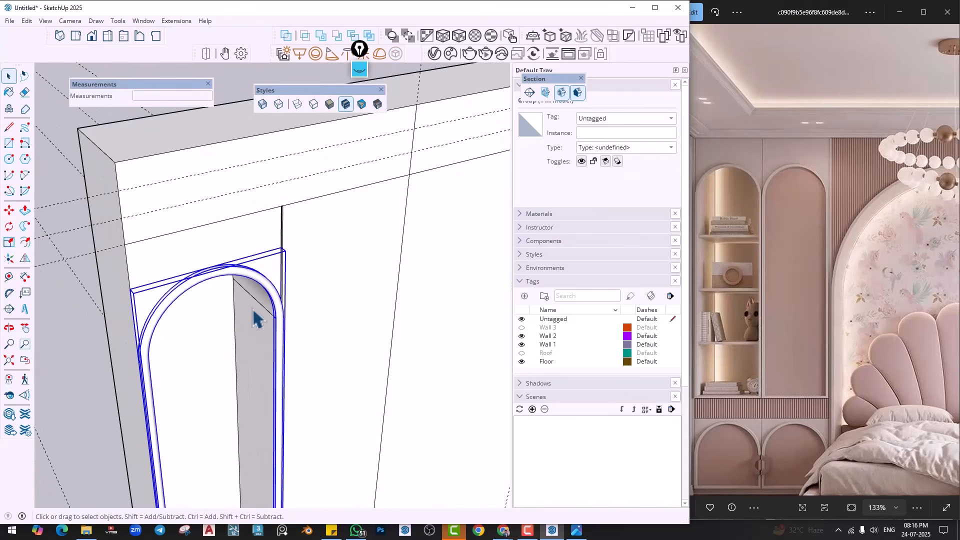
Try to flip the grouped arched frame across the groove with the green mirror plane, and undo the flip
{"action": "middle_click_drag", "start_coordinate": [255, 319], "coordinate": [234, 303]}
{"action": "middle_click_drag", "start_coordinate": [143, 317], "coordinate": [300, 291]}
{"action": "scroll", "coordinate": [311, 249], "scroll_direction": "up", "scroll_amount": 2}
{"action": "middle_click_drag", "start_coordinate": [300, 253], "coordinate": [277, 282], "text": "shift"}
{"action": "scroll", "coordinate": [278, 283], "scroll_direction": "up", "scroll_amount": 2}
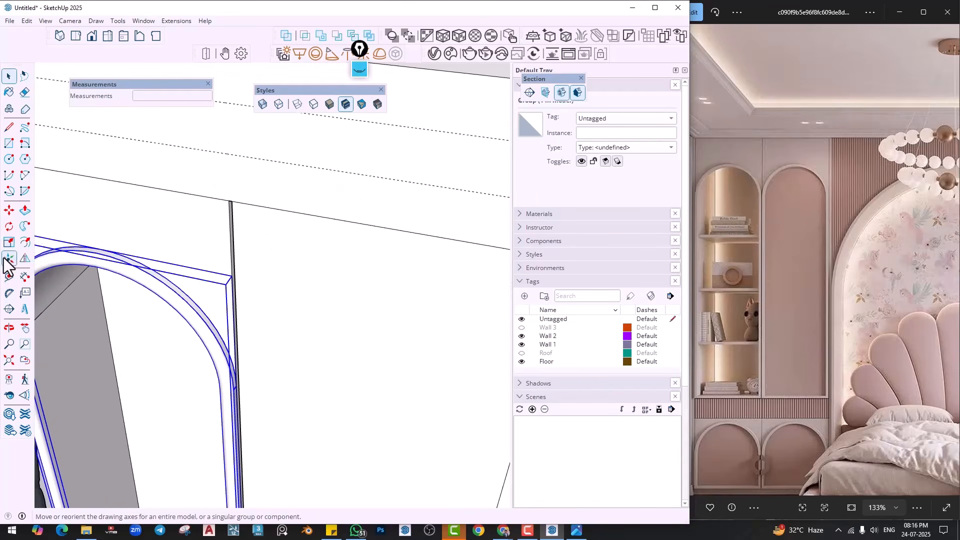
{"action": "left_click", "coordinate": [10, 278]}
{"action": "middle_click_drag", "start_coordinate": [144, 244], "coordinate": [166, 270]}
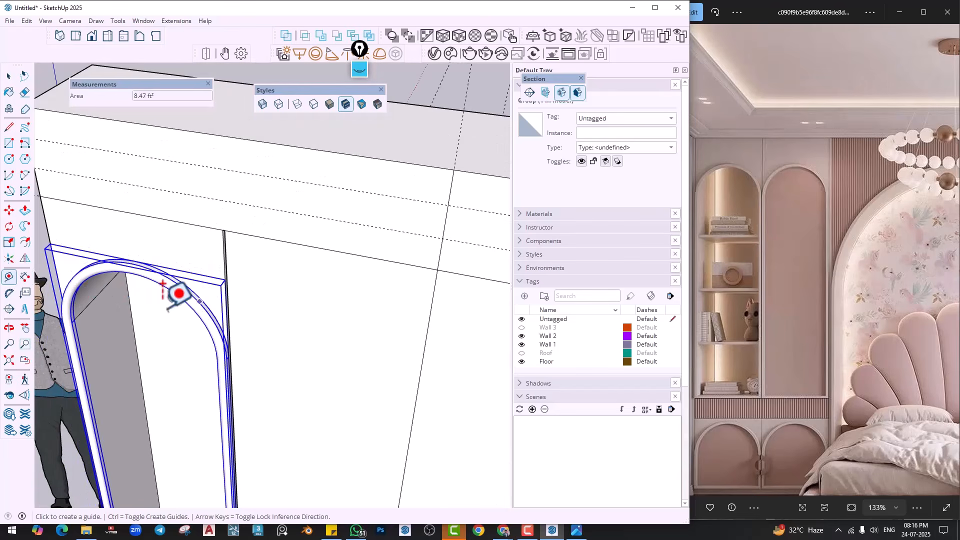
{"action": "left_click", "coordinate": [25, 258]}
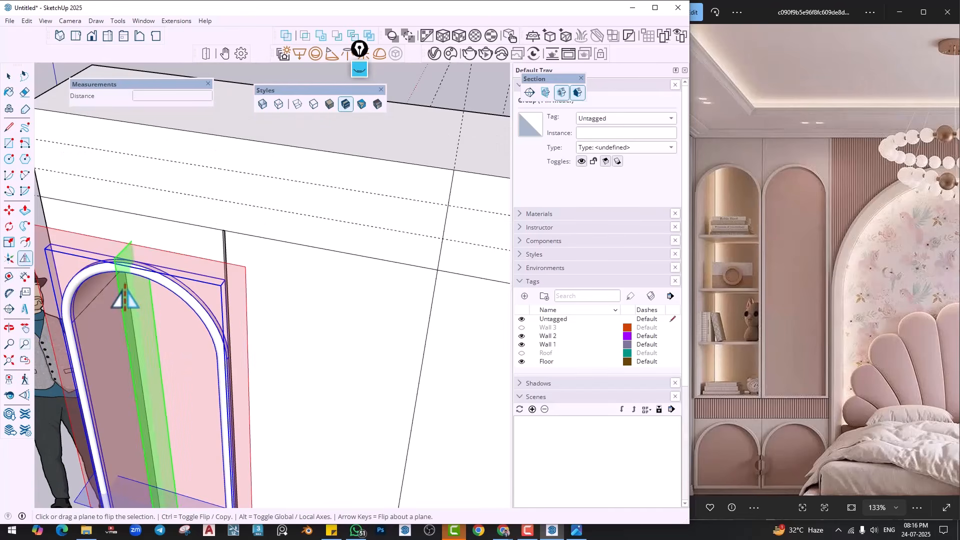
{"action": "scroll", "coordinate": [125, 299], "scroll_direction": "up", "scroll_amount": 2}
{"action": "left_click_drag", "start_coordinate": [127, 291], "coordinate": [310, 181]}
{"action": "key", "text": "ctrl+z"}
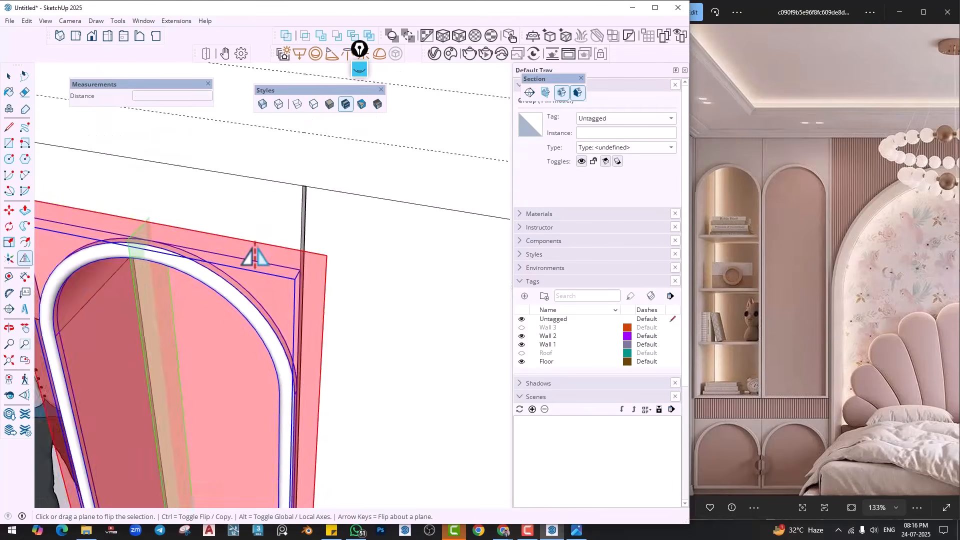
Create a mirrored copy of the grouped arched frame with Flip, offsetting the green mirror plane about 9 11/16" to the groove
{"action": "scroll", "coordinate": [253, 255], "scroll_direction": "up", "scroll_amount": 2}
{"action": "middle_click_drag", "start_coordinate": [298, 225], "coordinate": [330, 263]}
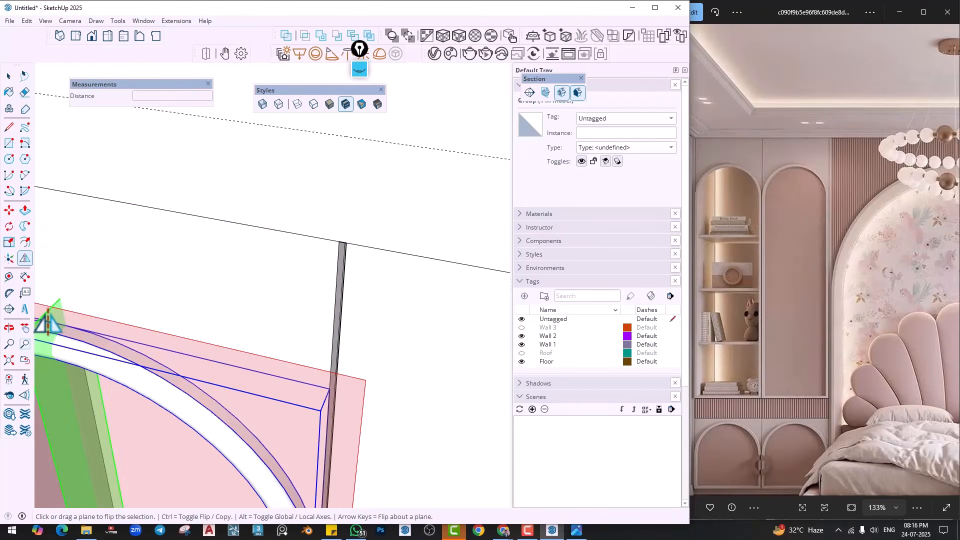
{"action": "key", "text": "ctrl"}
{"action": "left_click_drag", "start_coordinate": [44, 320], "coordinate": [345, 244]}
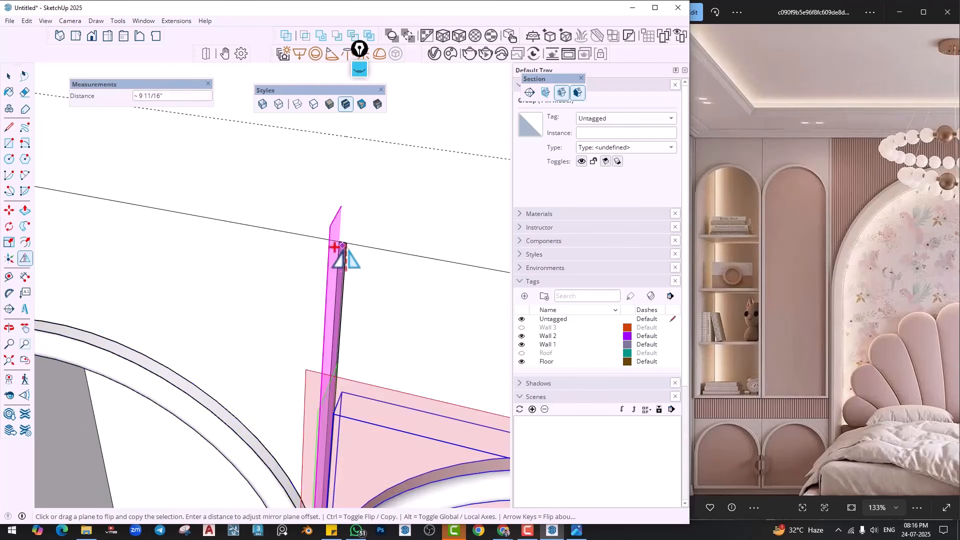
Move the mirrored arched frame about 3/16" along the green axis so that its corner meets the groove's edge
{"action": "scroll", "coordinate": [353, 366], "scroll_direction": "down", "scroll_amount": 2}
{"action": "middle_click_drag", "start_coordinate": [356, 367], "coordinate": [226, 349]}
{"action": "key", "text": "space"}
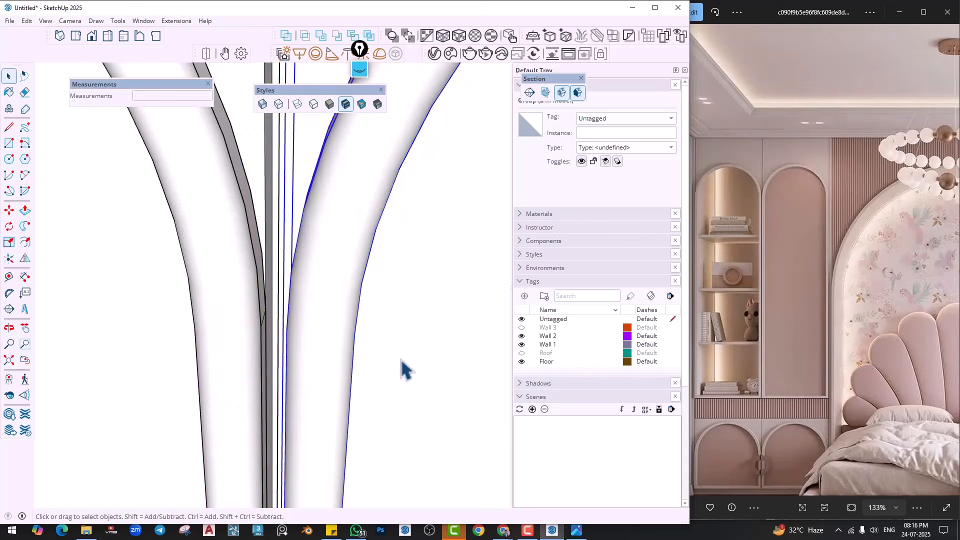
{"action": "left_click", "coordinate": [400, 360]}
{"action": "middle_click_drag", "start_coordinate": [351, 348], "coordinate": [292, 335]}
{"action": "left_click", "coordinate": [292, 335]}
{"action": "scroll", "coordinate": [295, 334], "scroll_direction": "up", "scroll_amount": 1}
{"action": "scroll", "coordinate": [312, 328], "scroll_direction": "down", "scroll_amount": 2}
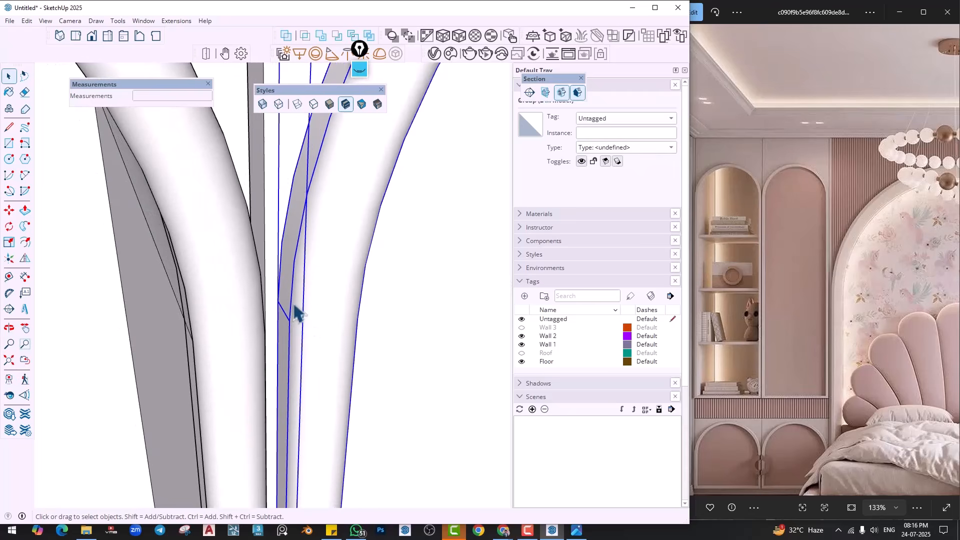
{"action": "scroll", "coordinate": [287, 317], "scroll_direction": "up", "scroll_amount": 2}
{"action": "key", "text": "m"}
{"action": "scroll", "coordinate": [269, 315], "scroll_direction": "up", "scroll_amount": 4}
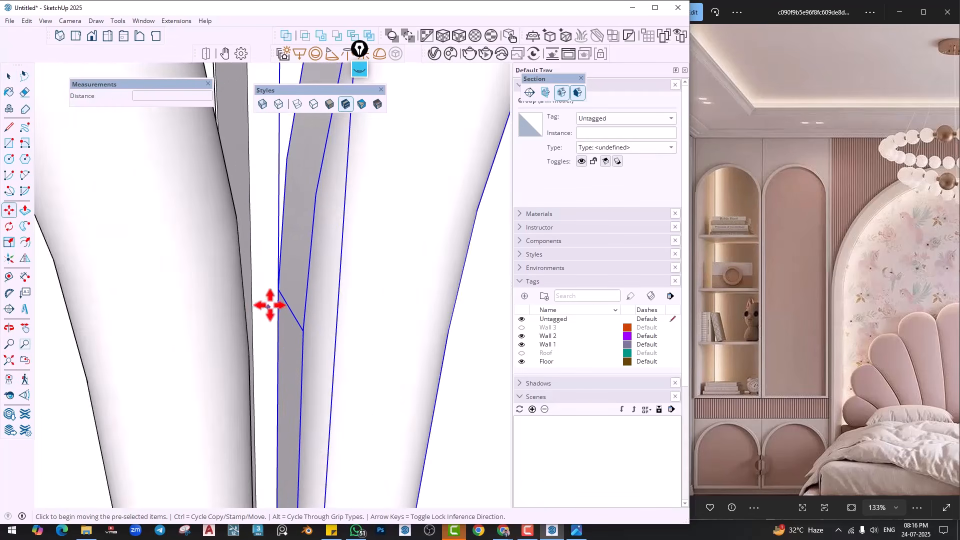
{"action": "left_click", "coordinate": [283, 280]}
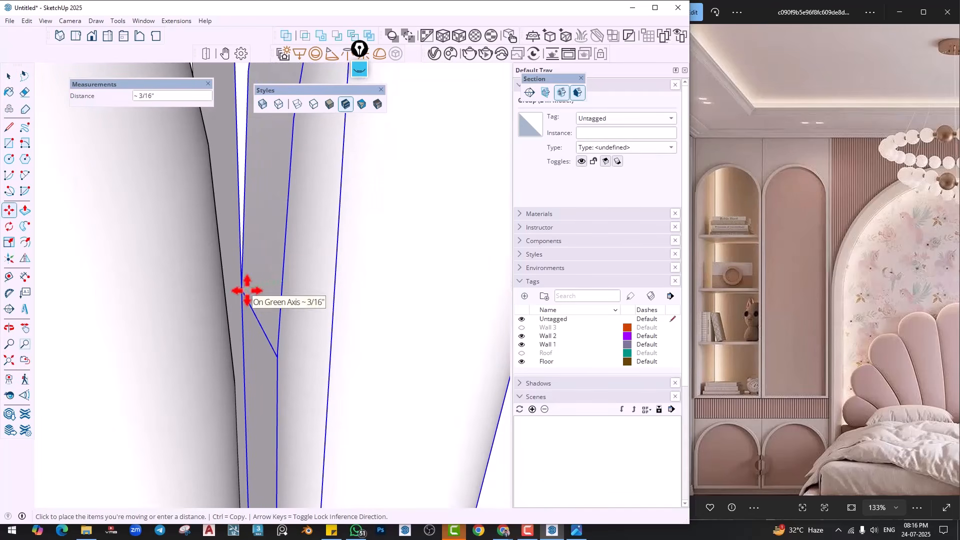
{"action": "left_click", "coordinate": [247, 291]}
{"action": "scroll", "coordinate": [286, 290], "scroll_direction": "down", "scroll_amount": 5}
{"action": "scroll", "coordinate": [288, 291], "scroll_direction": "down", "scroll_amount": 8}
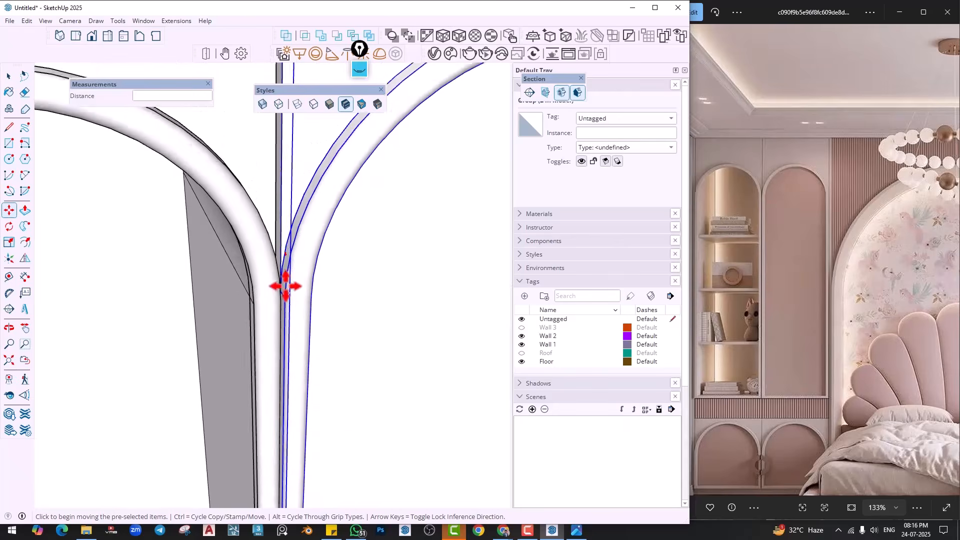
{"action": "key", "text": "space"}
{"action": "left_click", "coordinate": [182, 224]}
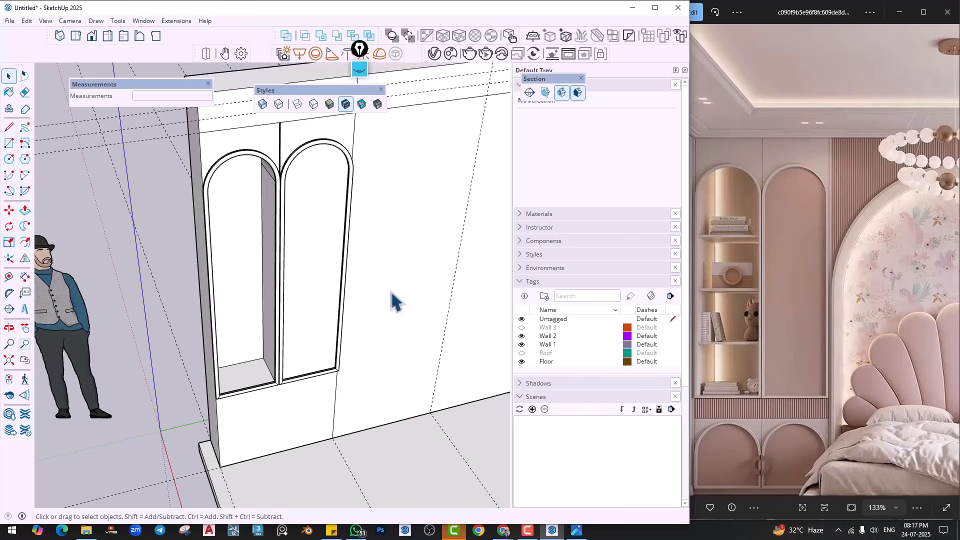
Draw a rectangle over the floor of the arched niche as the shelf outline
{"action": "scroll", "coordinate": [345, 290], "scroll_direction": "down", "scroll_amount": 3}
{"action": "middle_click_drag", "start_coordinate": [343, 290], "coordinate": [264, 209]}
{"action": "scroll", "coordinate": [314, 304], "scroll_direction": "up", "scroll_amount": 3}
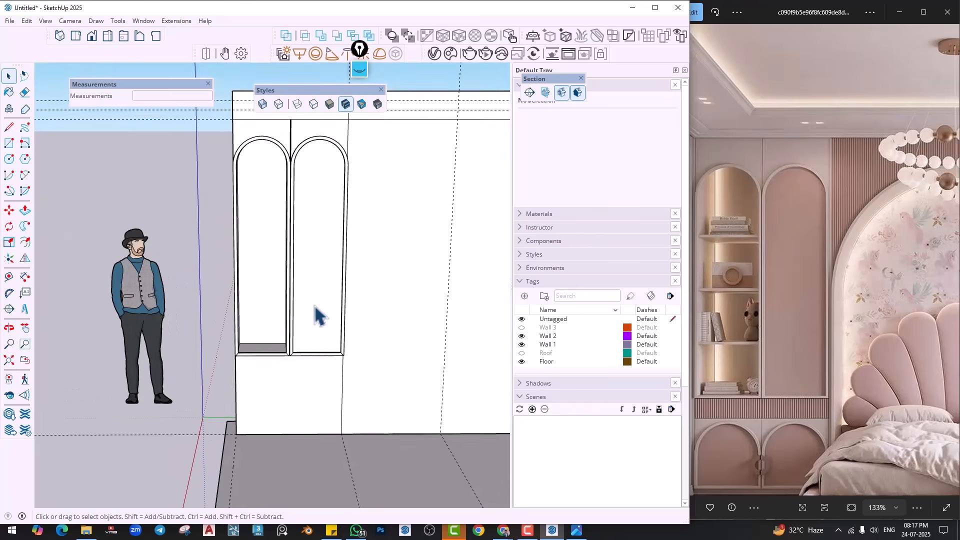
{"action": "middle_click_drag", "start_coordinate": [314, 304], "coordinate": [410, 391]}
{"action": "scroll", "coordinate": [312, 348], "scroll_direction": "up", "scroll_amount": 3}
{"action": "scroll", "coordinate": [350, 312], "scroll_direction": "down", "scroll_amount": 2}
{"action": "scroll", "coordinate": [320, 368], "scroll_direction": "up", "scroll_amount": 2}
{"action": "scroll", "coordinate": [282, 431], "scroll_direction": "up", "scroll_amount": 3}
{"action": "scroll", "coordinate": [287, 438], "scroll_direction": "up", "scroll_amount": 1}
{"action": "scroll", "coordinate": [286, 438], "scroll_direction": "up", "scroll_amount": 1}
{"action": "key", "text": "r"}
{"action": "left_click", "coordinate": [234, 403]}
{"action": "left_click", "coordinate": [429, 424]}
{"action": "key", "text": "m"}
{"action": "key", "text": "ctrl"}
{"action": "left_click", "coordinate": [391, 378]}
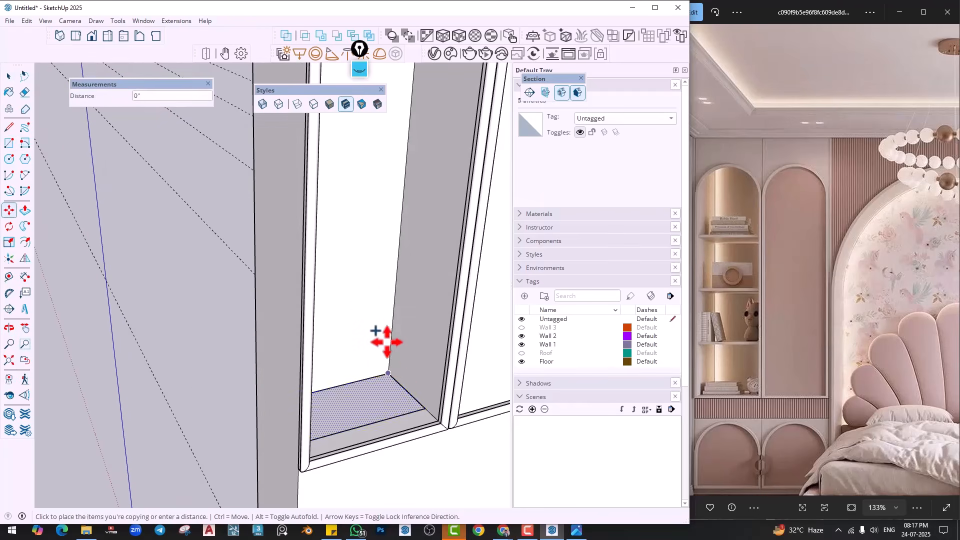
{"action": "middle_click_drag", "start_coordinate": [381, 295], "coordinate": [358, 286]}
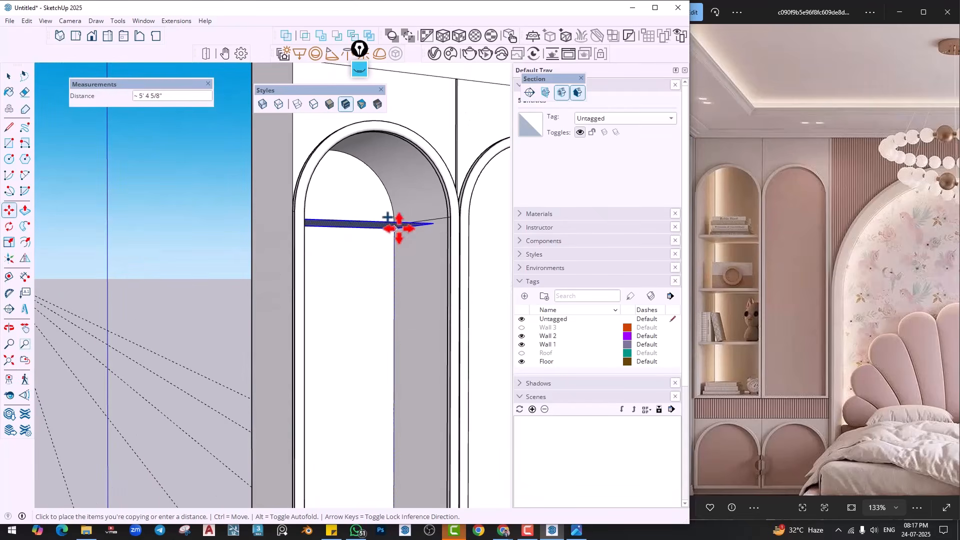
{"action": "scroll", "coordinate": [396, 299], "scroll_direction": "down", "scroll_amount": 1}
{"action": "middle_click_drag", "start_coordinate": [392, 251], "coordinate": [350, 208]}
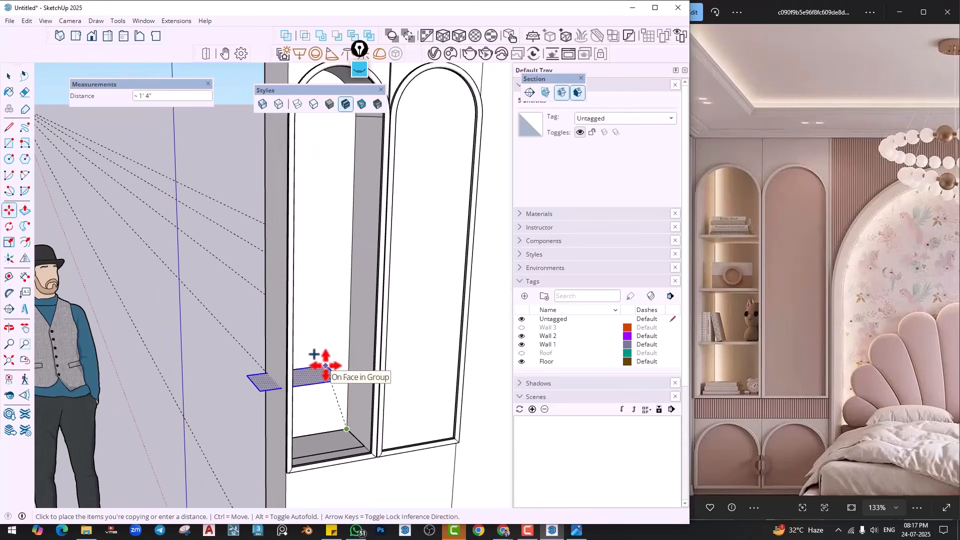
{"action": "left_click", "coordinate": [332, 440]}
{"action": "key", "text": "space"}
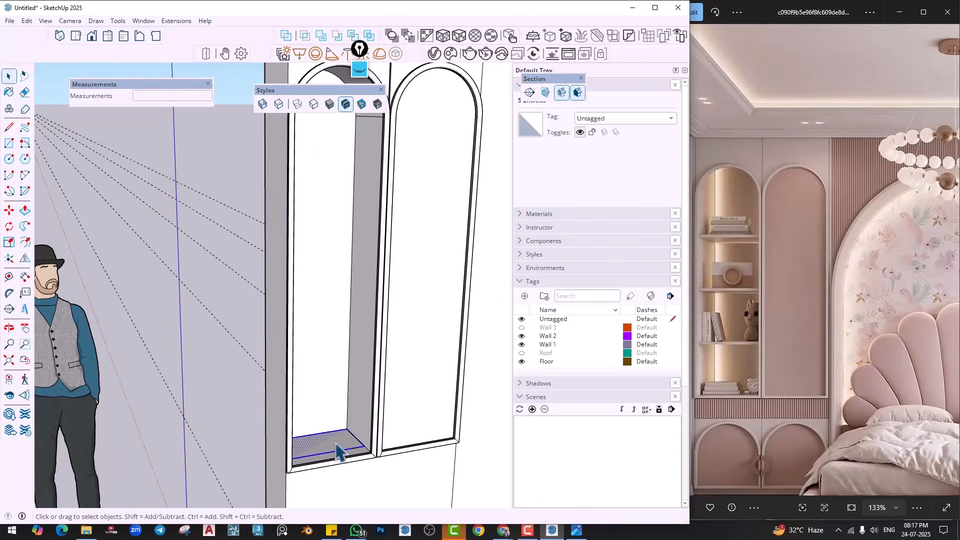
Divide the niche's vertical back edge inside the wall group into 4 equal segments and leave the group
{"action": "middle_click_drag", "start_coordinate": [336, 453], "coordinate": [340, 458]}
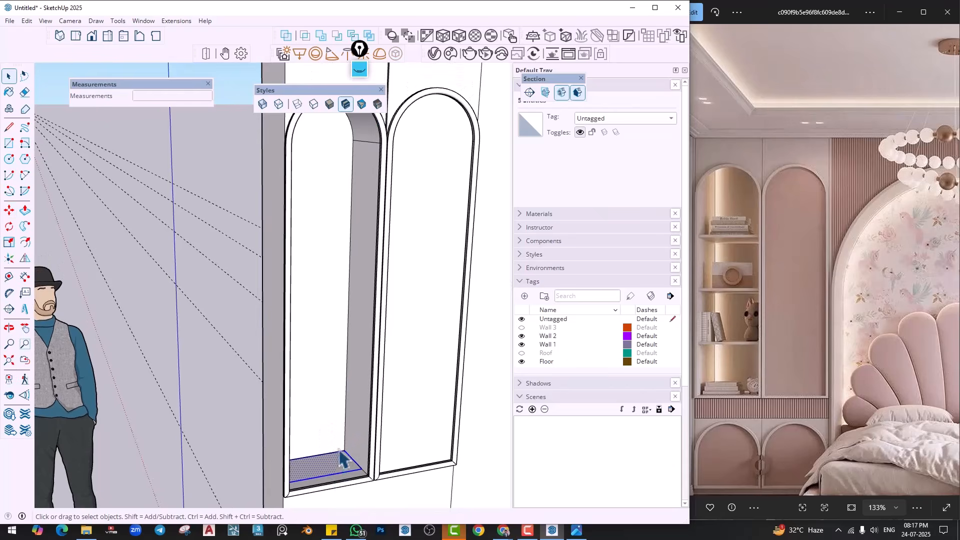
{"action": "double_click", "coordinate": [351, 361]}
{"action": "left_click", "coordinate": [346, 350]}
{"action": "right_click", "coordinate": [347, 341]}
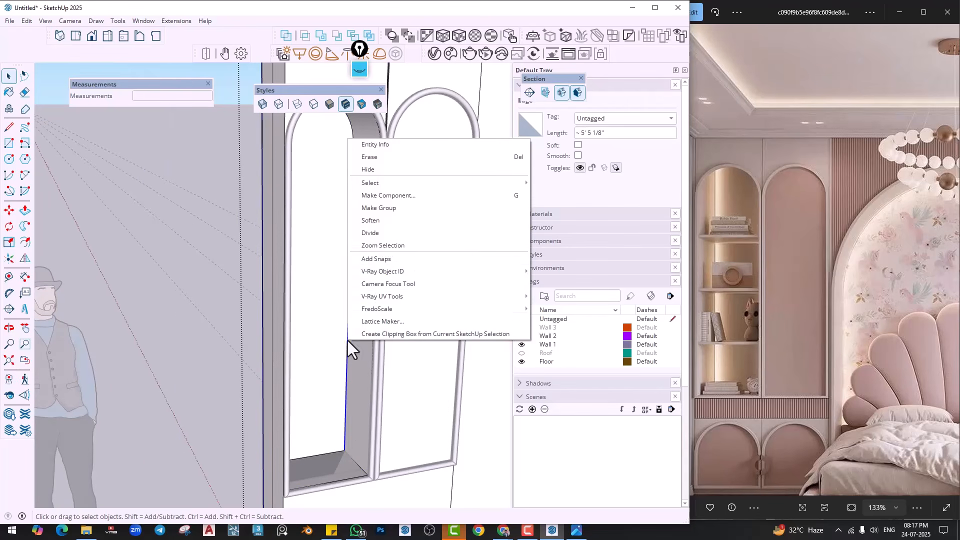
{"action": "left_click", "coordinate": [375, 233]}
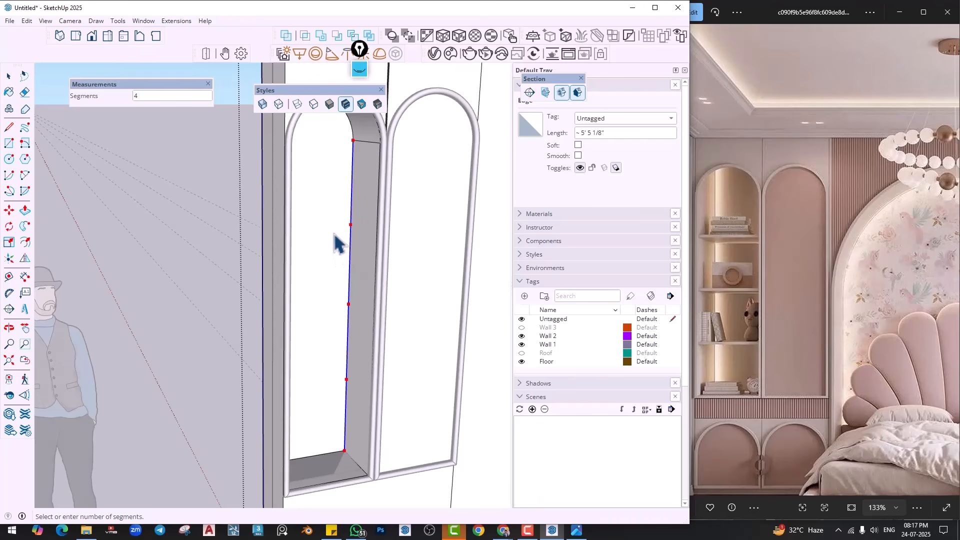
{"action": "left_click", "coordinate": [334, 235]}
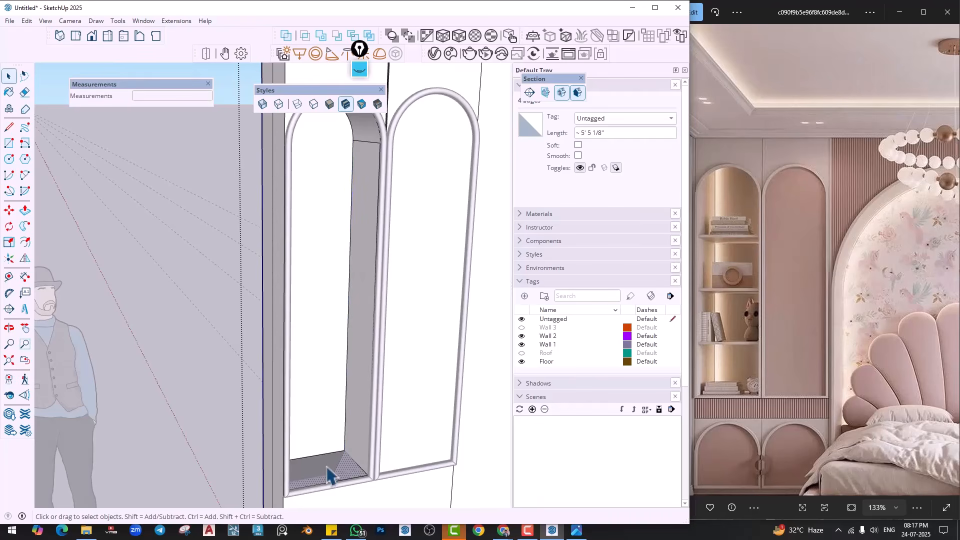
{"action": "key", "text": "Escape"}
Move the shelf rectangle from the niche floor up to the lowest division point on the back edge
{"action": "key", "text": "m"}
{"action": "key", "text": "ctrl"}
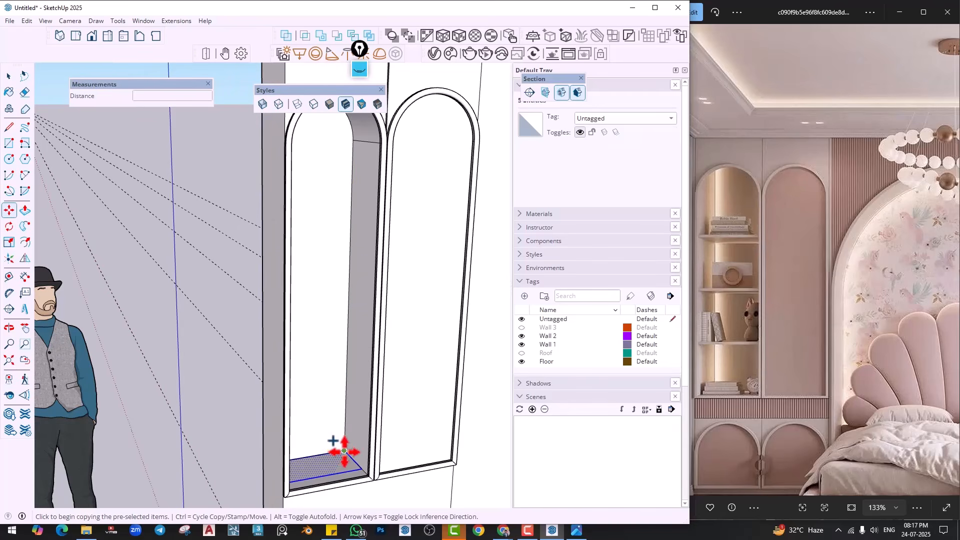
{"action": "left_click", "coordinate": [344, 451]}
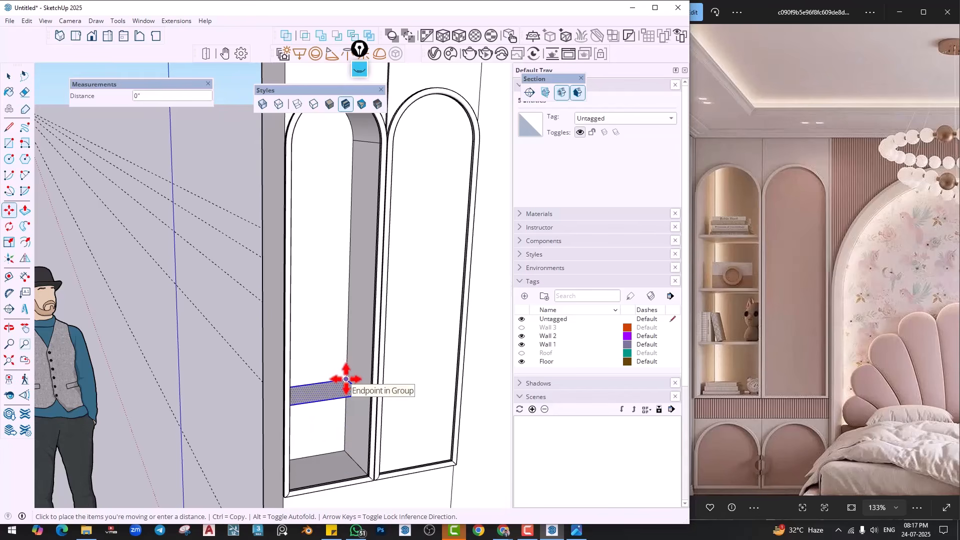
Try to copy the shelf rectangle upward to higher points along the niche's back edge
{"action": "key", "text": "ctrl"}
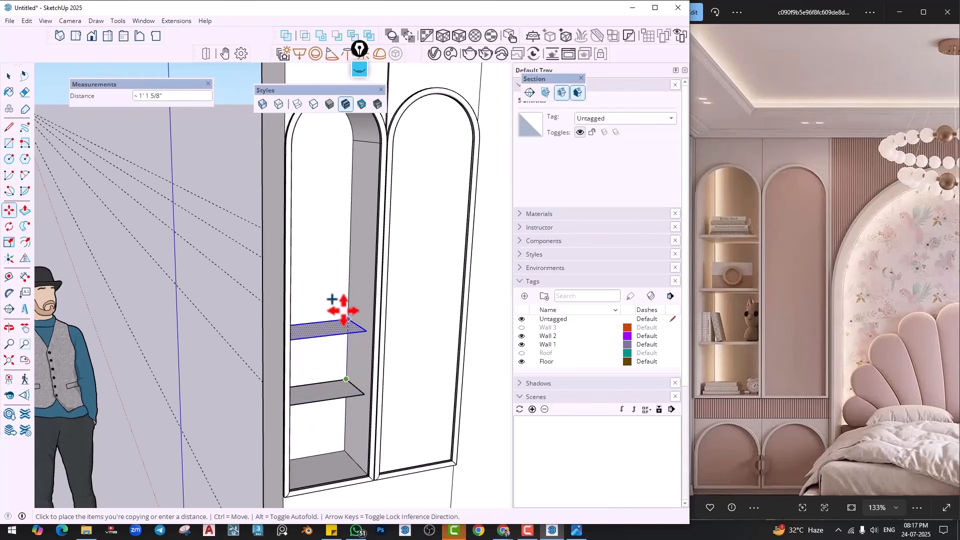
{"action": "left_click", "coordinate": [350, 264]}
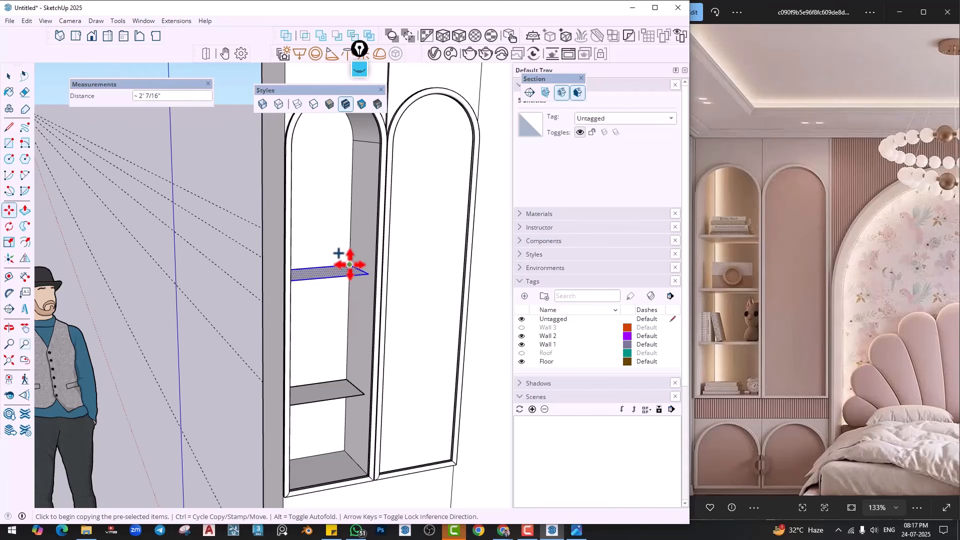
{"action": "left_click", "coordinate": [349, 264]}
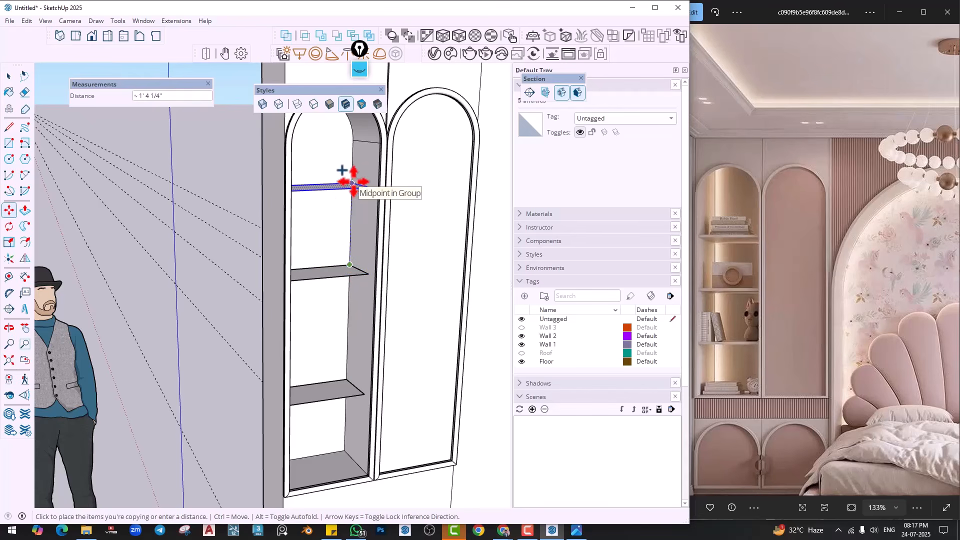
{"action": "left_click", "coordinate": [344, 187]}
Draw two short horizontal marker lines on the niche's back wall from the two upper division points of the edge
{"action": "middle_click_drag", "start_coordinate": [319, 322], "coordinate": [357, 342]}
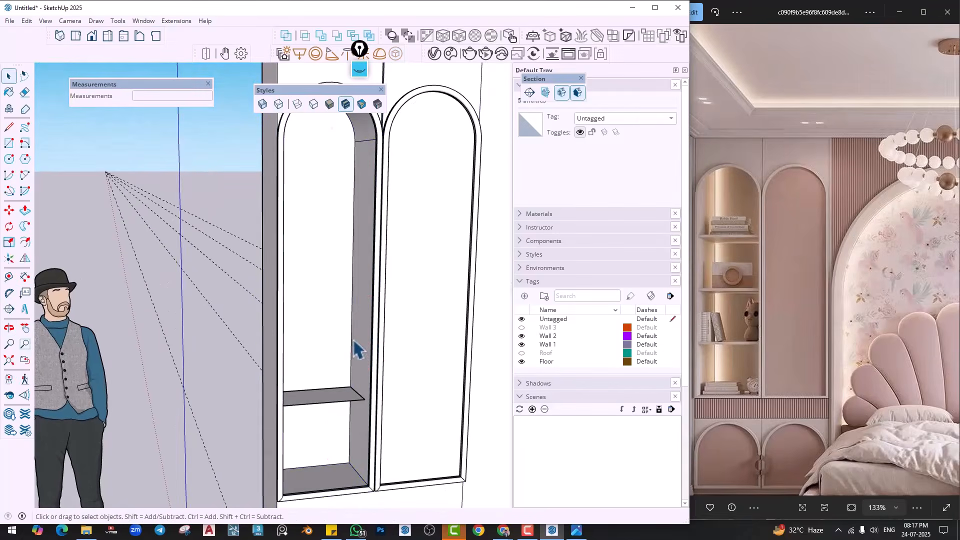
{"action": "scroll", "coordinate": [354, 340], "scroll_direction": "up", "scroll_amount": 5}
{"action": "key", "text": "l"}
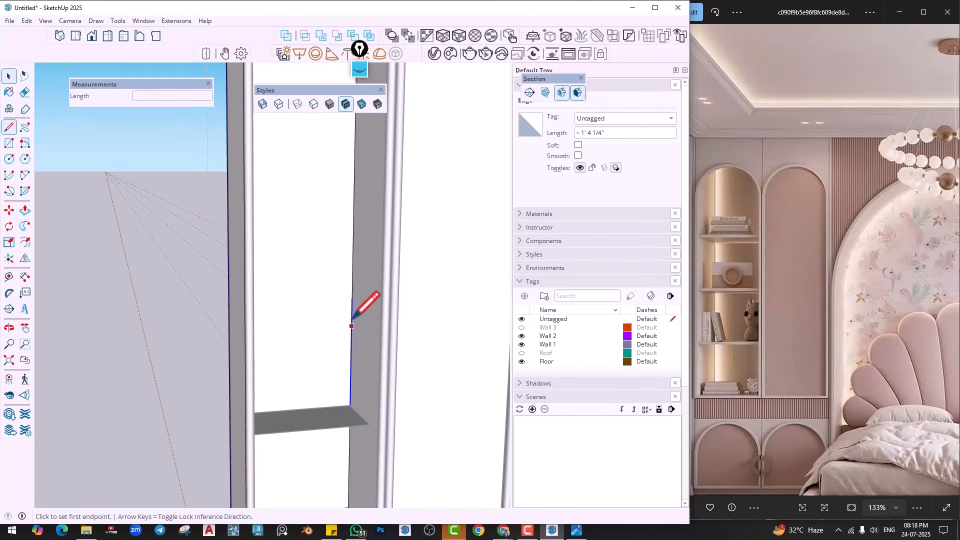
{"action": "left_click", "coordinate": [352, 299]}
{"action": "left_click", "coordinate": [320, 298]}
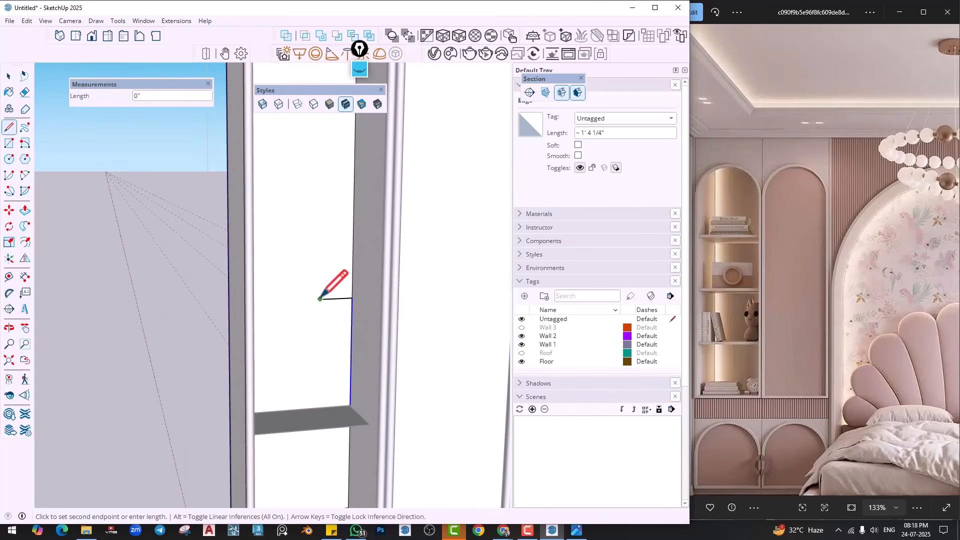
{"action": "key", "text": "space"}
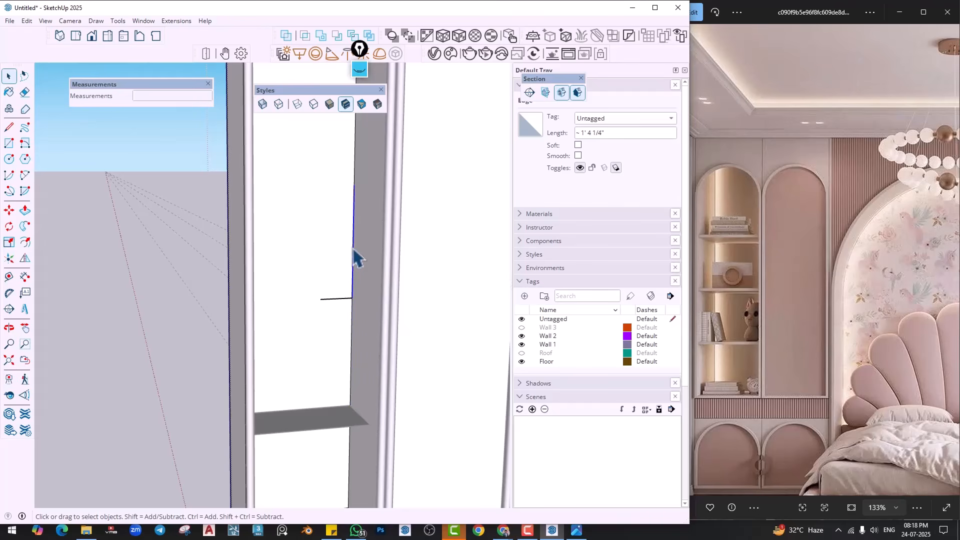
{"action": "key", "text": "l"}
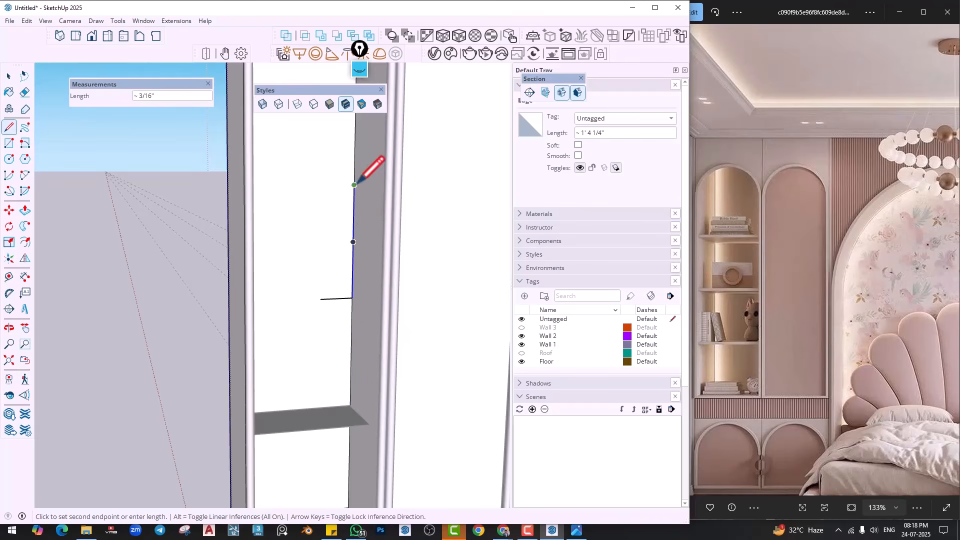
{"action": "left_click", "coordinate": [331, 184]}
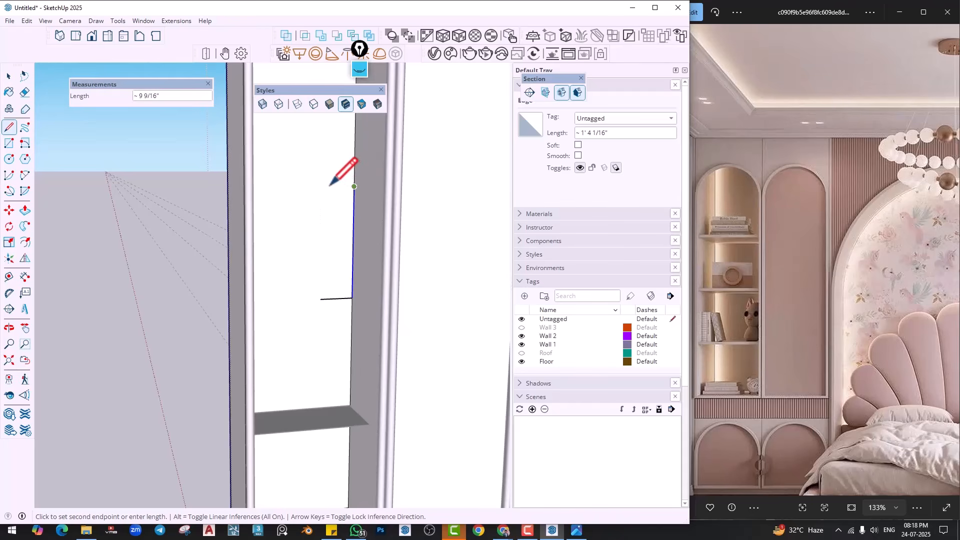
{"action": "mouse_move", "coordinate": [312, 206]}
{"action": "middle_mouse_down"}
{"action": "mouse_move", "coordinate": [328, 183]}
{"action": "mouse_move", "coordinate": [325, 306]}
{"action": "mouse_move", "coordinate": [338, 420]}
{"action": "middle_mouse_up"}
{"action": "left_click", "coordinate": [321, 185]}
{"action": "key", "text": "space"}
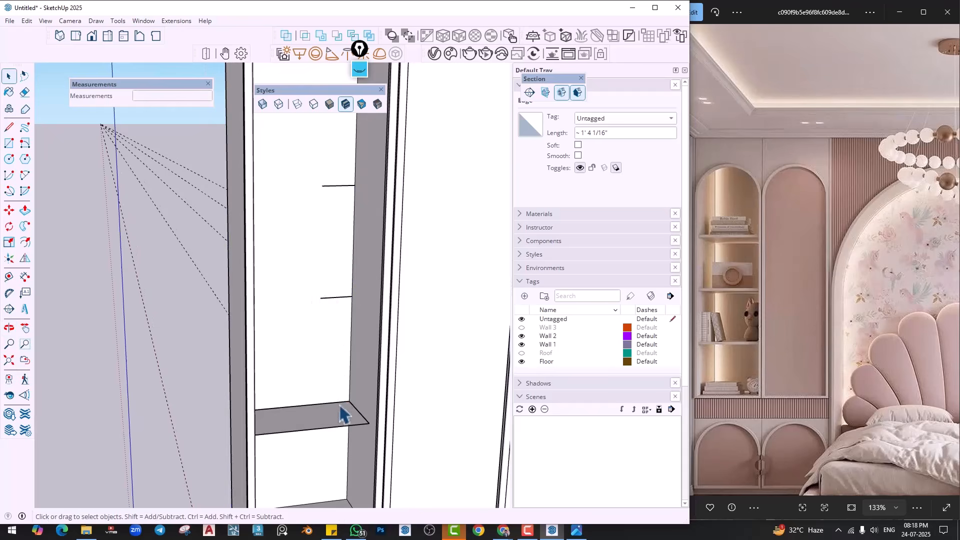
Extrude the shelf rectangle upward by 0.7" with Push/Pull
{"action": "left_click", "coordinate": [326, 423]}
{"action": "key", "text": "p"}
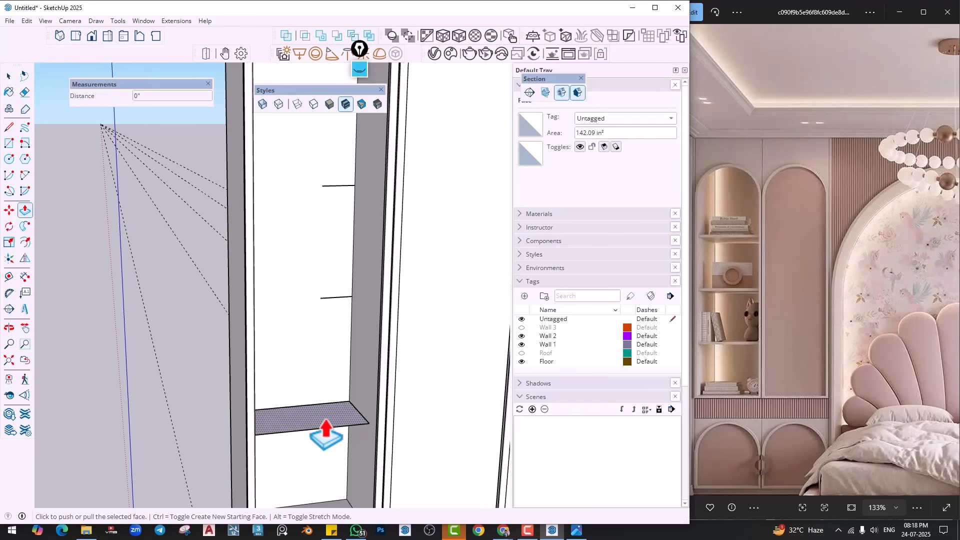
{"action": "left_click", "coordinate": [326, 422]}
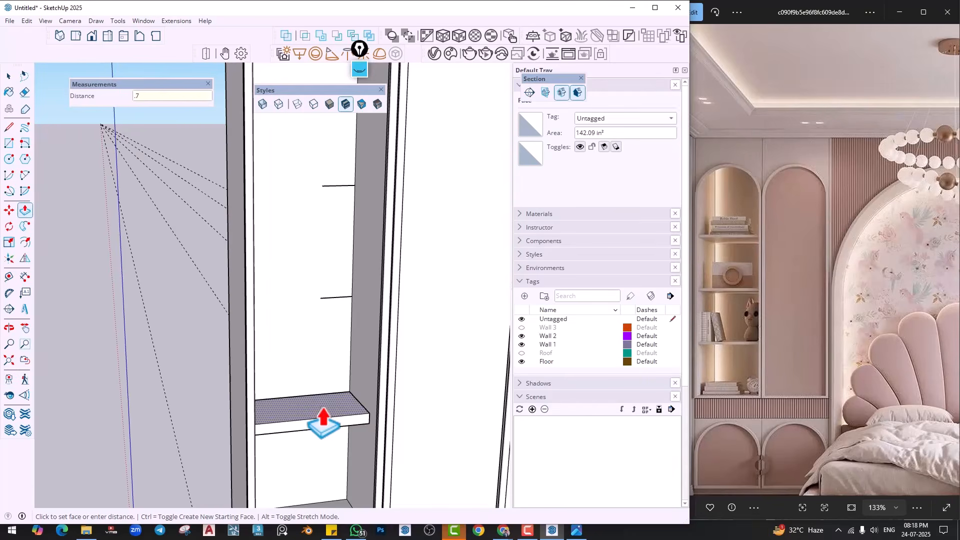
{"action": "key", "text": "Return"}
{"action": "key", "text": "space"}
Select the whole extruded shelf and make it a component
{"action": "left_click", "coordinate": [317, 429]}
{"action": "right_click", "coordinate": [316, 426]}
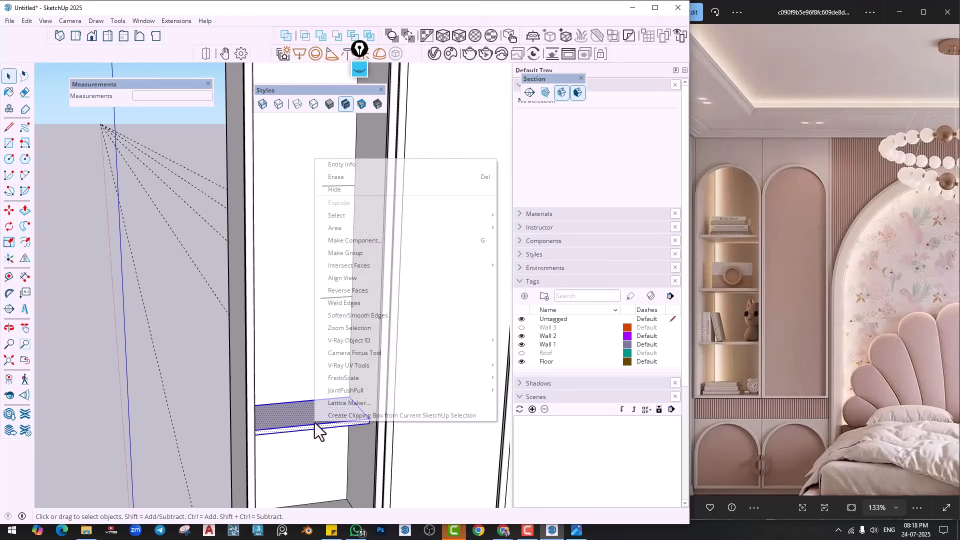
{"action": "left_click", "coordinate": [376, 245]}
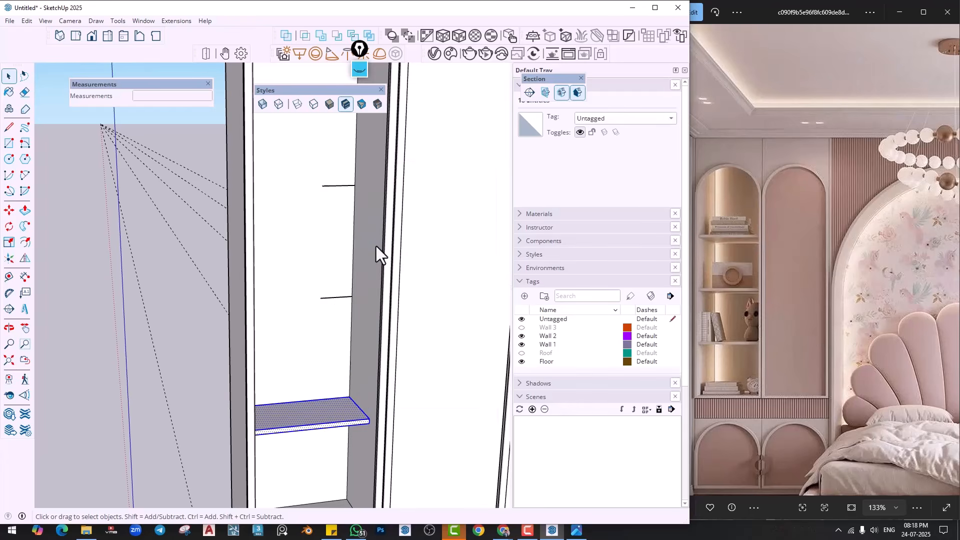
{"action": "left_click", "coordinate": [490, 399]}
Copy the shelf component about 1' 4 1/4" up to the next marker line and repeat the copy as a 2x array
{"action": "key", "text": "m"}
{"action": "scroll", "coordinate": [369, 385], "scroll_direction": "up", "scroll_amount": 2}
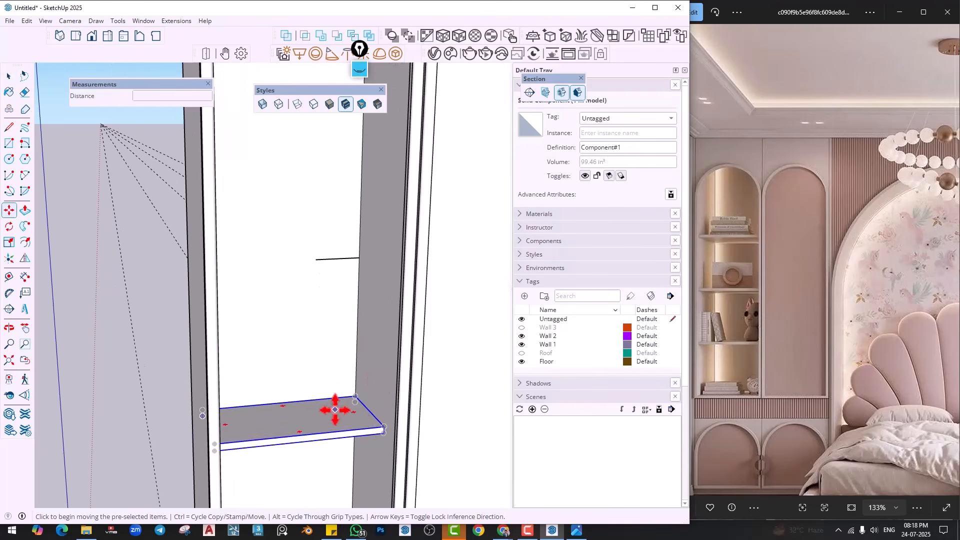
{"action": "left_click", "coordinate": [335, 410]}
{"action": "key", "text": "ctrl"}
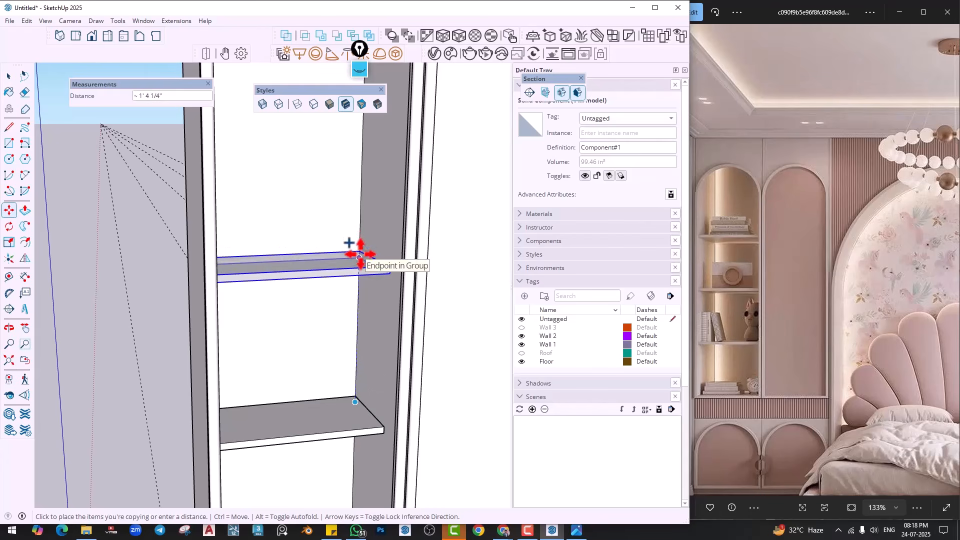
{"action": "left_click", "coordinate": [359, 257]}
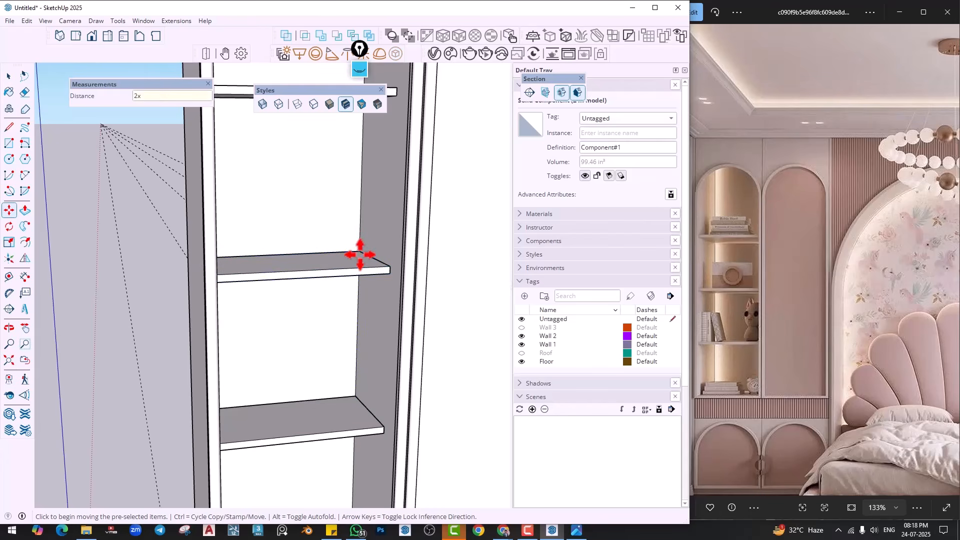
{"action": "key", "text": "space"}
{"action": "scroll", "coordinate": [364, 325], "scroll_direction": "down", "scroll_amount": 4}
{"action": "middle_click_drag", "start_coordinate": [366, 342], "coordinate": [308, 315]}
{"action": "scroll", "coordinate": [344, 316], "scroll_direction": "down", "scroll_amount": 3}
{"action": "middle_click_drag", "start_coordinate": [327, 214], "coordinate": [339, 318]}
{"action": "middle_click_drag", "start_coordinate": [354, 201], "coordinate": [289, 190]}
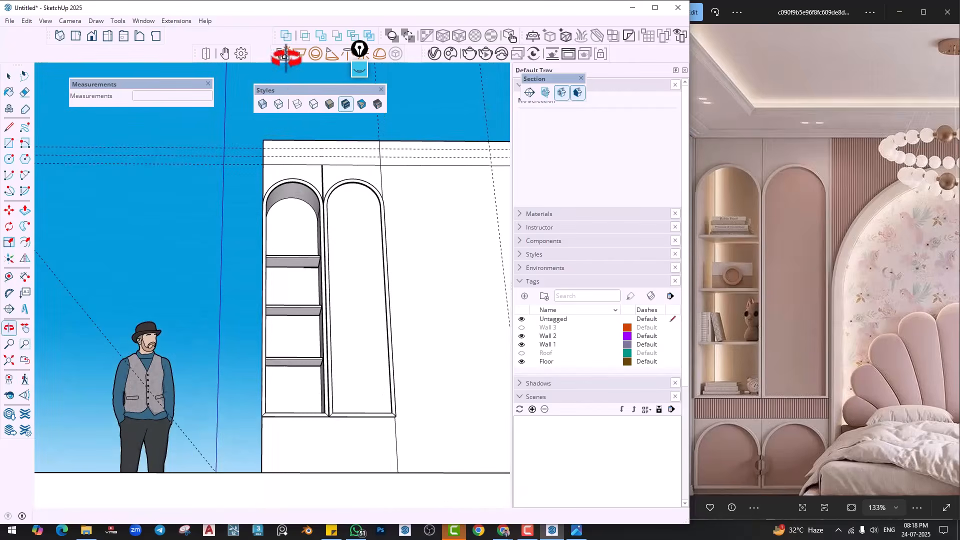
Examine the shelves in the arched niche and the lower frame edges of both arches against the reference image
{"action": "scroll", "coordinate": [290, 190], "scroll_direction": "up", "scroll_amount": 6}
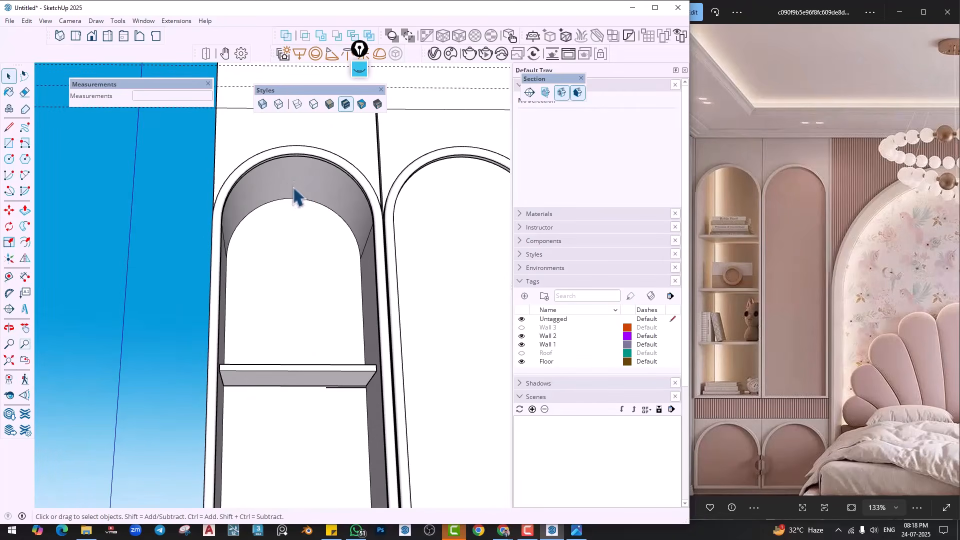
{"action": "scroll", "coordinate": [337, 253], "scroll_direction": "down", "scroll_amount": 5}
{"action": "middle_click_drag", "start_coordinate": [336, 253], "coordinate": [326, 270]}
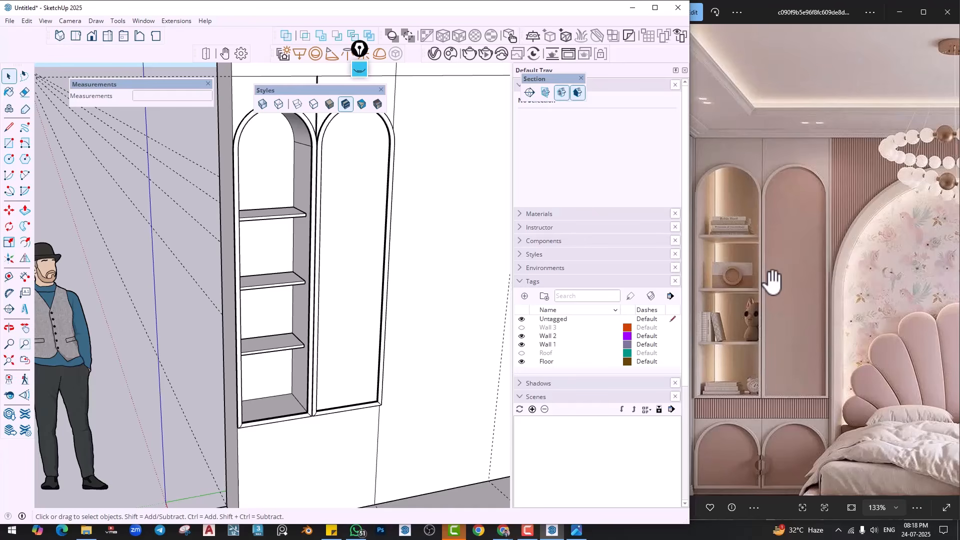
{"action": "scroll", "coordinate": [485, 255], "scroll_direction": "down", "scroll_amount": 2}
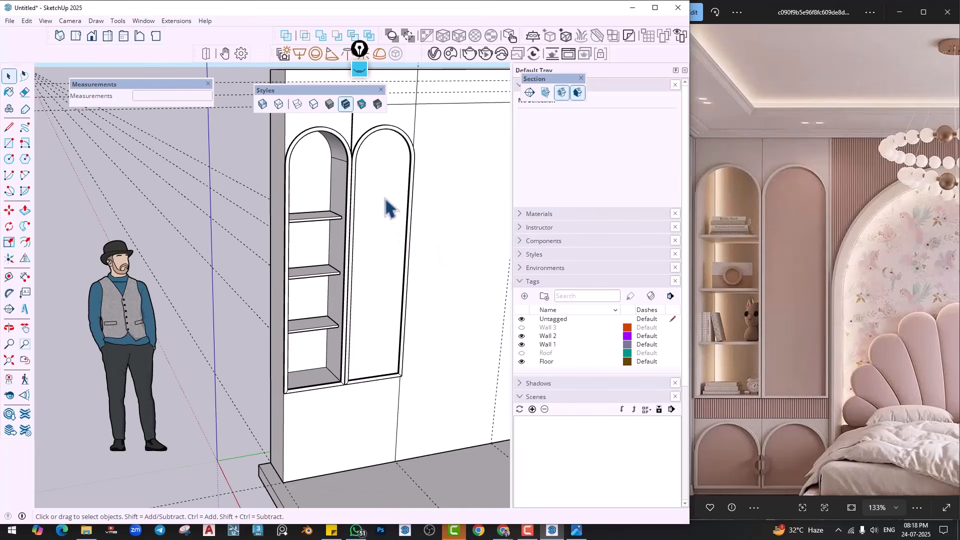
{"action": "mouse_move", "coordinate": [385, 197]}
{"action": "middle_mouse_down"}
{"action": "mouse_move", "coordinate": [351, 197]}
{"action": "mouse_move", "coordinate": [334, 142]}
{"action": "middle_mouse_up"}
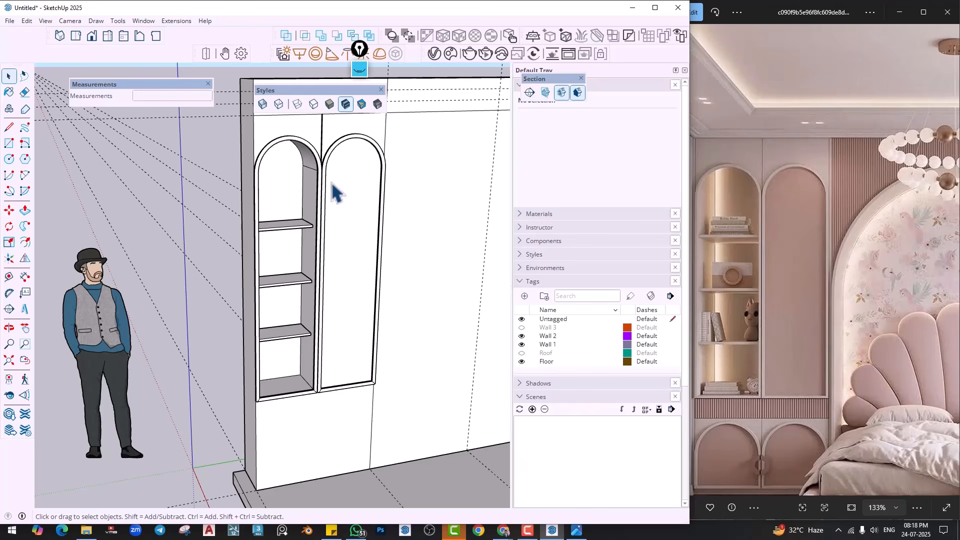
{"action": "middle_click_drag", "start_coordinate": [325, 262], "coordinate": [323, 186], "text": "shift"}
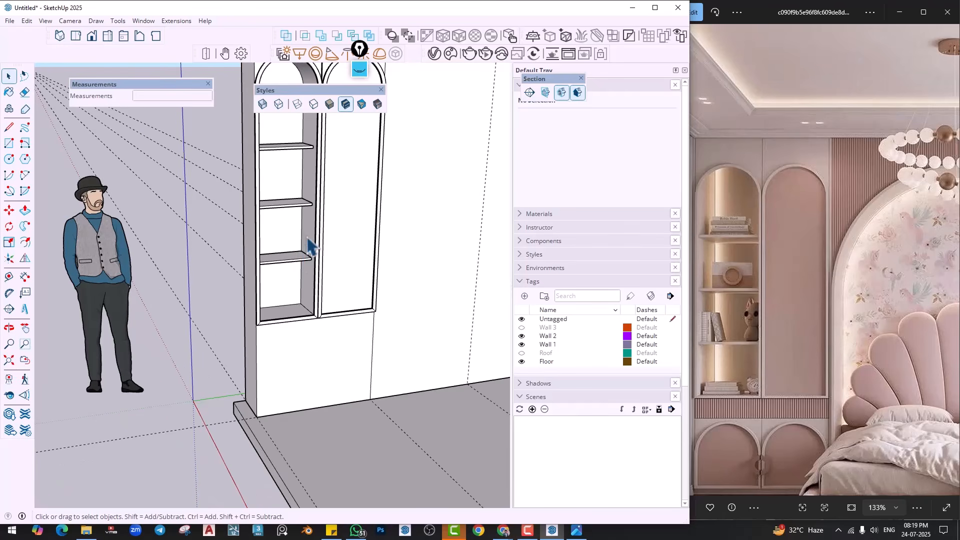
{"action": "scroll", "coordinate": [281, 358], "scroll_direction": "up", "scroll_amount": 3}
{"action": "middle_click_drag", "start_coordinate": [281, 358], "coordinate": [353, 191]}
{"action": "scroll", "coordinate": [343, 292], "scroll_direction": "up", "scroll_amount": 3}
{"action": "middle_click_drag", "start_coordinate": [364, 299], "coordinate": [357, 220], "text": "shift"}
{"action": "scroll", "coordinate": [341, 233], "scroll_direction": "up", "scroll_amount": 1}
{"action": "scroll", "coordinate": [346, 221], "scroll_direction": "down", "scroll_amount": 2}
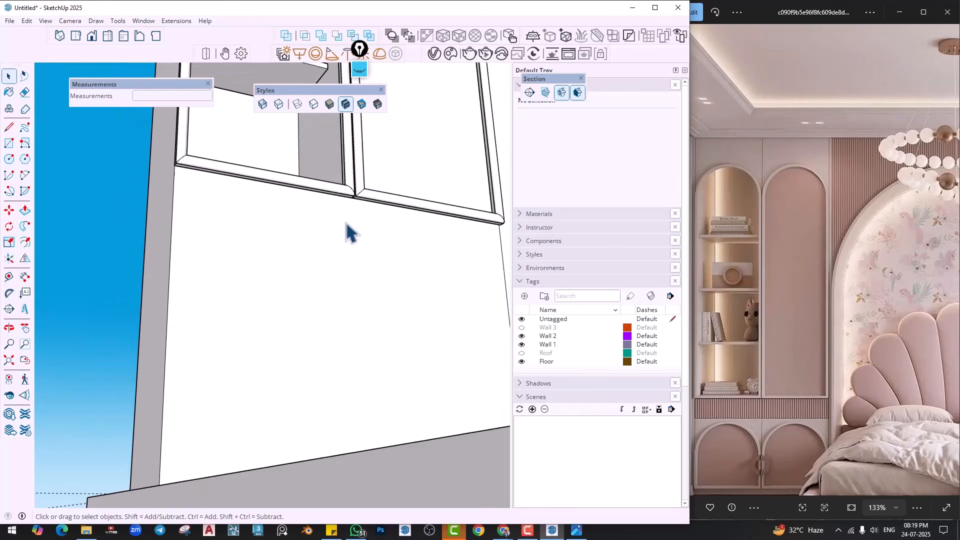
Delete the arched frame groups around the plain panel and around the shelf niche
{"action": "left_click", "coordinate": [363, 191]}
{"action": "key", "text": "Delete"}
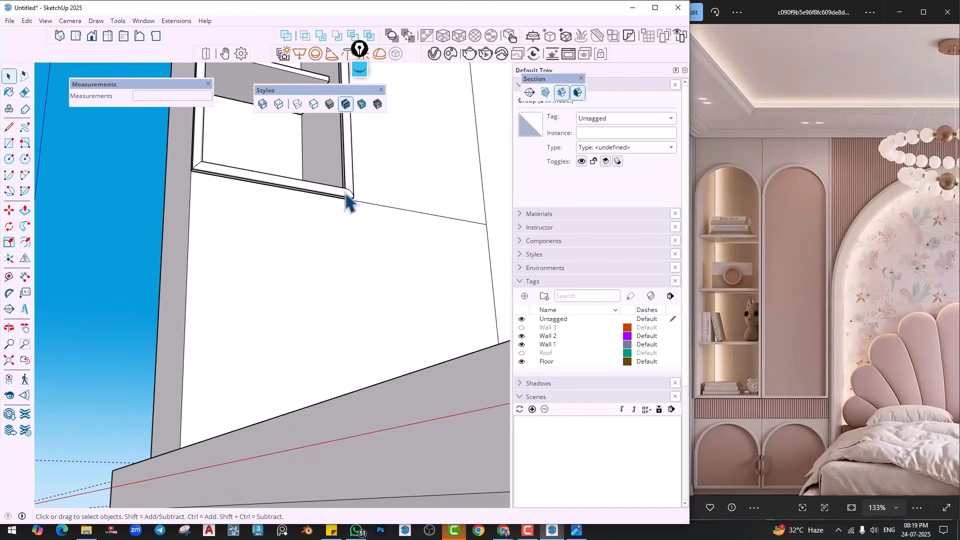
{"action": "left_click", "coordinate": [345, 192]}
{"action": "key", "text": "Delete"}
{"action": "middle_click_drag", "start_coordinate": [344, 202], "coordinate": [464, 384]}
{"action": "scroll", "coordinate": [351, 222], "scroll_direction": "up", "scroll_amount": 2}
{"action": "left_click", "coordinate": [352, 207]}
{"action": "scroll", "coordinate": [359, 235], "scroll_direction": "down", "scroll_amount": 2}
{"action": "left_click", "coordinate": [100, 345]}
{"action": "middle_click_drag", "start_coordinate": [326, 320], "coordinate": [311, 232]}
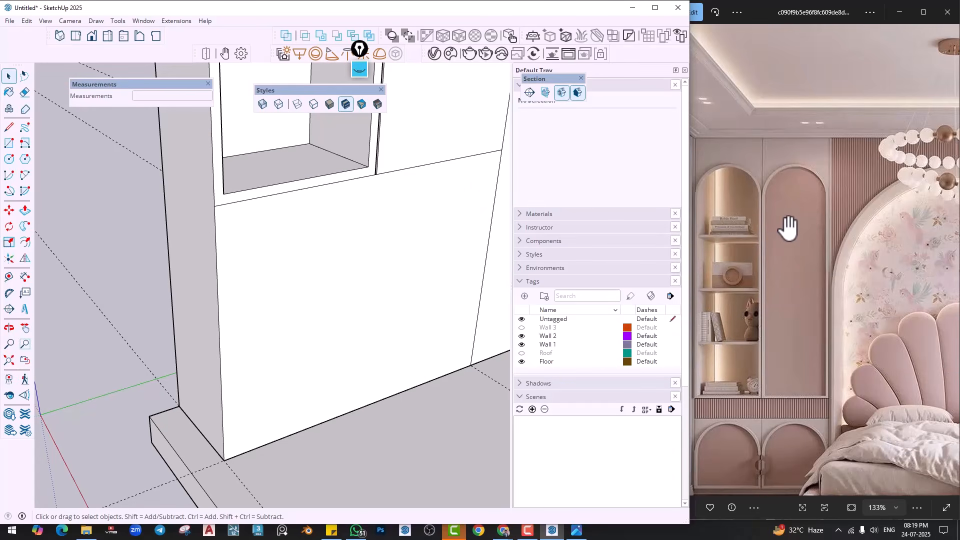
Examine the fluted band and arched lower cabinets in the reference image against the blank wall area below the niche
{"action": "scroll", "coordinate": [447, 245], "scroll_direction": "down", "scroll_amount": 2}
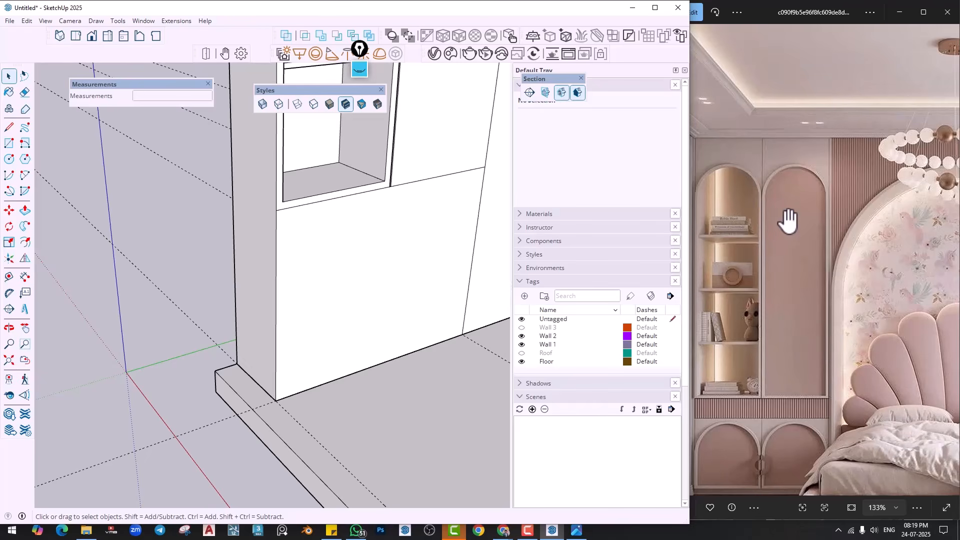
{"action": "scroll", "coordinate": [778, 349], "scroll_direction": "up", "scroll_amount": 2}
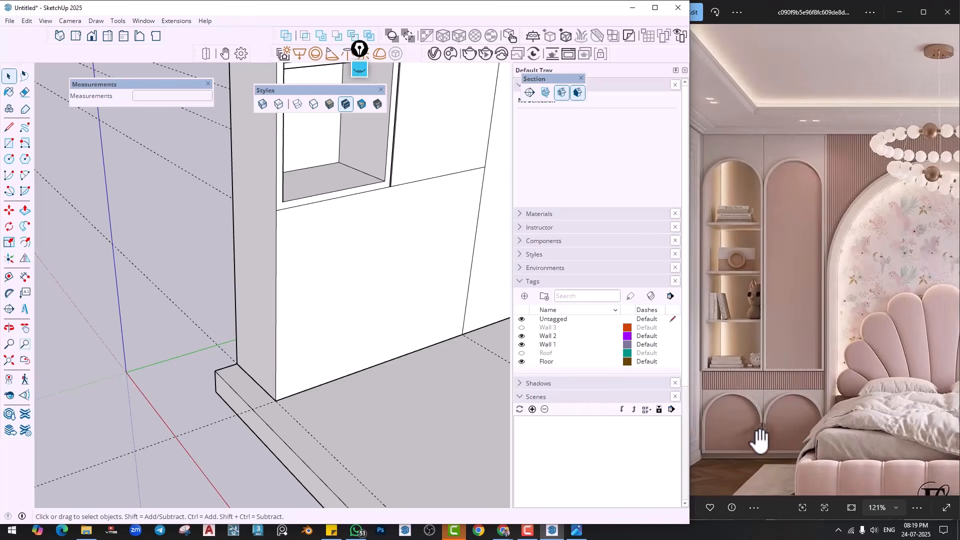
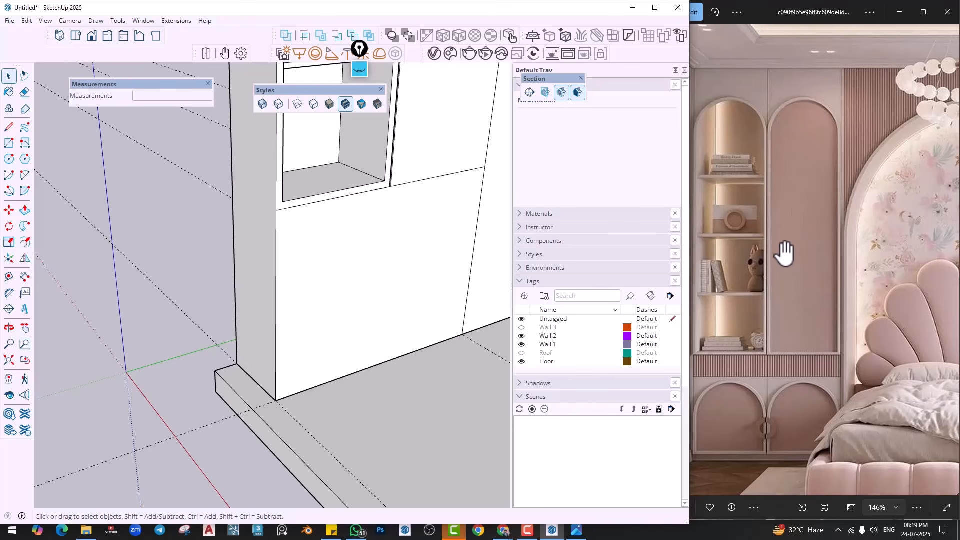
{"action": "mouse_move", "coordinate": [304, 256]}
{"action": "middle_mouse_down"}
{"action": "mouse_move", "coordinate": [334, 274]}
{"action": "mouse_move", "coordinate": [310, 232]}
{"action": "mouse_move", "coordinate": [261, 260]}
{"action": "mouse_move", "coordinate": [288, 258]}
{"action": "middle_mouse_up"}
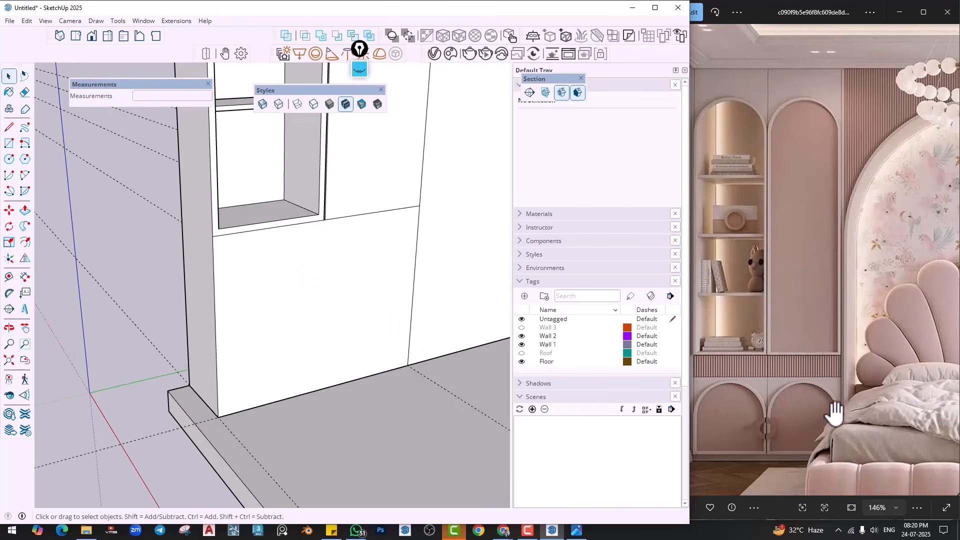
{"action": "middle_click_drag", "start_coordinate": [360, 306], "coordinate": [343, 319], "text": "shift"}
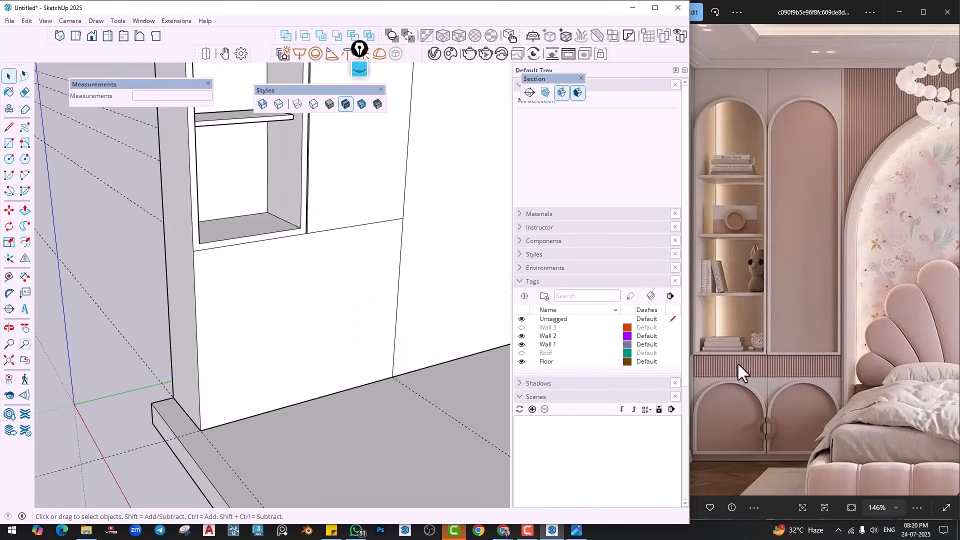
{"action": "middle_click_drag", "start_coordinate": [208, 337], "coordinate": [298, 306]}
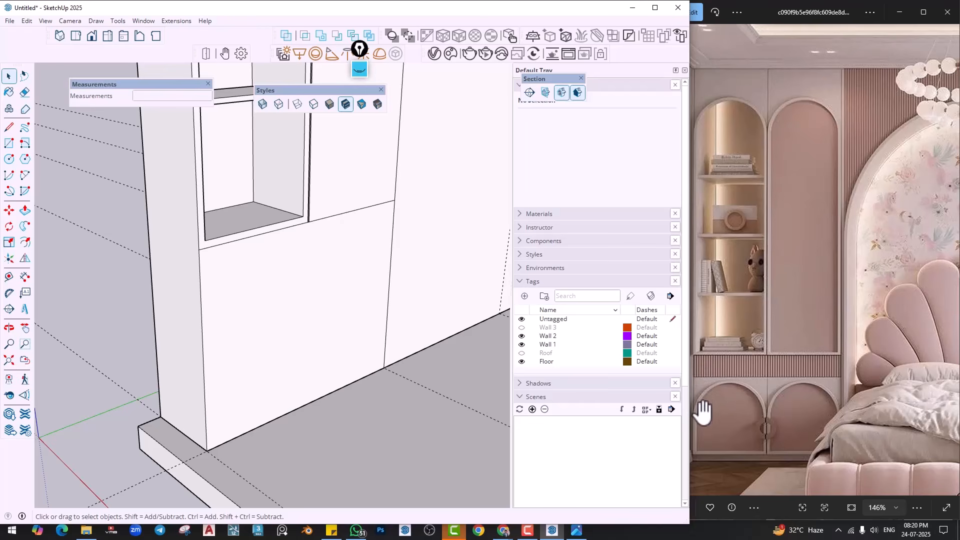
{"action": "mouse_move", "coordinate": [254, 278]}
{"action": "middle_mouse_down"}
{"action": "mouse_move", "coordinate": [250, 266]}
{"action": "mouse_move", "coordinate": [296, 304]}
{"action": "middle_mouse_up"}
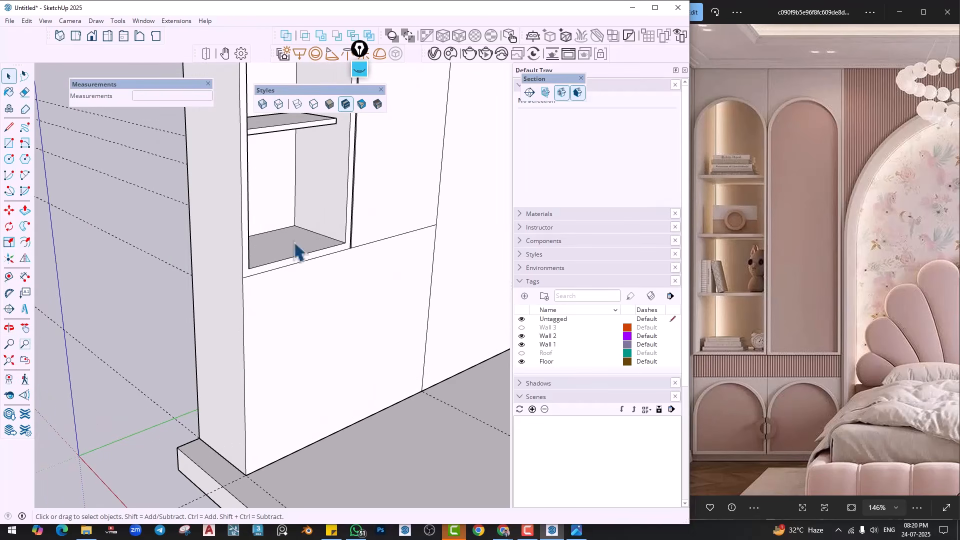
{"action": "scroll", "coordinate": [257, 270], "scroll_direction": "down", "scroll_amount": 2}
{"action": "left_click", "coordinate": [233, 306]}
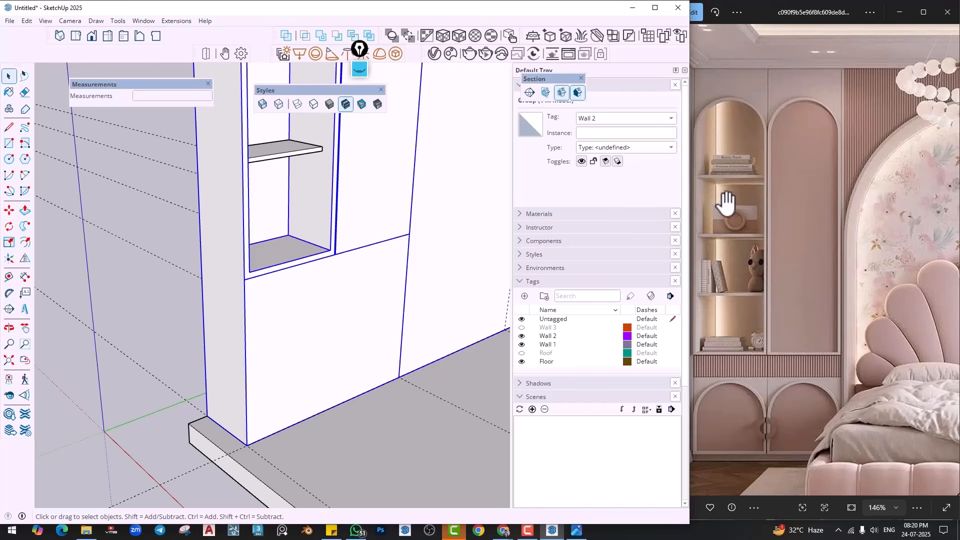
{"action": "left_click_drag", "start_coordinate": [728, 204], "coordinate": [785, 205]}
{"action": "scroll", "coordinate": [744, 183], "scroll_direction": "up", "scroll_amount": 2}
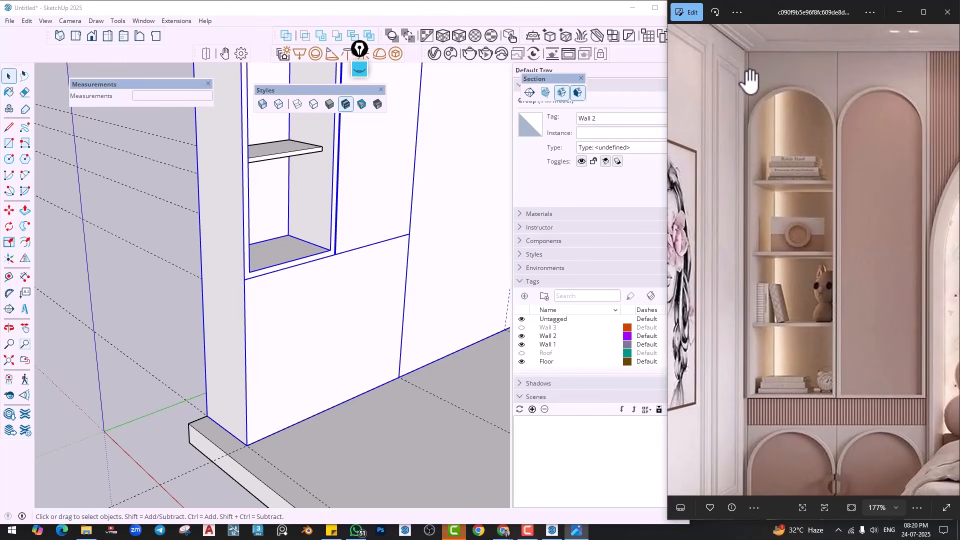
{"action": "left_click_drag", "start_coordinate": [795, 428], "coordinate": [784, 274]}
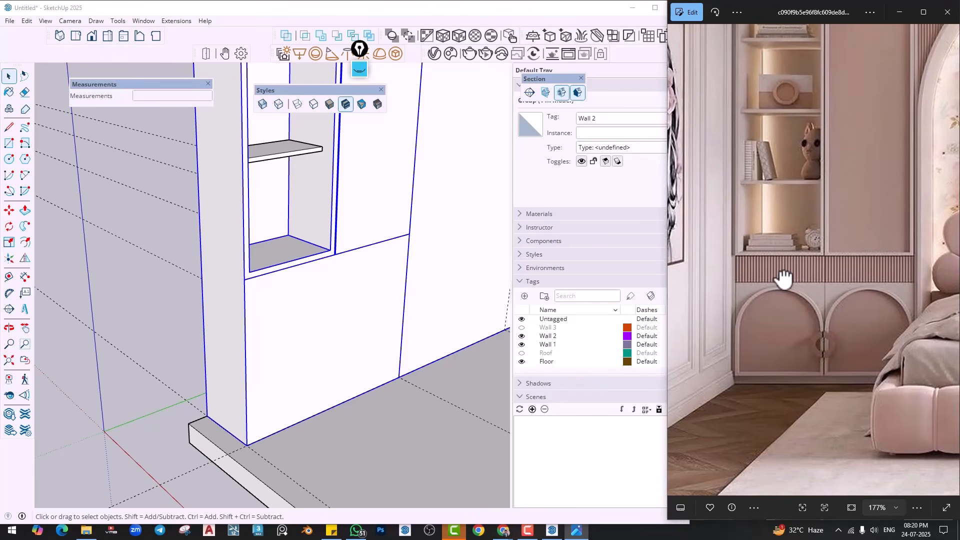
{"action": "scroll", "coordinate": [240, 270], "scroll_direction": "down", "scroll_amount": 1}
Open the Wall 2 group and extrude its narrow end face outward by 1" as a new section with Push/Pull
{"action": "double_click", "coordinate": [239, 290]}
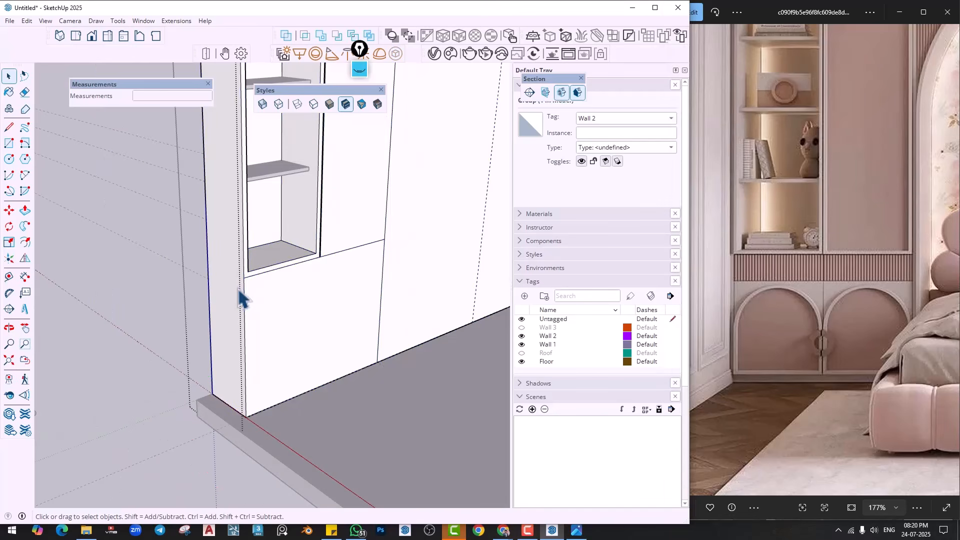
{"action": "key", "text": "p"}
{"action": "left_click", "coordinate": [227, 300]}
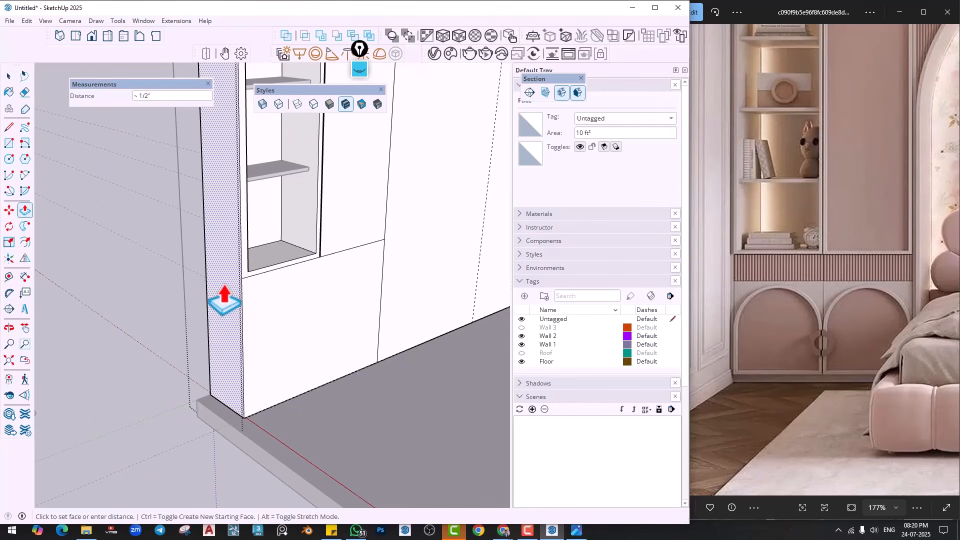
{"action": "key", "text": "ctrl"}
{"action": "key", "text": "Return"}
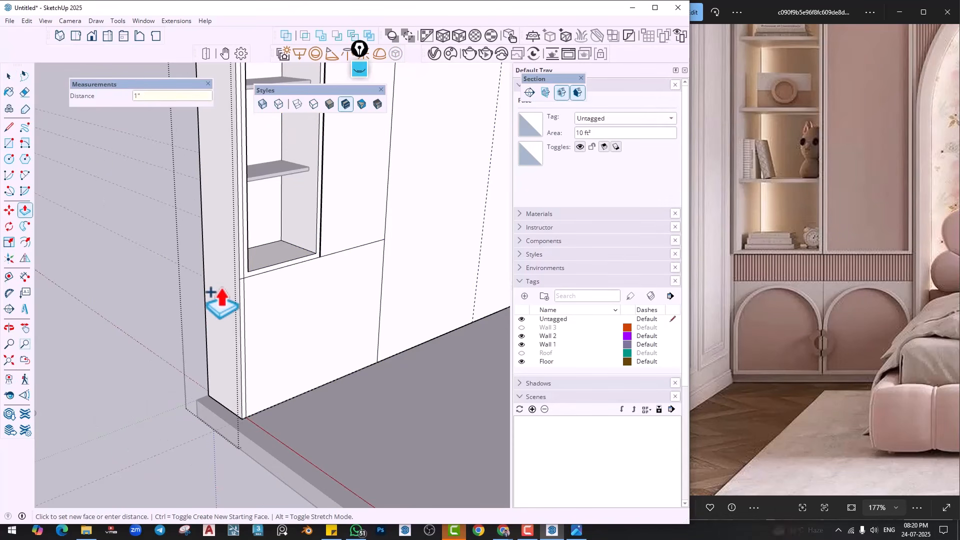
{"action": "key", "text": "space"}
{"action": "scroll", "coordinate": [120, 386], "scroll_direction": "down", "scroll_amount": 2}
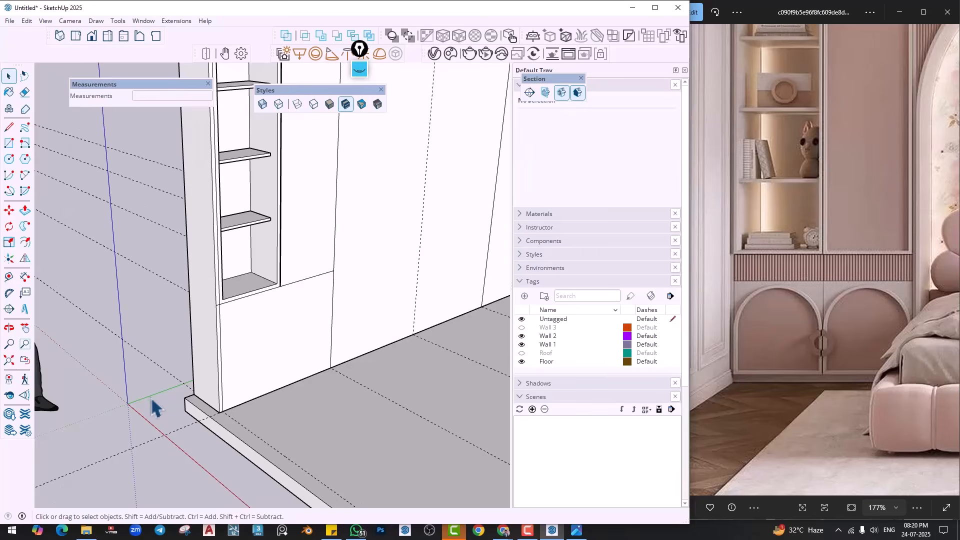
{"action": "scroll", "coordinate": [155, 407], "scroll_direction": "down", "scroll_amount": 1}
Show the Wall 3 tag and move the Wall 3 group outward along the green axis to meet the extended end of Wall 2
{"action": "left_click", "coordinate": [522, 327]}
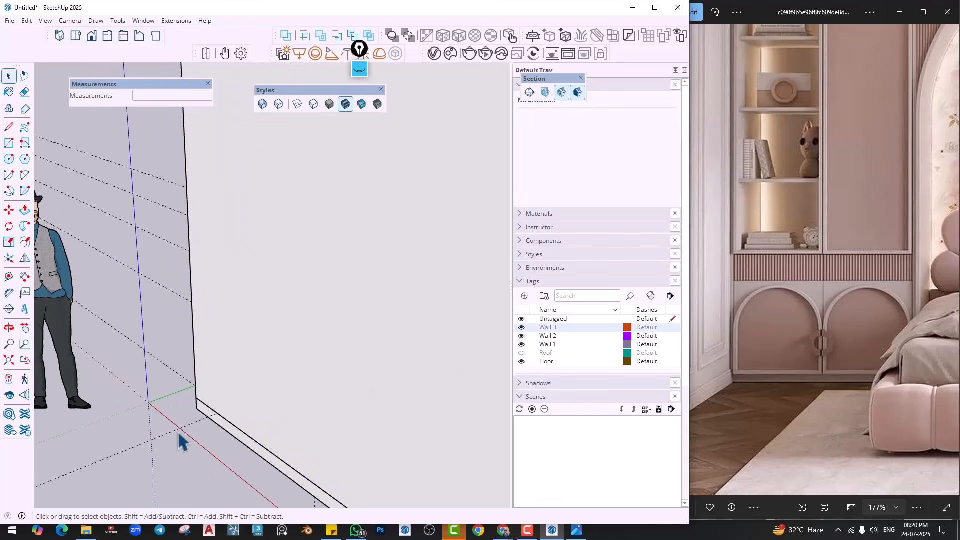
{"action": "left_click", "coordinate": [215, 401]}
{"action": "key", "text": "m"}
{"action": "left_click", "coordinate": [195, 398]}
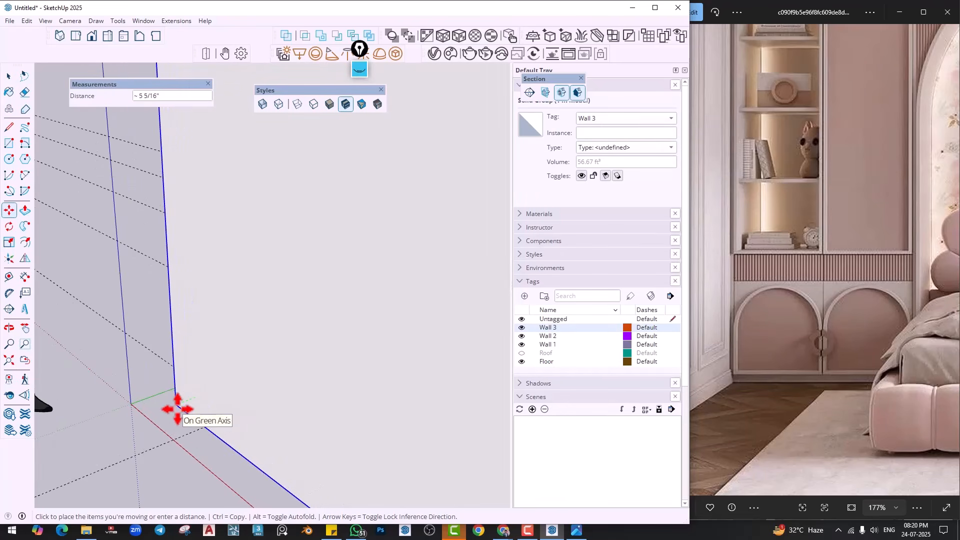
{"action": "left_click", "coordinate": [178, 409]}
{"action": "key", "text": "space"}
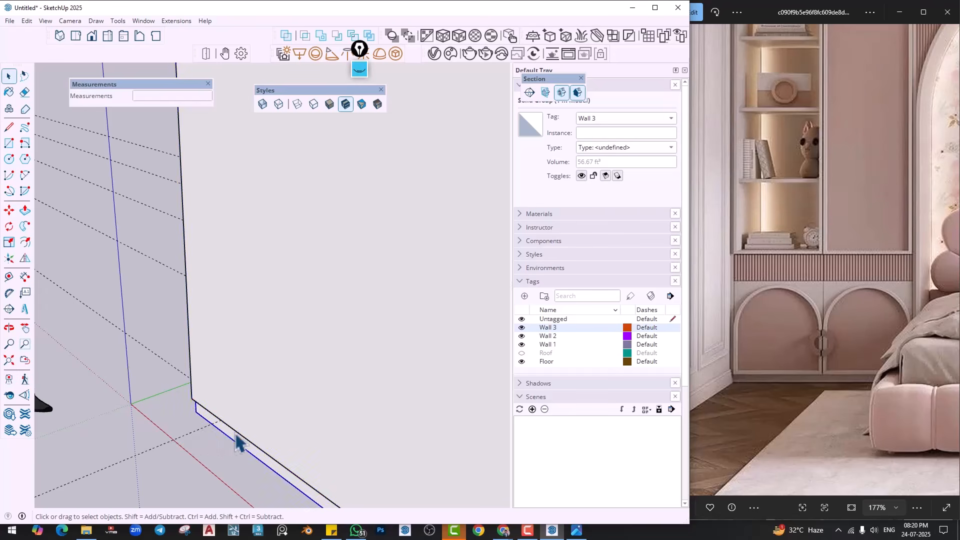
Extend the floor slab's side face to the edge of Wall 3 with Push/Pull and hide the Wall 3 tag
{"action": "key", "text": "p"}
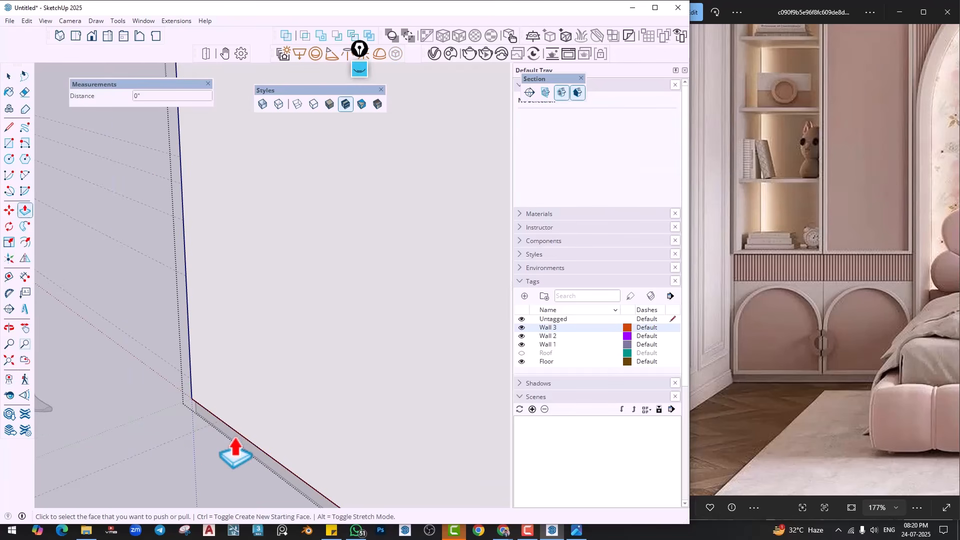
{"action": "key", "text": "space"}
{"action": "left_click", "coordinate": [235, 440]}
{"action": "key", "text": "p"}
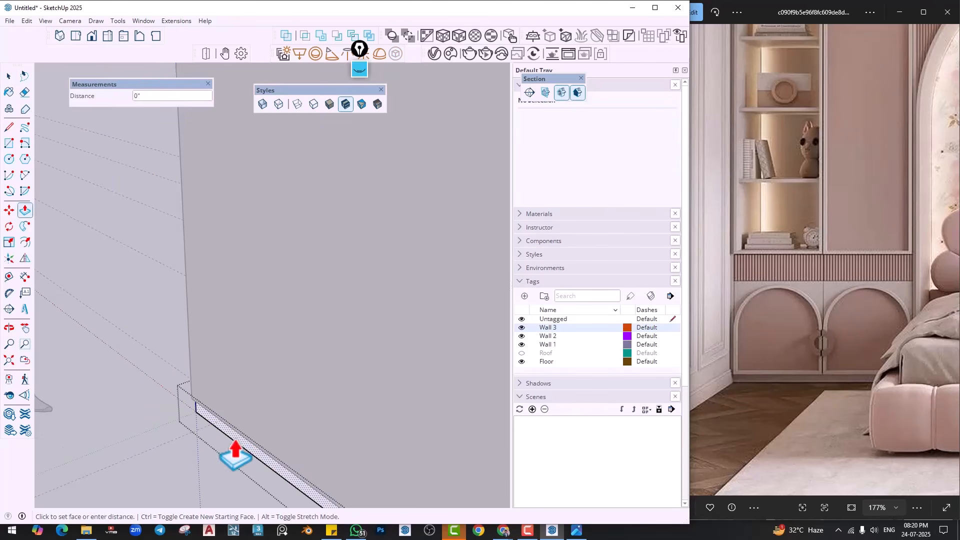
{"action": "left_click", "coordinate": [235, 440]}
{"action": "left_click", "coordinate": [259, 414]}
{"action": "key", "text": "space"}
{"action": "left_click", "coordinate": [142, 357]}
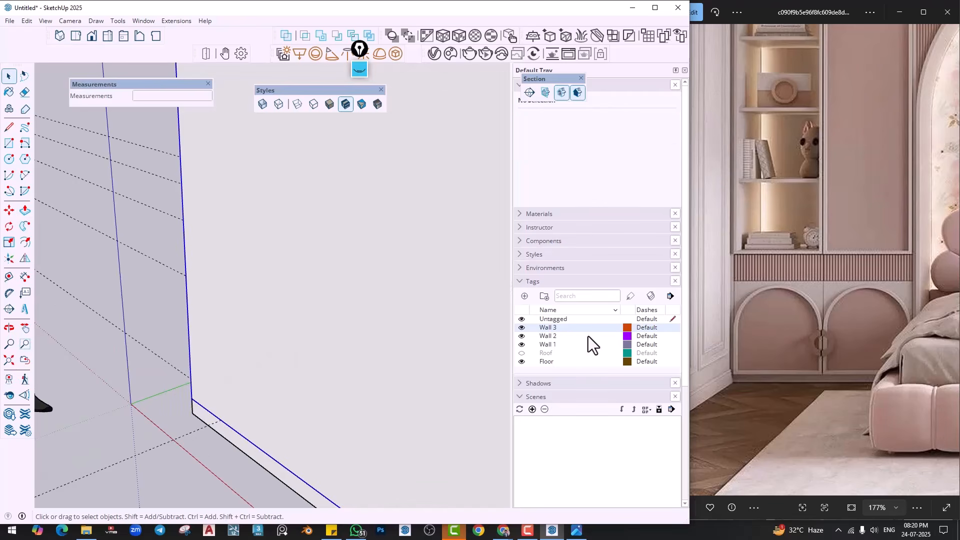
{"action": "left_click", "coordinate": [522, 328]}
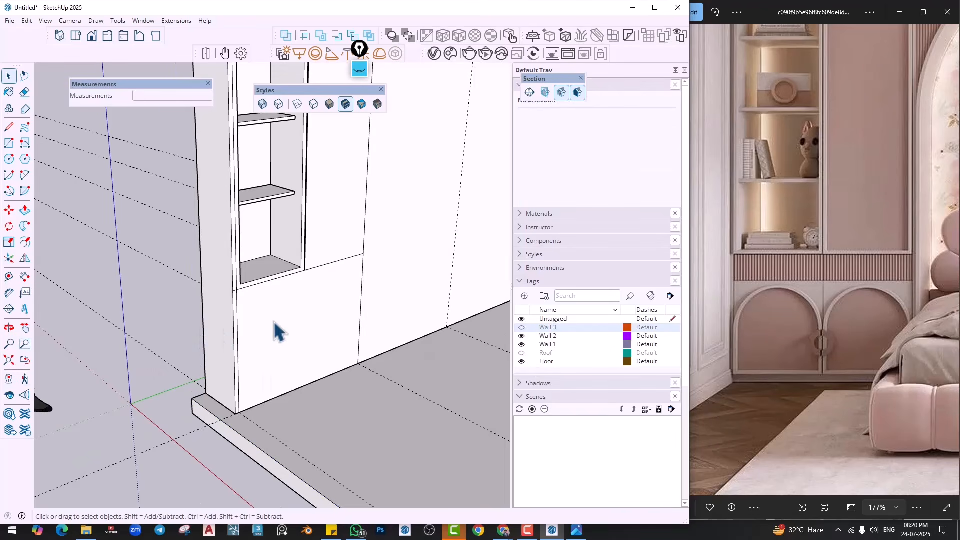
Erase the leftover seam line beside the shelf niche where the wall was extended
{"action": "scroll", "coordinate": [238, 379], "scroll_direction": "up", "scroll_amount": 6}
{"action": "key", "text": "e"}
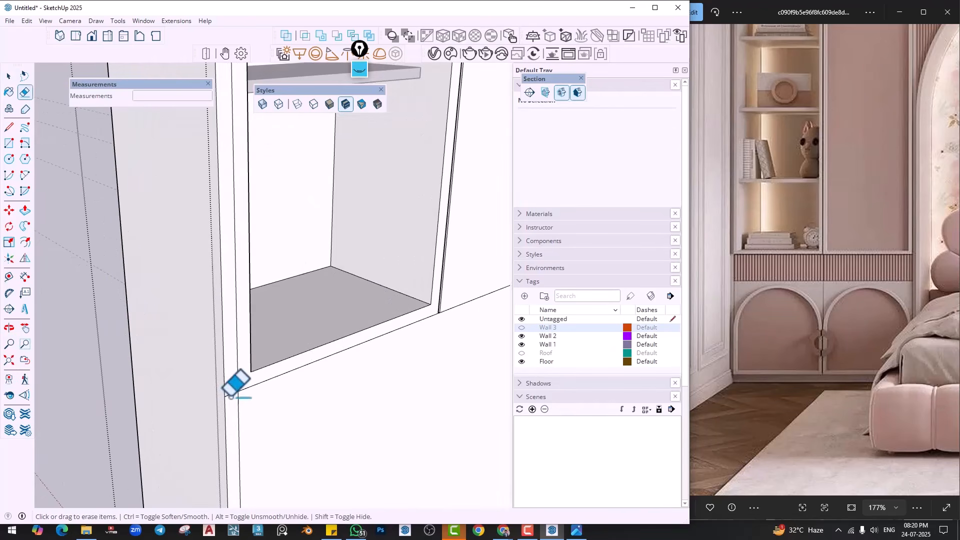
{"action": "scroll", "coordinate": [235, 398], "scroll_direction": "down", "scroll_amount": 4}
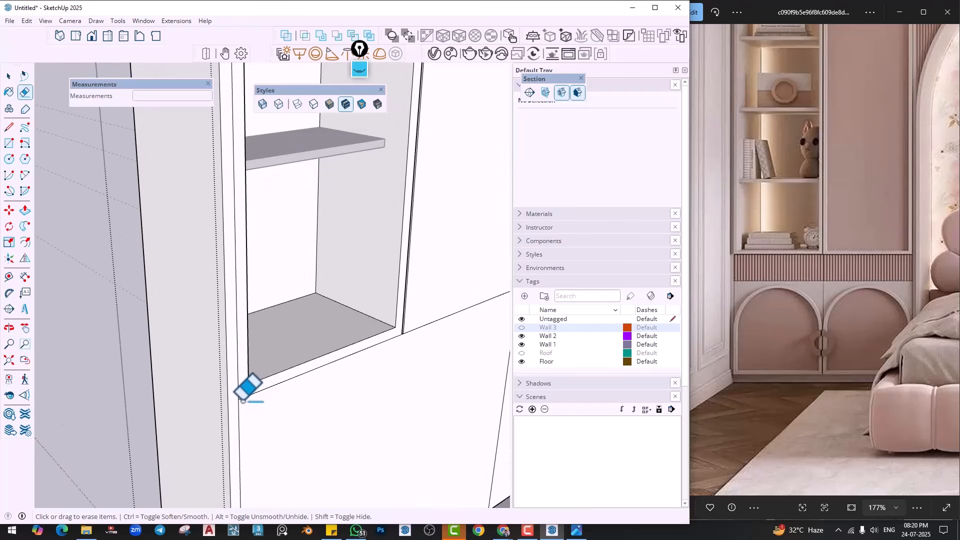
{"action": "scroll", "coordinate": [243, 400], "scroll_direction": "down", "scroll_amount": 5}
{"action": "middle_click_drag", "start_coordinate": [317, 450], "coordinate": [294, 345]}
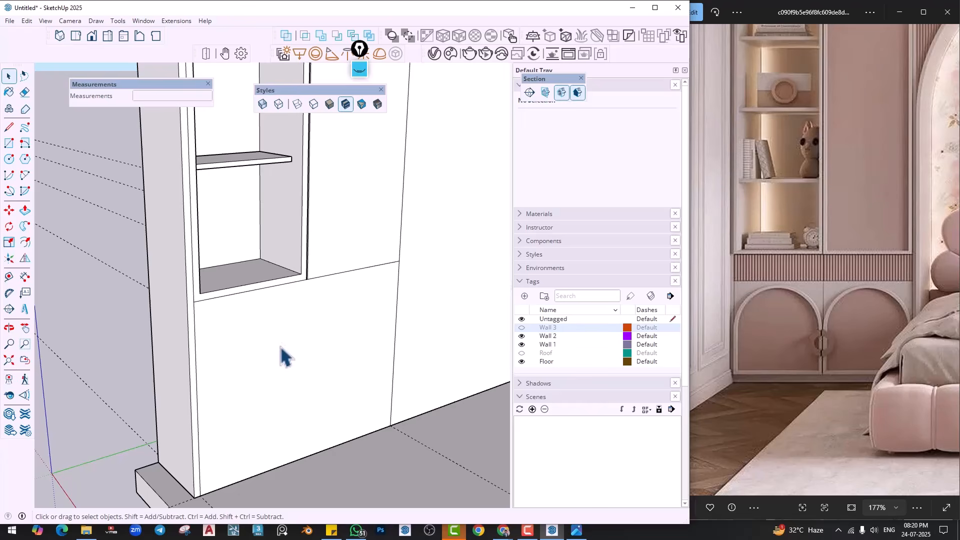
Open the Wall 2 group and offset the outline of the cabinet face below the niche slightly inward
{"action": "left_click", "coordinate": [283, 346]}
{"action": "double_click", "coordinate": [263, 347]}
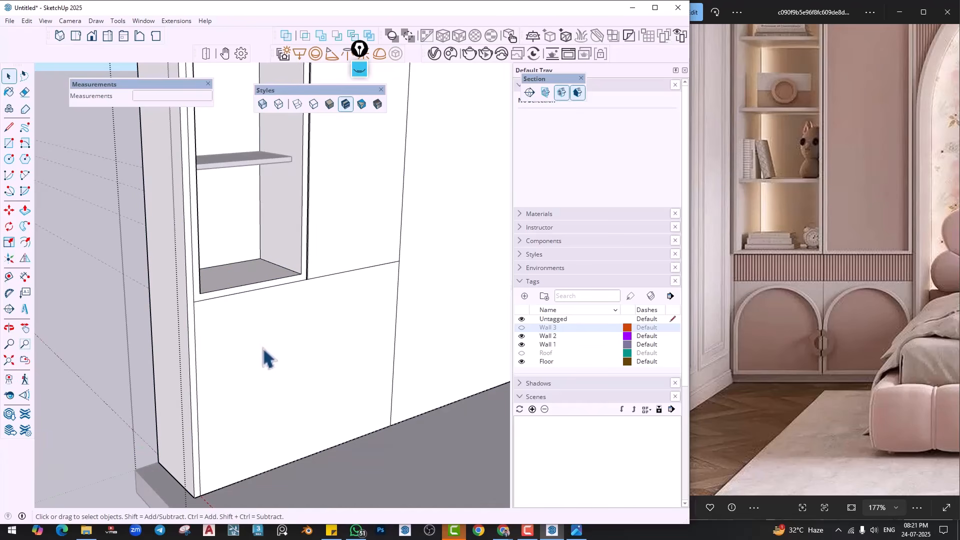
{"action": "left_click", "coordinate": [25, 242]}
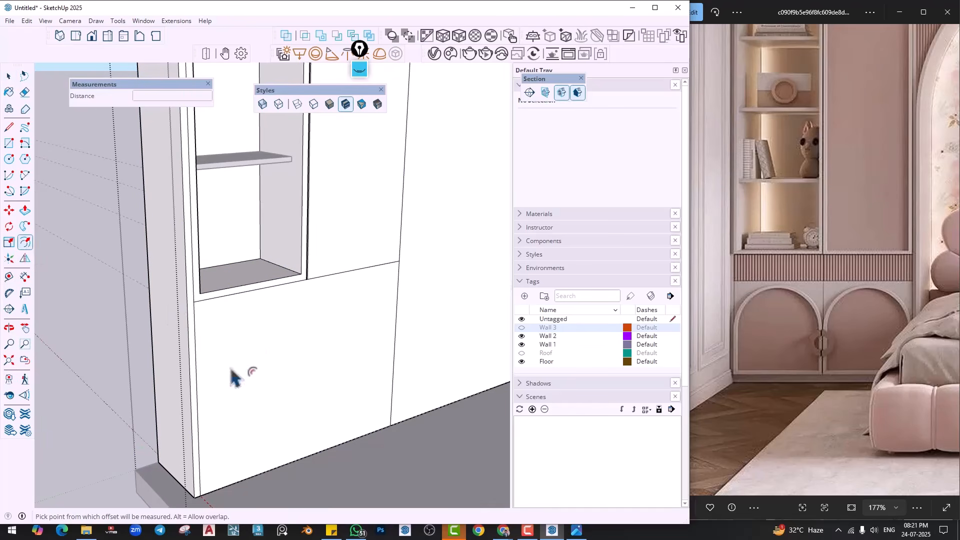
{"action": "left_click", "coordinate": [207, 365]}
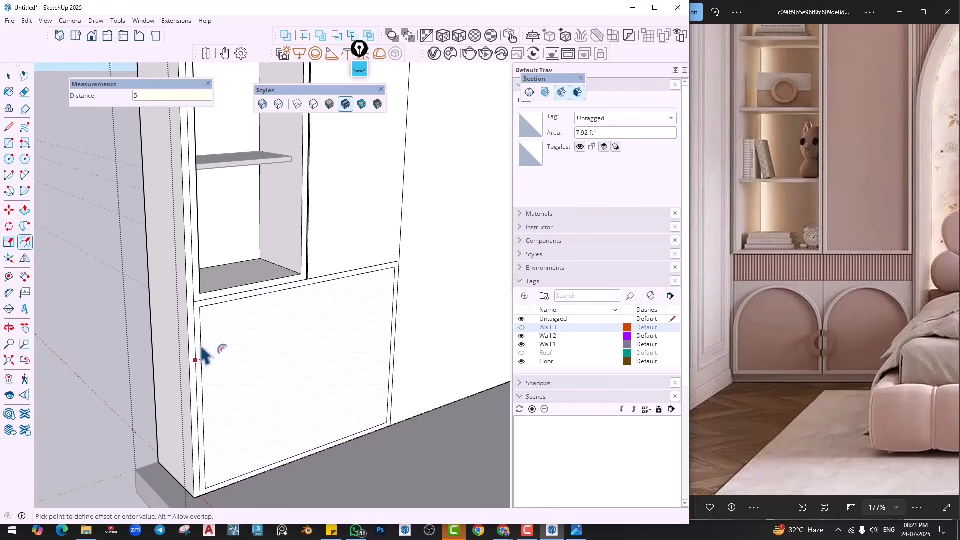
{"action": "key", "text": "Return"}
{"action": "key", "text": "space"}
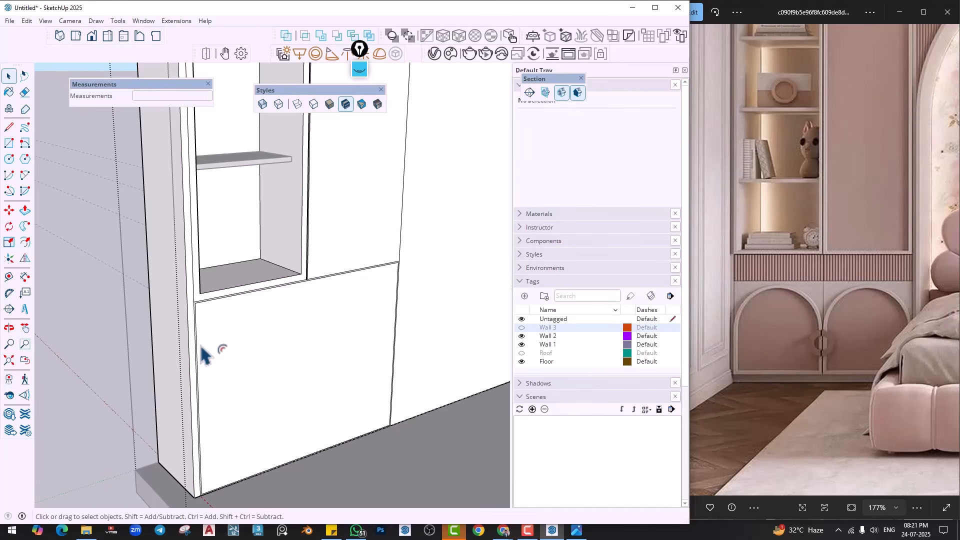
Recess the thin border around the lower cabinet face with Push/Pull to form a shadow gap
{"action": "scroll", "coordinate": [202, 340], "scroll_direction": "up", "scroll_amount": 2}
{"action": "scroll", "coordinate": [202, 335], "scroll_direction": "up", "scroll_amount": 2}
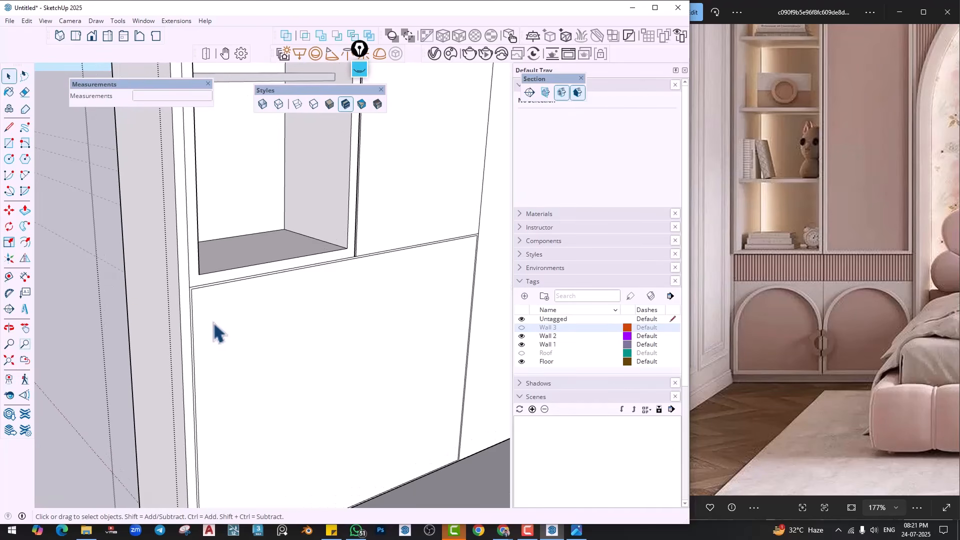
{"action": "scroll", "coordinate": [207, 315], "scroll_direction": "up", "scroll_amount": 2}
{"action": "key", "text": "p"}
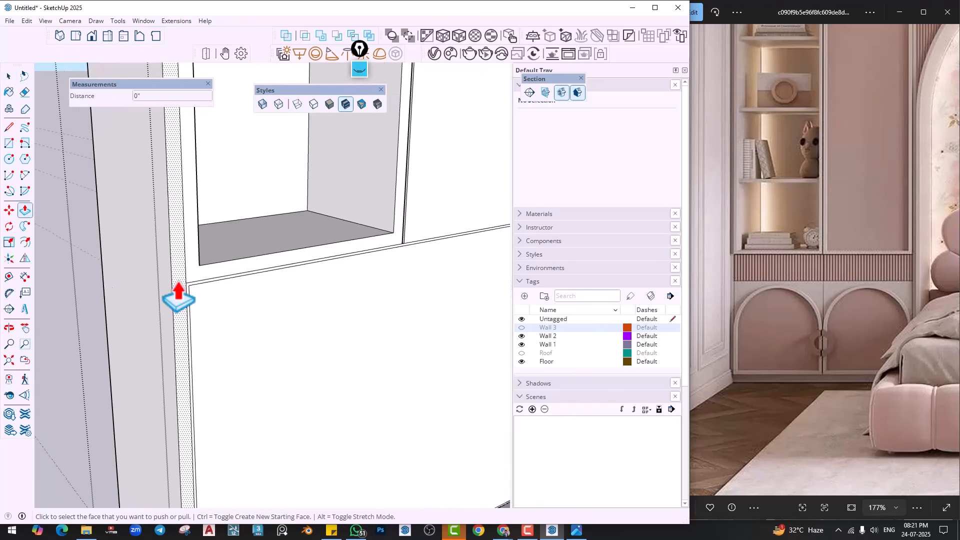
{"action": "scroll", "coordinate": [182, 308], "scroll_direction": "up", "scroll_amount": 2}
{"action": "left_click", "coordinate": [186, 311]}
{"action": "left_click", "coordinate": [182, 311]}
{"action": "key", "text": "space"}
{"action": "scroll", "coordinate": [248, 344], "scroll_direction": "down", "scroll_amount": 5}
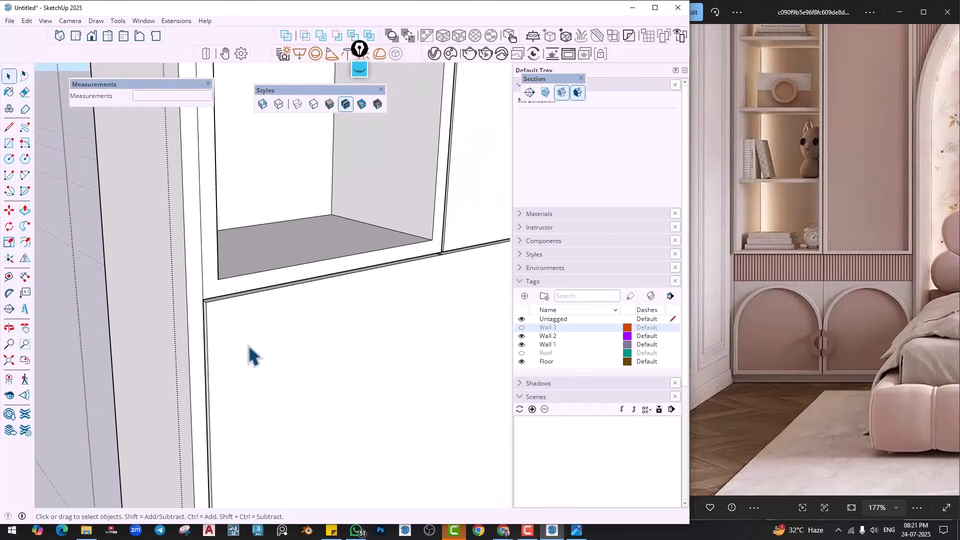
Draw a vertical line from the niche's side divider down to the cabinet's bottom edge, splitting the front into two doors
{"action": "middle_click_drag", "start_coordinate": [334, 370], "coordinate": [307, 340]}
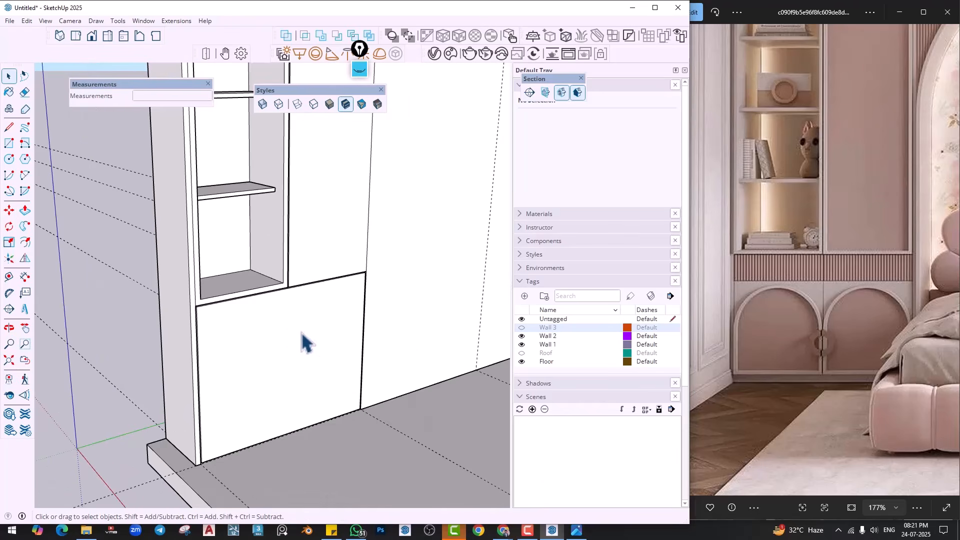
{"action": "left_click", "coordinate": [295, 329]}
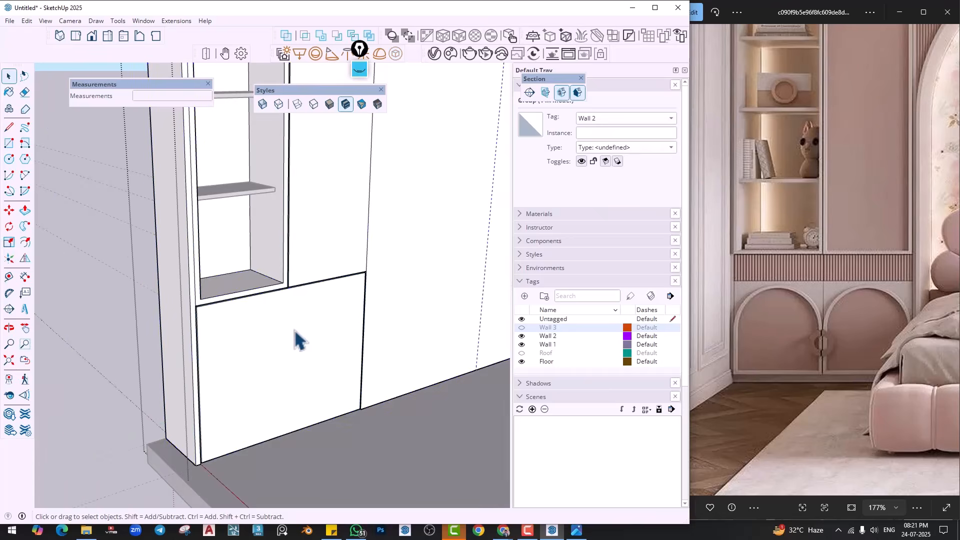
{"action": "scroll", "coordinate": [294, 329], "scroll_direction": "up", "scroll_amount": 3}
{"action": "key", "text": "l"}
{"action": "scroll", "coordinate": [288, 268], "scroll_direction": "up", "scroll_amount": 4}
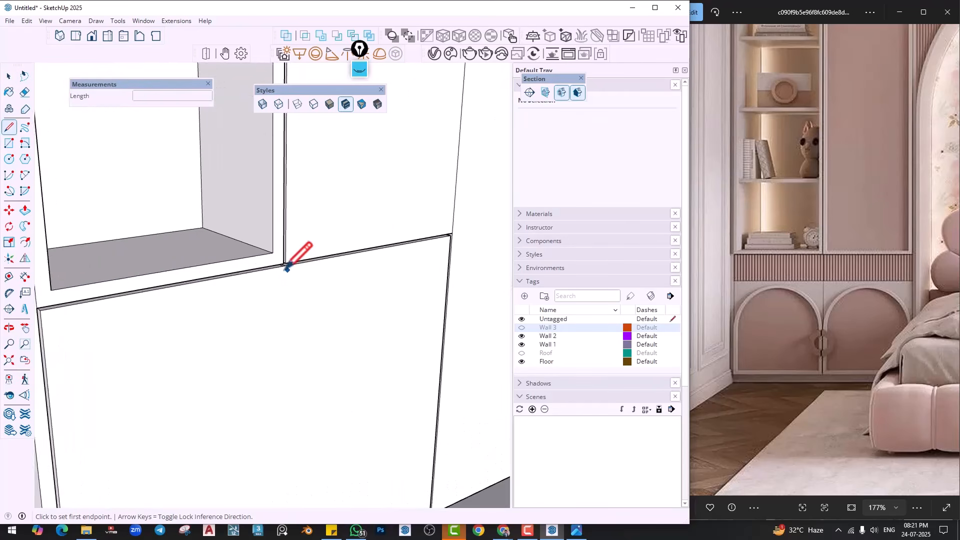
{"action": "scroll", "coordinate": [279, 265], "scroll_direction": "up", "scroll_amount": 2}
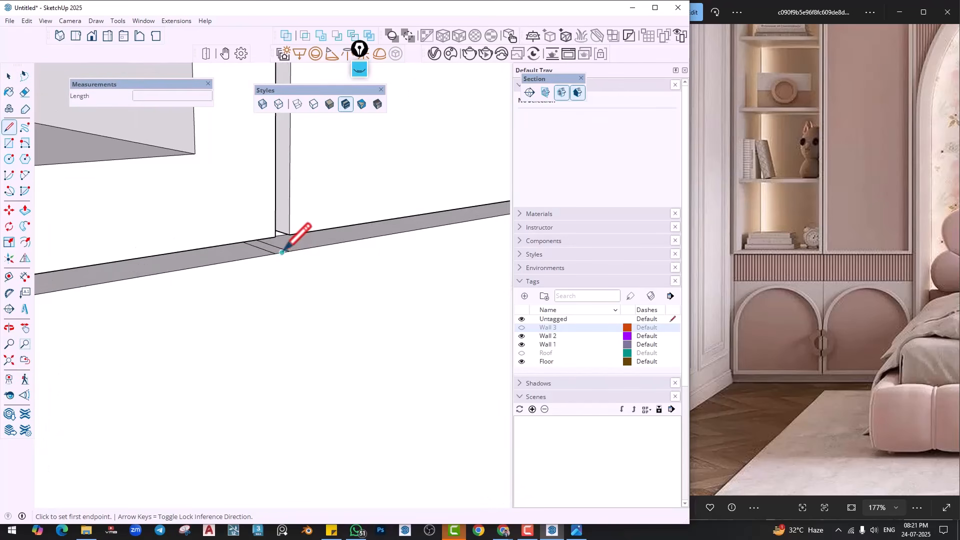
{"action": "left_click", "coordinate": [289, 250]}
{"action": "mouse_move", "coordinate": [306, 377]}
{"action": "middle_mouse_down"}
{"action": "mouse_move", "coordinate": [300, 403]}
{"action": "mouse_move", "coordinate": [330, 275]}
{"action": "mouse_move", "coordinate": [317, 321]}
{"action": "middle_mouse_up"}
{"action": "scroll", "coordinate": [318, 328], "scroll_direction": "down", "scroll_amount": 4}
{"action": "middle_click_drag", "start_coordinate": [325, 407], "coordinate": [339, 354]}
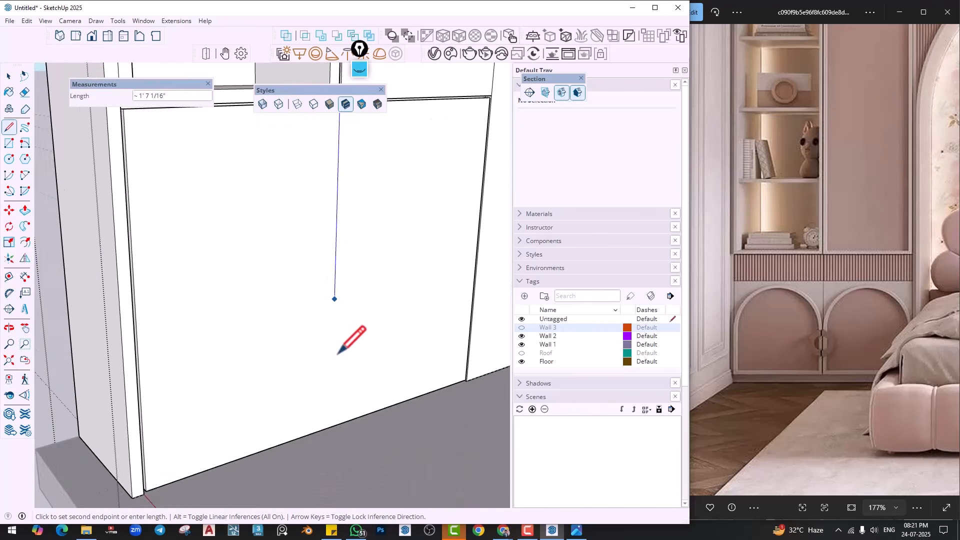
{"action": "scroll", "coordinate": [339, 353], "scroll_direction": "up", "scroll_amount": 1}
{"action": "left_click", "coordinate": [329, 441]}
{"action": "scroll", "coordinate": [328, 440], "scroll_direction": "down", "scroll_amount": 3}
{"action": "key", "text": "space"}
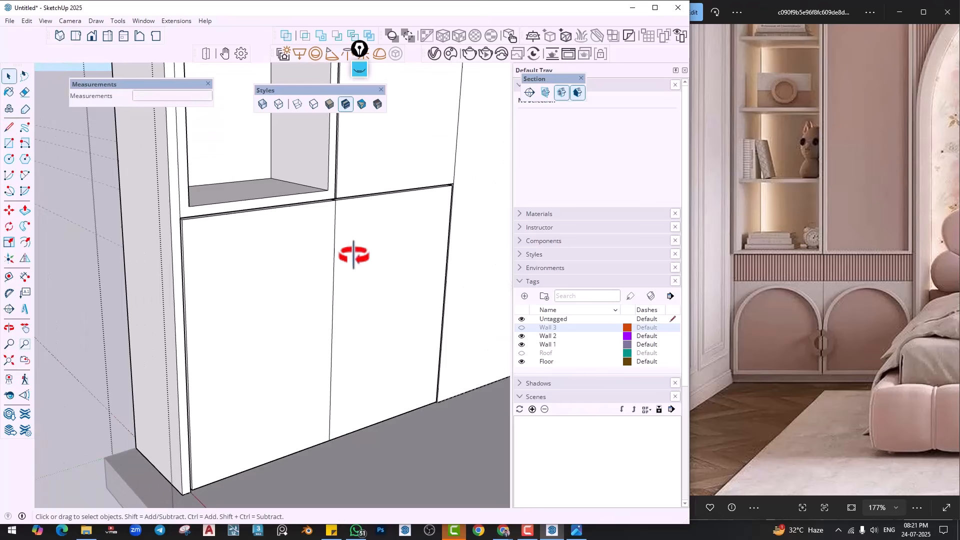
Copy the vertical dividing line to the near corner on the right side of the groove above
{"action": "middle_click_drag", "start_coordinate": [353, 255], "coordinate": [347, 290]}
{"action": "scroll", "coordinate": [337, 221], "scroll_direction": "up", "scroll_amount": 5}
{"action": "scroll", "coordinate": [332, 217], "scroll_direction": "up", "scroll_amount": 6}
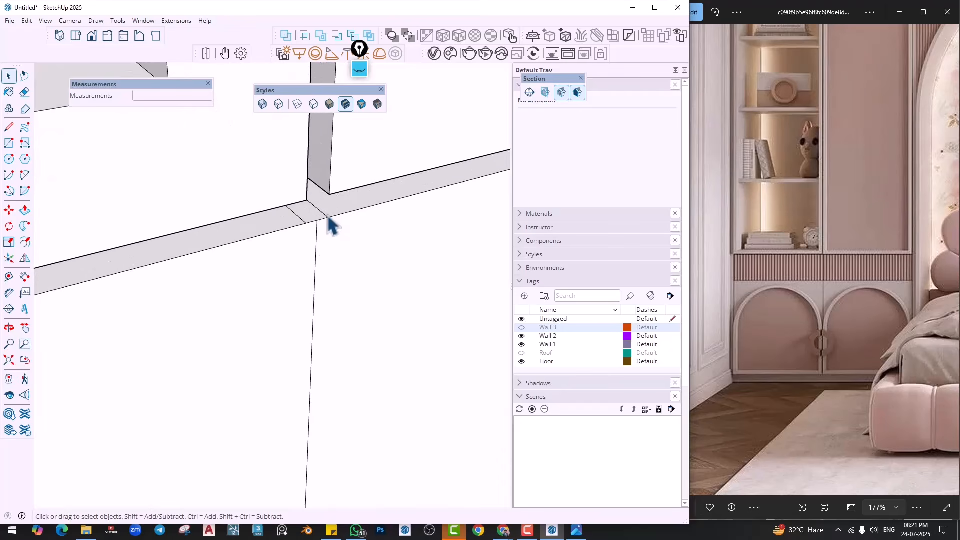
{"action": "key", "text": "m"}
{"action": "left_click", "coordinate": [309, 250]}
{"action": "key", "text": "ctrl"}
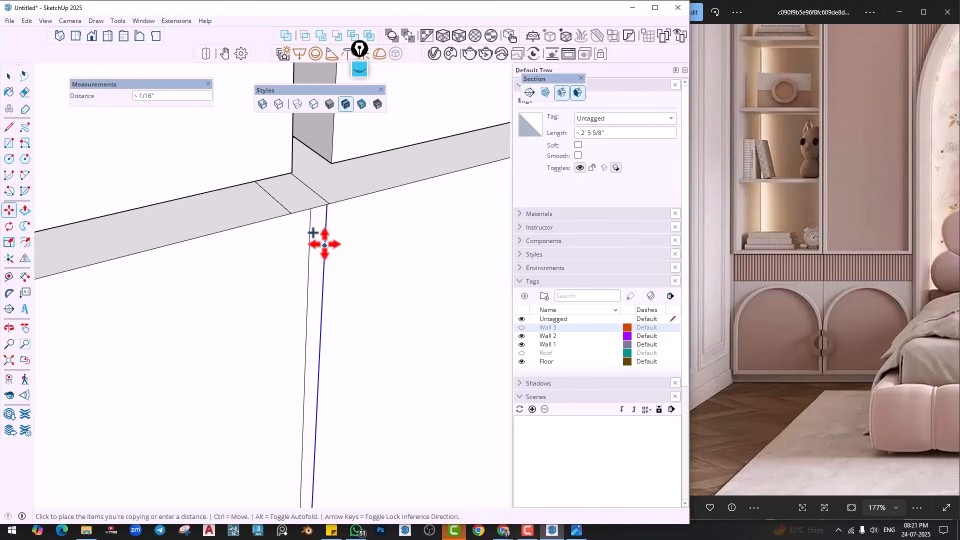
{"action": "left_click", "coordinate": [331, 208]}
{"action": "key", "text": "space"}
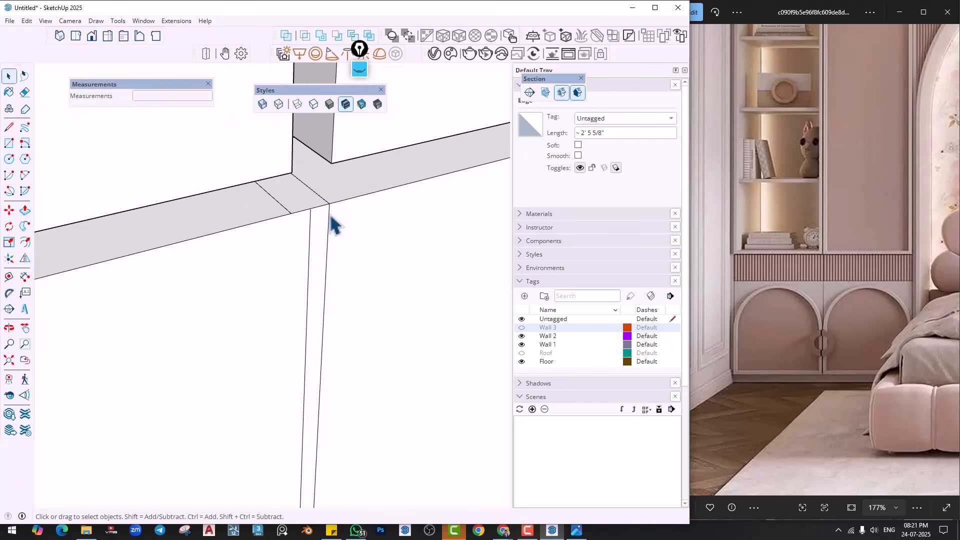
Copy the new line to the groove's opposite corner and erase the original dividing line between the two copies
{"action": "left_click", "coordinate": [328, 213]}
{"action": "key", "text": "m"}
{"action": "left_click", "coordinate": [329, 213]}
{"action": "key", "text": "ctrl"}
{"action": "left_click", "coordinate": [291, 213]}
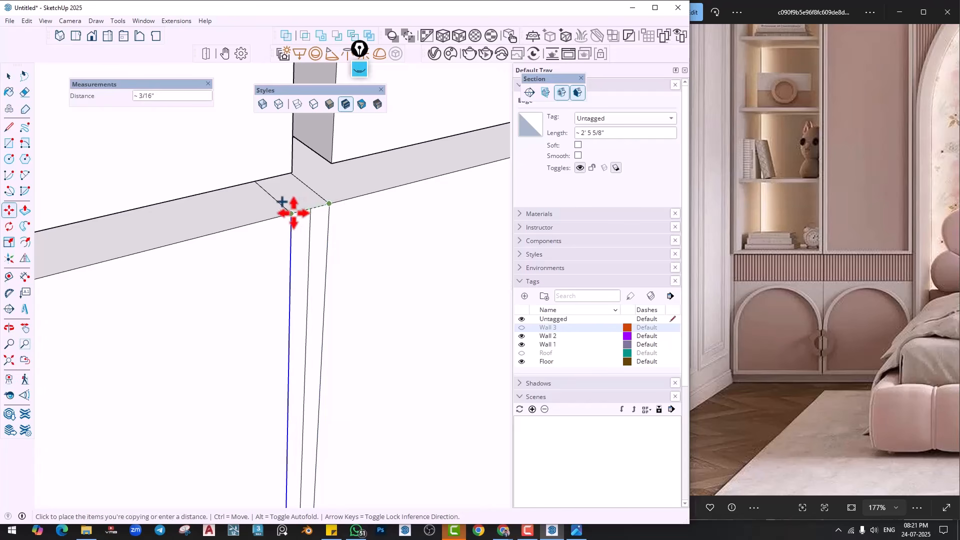
{"action": "key", "text": "e"}
{"action": "left_click", "coordinate": [309, 234]}
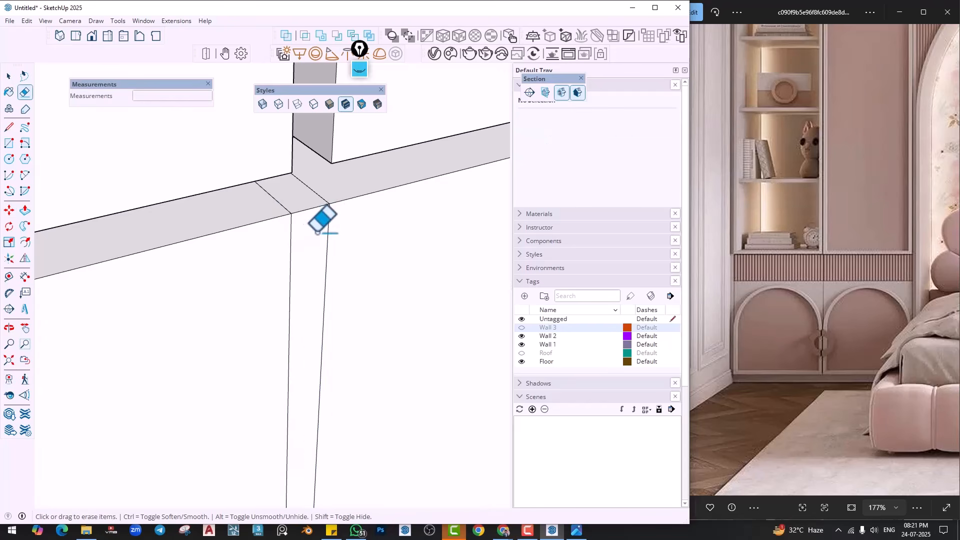
Push the narrow strip between the two doors inward to form a gap matching the surrounding groove
{"action": "scroll", "coordinate": [313, 235], "scroll_direction": "down", "scroll_amount": 4}
{"action": "key", "text": "p"}
{"action": "left_click", "coordinate": [319, 265]}
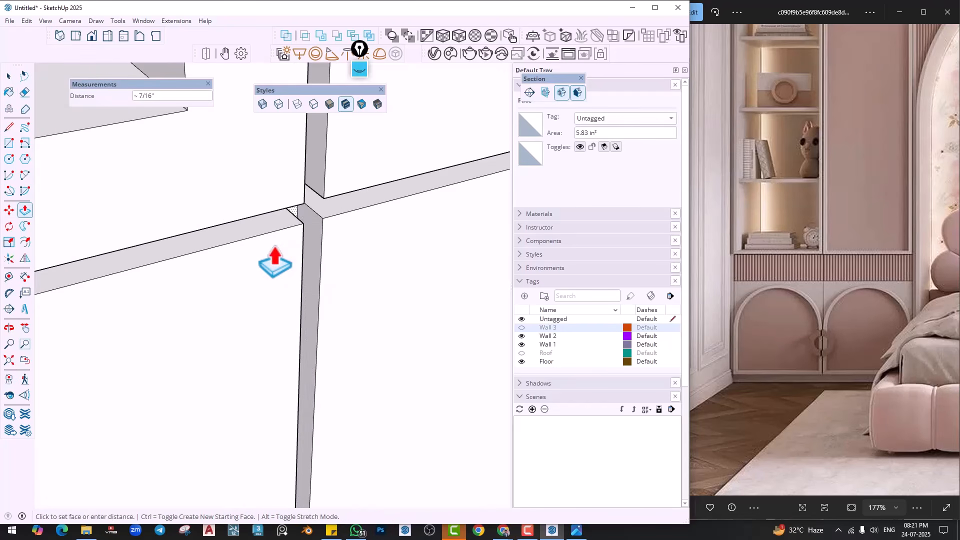
{"action": "left_click", "coordinate": [261, 262]}
{"action": "middle_click_drag", "start_coordinate": [261, 262], "coordinate": [351, 232]}
{"action": "scroll", "coordinate": [340, 260], "scroll_direction": "down", "scroll_amount": 4}
{"action": "key", "text": "space"}
{"action": "left_click", "coordinate": [160, 305]}
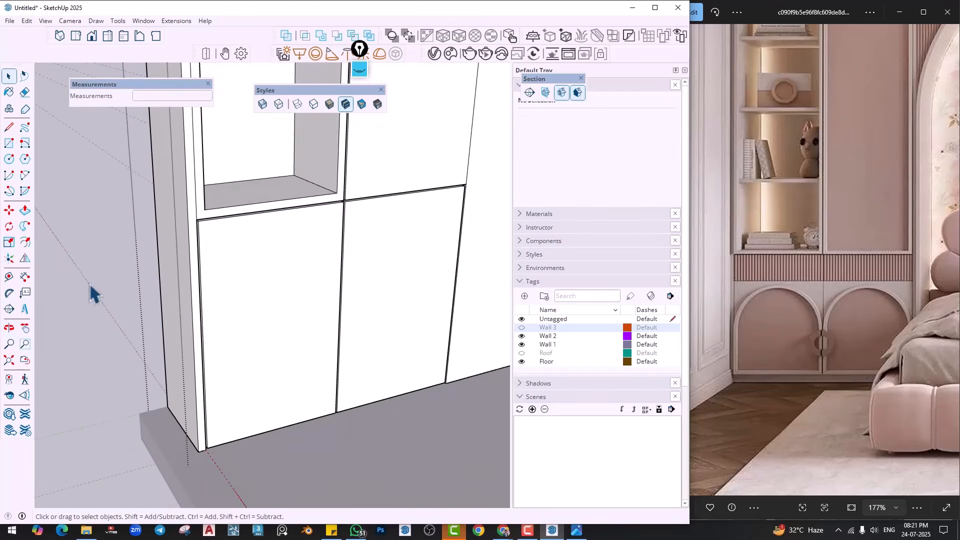
Place a horizontal guide 4" below the top edge of the left cabinet door with the Tape Measure
{"action": "scroll", "coordinate": [281, 273], "scroll_direction": "up", "scroll_amount": 2}
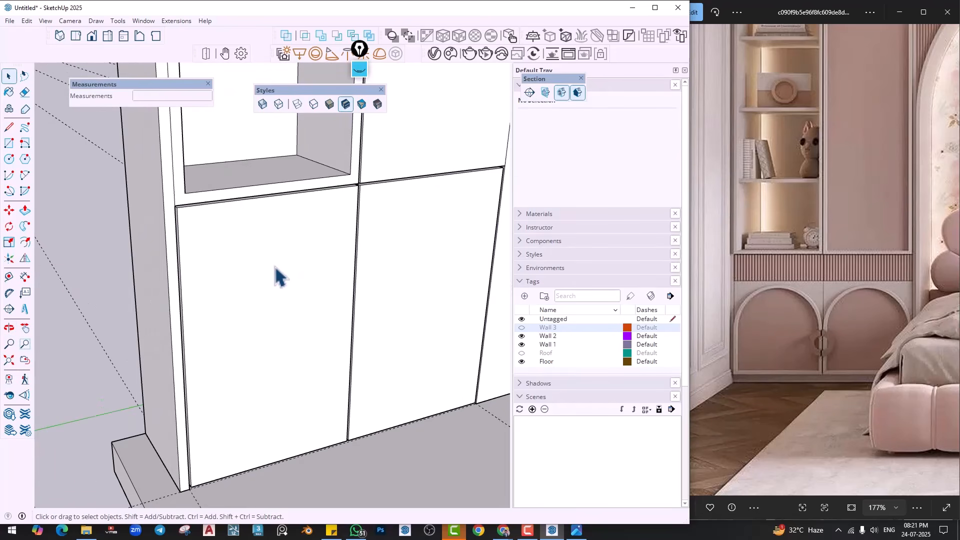
{"action": "left_click", "coordinate": [276, 270]}
{"action": "middle_click_drag", "start_coordinate": [249, 250], "coordinate": [241, 273]}
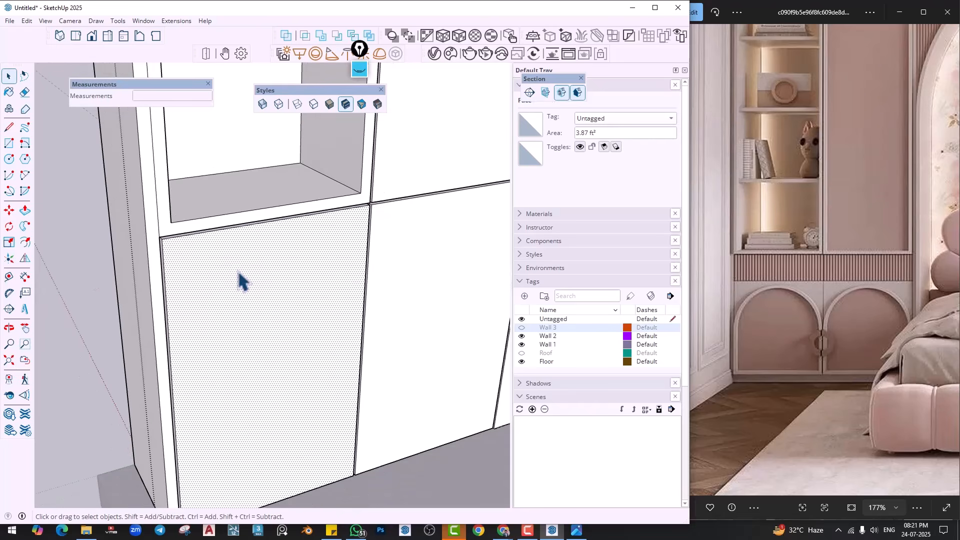
{"action": "key", "text": "t"}
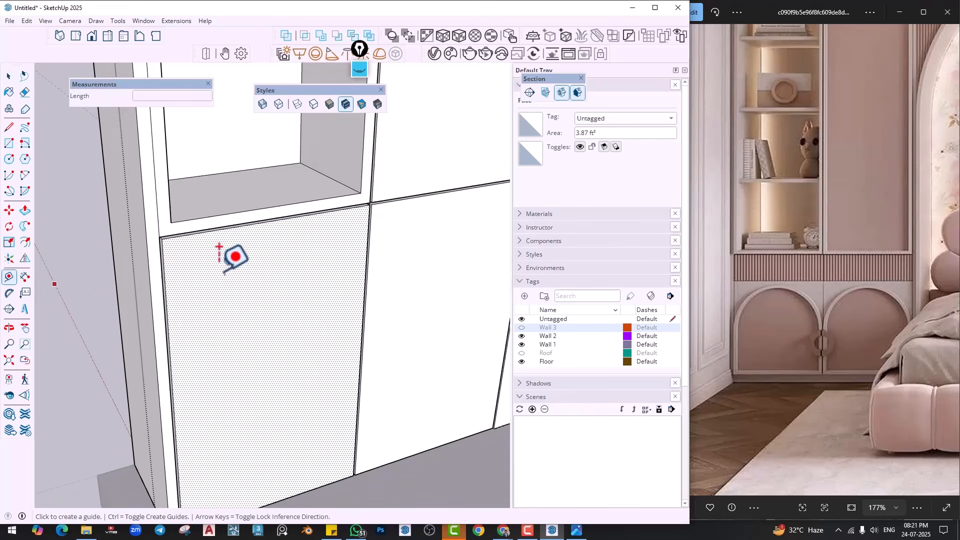
{"action": "left_click", "coordinate": [214, 231]}
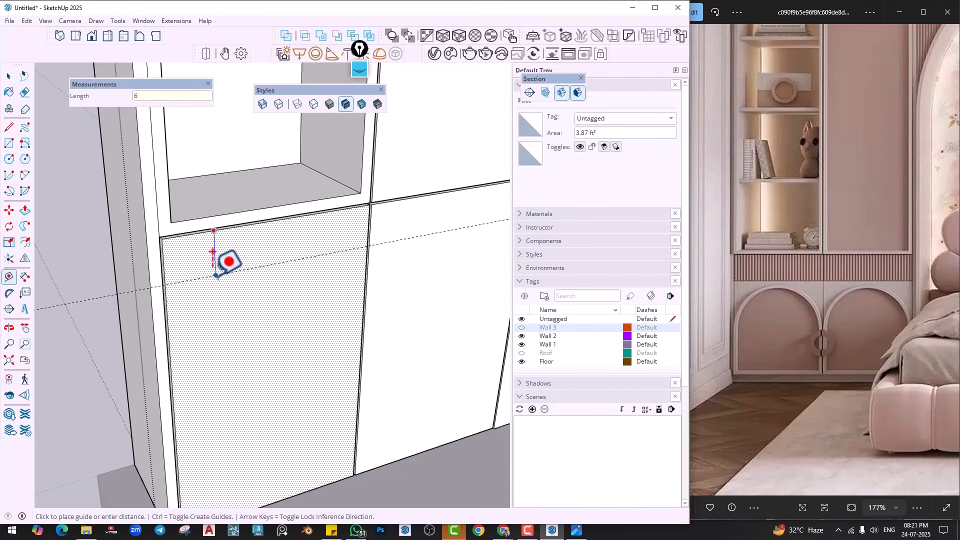
{"action": "key", "text": "Escape"}
{"action": "scroll", "coordinate": [295, 260], "scroll_direction": "down", "scroll_amount": 2}
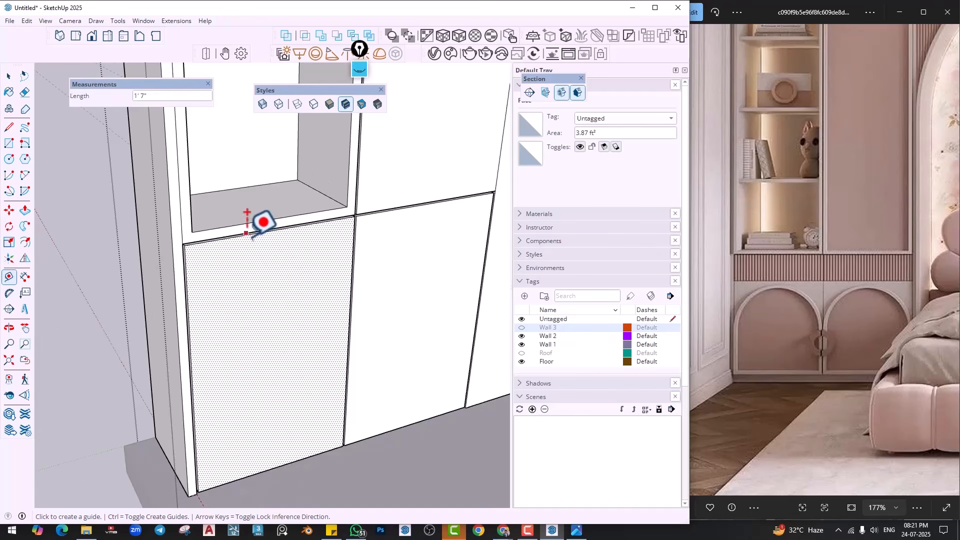
{"action": "left_click", "coordinate": [247, 236]}
{"action": "type", "text": "4"}
{"action": "key", "text": "Return"}
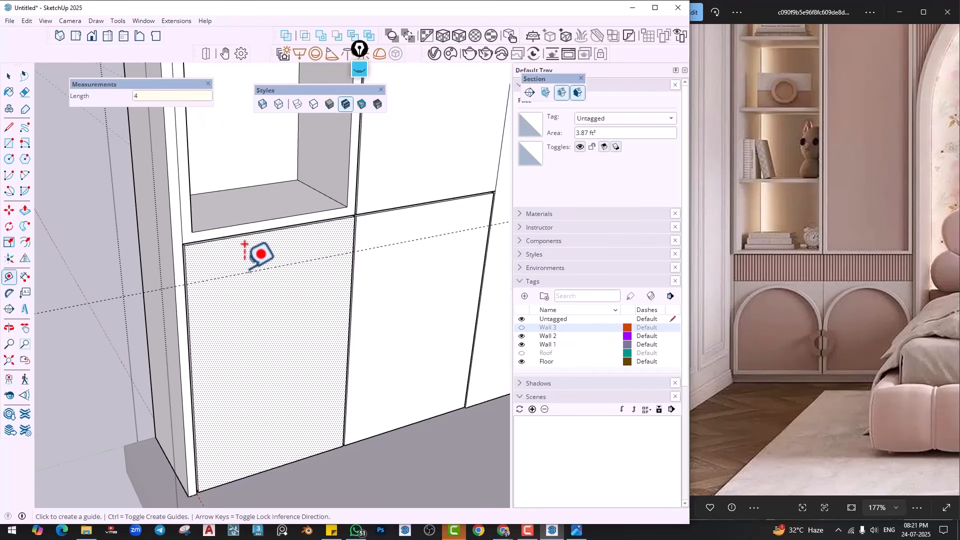
Draw a horizontal line along the guide across both cabinet doors to mark off the top strips
{"action": "key", "text": "l"}
{"action": "scroll", "coordinate": [190, 278], "scroll_direction": "up", "scroll_amount": 2}
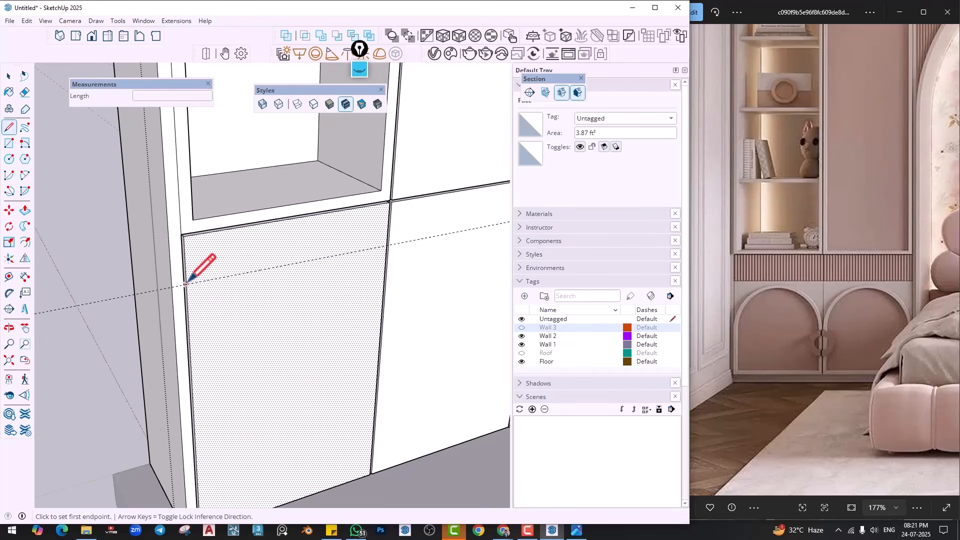
{"action": "left_click", "coordinate": [185, 284]}
{"action": "middle_click_drag", "start_coordinate": [298, 261], "coordinate": [177, 275], "text": "shift"}
{"action": "middle_click_drag", "start_coordinate": [393, 264], "coordinate": [293, 280], "text": "shift"}
{"action": "scroll", "coordinate": [320, 280], "scroll_direction": "up", "scroll_amount": 2}
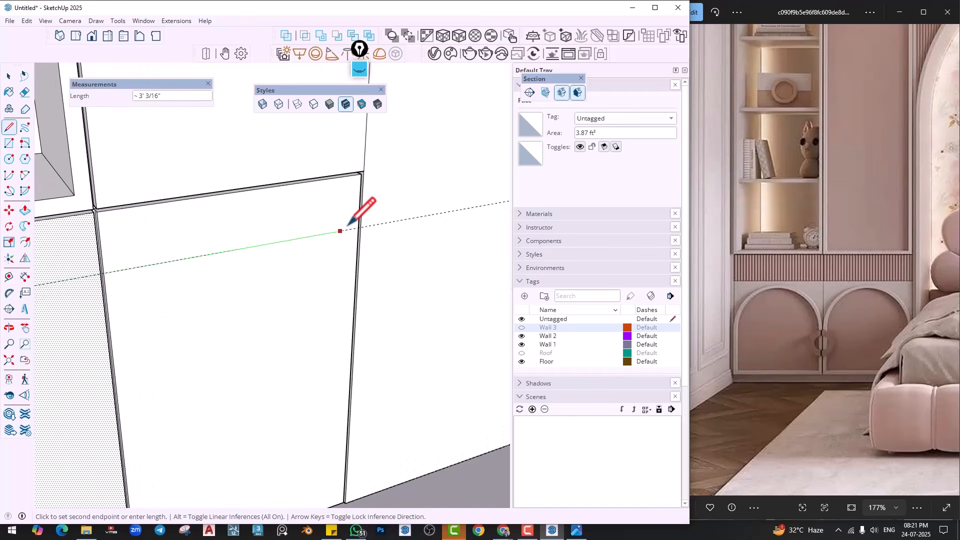
{"action": "left_click", "coordinate": [358, 227]}
{"action": "key", "text": "space"}
{"action": "scroll", "coordinate": [358, 229], "scroll_direction": "down", "scroll_amount": 2}
Erase the piece of the horizontal line that crosses the gap between the two doors
{"action": "scroll", "coordinate": [182, 272], "scroll_direction": "up", "scroll_amount": 8}
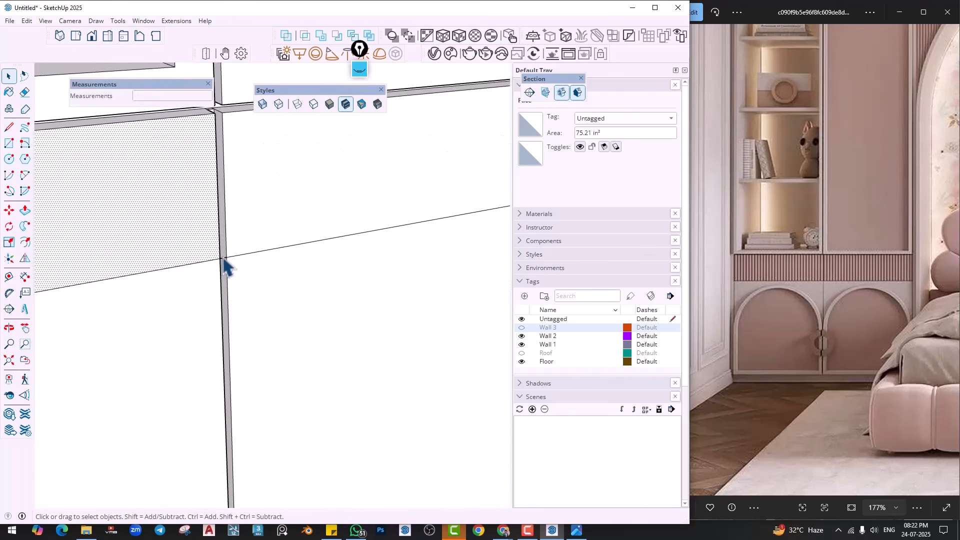
{"action": "key", "text": "e"}
{"action": "scroll", "coordinate": [260, 270], "scroll_direction": "down", "scroll_amount": 4}
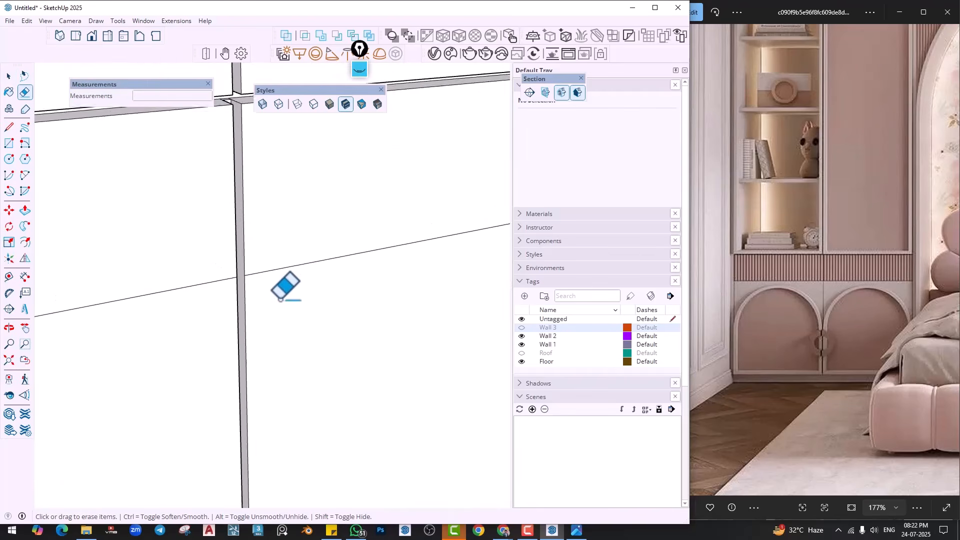
{"action": "scroll", "coordinate": [204, 303], "scroll_direction": "down", "scroll_amount": 3}
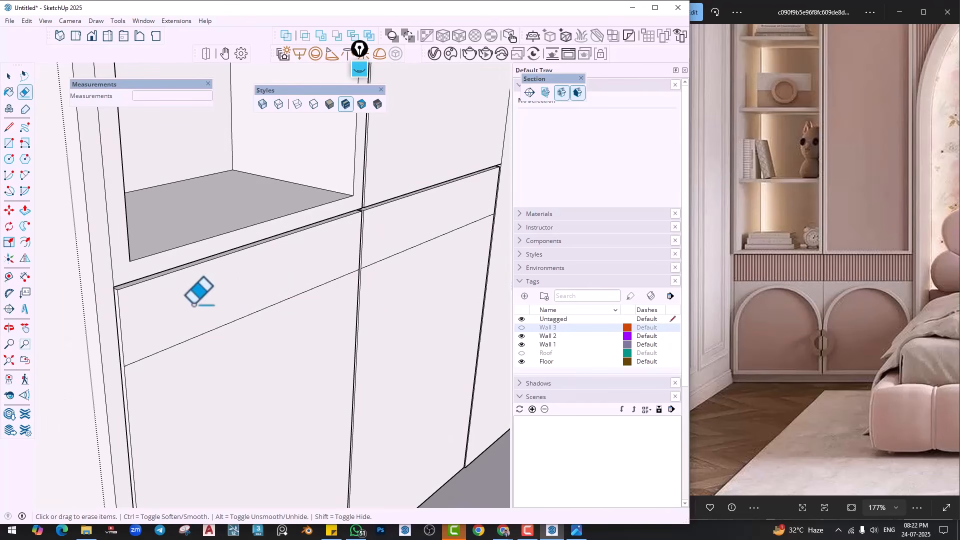
Try to recess both strips above the cabinet doors by 0.7" with Push/Pull, and undo it
{"action": "scroll", "coordinate": [194, 303], "scroll_direction": "up", "scroll_amount": 1}
{"action": "key", "text": "p"}
{"action": "left_click", "coordinate": [236, 322]}
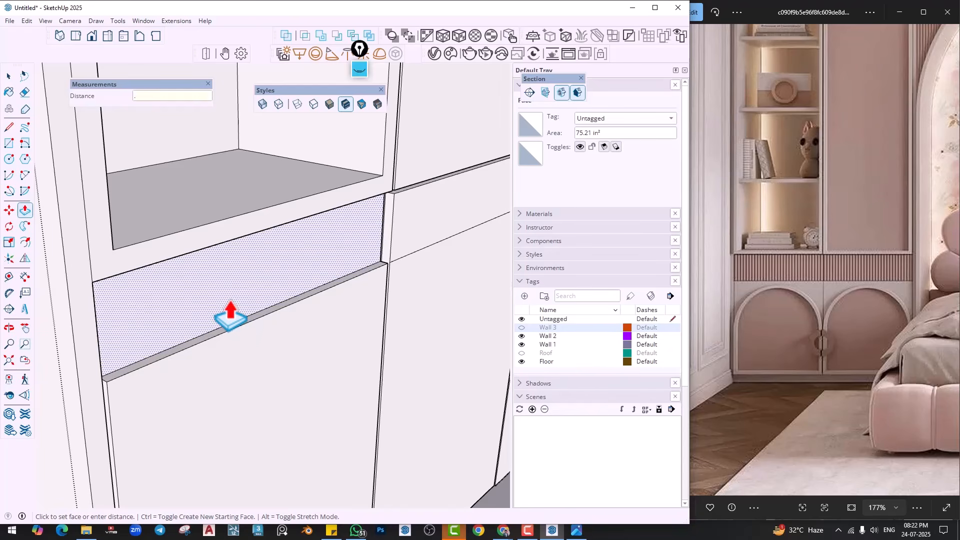
{"action": "type", "text": ".7"}
{"action": "key", "text": "Return"}
{"action": "double_click", "coordinate": [405, 241]}
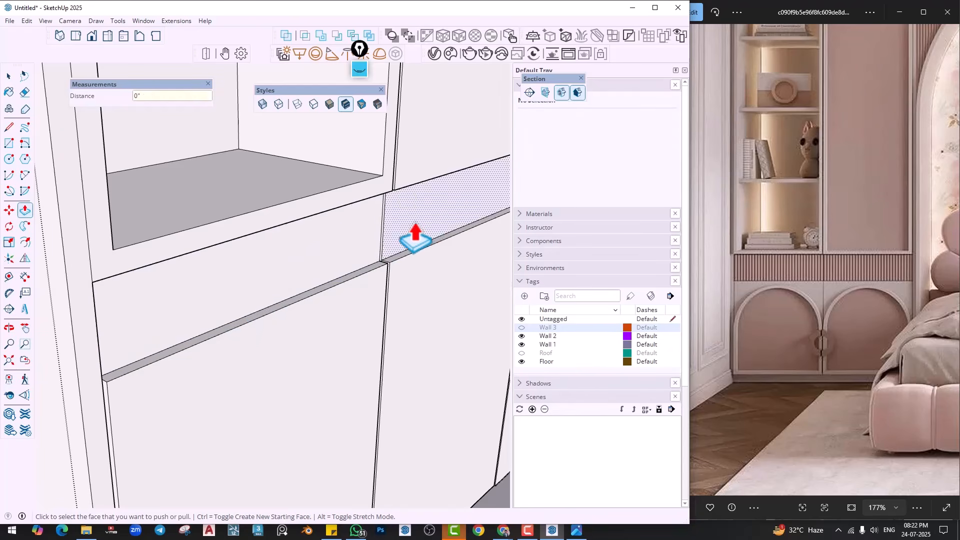
{"action": "scroll", "coordinate": [342, 307], "scroll_direction": "down", "scroll_amount": 2}
{"action": "key", "text": "space"}
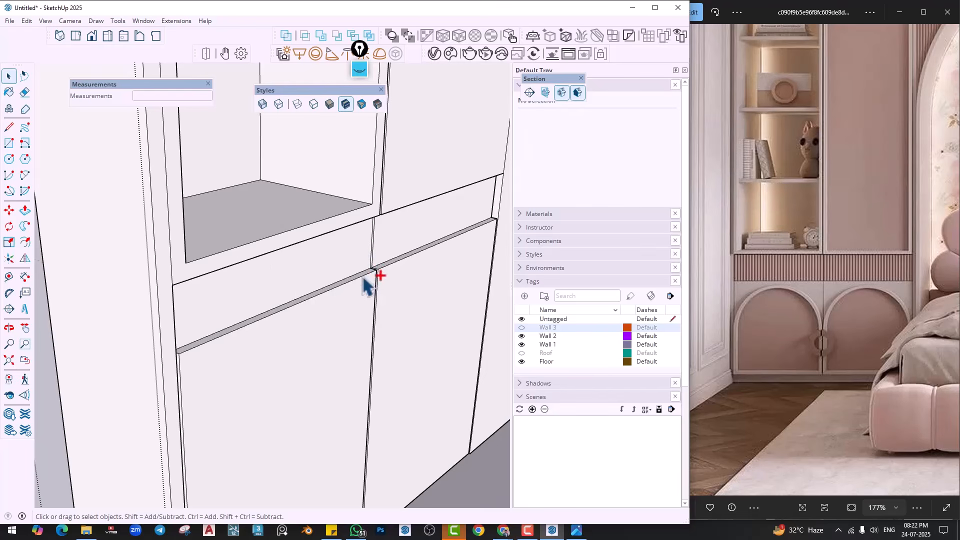
{"action": "key", "text": "ctrl+z"}
Recess both strips above the cabinet doors by 0.5" with Push/Pull
{"action": "scroll", "coordinate": [348, 274], "scroll_direction": "up", "scroll_amount": 2}
{"action": "key", "text": "p"}
{"action": "left_click", "coordinate": [353, 278]}
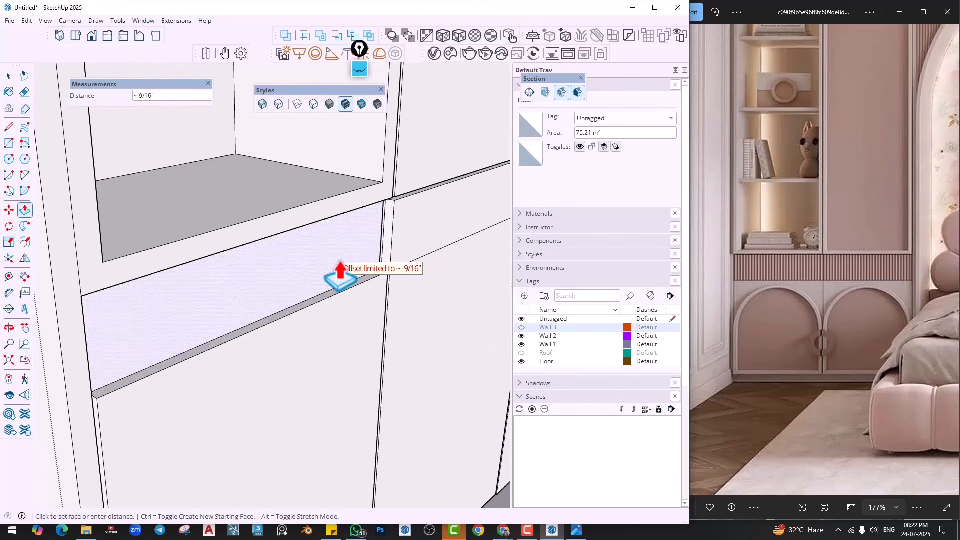
{"action": "type", "text": ".5"}
{"action": "key", "text": "Return"}
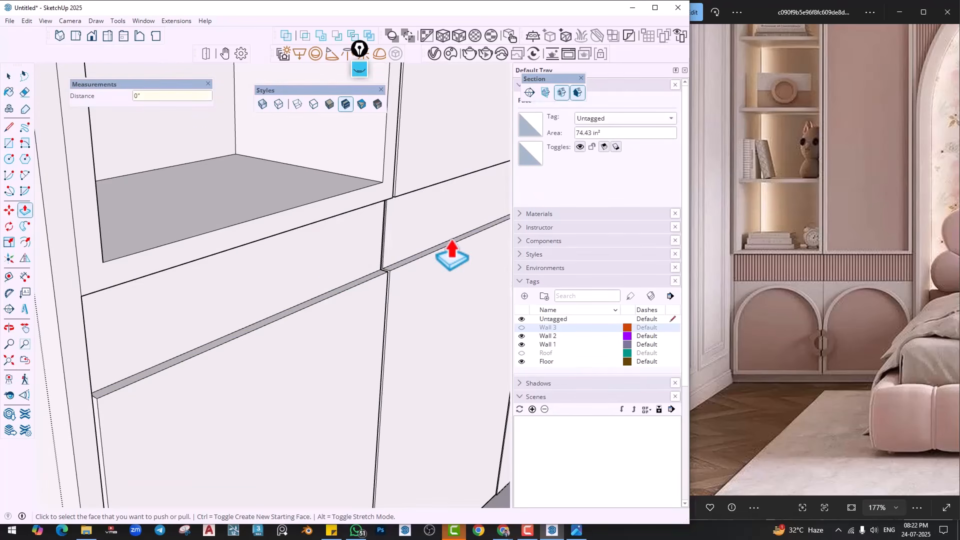
{"action": "key", "text": "space"}
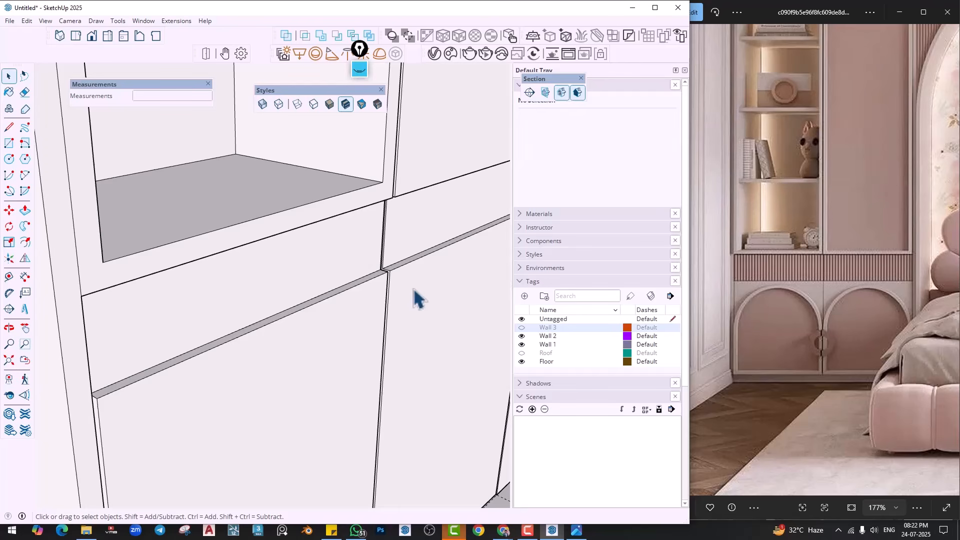
Measure the width of the left strip along its bottom edge with the Dimension tool, without placing the dimension
{"action": "middle_click_drag", "start_coordinate": [185, 359], "coordinate": [263, 350]}
{"action": "scroll", "coordinate": [191, 387], "scroll_direction": "up", "scroll_amount": 3}
{"action": "middle_click_drag", "start_coordinate": [146, 377], "coordinate": [160, 373]}
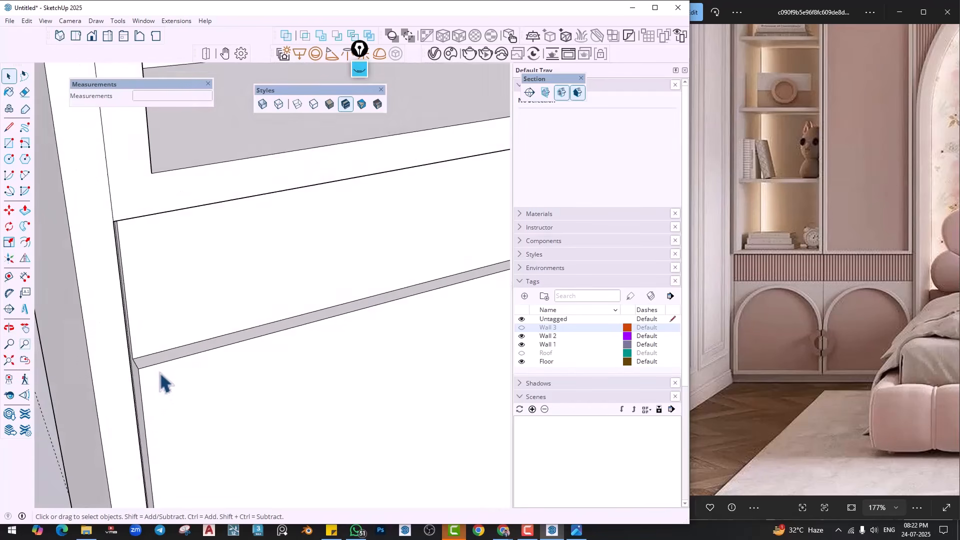
{"action": "scroll", "coordinate": [162, 370], "scroll_direction": "up", "scroll_amount": 2}
{"action": "scroll", "coordinate": [193, 369], "scroll_direction": "down", "scroll_amount": 3}
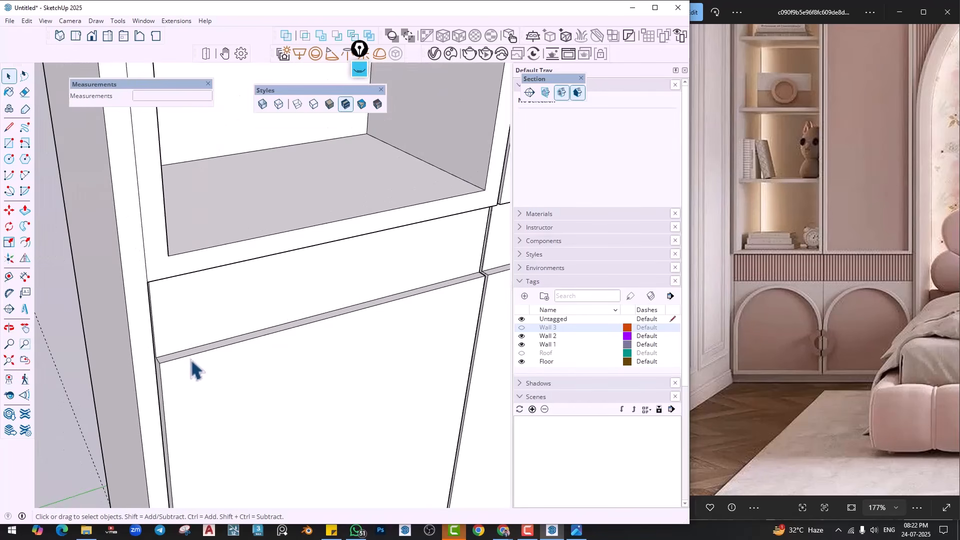
{"action": "left_click", "coordinate": [25, 277]}
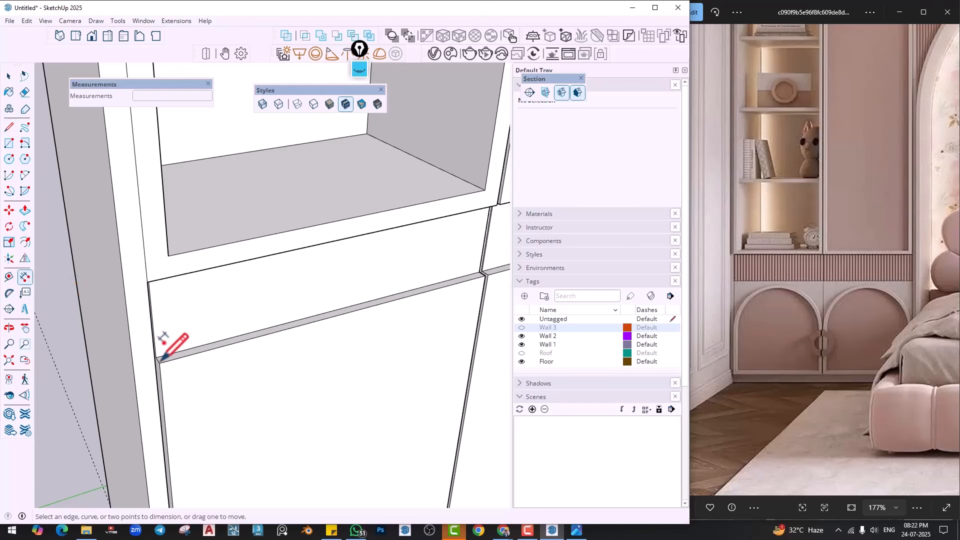
{"action": "left_click", "coordinate": [160, 362]}
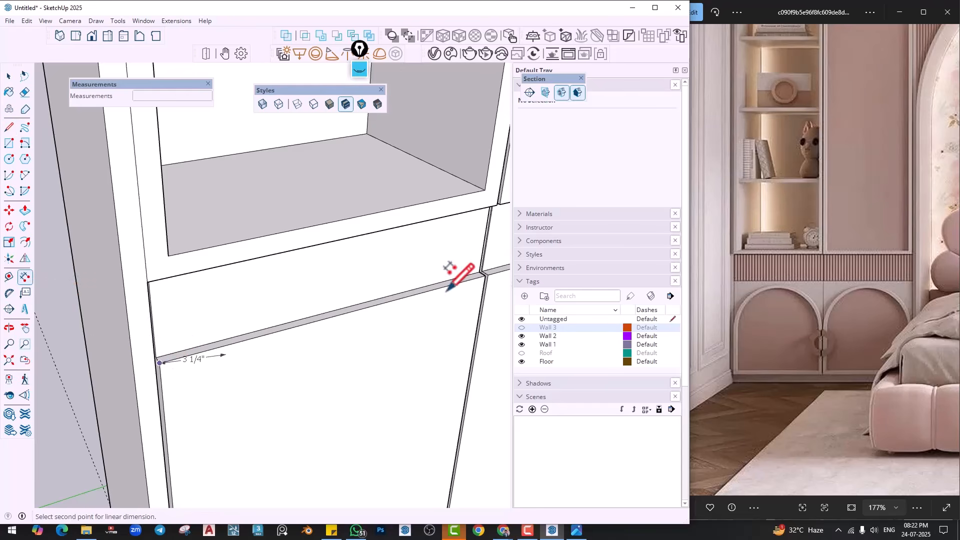
{"action": "left_click", "coordinate": [485, 274]}
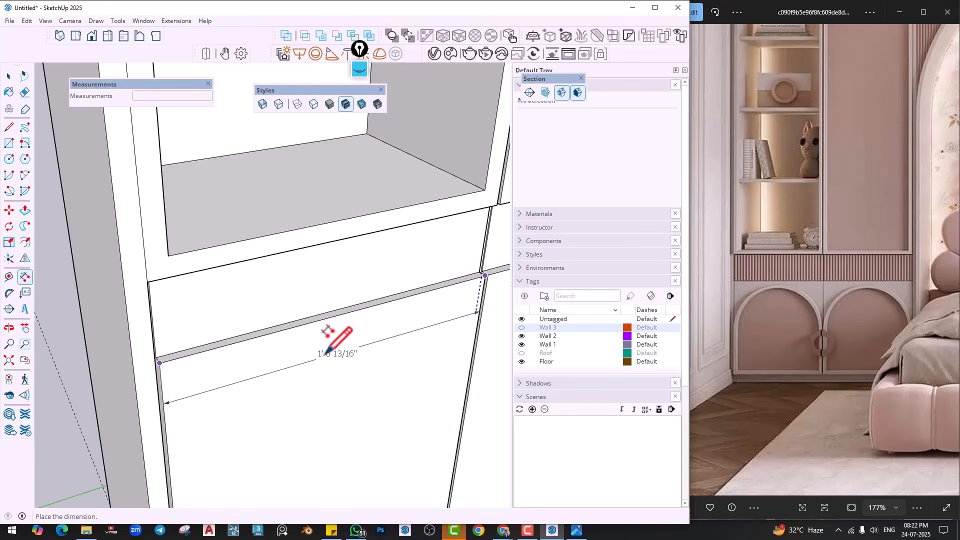
{"action": "key", "text": "space"}
Try to place a guide 1" in from the outer end of the left strip's ledge, and undo it
{"action": "scroll", "coordinate": [165, 363], "scroll_direction": "up", "scroll_amount": 5}
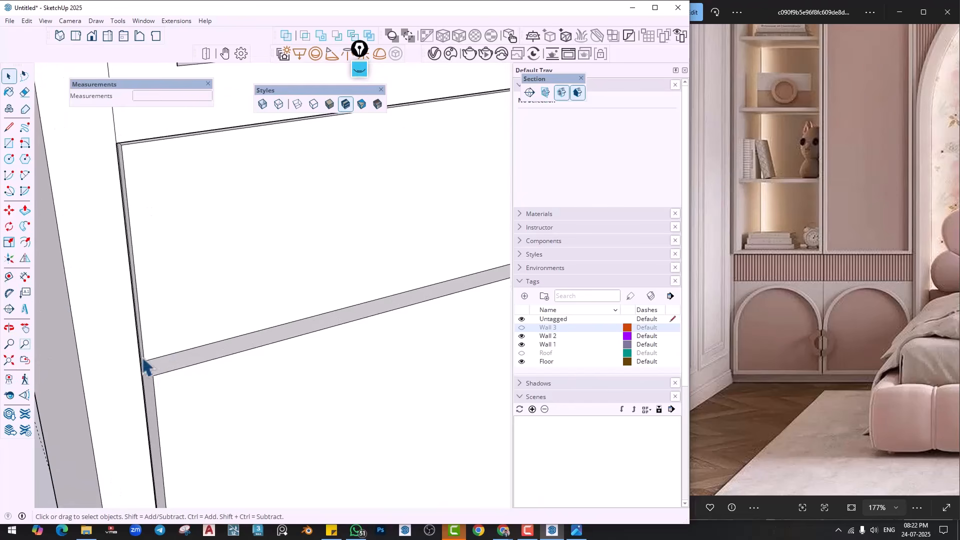
{"action": "left_click", "coordinate": [8, 277]}
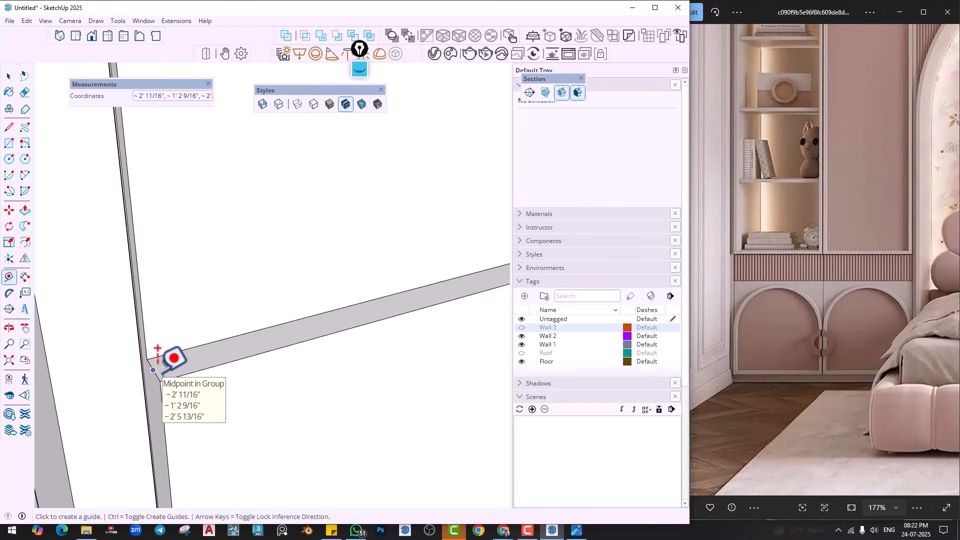
{"action": "left_click", "coordinate": [153, 370]}
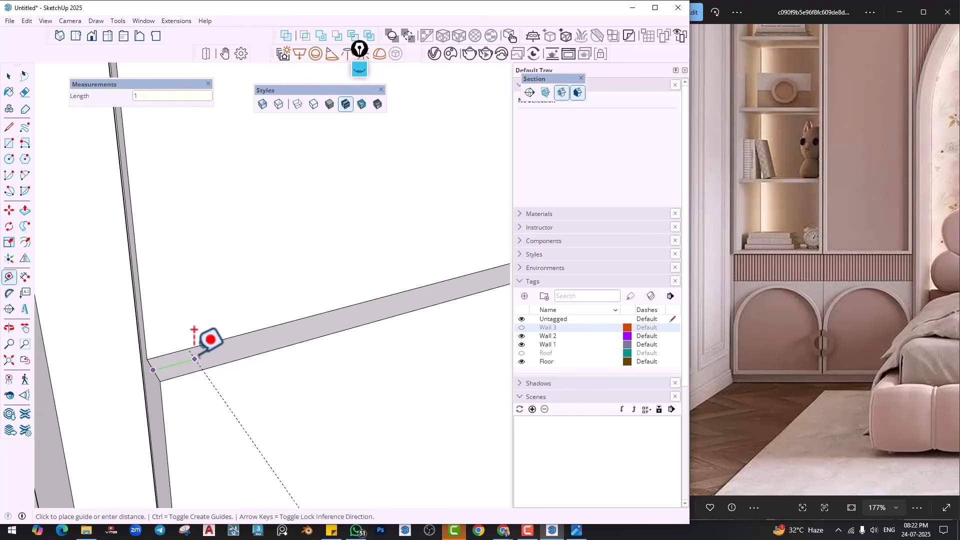
{"action": "key", "text": "Return"}
{"action": "scroll", "coordinate": [216, 359], "scroll_direction": "down", "scroll_amount": 4}
{"action": "scroll", "coordinate": [197, 362], "scroll_direction": "up", "scroll_amount": 4}
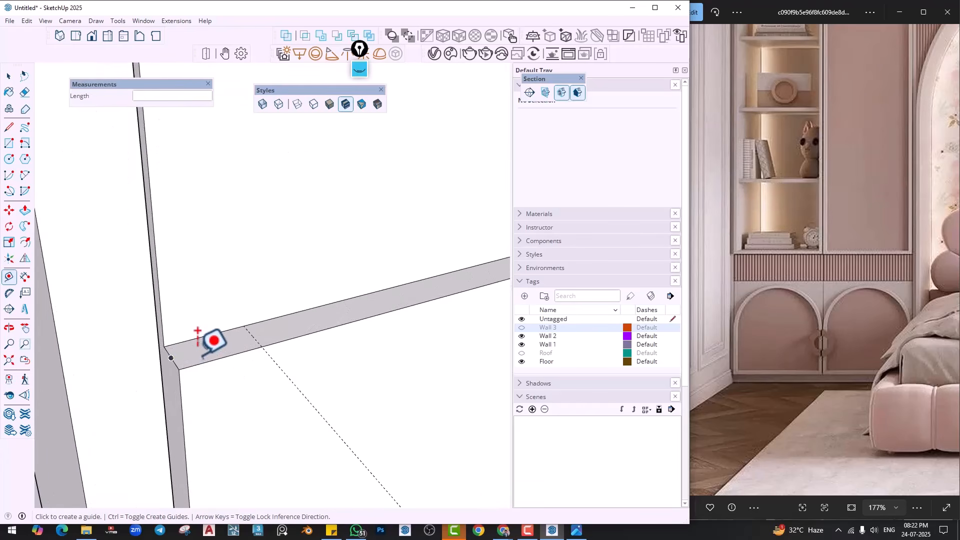
{"action": "key", "text": "ctrl+z"}
Place a guide across the left strip's ledge about 5/16" in from its outer end with the Tape Measure
{"action": "left_click", "coordinate": [171, 358]}
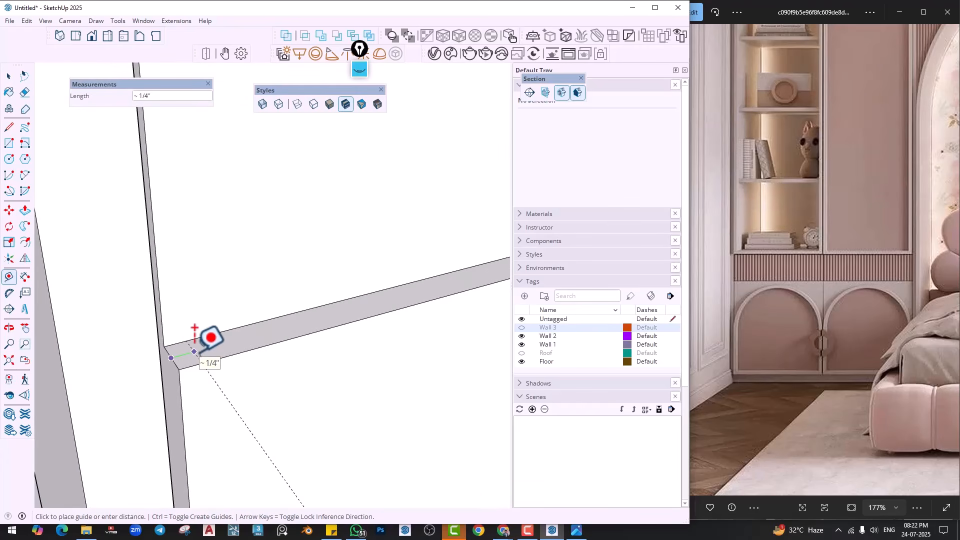
{"action": "scroll", "coordinate": [244, 351], "scroll_direction": "down", "scroll_amount": 1}
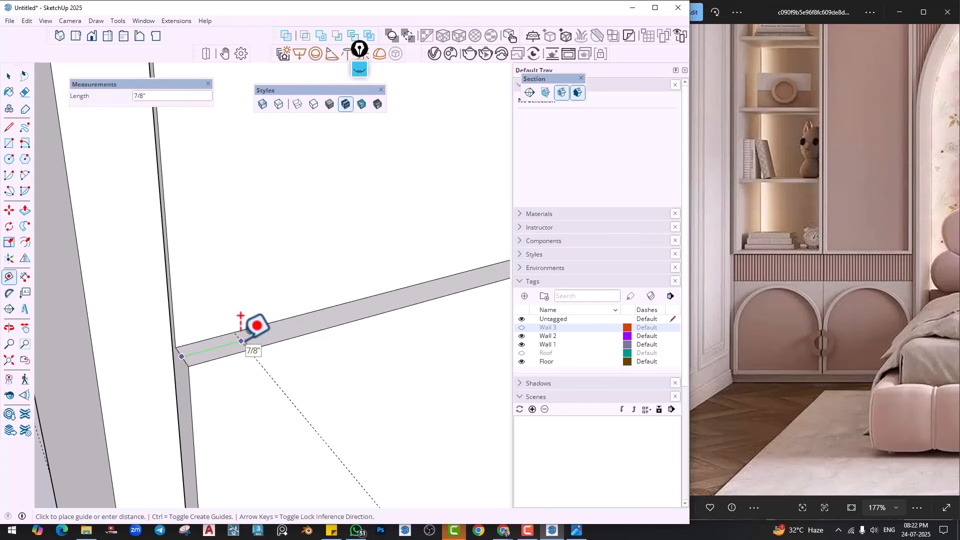
{"action": "scroll", "coordinate": [243, 343], "scroll_direction": "down", "scroll_amount": 5}
{"action": "middle_click_drag", "start_coordinate": [244, 353], "coordinate": [208, 344]}
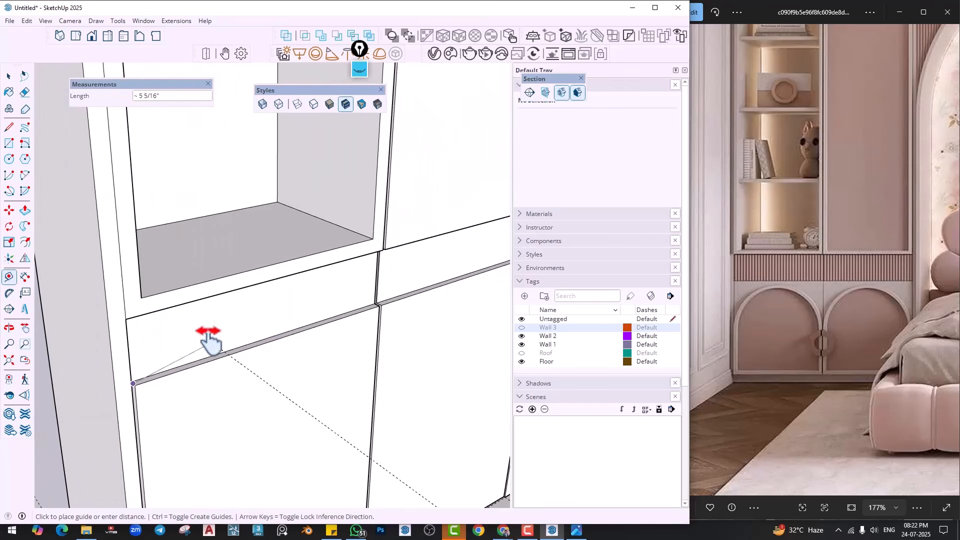
{"action": "scroll", "coordinate": [150, 366], "scroll_direction": "up", "scroll_amount": 8}
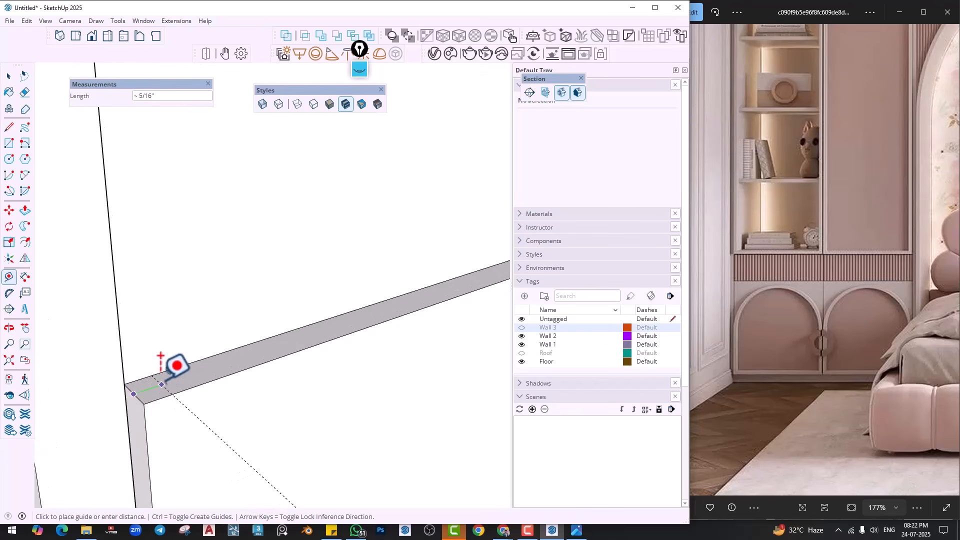
{"action": "scroll", "coordinate": [195, 380], "scroll_direction": "down", "scroll_amount": 4}
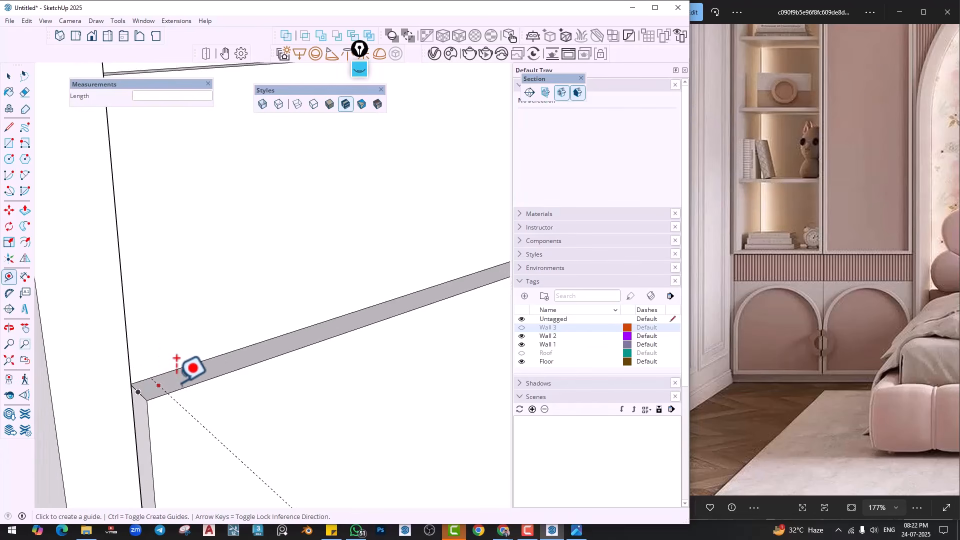
{"action": "scroll", "coordinate": [195, 369], "scroll_direction": "up", "scroll_amount": 5}
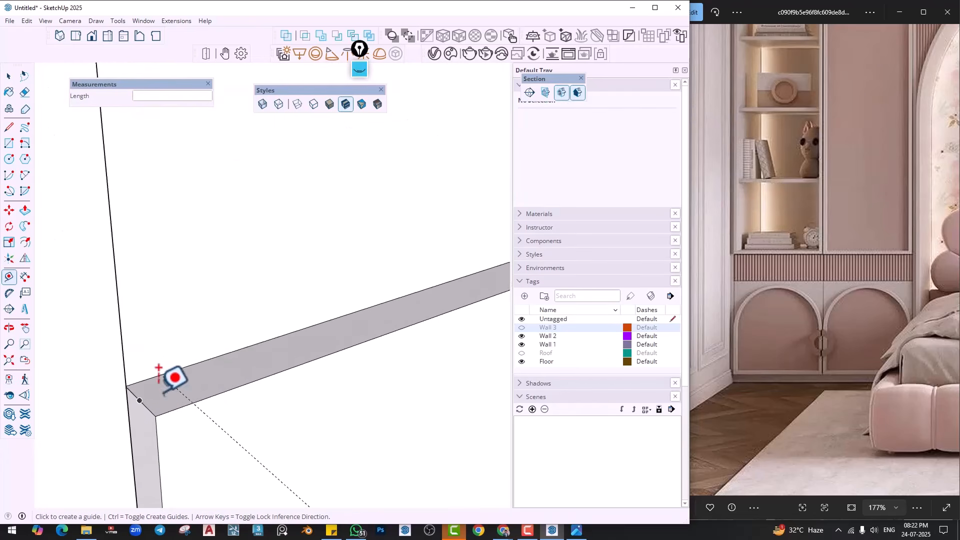
{"action": "scroll", "coordinate": [150, 380], "scroll_direction": "up", "scroll_amount": 1}
Draw a rectangle of about 1/2" by 5/16" on the ledge, from its inner corner to the guide's intersection with the front edge
{"action": "key", "text": "r"}
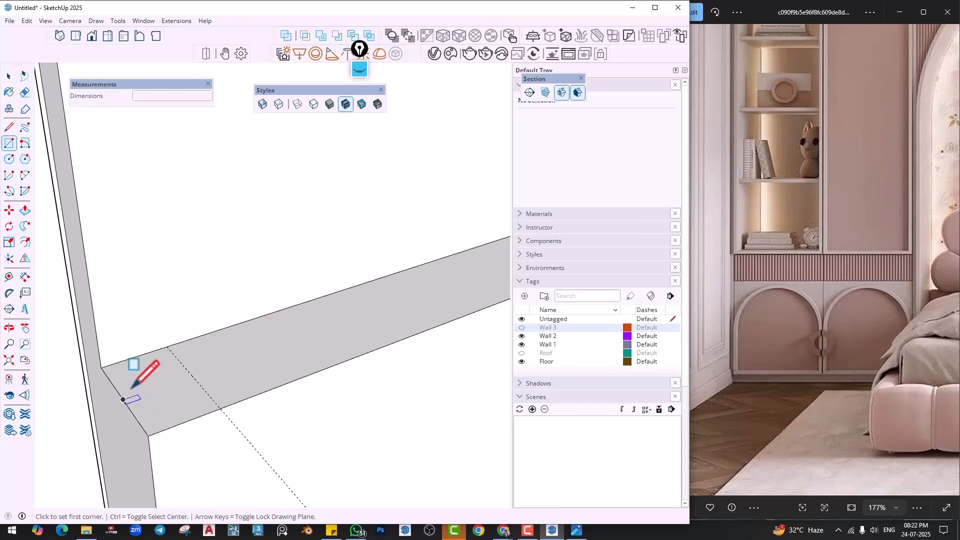
{"action": "left_click", "coordinate": [101, 368]}
{"action": "left_click", "coordinate": [221, 408]}
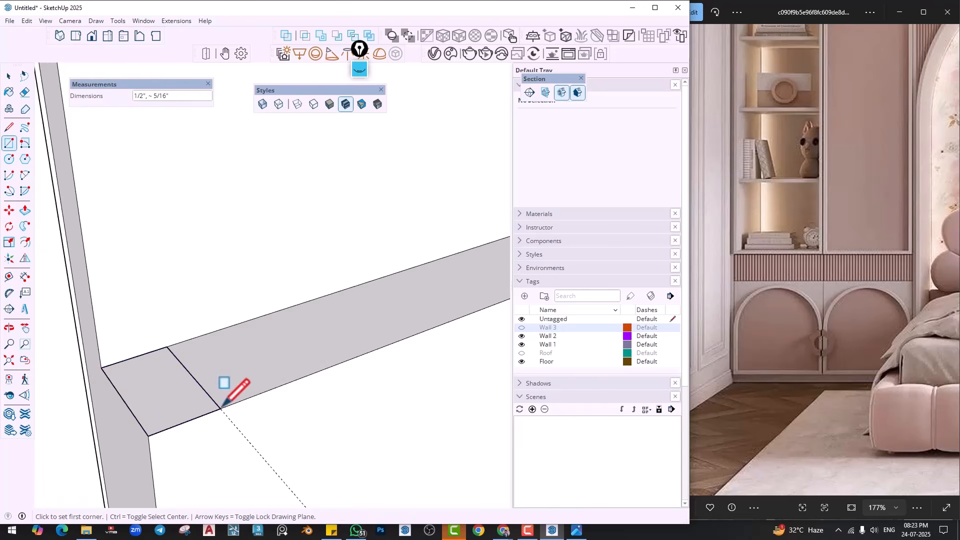
{"action": "left_click", "coordinate": [26, 243]}
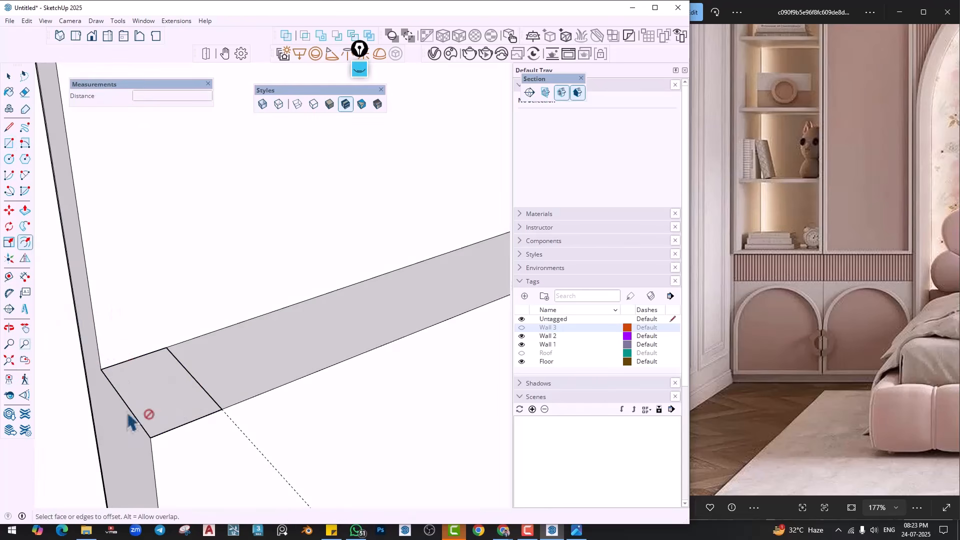
{"action": "left_click", "coordinate": [23, 167]}
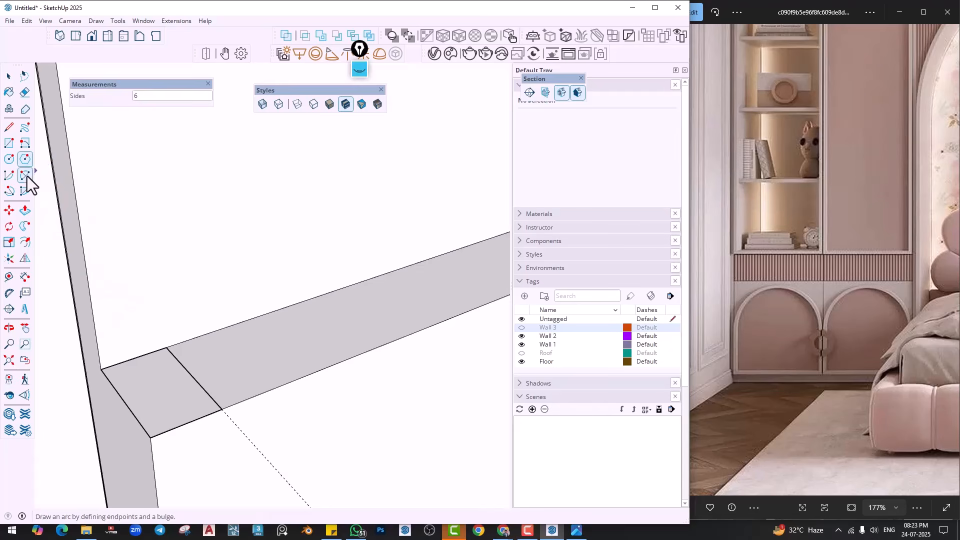
{"action": "middle_click_drag", "start_coordinate": [144, 402], "coordinate": [146, 421]}
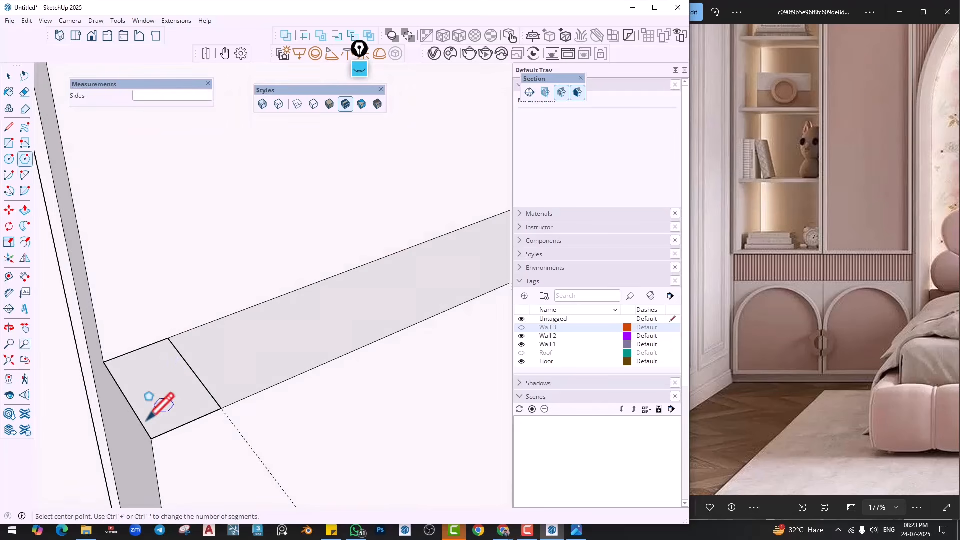
{"action": "left_click", "coordinate": [25, 175]}
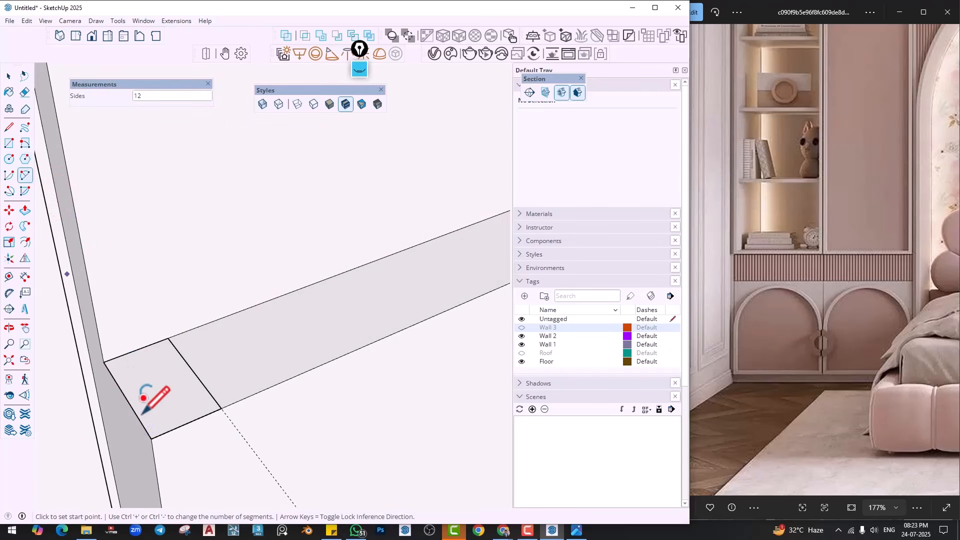
{"action": "left_click", "coordinate": [174, 428]}
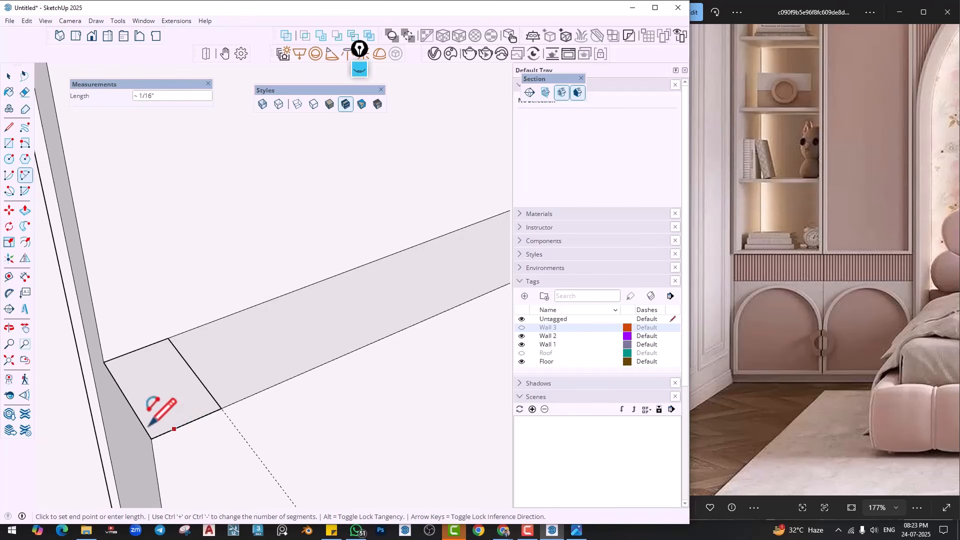
{"action": "left_click", "coordinate": [141, 423]}
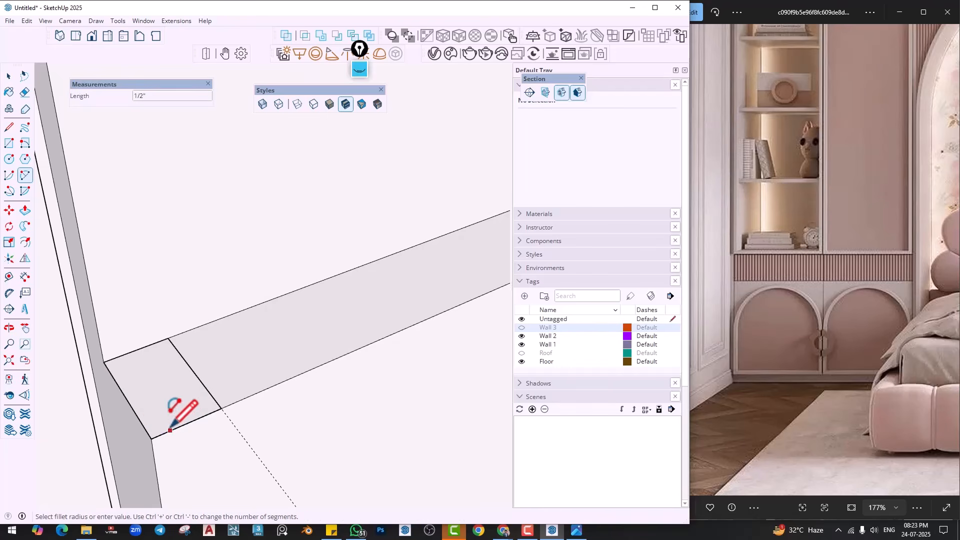
{"action": "scroll", "coordinate": [153, 420], "scroll_direction": "up", "scroll_amount": 2}
{"action": "key", "text": "space"}
Group the small rectangle's face and edges and open the group for editing
{"action": "double_click", "coordinate": [175, 410]}
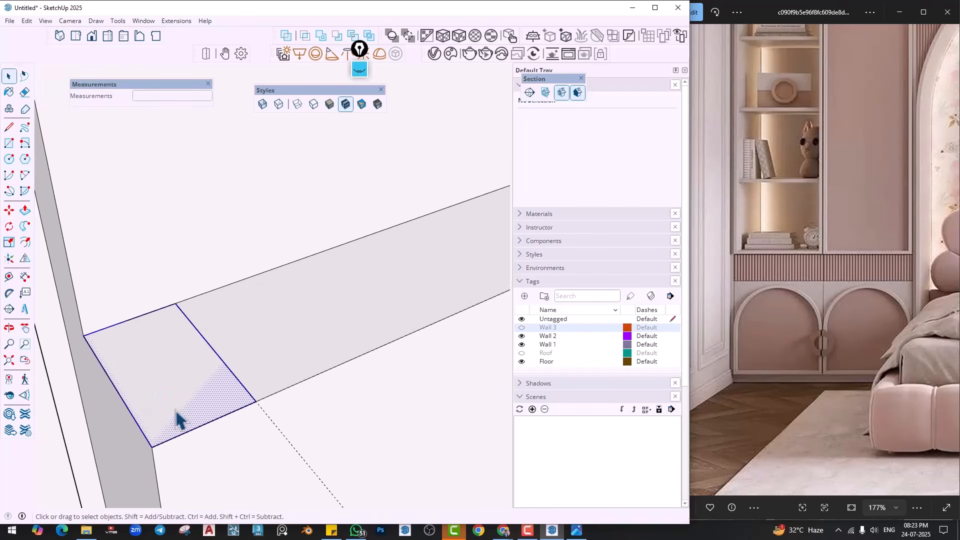
{"action": "right_click", "coordinate": [175, 409]}
{"action": "left_click", "coordinate": [212, 254]}
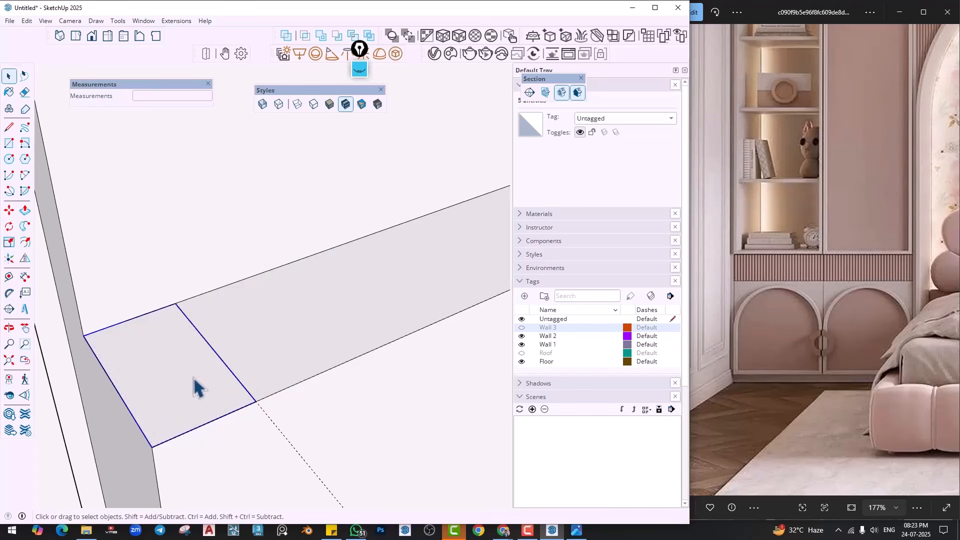
{"action": "double_click", "coordinate": [195, 388]}
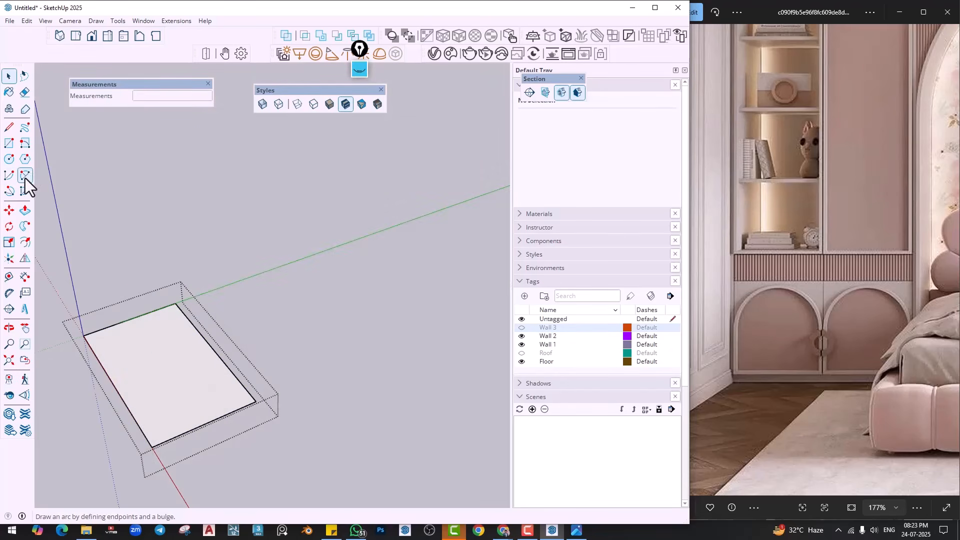
Round the rectangle's two front corners with 2 Point Arc fillets of about 1/8" radius
{"action": "left_click", "coordinate": [25, 176]}
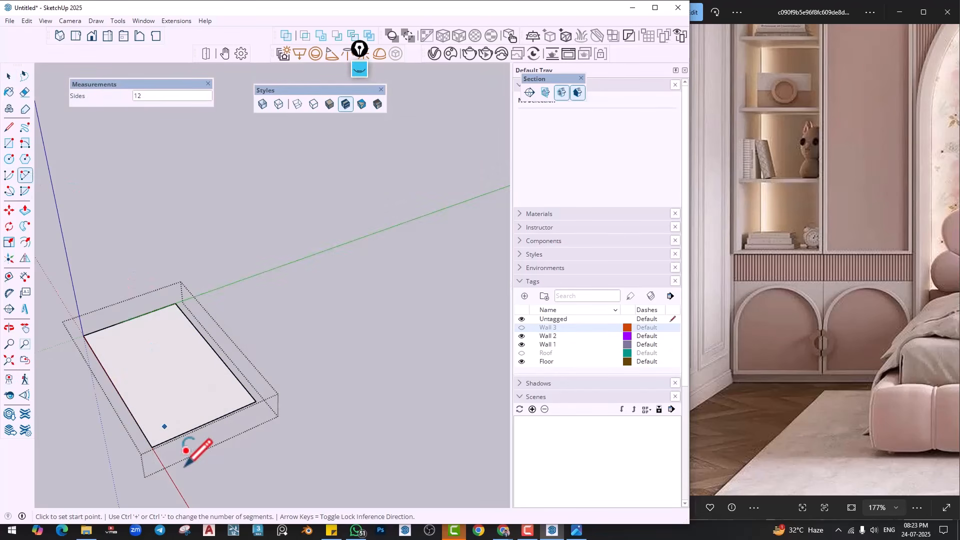
{"action": "left_click", "coordinate": [200, 425]}
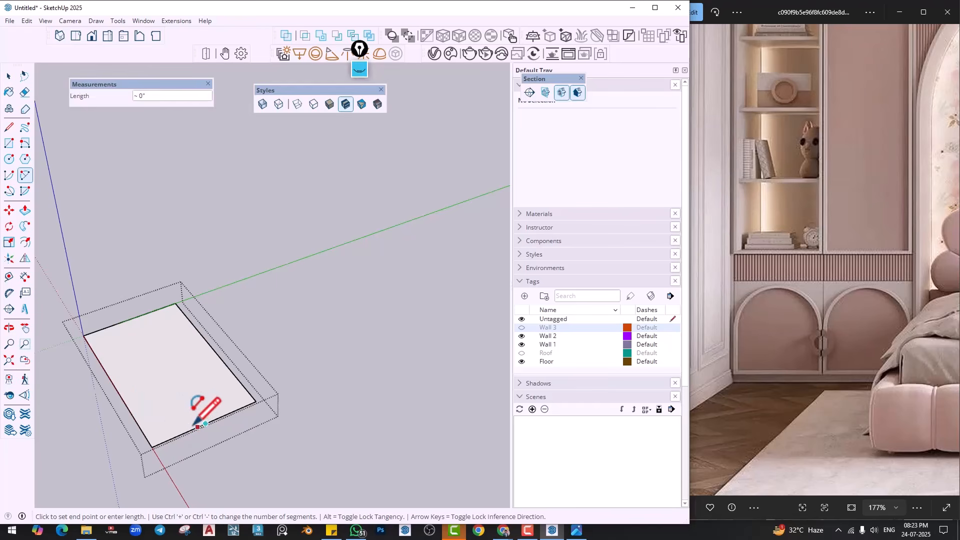
{"action": "left_click", "coordinate": [131, 414]}
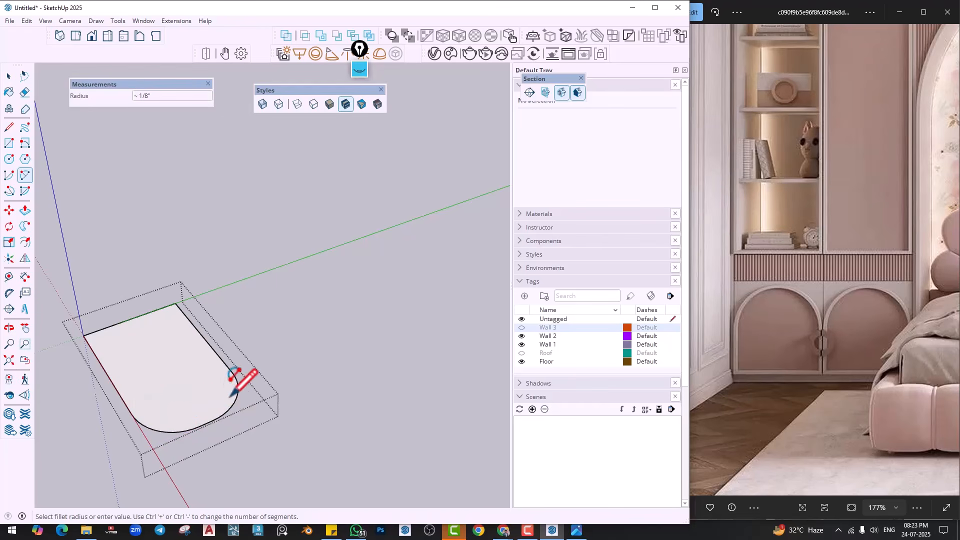
{"action": "scroll", "coordinate": [233, 383], "scroll_direction": "down", "scroll_amount": 1}
{"action": "left_click", "coordinate": [233, 395]}
{"action": "key", "text": "space"}
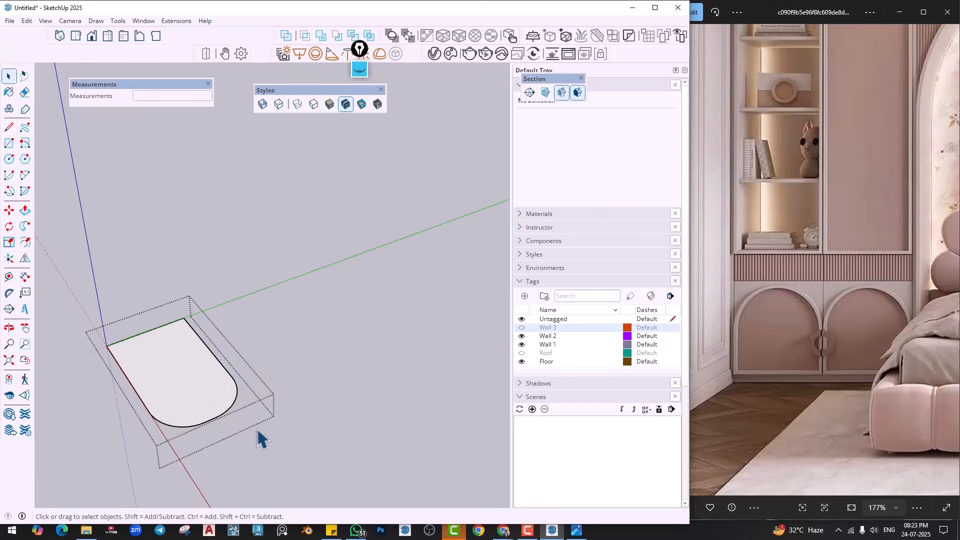
Explode the rounded profile's group and turn its face and edges into a component
{"action": "scroll", "coordinate": [175, 385], "scroll_direction": "up", "scroll_amount": 5}
{"action": "right_click", "coordinate": [175, 377]}
{"action": "left_click", "coordinate": [198, 181]}
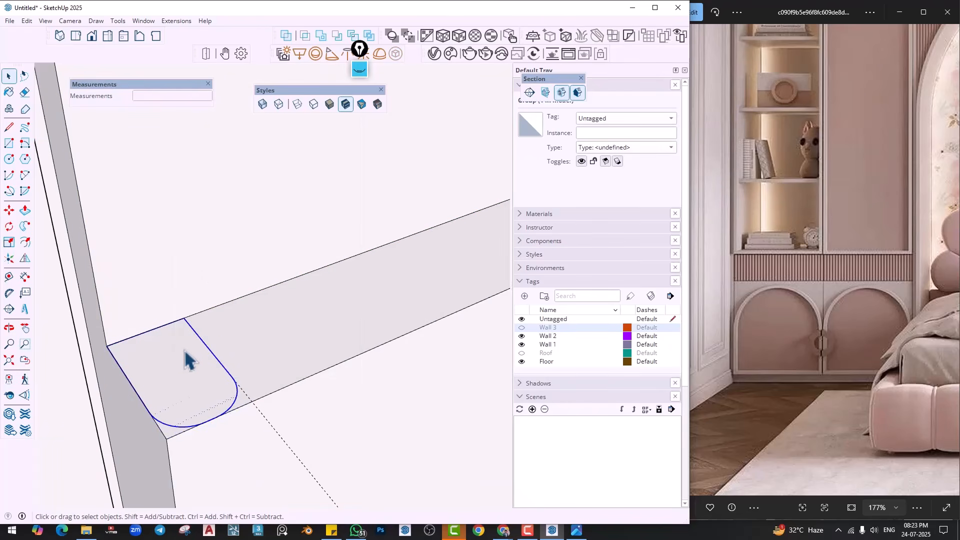
{"action": "right_click", "coordinate": [184, 369]}
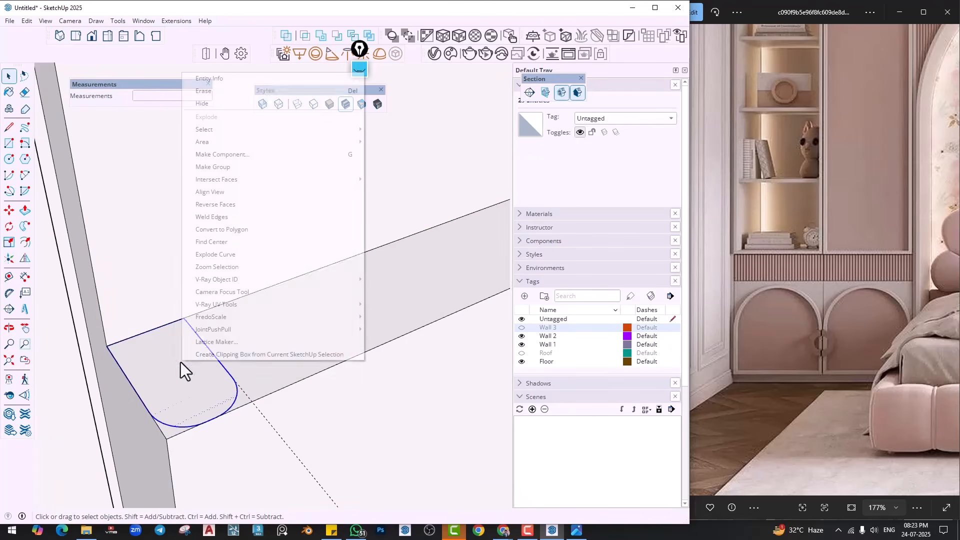
{"action": "left_click", "coordinate": [225, 152]}
{"action": "left_click", "coordinate": [469, 393]}
Extrude the profile inside the component about 4 3/16" up to the strip's upper edge, and close the component
{"action": "double_click", "coordinate": [198, 392]}
{"action": "key", "text": "p"}
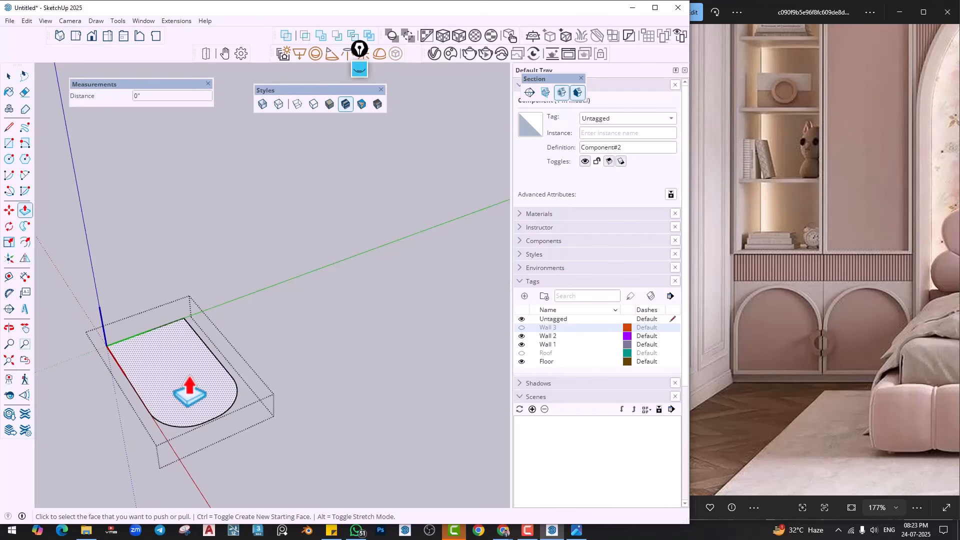
{"action": "left_click", "coordinate": [189, 388]}
{"action": "scroll", "coordinate": [242, 290], "scroll_direction": "up", "scroll_amount": 8}
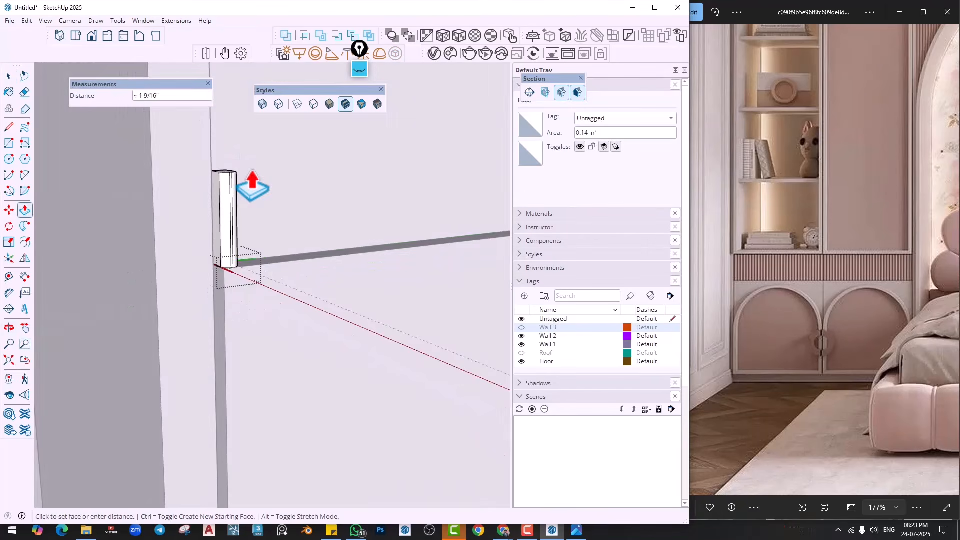
{"action": "scroll", "coordinate": [155, 385], "scroll_direction": "down", "scroll_amount": 5}
{"action": "left_click", "coordinate": [114, 364]}
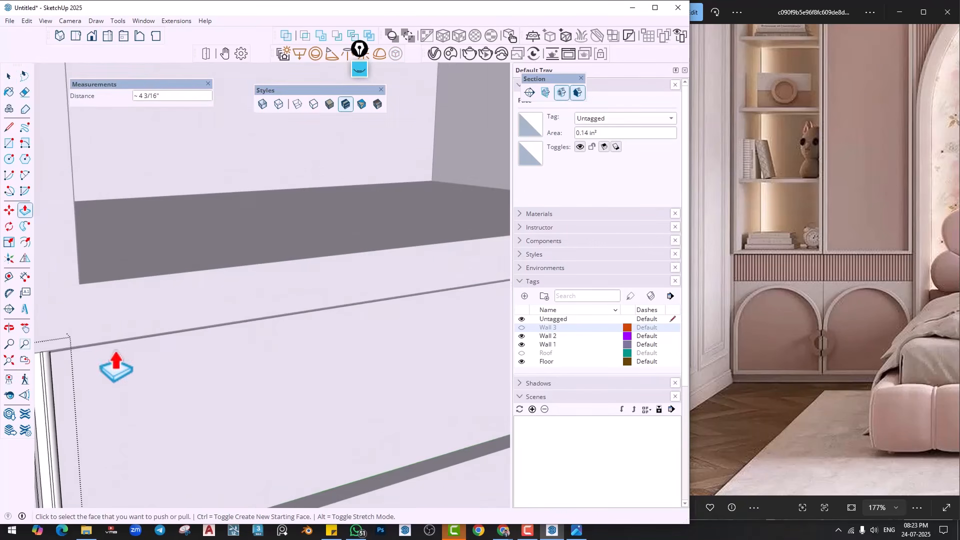
{"action": "middle_click_drag", "start_coordinate": [113, 364], "coordinate": [171, 323]}
{"action": "scroll", "coordinate": [154, 400], "scroll_direction": "down", "scroll_amount": 1}
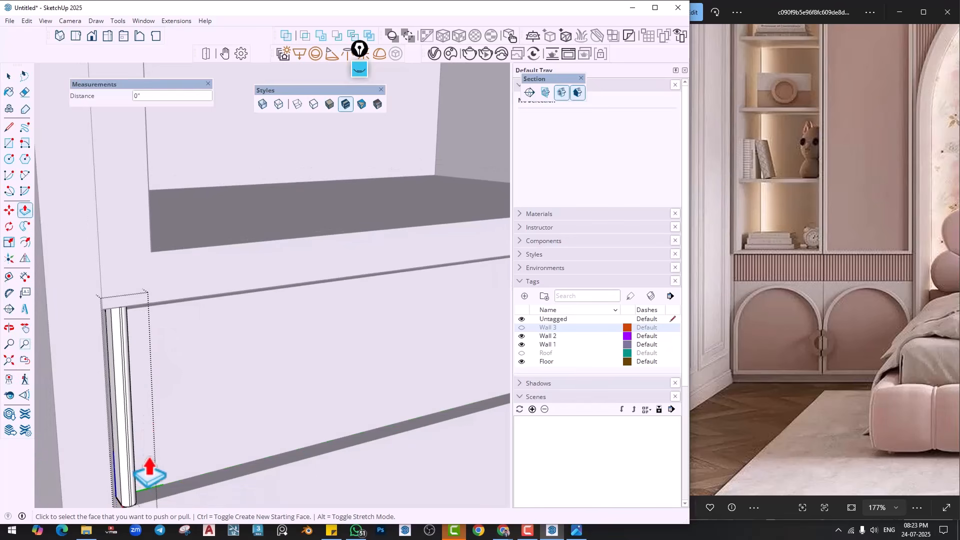
{"action": "key", "text": "space"}
{"action": "left_click", "coordinate": [169, 462]}
Open the flute component and try raising its bottom face by .75 with Push/Pull
{"action": "scroll", "coordinate": [157, 481], "scroll_direction": "up", "scroll_amount": 2}
{"action": "middle_click_drag", "start_coordinate": [136, 465], "coordinate": [156, 378], "text": "shift"}
{"action": "scroll", "coordinate": [152, 413], "scroll_direction": "up", "scroll_amount": 1}
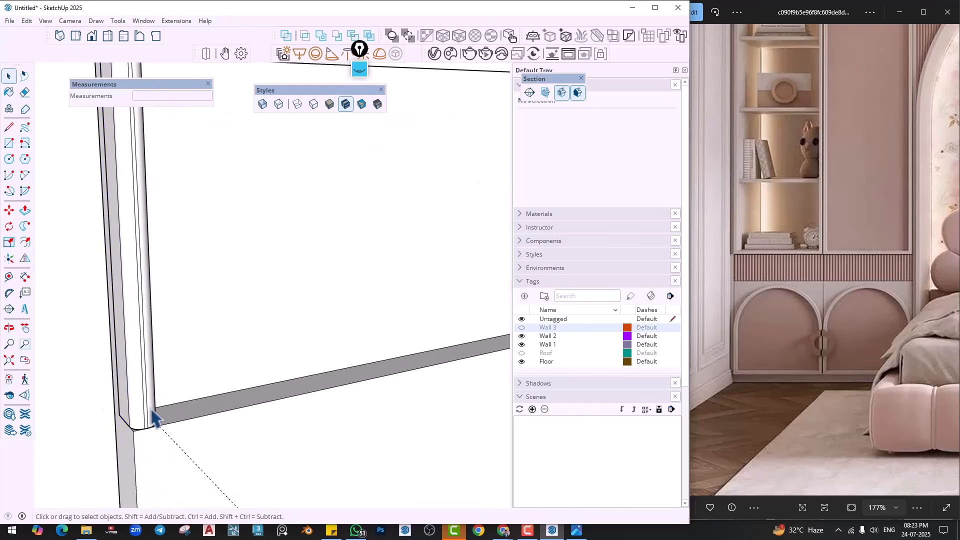
{"action": "double_click", "coordinate": [150, 413]}
{"action": "key", "text": "p"}
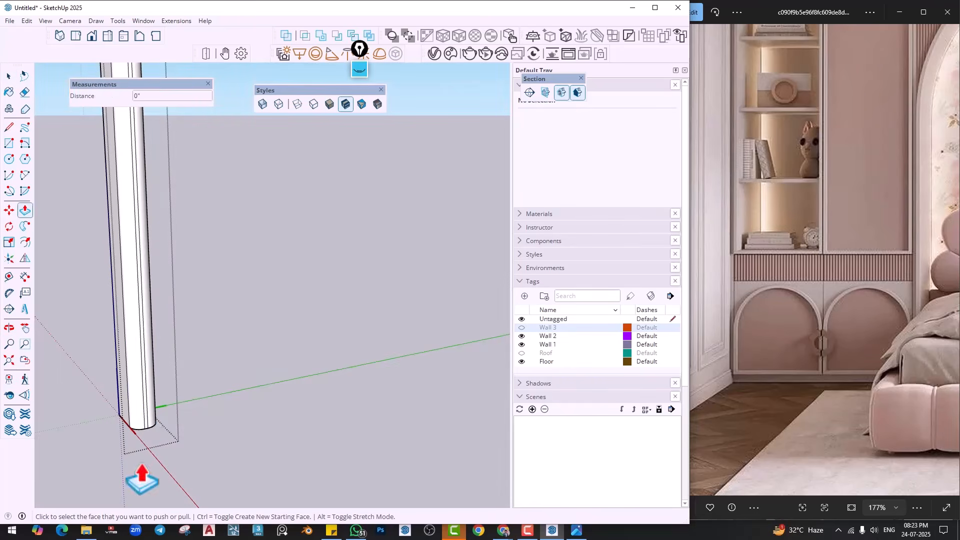
{"action": "middle_click_drag", "start_coordinate": [145, 483], "coordinate": [113, 445]}
{"action": "left_click", "coordinate": [114, 442]}
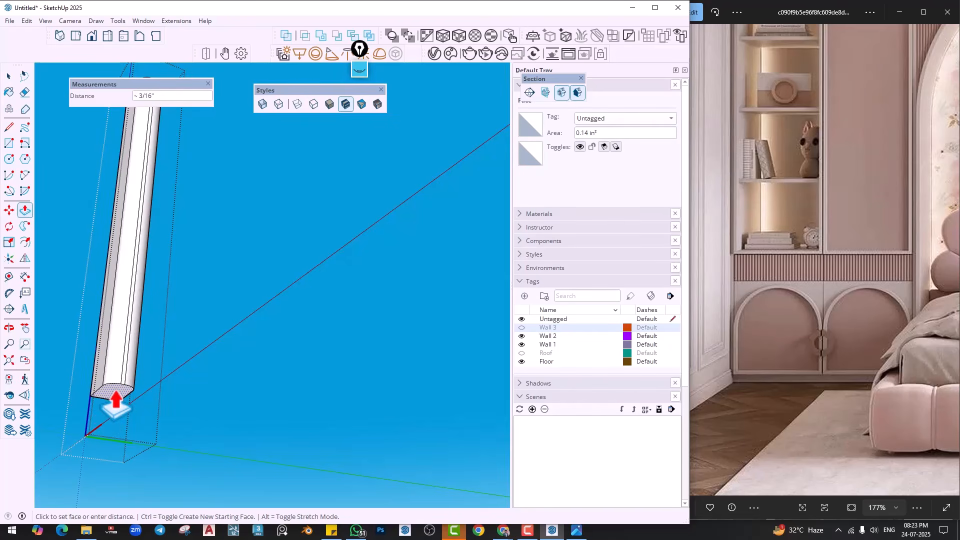
{"action": "type", "text": ".75"}
{"action": "key", "text": "Return"}
{"action": "scroll", "coordinate": [120, 396], "scroll_direction": "down", "scroll_amount": 2}
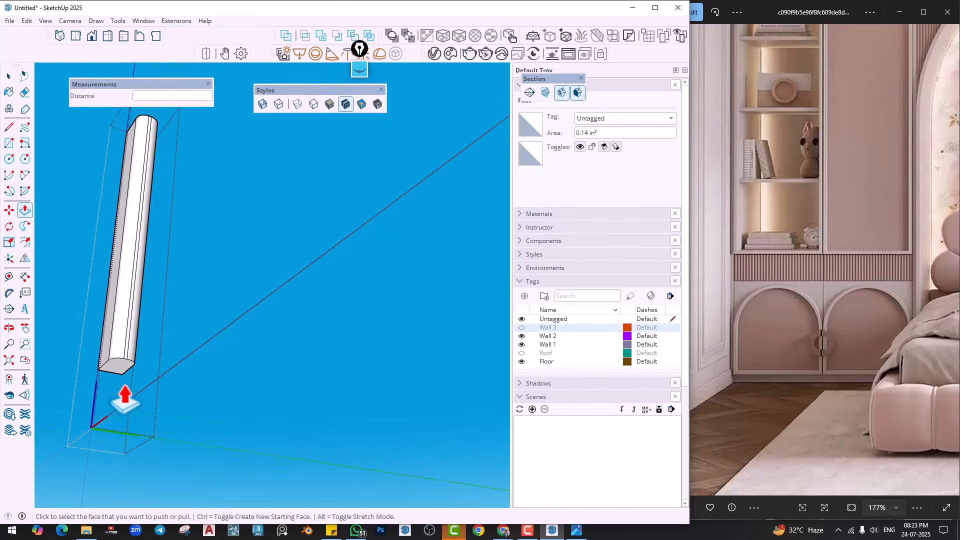
{"action": "key", "text": "space"}
{"action": "left_click", "coordinate": [198, 375]}
{"action": "middle_click_drag", "start_coordinate": [198, 334], "coordinate": [208, 367]}
Undo the raising of the flute's bottom face, keeping the component open for editing
{"action": "key", "text": "ctrl+z"}
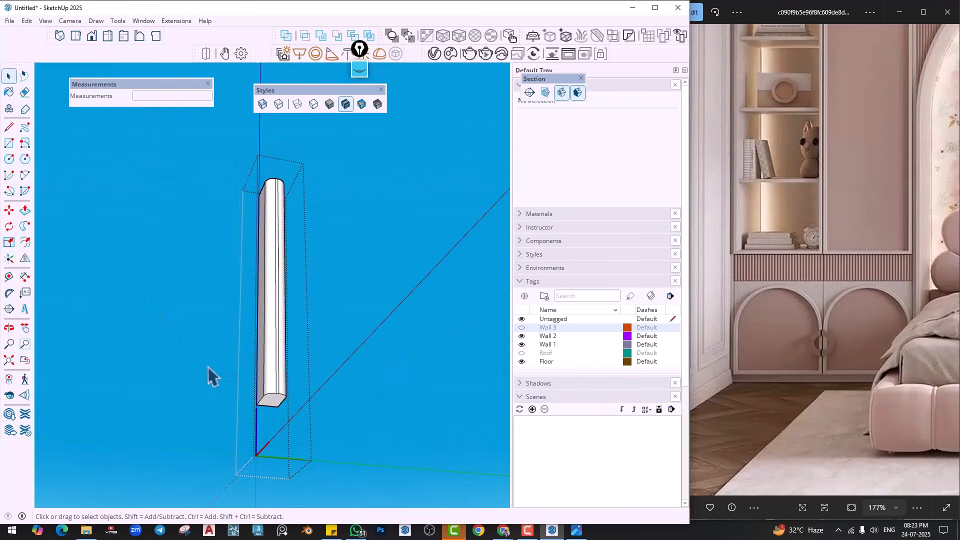
{"action": "key", "text": "ctrl+z"}
{"action": "scroll", "coordinate": [289, 448], "scroll_direction": "up", "scroll_amount": 1}
{"action": "left_click", "coordinate": [319, 414]}
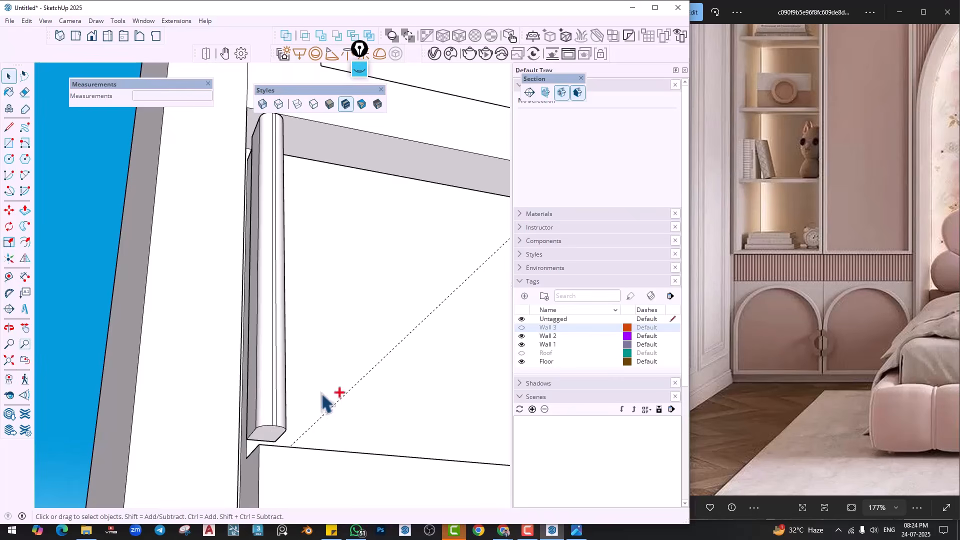
{"action": "key", "text": "ctrl+z"}
{"action": "key", "text": "ctrl+z"}
{"action": "left_click", "coordinate": [327, 401]}
{"action": "key", "text": "ctrl+z"}
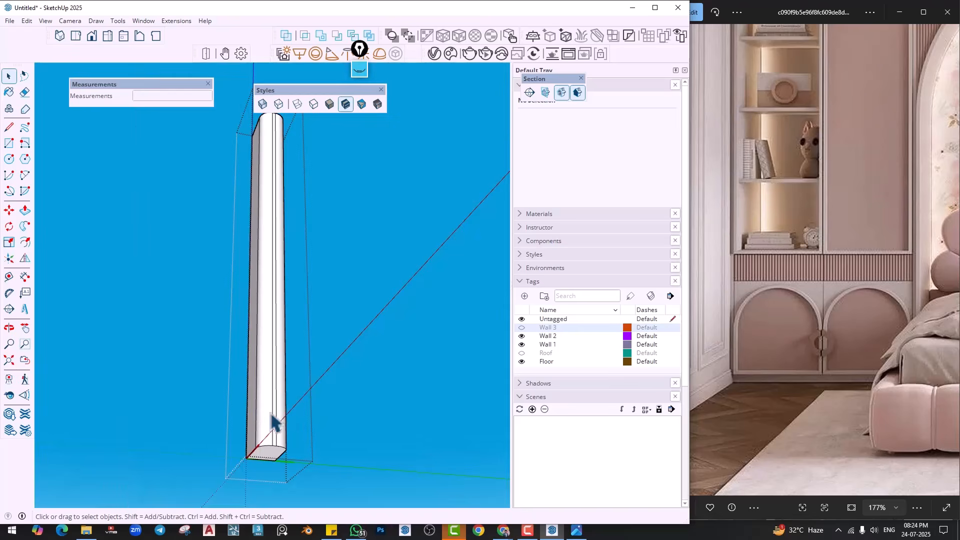
Push the flute's bottom face up slightly to leave a small gap above the ledge, and close the component
{"action": "scroll", "coordinate": [272, 467], "scroll_direction": "up", "scroll_amount": 1}
{"action": "key", "text": "p"}
{"action": "left_click", "coordinate": [265, 452]}
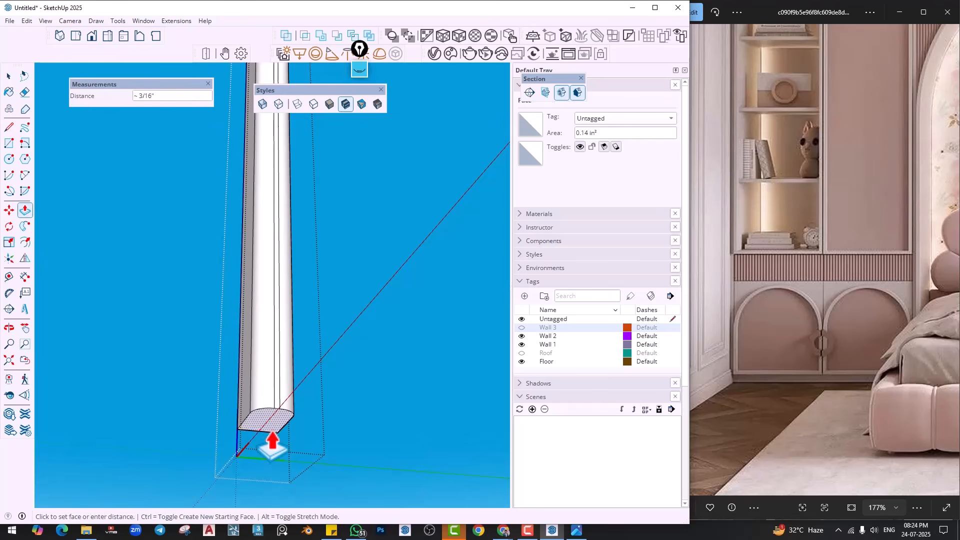
{"action": "left_click", "coordinate": [261, 442]}
{"action": "key", "text": "space"}
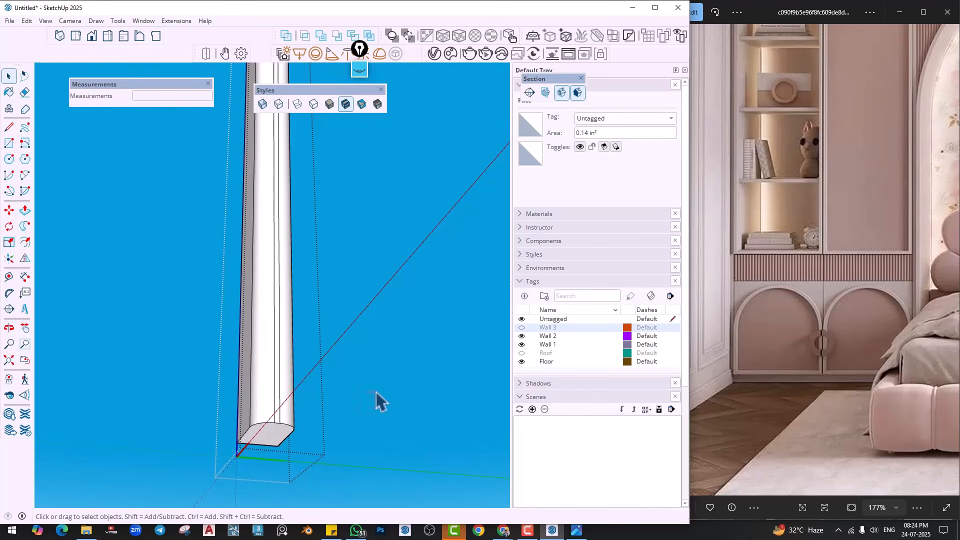
{"action": "left_click", "coordinate": [376, 392]}
{"action": "middle_click_drag", "start_coordinate": [371, 383], "coordinate": [292, 380]}
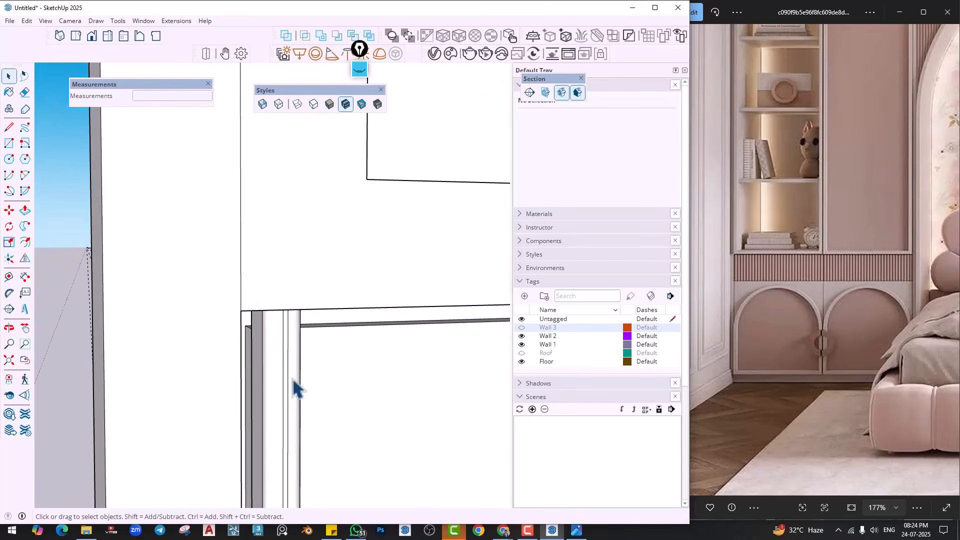
Push the top face of the fluted slat down about 1/8" inside its component and leave the component
{"action": "double_click", "coordinate": [274, 342]}
{"action": "middle_click_drag", "start_coordinate": [275, 341], "coordinate": [283, 375]}
{"action": "key", "text": "p"}
{"action": "left_click", "coordinate": [277, 321]}
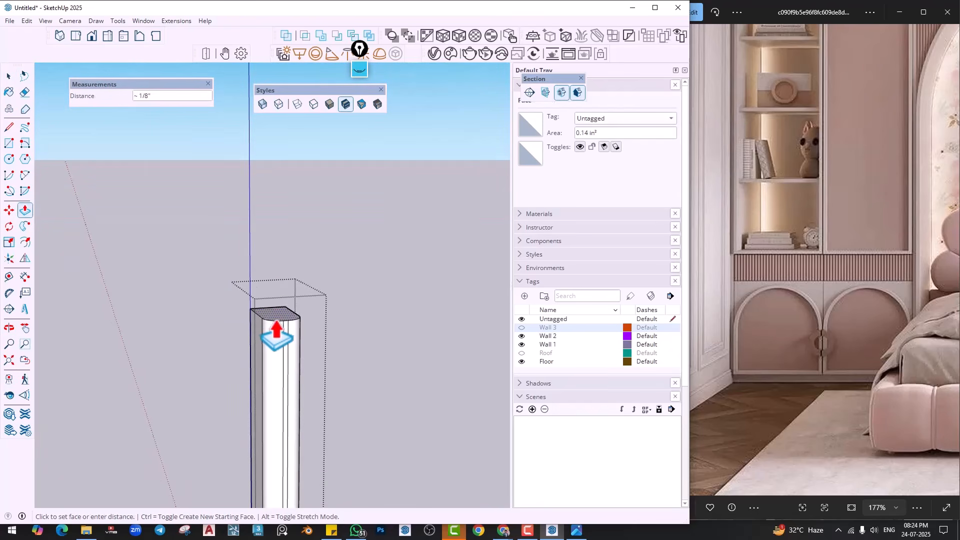
{"action": "key", "text": "space"}
{"action": "left_click", "coordinate": [340, 269]}
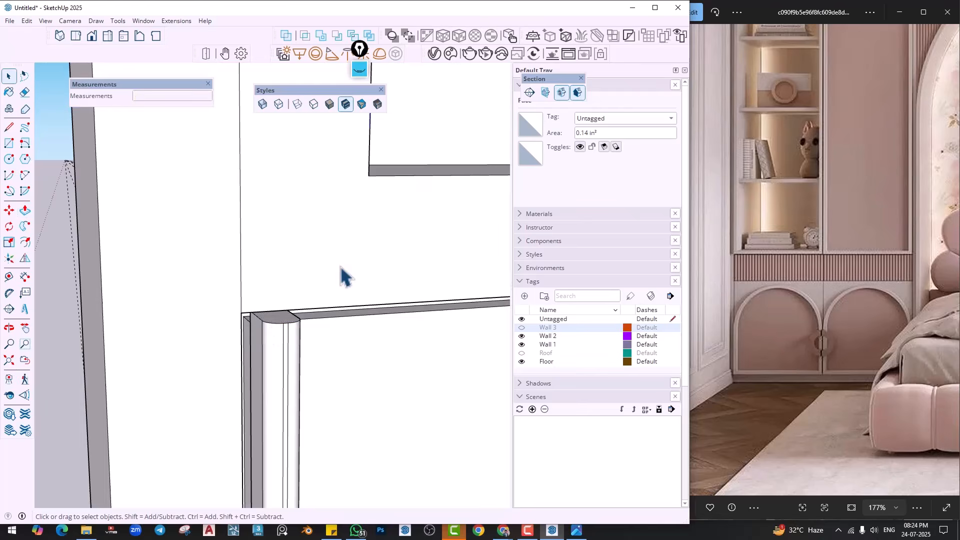
{"action": "left_click", "coordinate": [340, 272]}
Copy the slat horizontally along the band below the shelf opening to its far end, about 1' 6 1/2" away
{"action": "scroll", "coordinate": [310, 345], "scroll_direction": "down", "scroll_amount": 4}
{"action": "middle_click_drag", "start_coordinate": [271, 329], "coordinate": [250, 289], "text": "shift"}
{"action": "left_click", "coordinate": [263, 335]}
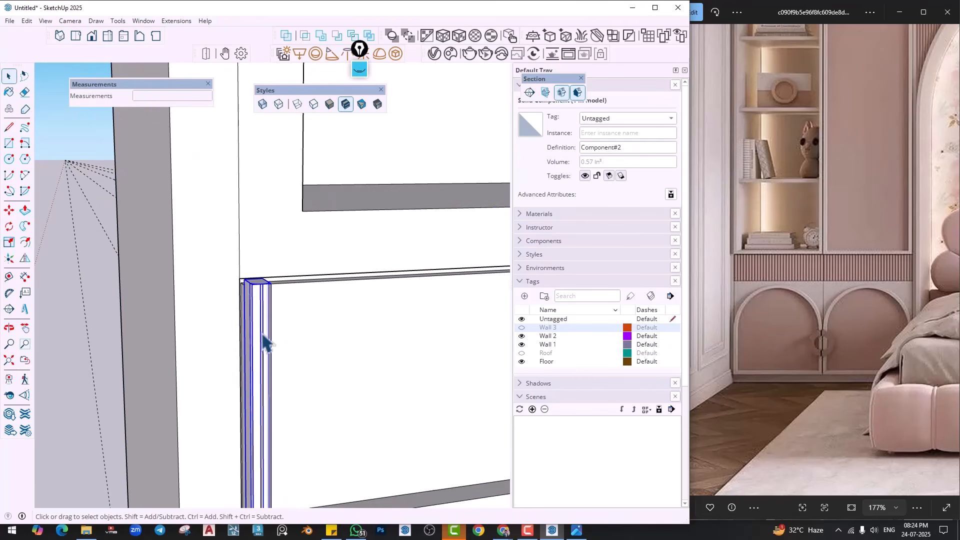
{"action": "key", "text": "m"}
{"action": "middle_click_drag", "start_coordinate": [264, 377], "coordinate": [307, 377]}
{"action": "key", "text": "ctrl"}
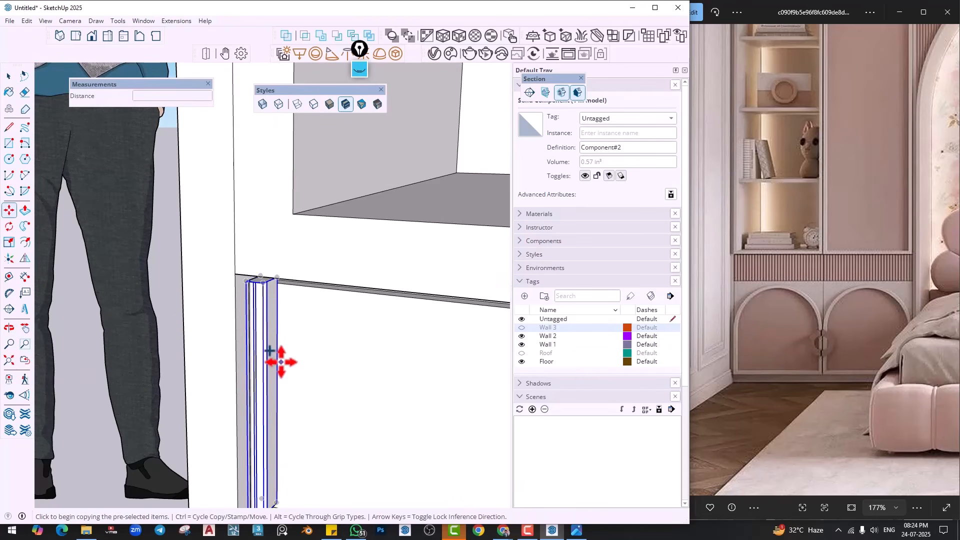
{"action": "left_click", "coordinate": [270, 351]}
{"action": "left_click", "coordinate": [263, 356]}
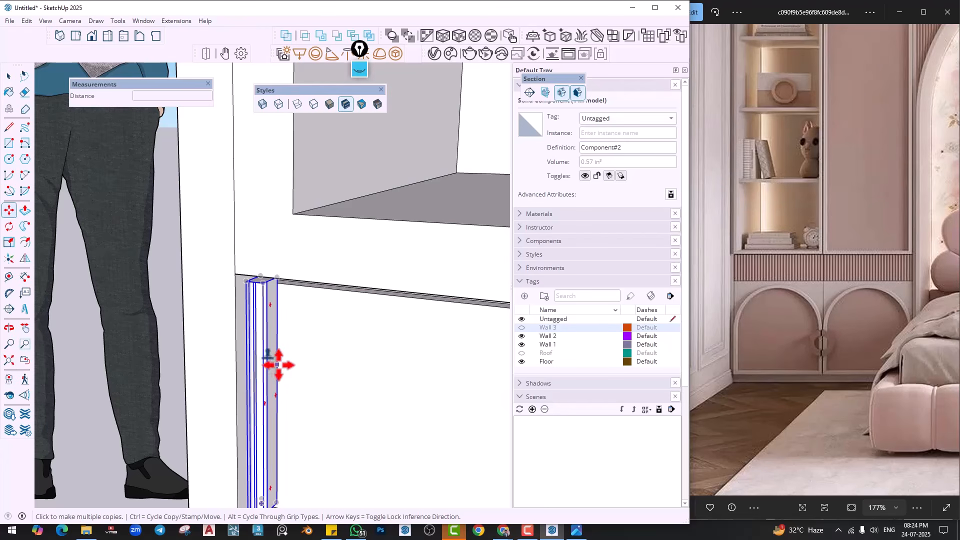
{"action": "left_click", "coordinate": [278, 365]}
{"action": "key", "text": "ctrl"}
{"action": "key", "text": "ctrl"}
{"action": "scroll", "coordinate": [326, 392], "scroll_direction": "down", "scroll_amount": 2}
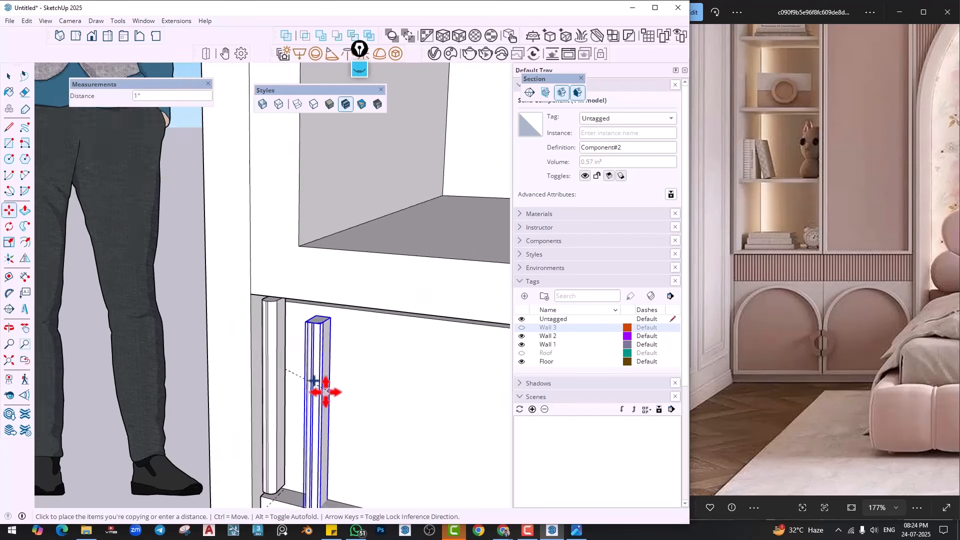
{"action": "scroll", "coordinate": [330, 390], "scroll_direction": "down", "scroll_amount": 3}
{"action": "middle_click_drag", "start_coordinate": [357, 367], "coordinate": [165, 343], "text": "shift"}
{"action": "scroll", "coordinate": [329, 372], "scroll_direction": "up", "scroll_amount": 3}
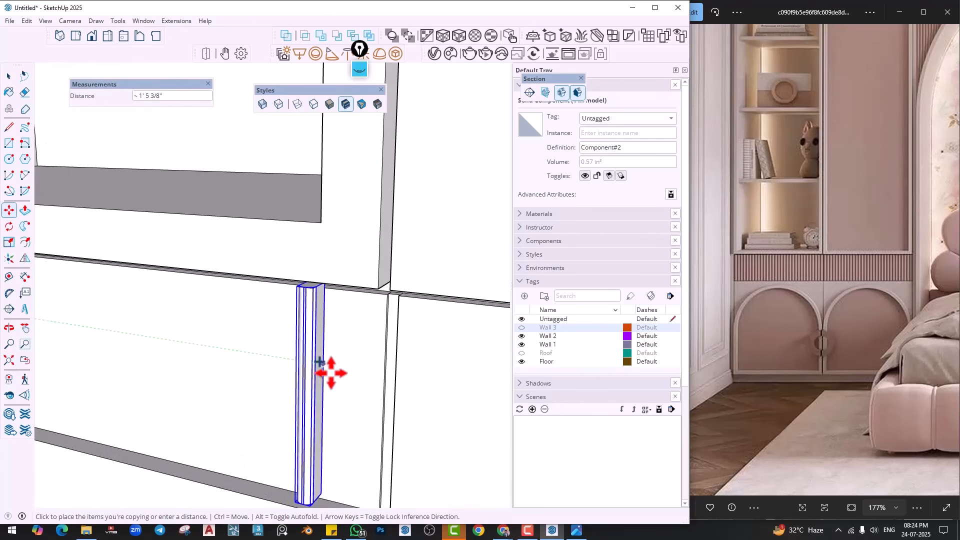
{"action": "scroll", "coordinate": [345, 370], "scroll_direction": "up", "scroll_amount": 1}
{"action": "scroll", "coordinate": [375, 379], "scroll_direction": "up", "scroll_amount": 1}
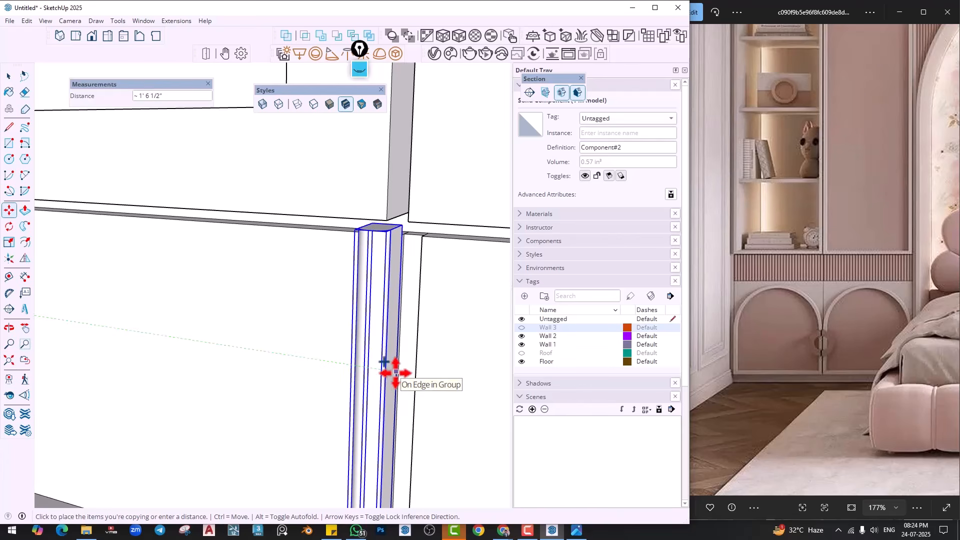
{"action": "left_click", "coordinate": [395, 372]}
Try filling the span between the two slats with evenly spaced copies, using 20 and 40 divisions
{"action": "scroll", "coordinate": [396, 374], "scroll_direction": "down", "scroll_amount": 5}
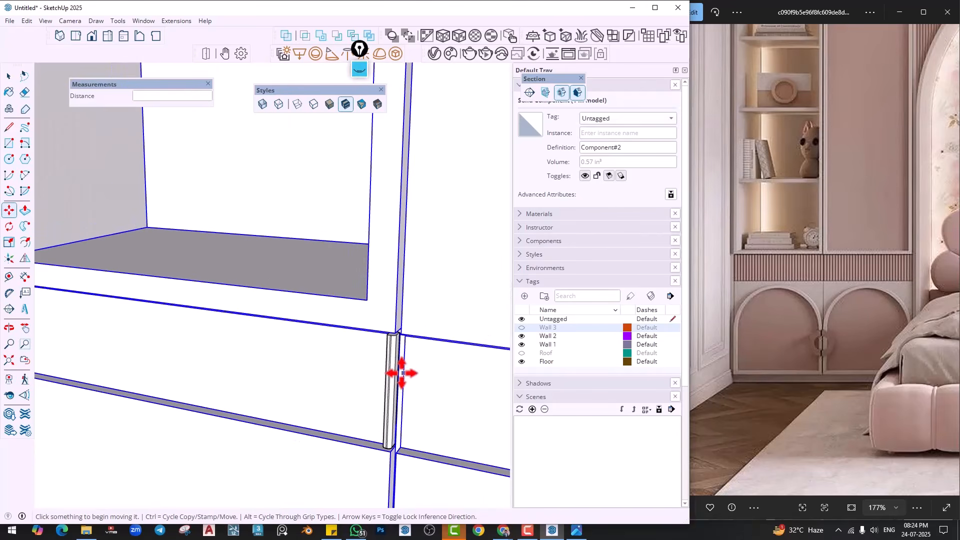
{"action": "type", "text": "/20"}
{"action": "key", "text": "Return"}
{"action": "scroll", "coordinate": [431, 394], "scroll_direction": "down", "scroll_amount": 1}
{"action": "middle_click_drag", "start_coordinate": [320, 382], "coordinate": [403, 388]}
{"action": "scroll", "coordinate": [404, 387], "scroll_direction": "down", "scroll_amount": 1}
{"action": "type", "text": "/40"}
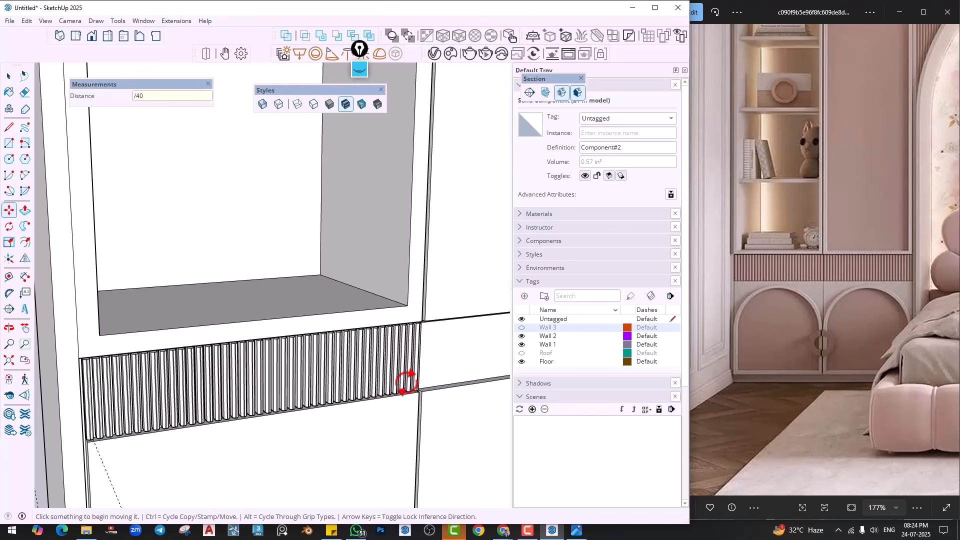
{"action": "key", "text": "Return"}
Set the slat array to 45 equal divisions across the band
{"action": "scroll", "coordinate": [131, 382], "scroll_direction": "up", "scroll_amount": 3}
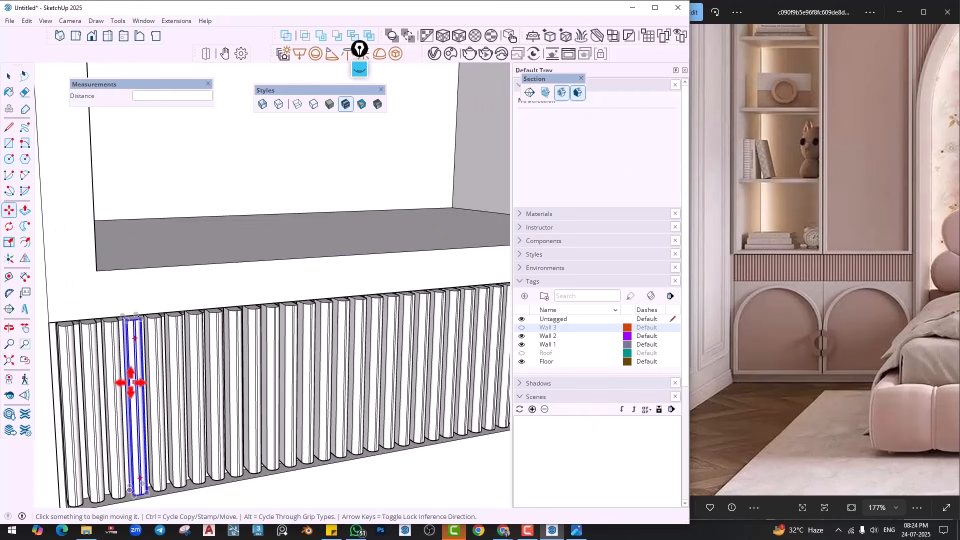
{"action": "middle_click_drag", "start_coordinate": [130, 382], "coordinate": [8, 350]}
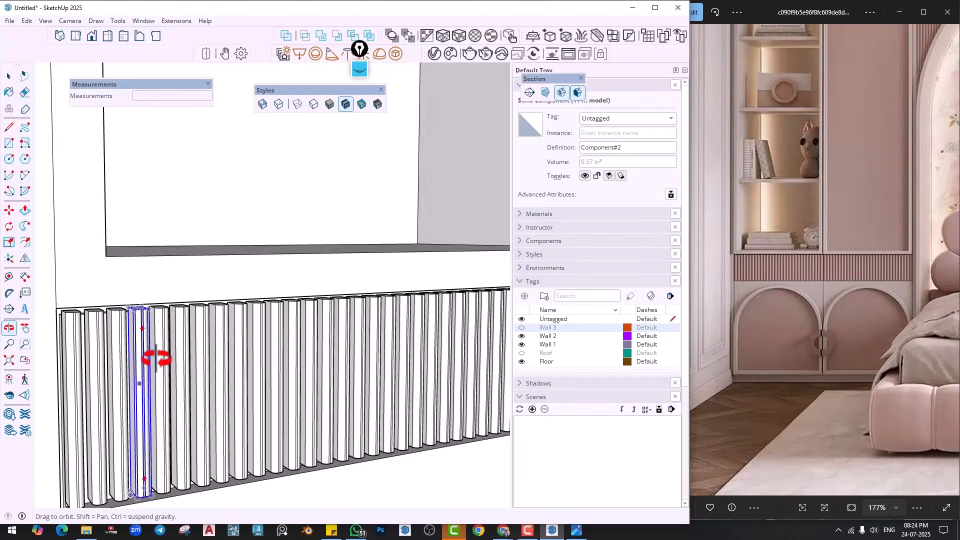
{"action": "scroll", "coordinate": [156, 357], "scroll_direction": "down", "scroll_amount": 2}
{"action": "type", "text": "m/45"}
{"action": "key", "text": "Return"}
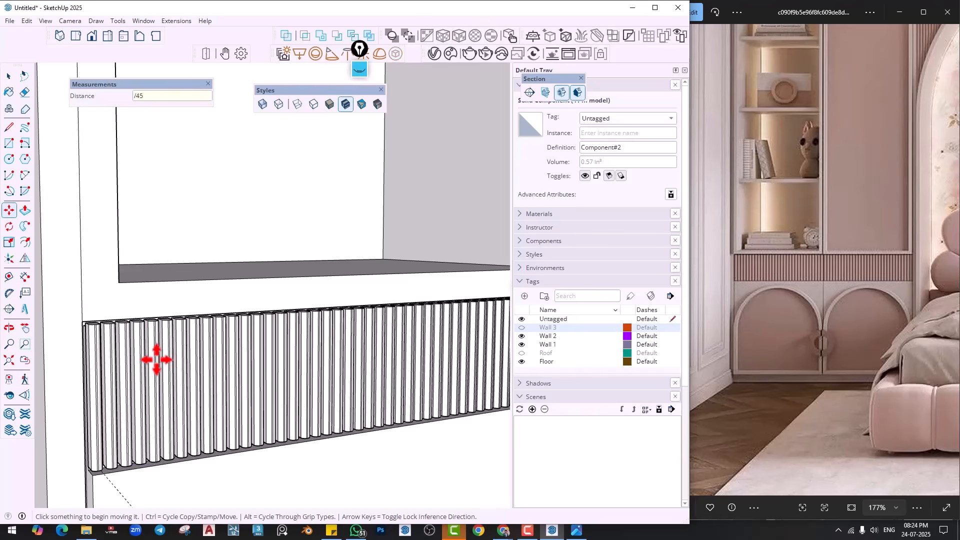
{"action": "key", "text": "space"}
Mirror-copy the whole row of slats onto the adjoining band with Flip, offsetting the flip plane about 9 3/8"
{"action": "scroll", "coordinate": [240, 390], "scroll_direction": "down", "scroll_amount": 6}
{"action": "scroll", "coordinate": [368, 391], "scroll_direction": "up", "scroll_amount": 5}
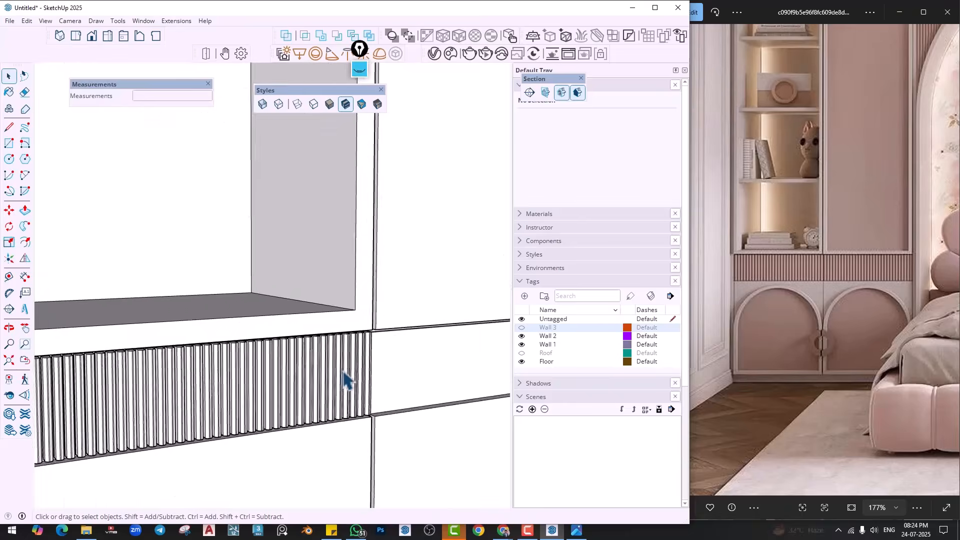
{"action": "scroll", "coordinate": [204, 367], "scroll_direction": "down", "scroll_amount": 3}
{"action": "left_click_drag", "start_coordinate": [331, 455], "coordinate": [345, 454]}
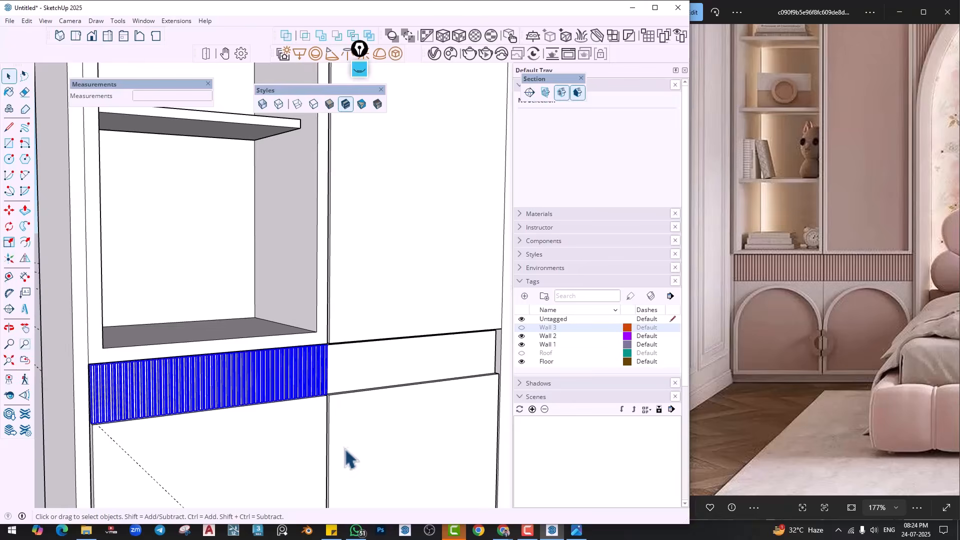
{"action": "middle_click_drag", "start_coordinate": [345, 455], "coordinate": [301, 444]}
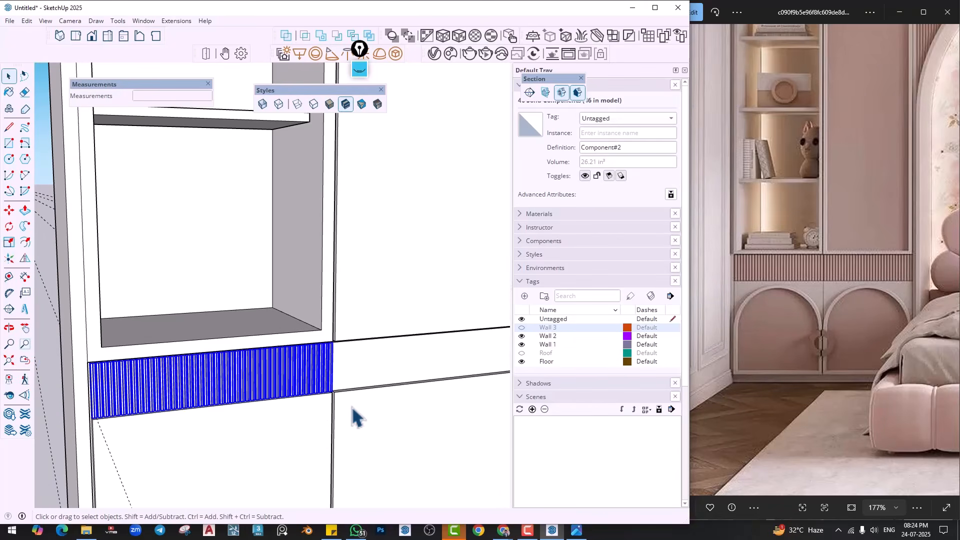
{"action": "left_click", "coordinate": [25, 258]}
{"action": "scroll", "coordinate": [343, 337], "scroll_direction": "up", "scroll_amount": 3}
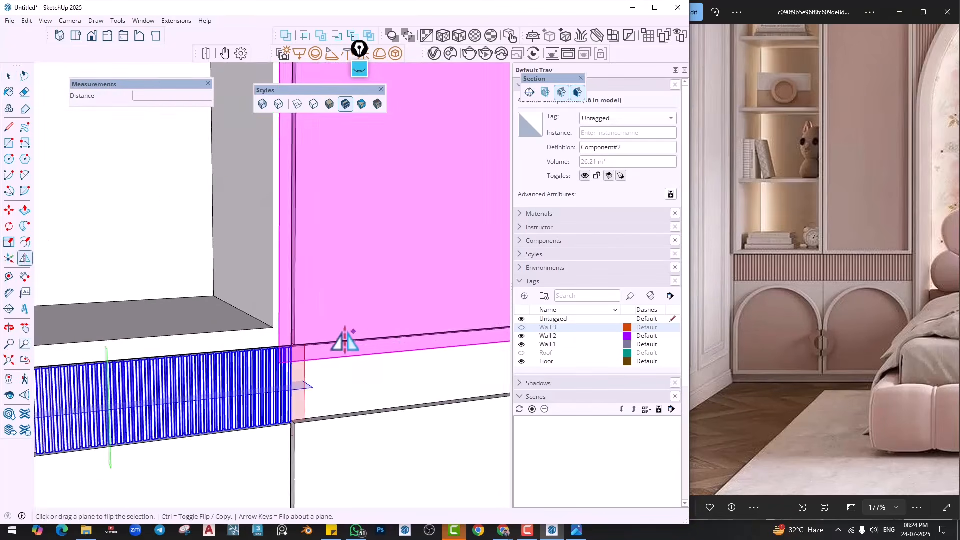
{"action": "key", "text": "ctrl"}
{"action": "scroll", "coordinate": [95, 374], "scroll_direction": "up", "scroll_amount": 3}
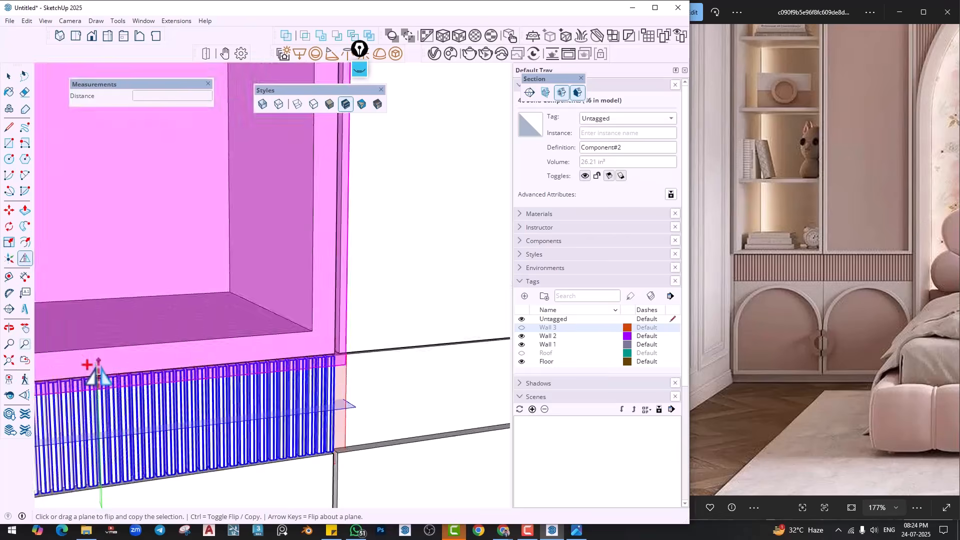
{"action": "middle_click_drag", "start_coordinate": [431, 398], "coordinate": [135, 371]}
{"action": "middle_click_drag", "start_coordinate": [400, 416], "coordinate": [440, 348]}
{"action": "scroll", "coordinate": [440, 365], "scroll_direction": "up", "scroll_amount": 4}
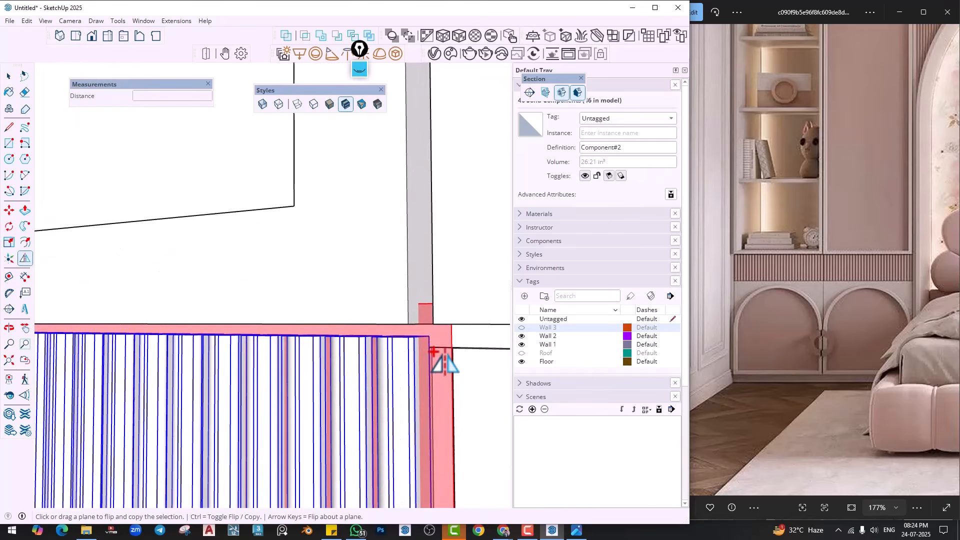
{"action": "scroll", "coordinate": [440, 408], "scroll_direction": "down", "scroll_amount": 9}
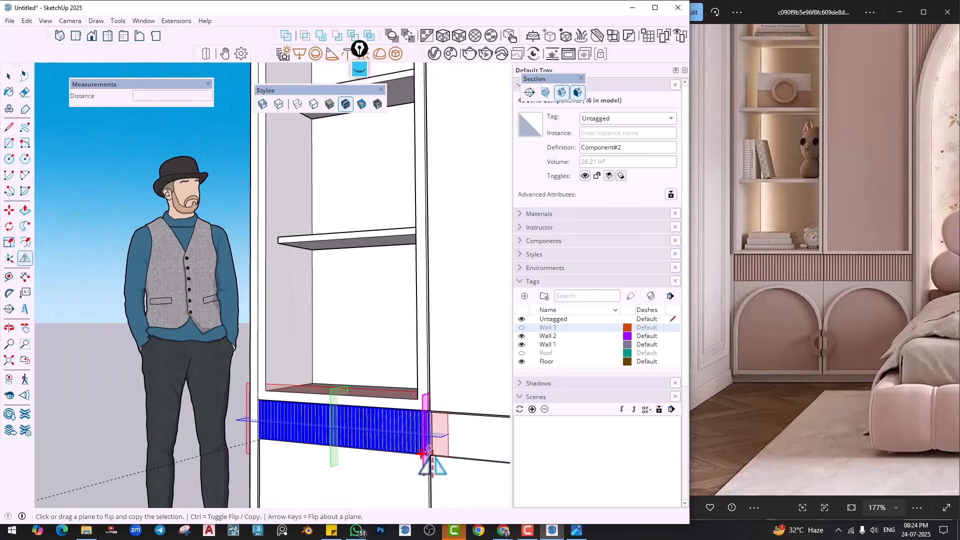
{"action": "middle_click_drag", "start_coordinate": [423, 445], "coordinate": [395, 186], "text": "shift"}
{"action": "middle_click_drag", "start_coordinate": [392, 408], "coordinate": [542, 475]}
{"action": "scroll", "coordinate": [543, 475], "scroll_direction": "down", "scroll_amount": 1}
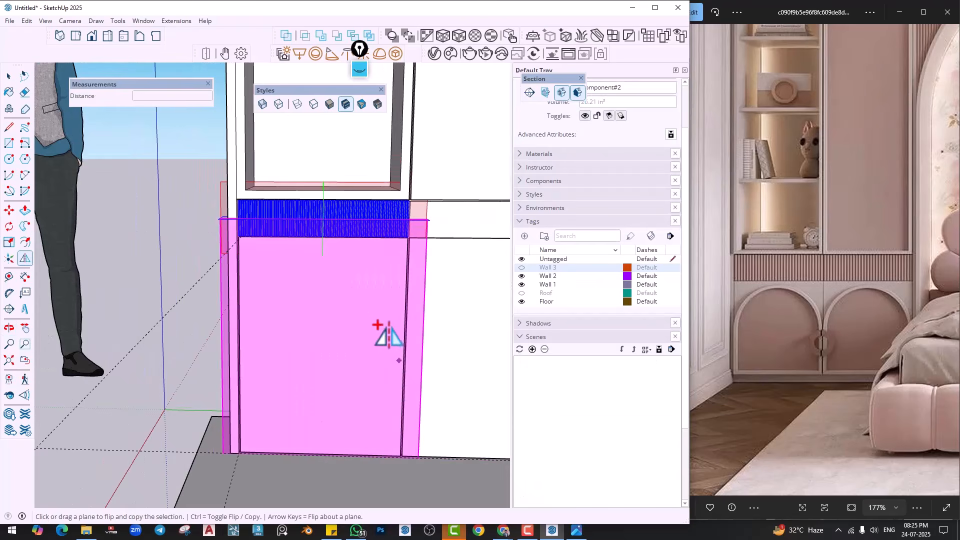
{"action": "middle_click_drag", "start_coordinate": [371, 259], "coordinate": [388, 342]}
{"action": "scroll", "coordinate": [379, 334], "scroll_direction": "up", "scroll_amount": 4}
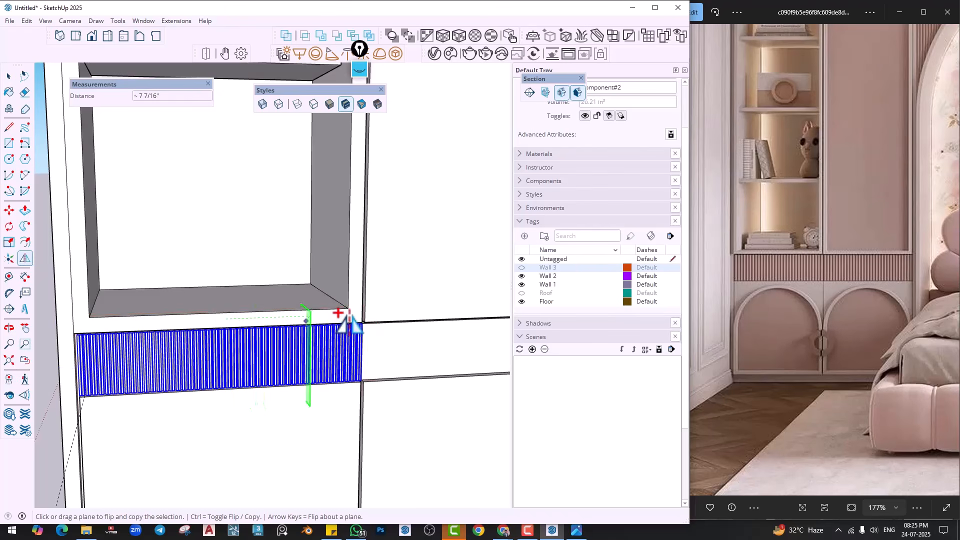
{"action": "left_click", "coordinate": [368, 359]}
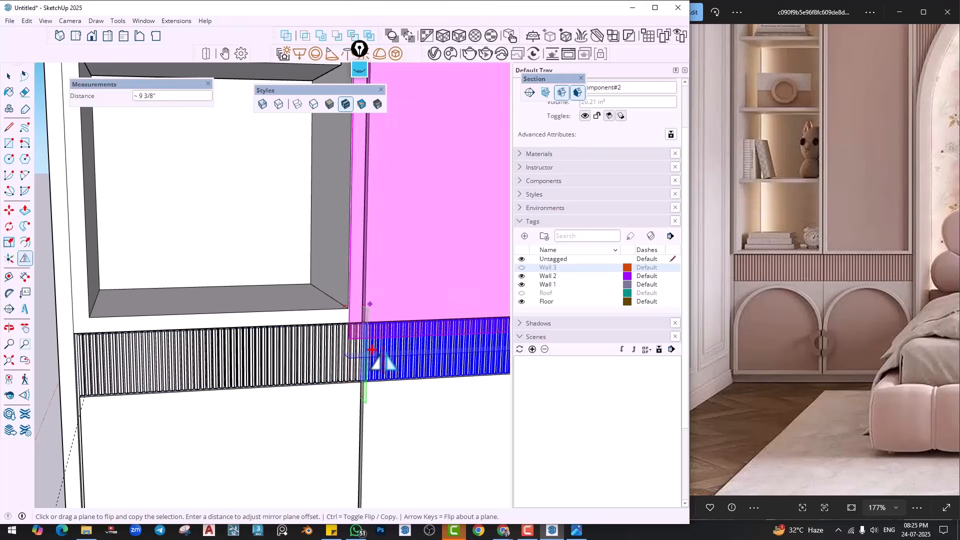
Move the mirrored row of slats by its lower corner onto the corner of the adjoining panel and clear the selection
{"action": "scroll", "coordinate": [372, 362], "scroll_direction": "up", "scroll_amount": 3}
{"action": "key", "text": "m"}
{"action": "scroll", "coordinate": [325, 430], "scroll_direction": "up", "scroll_amount": 8}
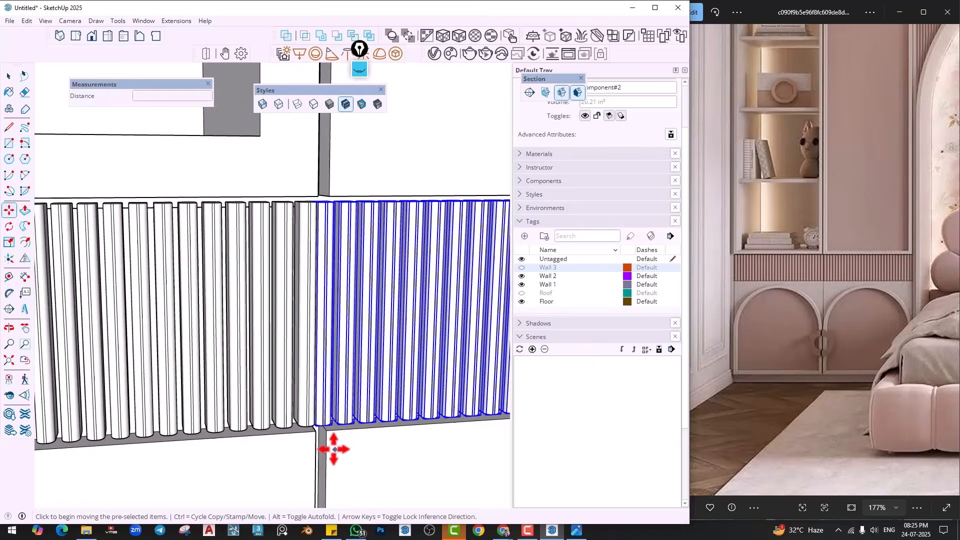
{"action": "middle_click_drag", "start_coordinate": [296, 415], "coordinate": [284, 373]}
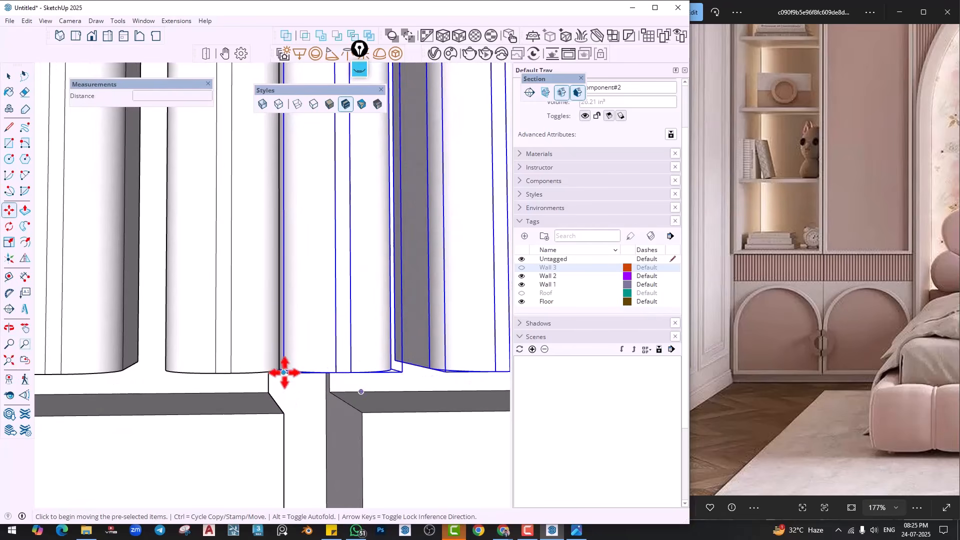
{"action": "left_click", "coordinate": [284, 371]}
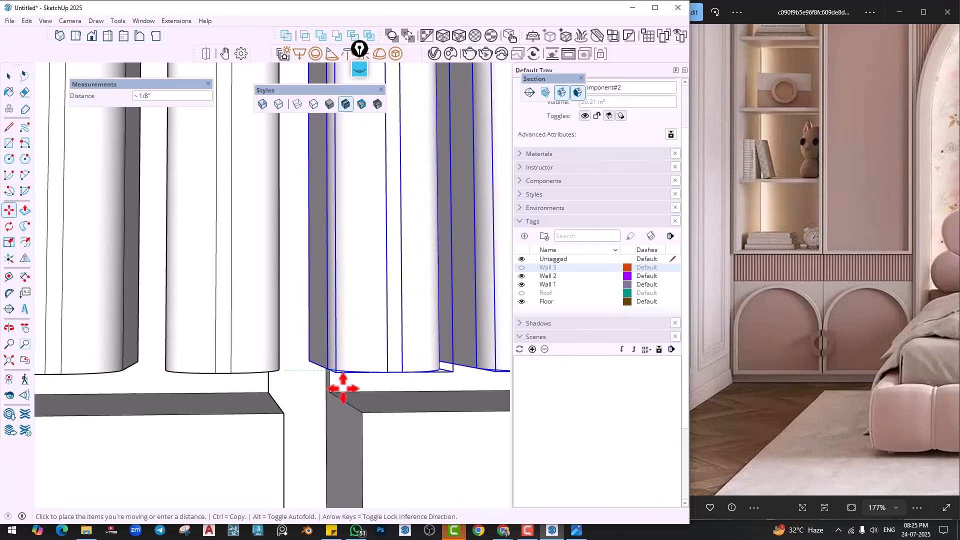
{"action": "left_click", "coordinate": [362, 414]}
{"action": "scroll", "coordinate": [369, 421], "scroll_direction": "down", "scroll_amount": 5}
{"action": "key", "text": "space"}
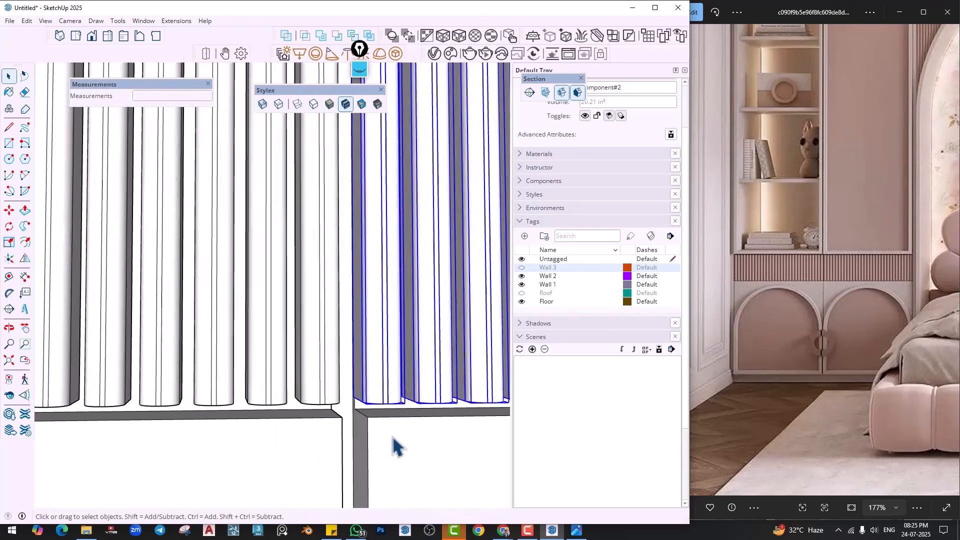
{"action": "scroll", "coordinate": [392, 435], "scroll_direction": "down", "scroll_amount": 8}
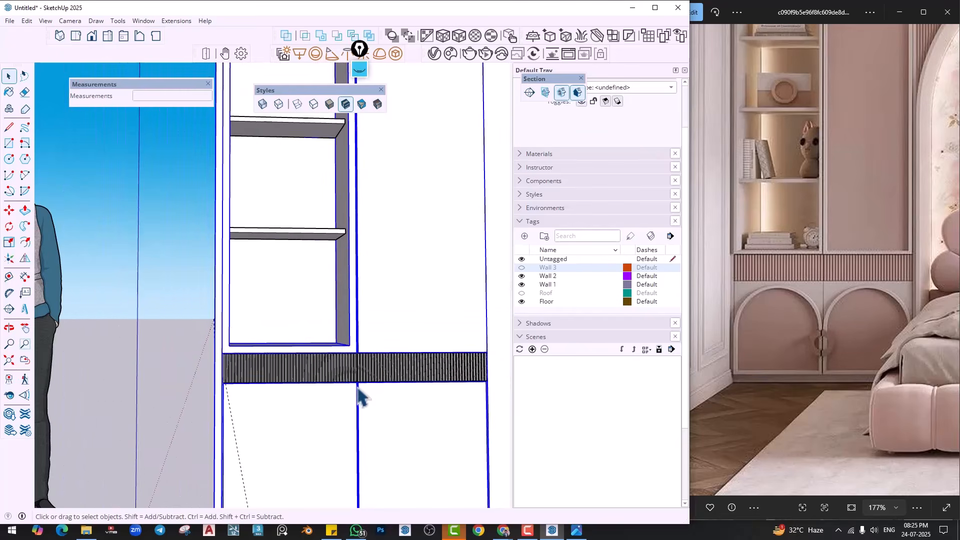
{"action": "mouse_move", "coordinate": [360, 395]}
{"action": "middle_mouse_down"}
{"action": "mouse_move", "coordinate": [349, 439]}
{"action": "mouse_move", "coordinate": [278, 418]}
{"action": "mouse_move", "coordinate": [403, 422]}
{"action": "mouse_move", "coordinate": [384, 389]}
{"action": "middle_mouse_up"}
{"action": "left_click", "coordinate": [167, 315]}
{"action": "scroll", "coordinate": [386, 398], "scroll_direction": "up", "scroll_amount": 5}
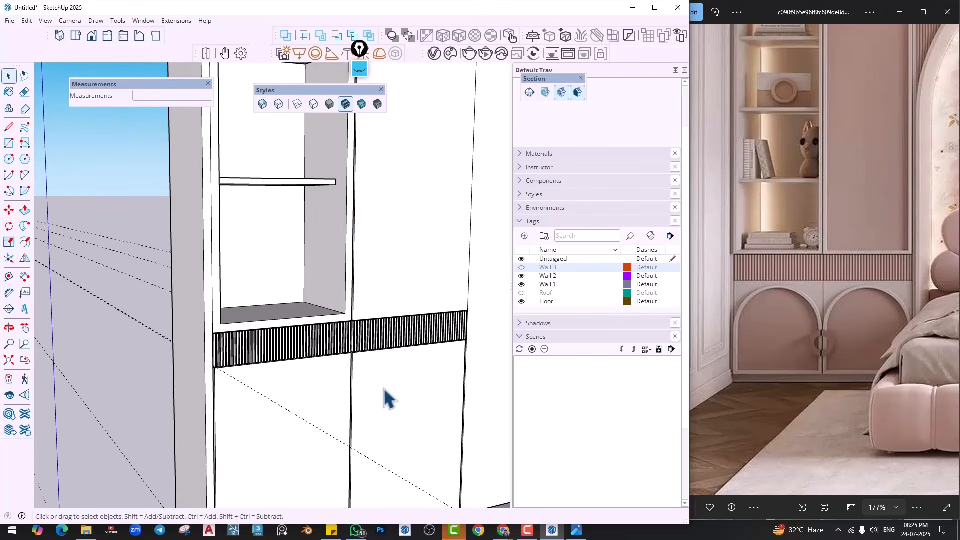
Turn off Edges and Profiles in the Simple Style edge settings
{"action": "left_click", "coordinate": [545, 196]}
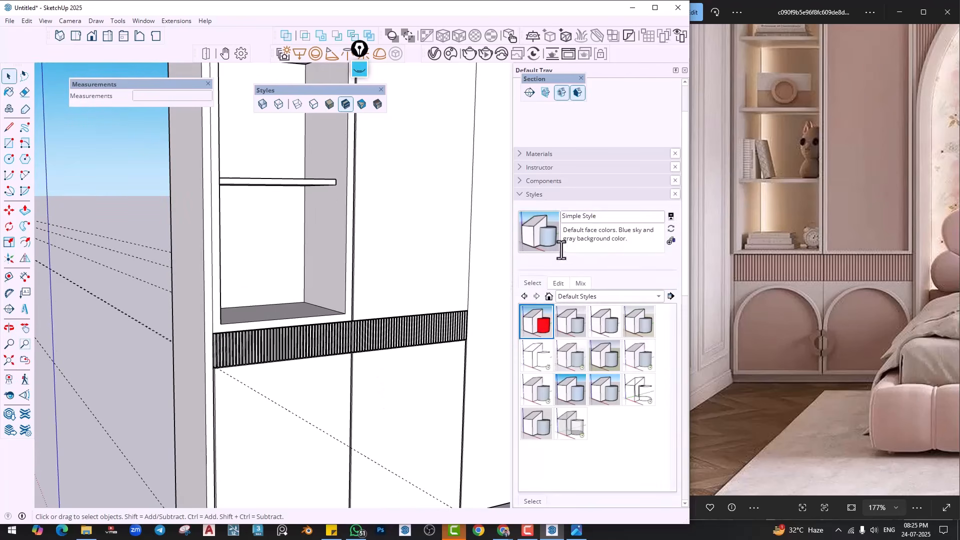
{"action": "left_click", "coordinate": [559, 283]}
{"action": "left_click", "coordinate": [524, 318]}
{"action": "left_click", "coordinate": [524, 347]}
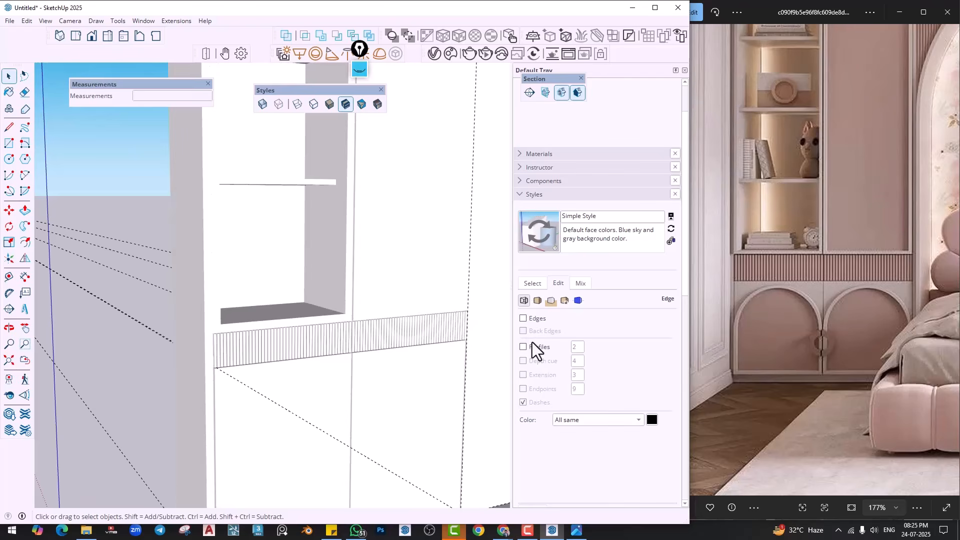
Switch to the Google Meet call in Chrome to check it, and return to SketchUp
{"action": "mouse_move", "coordinate": [503, 530]}
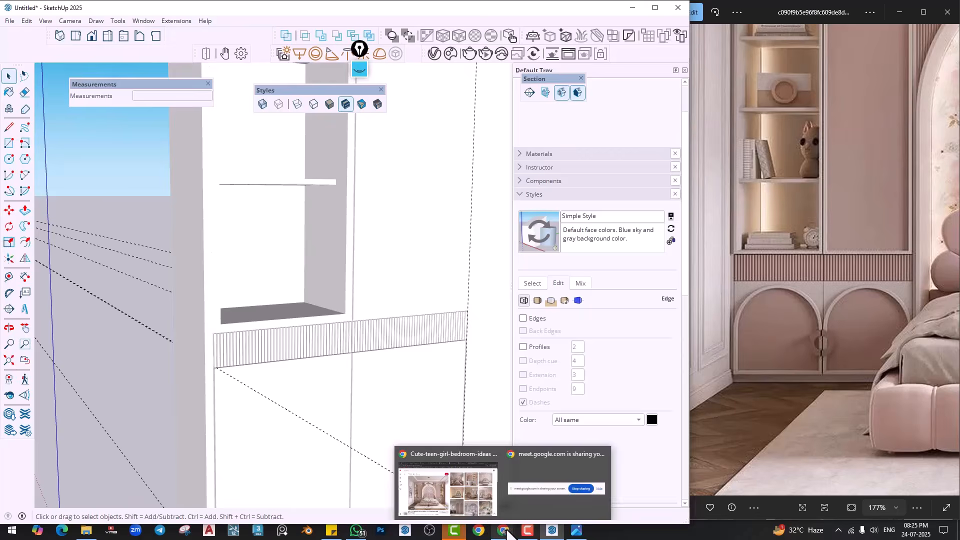
{"action": "left_click", "coordinate": [445, 492]}
{"action": "left_click", "coordinate": [330, 10]}
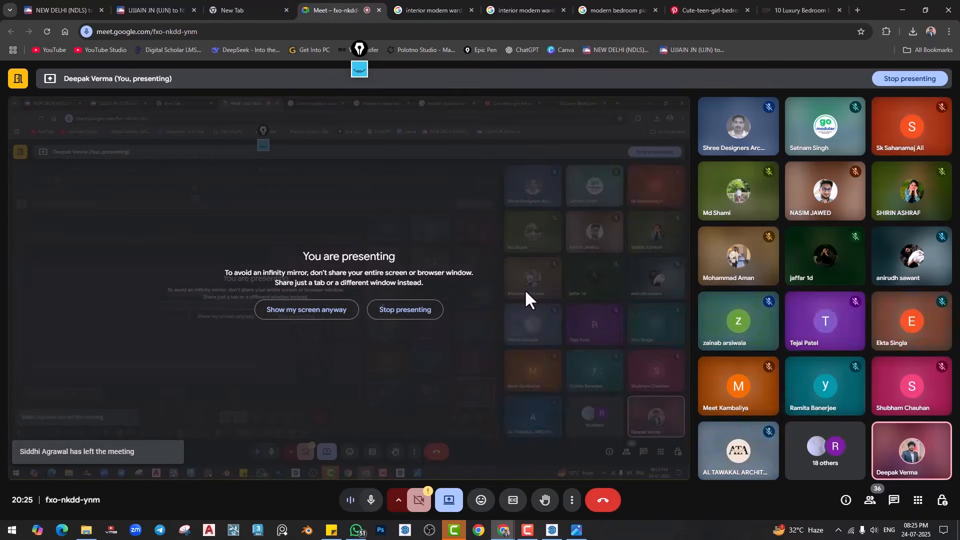
{"action": "left_click", "coordinate": [904, 9]}
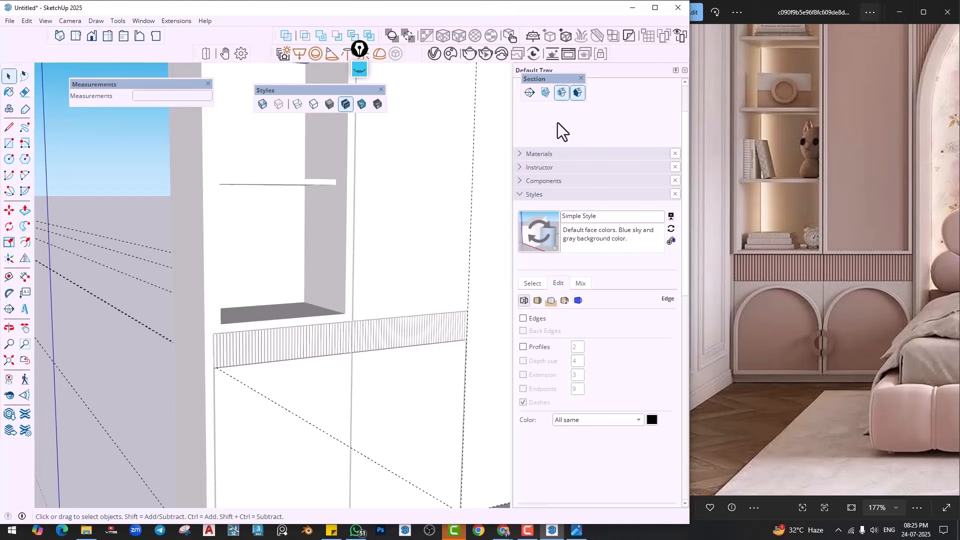
Turn the Edges display of the Simple Style back on
{"action": "scroll", "coordinate": [331, 292], "scroll_direction": "down", "scroll_amount": 2}
{"action": "left_click", "coordinate": [541, 319]}
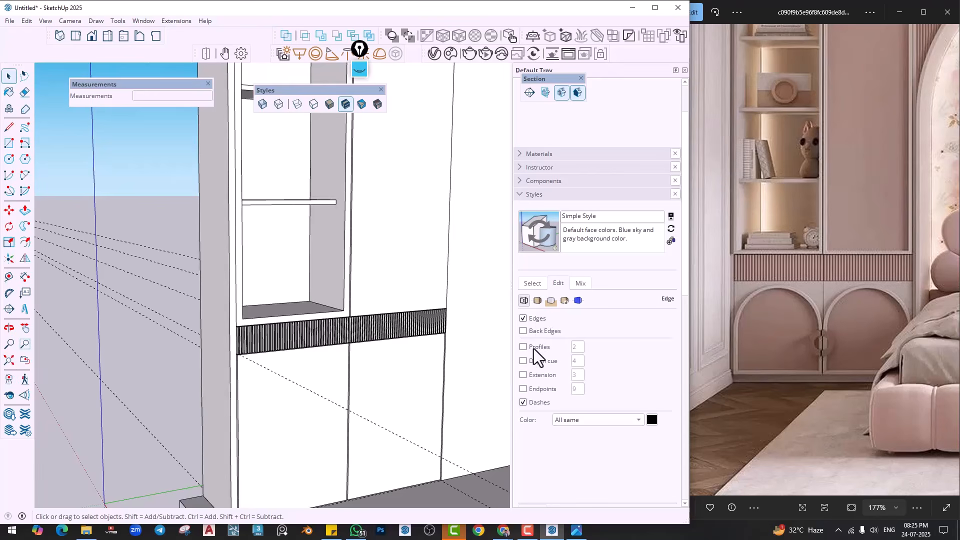
Turn the Profiles display of the Simple Style back on and examine the slat band and the lower doors
{"action": "left_click", "coordinate": [533, 348]}
{"action": "scroll", "coordinate": [244, 369], "scroll_direction": "up", "scroll_amount": 5}
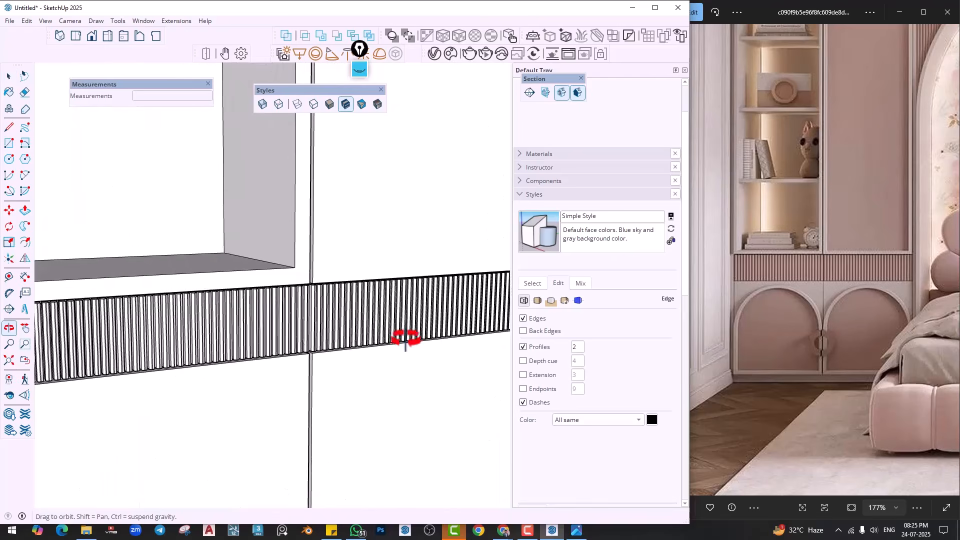
{"action": "middle_click_drag", "start_coordinate": [403, 336], "coordinate": [285, 303]}
{"action": "scroll", "coordinate": [285, 303], "scroll_direction": "down", "scroll_amount": 5}
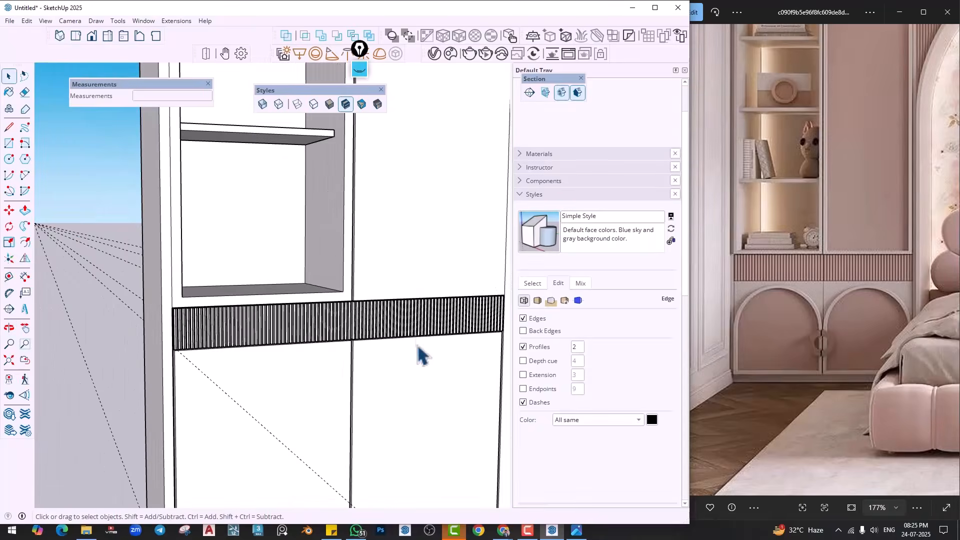
{"action": "middle_click_drag", "start_coordinate": [349, 340], "coordinate": [494, 369]}
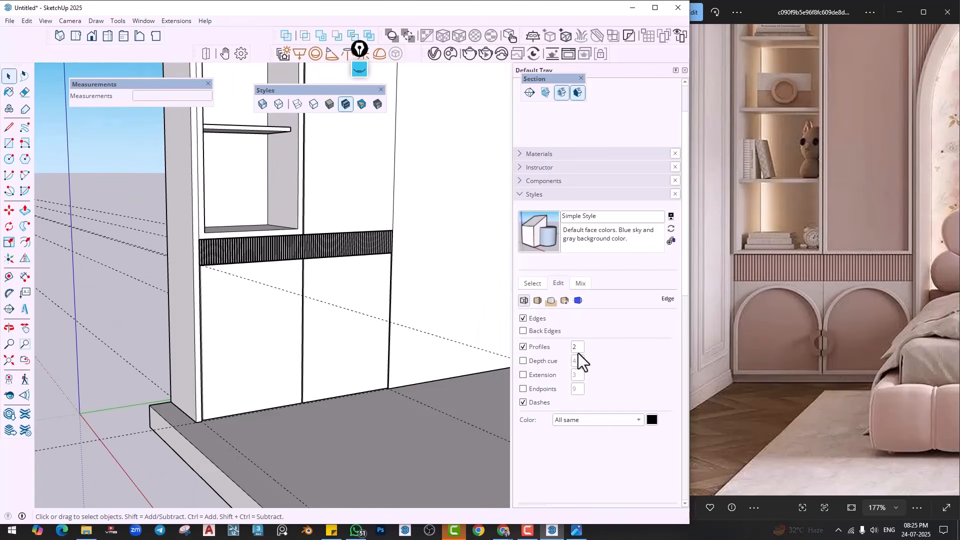
{"action": "scroll", "coordinate": [279, 356], "scroll_direction": "up", "scroll_amount": 2}
{"action": "middle_click_drag", "start_coordinate": [237, 334], "coordinate": [251, 358]}
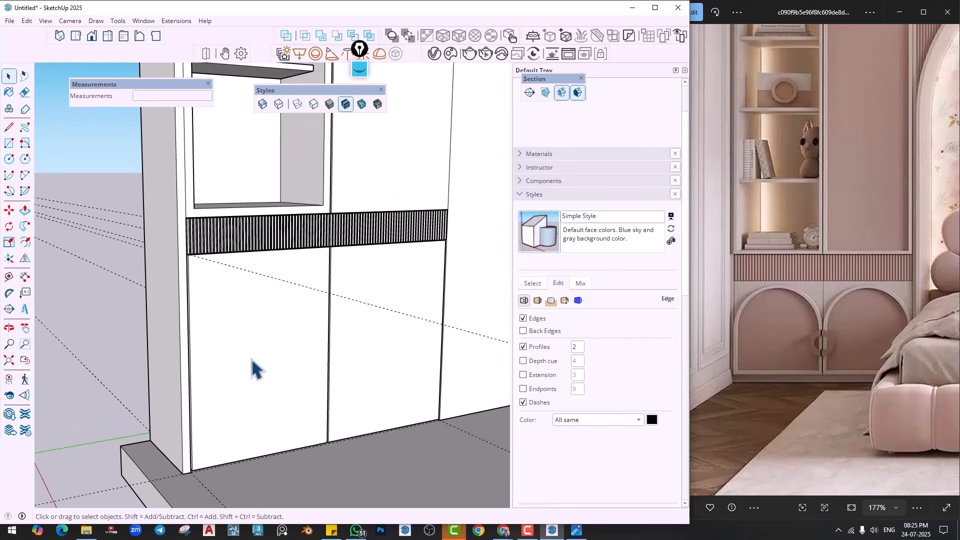
{"action": "scroll", "coordinate": [257, 362], "scroll_direction": "down", "scroll_amount": 2}
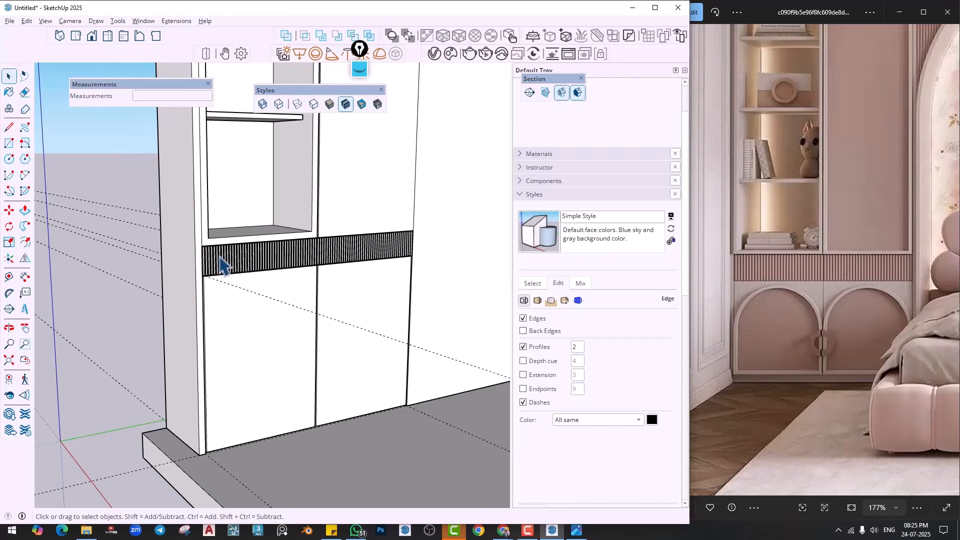
{"action": "scroll", "coordinate": [215, 248], "scroll_direction": "up", "scroll_amount": 3}
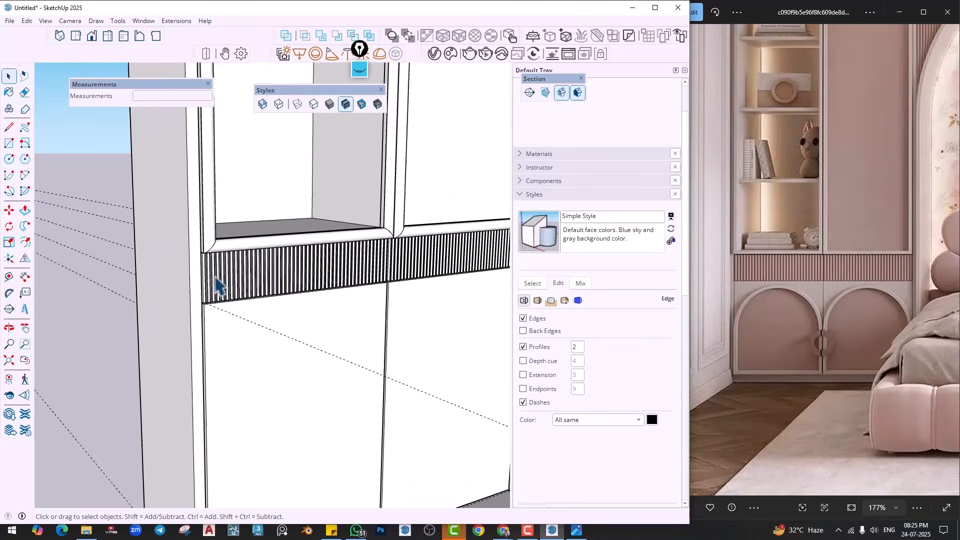
{"action": "scroll", "coordinate": [235, 286], "scroll_direction": "down", "scroll_amount": 2}
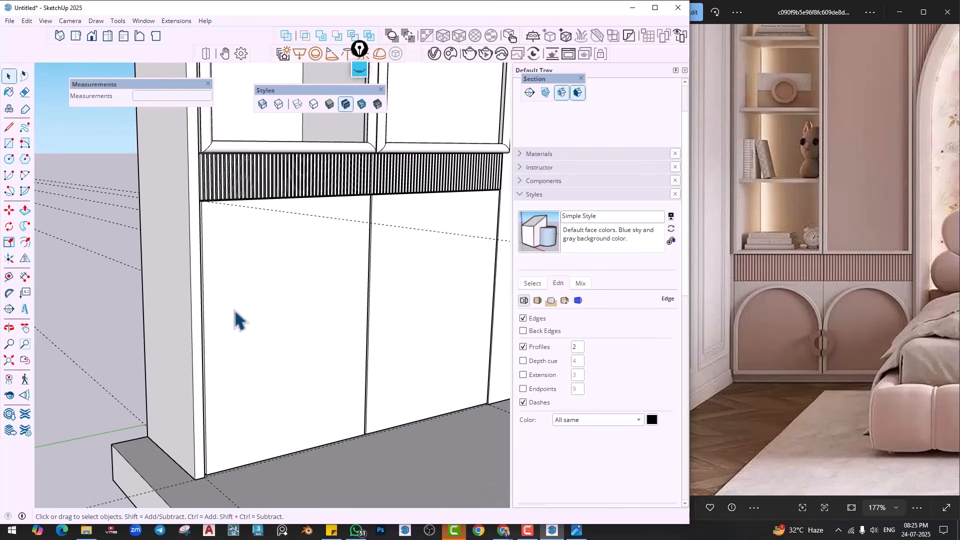
{"action": "middle_click_drag", "start_coordinate": [274, 395], "coordinate": [275, 416]}
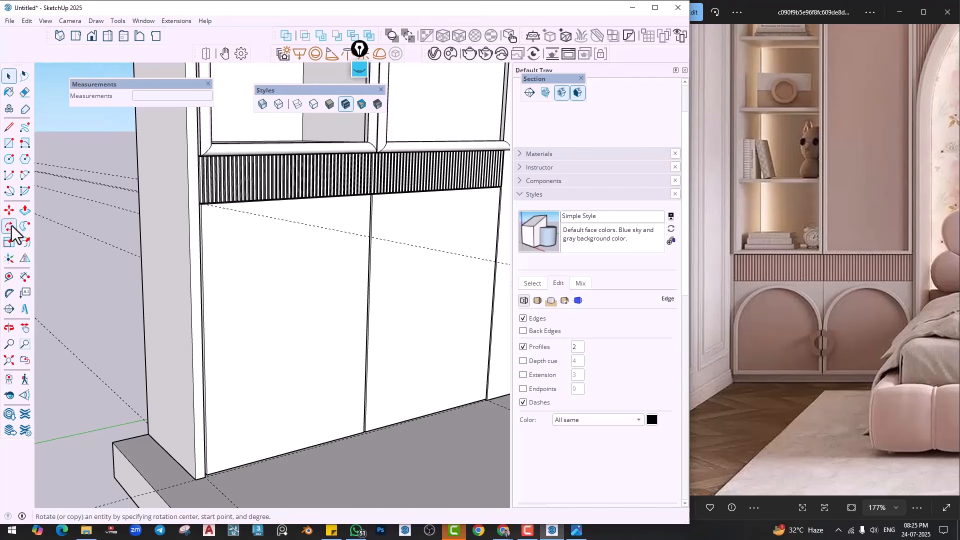
Try to place a horizontal guide above the bottom edge of the left lower door with the Tape Measure
{"action": "left_click", "coordinate": [8, 277]}
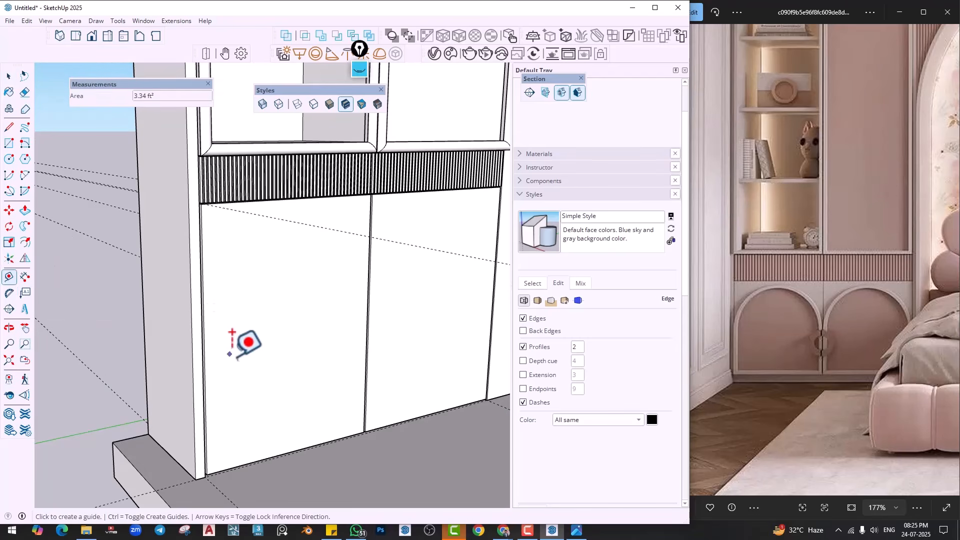
{"action": "scroll", "coordinate": [215, 330], "scroll_direction": "up", "scroll_amount": 2}
{"action": "scroll", "coordinate": [303, 472], "scroll_direction": "up", "scroll_amount": 1}
{"action": "left_click", "coordinate": [303, 475]}
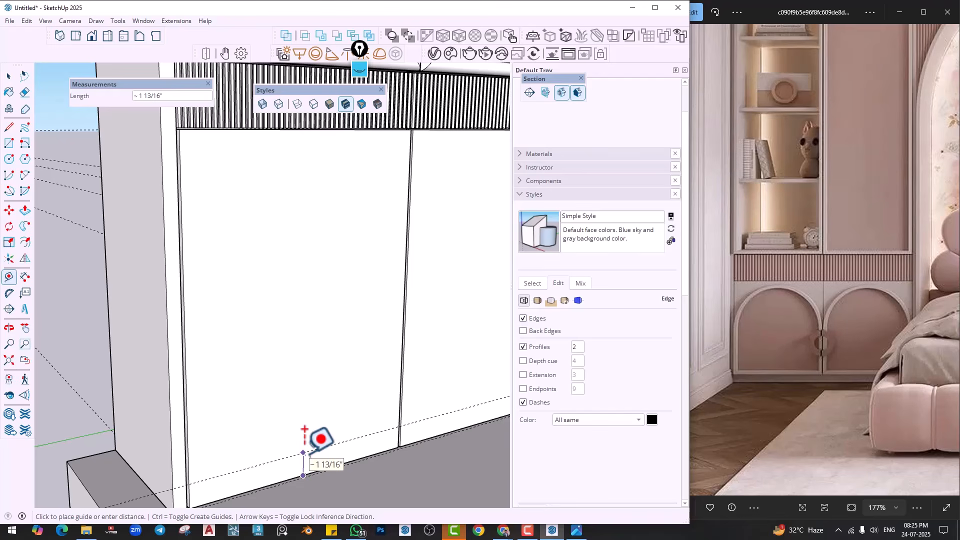
{"action": "type", "text": "3"}
{"action": "key", "text": "Return"}
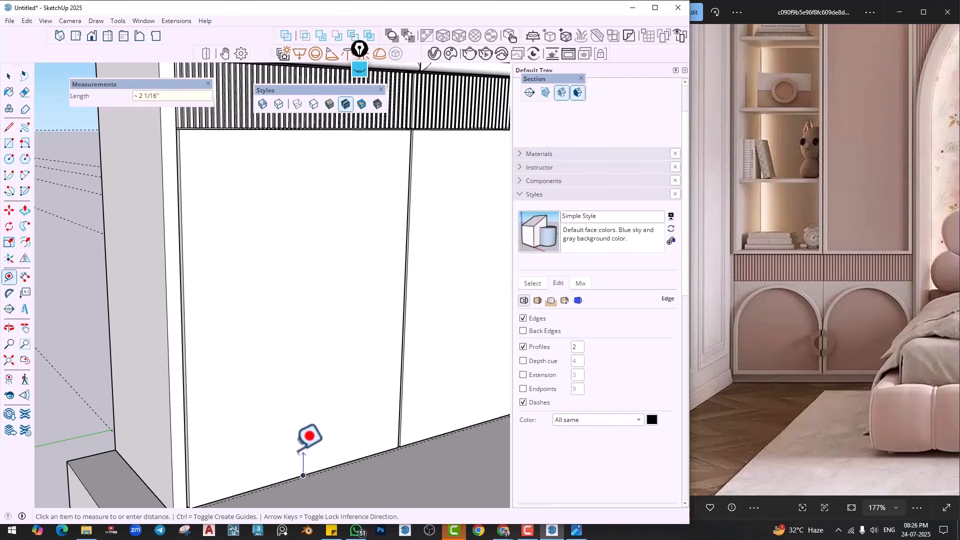
{"action": "key", "text": "Escape"}
{"action": "scroll", "coordinate": [303, 455], "scroll_direction": "up", "scroll_amount": 3}
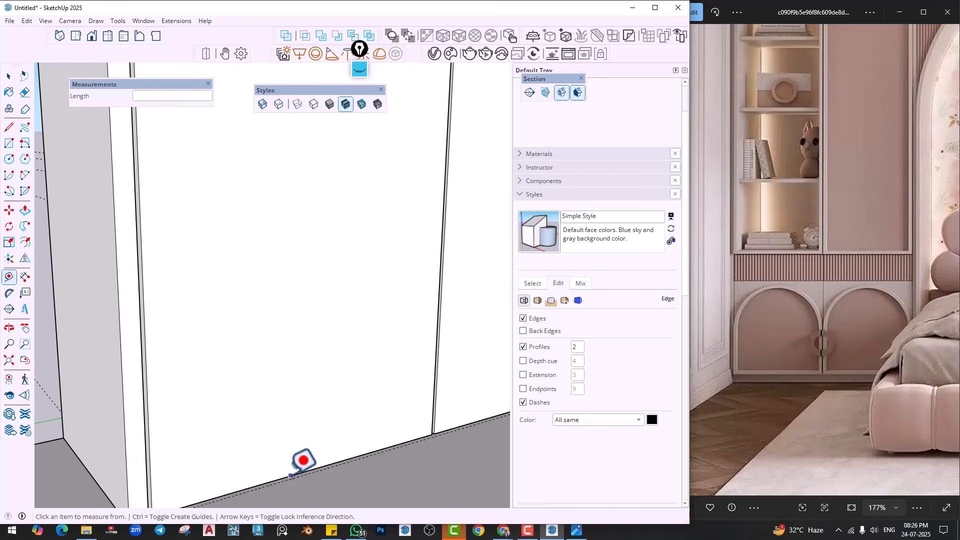
{"action": "key", "text": "Escape"}
{"action": "scroll", "coordinate": [298, 450], "scroll_direction": "up", "scroll_amount": 3}
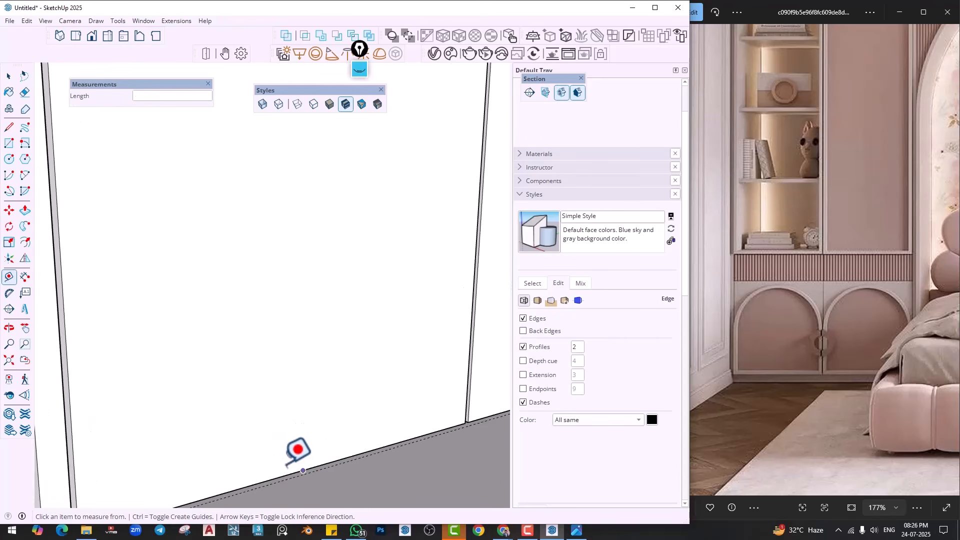
{"action": "left_click", "coordinate": [314, 475]}
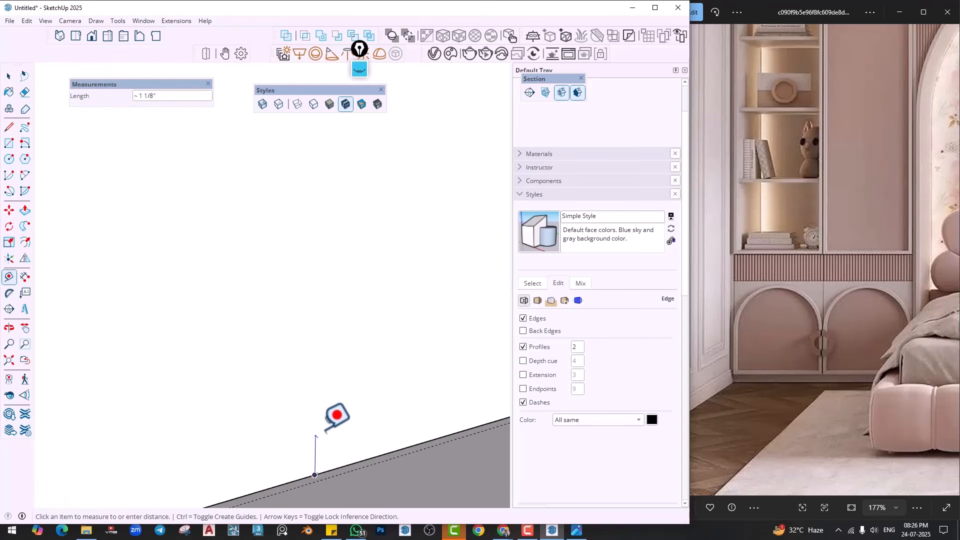
{"action": "key", "text": "Escape"}
{"action": "left_click", "coordinate": [357, 462]}
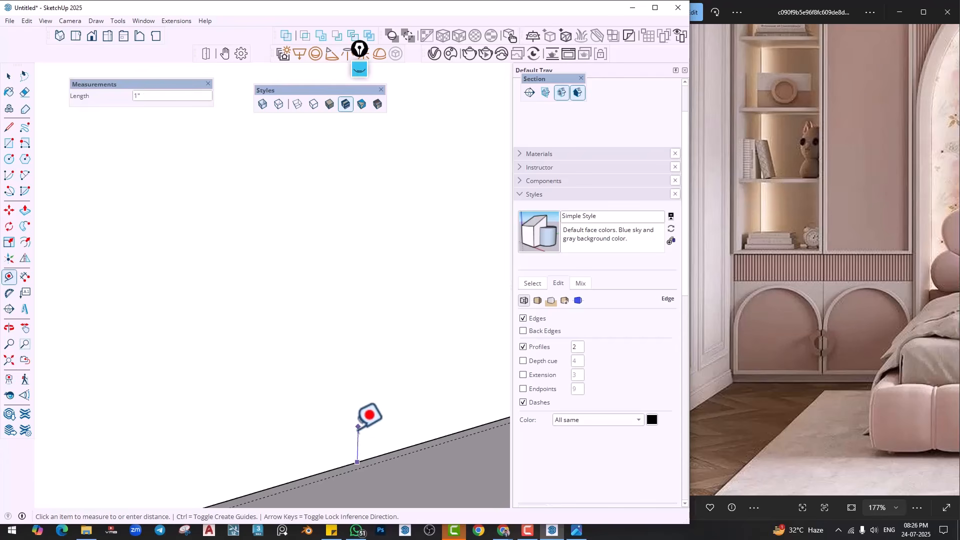
{"action": "key", "text": "Escape"}
Place a horizontal guide slightly above the bottom edge of the lower doors with the Tape Measure, parallel to that edge
{"action": "left_click", "coordinate": [377, 456]}
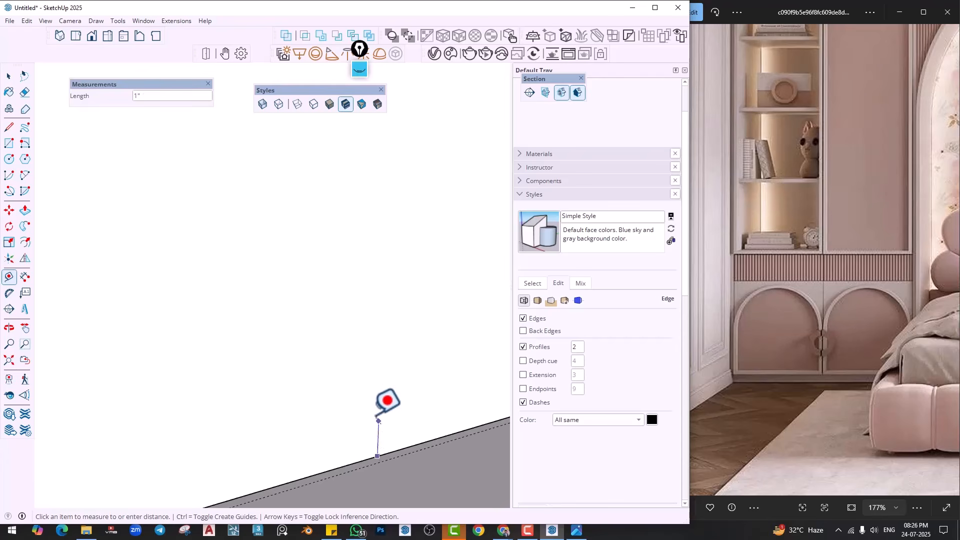
{"action": "middle_click_drag", "start_coordinate": [378, 420], "coordinate": [283, 470]}
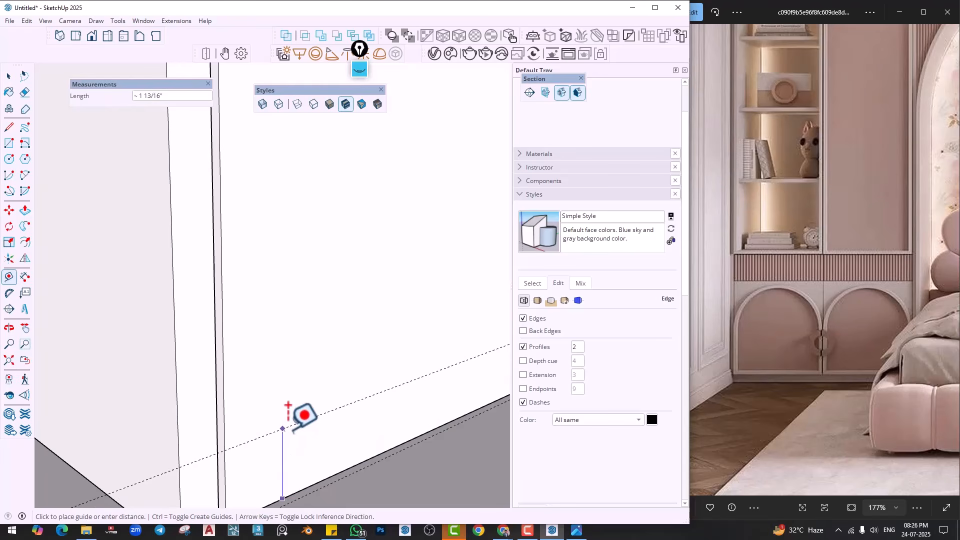
{"action": "key", "text": "Return"}
{"action": "scroll", "coordinate": [407, 418], "scroll_direction": "down", "scroll_amount": 7}
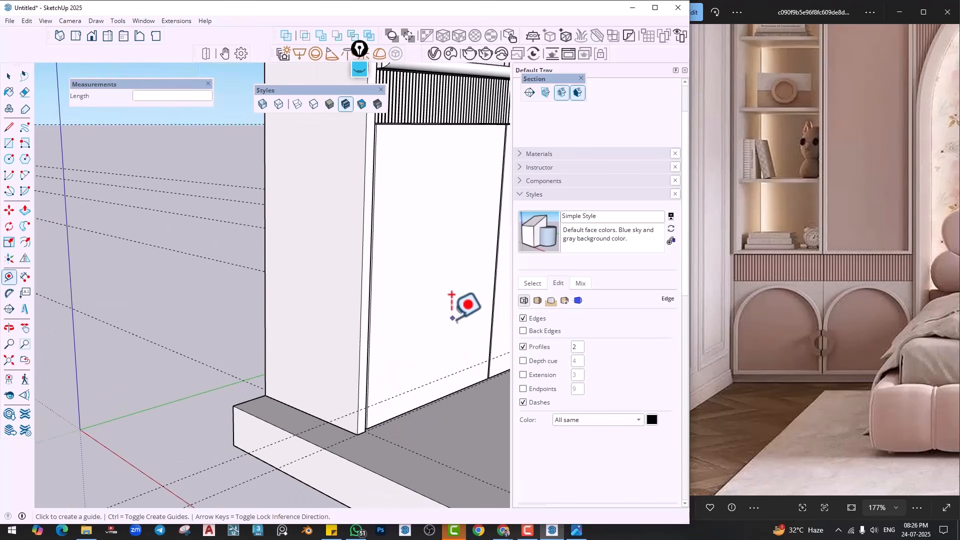
Check the width of the left lower door along the bottom guide with the Dimension tool, without placing a dimension
{"action": "middle_click_drag", "start_coordinate": [455, 322], "coordinate": [216, 332]}
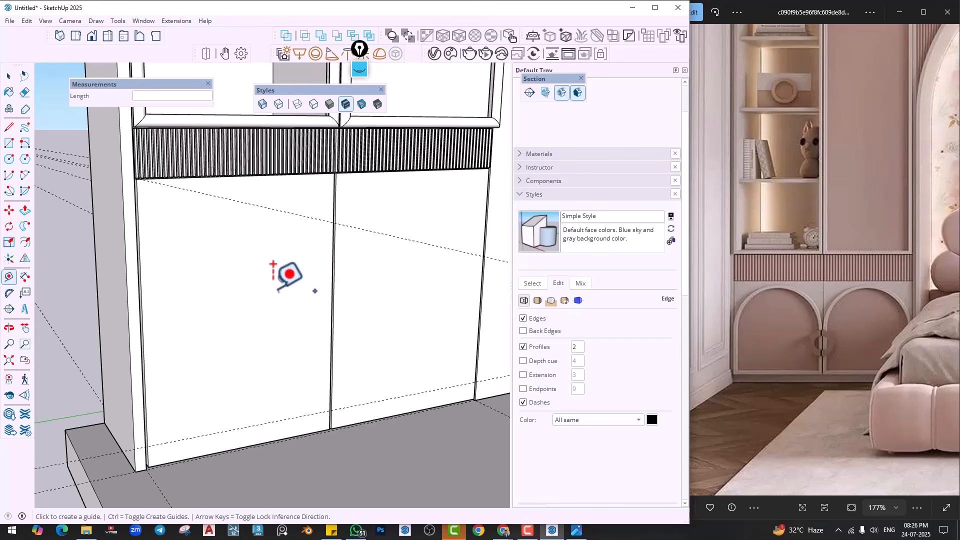
{"action": "left_click", "coordinate": [24, 277]}
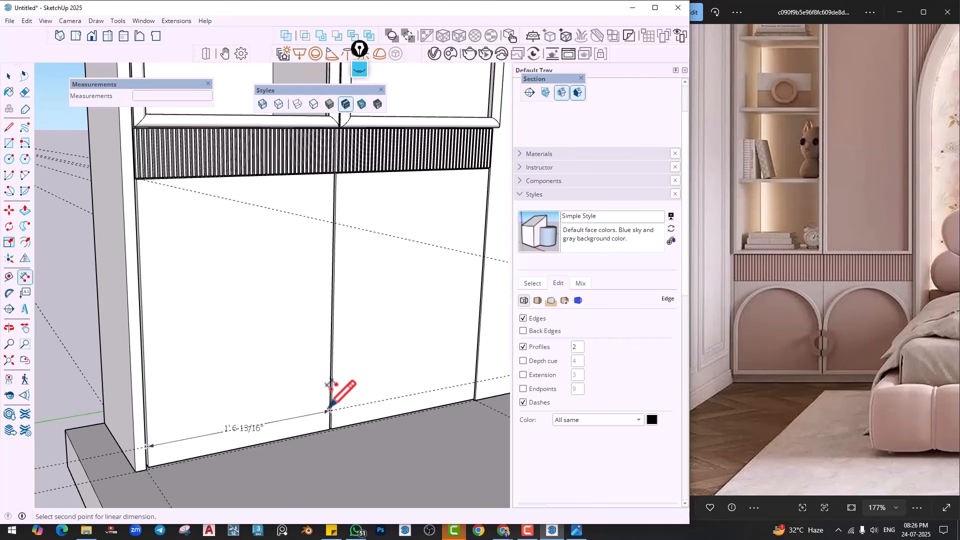
{"action": "key", "text": "Escape"}
{"action": "middle_click_drag", "start_coordinate": [215, 278], "coordinate": [202, 300]}
Try to place a horizontal guide 1'6 below the lower edge of the slat band
{"action": "left_click", "coordinate": [11, 283]}
{"action": "scroll", "coordinate": [221, 193], "scroll_direction": "up", "scroll_amount": 3}
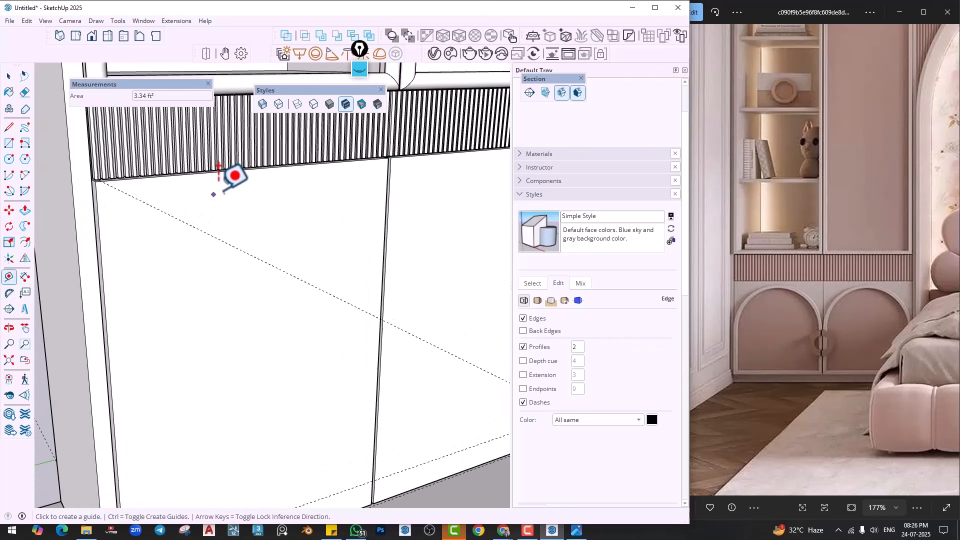
{"action": "left_click", "coordinate": [231, 170]}
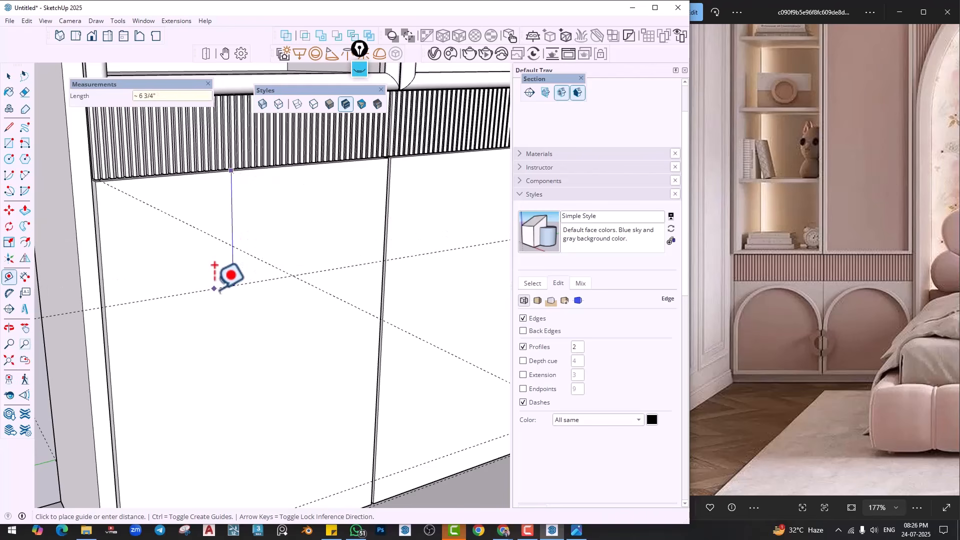
{"action": "key", "text": "Return"}
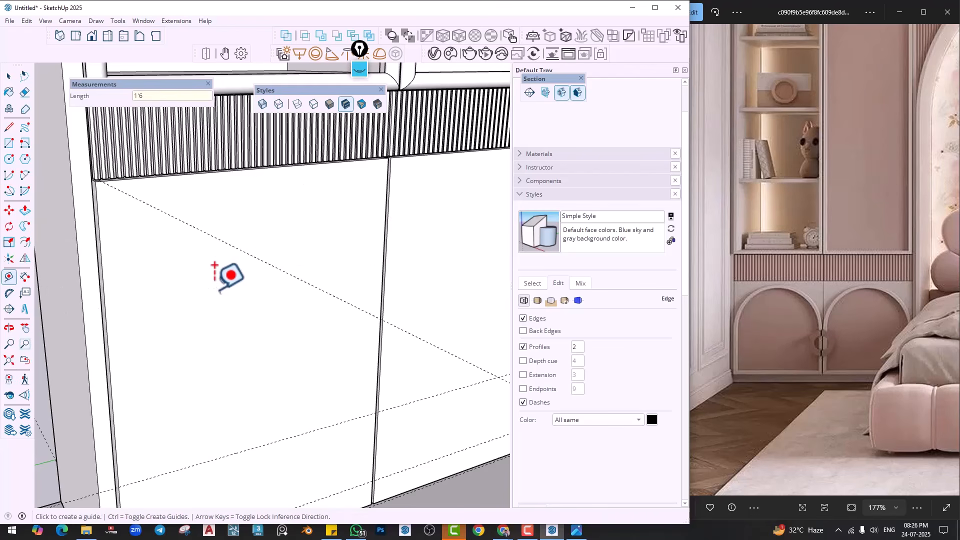
{"action": "middle_click_drag", "start_coordinate": [215, 265], "coordinate": [230, 304]}
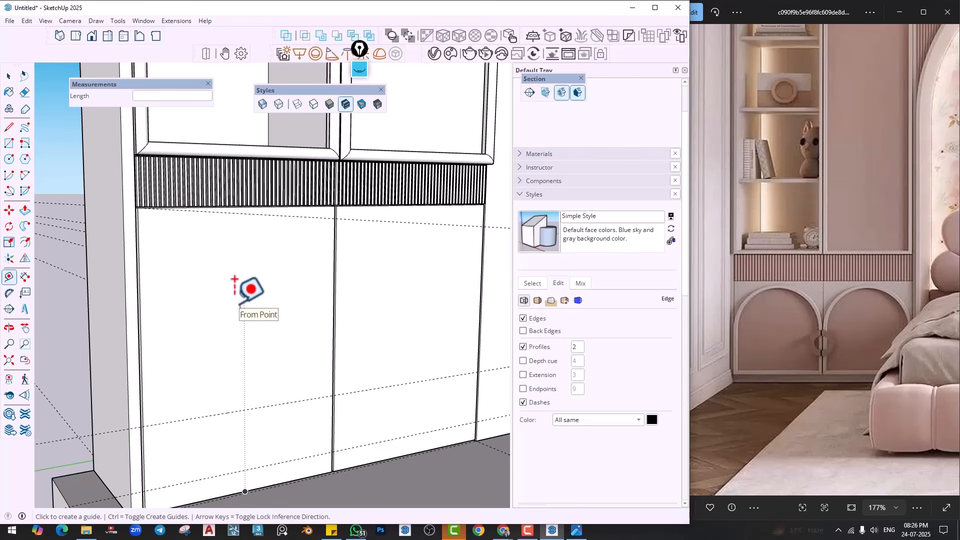
Place a horizontal guide about a third of the way down the lower doors, offset from the slat band's lower edge
{"action": "scroll", "coordinate": [238, 208], "scroll_direction": "up", "scroll_amount": 4}
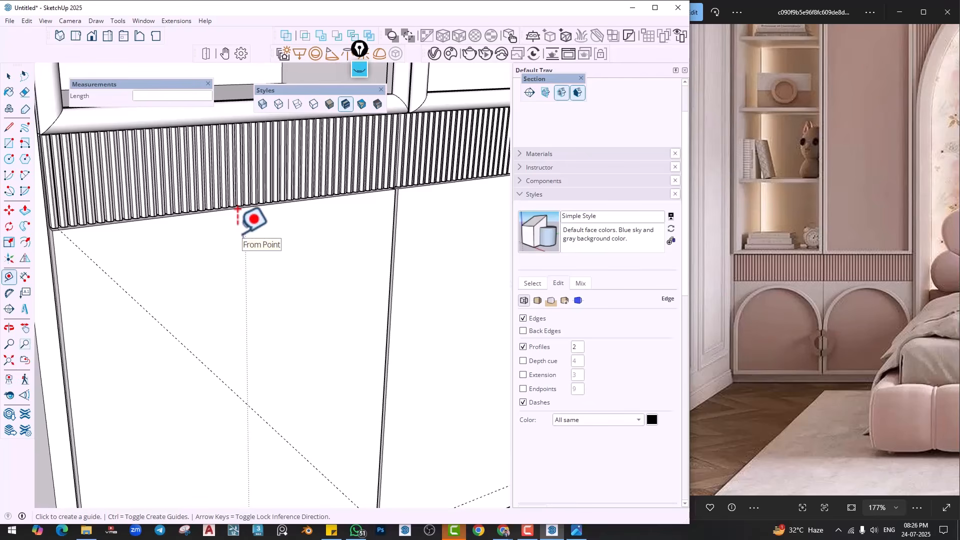
{"action": "scroll", "coordinate": [238, 208], "scroll_direction": "up", "scroll_amount": 2}
{"action": "left_click", "coordinate": [225, 202]}
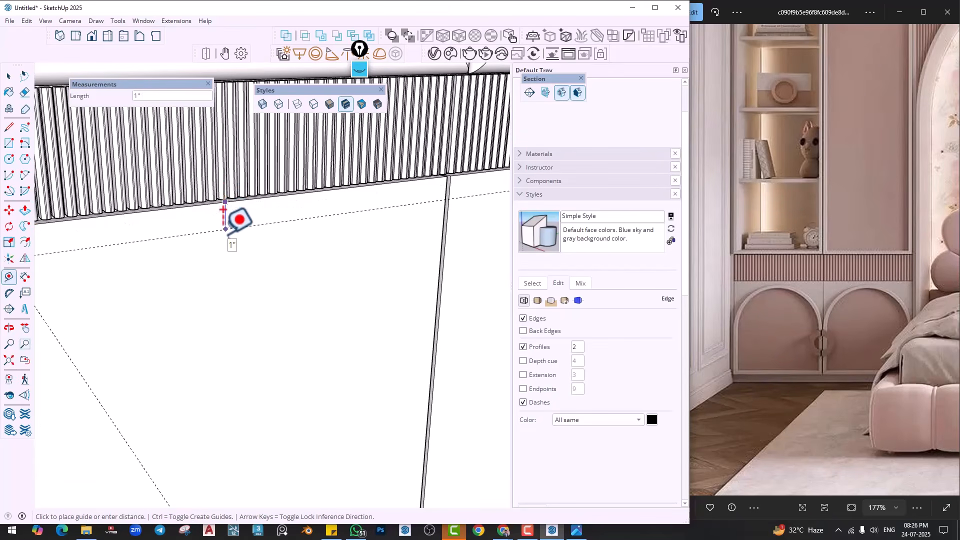
{"action": "key", "text": "Return"}
{"action": "scroll", "coordinate": [428, 171], "scroll_direction": "down", "scroll_amount": 5}
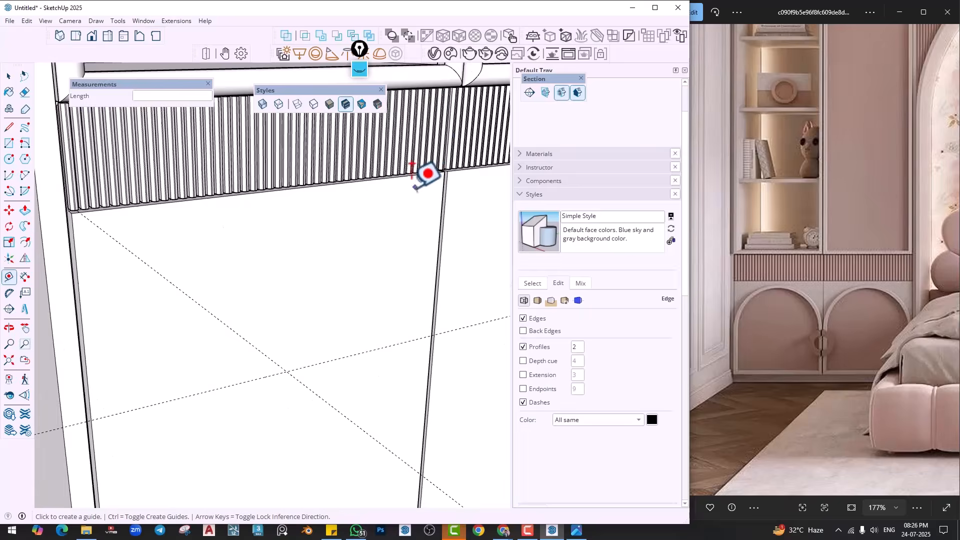
Draw a rectangle about 1' 2 5/8" by 1' 6 13/16" on the left lower door, between the two horizontal guides
{"action": "middle_click_drag", "start_coordinate": [275, 365], "coordinate": [250, 361], "text": "shift"}
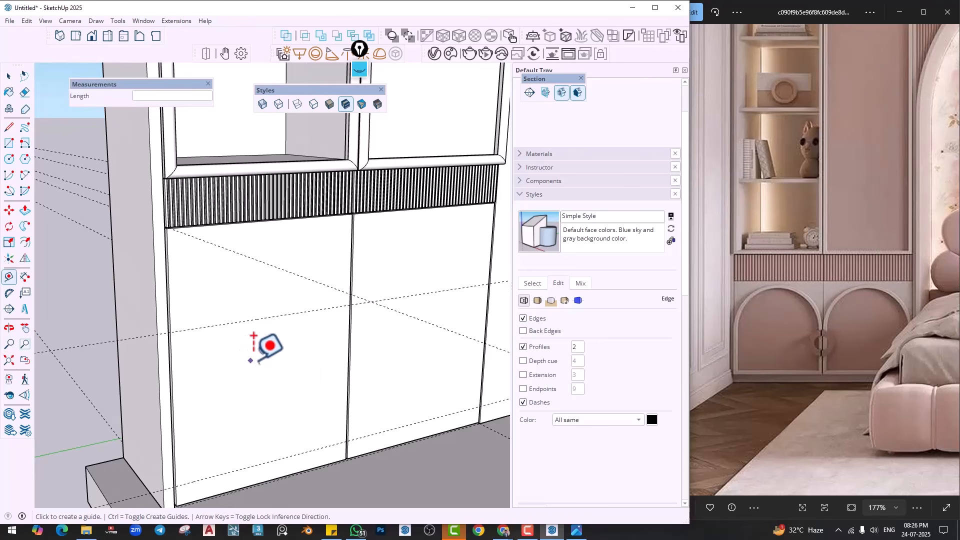
{"action": "key", "text": "r"}
{"action": "left_click", "coordinate": [169, 333]}
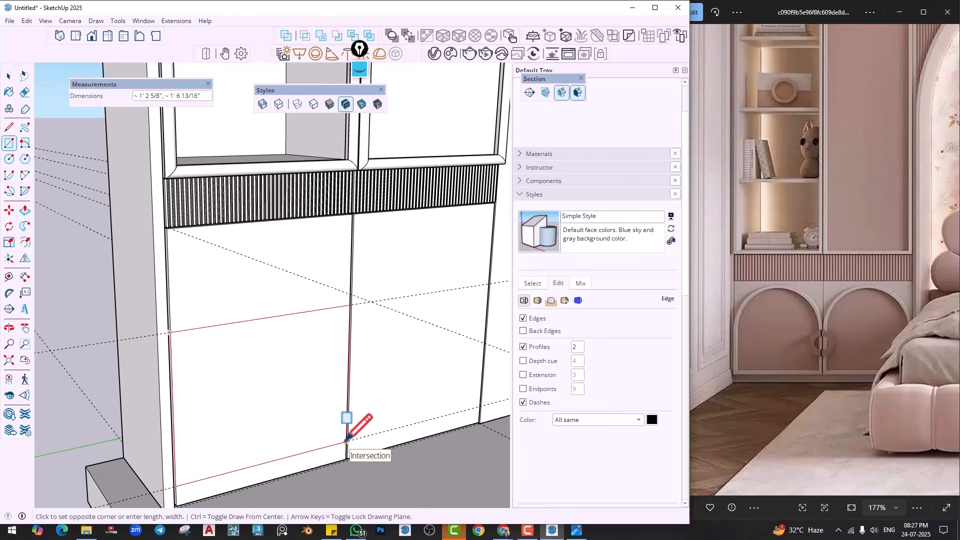
{"action": "left_click", "coordinate": [346, 441]}
Offset the outline of the left lower door's rectangle inward by 5 mm
{"action": "key", "text": "f"}
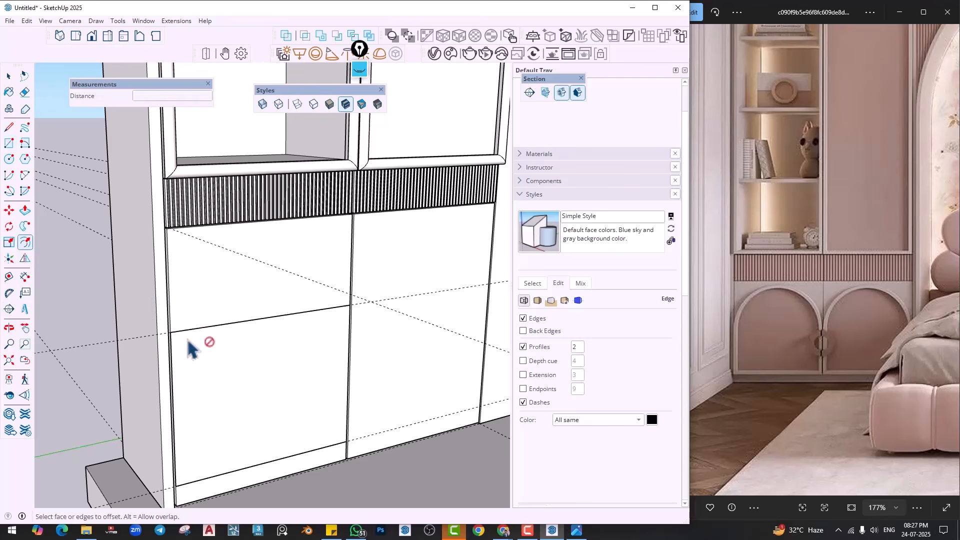
{"action": "left_click", "coordinate": [193, 352]}
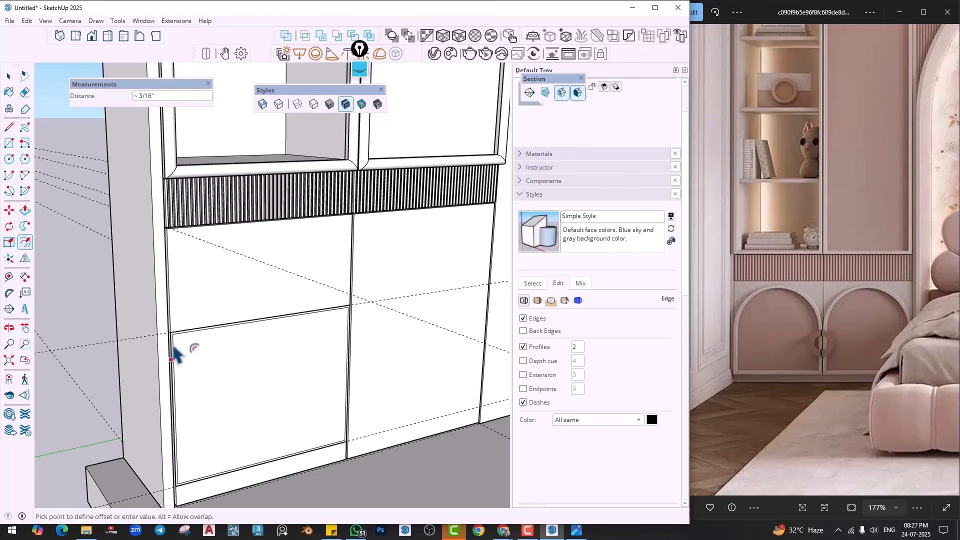
{"action": "type", "text": "5"}
{"action": "key", "text": "Return"}
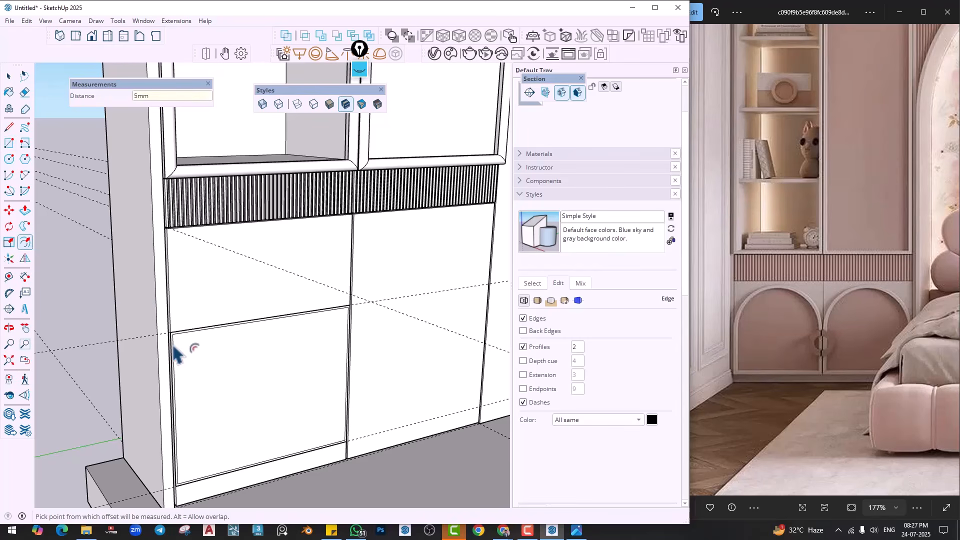
Offset the inner rectangle of the left lower door inward to form a narrow frame band
{"action": "scroll", "coordinate": [175, 350], "scroll_direction": "up", "scroll_amount": 6}
{"action": "key", "text": "space"}
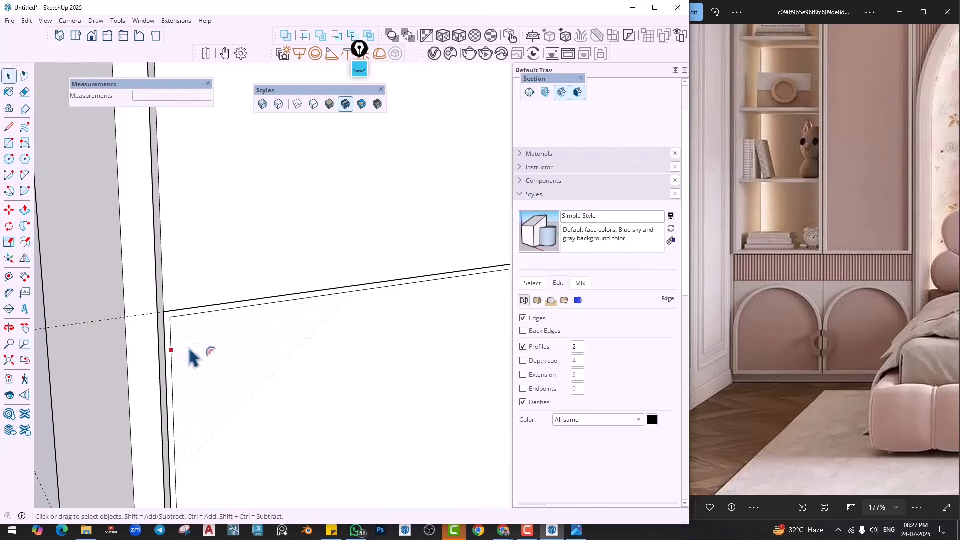
{"action": "middle_click_drag", "start_coordinate": [190, 340], "coordinate": [176, 311]}
{"action": "left_click", "coordinate": [175, 310]}
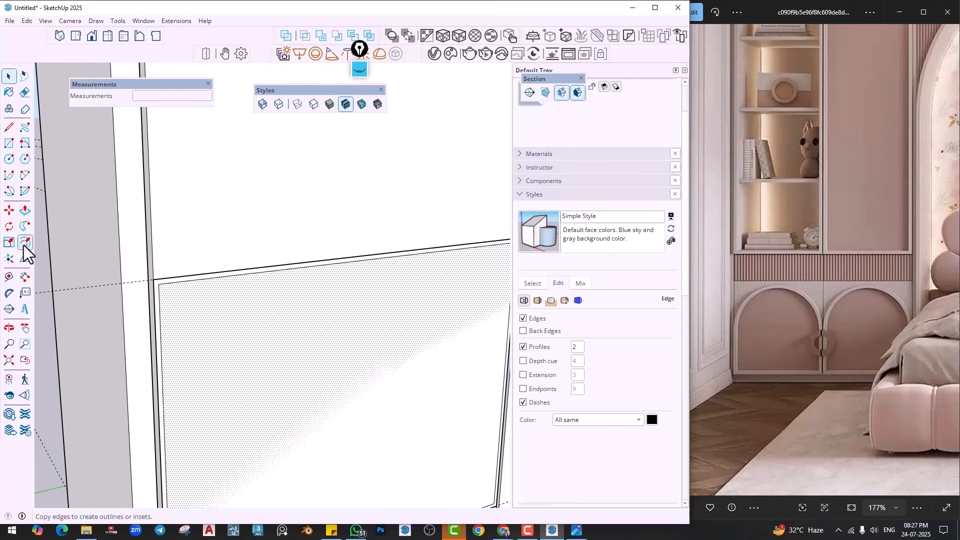
{"action": "left_click", "coordinate": [25, 243]}
{"action": "left_click", "coordinate": [175, 303]}
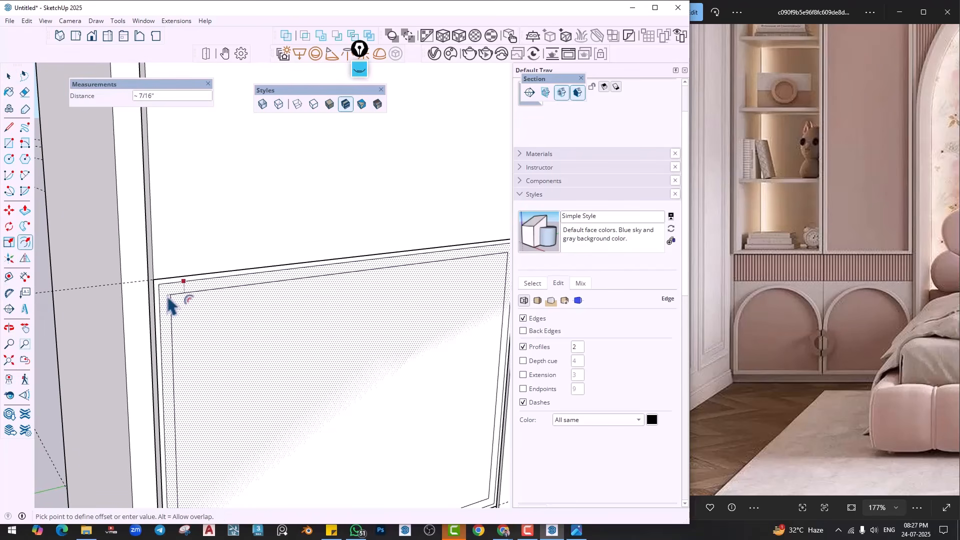
{"action": "key", "text": "Return"}
{"action": "key", "text": "space"}
Group the left lower door's nested panel rectangles and open the group for editing
{"action": "scroll", "coordinate": [167, 298], "scroll_direction": "up", "scroll_amount": 3}
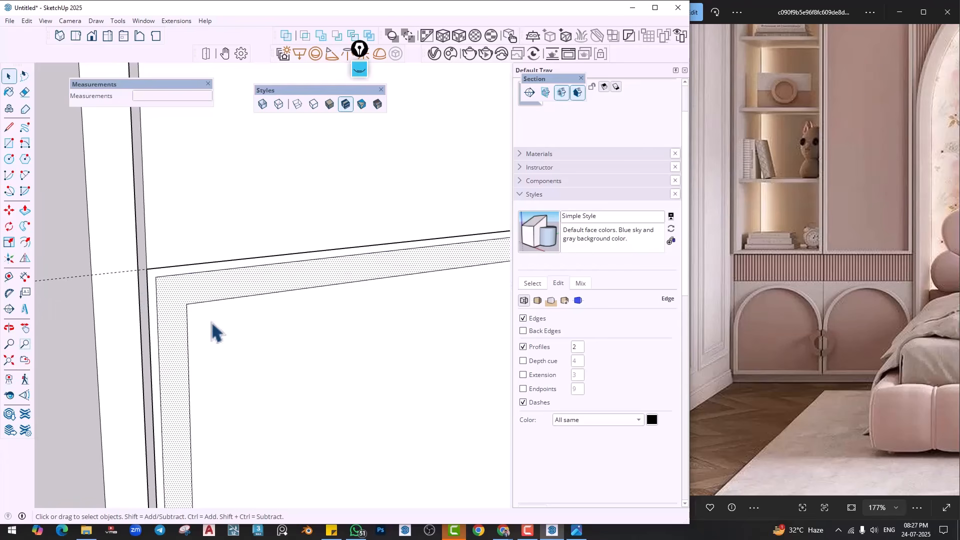
{"action": "double_click", "coordinate": [212, 323]}
{"action": "right_click", "coordinate": [212, 325]}
{"action": "left_click", "coordinate": [257, 155]}
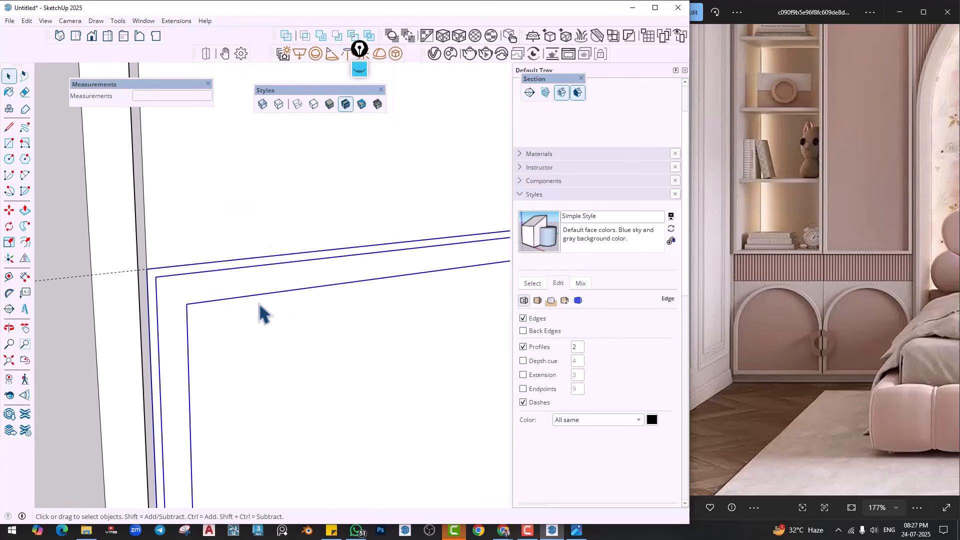
{"action": "double_click", "coordinate": [258, 306]}
Erase the outermost rectangle's edges in the group, keeping the two inner panel outlines
{"action": "key", "text": "e"}
{"action": "scroll", "coordinate": [155, 260], "scroll_direction": "down", "scroll_amount": 2}
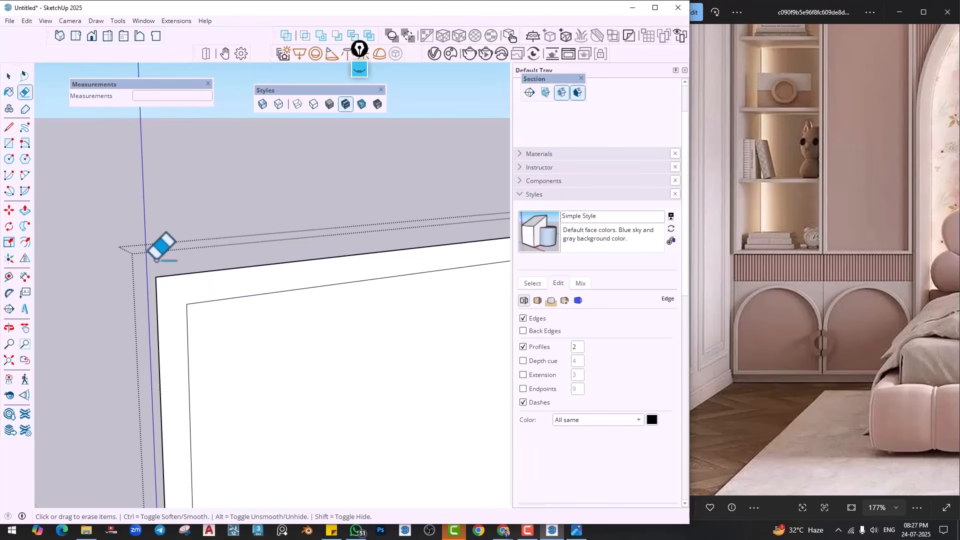
{"action": "scroll", "coordinate": [435, 381], "scroll_direction": "down", "scroll_amount": 3}
{"action": "scroll", "coordinate": [400, 373], "scroll_direction": "up", "scroll_amount": 6}
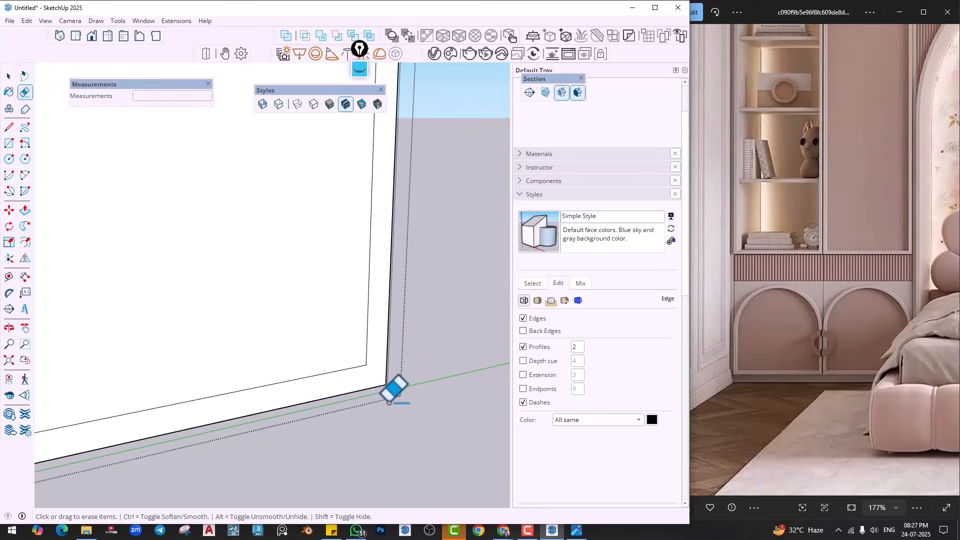
{"action": "scroll", "coordinate": [388, 380], "scroll_direction": "down", "scroll_amount": 5}
{"action": "middle_click_drag", "start_coordinate": [385, 368], "coordinate": [333, 360]}
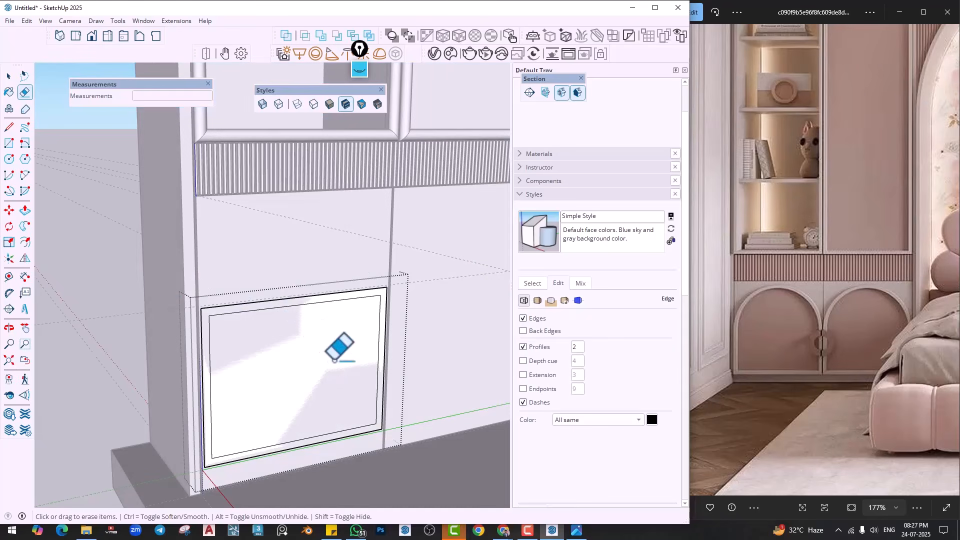
{"action": "left_click", "coordinate": [25, 175]}
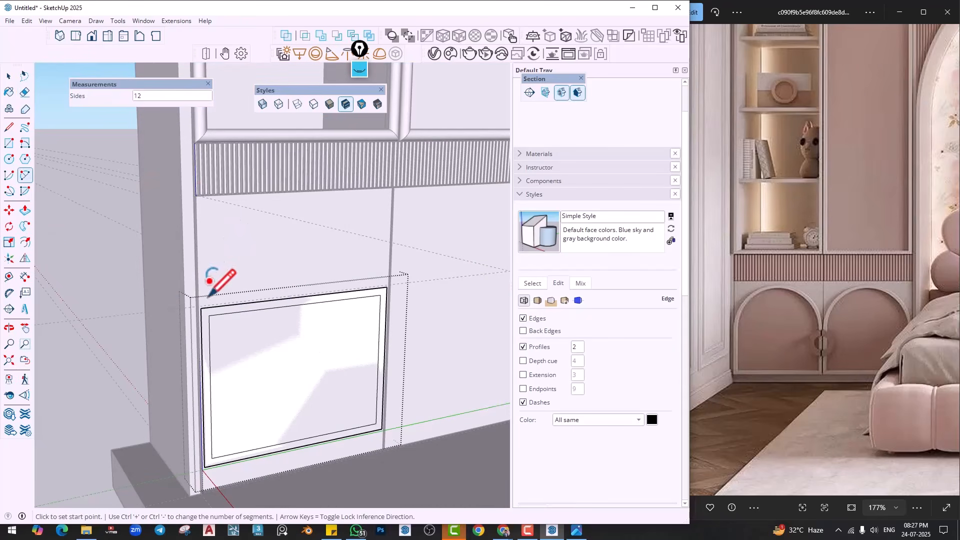
{"action": "left_click", "coordinate": [200, 308]}
{"action": "left_click", "coordinate": [386, 287]}
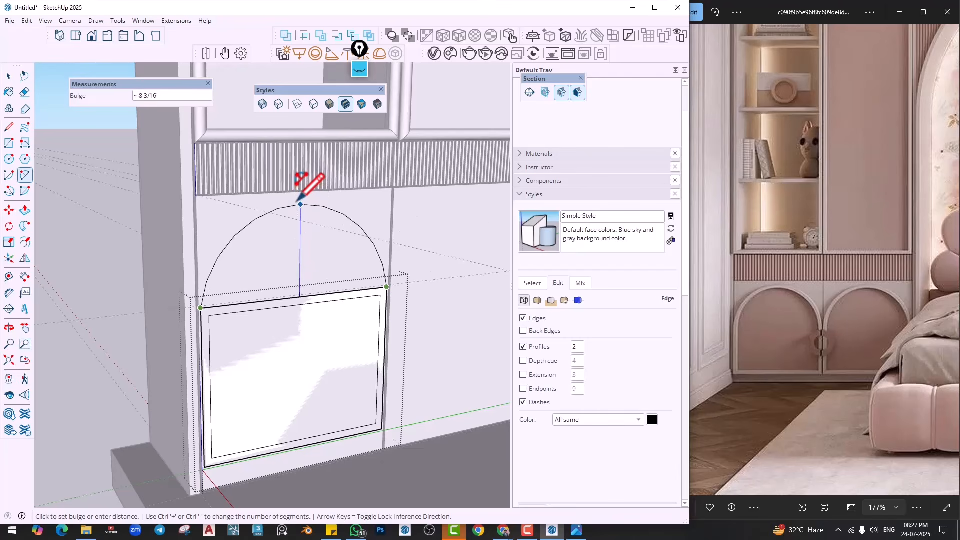
{"action": "middle_click_drag", "start_coordinate": [296, 245], "coordinate": [316, 245]}
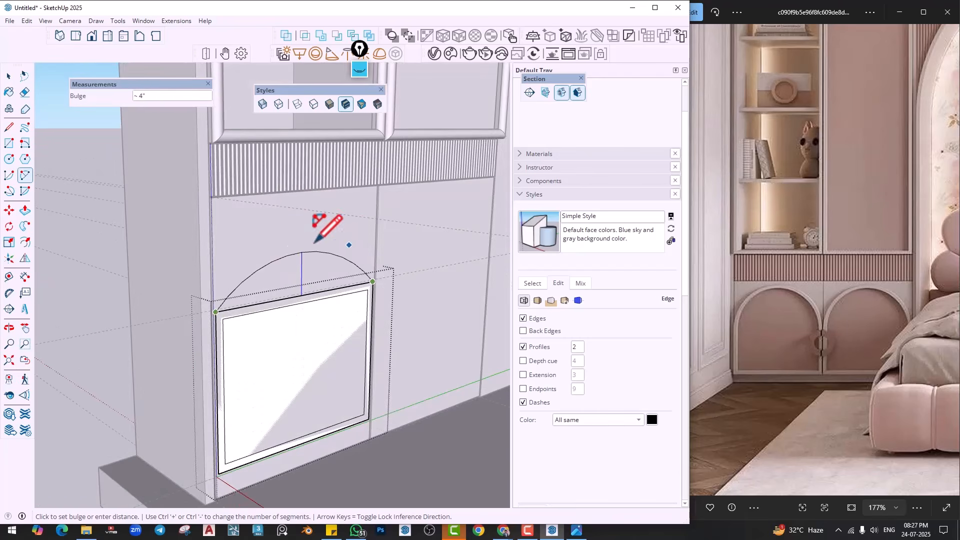
{"action": "middle_click_drag", "start_coordinate": [285, 214], "coordinate": [308, 143]}
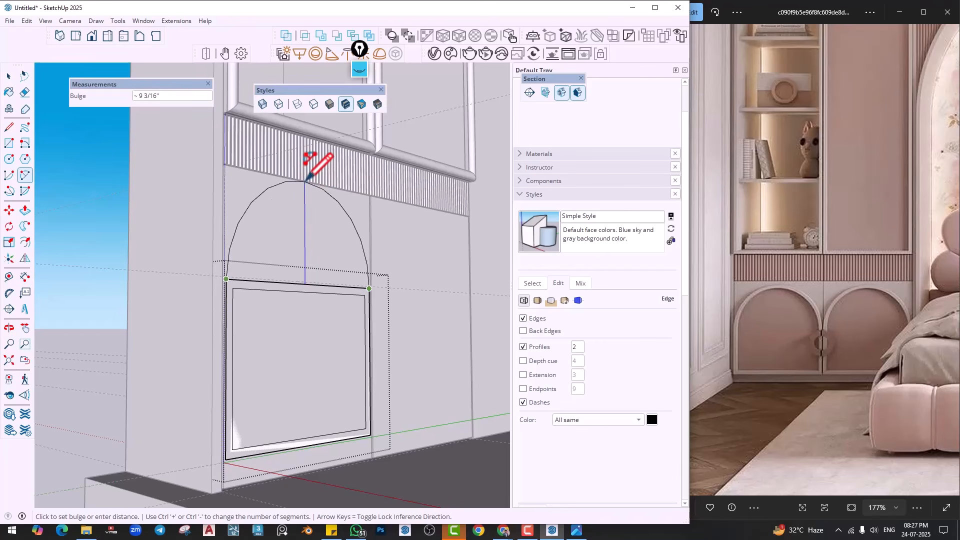
{"action": "middle_click_drag", "start_coordinate": [305, 226], "coordinate": [309, 182]}
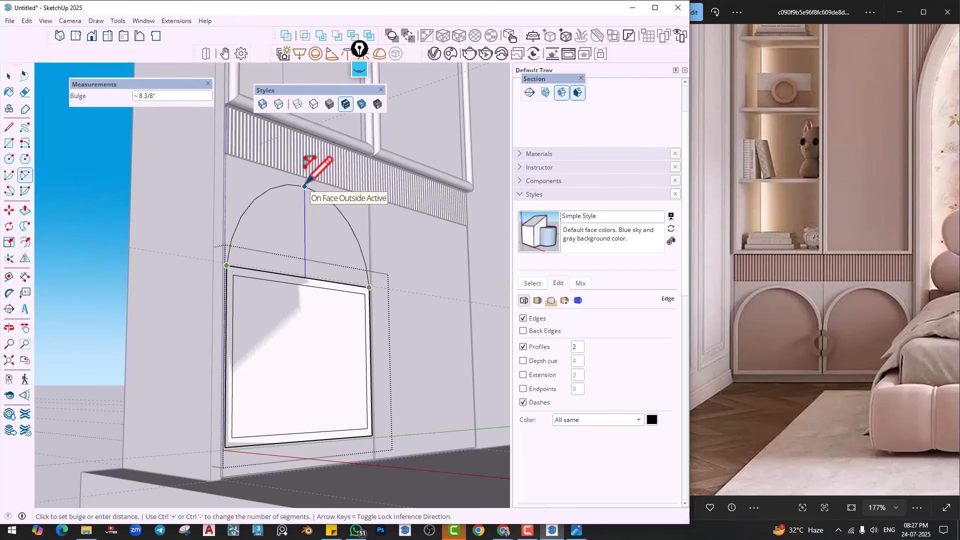
{"action": "key", "text": "space"}
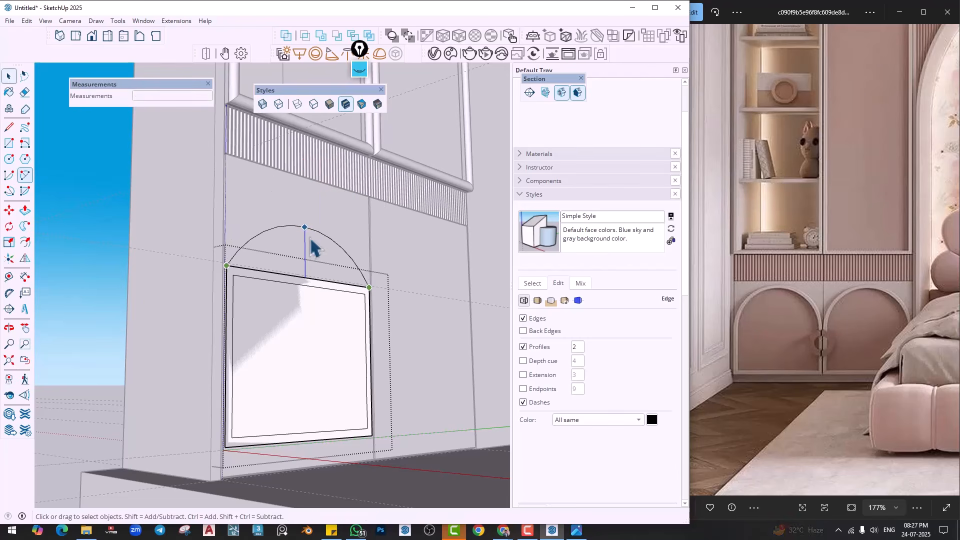
Move the upper edges of both panel rectangles down 1"
{"action": "scroll", "coordinate": [289, 300], "scroll_direction": "up", "scroll_amount": 5}
{"action": "left_click", "coordinate": [264, 298]}
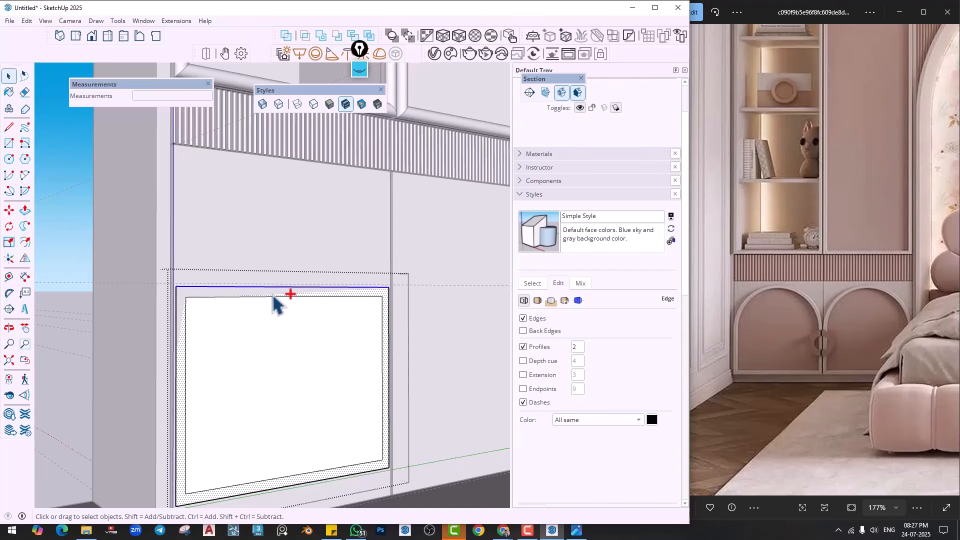
{"action": "left_click", "coordinate": [274, 296]}
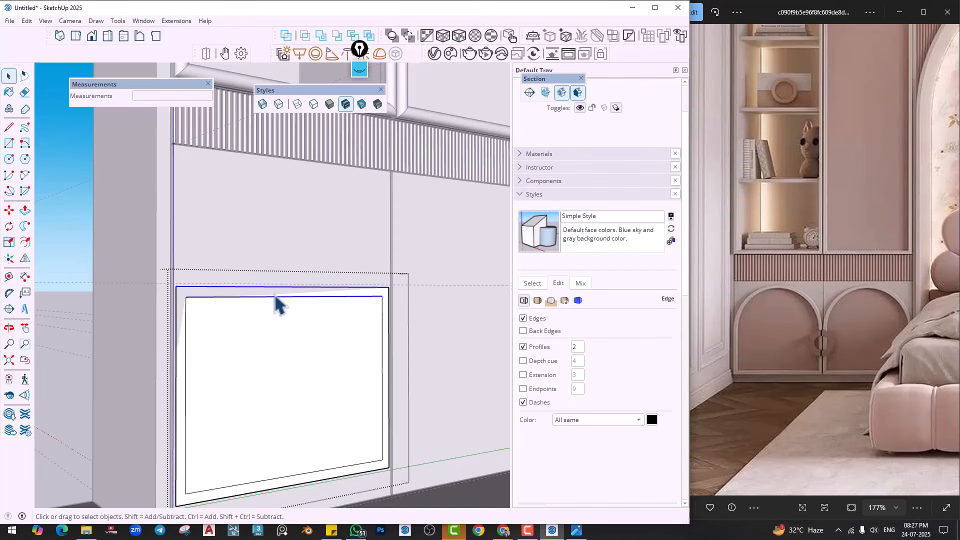
{"action": "key", "text": "m"}
{"action": "left_click", "coordinate": [272, 310]}
{"action": "left_click", "coordinate": [271, 320]}
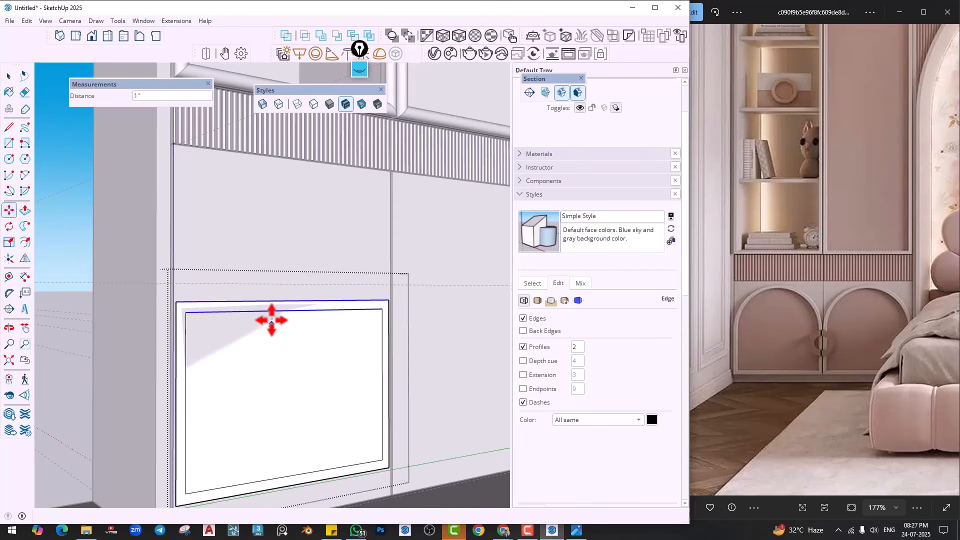
Draw a two-point arc across the panel's upper edge, corner to corner, with a bulge of about 9 3/16"
{"action": "left_click", "coordinate": [25, 175]}
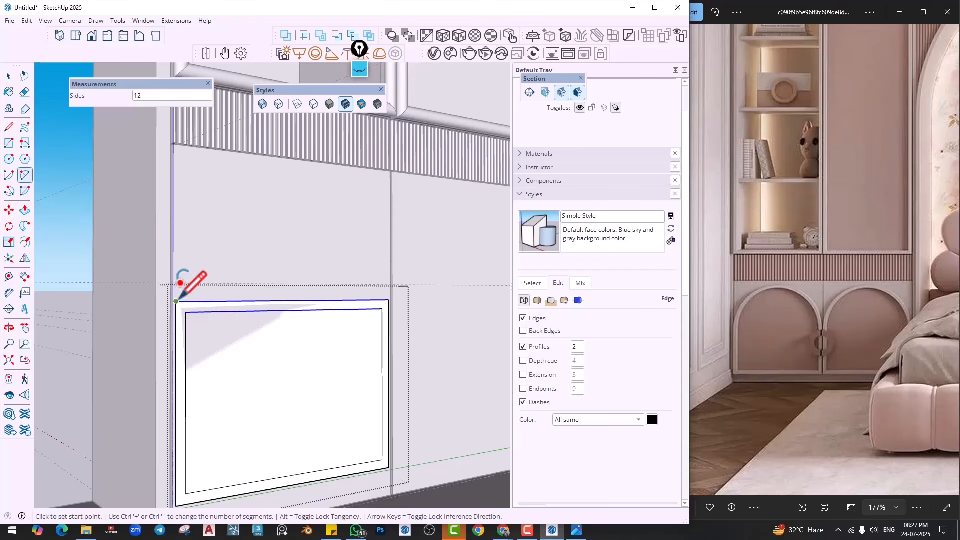
{"action": "left_click", "coordinate": [177, 300]}
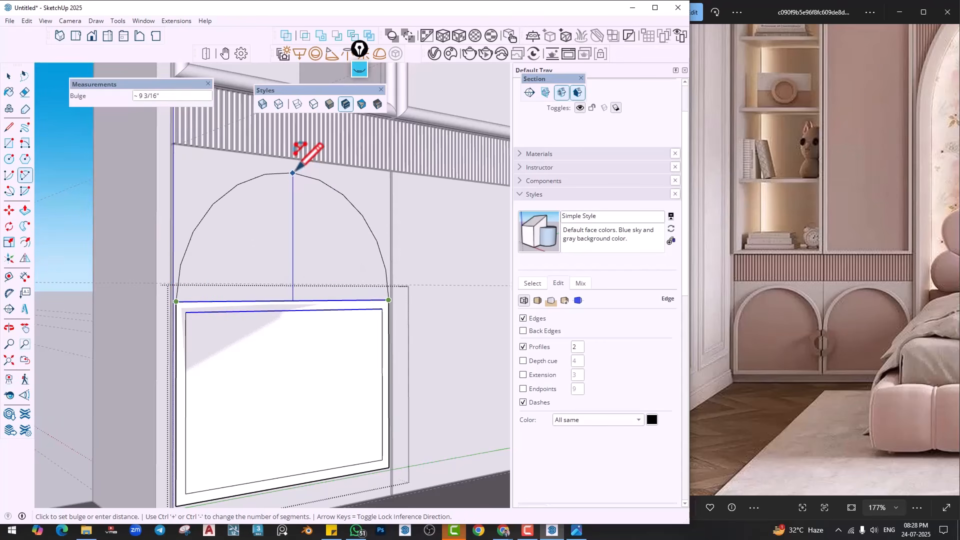
{"action": "left_click", "coordinate": [293, 173]}
{"action": "key", "text": "space"}
Set the arch's segment count to 30
{"action": "left_click", "coordinate": [300, 175]}
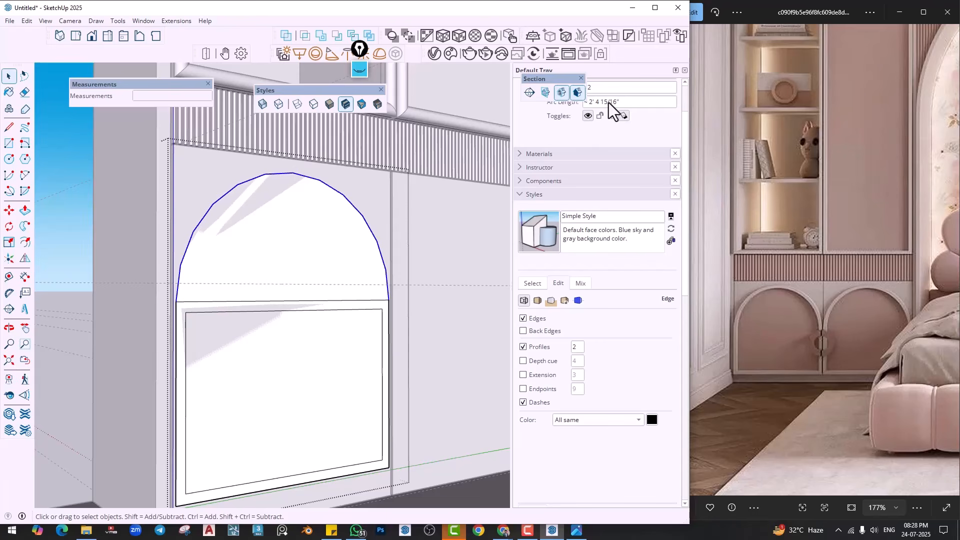
{"action": "scroll", "coordinate": [599, 152], "scroll_direction": "up", "scroll_amount": 2}
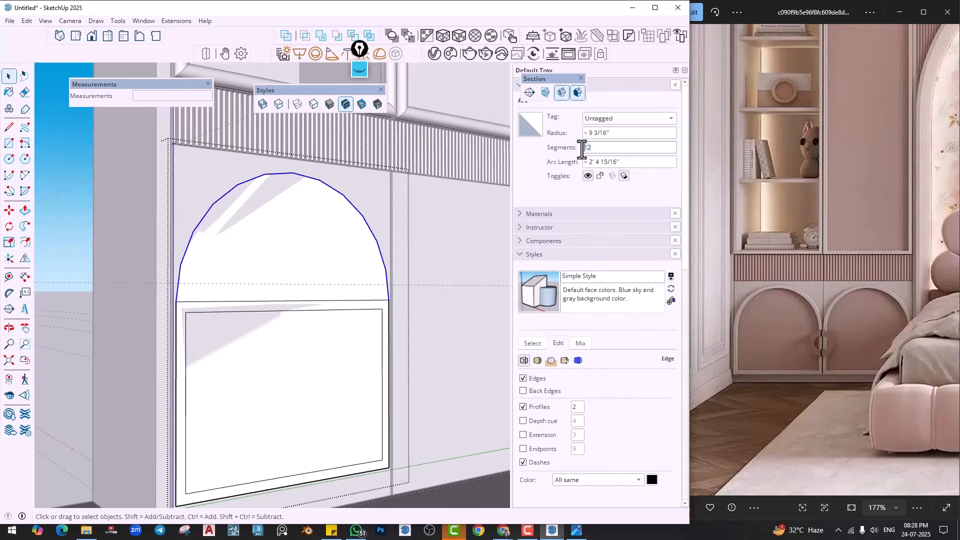
{"action": "double_click", "coordinate": [583, 147]}
{"action": "type", "text": "30"}
{"action": "key", "text": "Return"}
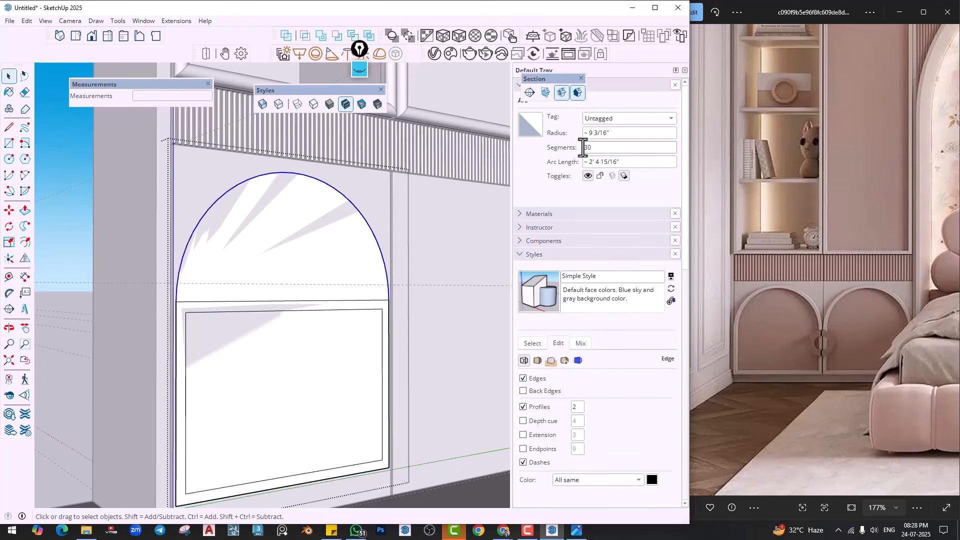
Offset the arch inward by 0.7"
{"action": "scroll", "coordinate": [299, 277], "scroll_direction": "up", "scroll_amount": 1}
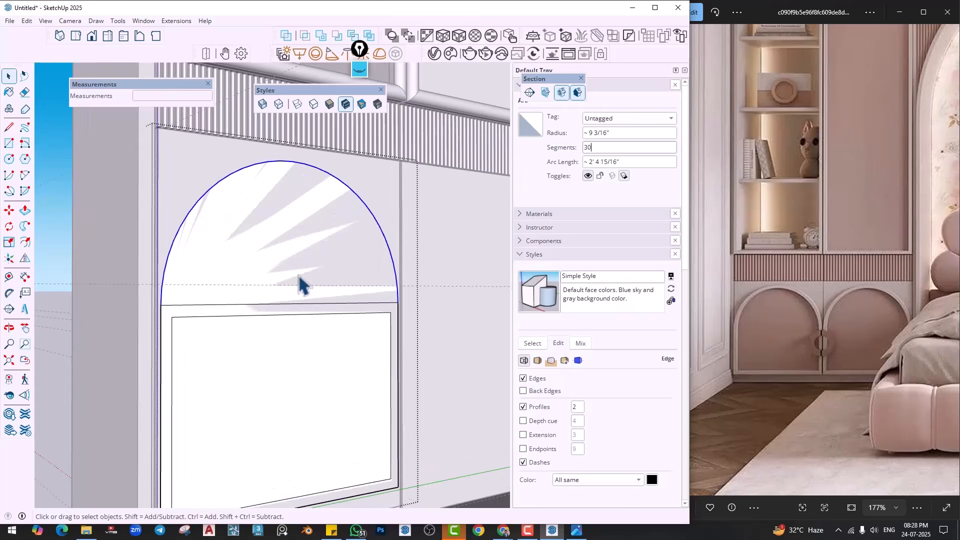
{"action": "scroll", "coordinate": [297, 274], "scroll_direction": "down", "scroll_amount": 1}
{"action": "middle_click_drag", "start_coordinate": [294, 275], "coordinate": [297, 300]}
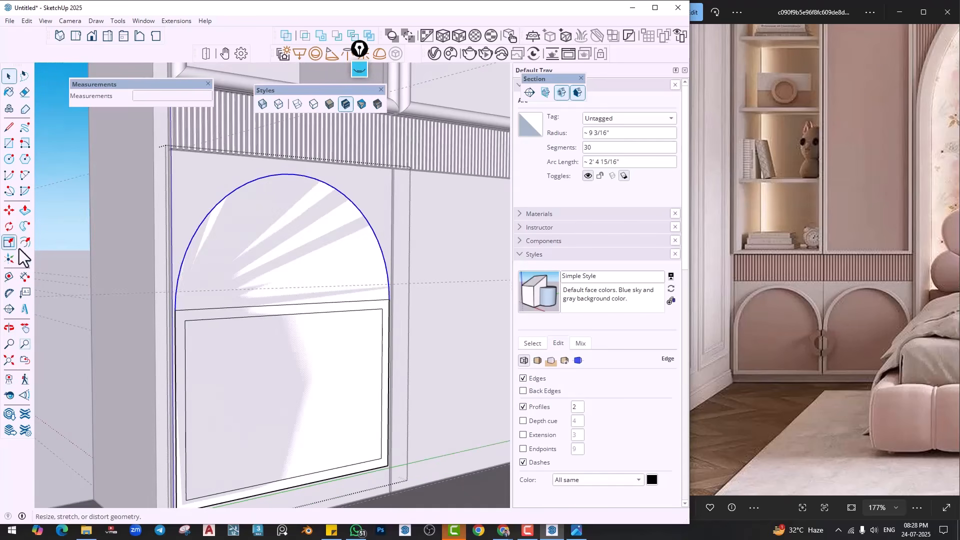
{"action": "left_click", "coordinate": [188, 247]}
{"action": "type", "text": "."}
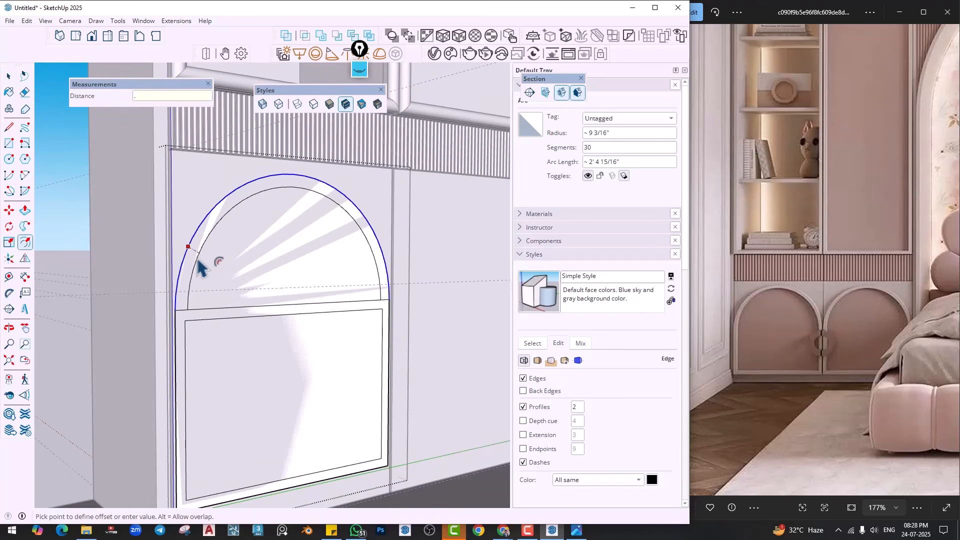
{"action": "type", "text": "7"}
{"action": "key", "text": "Return"}
Erase the outer rectangle's edge beneath the arch and join the inner arc's left end to the inner rectangle's corner
{"action": "key", "text": "e"}
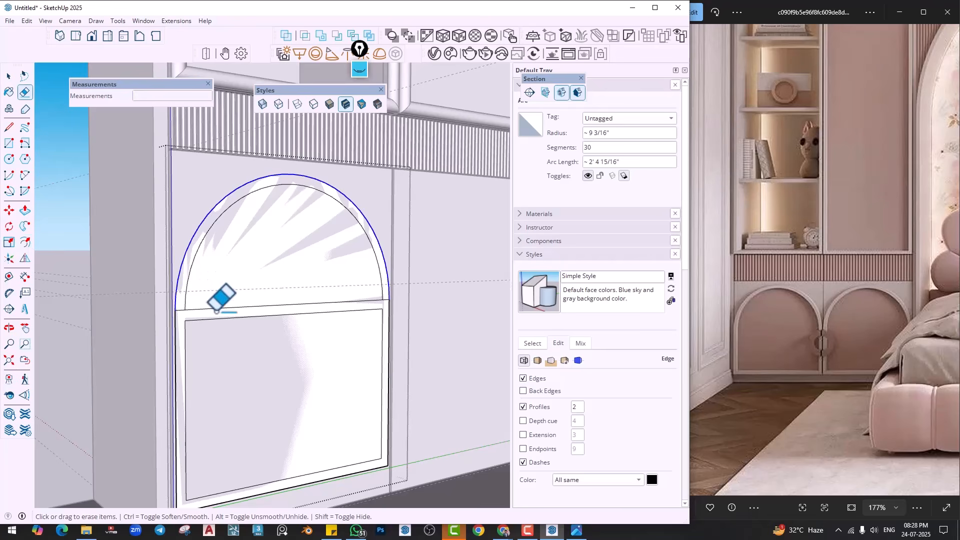
{"action": "left_click", "coordinate": [214, 310]}
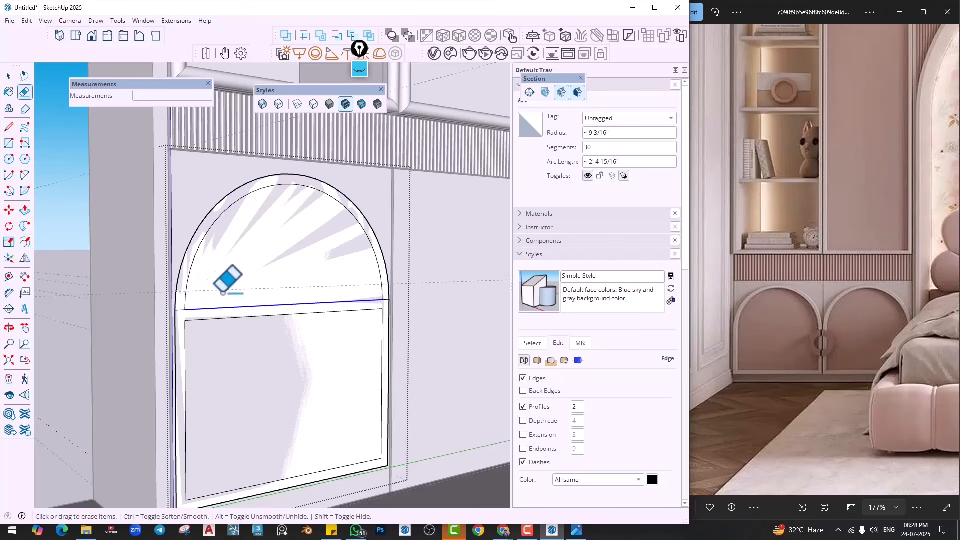
{"action": "key", "text": "l"}
{"action": "scroll", "coordinate": [193, 309], "scroll_direction": "up", "scroll_amount": 3}
{"action": "left_click", "coordinate": [185, 306]}
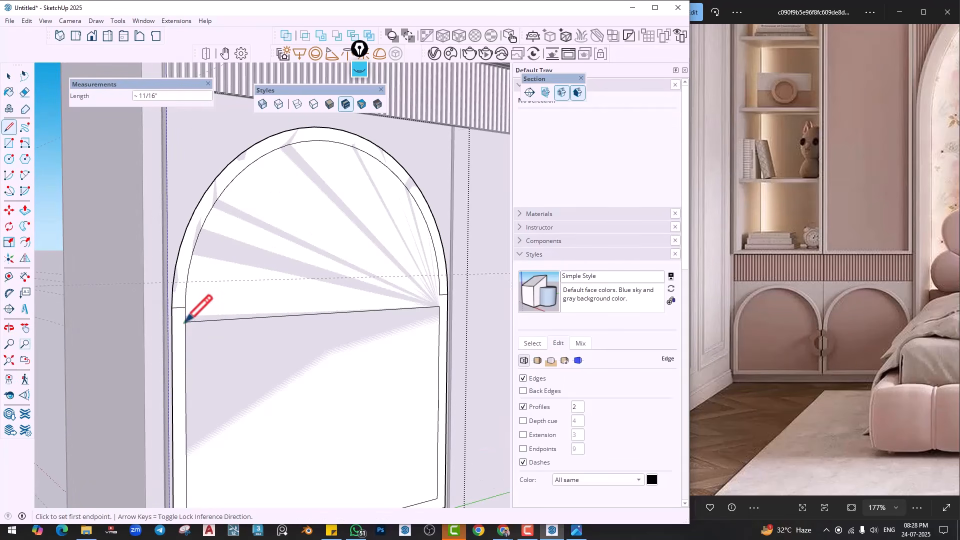
{"action": "key", "text": "e"}
{"action": "scroll", "coordinate": [450, 298], "scroll_direction": "up", "scroll_amount": 2}
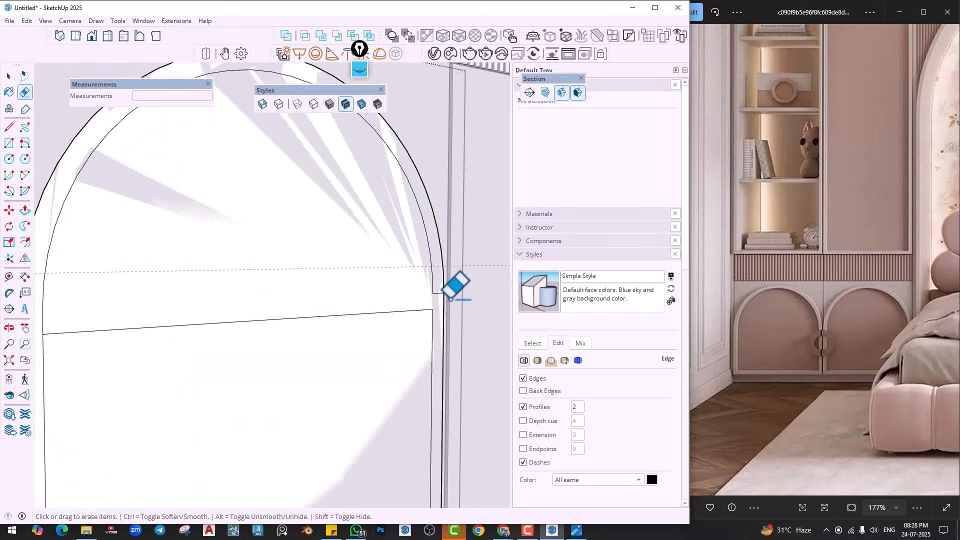
Join the inner arc's right end to the inner rectangle's corner and erase the leftover stub across the frame band
{"action": "key", "text": "l"}
{"action": "left_click", "coordinate": [432, 291]}
{"action": "left_click", "coordinate": [433, 309]}
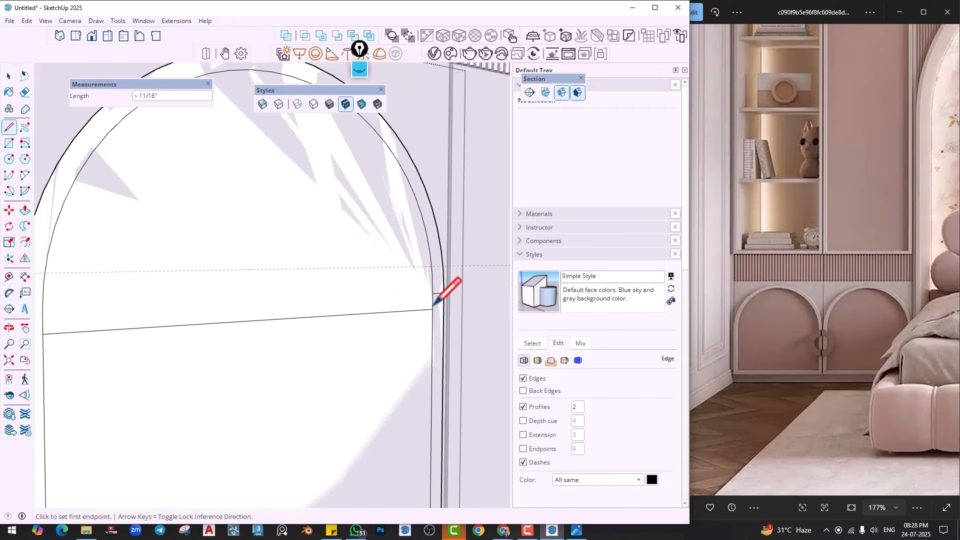
{"action": "key", "text": "e"}
{"action": "left_click", "coordinate": [444, 286]}
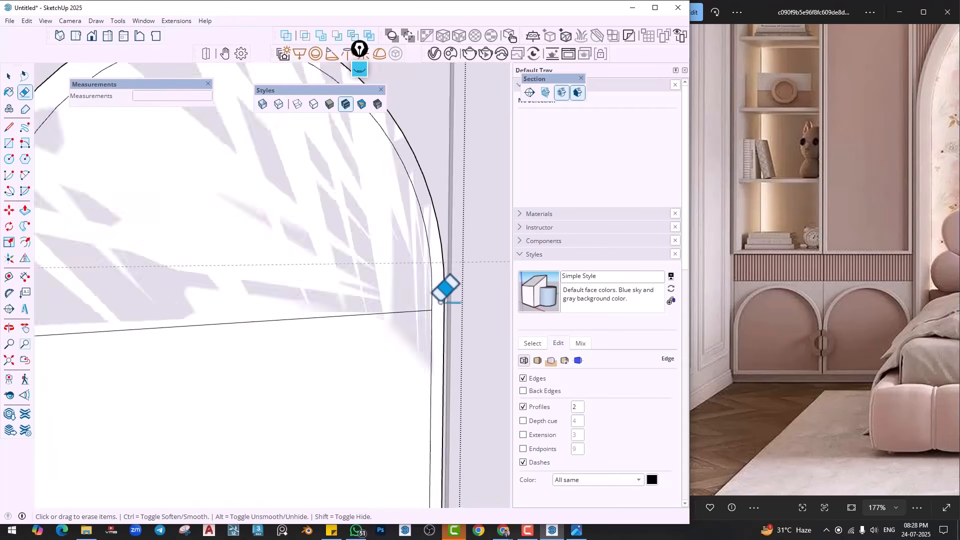
Erase the remaining horizontal line across the inner panel to merge it into a single arched face
{"action": "scroll", "coordinate": [287, 334], "scroll_direction": "down", "scroll_amount": 2}
{"action": "scroll", "coordinate": [286, 337], "scroll_direction": "down", "scroll_amount": 2}
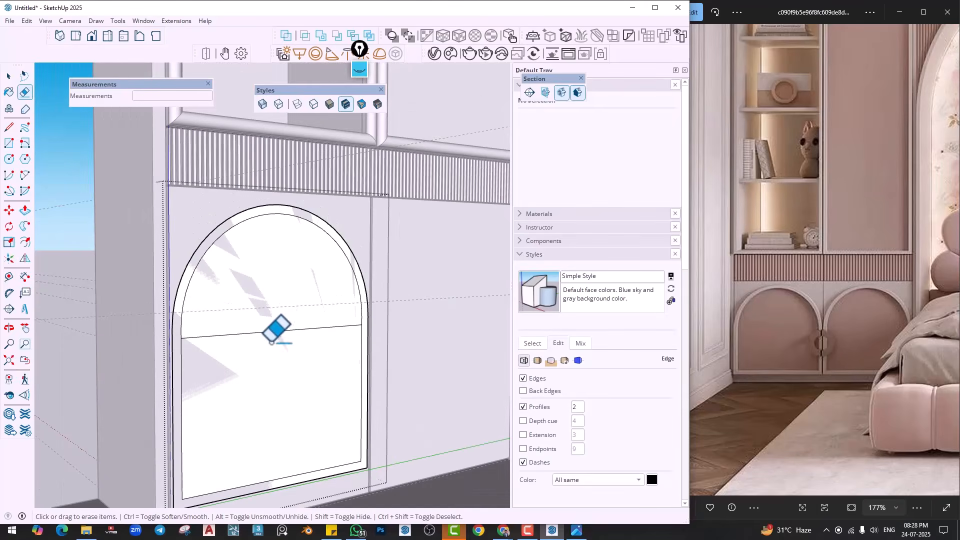
{"action": "left_click", "coordinate": [270, 337]}
{"action": "mouse_move", "coordinate": [264, 346]}
{"action": "middle_mouse_down"}
{"action": "mouse_move", "coordinate": [242, 364]}
{"action": "mouse_move", "coordinate": [247, 377]}
{"action": "middle_mouse_up"}
{"action": "scroll", "coordinate": [215, 357], "scroll_direction": "up", "scroll_amount": 1}
{"action": "key", "text": "space"}
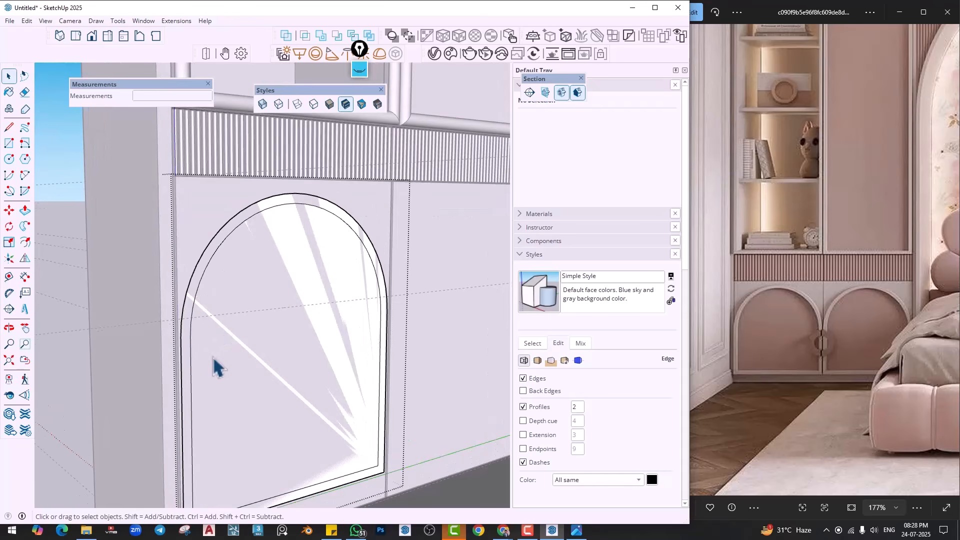
{"action": "left_click", "coordinate": [213, 358]}
{"action": "scroll", "coordinate": [213, 358], "scroll_direction": "up", "scroll_amount": 2}
{"action": "key", "text": "p"}
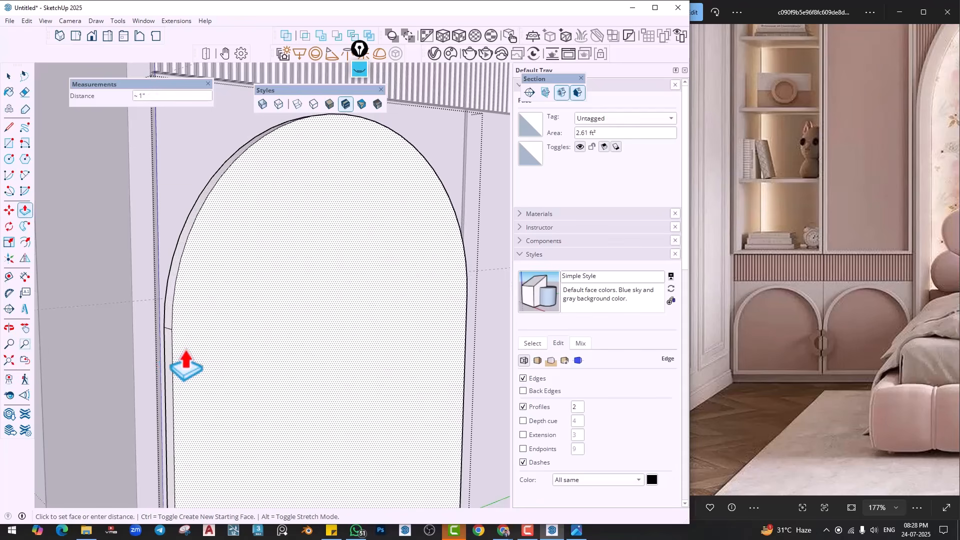
{"action": "scroll", "coordinate": [189, 369], "scroll_direction": "down", "scroll_amount": 2}
{"action": "middle_click_drag", "start_coordinate": [259, 375], "coordinate": [422, 369]}
{"action": "key", "text": "space"}
{"action": "middle_click_drag", "start_coordinate": [259, 368], "coordinate": [298, 365]}
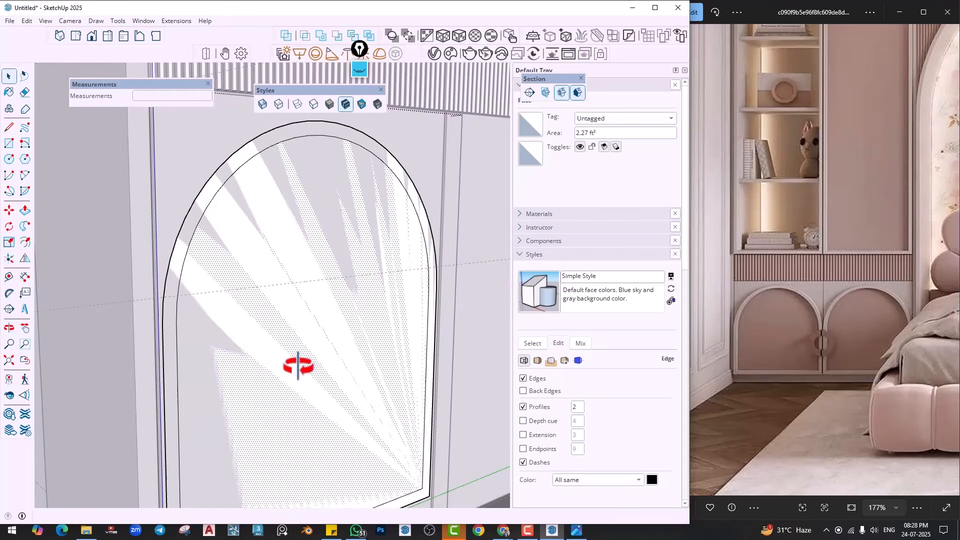
Try to delete the overlapping arched faces inside the lower door's panel group
{"action": "key", "text": "Delete"}
{"action": "left_click", "coordinate": [296, 357]}
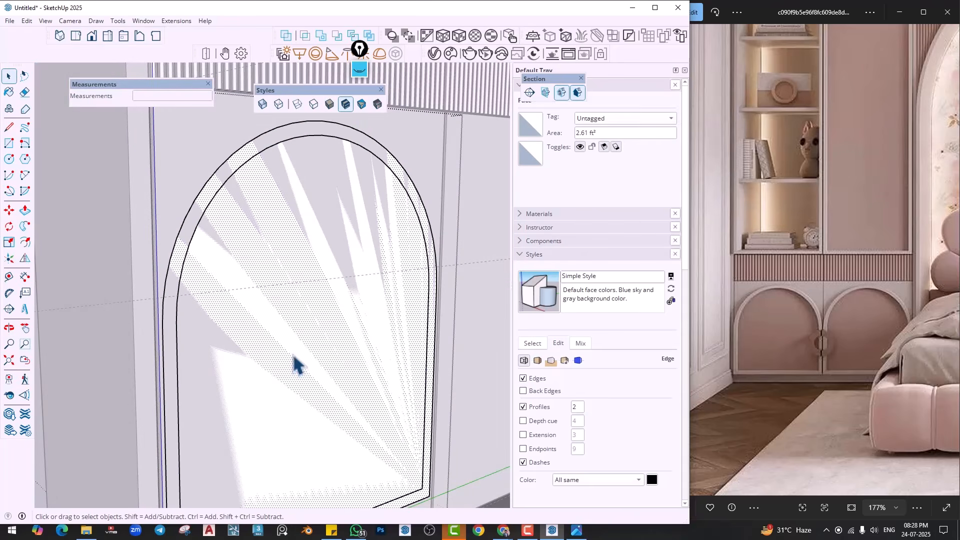
{"action": "key", "text": "Delete"}
{"action": "scroll", "coordinate": [293, 354], "scroll_direction": "down", "scroll_amount": 1}
{"action": "left_click", "coordinate": [288, 344]}
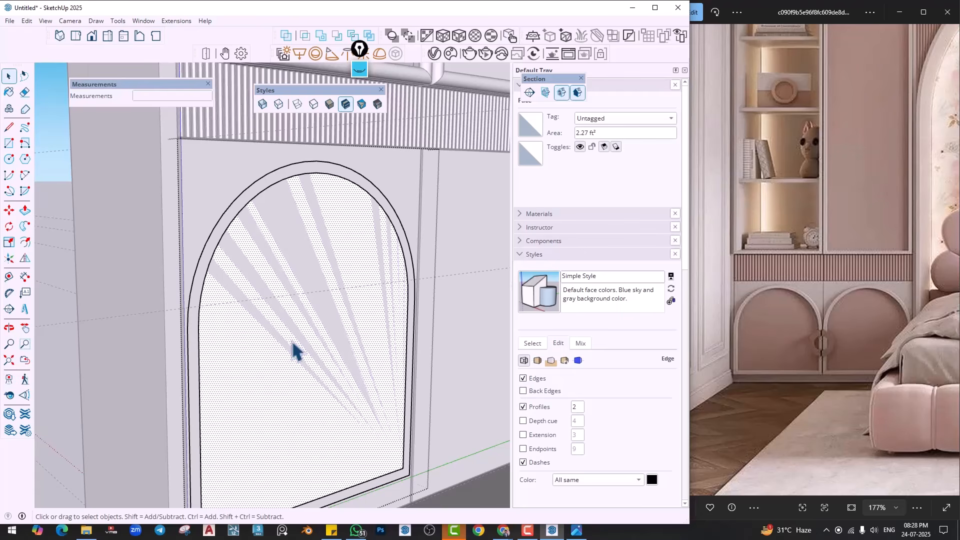
{"action": "middle_click_drag", "start_coordinate": [294, 350], "coordinate": [253, 328]}
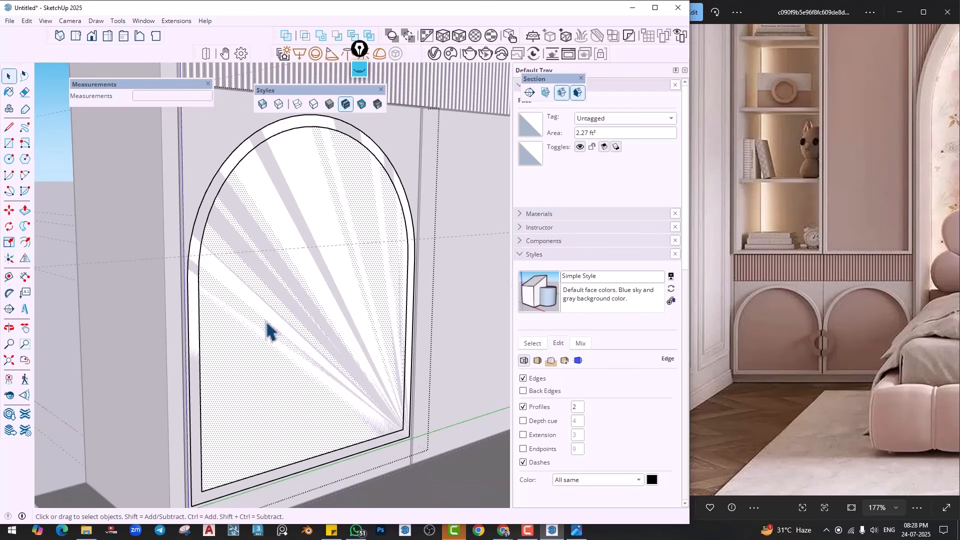
{"action": "left_click", "coordinate": [245, 309]}
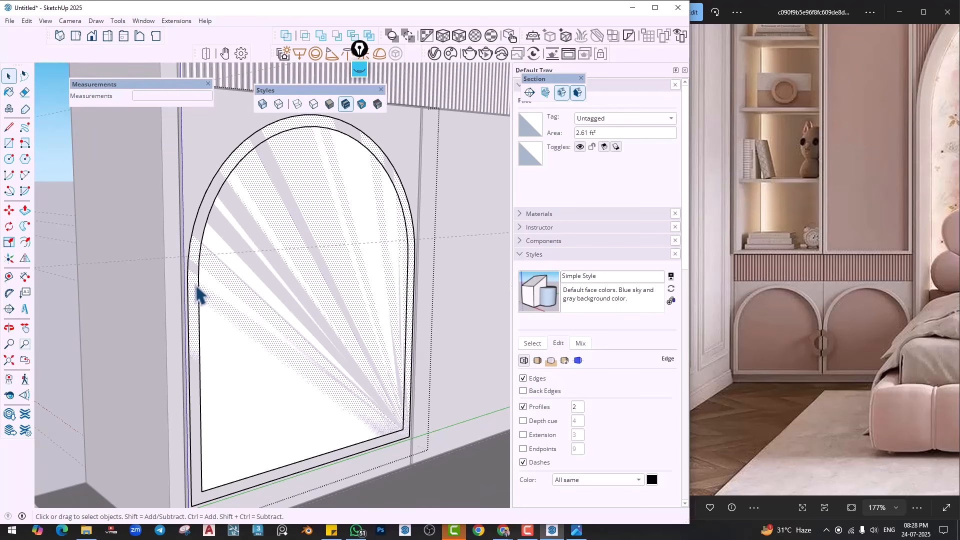
{"action": "middle_click_drag", "start_coordinate": [270, 356], "coordinate": [266, 372]}
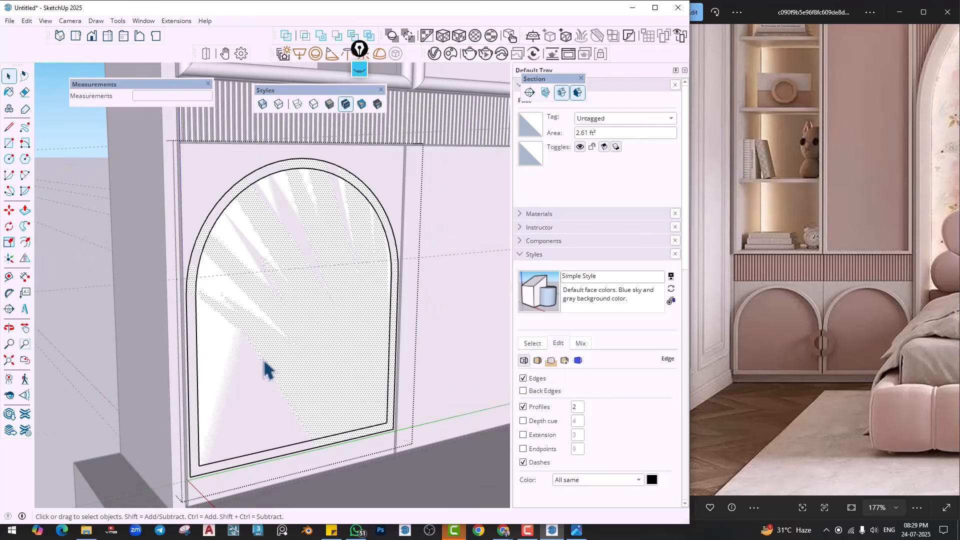
{"action": "key", "text": "Escape"}
Reopen the arched panel group with the rest of the model hidden and offset its full arched face inward by 0.7"
{"action": "double_click", "coordinate": [268, 342]}
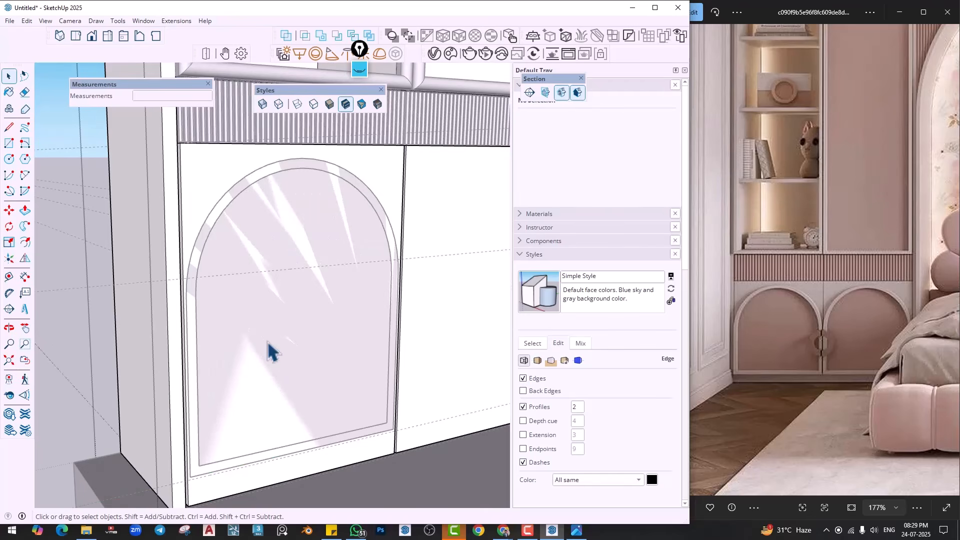
{"action": "key", "text": "i"}
{"action": "key", "text": "Escape"}
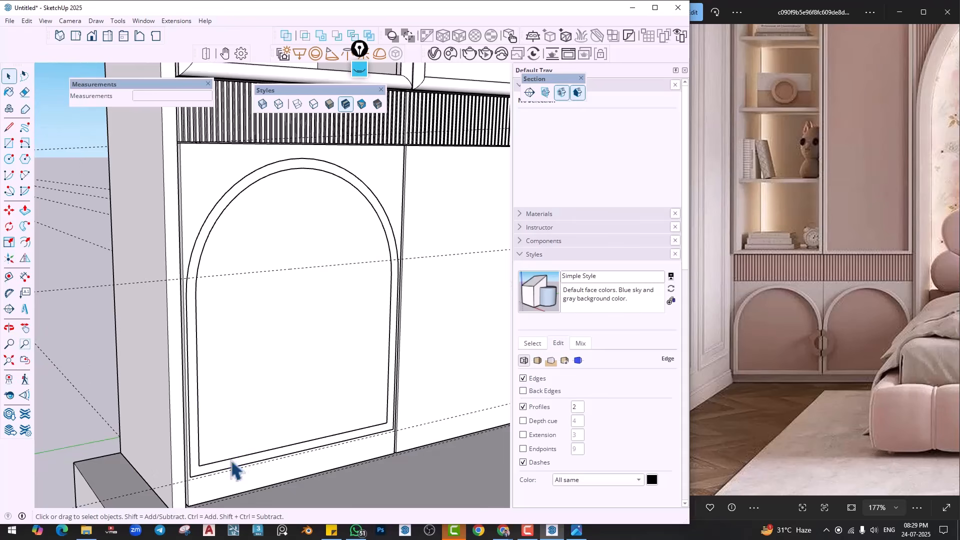
{"action": "double_click", "coordinate": [234, 470]}
{"action": "left_click", "coordinate": [253, 320]}
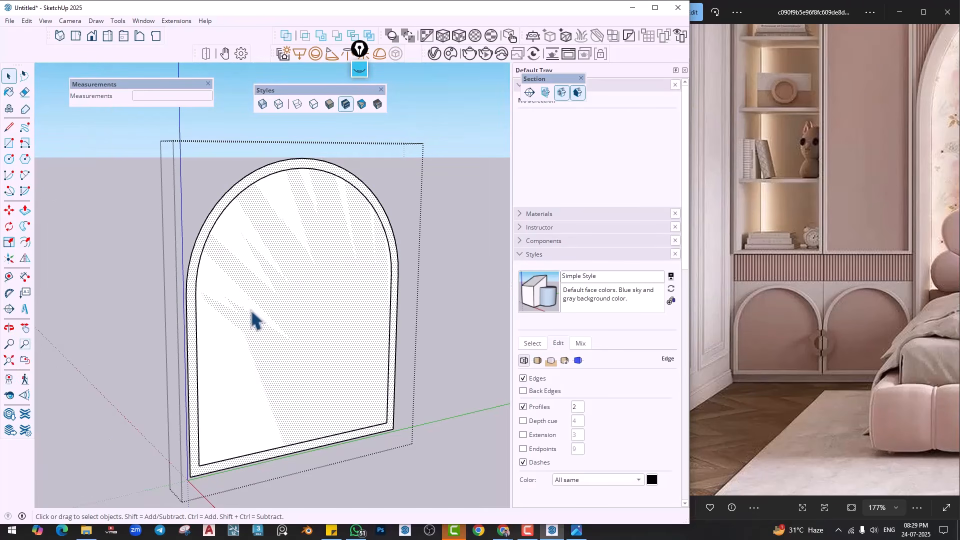
{"action": "middle_click_drag", "start_coordinate": [240, 300], "coordinate": [60, 318]}
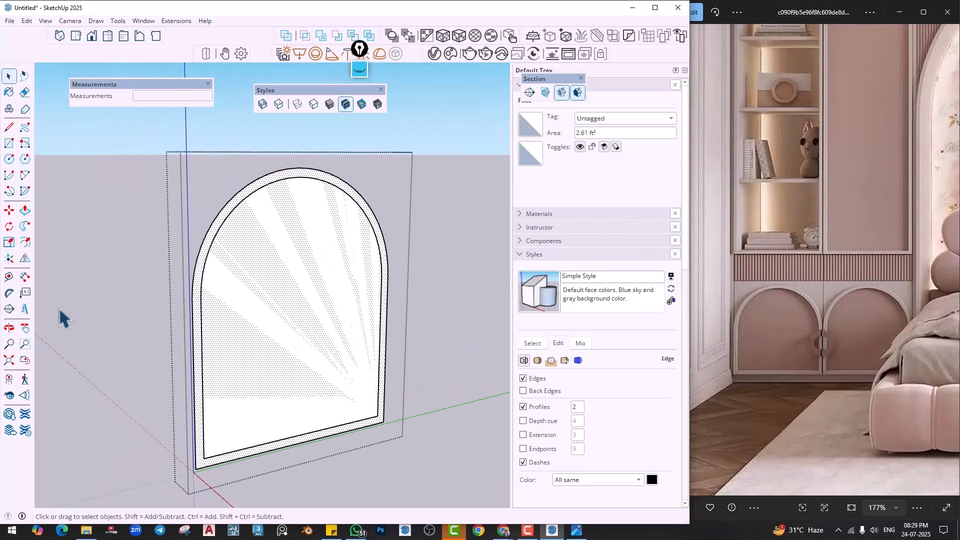
{"action": "left_click", "coordinate": [241, 289]}
{"action": "key", "text": "Return"}
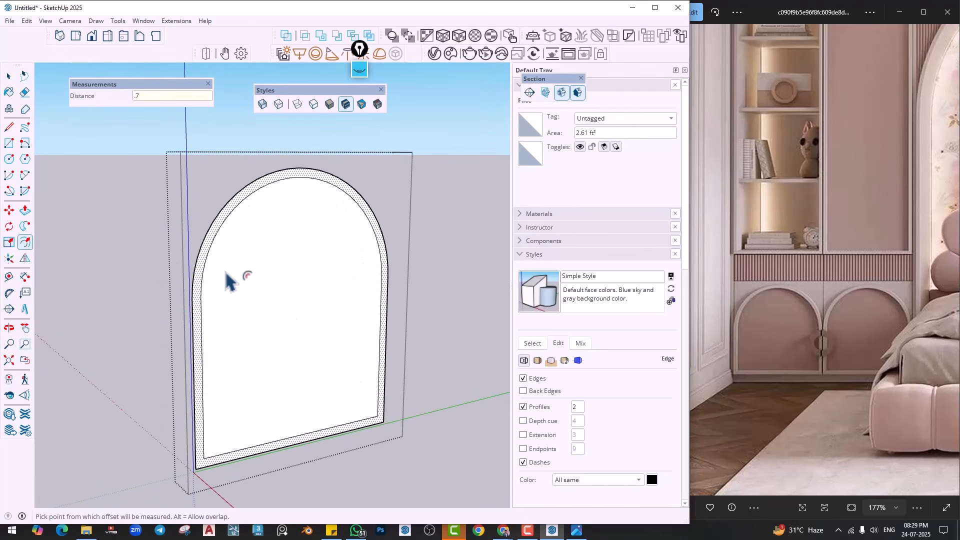
Push/Pull the arched frame band outward by 0.5" and leave the panel group
{"action": "scroll", "coordinate": [232, 279], "scroll_direction": "up", "scroll_amount": 3}
{"action": "key", "text": "p"}
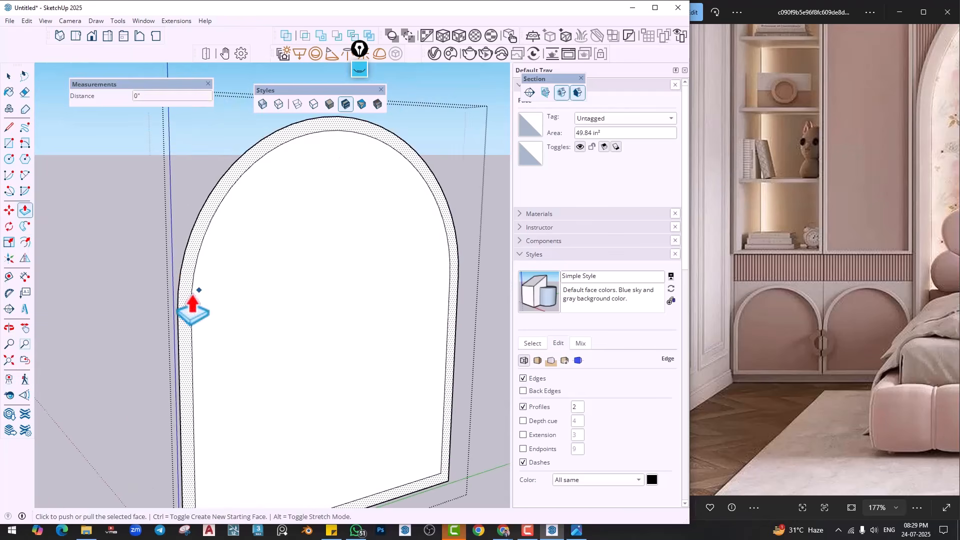
{"action": "left_click", "coordinate": [193, 304]}
{"action": "middle_click_drag", "start_coordinate": [194, 306], "coordinate": [195, 320]}
{"action": "type", "text": "."}
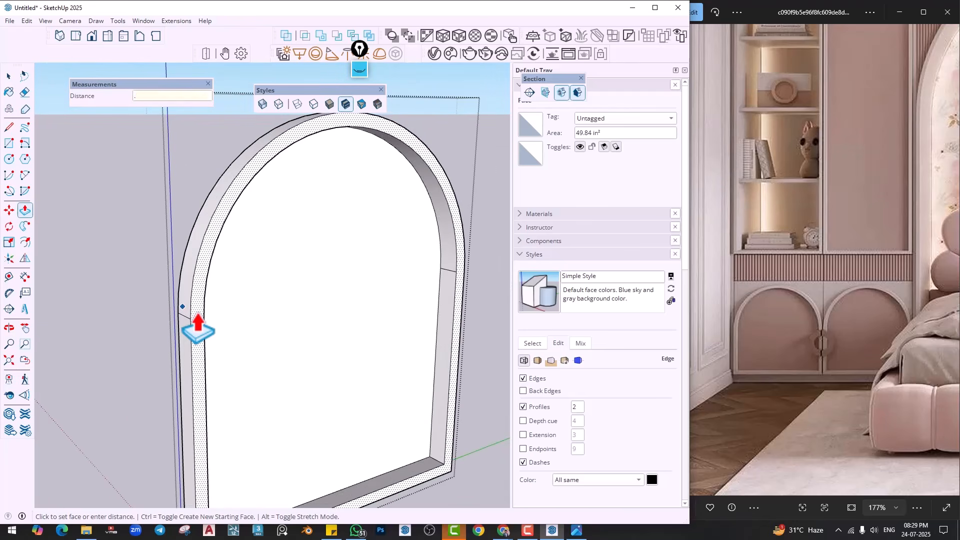
{"action": "type", "text": "5"}
{"action": "key", "text": "Return"}
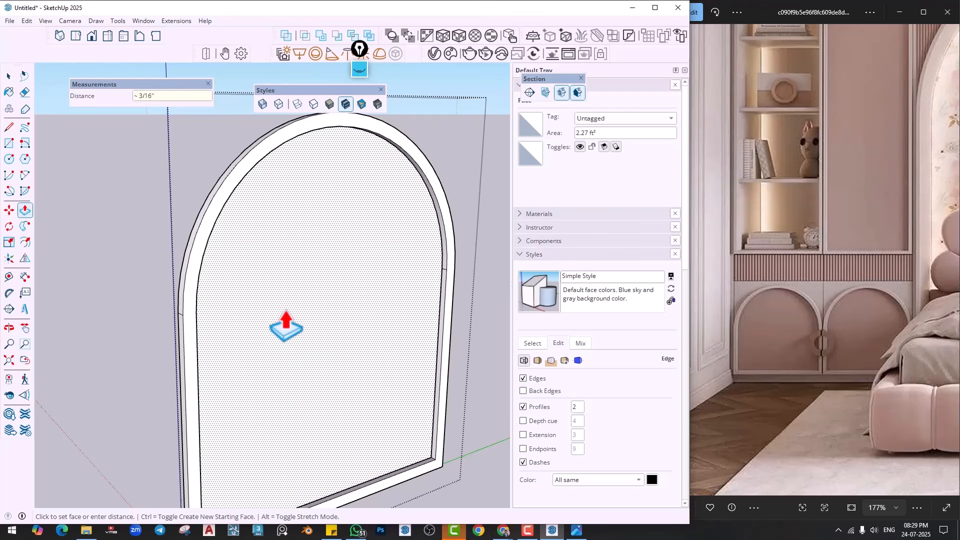
{"action": "type", "text": ".5"}
{"action": "key", "text": "Return"}
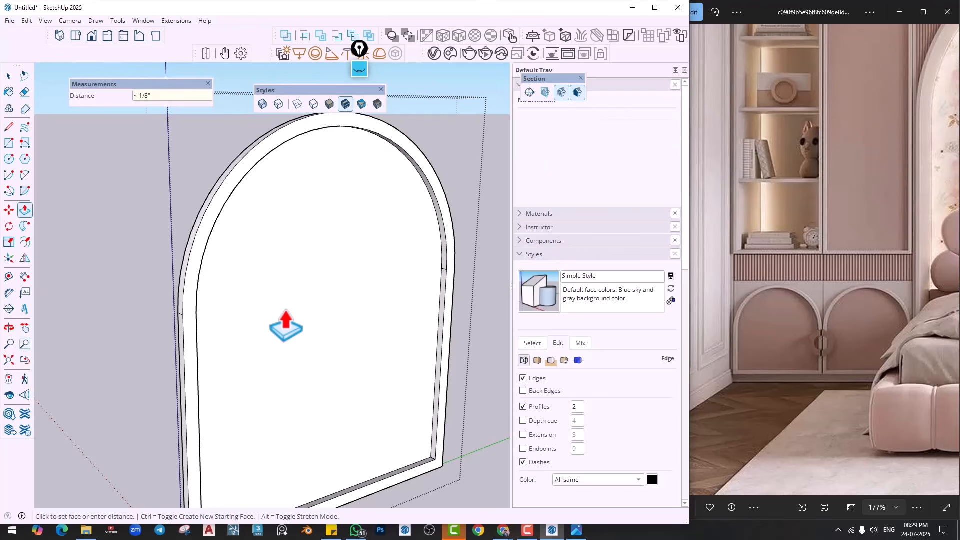
{"action": "scroll", "coordinate": [286, 326], "scroll_direction": "down", "scroll_amount": 2}
{"action": "key", "text": "space"}
{"action": "left_click", "coordinate": [152, 308]}
{"action": "middle_click_drag", "start_coordinate": [344, 346], "coordinate": [366, 359]}
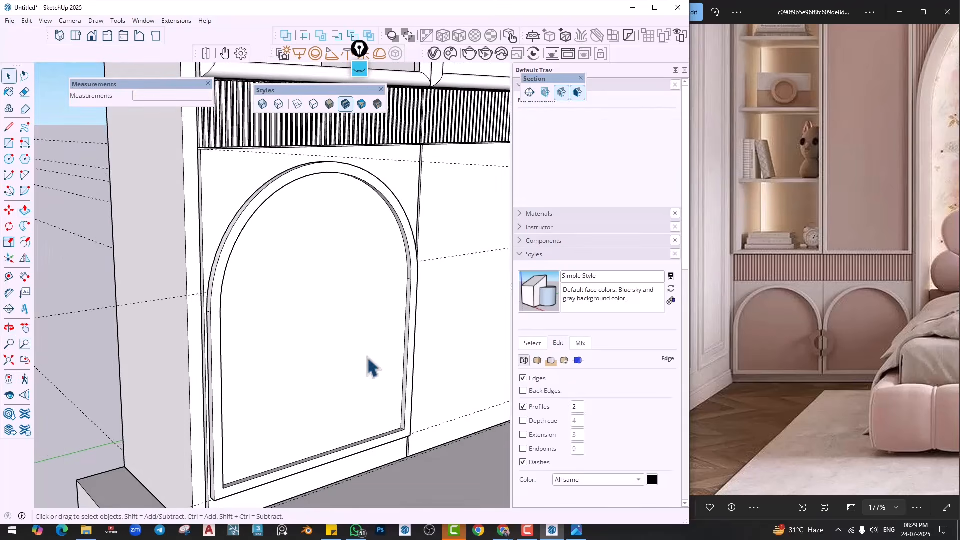
Draw a two-point arc across the frame band from its lower inner corner, about 11/16" wide with a bulge of about 3/8"
{"action": "scroll", "coordinate": [352, 338], "scroll_direction": "up", "scroll_amount": 3}
{"action": "middle_click_drag", "start_coordinate": [222, 306], "coordinate": [255, 280]}
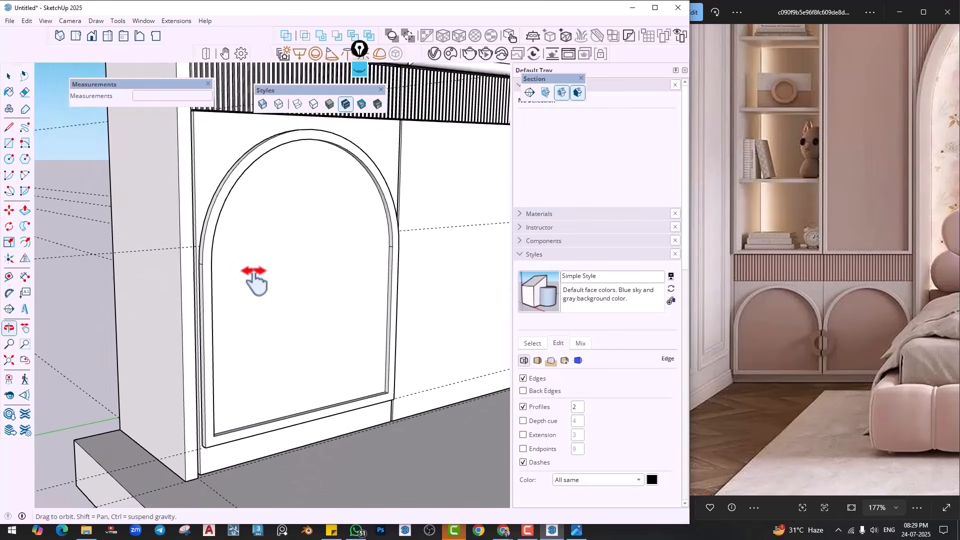
{"action": "scroll", "coordinate": [360, 414], "scroll_direction": "up", "scroll_amount": 4}
{"action": "scroll", "coordinate": [180, 420], "scroll_direction": "down", "scroll_amount": 3}
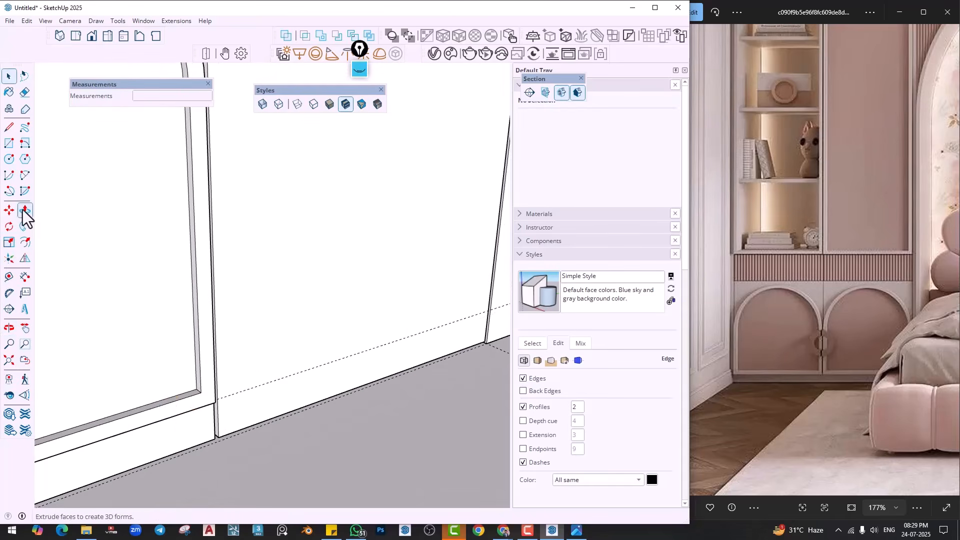
{"action": "left_click", "coordinate": [25, 175]}
{"action": "scroll", "coordinate": [429, 343], "scroll_direction": "down", "scroll_amount": 4}
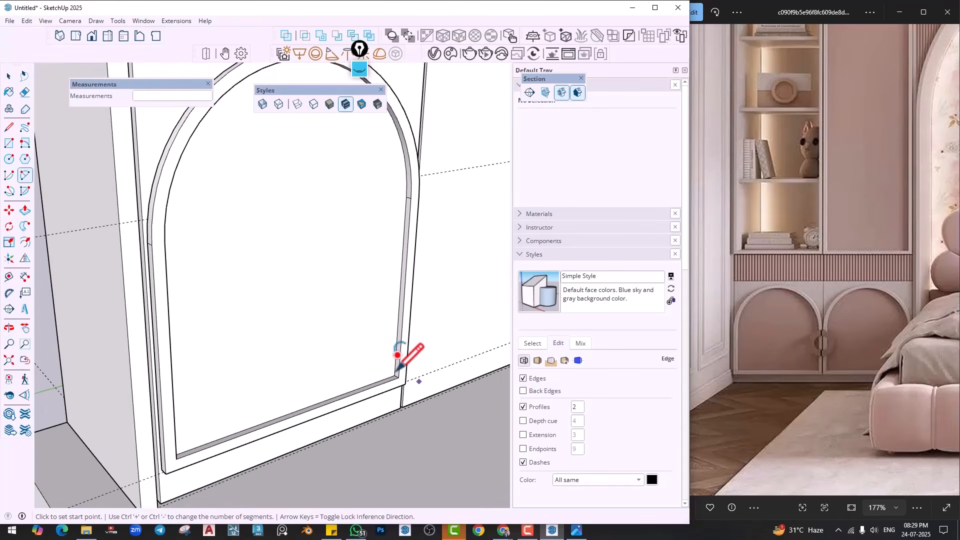
{"action": "scroll", "coordinate": [407, 363], "scroll_direction": "up", "scroll_amount": 4}
{"action": "scroll", "coordinate": [403, 375], "scroll_direction": "up", "scroll_amount": 4}
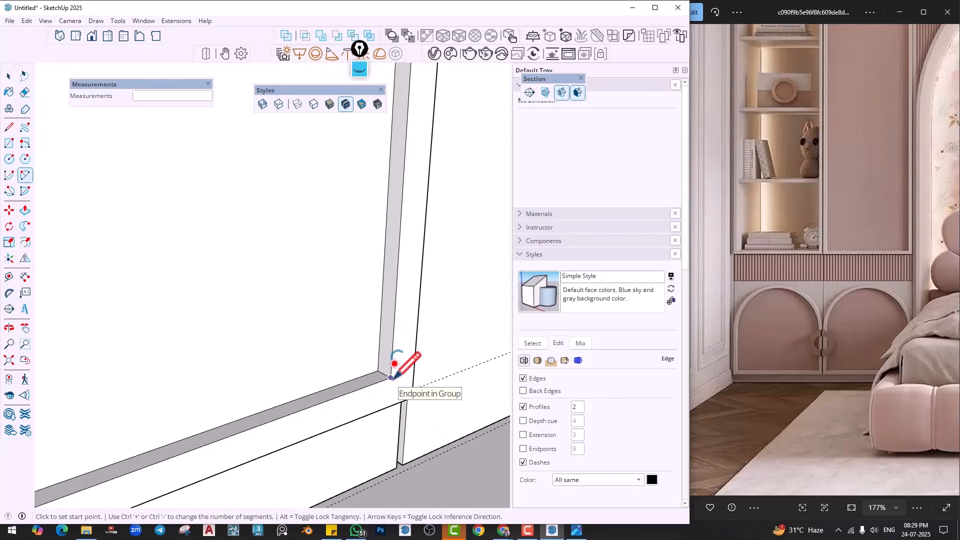
{"action": "left_click", "coordinate": [389, 374]}
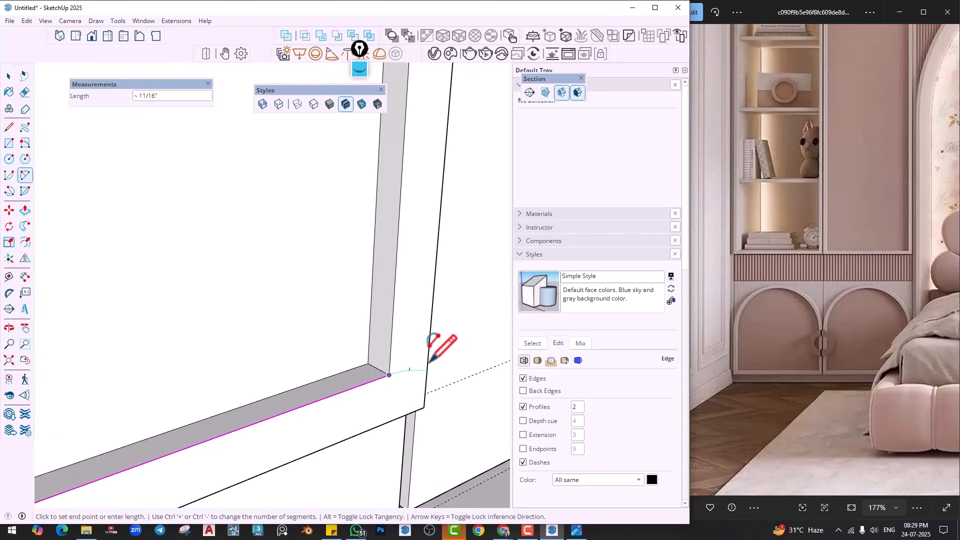
{"action": "left_click", "coordinate": [426, 369]}
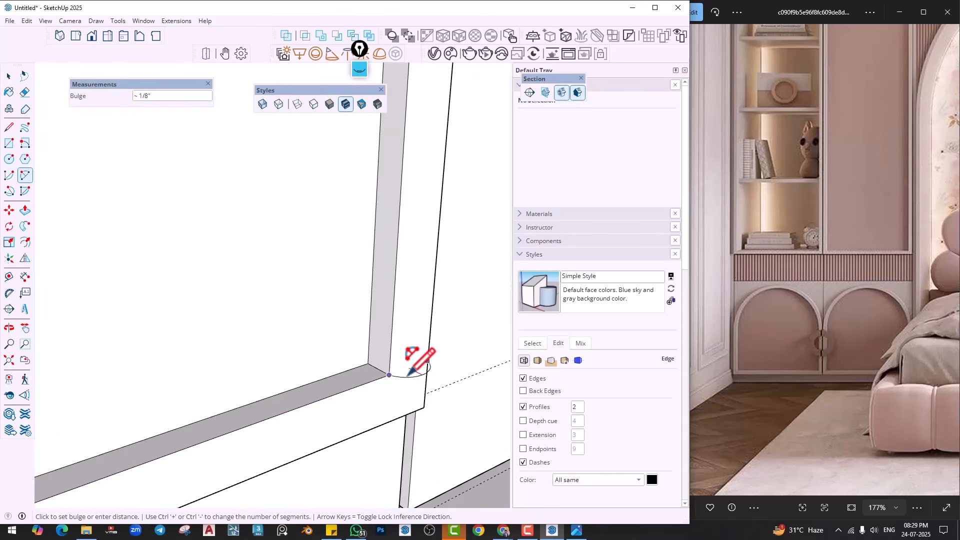
{"action": "middle_click_drag", "start_coordinate": [409, 373], "coordinate": [509, 329]}
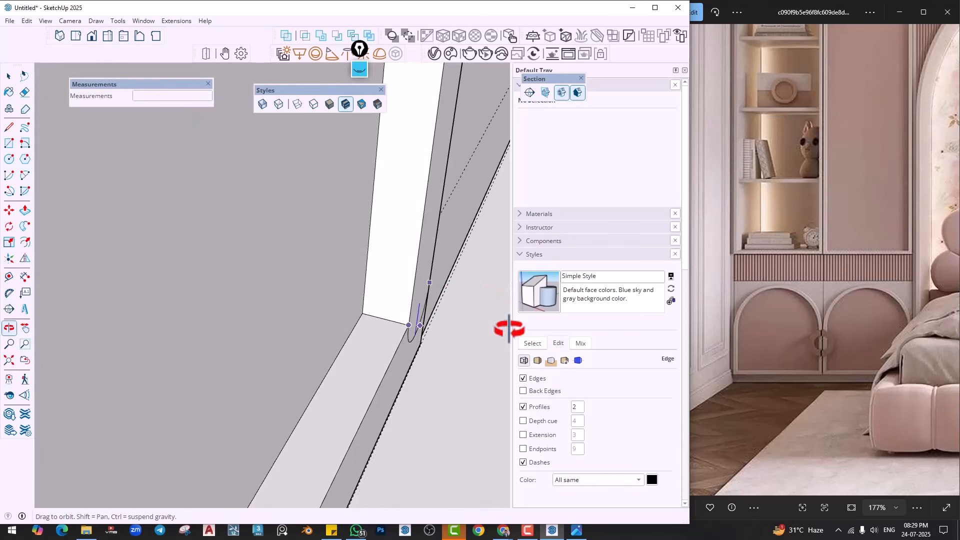
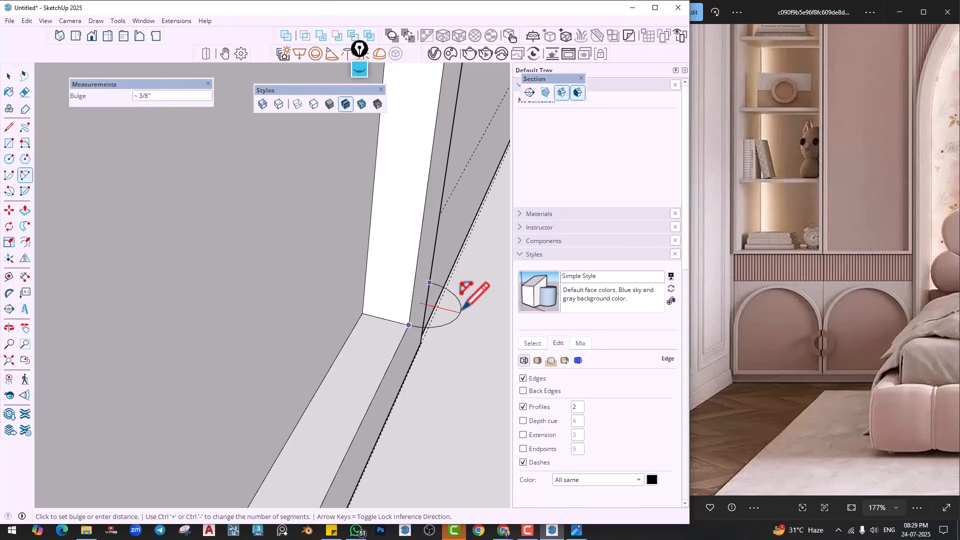
{"action": "left_click", "coordinate": [462, 309]}
{"action": "key", "text": "space"}
{"action": "left_click", "coordinate": [459, 314]}
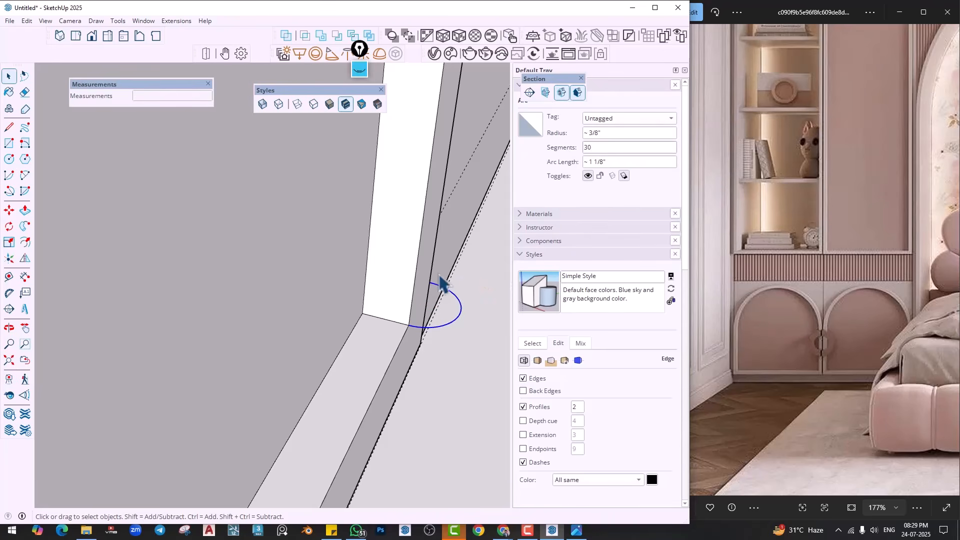
Close the arc with a straight line between its endpoints to form a half-round profile face
{"action": "middle_click_drag", "start_coordinate": [439, 276], "coordinate": [351, 296]}
{"action": "key", "text": "l"}
{"action": "left_click", "coordinate": [396, 350]}
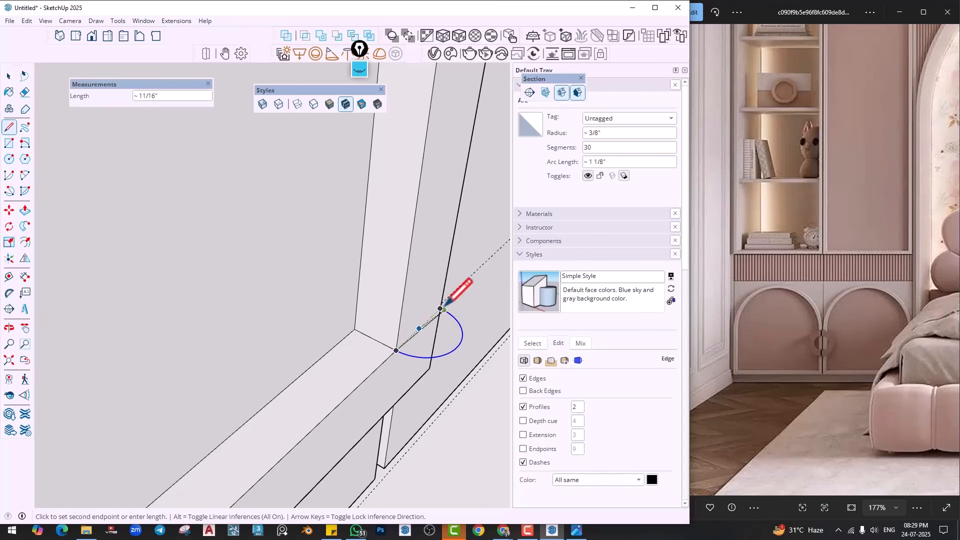
{"action": "left_click", "coordinate": [440, 308]}
{"action": "scroll", "coordinate": [440, 325], "scroll_direction": "down", "scroll_amount": 6}
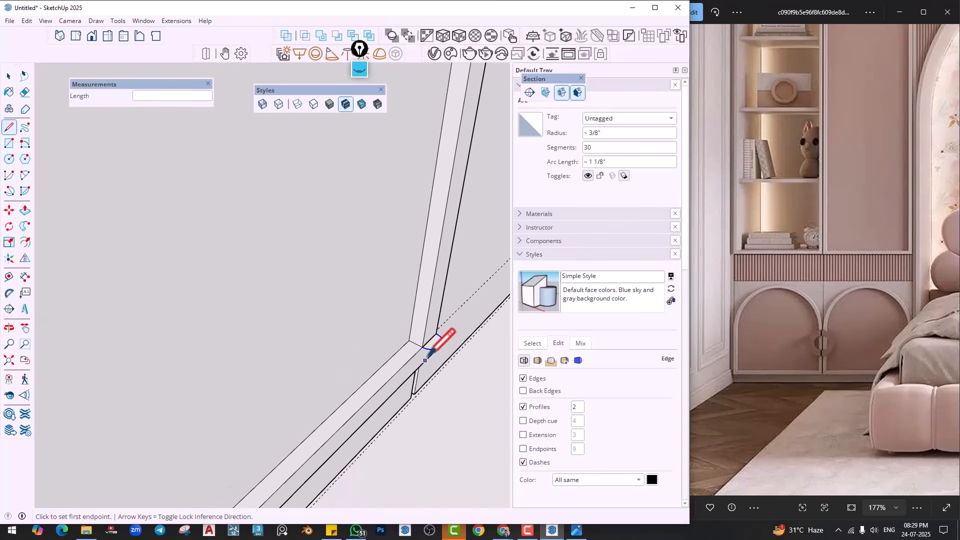
Try to sweep the half-round profile with Follow Me along the boundary edges of the inner arched face
{"action": "middle_click_drag", "start_coordinate": [426, 353], "coordinate": [353, 308]}
{"action": "key", "text": "space"}
{"action": "double_click", "coordinate": [353, 307]}
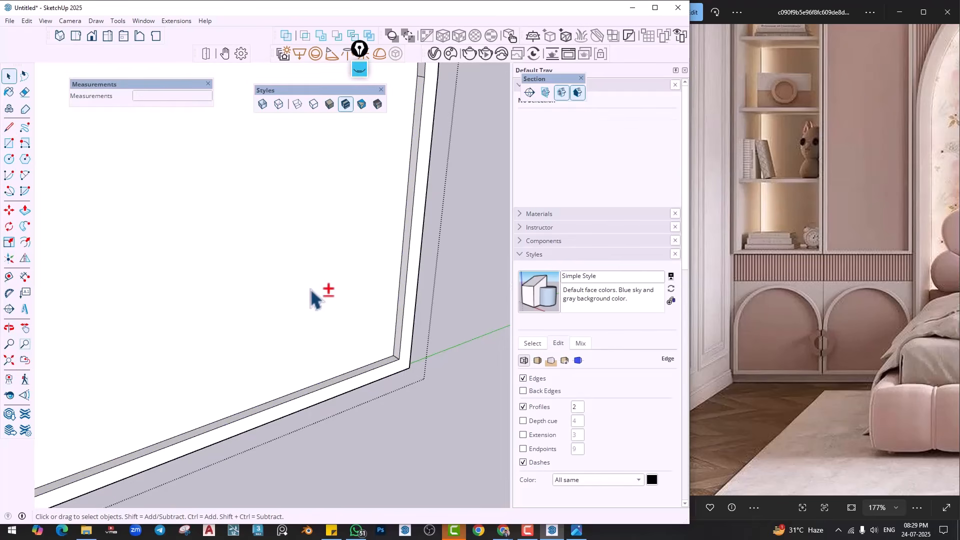
{"action": "double_click", "coordinate": [311, 289]}
{"action": "left_click", "coordinate": [311, 293], "text": "shift"}
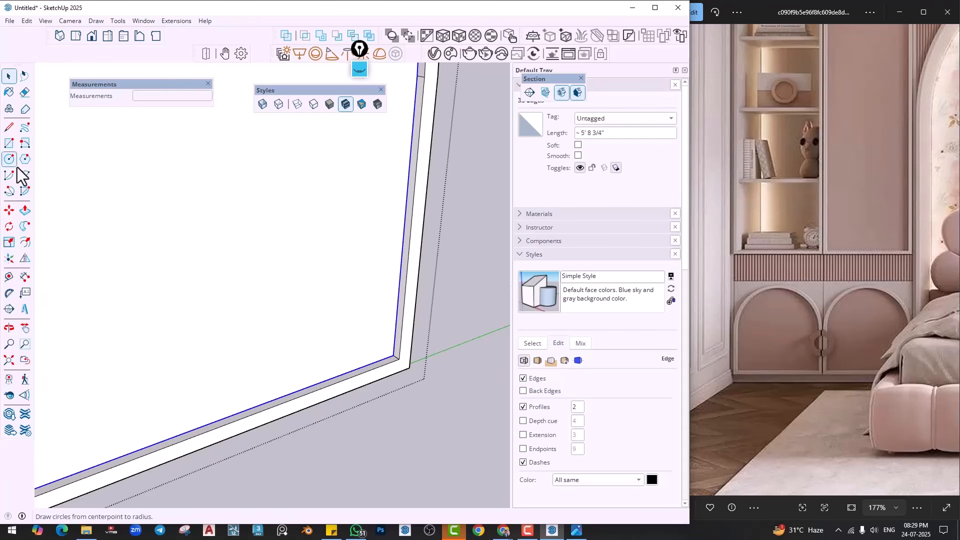
{"action": "left_click", "coordinate": [25, 226]}
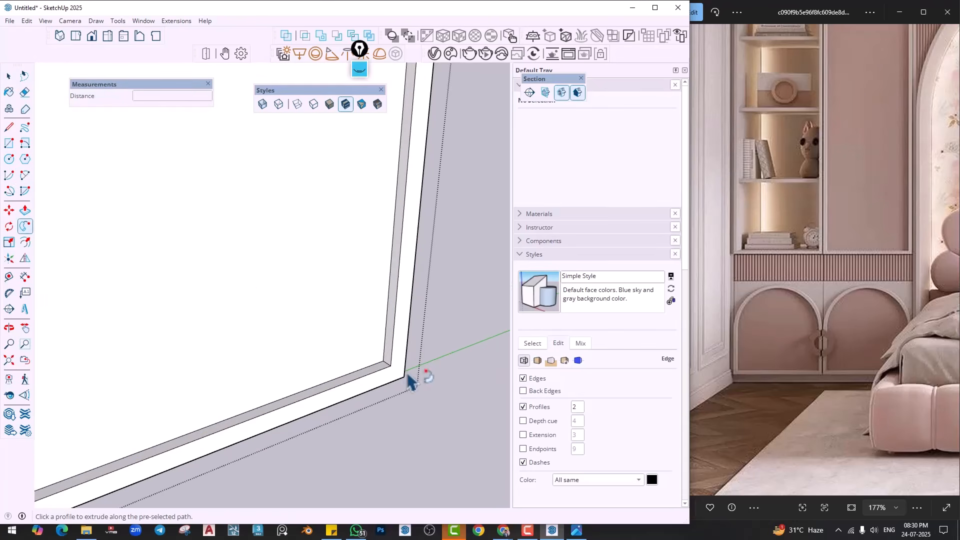
{"action": "middle_click_drag", "start_coordinate": [409, 382], "coordinate": [410, 375]}
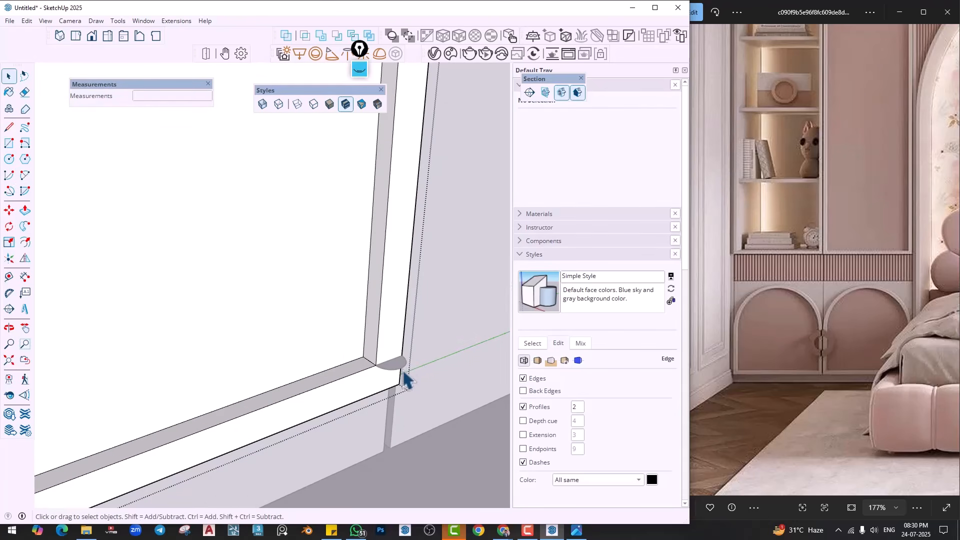
Copy the boundary edges of the inner arched face and paste them outside the panel group at the opening's lower corner
{"action": "double_click", "coordinate": [277, 301]}
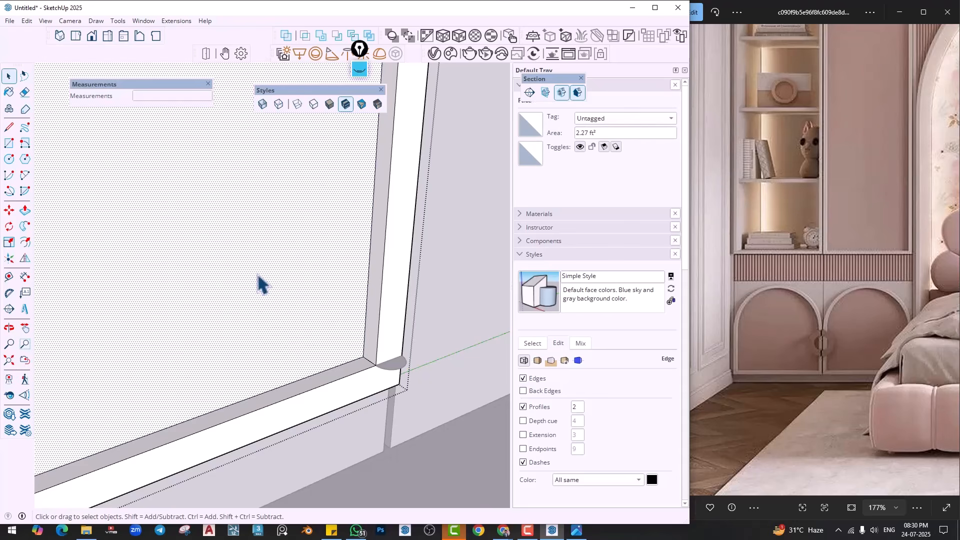
{"action": "left_click", "coordinate": [256, 273], "text": "shift"}
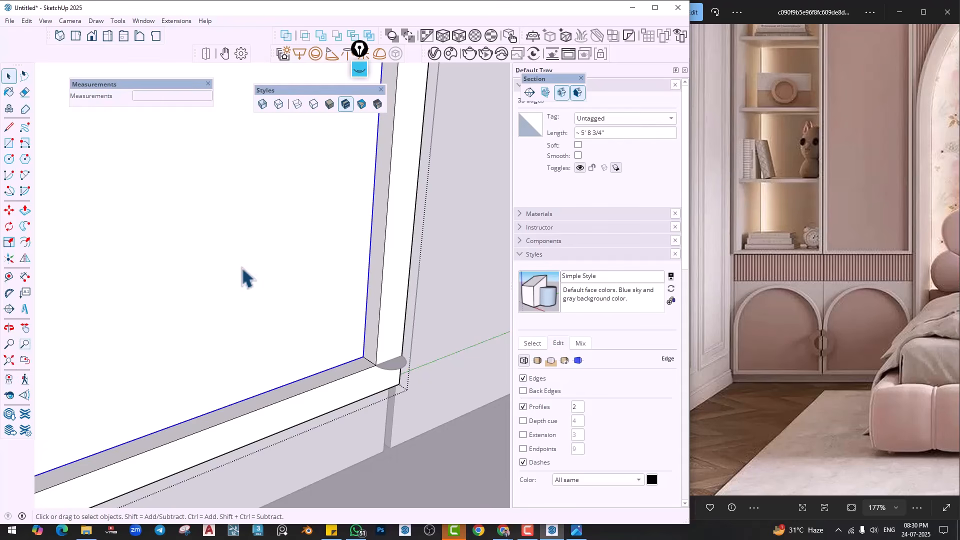
{"action": "key", "text": "Escape"}
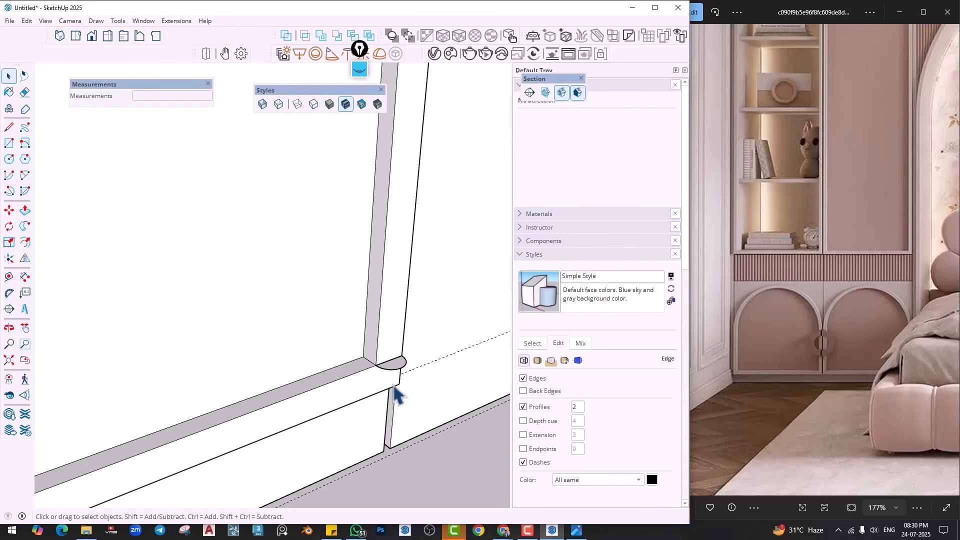
{"action": "key", "text": "ctrl+v"}
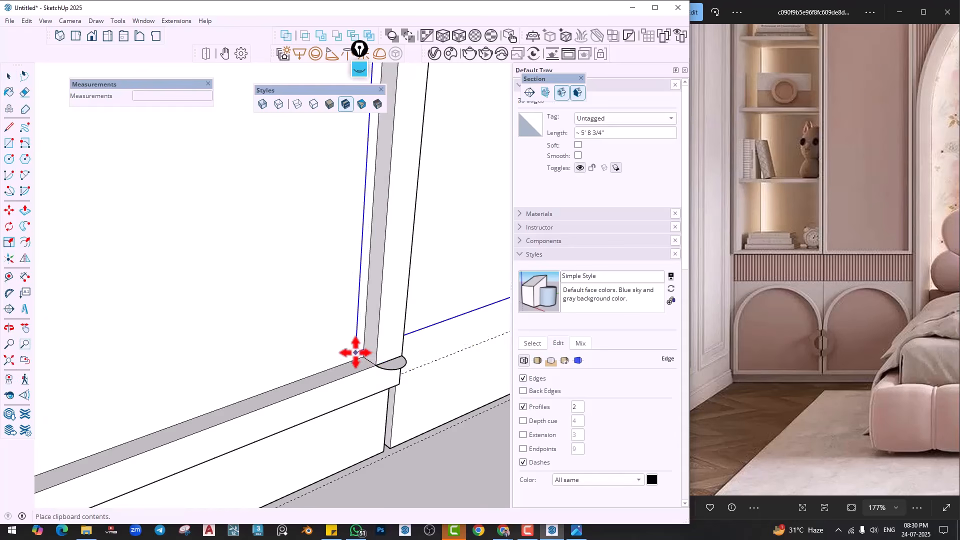
{"action": "middle_click_drag", "start_coordinate": [356, 351], "coordinate": [88, 365]}
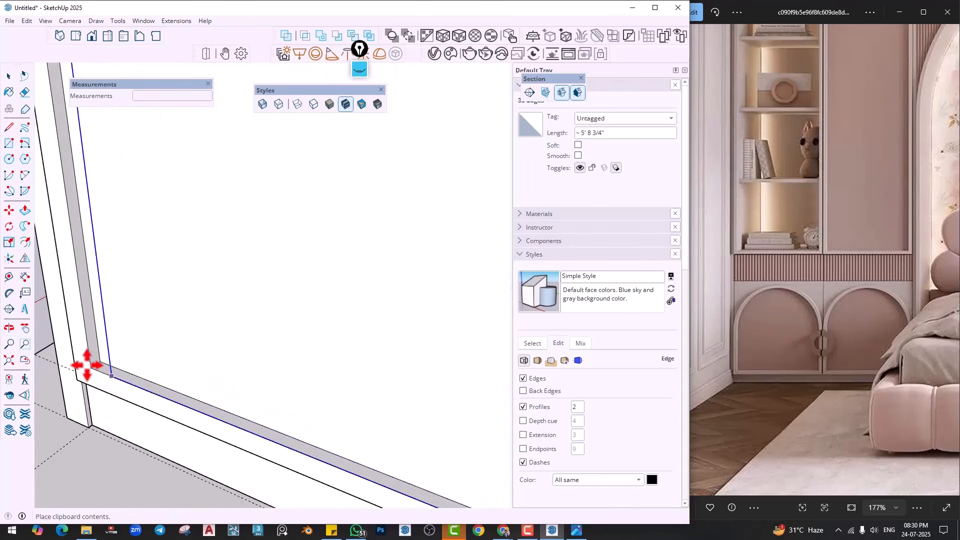
{"action": "left_click", "coordinate": [100, 362]}
Sweep the half-round profile along the pasted arch outline with Follow Me
{"action": "middle_click_drag", "start_coordinate": [182, 398], "coordinate": [96, 371]}
{"action": "scroll", "coordinate": [530, 397], "scroll_direction": "down", "scroll_amount": 2}
{"action": "left_click", "coordinate": [20, 233]}
{"action": "scroll", "coordinate": [301, 316], "scroll_direction": "up", "scroll_amount": 4}
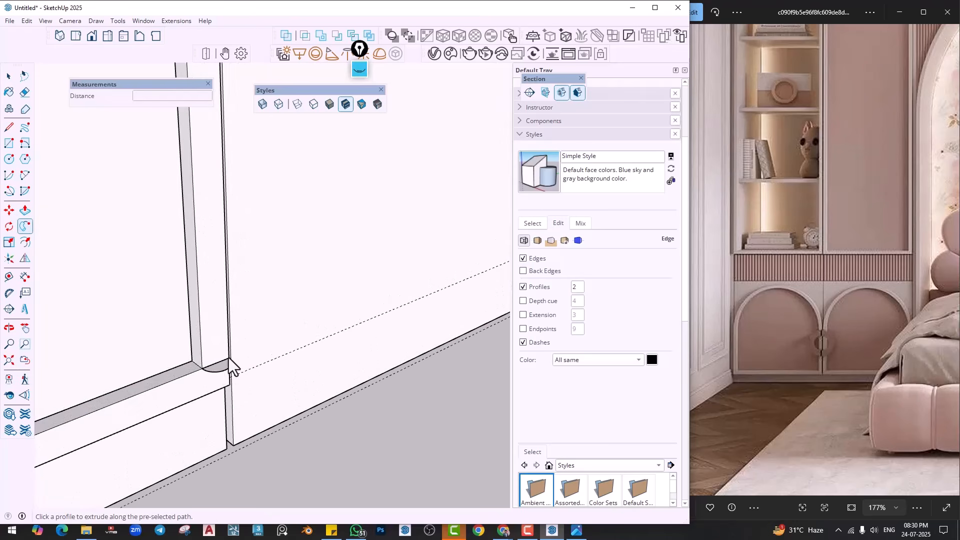
{"action": "left_click", "coordinate": [220, 365]}
Select all the geometry of the swept half-round moulding and make it a group
{"action": "key", "text": "space"}
{"action": "scroll", "coordinate": [218, 360], "scroll_direction": "down", "scroll_amount": 3}
{"action": "triple_click", "coordinate": [220, 369]}
{"action": "right_click", "coordinate": [221, 367]}
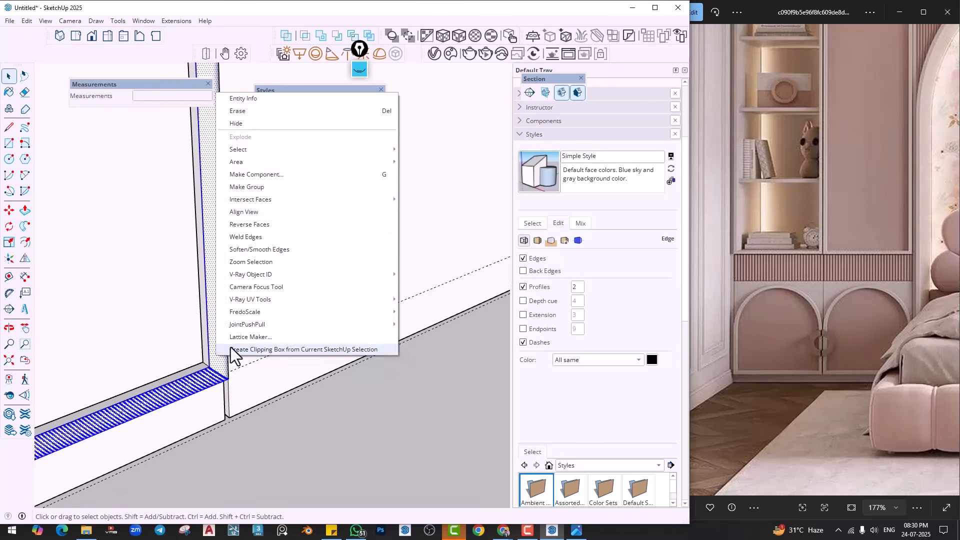
{"action": "left_click", "coordinate": [300, 186]}
{"action": "scroll", "coordinate": [326, 317], "scroll_direction": "down", "scroll_amount": 5}
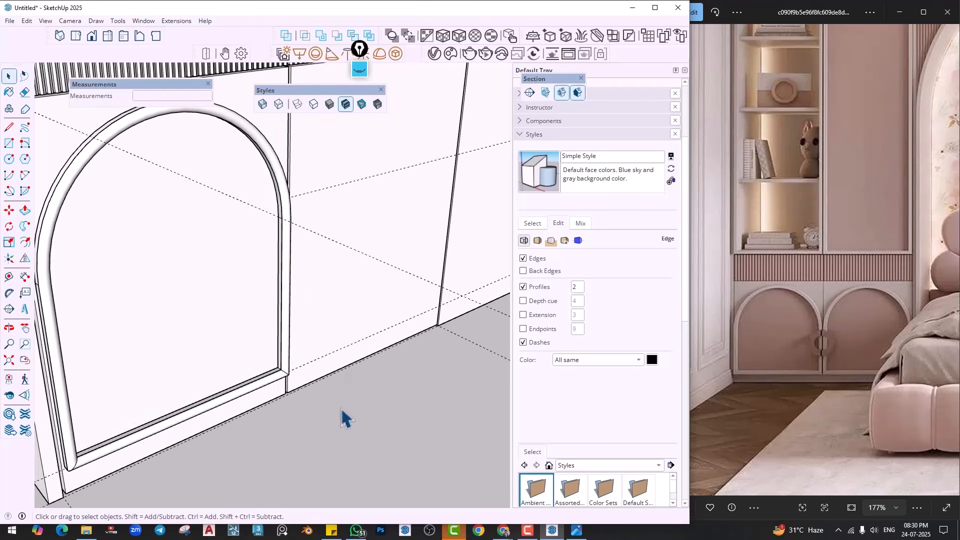
Group the half-round moulding together with the arched panel of the first lower door
{"action": "middle_click_drag", "start_coordinate": [343, 418], "coordinate": [278, 384]}
{"action": "middle_click_drag", "start_coordinate": [206, 354], "coordinate": [276, 328]}
{"action": "scroll", "coordinate": [270, 317], "scroll_direction": "up", "scroll_amount": 2}
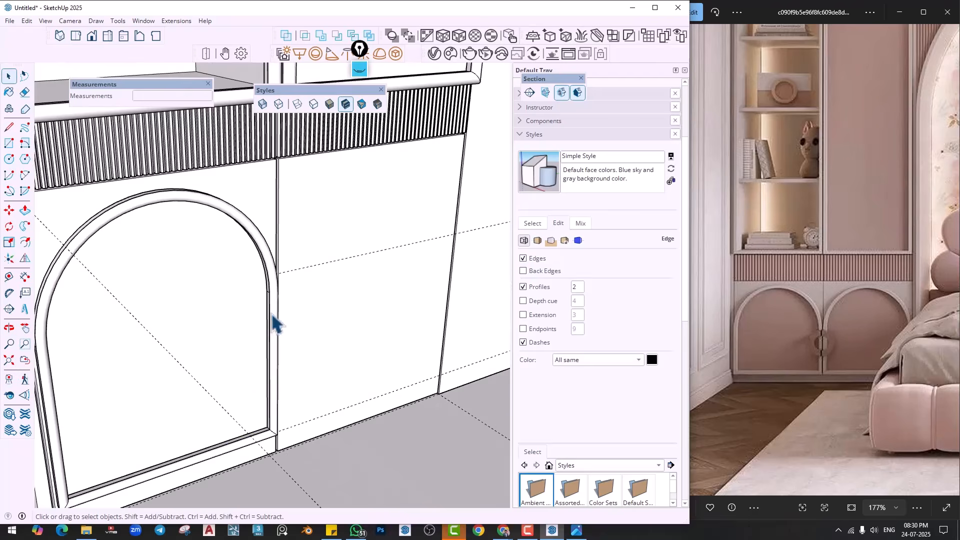
{"action": "scroll", "coordinate": [274, 322], "scroll_direction": "up", "scroll_amount": 3}
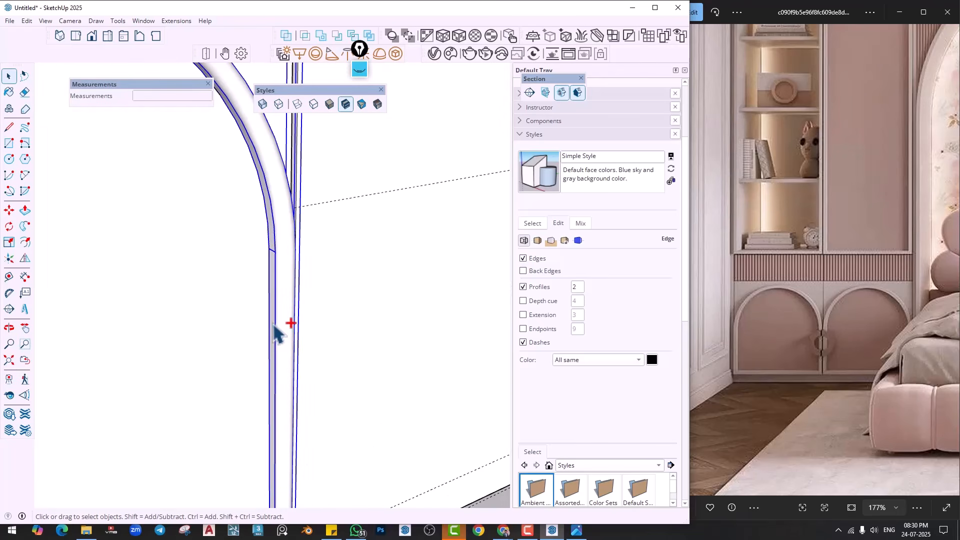
{"action": "right_click", "coordinate": [273, 324]}
{"action": "left_click", "coordinate": [312, 193]}
{"action": "scroll", "coordinate": [298, 381], "scroll_direction": "down", "scroll_amount": 3}
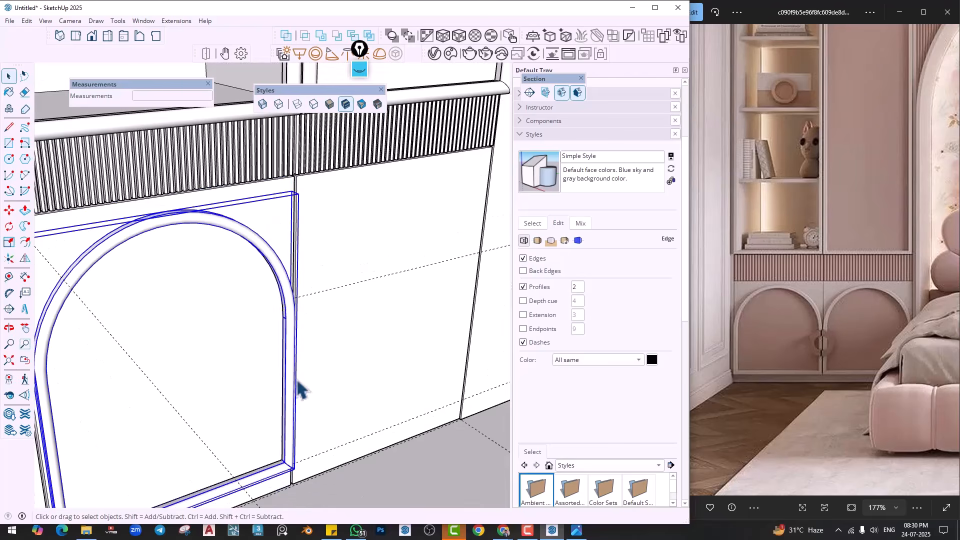
{"action": "mouse_move", "coordinate": [297, 382]}
{"action": "middle_mouse_down"}
{"action": "mouse_move", "coordinate": [284, 398]}
{"action": "mouse_move", "coordinate": [291, 388]}
{"action": "middle_mouse_up"}
Try to flip the grouped arched panel across to the neighbouring lower door
{"action": "left_click", "coordinate": [25, 257]}
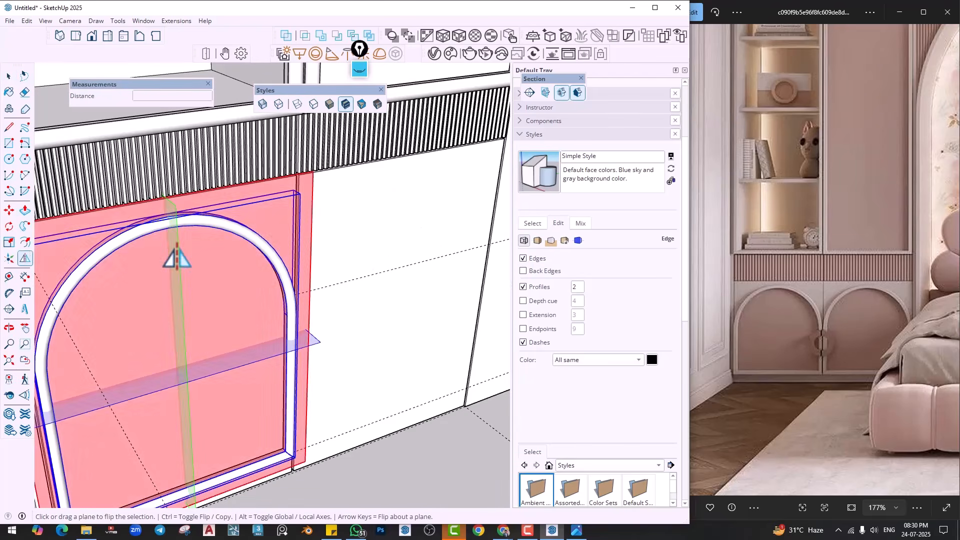
{"action": "left_click", "coordinate": [296, 198]}
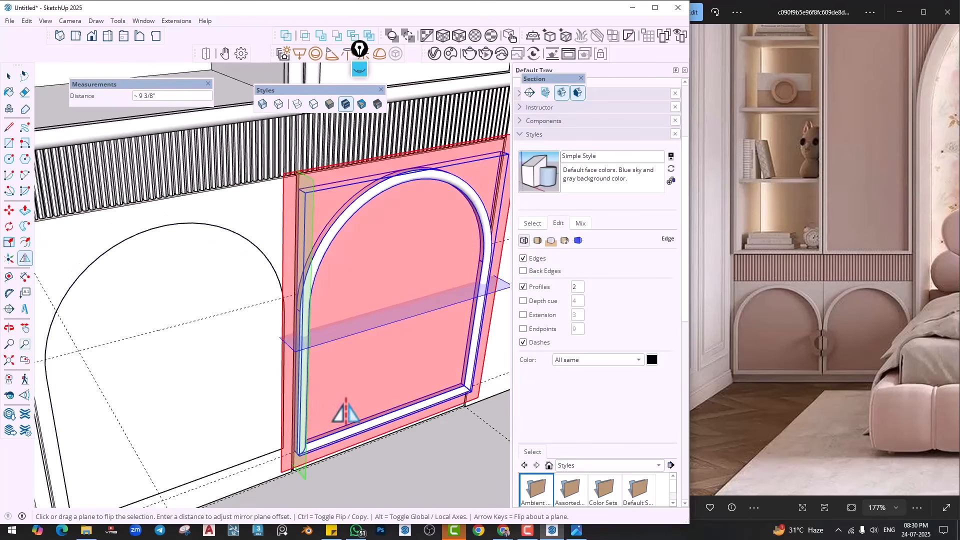
{"action": "scroll", "coordinate": [289, 460], "scroll_direction": "up", "scroll_amount": 6}
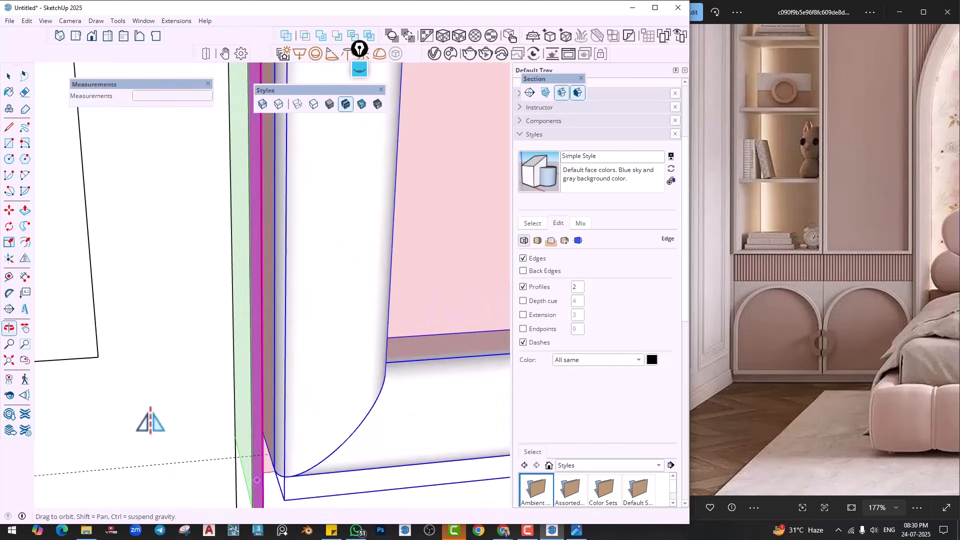
{"action": "middle_click_drag", "start_coordinate": [150, 420], "coordinate": [306, 338]}
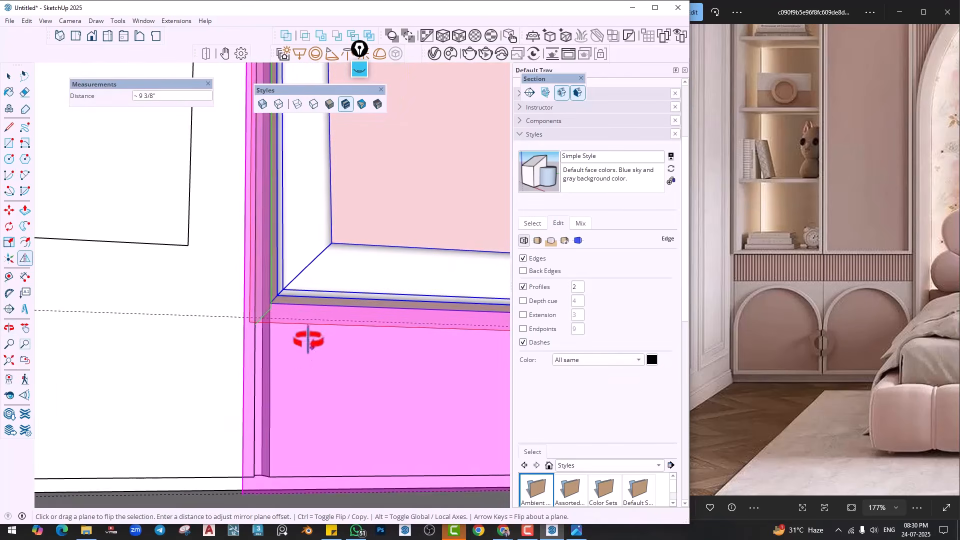
{"action": "scroll", "coordinate": [299, 328], "scroll_direction": "up", "scroll_amount": 4}
{"action": "scroll", "coordinate": [299, 327], "scroll_direction": "down", "scroll_amount": 7}
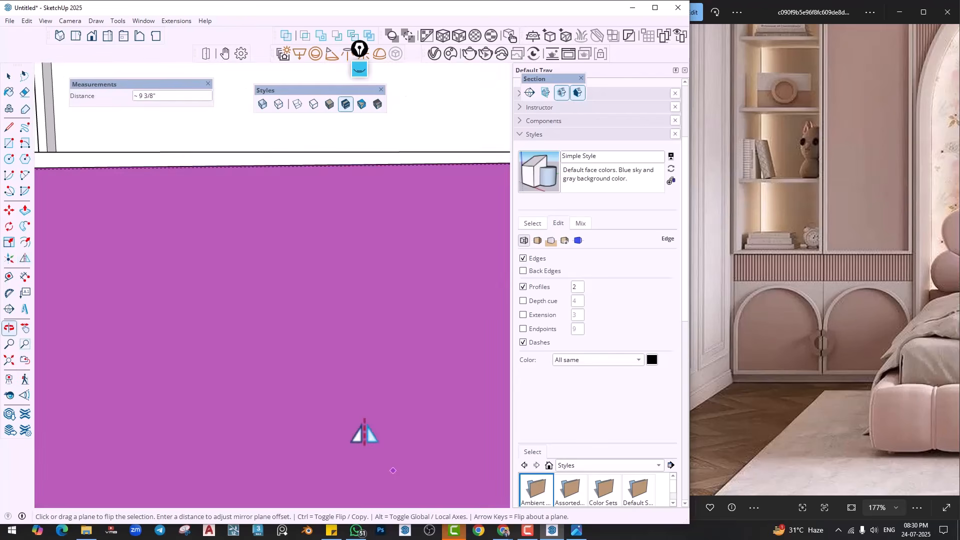
{"action": "scroll", "coordinate": [192, 233], "scroll_direction": "down", "scroll_amount": 8}
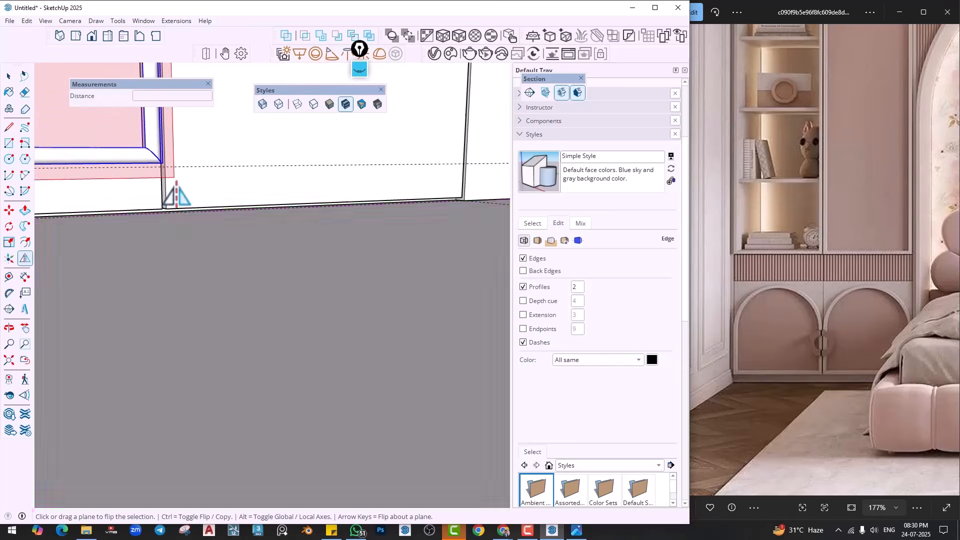
Mirror a copy of the grouped arched panel onto the neighbouring lower door with Flip
{"action": "key", "text": "ctrl"}
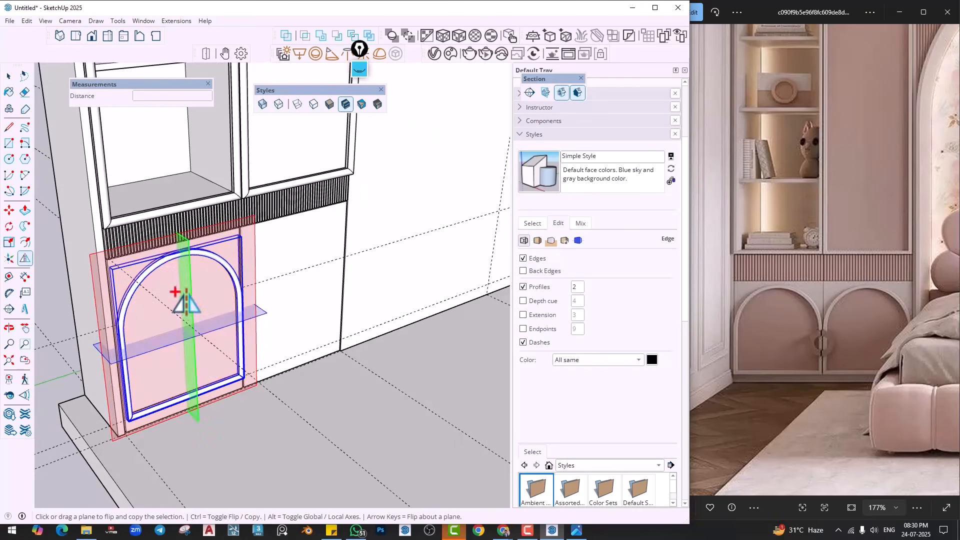
{"action": "left_click_drag", "start_coordinate": [190, 300], "coordinate": [245, 247]}
{"action": "left_click", "coordinate": [245, 190]}
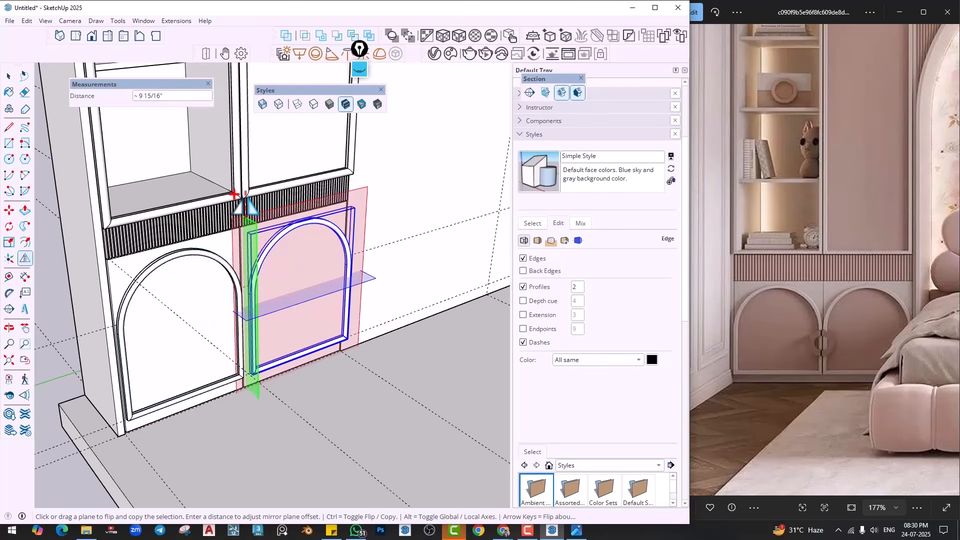
{"action": "scroll", "coordinate": [250, 390], "scroll_direction": "up", "scroll_amount": 10}
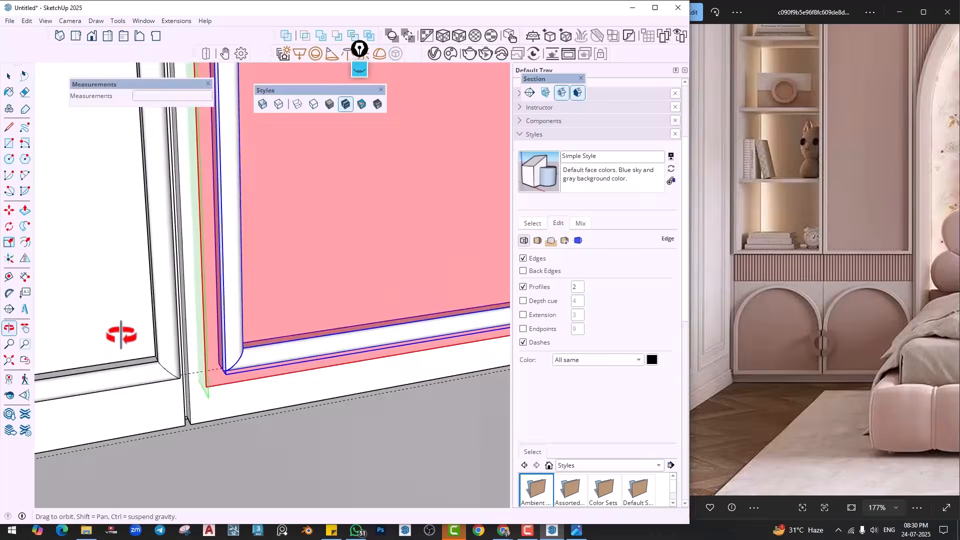
{"action": "middle_click_drag", "start_coordinate": [121, 335], "coordinate": [107, 320]}
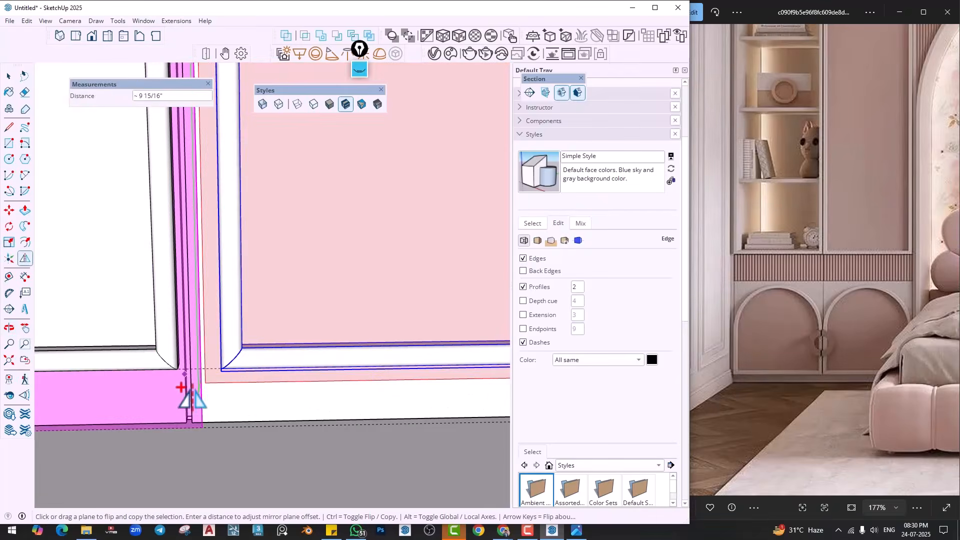
{"action": "scroll", "coordinate": [194, 388], "scroll_direction": "up", "scroll_amount": 4}
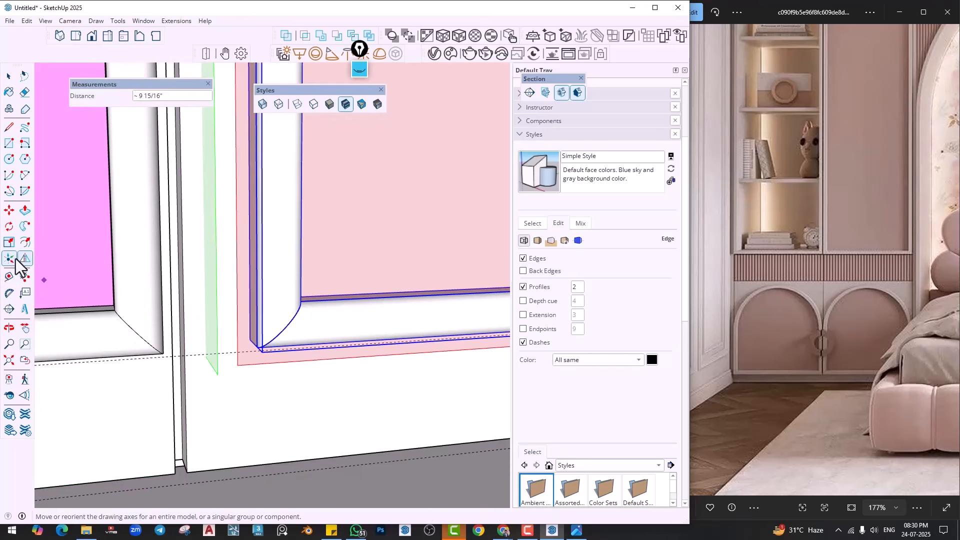
Place a guide 5 mm in from the second door's inner edge and move the mirrored panel's corner onto it
{"action": "left_click", "coordinate": [9, 278]}
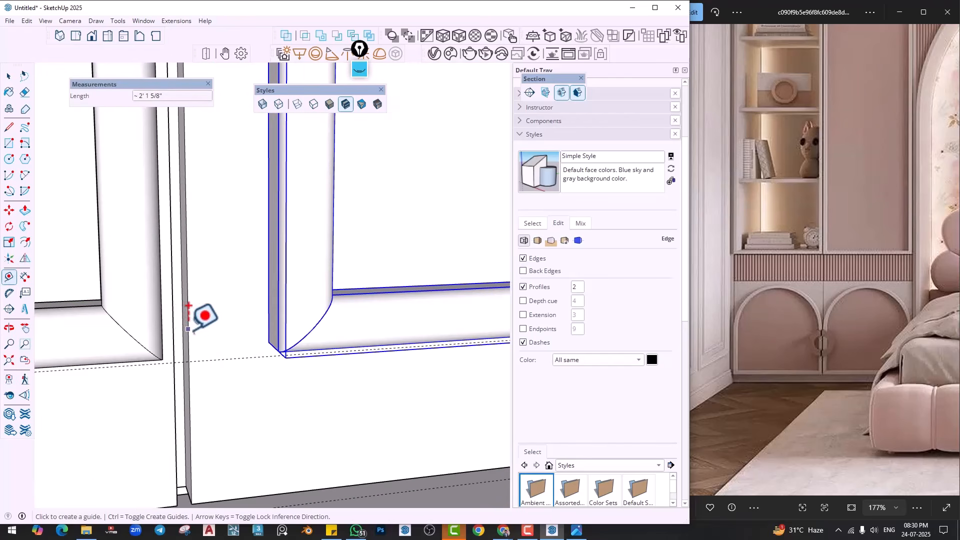
{"action": "left_click", "coordinate": [188, 329]}
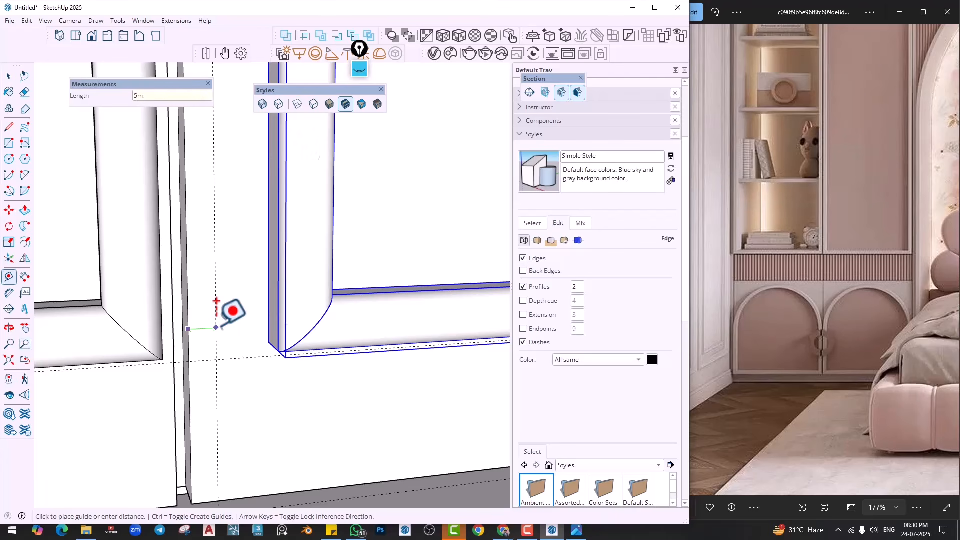
{"action": "key", "text": "m"}
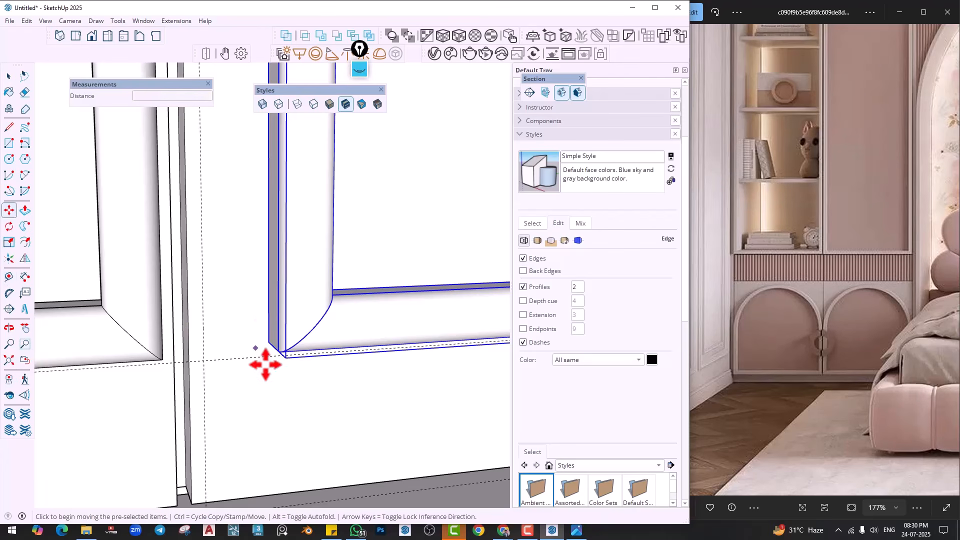
{"action": "left_click", "coordinate": [265, 356]}
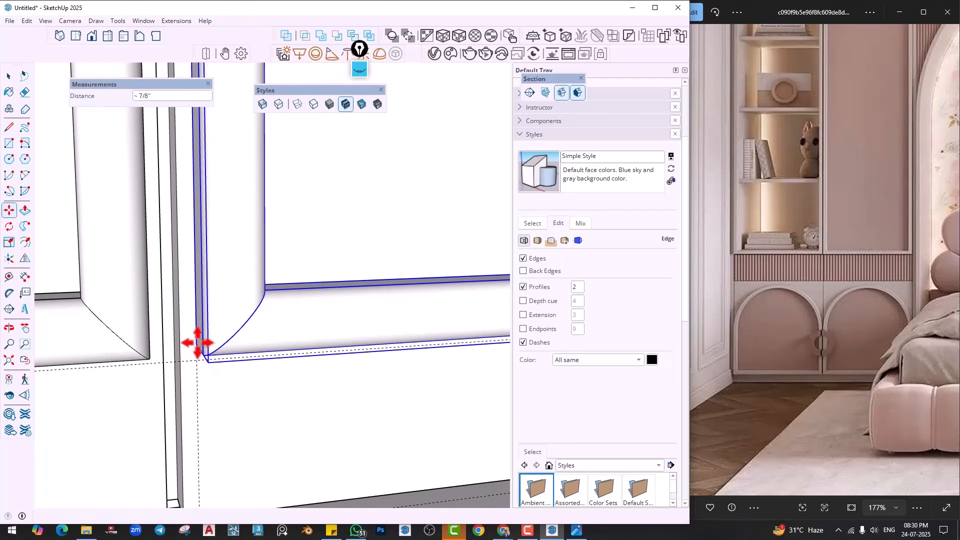
{"action": "left_click", "coordinate": [197, 343]}
{"action": "key", "text": "space"}
Delete all the guides in the model
{"action": "left_click", "coordinate": [263, 408]}
{"action": "middle_click_drag", "start_coordinate": [264, 408], "coordinate": [204, 338]}
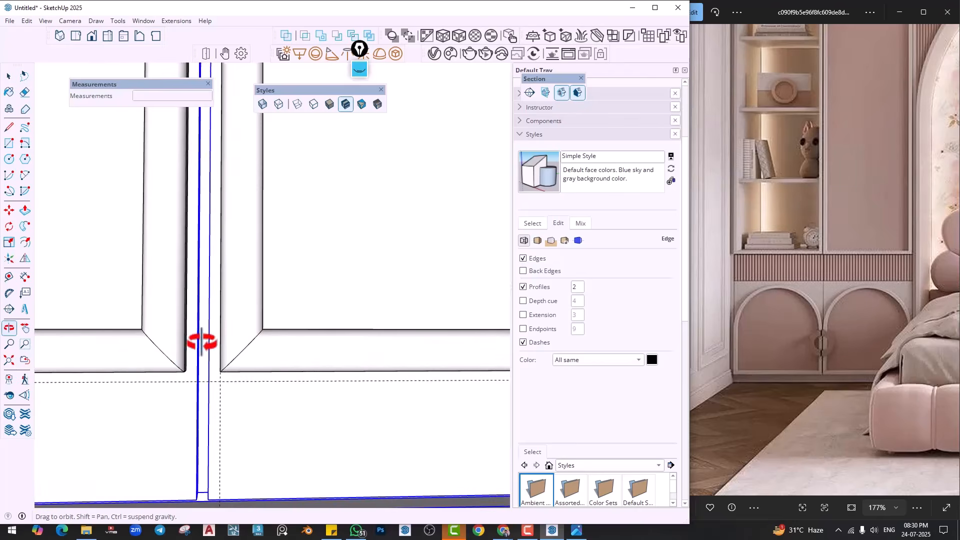
{"action": "scroll", "coordinate": [270, 426], "scroll_direction": "down", "scroll_amount": 8}
{"action": "middle_click_drag", "start_coordinate": [245, 389], "coordinate": [275, 381]}
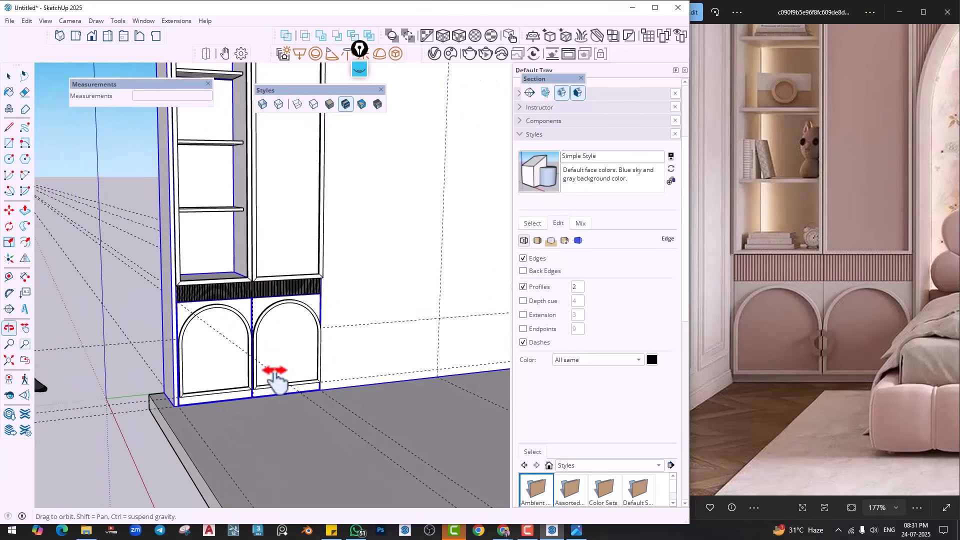
{"action": "left_click", "coordinate": [27, 21]}
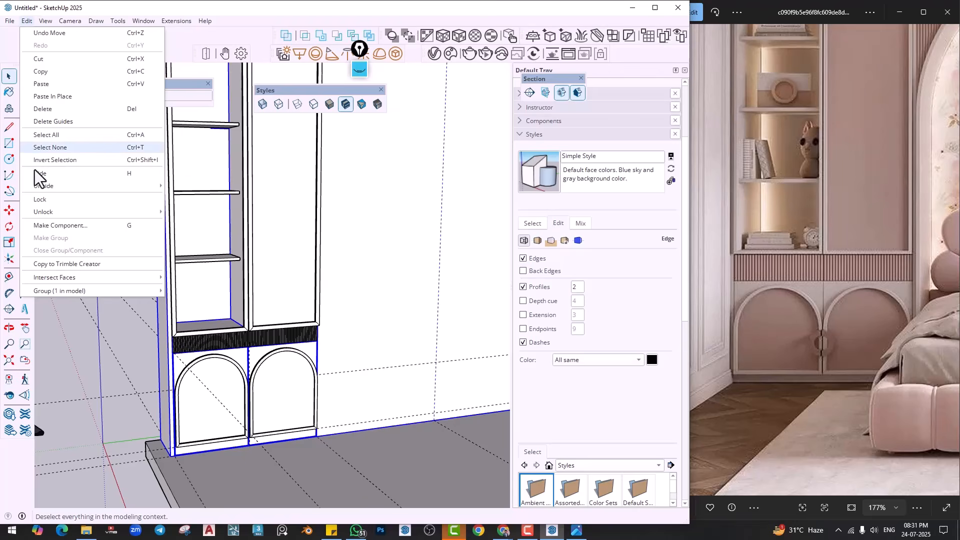
{"action": "left_click", "coordinate": [64, 139]}
{"action": "scroll", "coordinate": [170, 296], "scroll_direction": "down", "scroll_amount": 2}
{"action": "middle_click_drag", "start_coordinate": [172, 300], "coordinate": [181, 366], "text": "shift"}
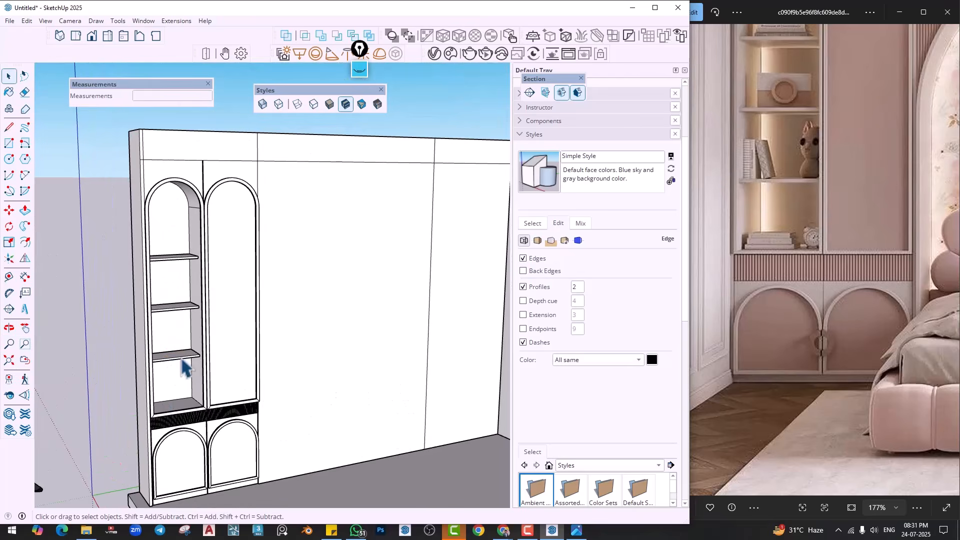
{"action": "scroll", "coordinate": [181, 366], "scroll_direction": "down", "scroll_amount": 1}
{"action": "scroll", "coordinate": [872, 253], "scroll_direction": "down", "scroll_amount": 3}
{"action": "scroll", "coordinate": [870, 255], "scroll_direction": "down", "scroll_amount": 2}
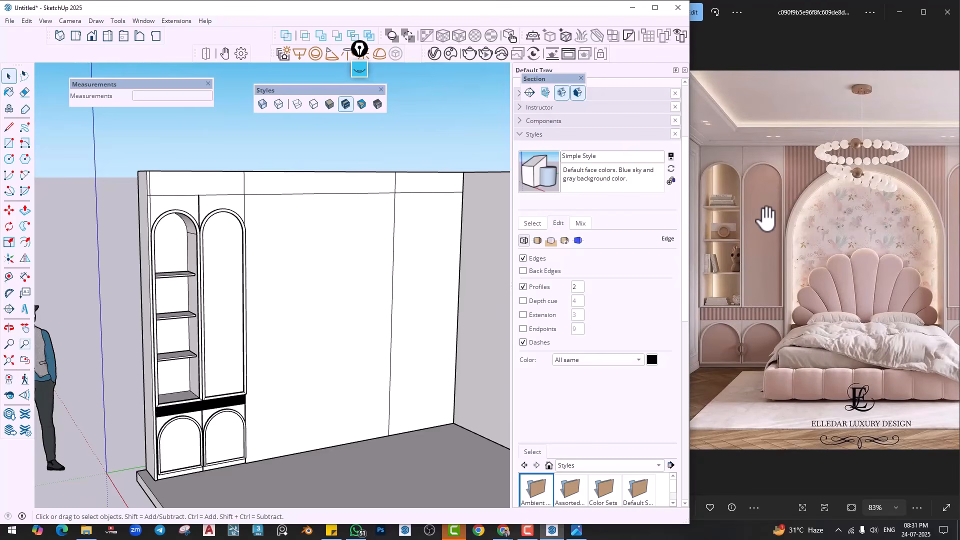
Close the floating Section toolbar that covers the top of the tray
{"action": "left_click", "coordinate": [533, 224]}
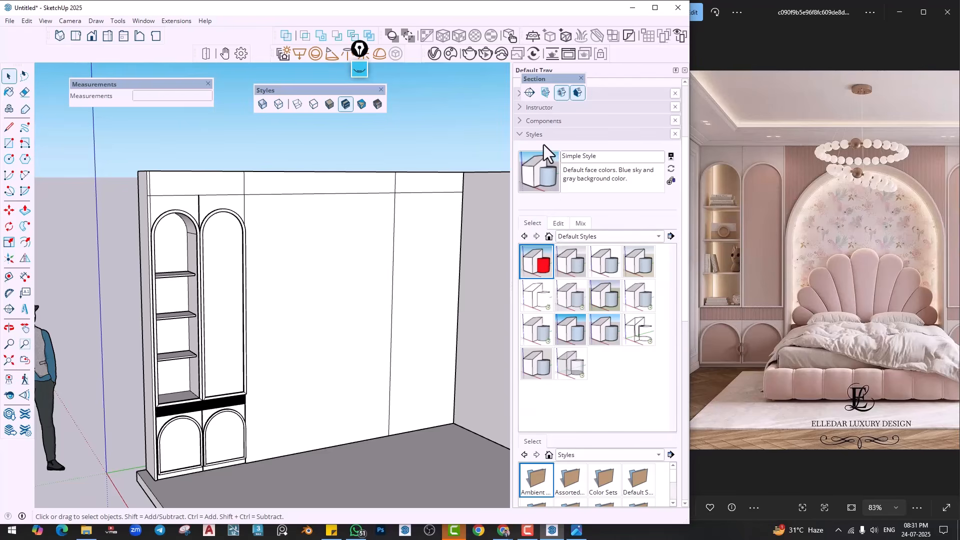
{"action": "left_click", "coordinate": [548, 81]}
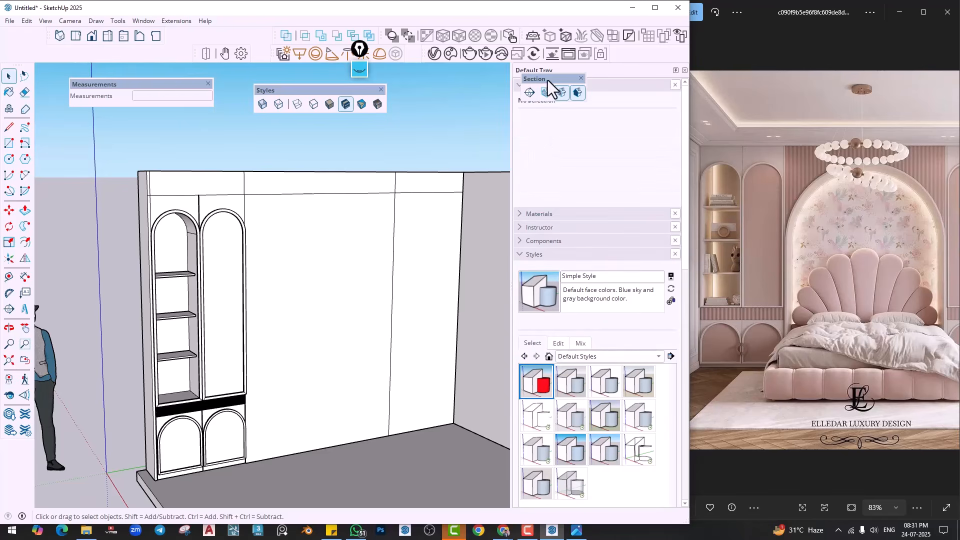
{"action": "left_click", "coordinate": [580, 78]}
{"action": "left_click", "coordinate": [538, 215]}
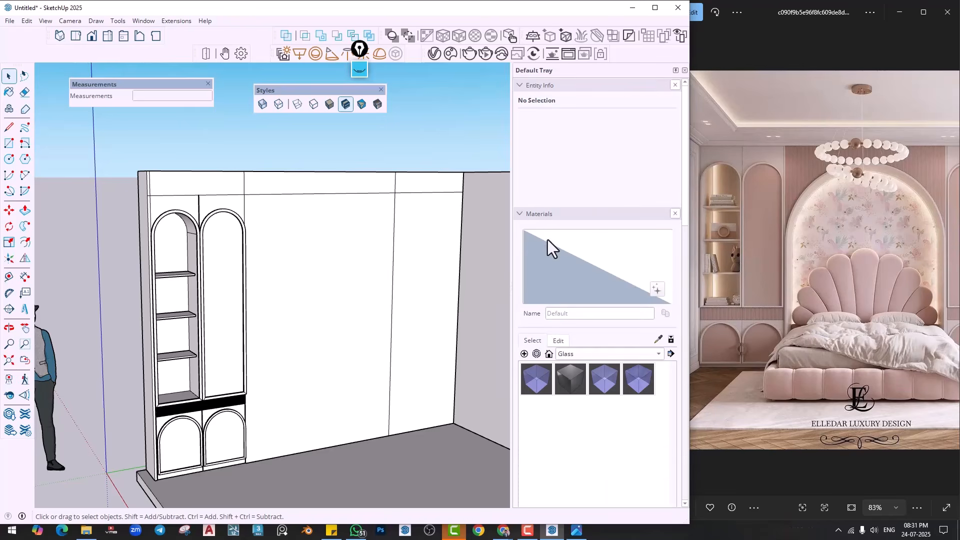
{"action": "left_click", "coordinate": [555, 215]}
Add the pink bedroom reference image to the current style as a new watermark
{"action": "left_click", "coordinate": [558, 343]}
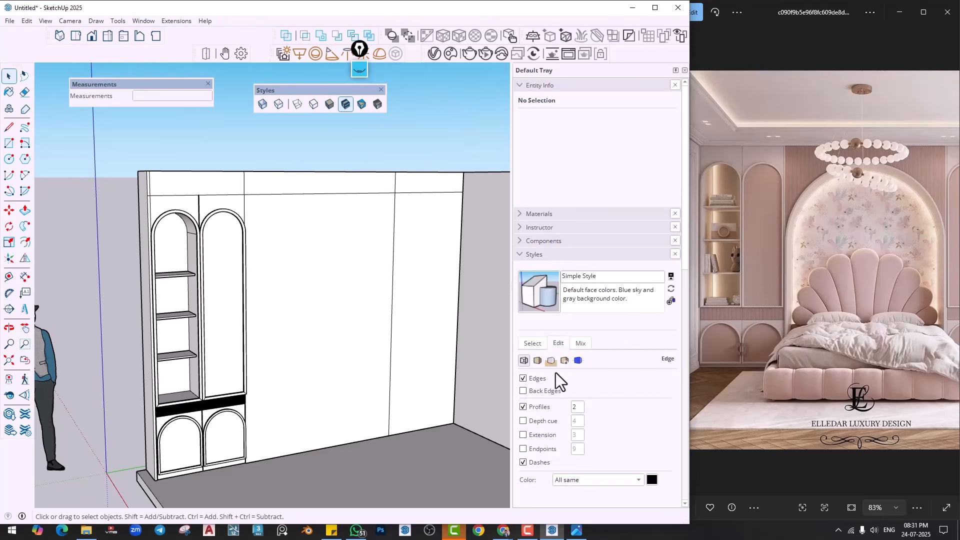
{"action": "left_click", "coordinate": [565, 360]}
{"action": "left_click", "coordinate": [524, 393]}
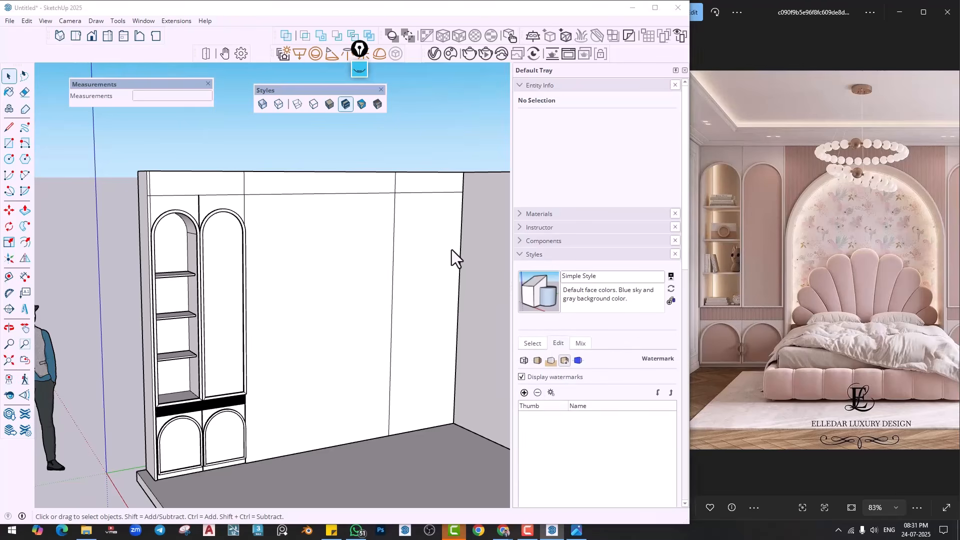
{"action": "left_click", "coordinate": [46, 102]}
{"action": "double_click", "coordinate": [183, 131]}
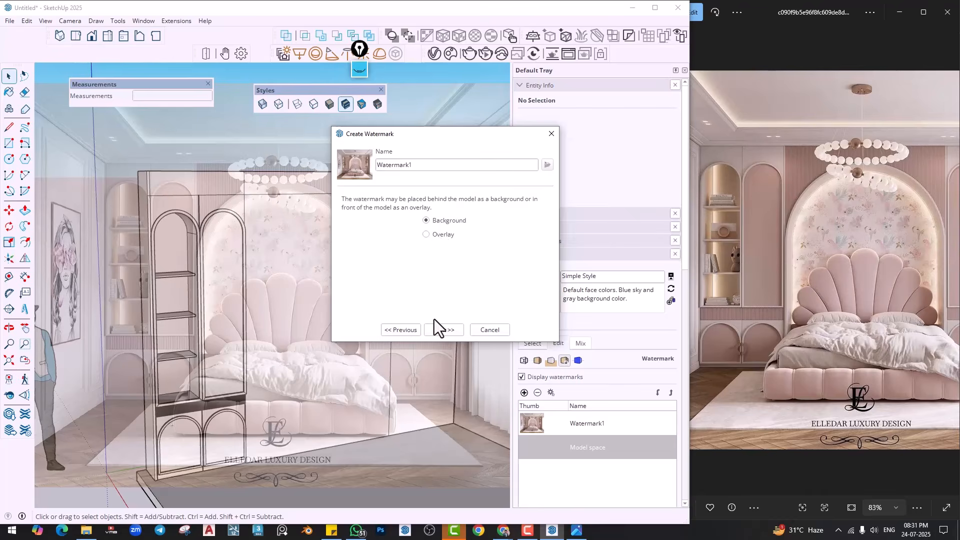
Set the watermark as a background positioned in the screen's upper-right corner and enlarge its scale
{"action": "left_click", "coordinate": [438, 330]}
{"action": "left_click", "coordinate": [441, 328]}
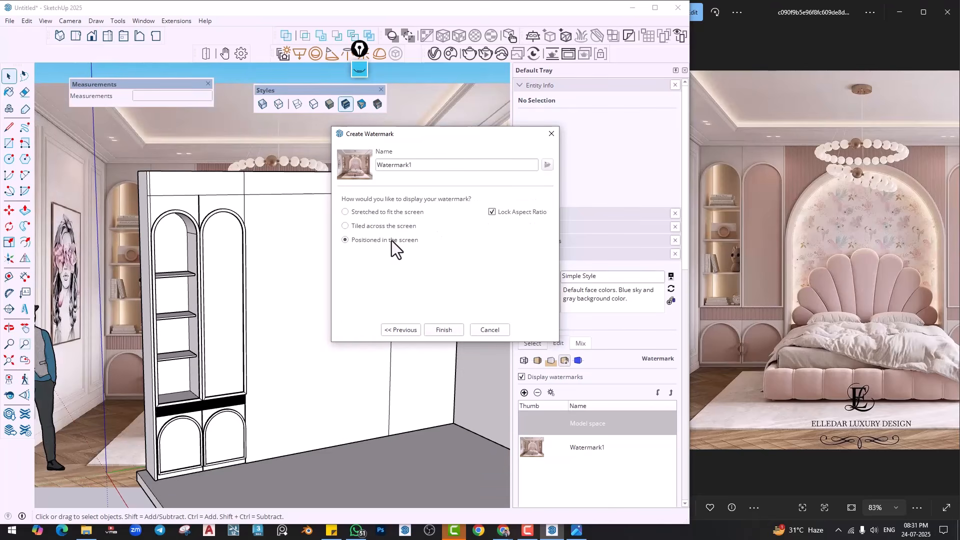
{"action": "left_click", "coordinate": [544, 212]}
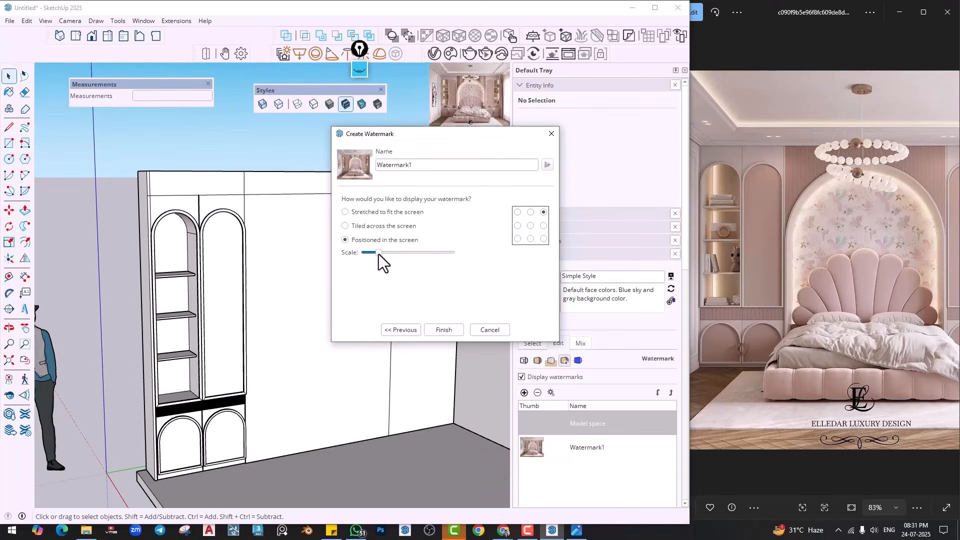
{"action": "left_click_drag", "start_coordinate": [379, 254], "coordinate": [388, 253]}
{"action": "left_click", "coordinate": [424, 331]}
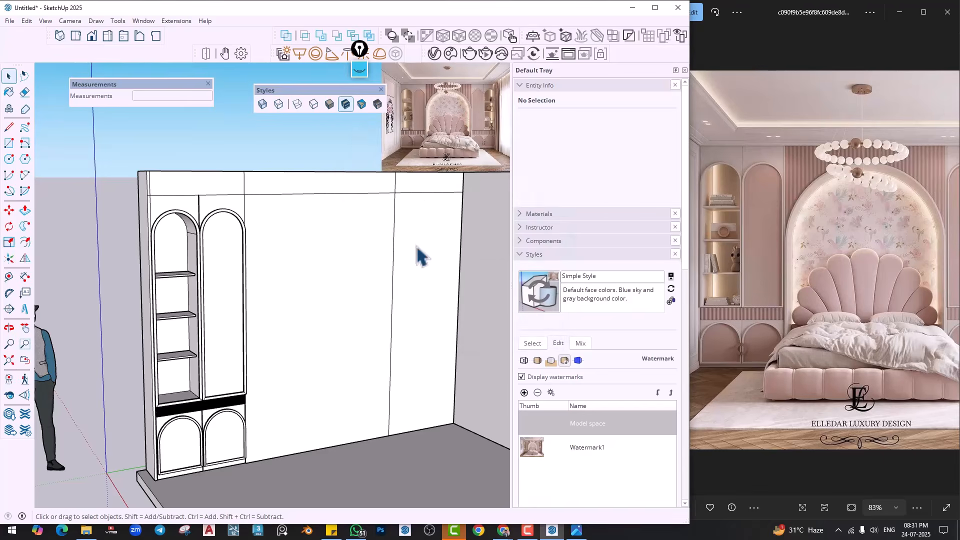
{"action": "scroll", "coordinate": [313, 226], "scroll_direction": "up", "scroll_amount": 1}
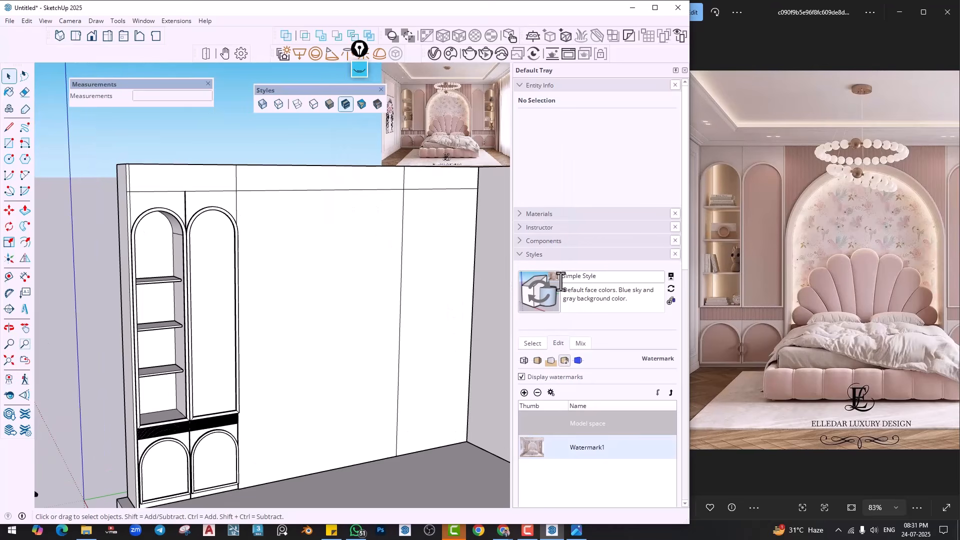
Create a new material named Material 1
{"action": "left_click", "coordinate": [549, 214]}
{"action": "left_click", "coordinate": [524, 354]}
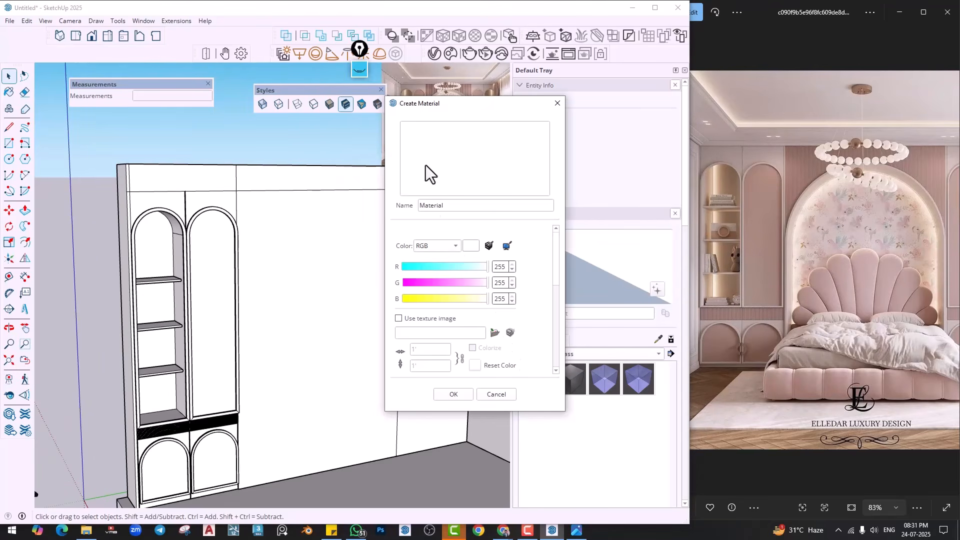
{"action": "left_click", "coordinate": [455, 210]}
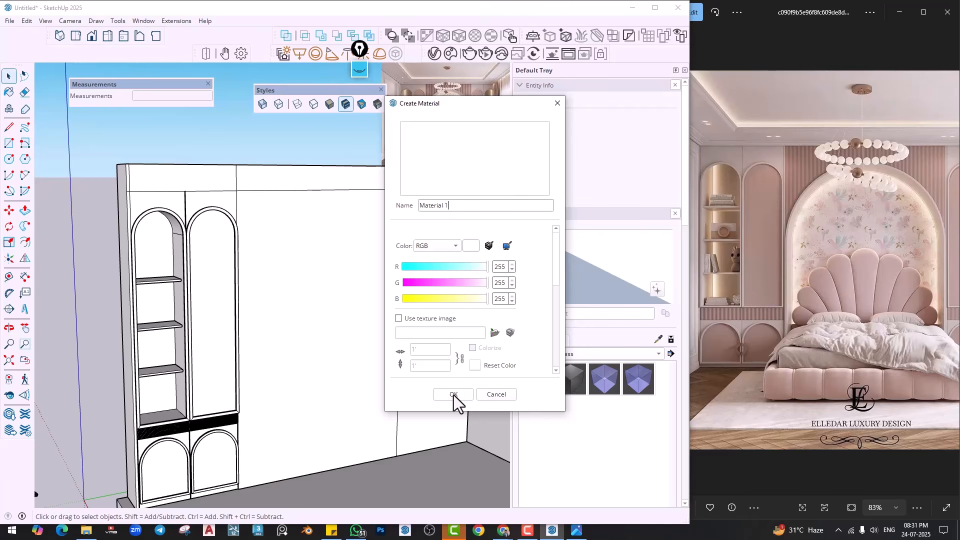
{"action": "left_click", "coordinate": [490, 248]}
{"action": "left_click_drag", "start_coordinate": [456, 111], "coordinate": [206, 136]}
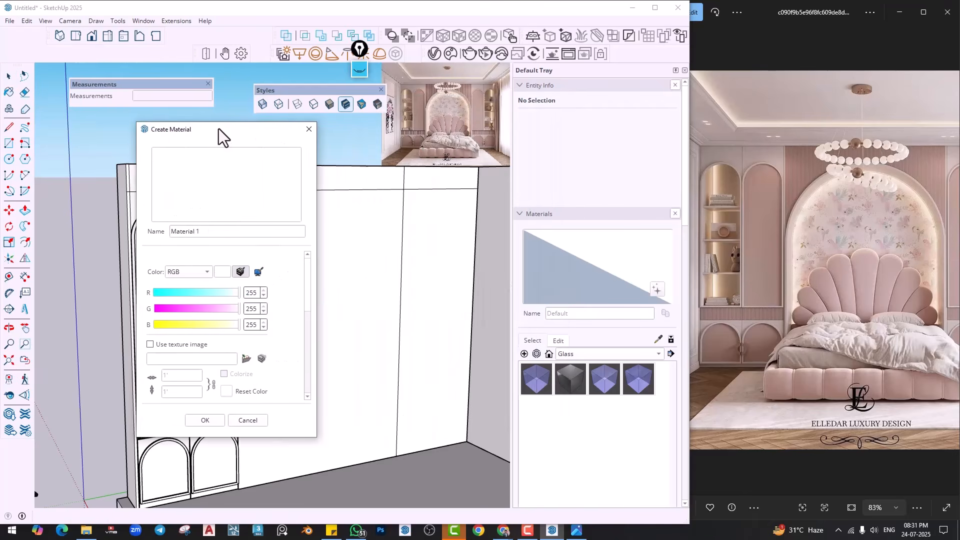
{"action": "left_click", "coordinate": [244, 269]}
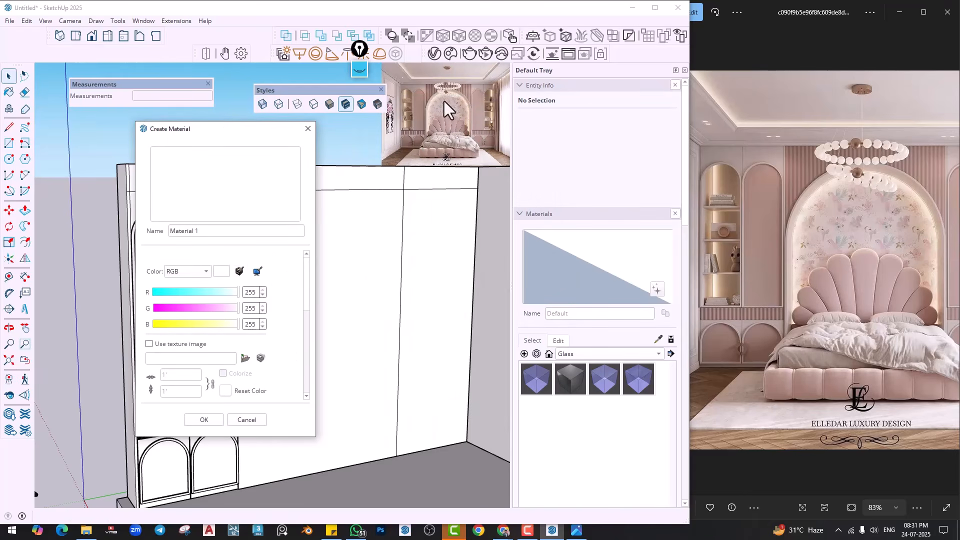
{"action": "left_click", "coordinate": [203, 420]}
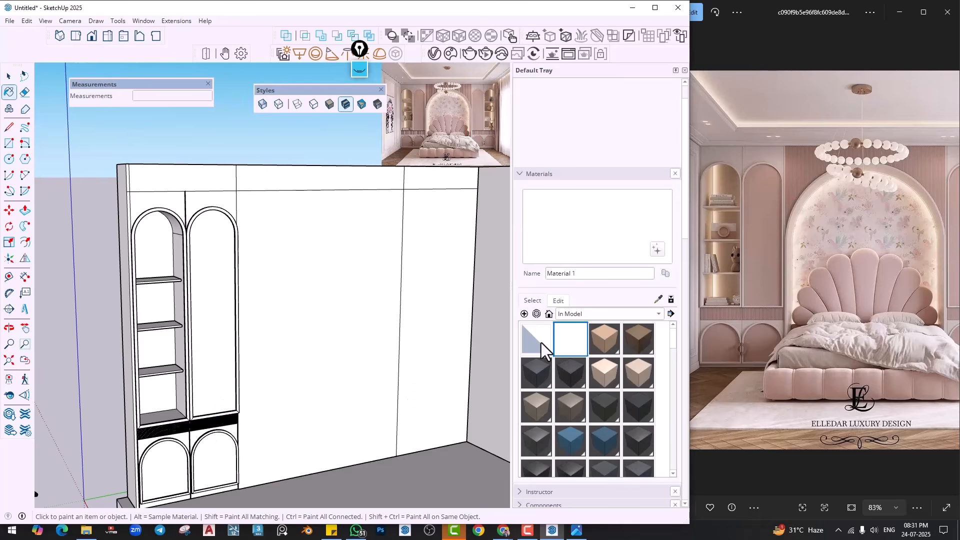
Match Material 1's colour to the pink panelling in the watermark image, giving RGB 162, 135, 124
{"action": "left_click", "coordinate": [558, 301]}
{"action": "left_click", "coordinate": [616, 329]}
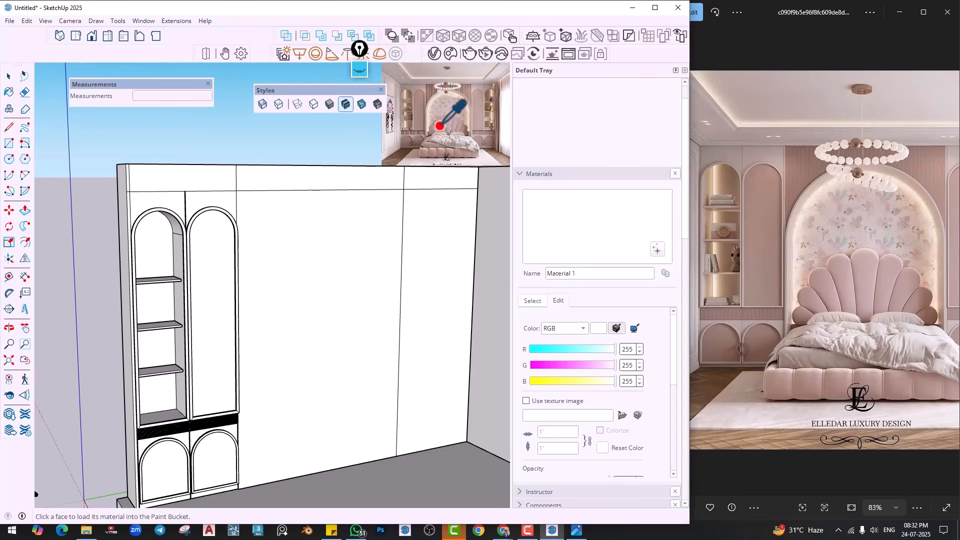
{"action": "left_click", "coordinate": [635, 328]}
{"action": "left_click", "coordinate": [420, 114]}
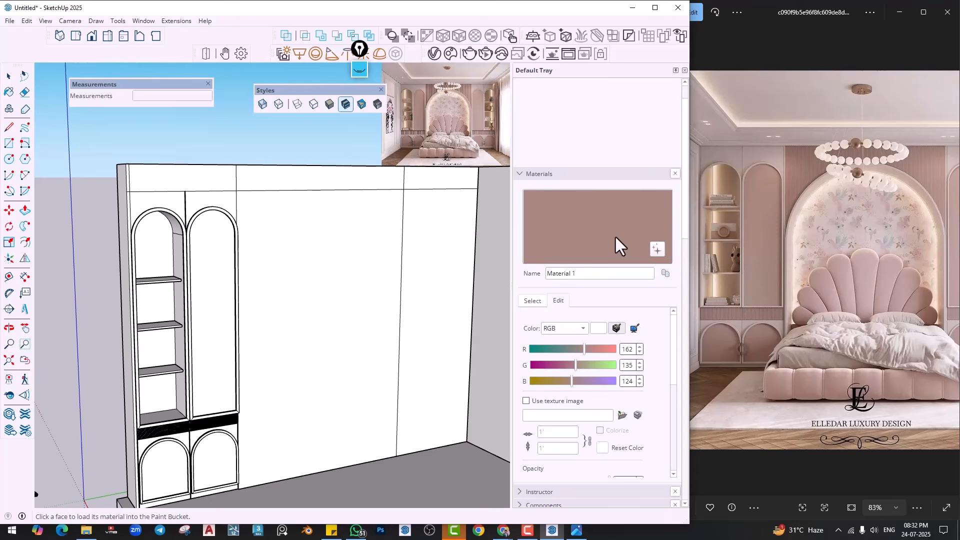
{"action": "middle_click_drag", "start_coordinate": [309, 265], "coordinate": [264, 279]}
{"action": "scroll", "coordinate": [291, 309], "scroll_direction": "down", "scroll_amount": 1}
{"action": "left_click", "coordinate": [9, 75]}
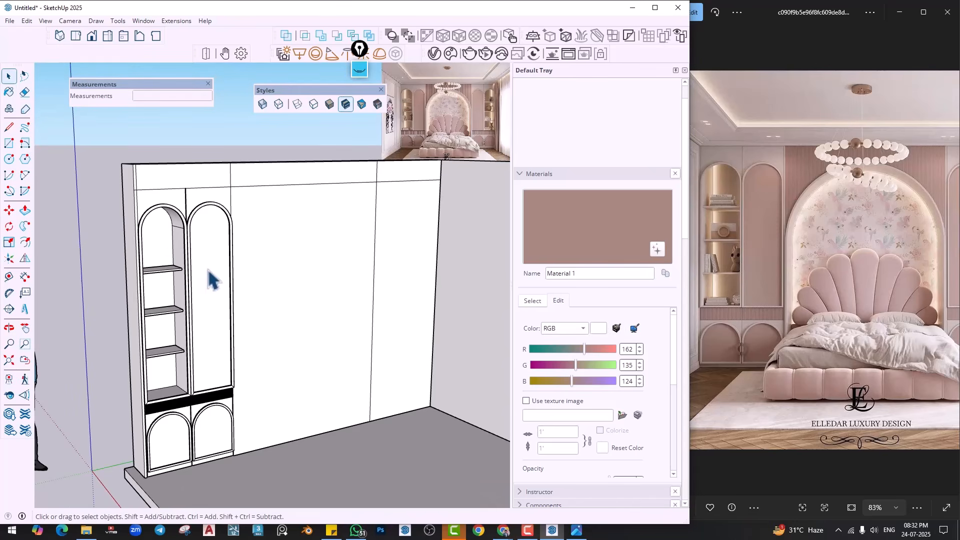
Open the tall arched upper door's group and its moulding frame for editing
{"action": "scroll", "coordinate": [210, 277], "scroll_direction": "up", "scroll_amount": 2}
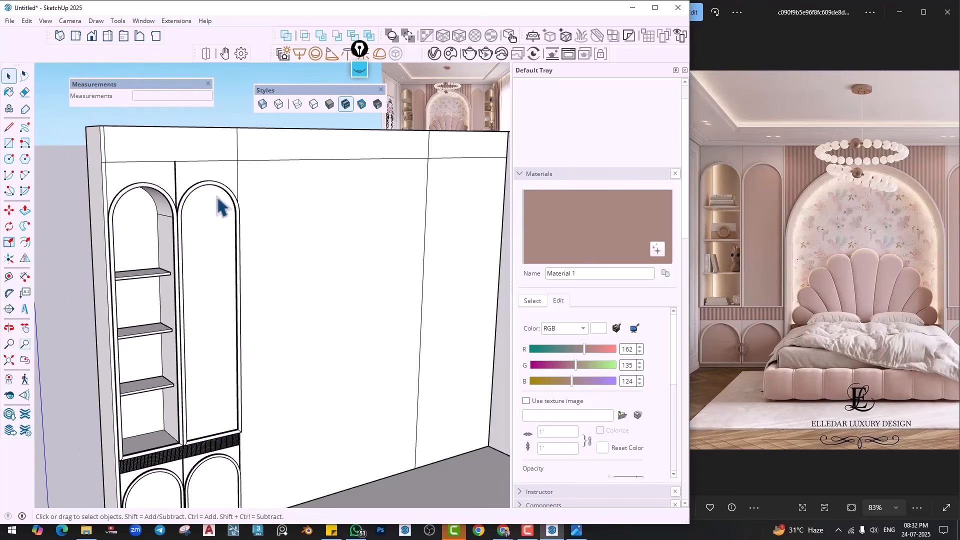
{"action": "left_click", "coordinate": [221, 200]}
{"action": "scroll", "coordinate": [218, 203], "scroll_direction": "up", "scroll_amount": 2}
{"action": "double_click", "coordinate": [230, 200]}
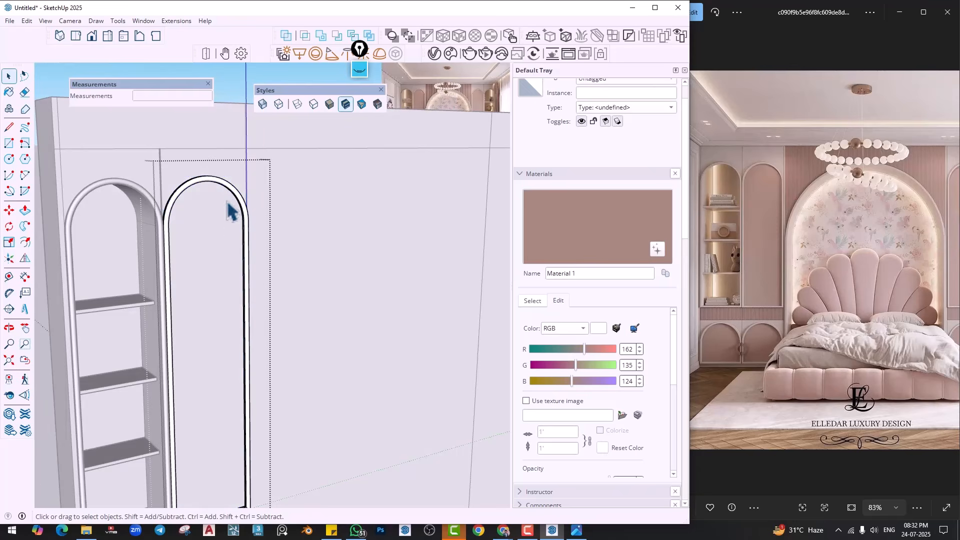
{"action": "middle_click_drag", "start_coordinate": [205, 295], "coordinate": [416, 302]}
{"action": "middle_click_drag", "start_coordinate": [253, 317], "coordinate": [270, 308]}
{"action": "scroll", "coordinate": [220, 290], "scroll_direction": "up", "scroll_amount": 5}
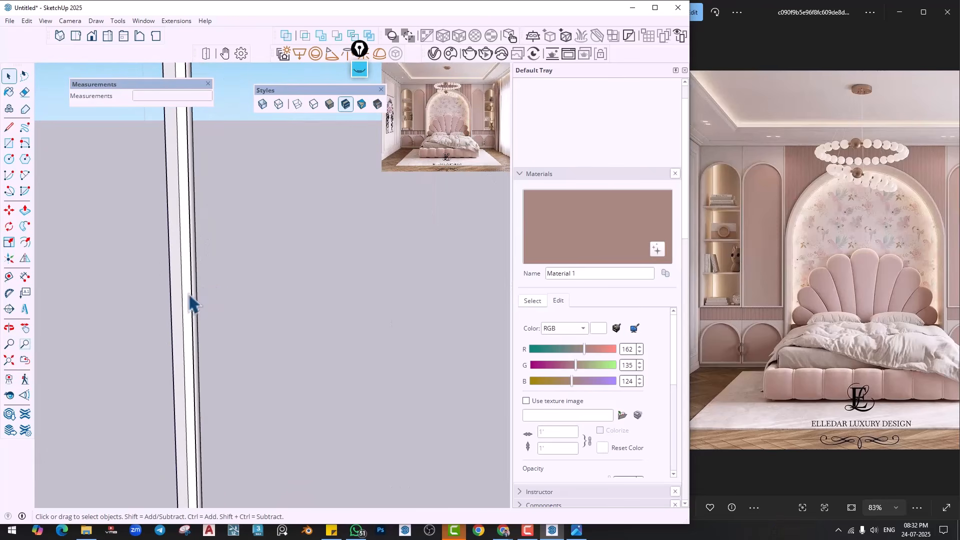
{"action": "left_click", "coordinate": [186, 310]}
{"action": "scroll", "coordinate": [184, 320], "scroll_direction": "down", "scroll_amount": 4}
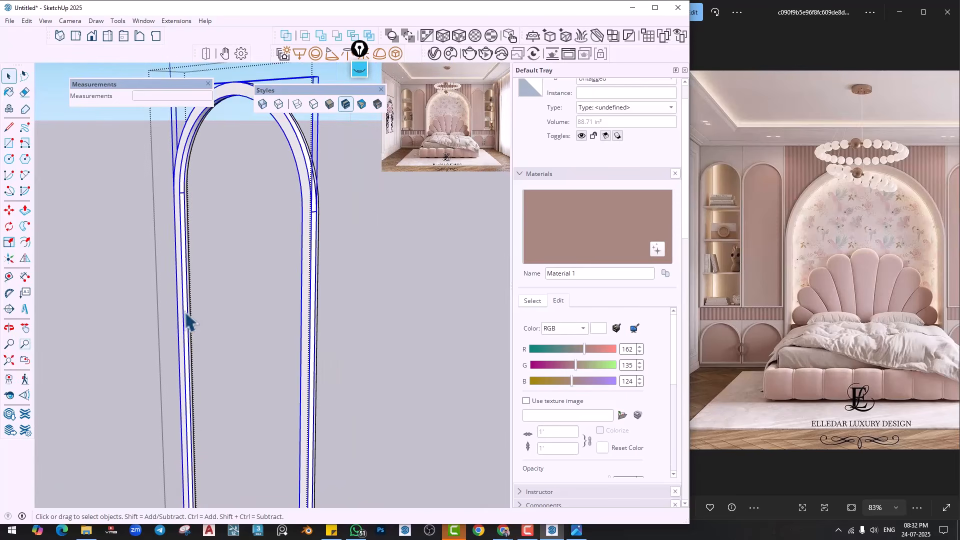
{"action": "scroll", "coordinate": [186, 320], "scroll_direction": "up", "scroll_amount": 2}
{"action": "scroll", "coordinate": [185, 312], "scroll_direction": "up", "scroll_amount": 1}
Copy the tall door frame's complete inner arched outline and paste it in place outside the door group
{"action": "left_click", "coordinate": [184, 313]}
{"action": "scroll", "coordinate": [184, 311], "scroll_direction": "down", "scroll_amount": 3}
{"action": "scroll", "coordinate": [183, 210], "scroll_direction": "up", "scroll_amount": 2}
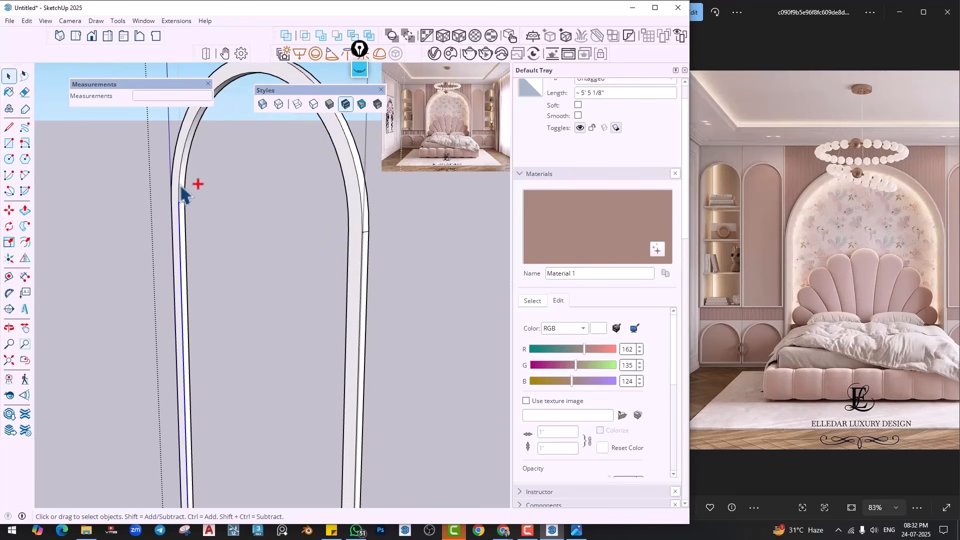
{"action": "left_click", "coordinate": [181, 184], "text": "ctrl"}
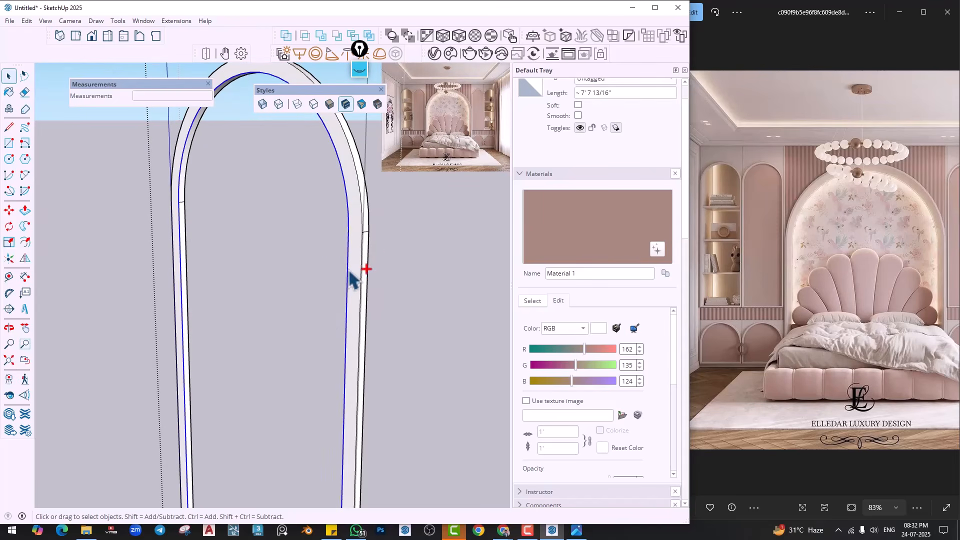
{"action": "scroll", "coordinate": [349, 270], "scroll_direction": "down", "scroll_amount": 3}
{"action": "middle_click_drag", "start_coordinate": [306, 391], "coordinate": [347, 180], "text": "shift"}
{"action": "middle_click_drag", "start_coordinate": [306, 295], "coordinate": [316, 165], "text": "shift"}
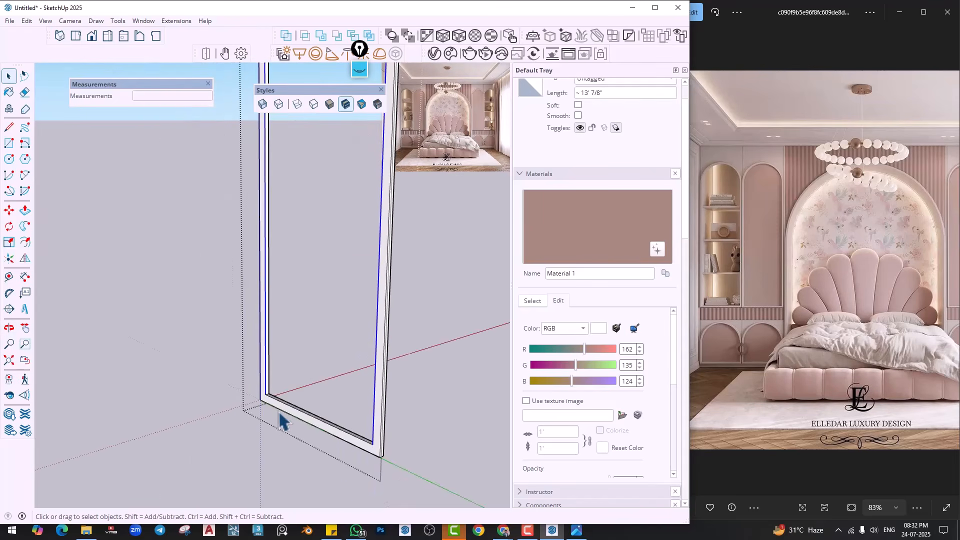
{"action": "scroll", "coordinate": [280, 420], "scroll_direction": "up", "scroll_amount": 2}
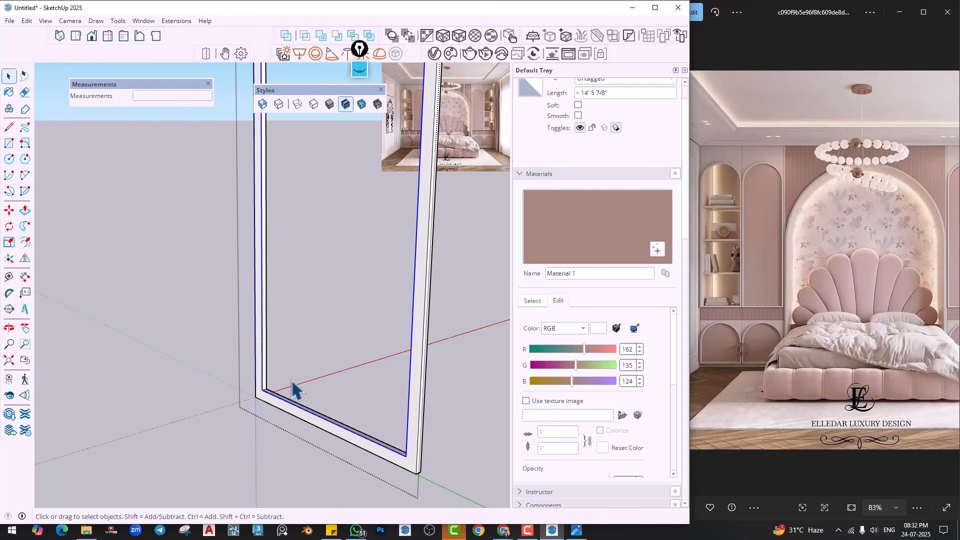
{"action": "scroll", "coordinate": [292, 390], "scroll_direction": "up", "scroll_amount": 3}
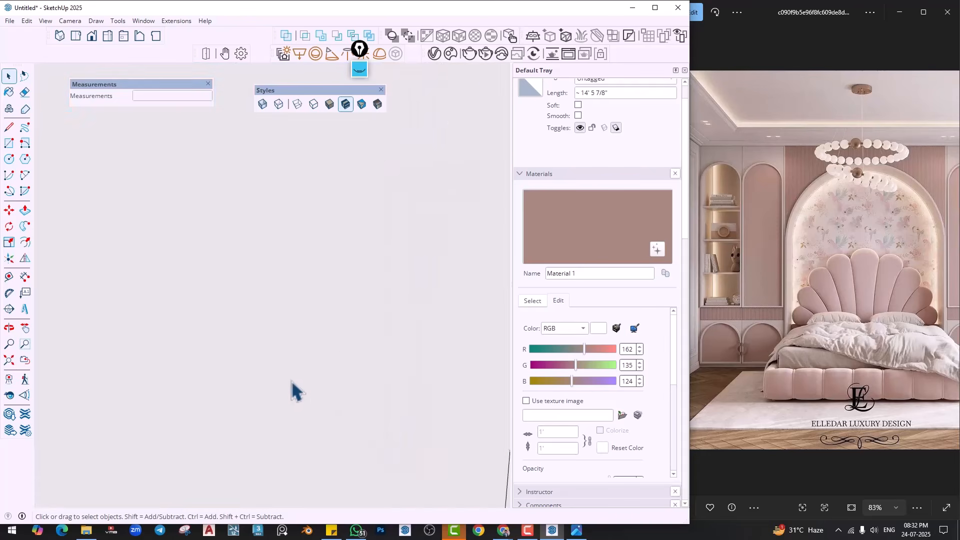
{"action": "middle_click_drag", "start_coordinate": [165, 336], "coordinate": [150, 200]}
{"action": "left_click", "coordinate": [26, 21]}
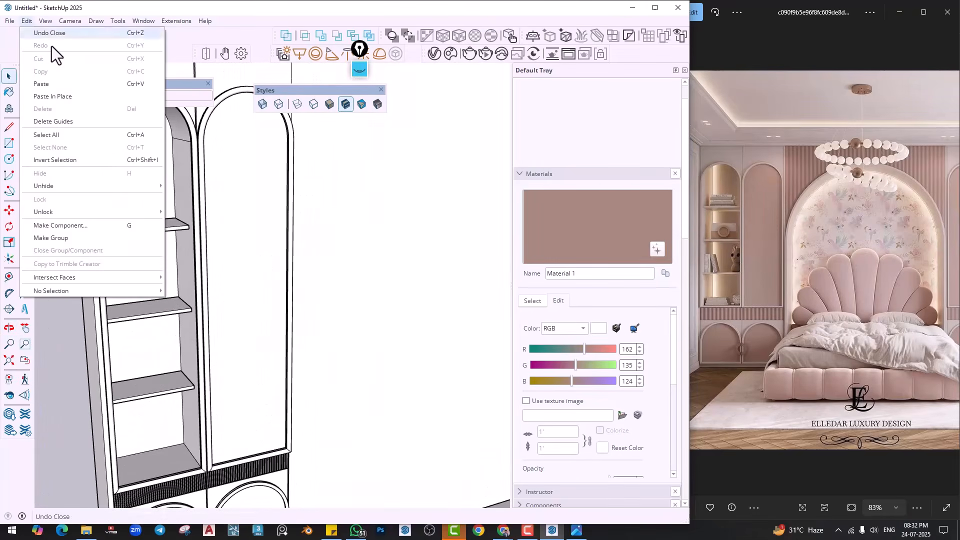
{"action": "left_click", "coordinate": [52, 96]}
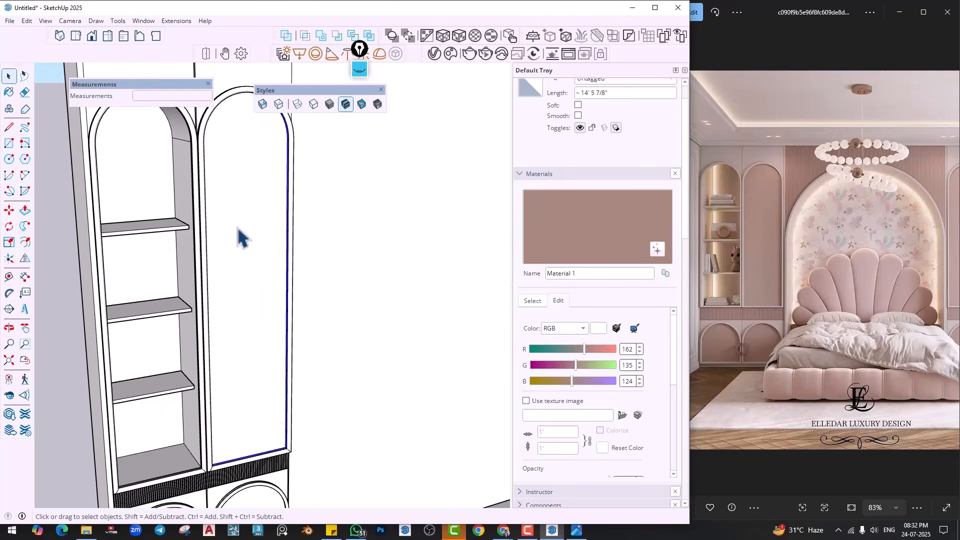
Draw a line about 1' 5 1/4" long across the pasted outline, between its two vertical edges, to form a face
{"action": "key", "text": "l"}
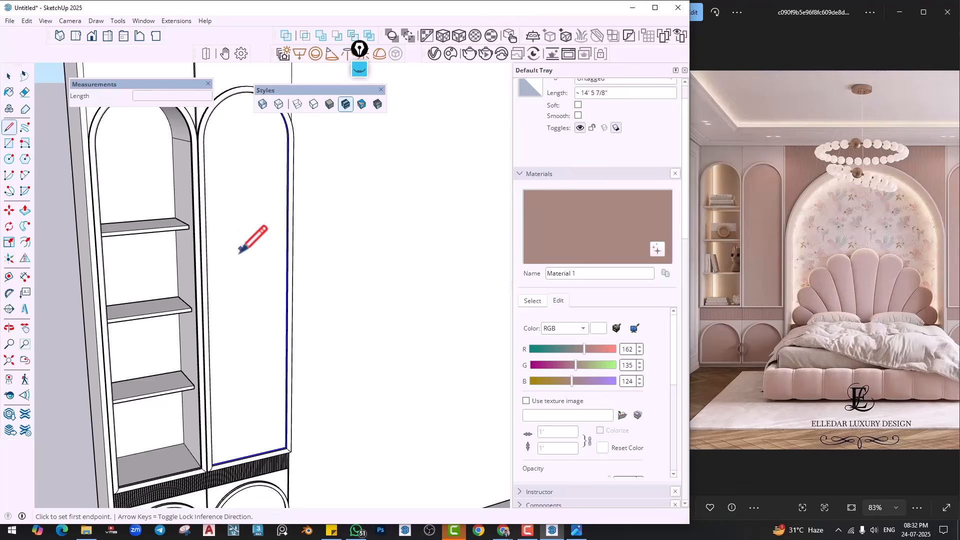
{"action": "scroll", "coordinate": [247, 240], "scroll_direction": "up", "scroll_amount": 5}
{"action": "middle_click_drag", "start_coordinate": [241, 366], "coordinate": [135, 323]}
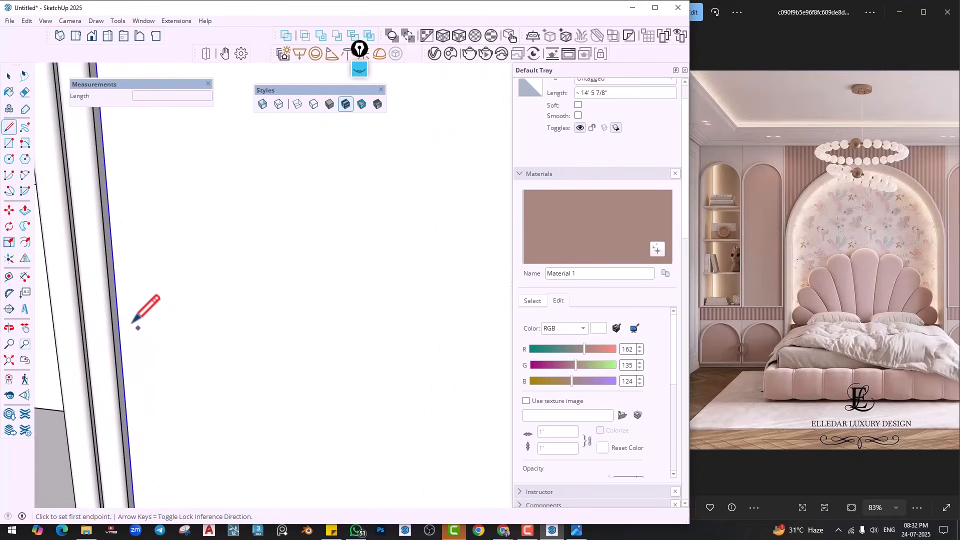
{"action": "left_click", "coordinate": [117, 316]}
{"action": "mouse_move", "coordinate": [199, 306]}
{"action": "middle_mouse_down"}
{"action": "mouse_move", "coordinate": [420, 255]}
{"action": "mouse_move", "coordinate": [125, 366]}
{"action": "mouse_move", "coordinate": [55, 372]}
{"action": "middle_mouse_up"}
{"action": "scroll", "coordinate": [249, 315], "scroll_direction": "up", "scroll_amount": 2}
{"action": "left_click", "coordinate": [292, 306]}
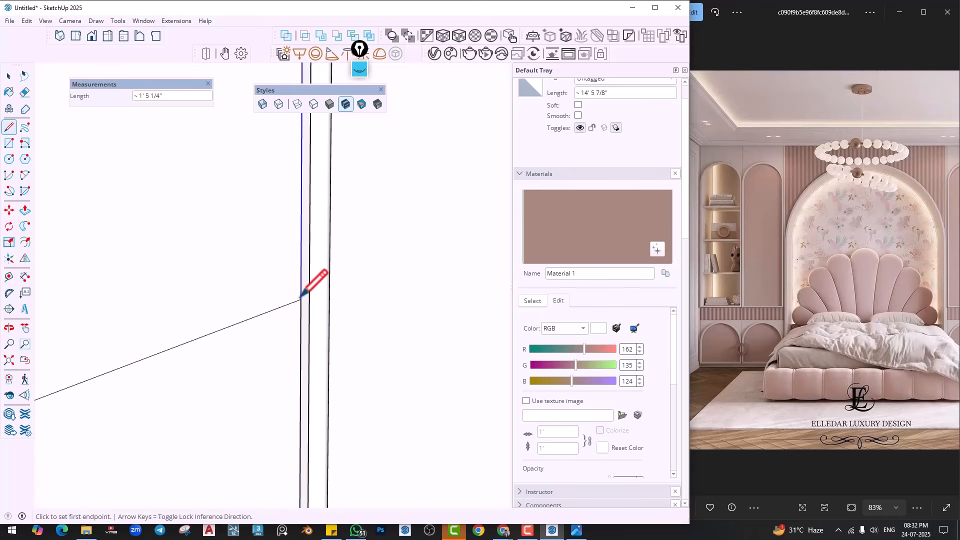
{"action": "scroll", "coordinate": [300, 299], "scroll_direction": "down", "scroll_amount": 2}
{"action": "key", "text": "space"}
Group the new arched face with its edges and erase the dividing line inside the group
{"action": "left_click", "coordinate": [253, 323]}
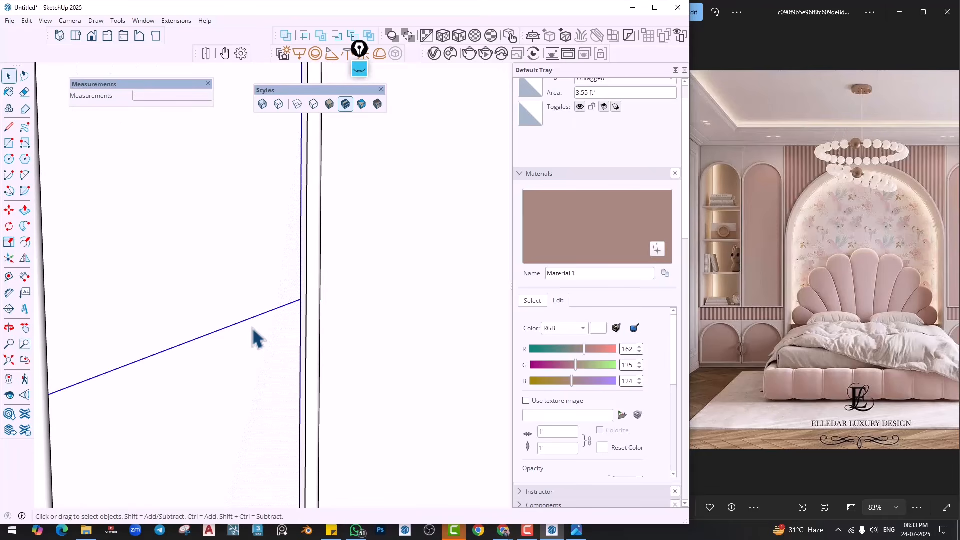
{"action": "right_click", "coordinate": [253, 326]}
{"action": "left_click", "coordinate": [294, 122]}
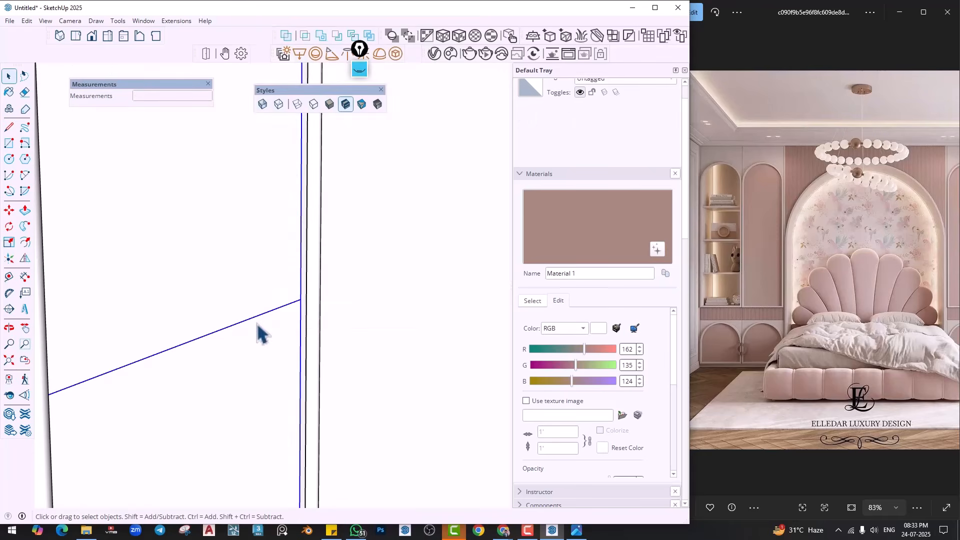
{"action": "double_click", "coordinate": [256, 324]}
{"action": "key", "text": "e"}
{"action": "scroll", "coordinate": [250, 360], "scroll_direction": "down", "scroll_amount": 5}
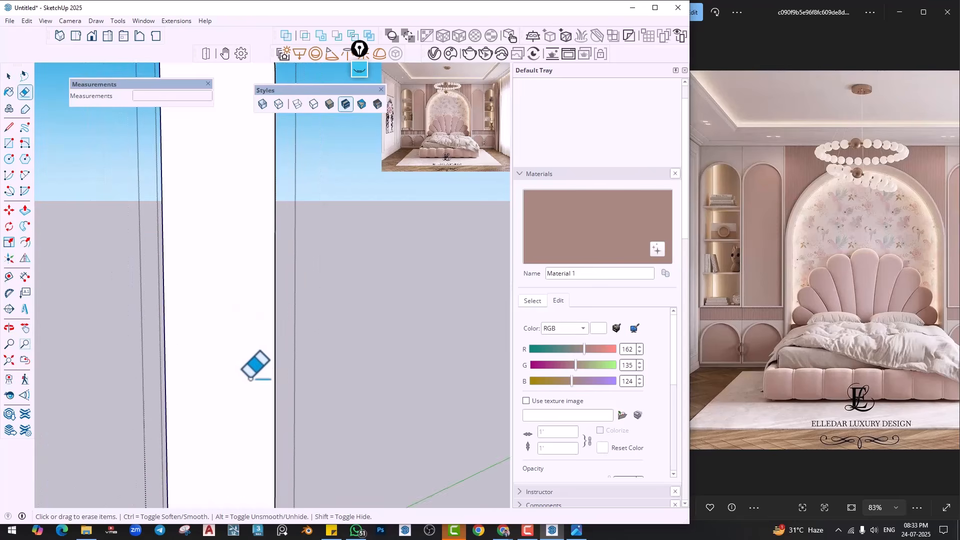
Extrude the tall door's grouped arched face 1" with Push/Pull
{"action": "scroll", "coordinate": [239, 376], "scroll_direction": "up", "scroll_amount": 3}
{"action": "key", "text": "p"}
{"action": "left_click", "coordinate": [236, 379]}
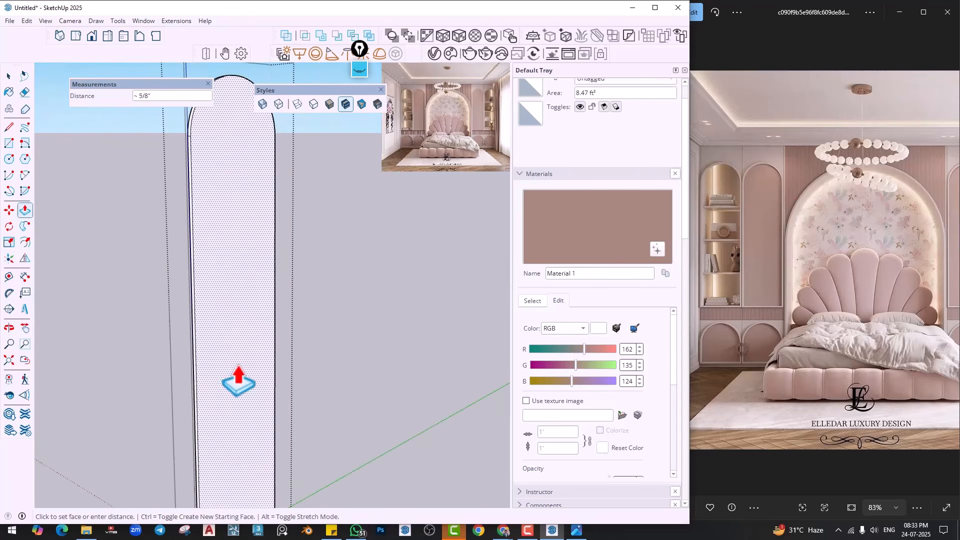
{"action": "type", "text": "1"}
{"action": "key", "text": "Return"}
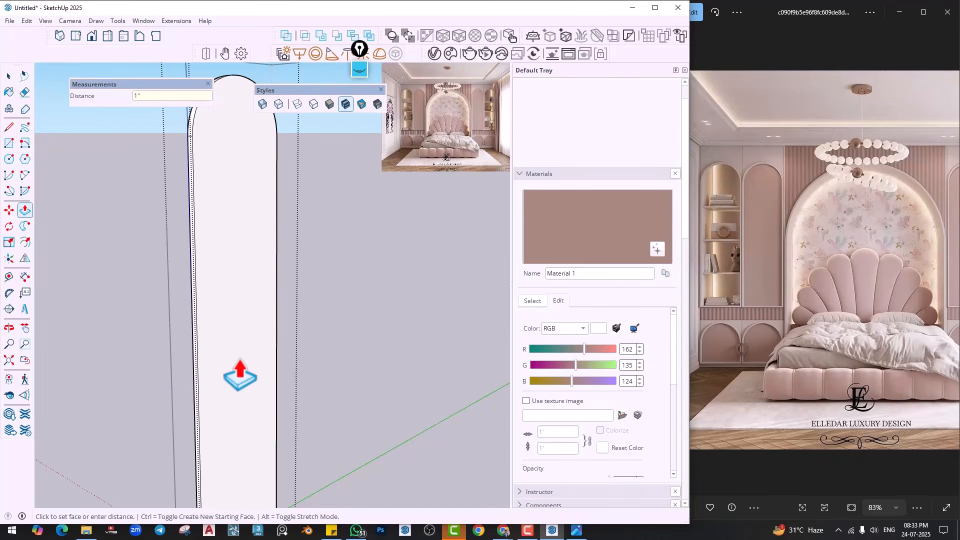
Reopen the arched panel's group and use Push/Pull to reduce its thickness to about 1/8"
{"action": "key", "text": "space"}
{"action": "left_click", "coordinate": [312, 349]}
{"action": "double_click", "coordinate": [257, 321]}
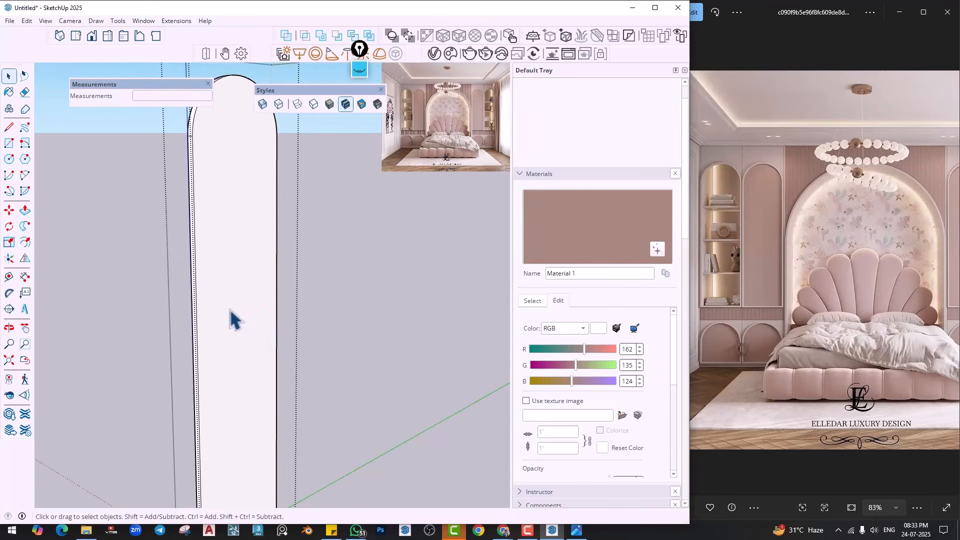
{"action": "scroll", "coordinate": [231, 319], "scroll_direction": "up", "scroll_amount": 2}
{"action": "key", "text": "p"}
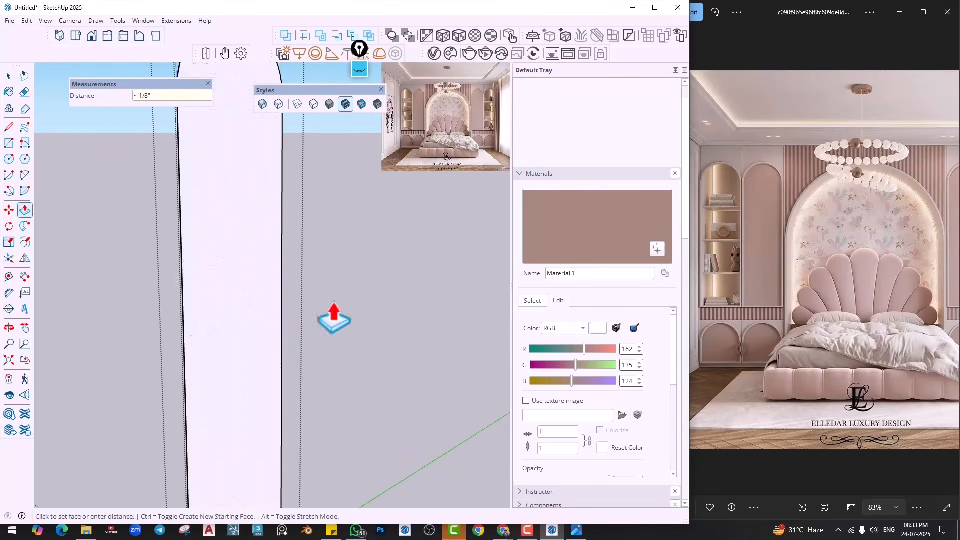
{"action": "key", "text": "space"}
{"action": "scroll", "coordinate": [335, 310], "scroll_direction": "down", "scroll_amount": 5}
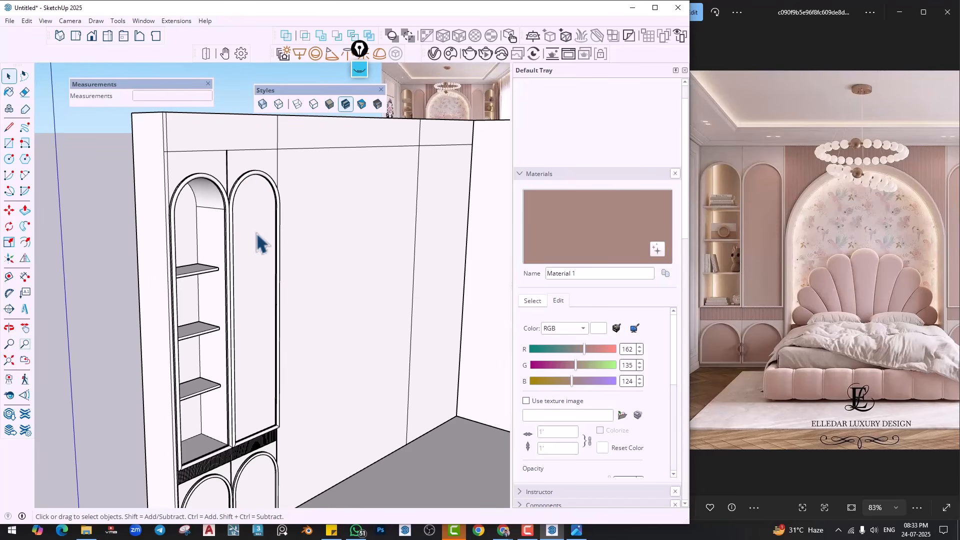
Paint the tall upper door's arched panel with the dusty-pink Material 1
{"action": "middle_click_drag", "start_coordinate": [266, 253], "coordinate": [245, 253]}
{"action": "left_click", "coordinate": [246, 254]}
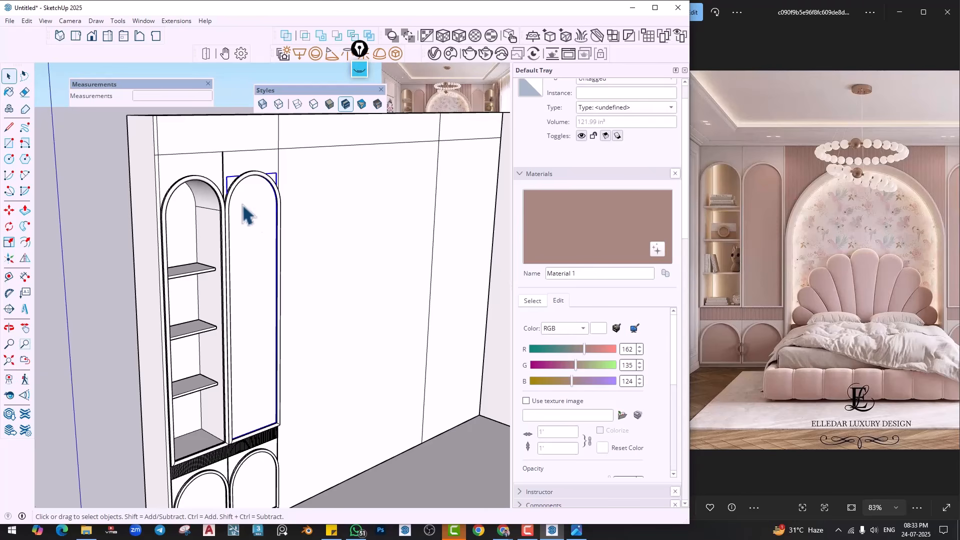
{"action": "left_click", "coordinate": [9, 93]}
{"action": "left_click", "coordinate": [243, 233]}
Open the right lower arched door's group and paint only its inner panel with Material 1
{"action": "middle_click_drag", "start_coordinate": [259, 297], "coordinate": [136, 246]}
{"action": "middle_click_drag", "start_coordinate": [323, 310], "coordinate": [327, 240], "text": "shift"}
{"action": "middle_click_drag", "start_coordinate": [233, 405], "coordinate": [247, 322], "text": "shift"}
{"action": "scroll", "coordinate": [261, 346], "scroll_direction": "up", "scroll_amount": 2}
{"action": "left_click", "coordinate": [263, 344]}
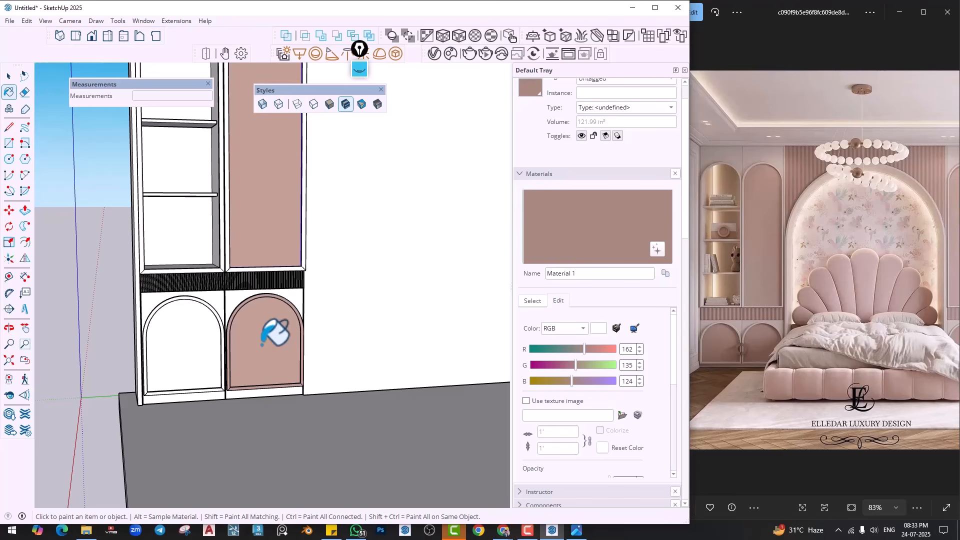
{"action": "key", "text": "ctrl+z"}
{"action": "key", "text": "space"}
{"action": "double_click", "coordinate": [265, 337]}
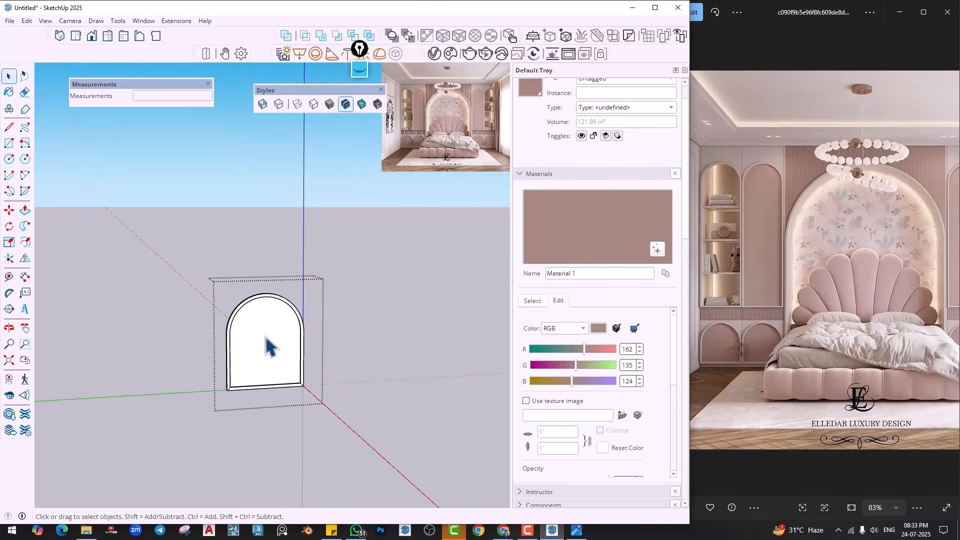
{"action": "left_click", "coordinate": [9, 92]}
{"action": "left_click", "coordinate": [279, 371]}
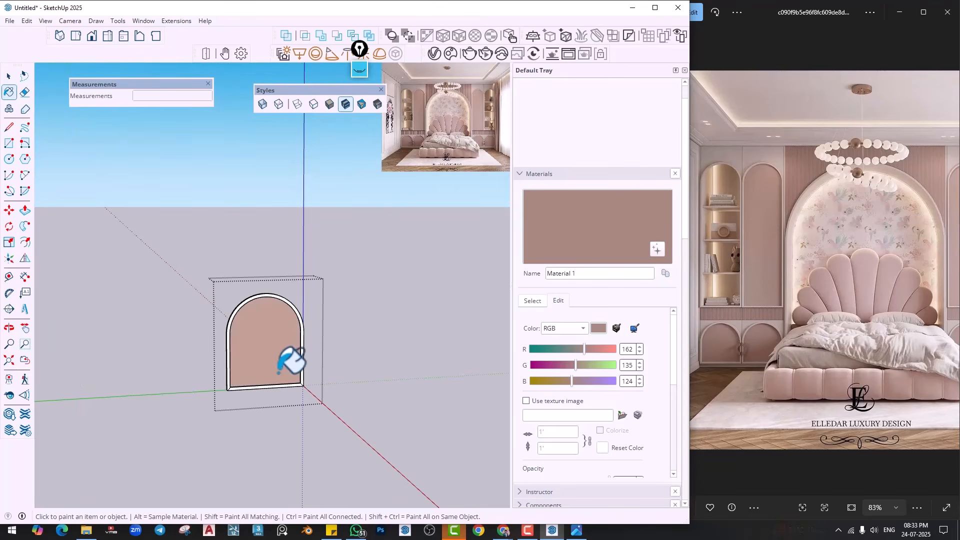
Open the left lower arched door's group and paint its inner panel with Material 1
{"action": "key", "text": "space"}
{"action": "double_click", "coordinate": [182, 346]}
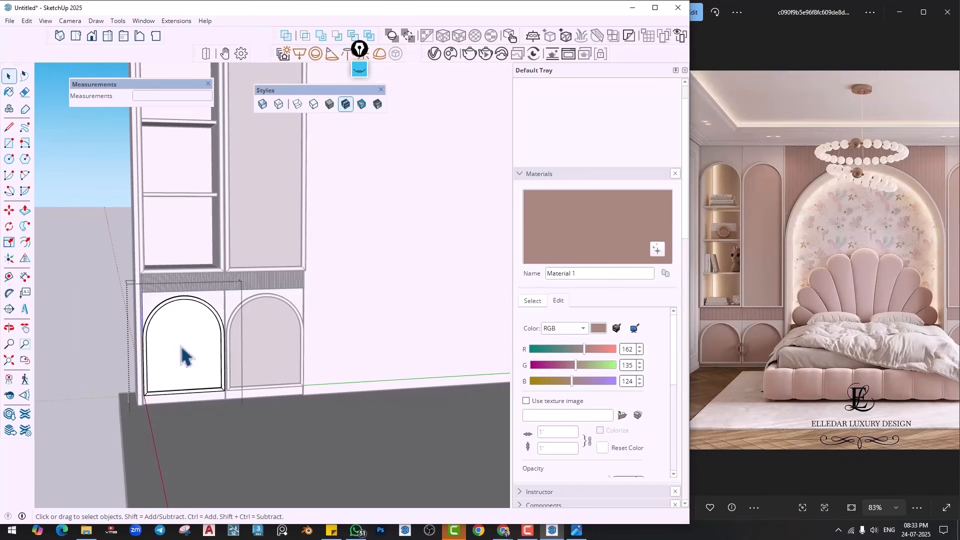
{"action": "left_click", "coordinate": [182, 346]}
{"action": "key", "text": "b"}
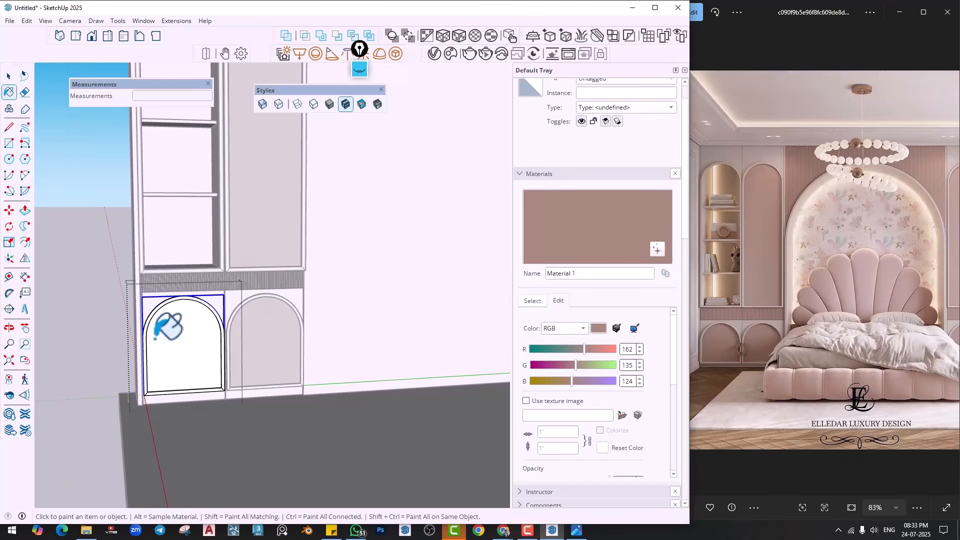
{"action": "left_click", "coordinate": [187, 352]}
{"action": "key", "text": "space"}
{"action": "left_click", "coordinate": [107, 337]}
{"action": "scroll", "coordinate": [211, 384], "scroll_direction": "down", "scroll_amount": 3}
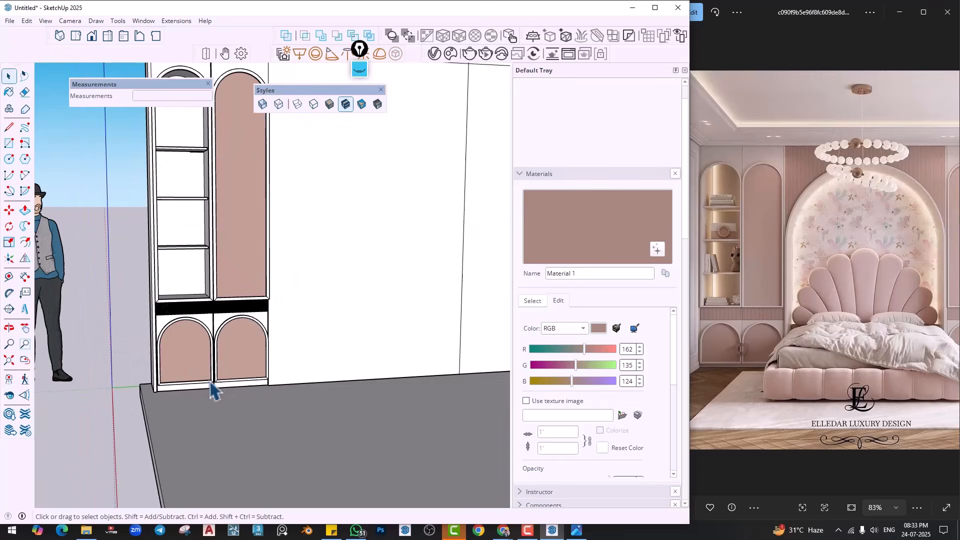
{"action": "mouse_move", "coordinate": [195, 323]}
{"action": "middle_mouse_down", "text": "shift"}
{"action": "mouse_move", "coordinate": [200, 371]}
{"action": "mouse_move", "coordinate": [220, 342]}
{"action": "middle_mouse_up", "text": "shift"}
{"action": "scroll", "coordinate": [235, 350], "scroll_direction": "up", "scroll_amount": 5}
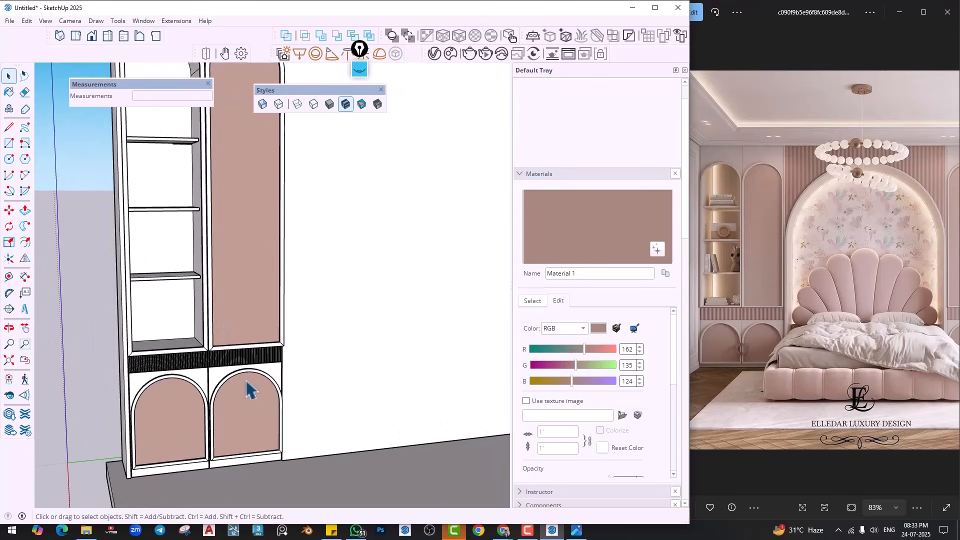
{"action": "left_click", "coordinate": [9, 92]}
{"action": "scroll", "coordinate": [167, 339], "scroll_direction": "up", "scroll_amount": 5}
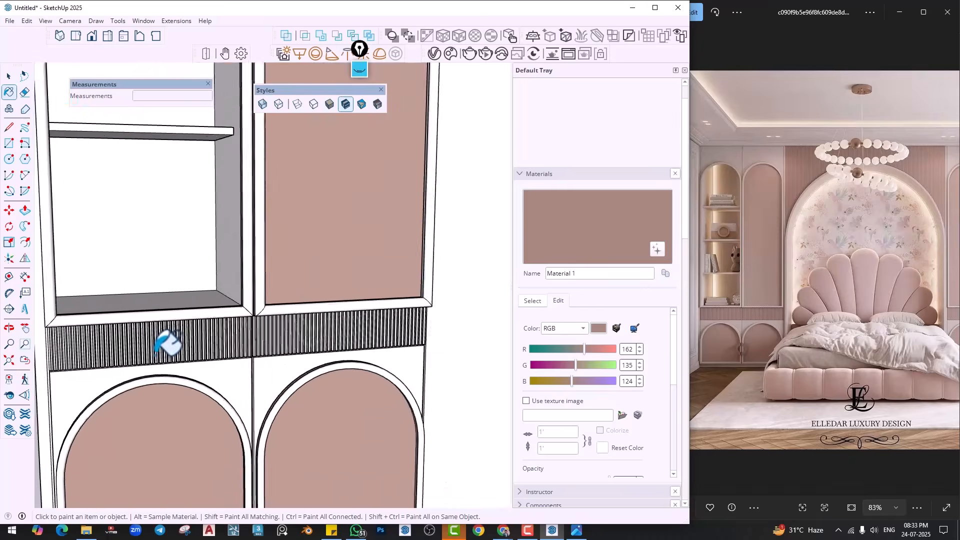
{"action": "key", "text": "ctrl+z"}
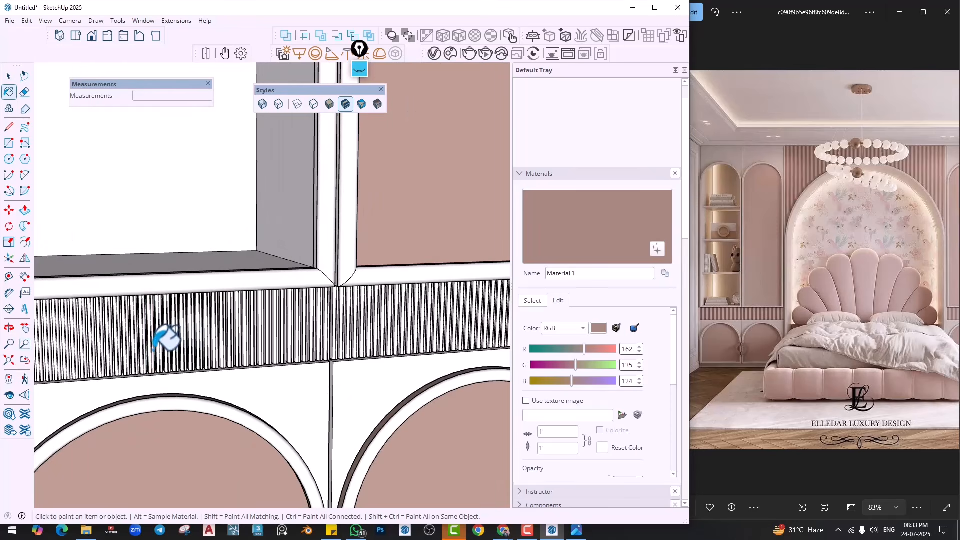
Open one slat of the fluted strip above the lower doors and paint all its geometry with Material 1
{"action": "key", "text": "space"}
{"action": "double_click", "coordinate": [151, 349]}
{"action": "key", "text": "ctrl+a"}
{"action": "left_click", "coordinate": [8, 98]}
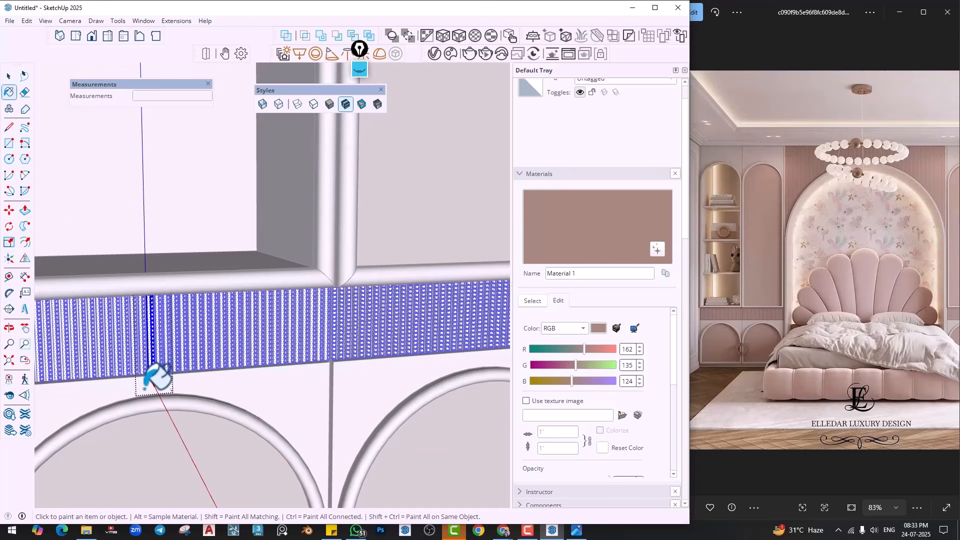
{"action": "scroll", "coordinate": [147, 383], "scroll_direction": "up", "scroll_amount": 2}
{"action": "left_click", "coordinate": [149, 348]}
{"action": "scroll", "coordinate": [164, 348], "scroll_direction": "down", "scroll_amount": 2}
{"action": "scroll", "coordinate": [210, 382], "scroll_direction": "down", "scroll_amount": 1}
{"action": "key", "text": "space"}
{"action": "left_click", "coordinate": [256, 393]}
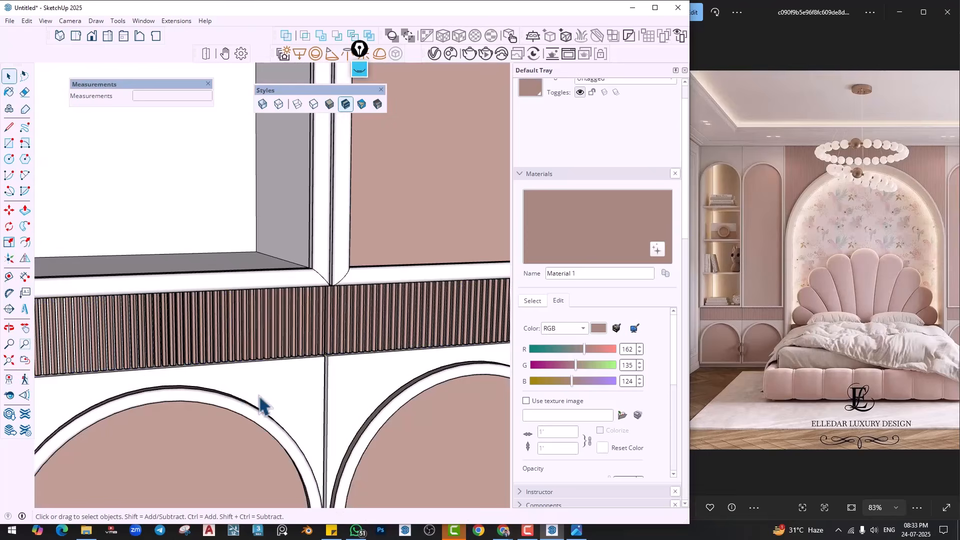
Examine the painted door panels and fluted strip across the whole wardrobe
{"action": "scroll", "coordinate": [272, 393], "scroll_direction": "down", "scroll_amount": 8}
{"action": "middle_click_drag", "start_coordinate": [320, 344], "coordinate": [274, 376]}
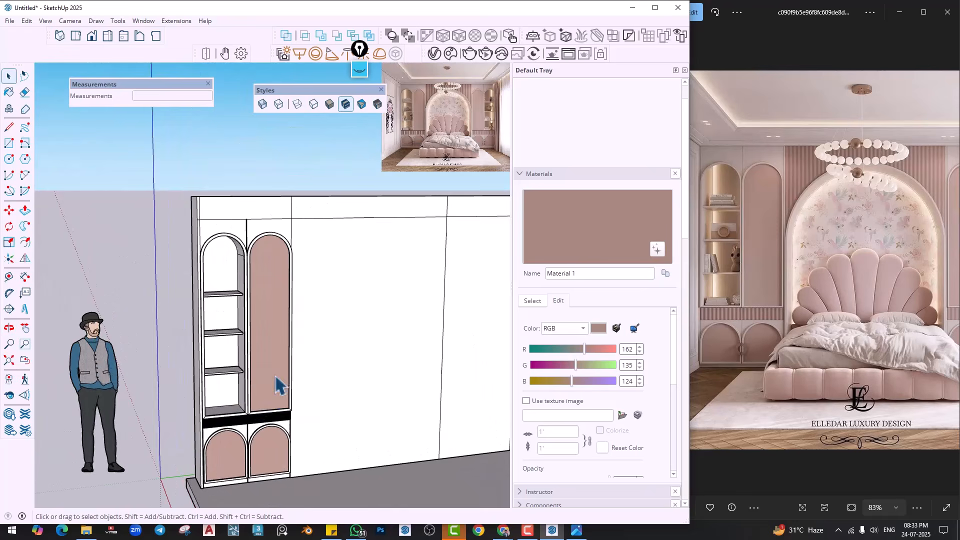
{"action": "middle_click_drag", "start_coordinate": [269, 335], "coordinate": [280, 344]}
{"action": "middle_click_drag", "start_coordinate": [283, 379], "coordinate": [281, 320]}
{"action": "scroll", "coordinate": [283, 280], "scroll_direction": "up", "scroll_amount": 2}
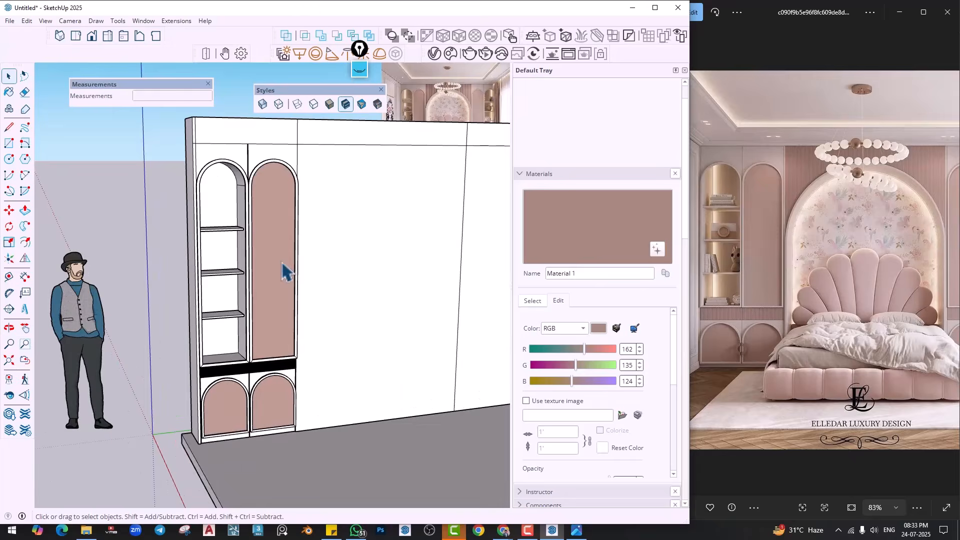
{"action": "left_click", "coordinate": [259, 186]}
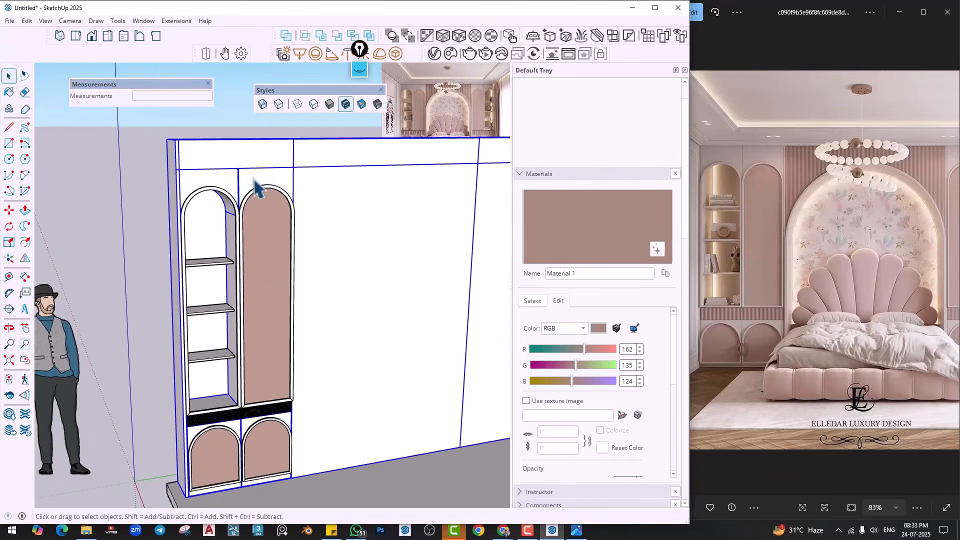
{"action": "scroll", "coordinate": [253, 187], "scroll_direction": "up", "scroll_amount": 2}
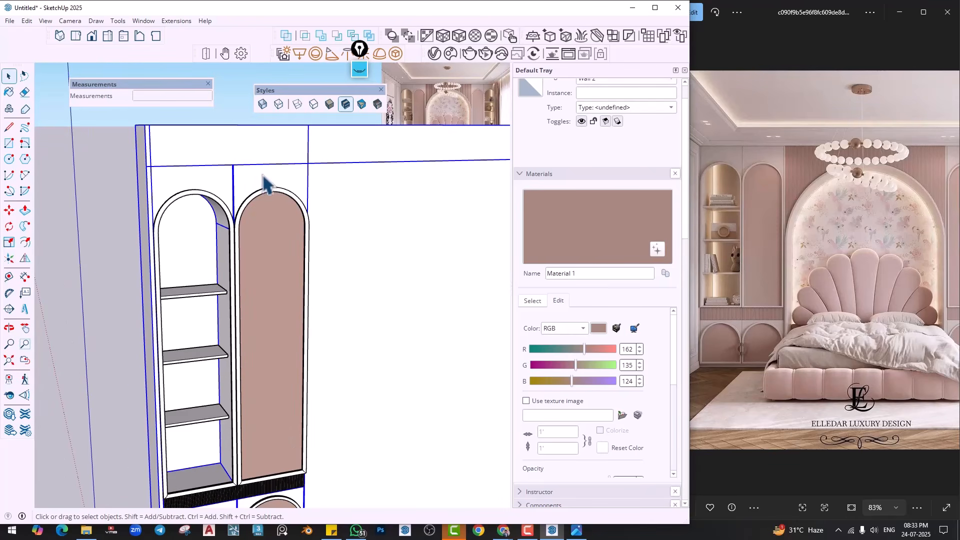
{"action": "left_click", "coordinate": [291, 242]}
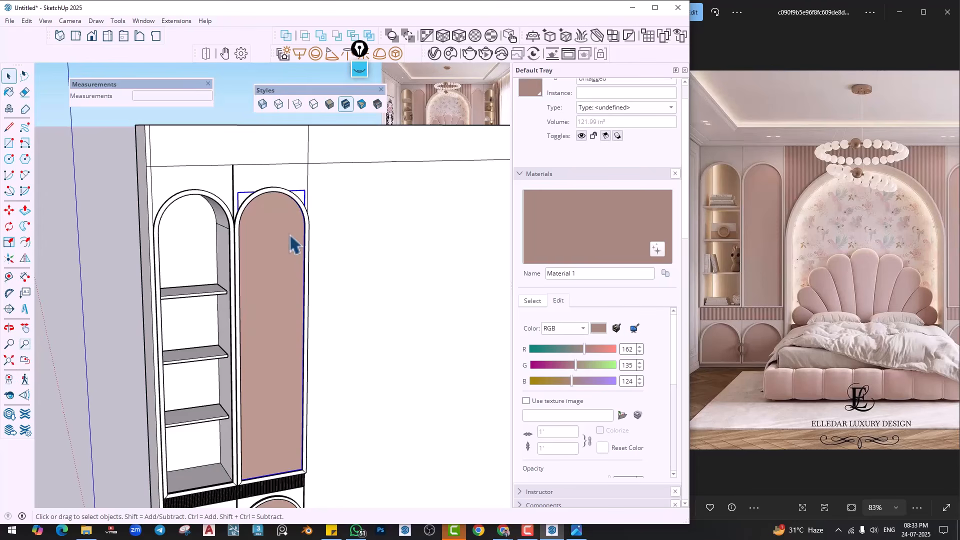
{"action": "key", "text": "Delete"}
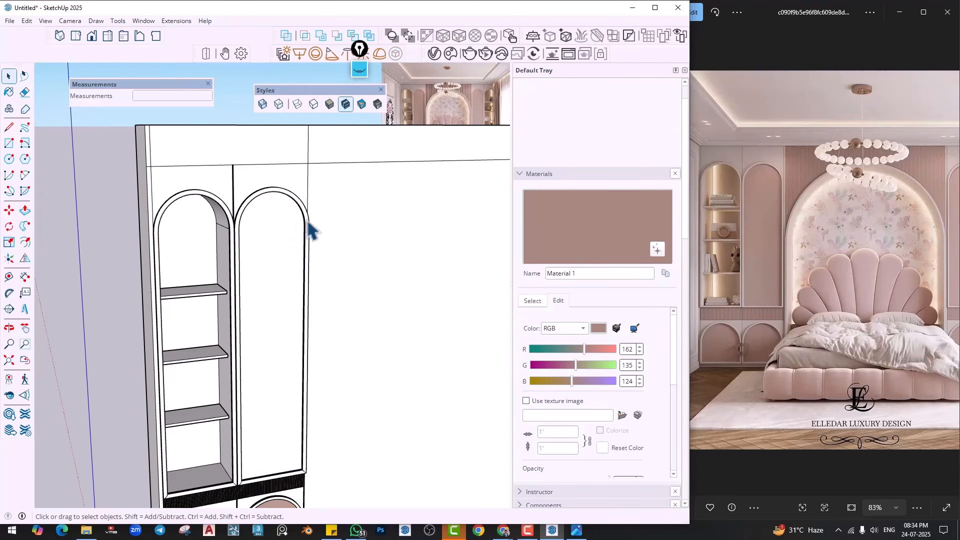
{"action": "scroll", "coordinate": [315, 255], "scroll_direction": "down", "scroll_amount": 4}
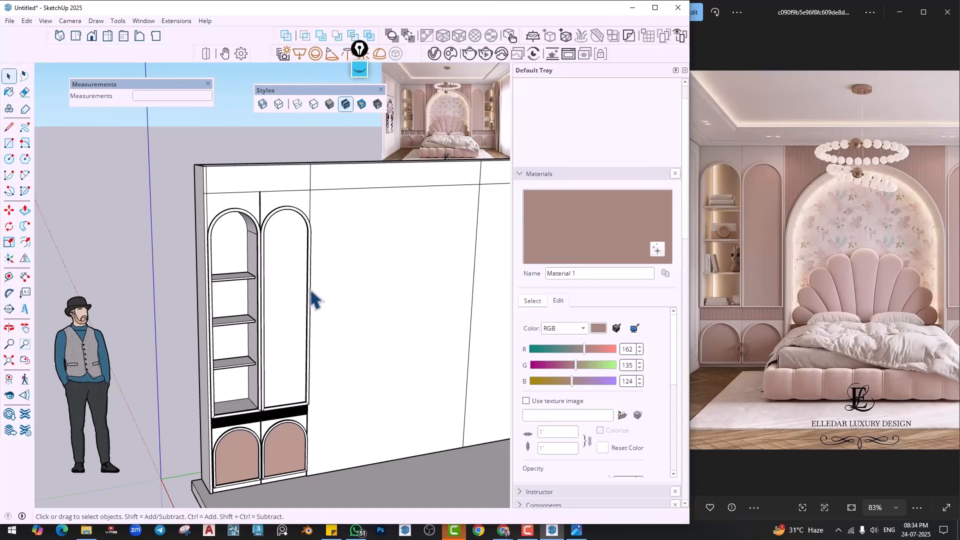
{"action": "scroll", "coordinate": [283, 452], "scroll_direction": "up", "scroll_amount": 5}
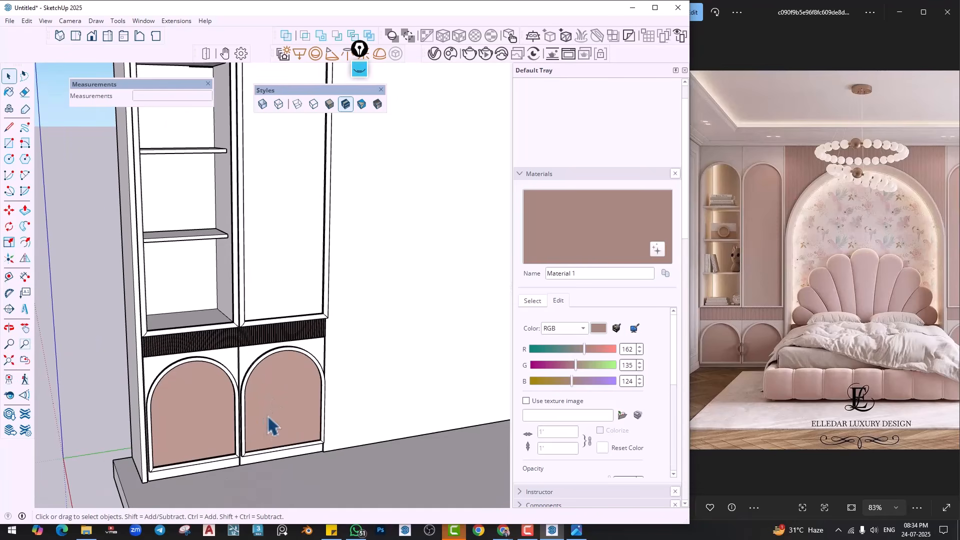
{"action": "scroll", "coordinate": [300, 405], "scroll_direction": "up", "scroll_amount": 2}
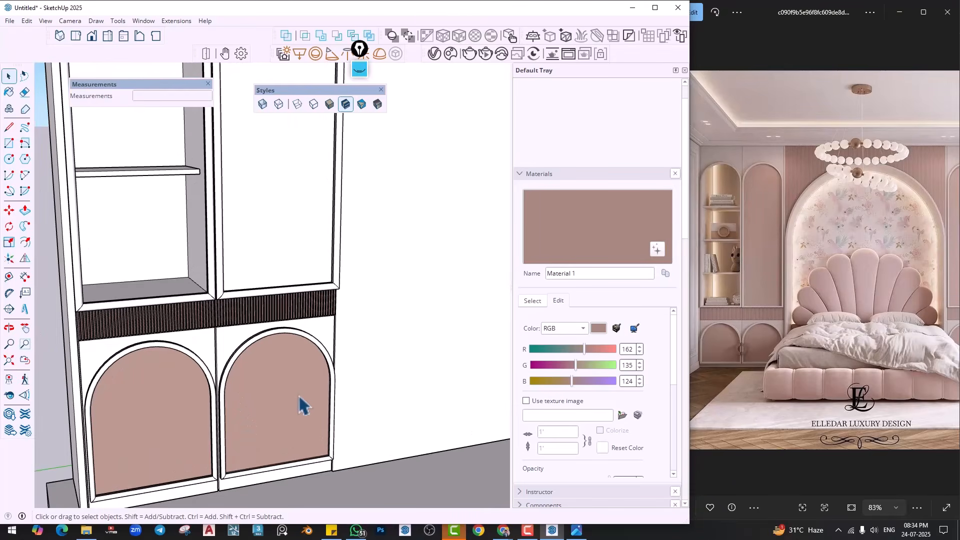
{"action": "scroll", "coordinate": [276, 390], "scroll_direction": "down", "scroll_amount": 5}
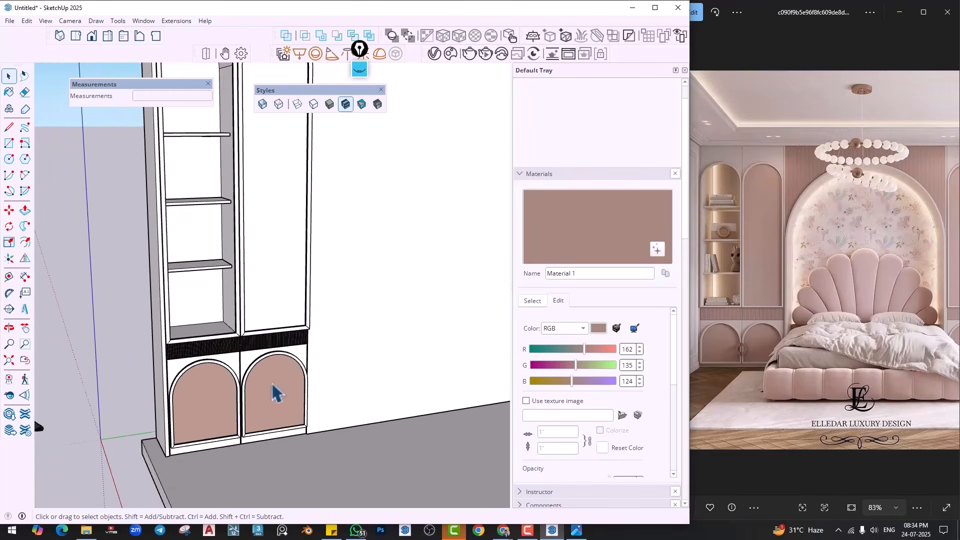
{"action": "left_click", "coordinate": [264, 266]}
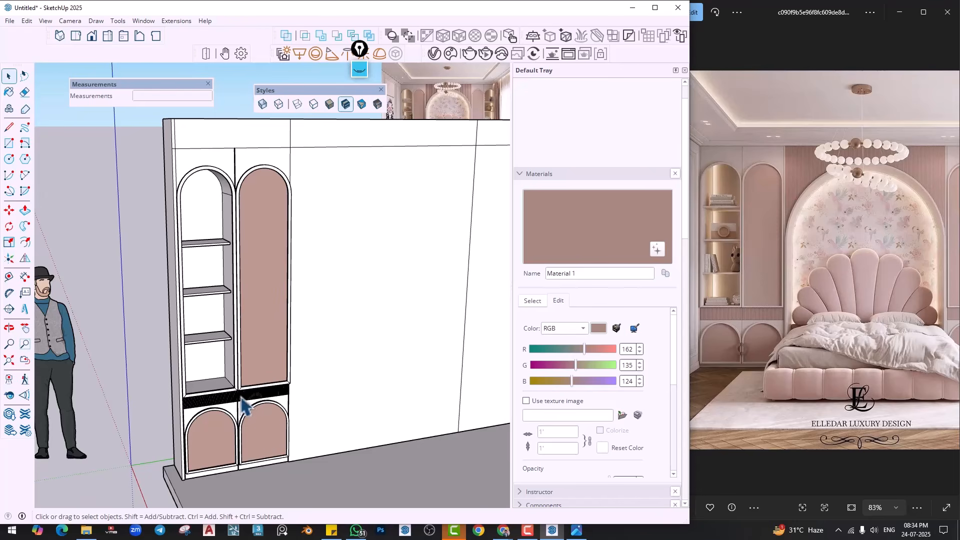
Reopen one slat of the fluted strip, select all its geometry and repaint it with Material 1 from the in-model materials
{"action": "scroll", "coordinate": [243, 404], "scroll_direction": "up", "scroll_amount": 10}
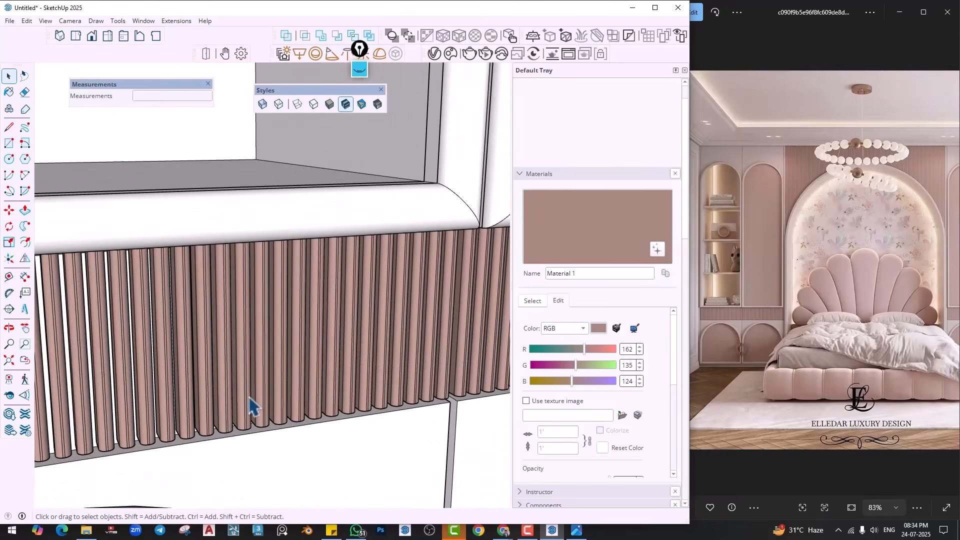
{"action": "scroll", "coordinate": [265, 408], "scroll_direction": "up", "scroll_amount": 2}
{"action": "scroll", "coordinate": [278, 402], "scroll_direction": "down", "scroll_amount": 3}
{"action": "middle_click_drag", "start_coordinate": [285, 396], "coordinate": [260, 359]}
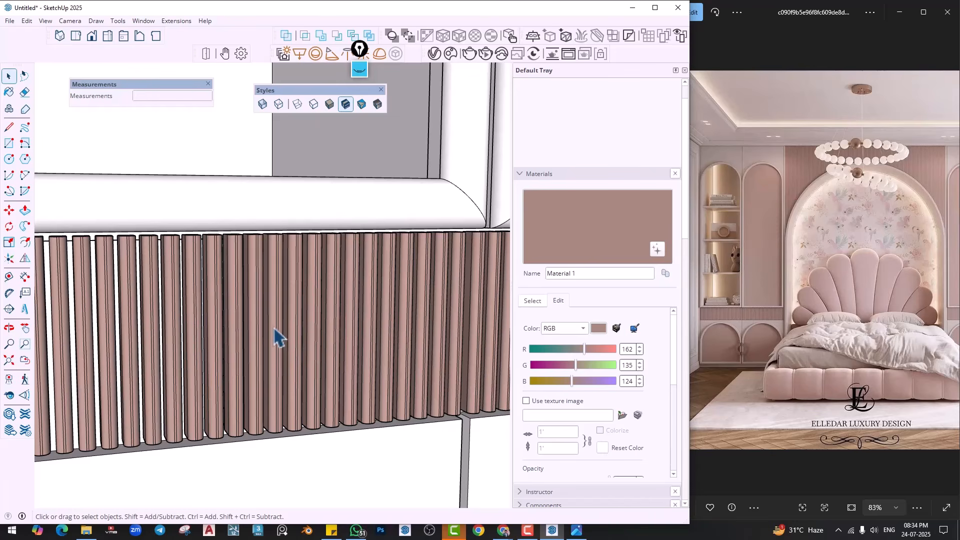
{"action": "left_click", "coordinate": [533, 301]}
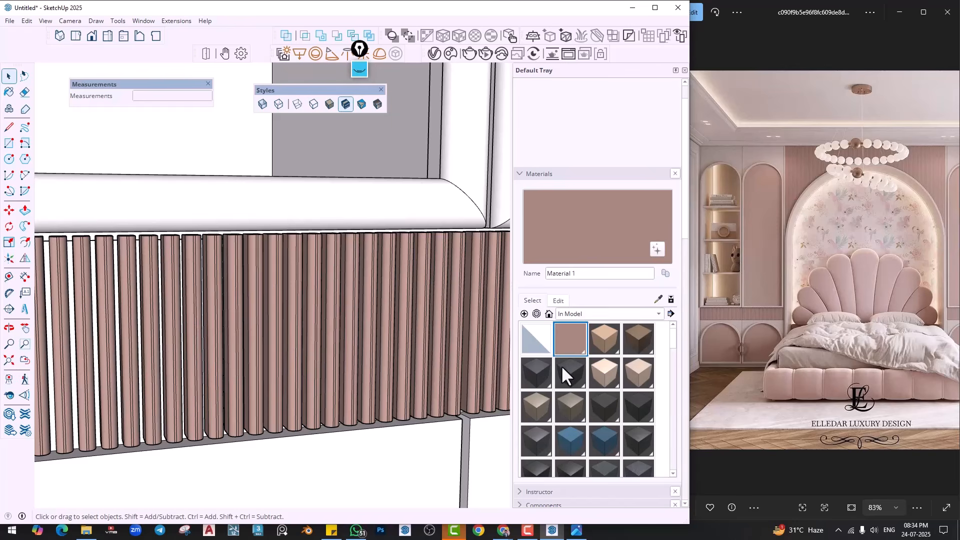
{"action": "left_click", "coordinate": [566, 370]}
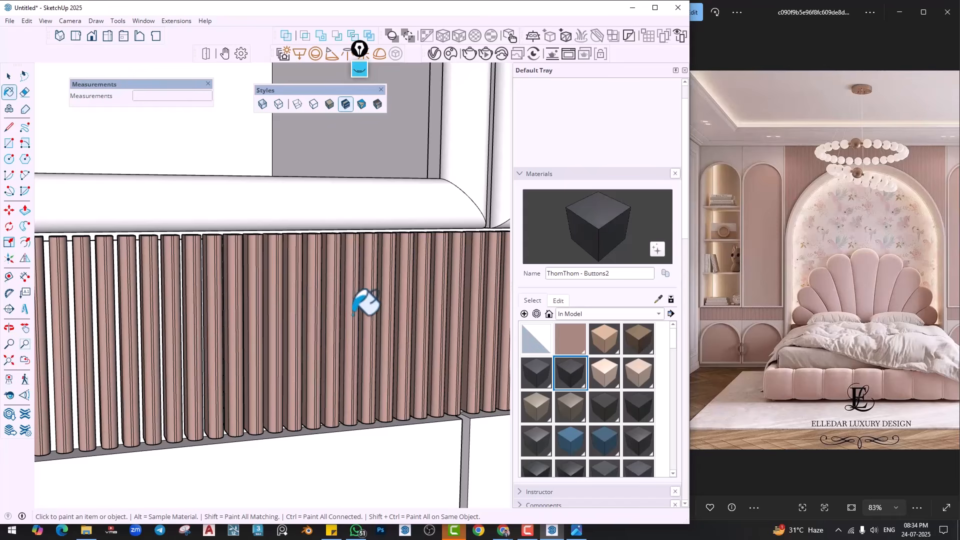
{"action": "key", "text": "space"}
{"action": "triple_click", "coordinate": [338, 324]}
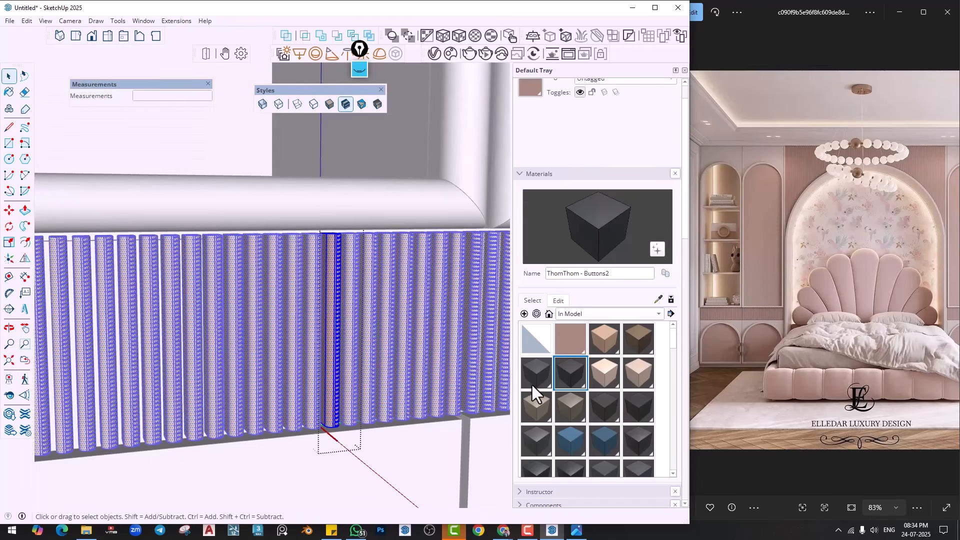
{"action": "left_click", "coordinate": [571, 339]}
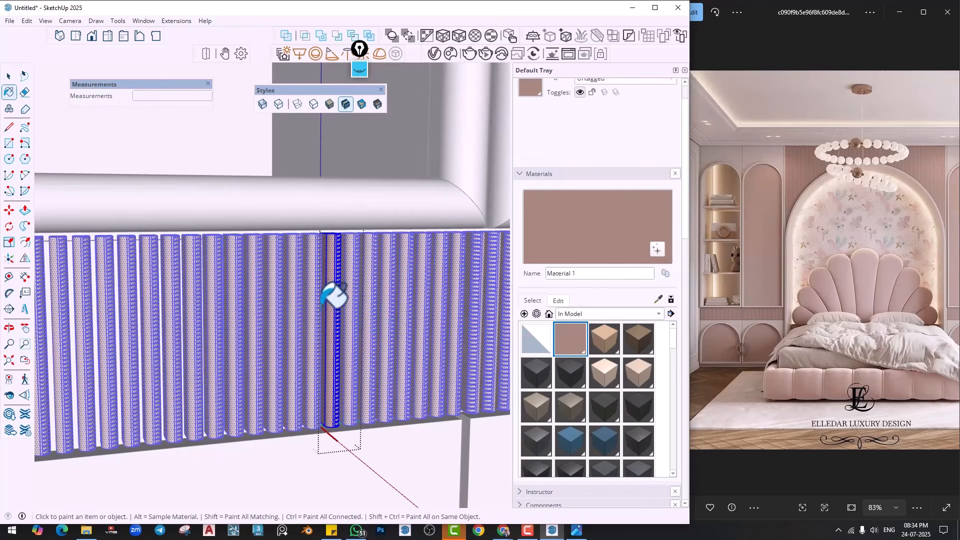
{"action": "scroll", "coordinate": [370, 319], "scroll_direction": "down", "scroll_amount": 2}
{"action": "key", "text": "space"}
{"action": "scroll", "coordinate": [423, 437], "scroll_direction": "down", "scroll_amount": 3}
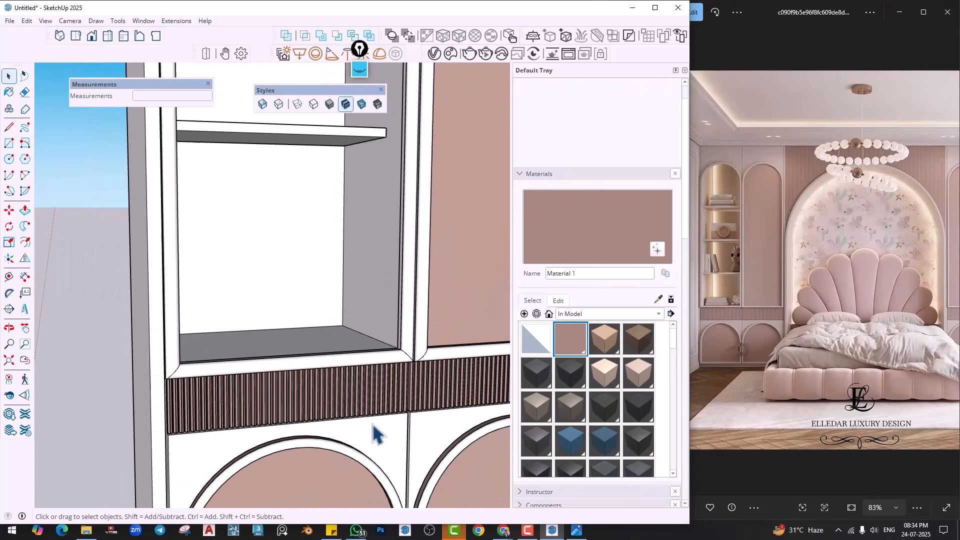
Create a new plain white material in the model's material list
{"action": "middle_click_drag", "start_coordinate": [377, 435], "coordinate": [343, 275]}
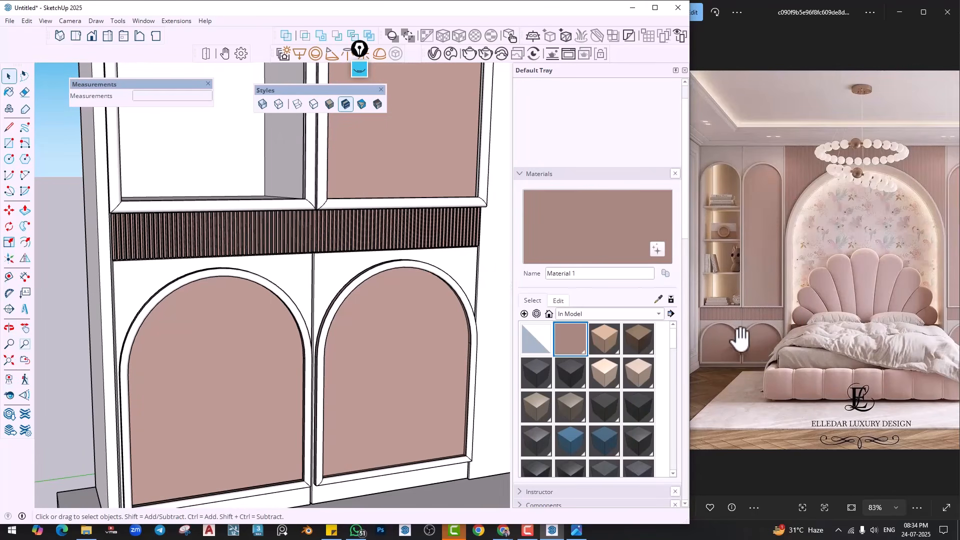
{"action": "right_click", "coordinate": [568, 330]}
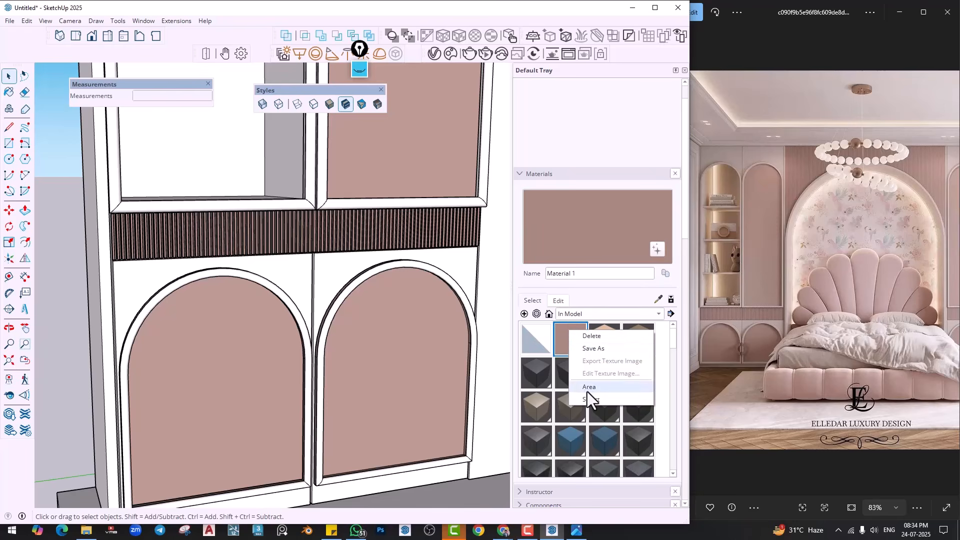
{"action": "left_click", "coordinate": [564, 339]}
{"action": "left_click", "coordinate": [524, 314]}
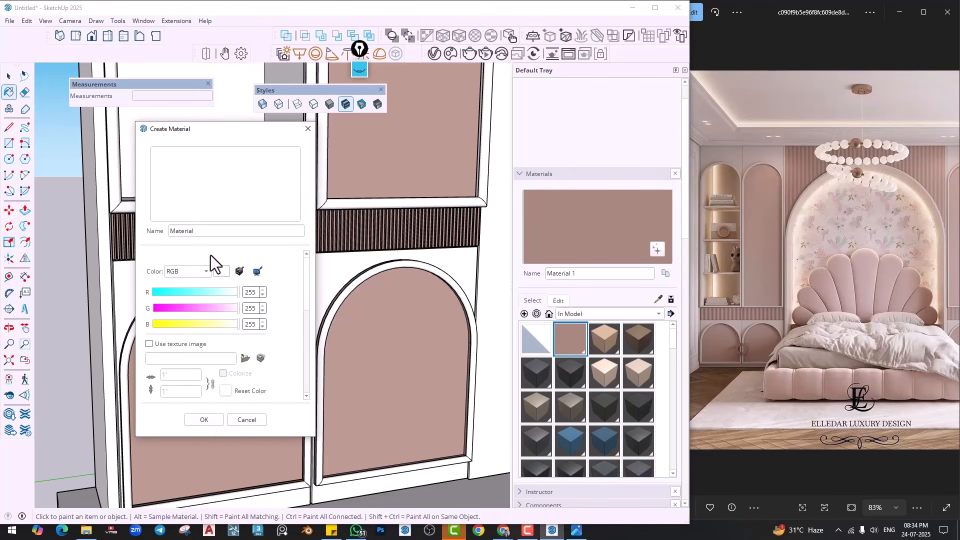
{"action": "left_click", "coordinate": [212, 418]}
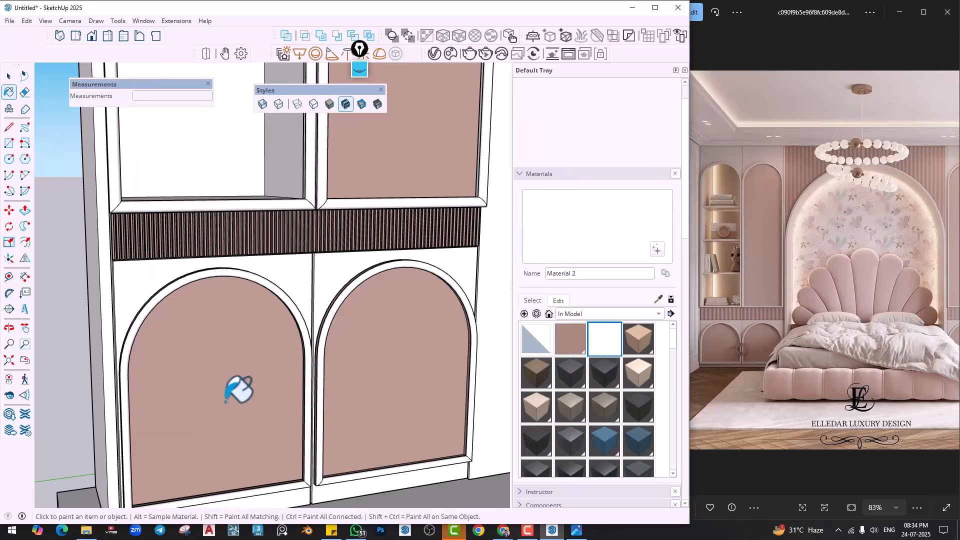
Sample a colour for Material 2 from the reference image watermark and adjust it to RGB 176, 158, 164
{"action": "scroll", "coordinate": [318, 323], "scroll_direction": "down", "scroll_amount": 7}
{"action": "middle_click_drag", "start_coordinate": [365, 278], "coordinate": [176, 389]}
{"action": "scroll", "coordinate": [293, 369], "scroll_direction": "down", "scroll_amount": 5}
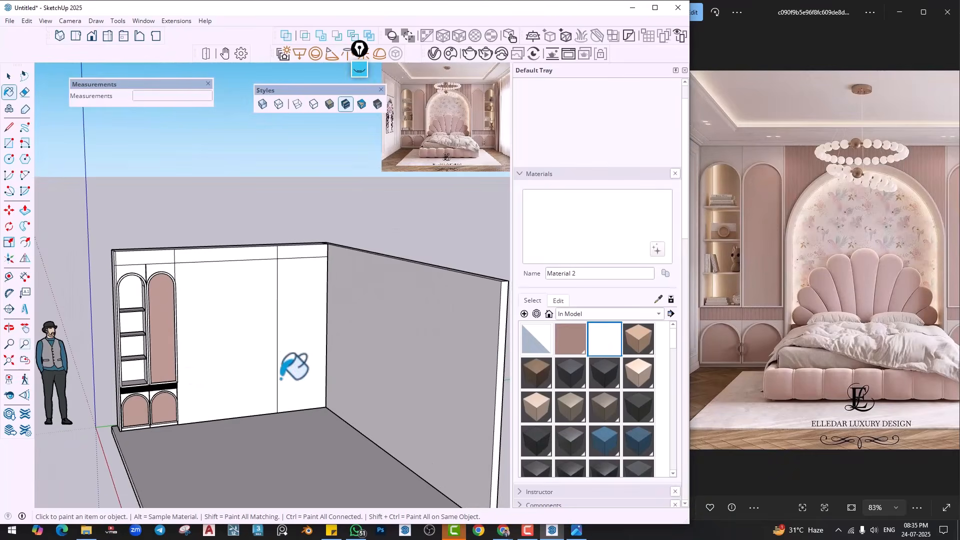
{"action": "left_click", "coordinate": [559, 300]}
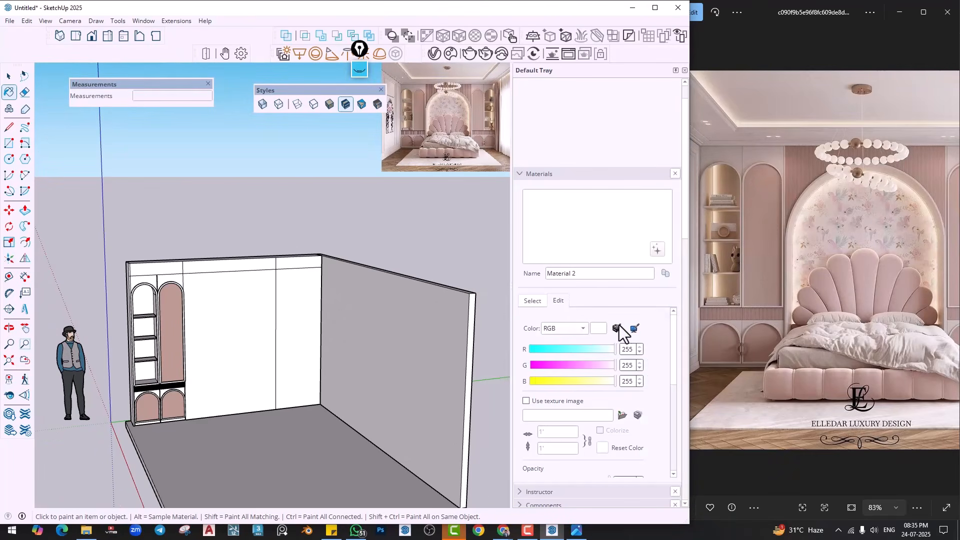
{"action": "left_click", "coordinate": [634, 329]}
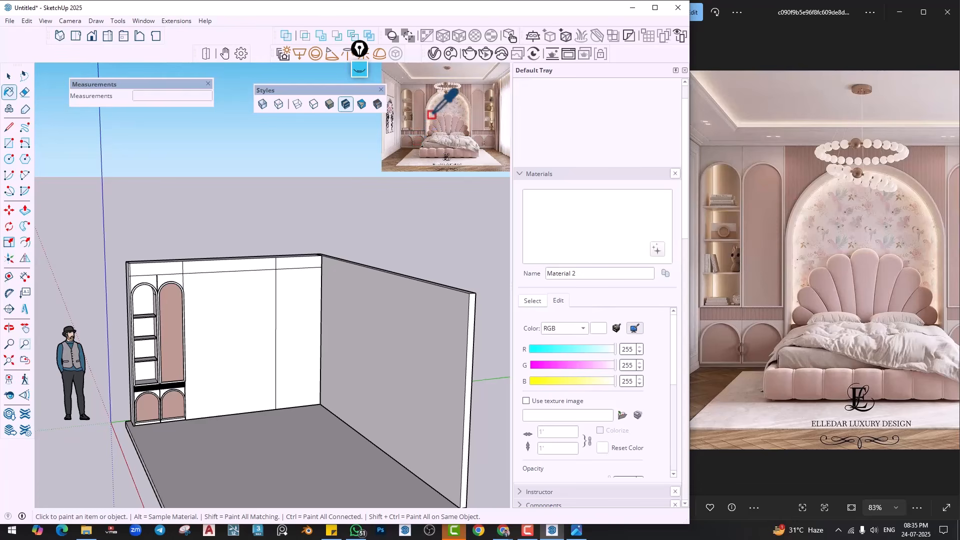
{"action": "left_click", "coordinate": [481, 86]}
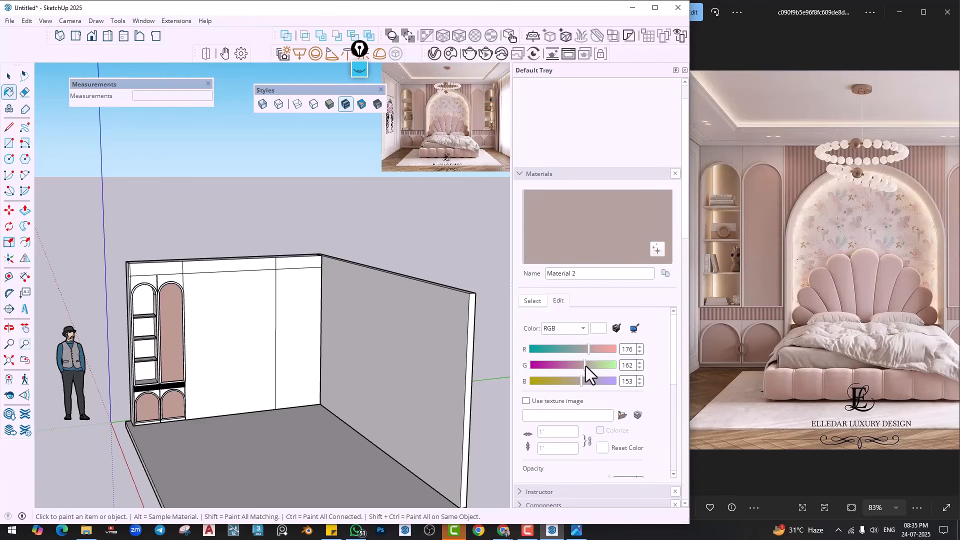
{"action": "mouse_move", "coordinate": [586, 366]}
{"action": "left_mouse_down"}
{"action": "mouse_move", "coordinate": [599, 369]}
{"action": "mouse_move", "coordinate": [583, 369]}
{"action": "mouse_move", "coordinate": [575, 384]}
{"action": "mouse_move", "coordinate": [584, 383]}
{"action": "left_mouse_up"}
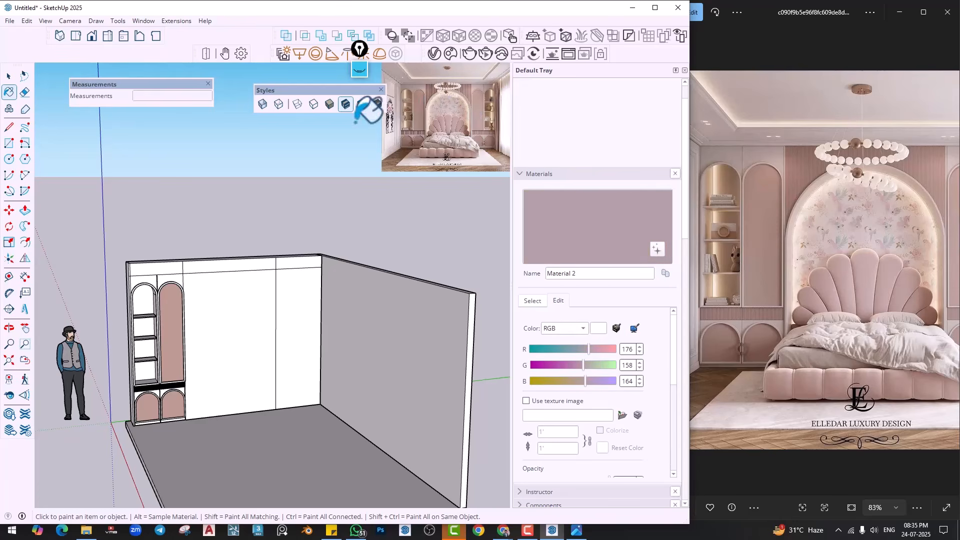
Enlarge the reference image watermark in the current style by increasing its scale
{"action": "left_click", "coordinate": [548, 178]}
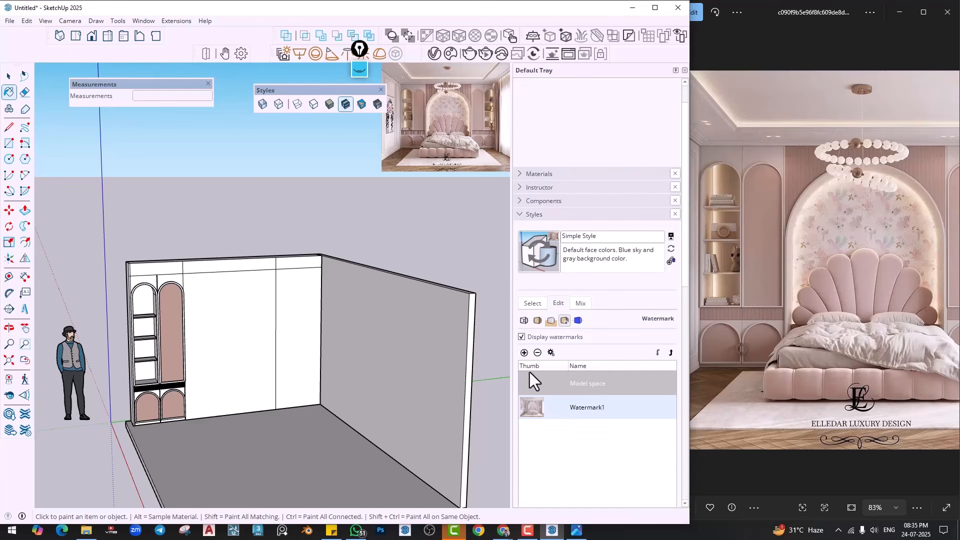
{"action": "left_click", "coordinate": [551, 353]}
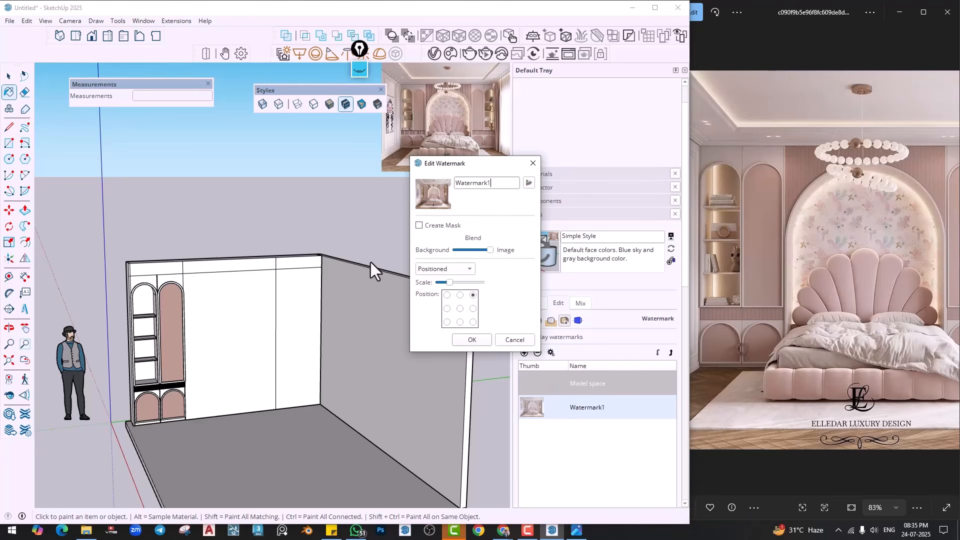
{"action": "left_click", "coordinate": [458, 282]}
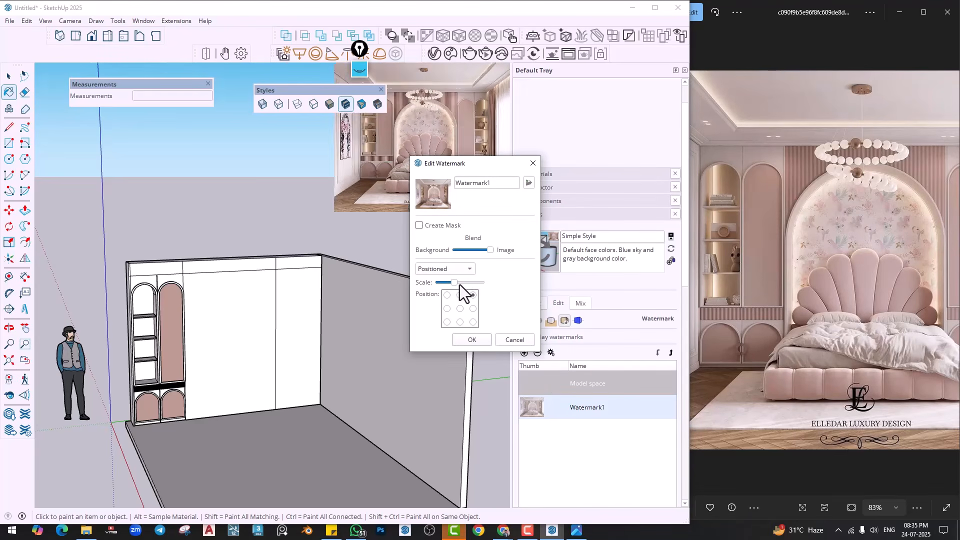
{"action": "left_click", "coordinate": [465, 342]}
{"action": "left_click", "coordinate": [531, 303]}
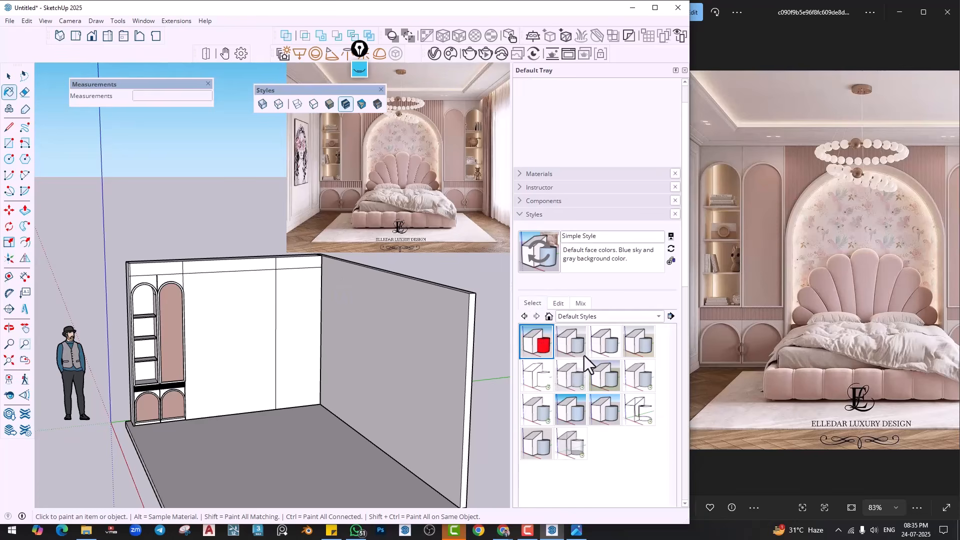
Resample Material 2's colour from the pale left wall in the reference image, giving RGB 230, 225, 222
{"action": "left_click", "coordinate": [540, 174]}
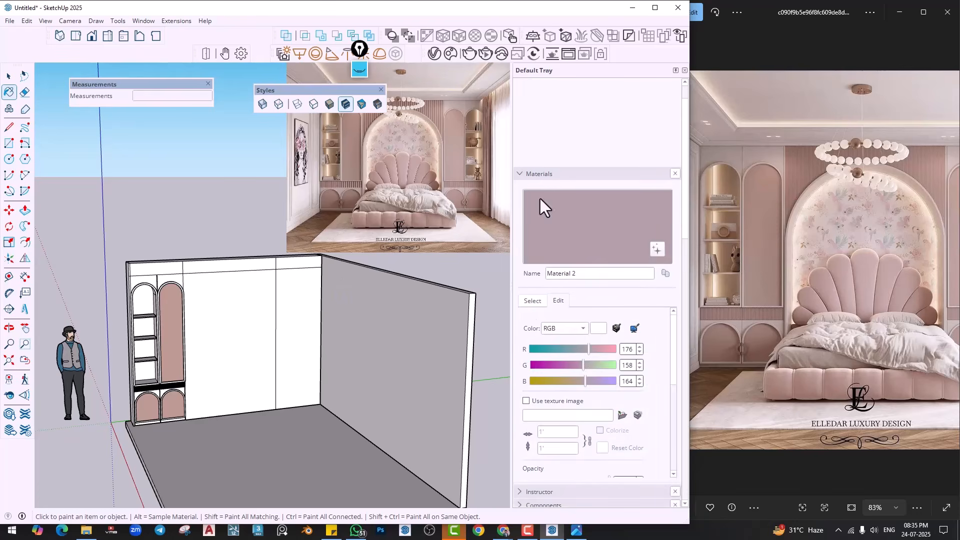
{"action": "left_click", "coordinate": [634, 328]}
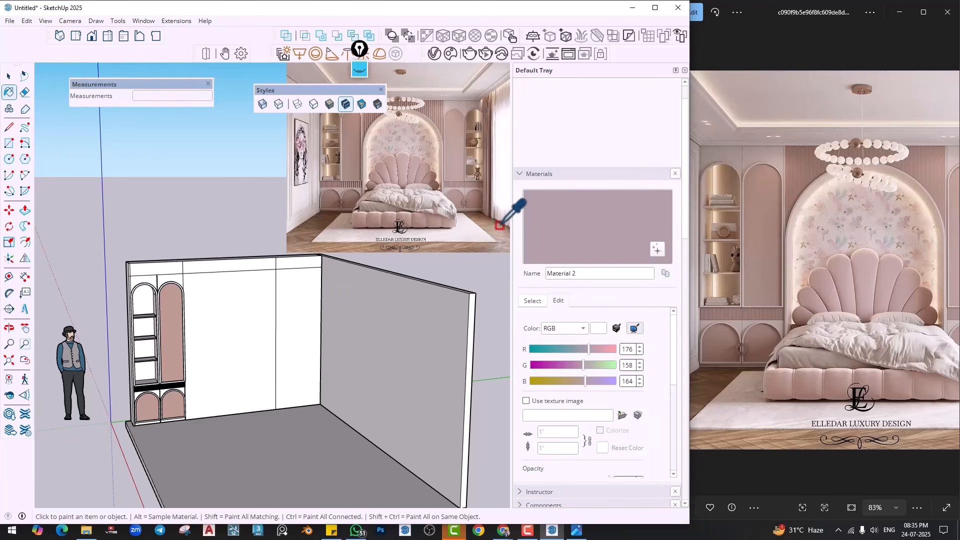
{"action": "left_click", "coordinate": [473, 104]}
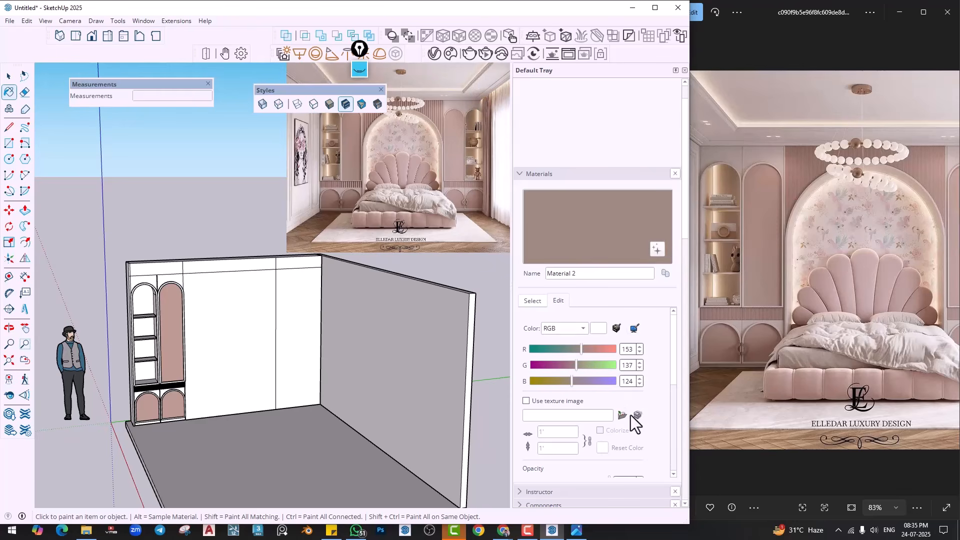
{"action": "left_click", "coordinate": [617, 328]}
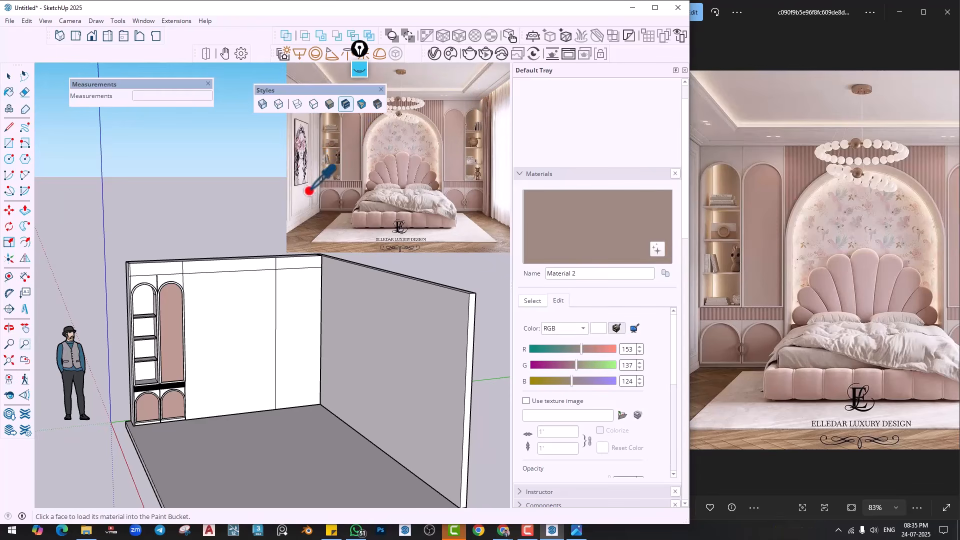
{"action": "left_click", "coordinate": [633, 327]}
{"action": "left_click", "coordinate": [307, 196]}
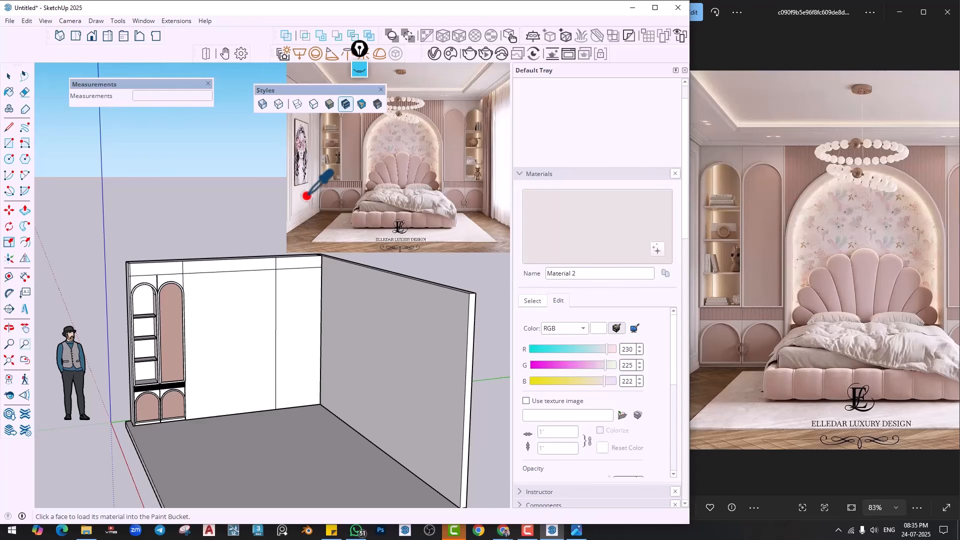
Paint the back wall and wardrobe front with Material 2
{"action": "scroll", "coordinate": [150, 280], "scroll_direction": "up", "scroll_amount": 3}
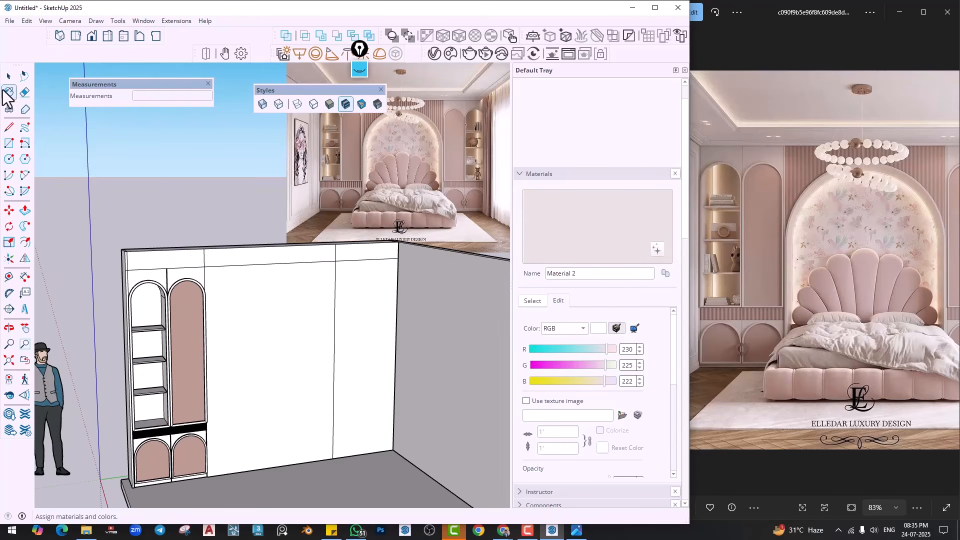
{"action": "left_click", "coordinate": [9, 93]}
{"action": "scroll", "coordinate": [205, 300], "scroll_direction": "up", "scroll_amount": 3}
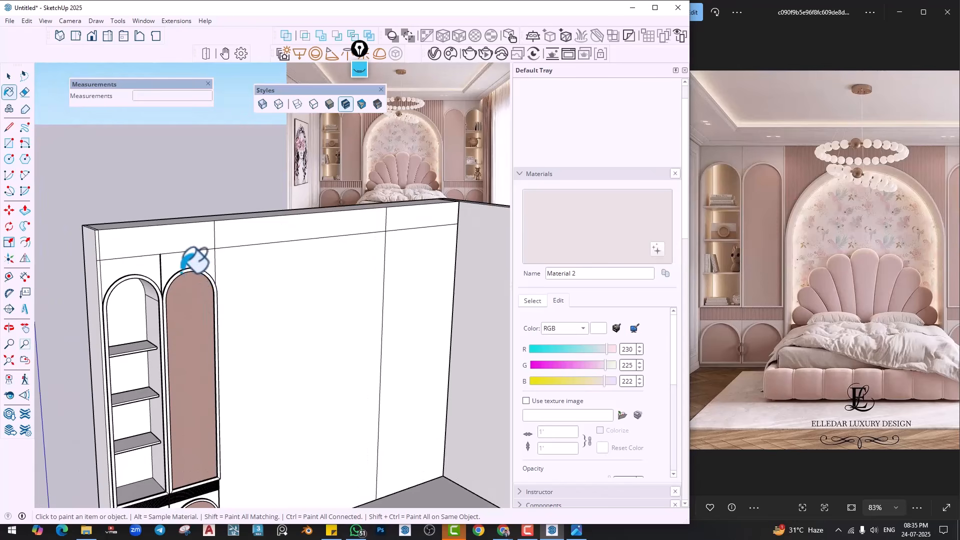
{"action": "left_click", "coordinate": [177, 262]}
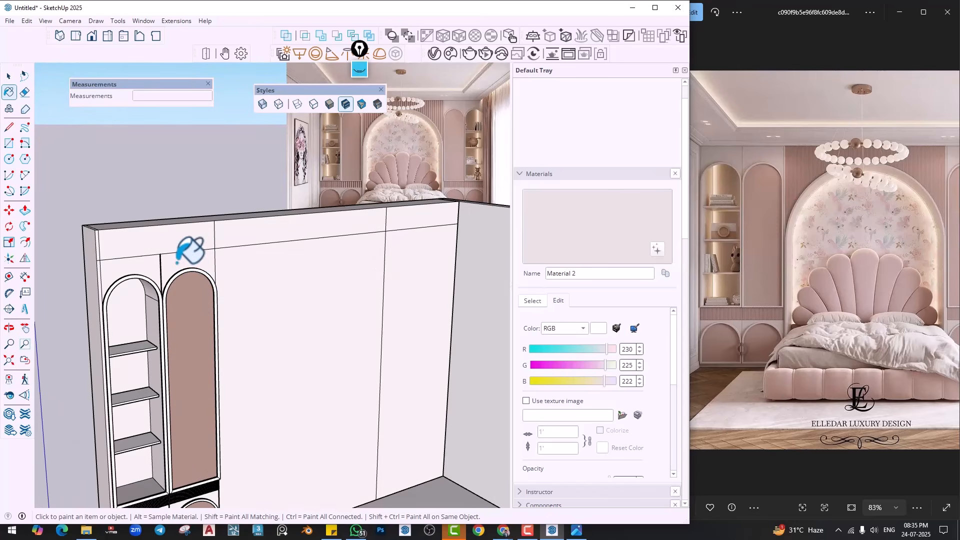
Paint the frames of both lower arched doors with Material 2
{"action": "scroll", "coordinate": [202, 425], "scroll_direction": "down", "scroll_amount": 3}
{"action": "scroll", "coordinate": [205, 375], "scroll_direction": "up", "scroll_amount": 8}
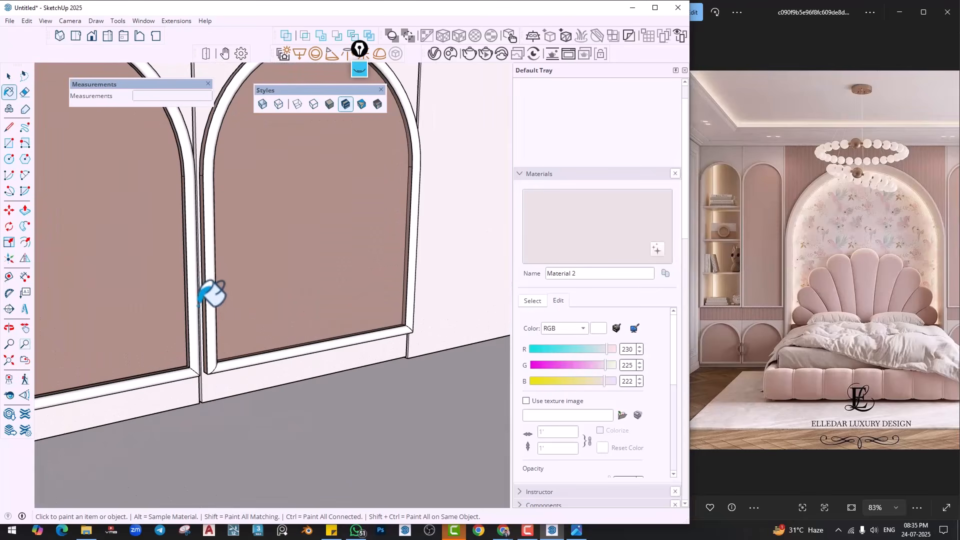
{"action": "left_click", "coordinate": [196, 294]}
{"action": "left_click", "coordinate": [209, 288]}
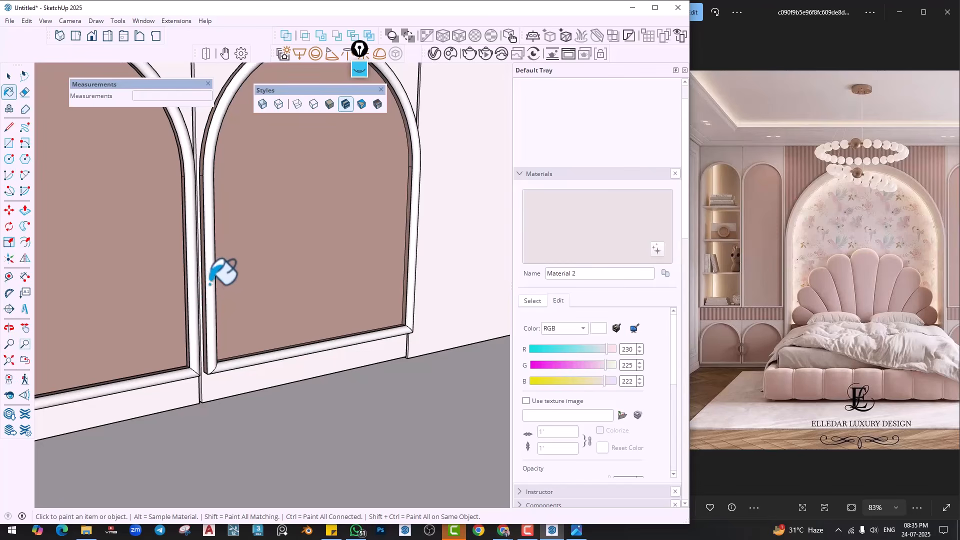
Paint the upper arched frames and the open shelves with Material 2
{"action": "scroll", "coordinate": [210, 280], "scroll_direction": "down", "scroll_amount": 5}
{"action": "scroll", "coordinate": [206, 249], "scroll_direction": "down", "scroll_amount": 3}
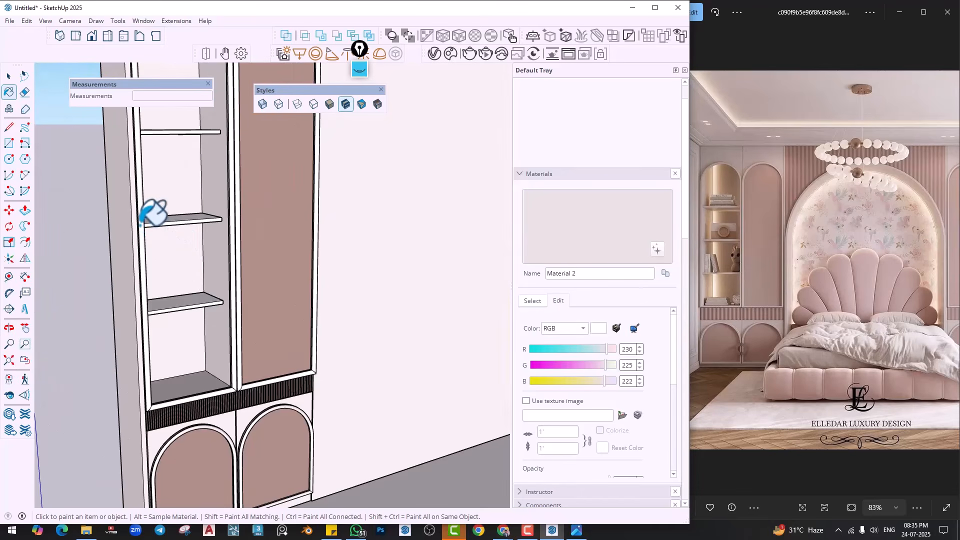
{"action": "scroll", "coordinate": [229, 230], "scroll_direction": "up", "scroll_amount": 4}
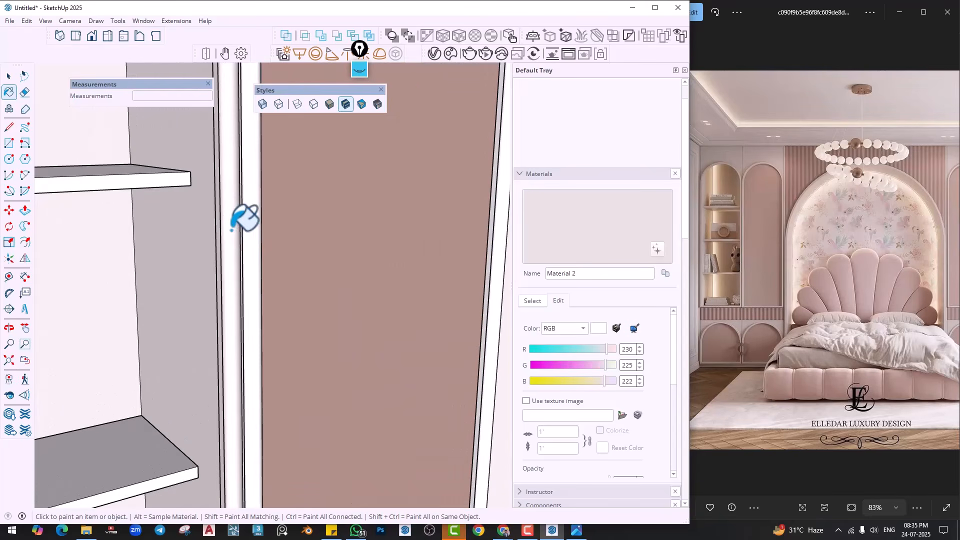
{"action": "scroll", "coordinate": [222, 225], "scroll_direction": "up", "scroll_amount": 2}
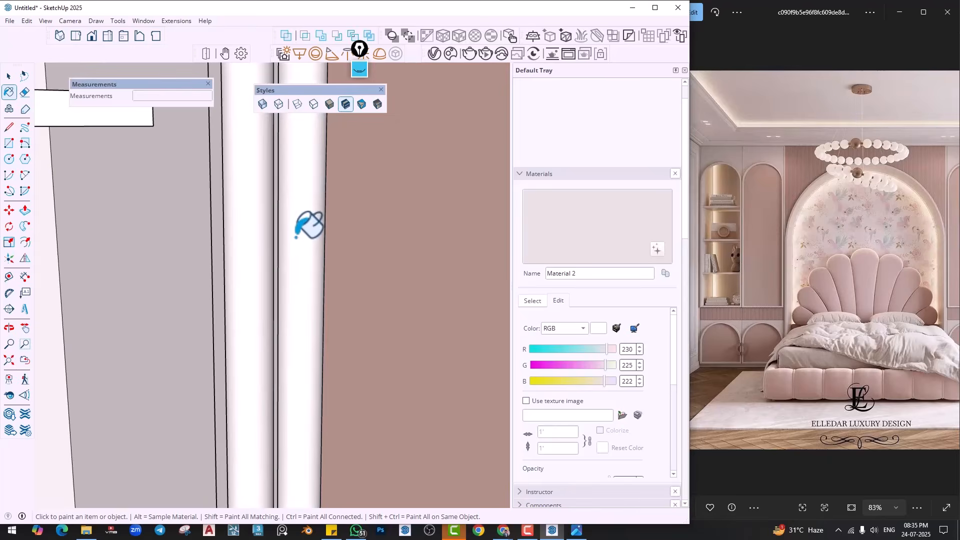
{"action": "scroll", "coordinate": [297, 235], "scroll_direction": "down", "scroll_amount": 3}
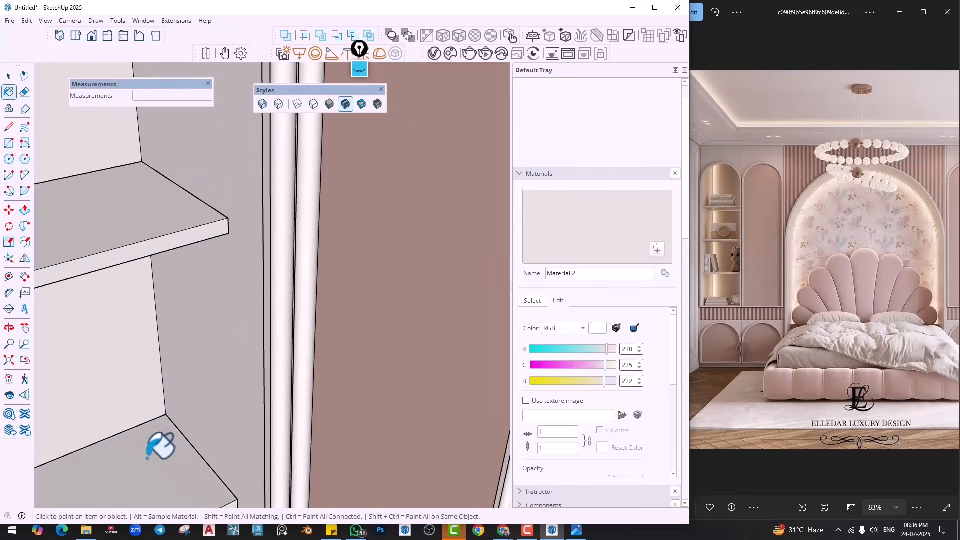
{"action": "middle_click_drag", "start_coordinate": [158, 446], "coordinate": [182, 268]}
{"action": "scroll", "coordinate": [202, 289], "scroll_direction": "up", "scroll_amount": 1}
{"action": "scroll", "coordinate": [210, 320], "scroll_direction": "down", "scroll_amount": 5}
{"action": "scroll", "coordinate": [240, 190], "scroll_direction": "up", "scroll_amount": 6}
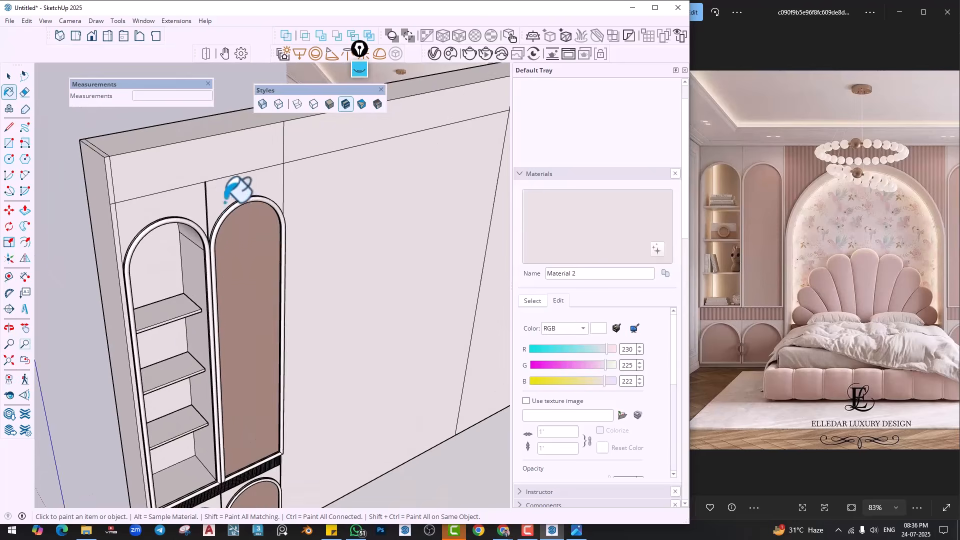
{"action": "scroll", "coordinate": [250, 263], "scroll_direction": "down", "scroll_amount": 5}
Examine the wardrobe's arched frames, shelves and surrounding wall surfaces from several angles
{"action": "key", "text": "space"}
{"action": "mouse_move", "coordinate": [274, 299]}
{"action": "middle_mouse_down"}
{"action": "mouse_move", "coordinate": [172, 260]}
{"action": "mouse_move", "coordinate": [261, 310]}
{"action": "mouse_move", "coordinate": [172, 280]}
{"action": "middle_mouse_up"}
{"action": "middle_click_drag", "start_coordinate": [344, 340], "coordinate": [317, 307]}
{"action": "scroll", "coordinate": [166, 337], "scroll_direction": "up", "scroll_amount": 1}
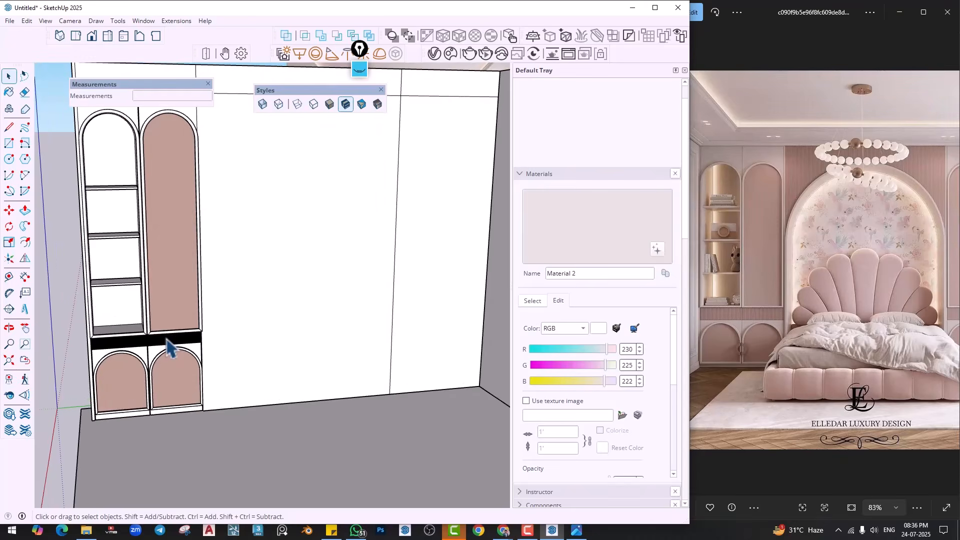
{"action": "middle_click_drag", "start_coordinate": [166, 337], "coordinate": [209, 337]}
{"action": "middle_click_drag", "start_coordinate": [155, 295], "coordinate": [190, 326]}
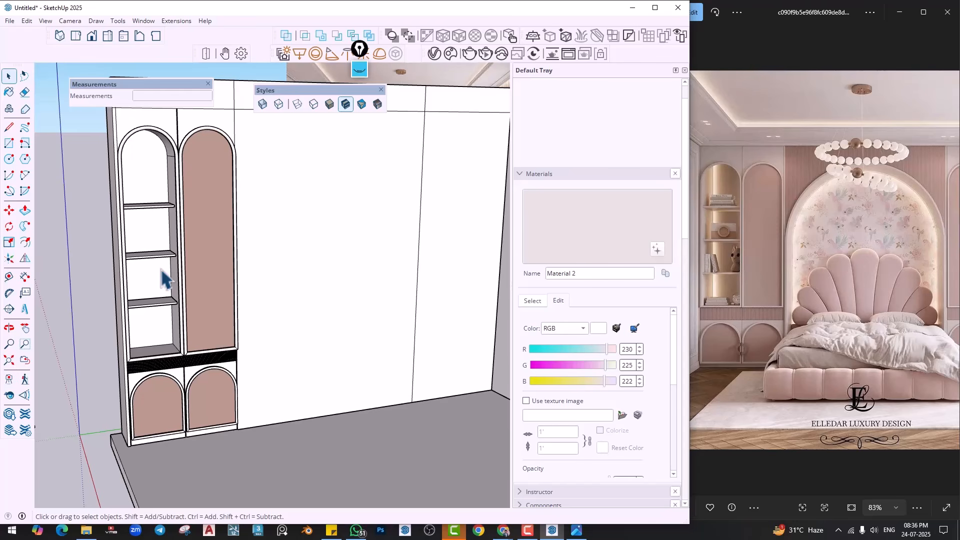
{"action": "middle_click_drag", "start_coordinate": [133, 196], "coordinate": [225, 280]}
{"action": "scroll", "coordinate": [223, 272], "scroll_direction": "up", "scroll_amount": 4}
{"action": "scroll", "coordinate": [223, 280], "scroll_direction": "up", "scroll_amount": 1}
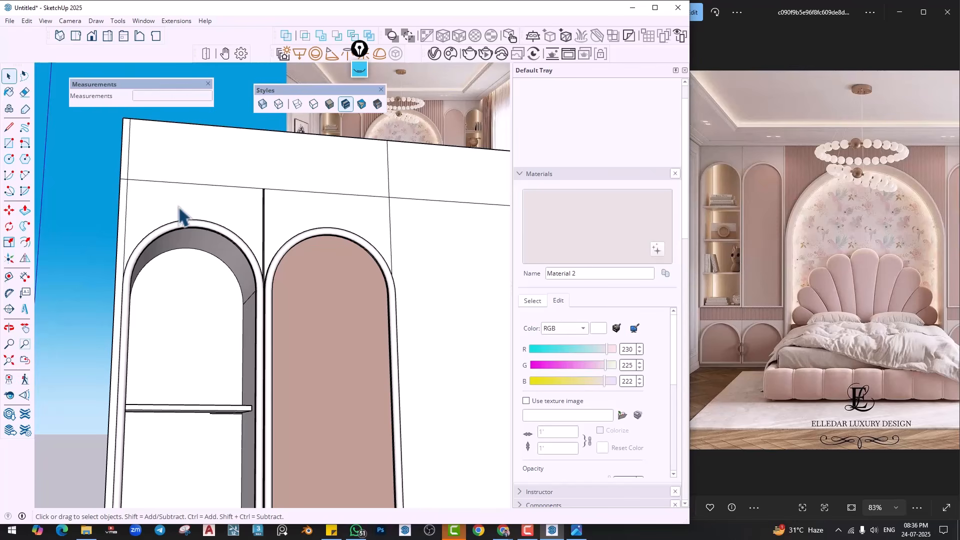
Open the wardrobe body for editing and select the front face surrounding the open shelf niche's arch
{"action": "middle_click_drag", "start_coordinate": [179, 214], "coordinate": [231, 210]}
{"action": "scroll", "coordinate": [230, 274], "scroll_direction": "up", "scroll_amount": 2}
{"action": "double_click", "coordinate": [230, 274]}
{"action": "scroll", "coordinate": [241, 231], "scroll_direction": "down", "scroll_amount": 2}
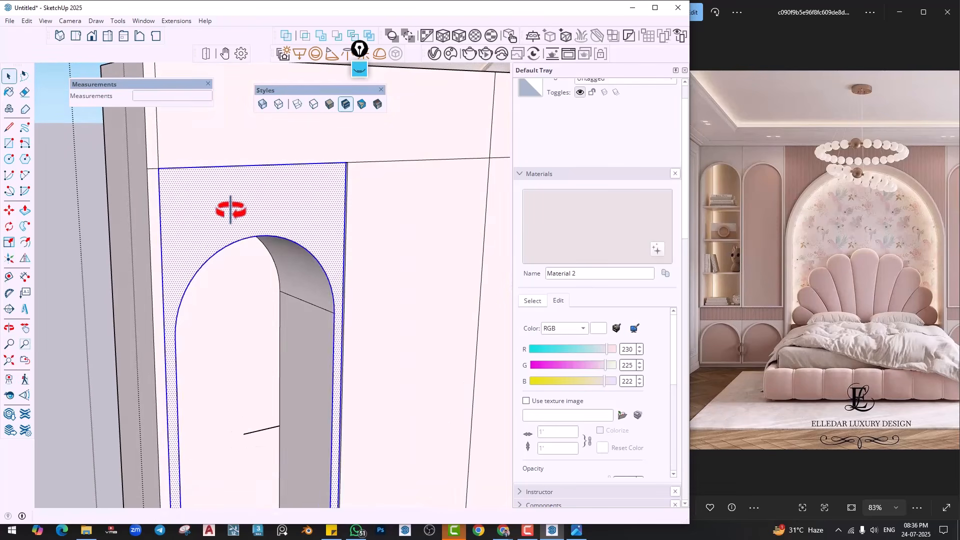
{"action": "scroll", "coordinate": [235, 225], "scroll_direction": "down", "scroll_amount": 3}
{"action": "middle_click_drag", "start_coordinate": [285, 250], "coordinate": [294, 203], "text": "shift"}
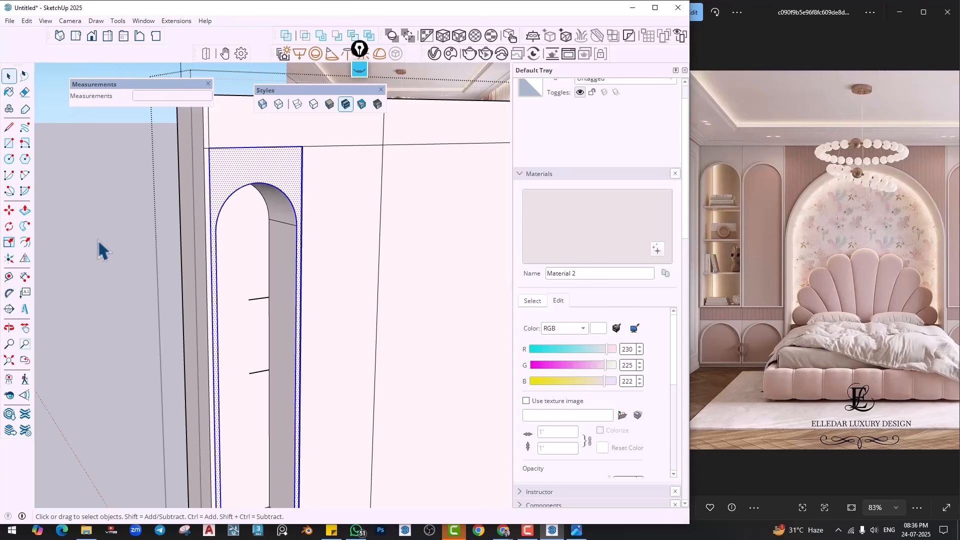
{"action": "mouse_move", "coordinate": [265, 255]}
{"action": "middle_mouse_down"}
{"action": "mouse_move", "coordinate": [278, 265]}
{"action": "mouse_move", "coordinate": [260, 233]}
{"action": "mouse_move", "coordinate": [212, 240]}
{"action": "middle_mouse_up"}
{"action": "scroll", "coordinate": [259, 226], "scroll_direction": "up", "scroll_amount": 3}
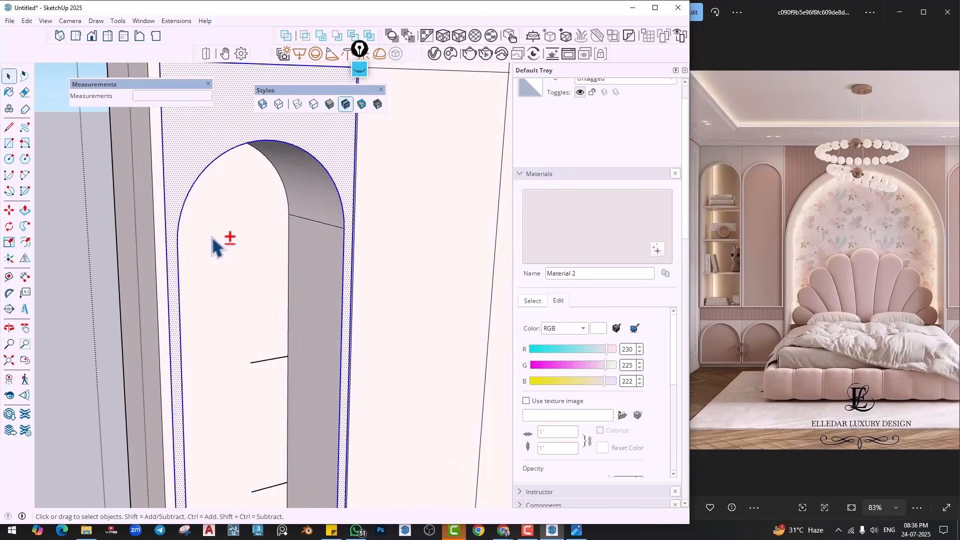
{"action": "scroll", "coordinate": [212, 240], "scroll_direction": "down", "scroll_amount": 1}
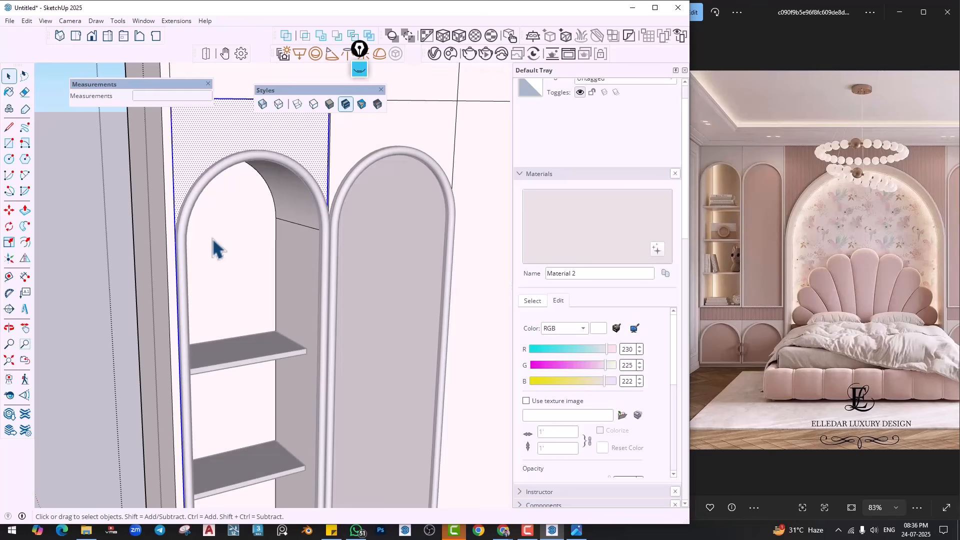
{"action": "scroll", "coordinate": [181, 234], "scroll_direction": "up", "scroll_amount": 6}
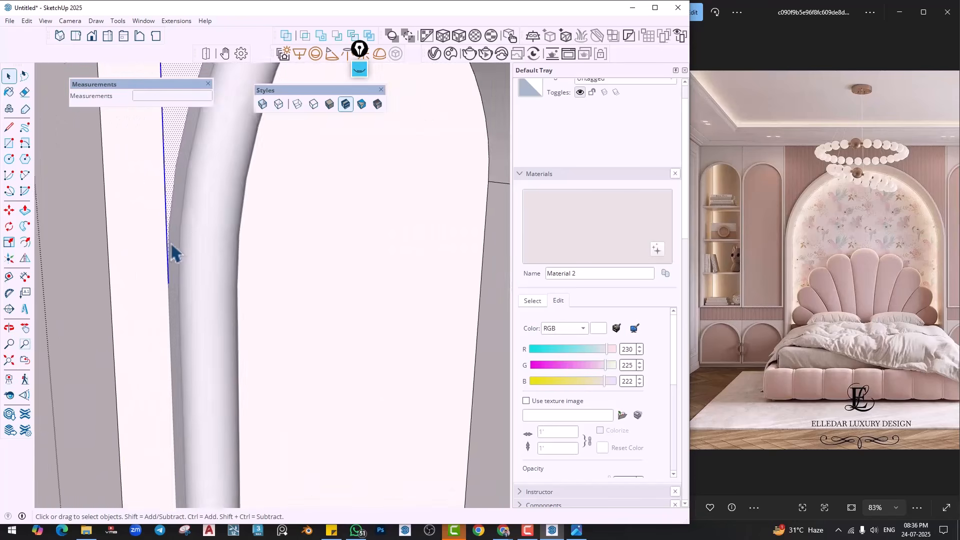
{"action": "scroll", "coordinate": [170, 300], "scroll_direction": "down", "scroll_amount": 5}
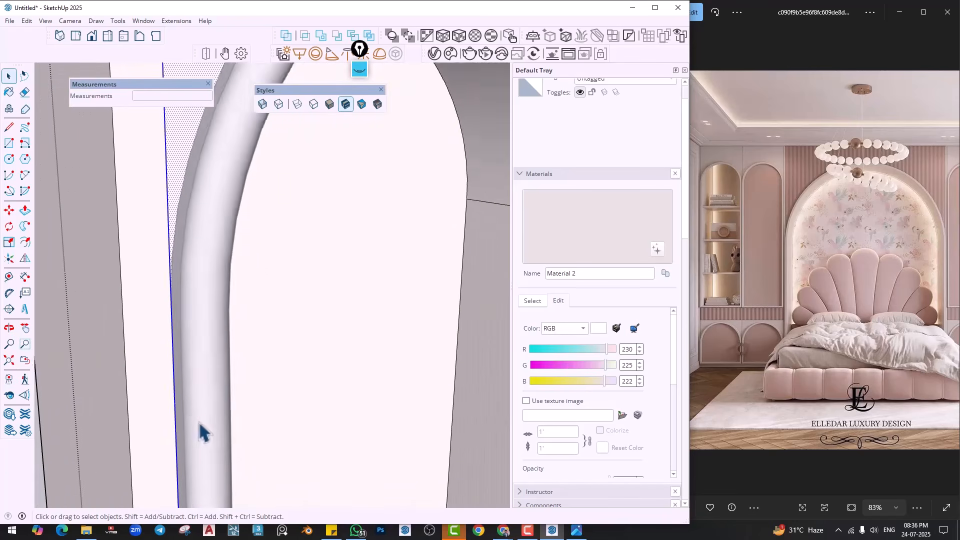
{"action": "scroll", "coordinate": [202, 365], "scroll_direction": "up", "scroll_amount": 3}
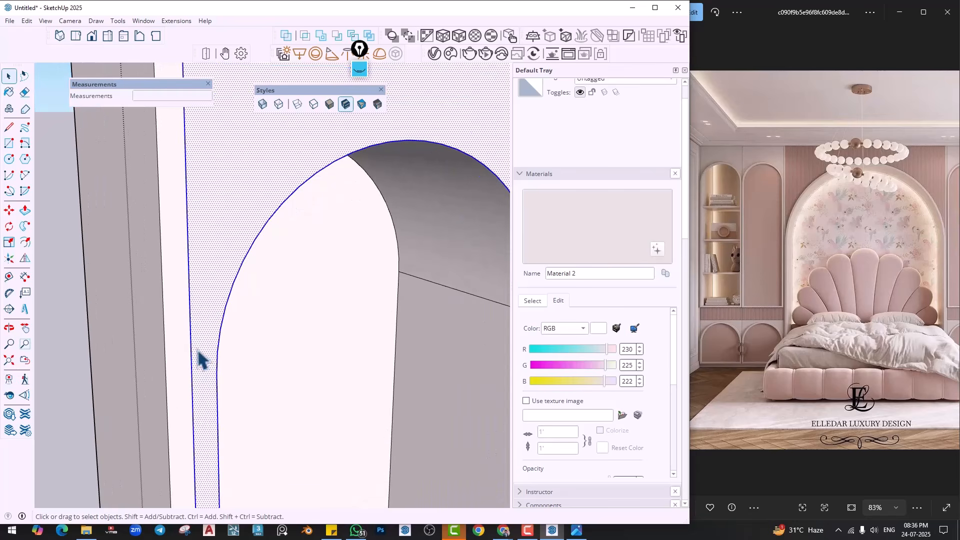
Split the face around the niche with lines about 1" long from both ends of the arch to the outer edges
{"action": "key", "text": "l"}
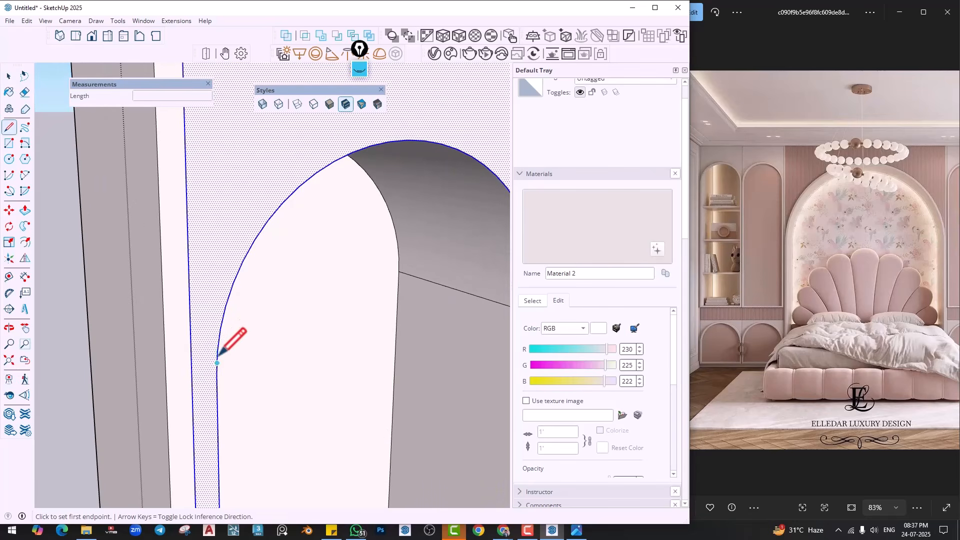
{"action": "left_click", "coordinate": [194, 378]}
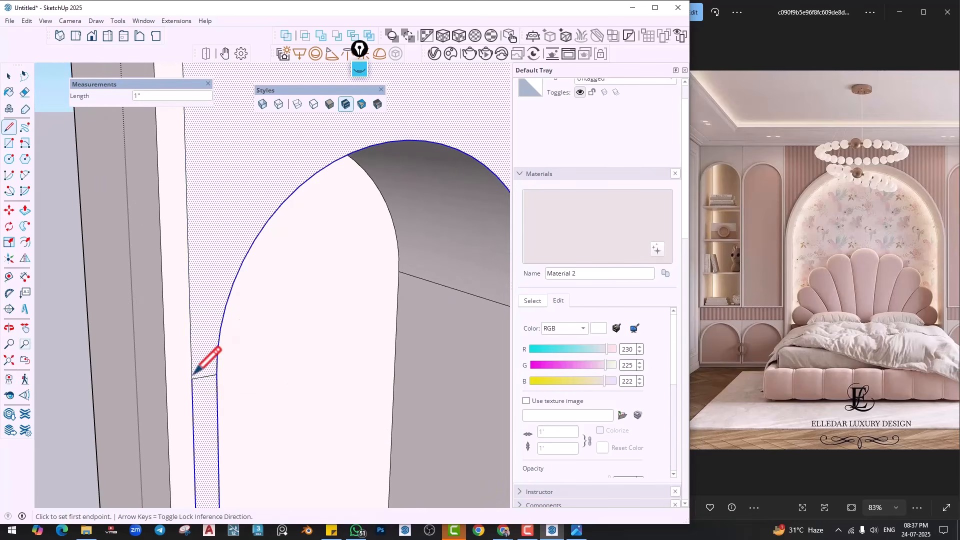
{"action": "scroll", "coordinate": [193, 376], "scroll_direction": "down", "scroll_amount": 2}
{"action": "middle_click_drag", "start_coordinate": [333, 353], "coordinate": [265, 368]}
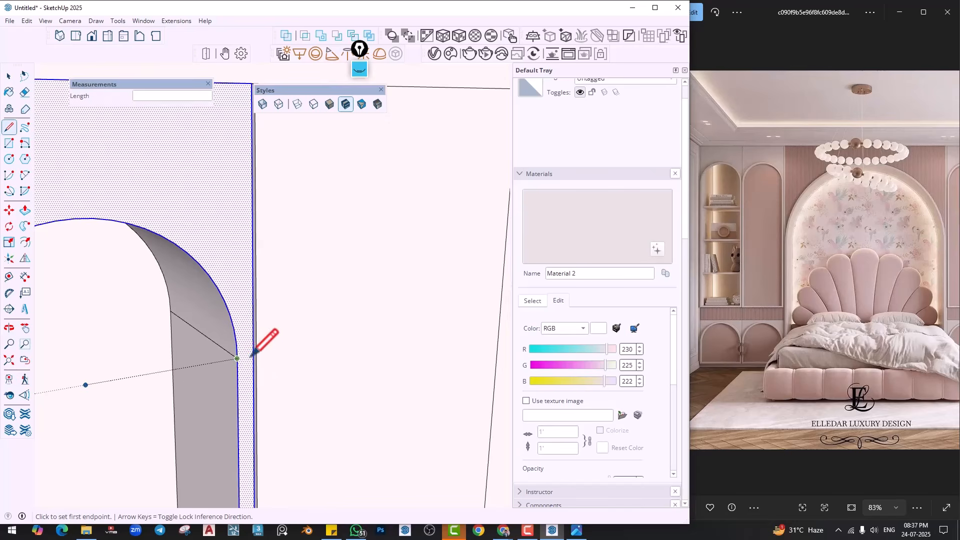
{"action": "middle_click_drag", "start_coordinate": [257, 349], "coordinate": [315, 344]}
{"action": "scroll", "coordinate": [250, 307], "scroll_direction": "down", "scroll_amount": 4}
Push the face above the niche arch back to the rear panel, opening the top of the wardrobe niche
{"action": "key", "text": "space"}
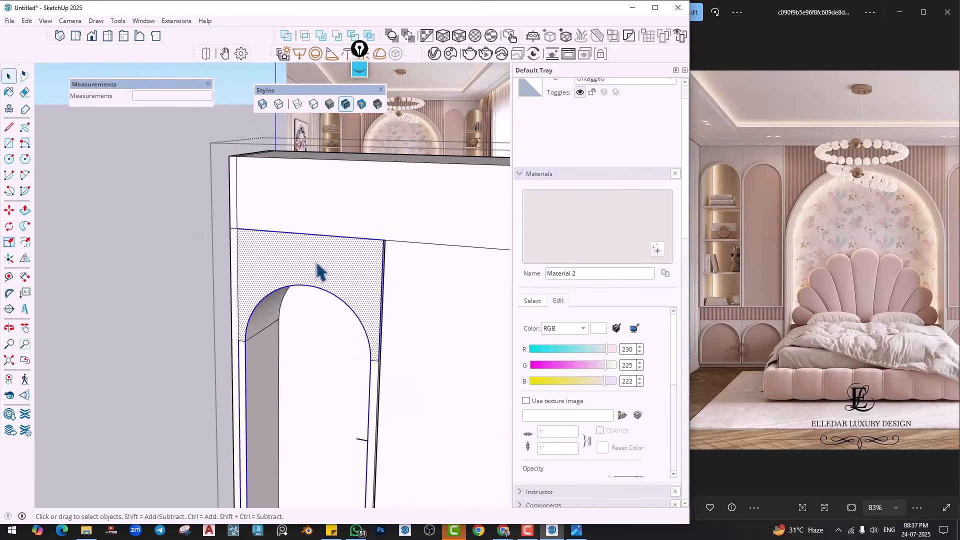
{"action": "left_click", "coordinate": [143, 283]}
{"action": "middle_click_drag", "start_coordinate": [126, 297], "coordinate": [370, 268]}
{"action": "key", "text": "p"}
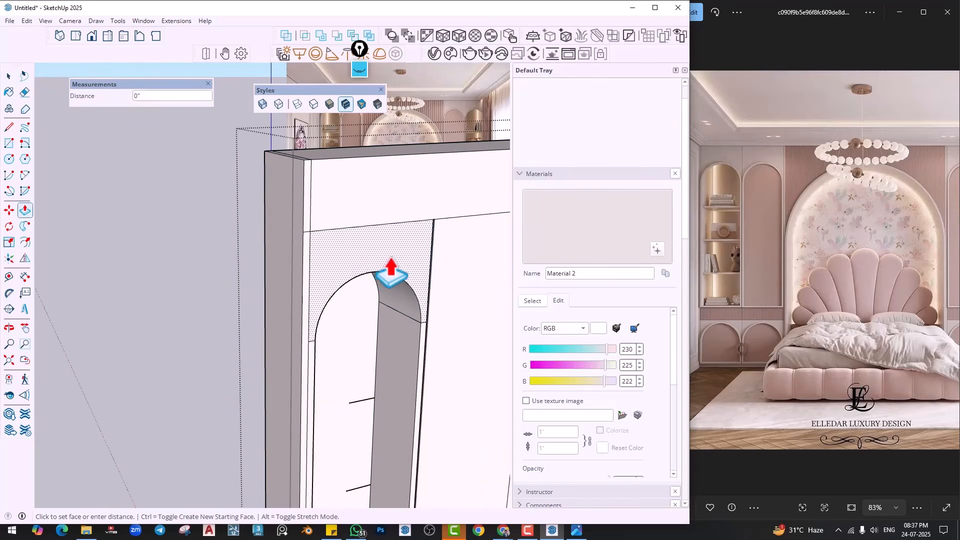
{"action": "left_click", "coordinate": [349, 278]}
{"action": "left_click", "coordinate": [350, 278]}
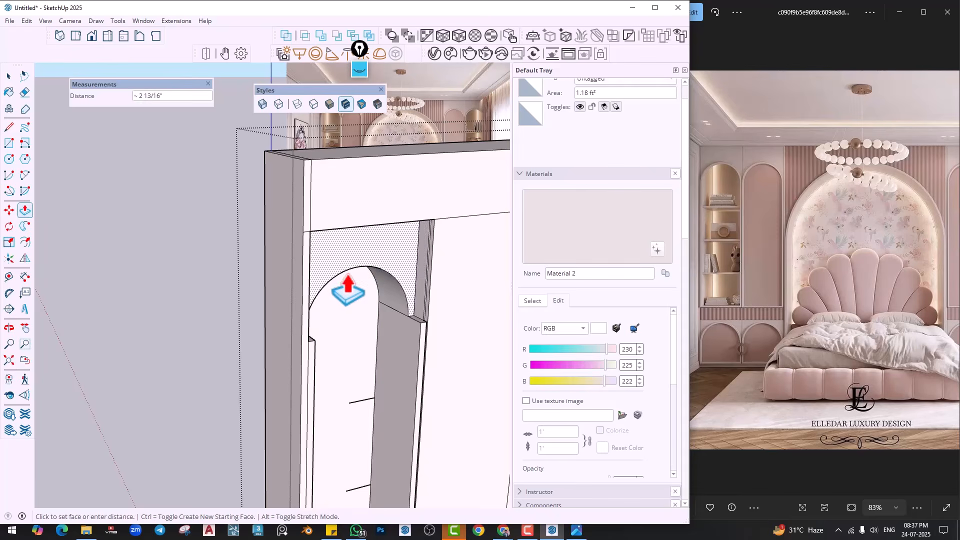
{"action": "key", "text": "space"}
{"action": "left_click", "coordinate": [173, 312]}
{"action": "scroll", "coordinate": [216, 321], "scroll_direction": "down", "scroll_amount": 2}
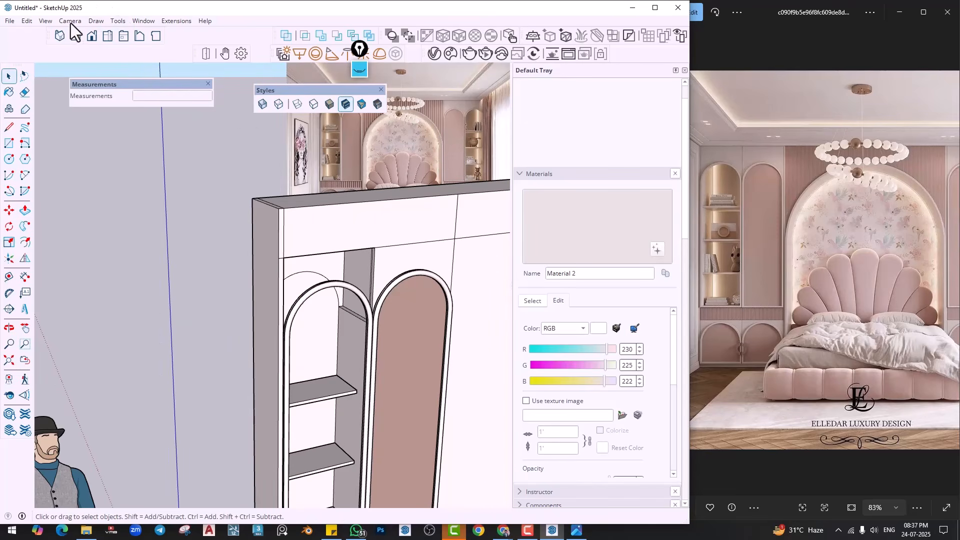
Paste the arch-top face in place over the niche opening and extrude it 1" thick
{"action": "left_click", "coordinate": [27, 21]}
{"action": "left_click", "coordinate": [70, 101]}
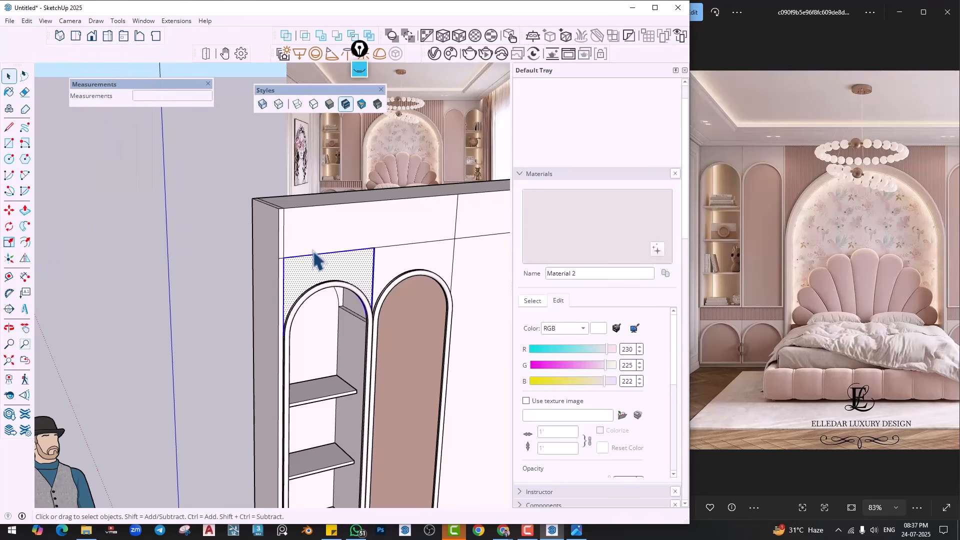
{"action": "middle_click_drag", "start_coordinate": [317, 257], "coordinate": [325, 275]}
{"action": "scroll", "coordinate": [343, 283], "scroll_direction": "up", "scroll_amount": 3}
{"action": "key", "text": "p"}
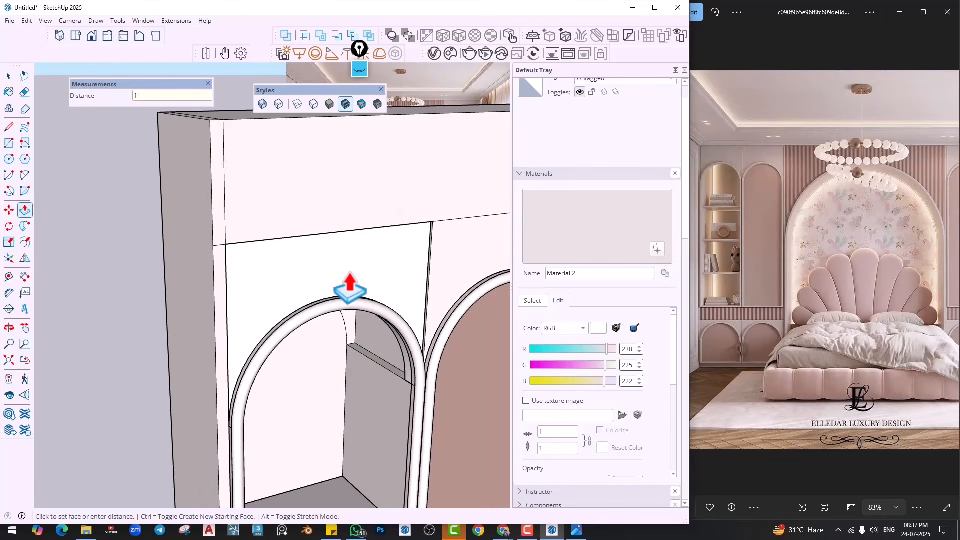
{"action": "key", "text": "space"}
Group the arch-top panel and paint it with Material 2 sampled from the wardrobe header
{"action": "double_click", "coordinate": [360, 279]}
{"action": "right_click", "coordinate": [358, 279]}
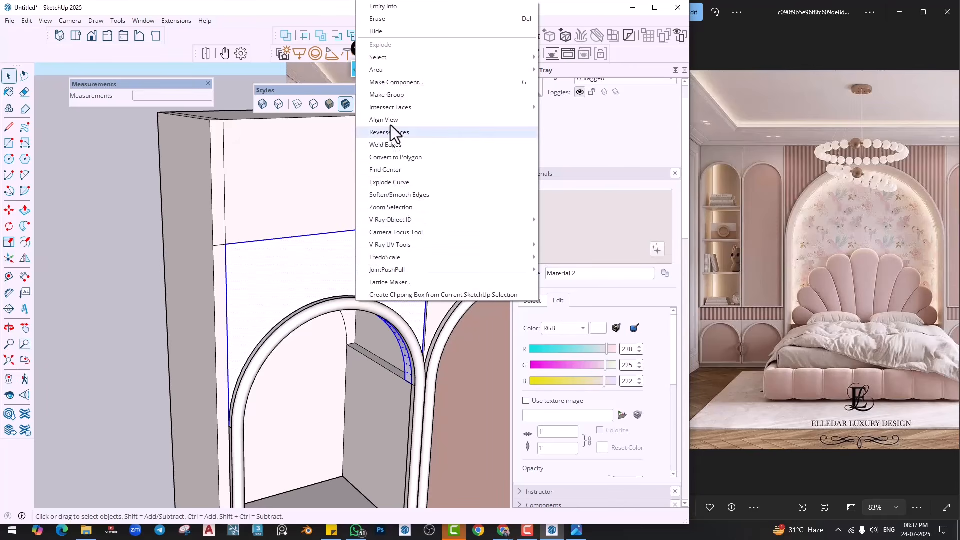
{"action": "left_click", "coordinate": [395, 95]}
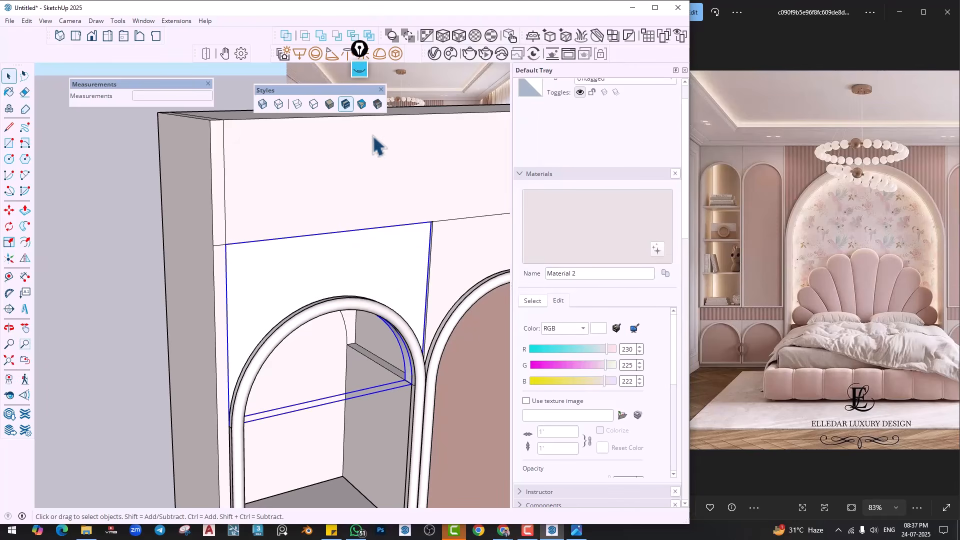
{"action": "left_click", "coordinate": [10, 94]}
{"action": "left_click", "coordinate": [325, 194], "text": "alt"}
{"action": "left_click", "coordinate": [329, 258]}
{"action": "key", "text": "space"}
{"action": "scroll", "coordinate": [320, 273], "scroll_direction": "down", "scroll_amount": 2}
{"action": "left_click", "coordinate": [152, 289]}
Try to change the height of the ledge on the niche's right inner side with Push/Pull
{"action": "middle_click_drag", "start_coordinate": [330, 274], "coordinate": [328, 250]}
{"action": "scroll", "coordinate": [380, 350], "scroll_direction": "up", "scroll_amount": 2}
{"action": "scroll", "coordinate": [373, 348], "scroll_direction": "up", "scroll_amount": 3}
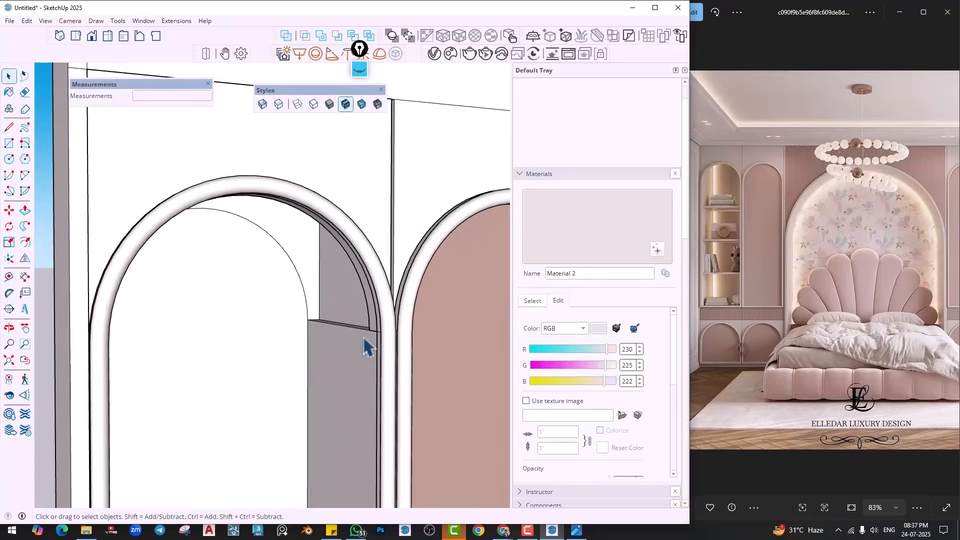
{"action": "scroll", "coordinate": [346, 340], "scroll_direction": "up", "scroll_amount": 1}
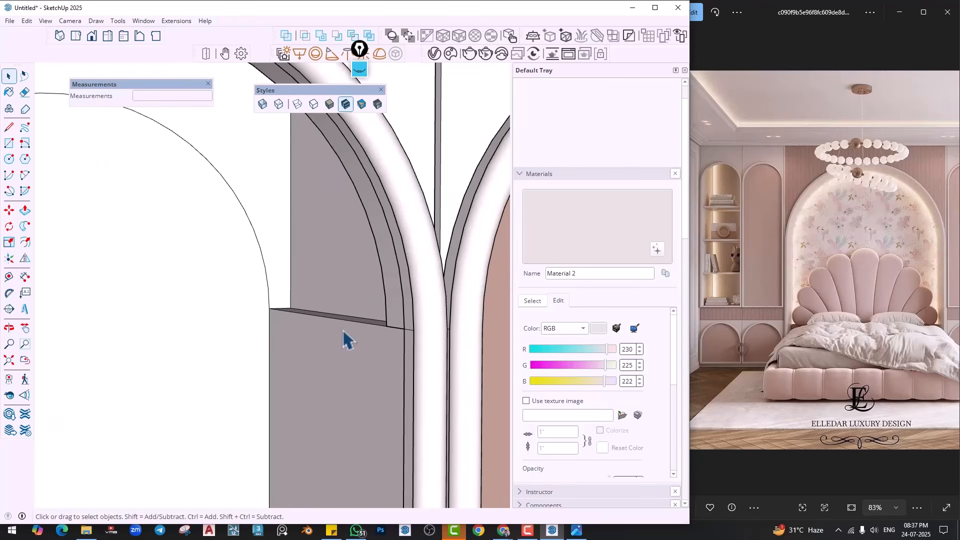
{"action": "scroll", "coordinate": [344, 338], "scroll_direction": "up", "scroll_amount": 2}
{"action": "key", "text": "p"}
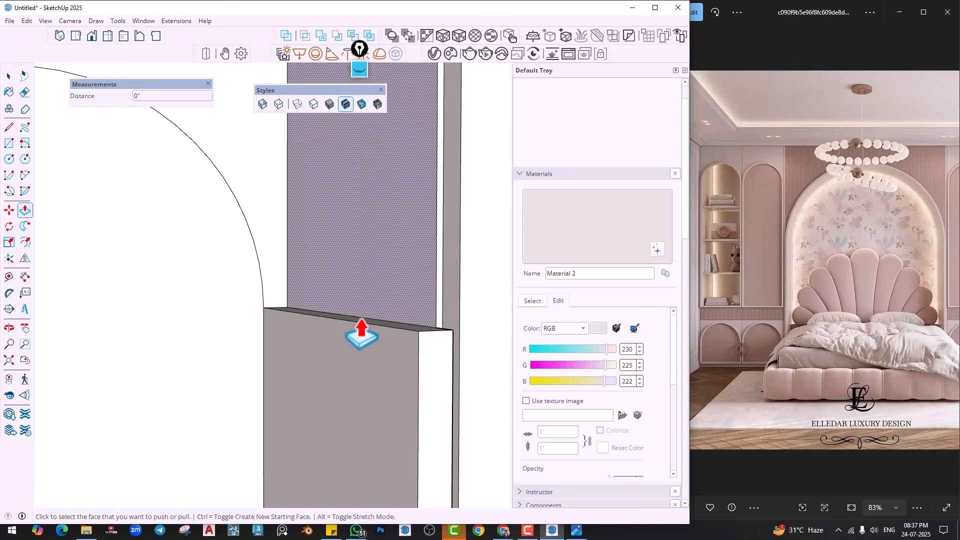
{"action": "left_click", "coordinate": [362, 334]}
{"action": "scroll", "coordinate": [353, 237], "scroll_direction": "down", "scroll_amount": 5}
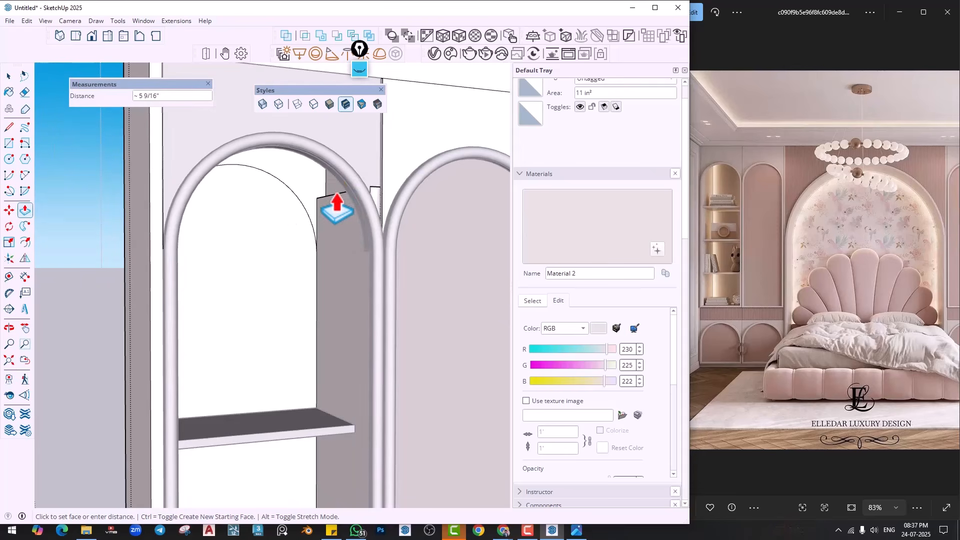
{"action": "left_click", "coordinate": [335, 245]}
{"action": "middle_click_drag", "start_coordinate": [337, 250], "coordinate": [345, 299]}
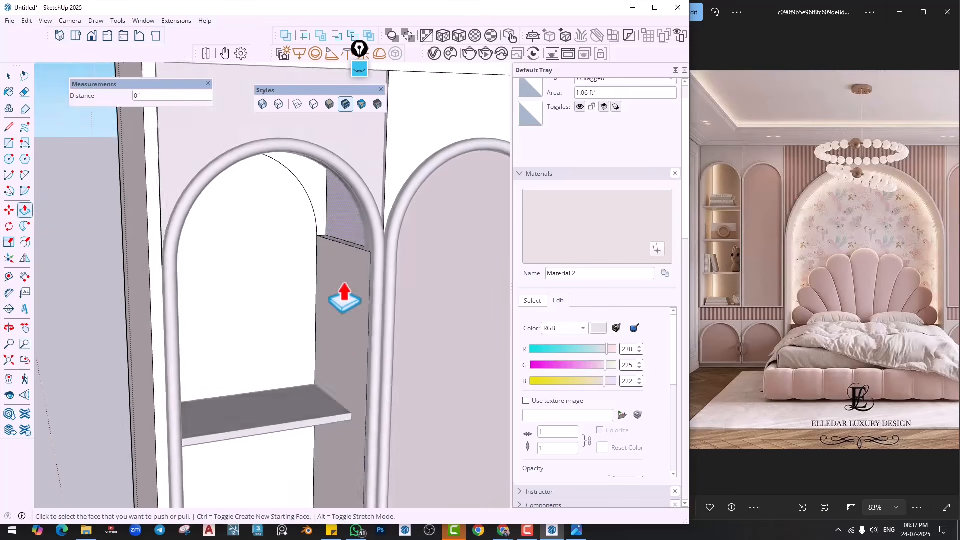
{"action": "scroll", "coordinate": [345, 299], "scroll_direction": "up", "scroll_amount": 3}
{"action": "left_click", "coordinate": [339, 253]}
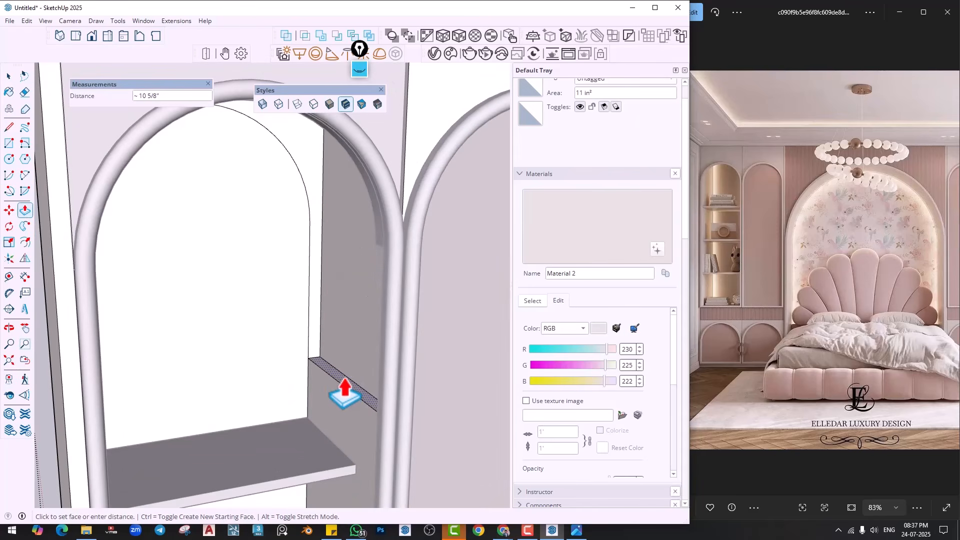
{"action": "scroll", "coordinate": [346, 395], "scroll_direction": "down", "scroll_amount": 2}
{"action": "left_click", "coordinate": [347, 396]}
{"action": "key", "text": "space"}
{"action": "left_click", "coordinate": [345, 393]}
Draw a line across the ledge on the niche's left inner side, separating its front part behind the arch-top panel
{"action": "middle_click_drag", "start_coordinate": [345, 390], "coordinate": [238, 302]}
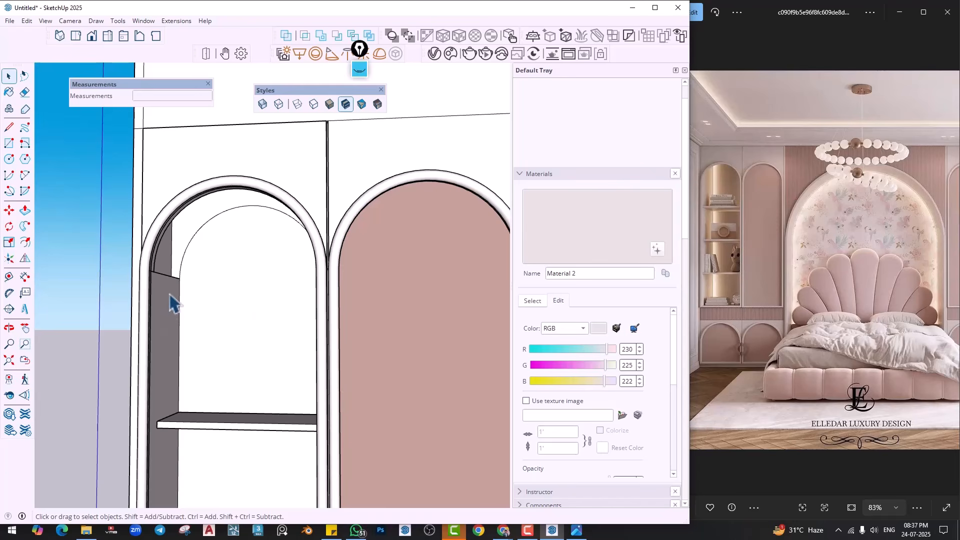
{"action": "scroll", "coordinate": [173, 293], "scroll_direction": "up", "scroll_amount": 3}
{"action": "middle_click_drag", "start_coordinate": [173, 291], "coordinate": [110, 268]}
{"action": "scroll", "coordinate": [174, 266], "scroll_direction": "up", "scroll_amount": 3}
{"action": "middle_click_drag", "start_coordinate": [174, 266], "coordinate": [201, 315]}
{"action": "scroll", "coordinate": [170, 276], "scroll_direction": "up", "scroll_amount": 2}
{"action": "scroll", "coordinate": [196, 315], "scroll_direction": "down", "scroll_amount": 3}
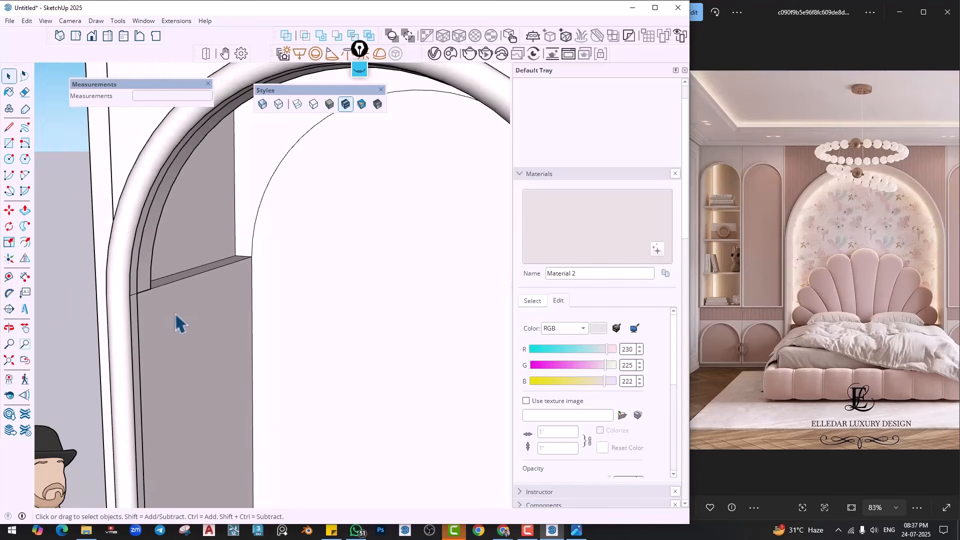
{"action": "scroll", "coordinate": [175, 312], "scroll_direction": "up", "scroll_amount": 3}
{"action": "mouse_move", "coordinate": [182, 305]}
{"action": "middle_mouse_down"}
{"action": "mouse_move", "coordinate": [160, 278]}
{"action": "mouse_move", "coordinate": [212, 358]}
{"action": "middle_mouse_up"}
{"action": "key", "text": "l"}
{"action": "left_click", "coordinate": [100, 270]}
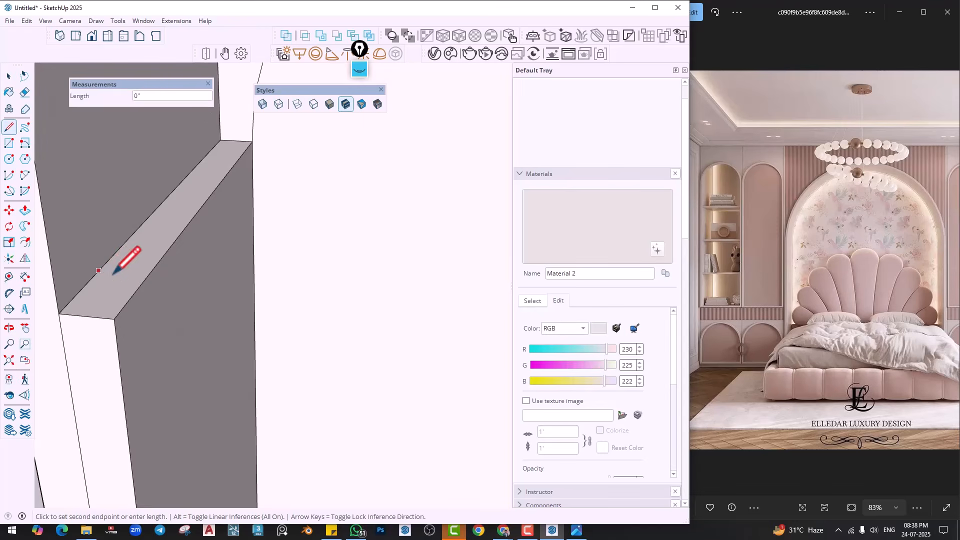
{"action": "left_click", "coordinate": [148, 274]}
Extend the split line across to the niche's right ledge and erase the connecting line spanning the opening
{"action": "middle_click_drag", "start_coordinate": [250, 295], "coordinate": [249, 369]}
{"action": "scroll", "coordinate": [234, 382], "scroll_direction": "down", "scroll_amount": 2}
{"action": "middle_click_drag", "start_coordinate": [81, 392], "coordinate": [61, 402]}
{"action": "left_click", "coordinate": [44, 420]}
{"action": "left_click", "coordinate": [236, 388]}
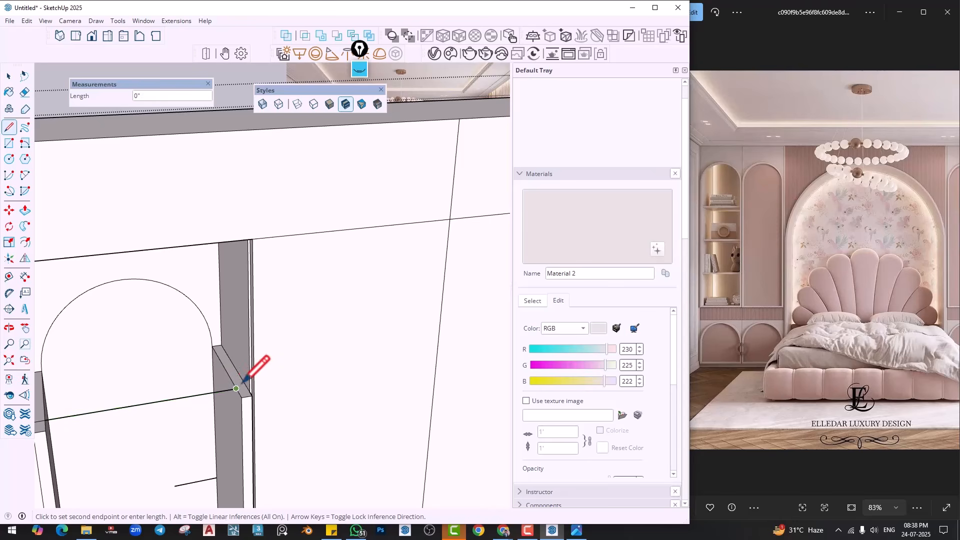
{"action": "key", "text": "e"}
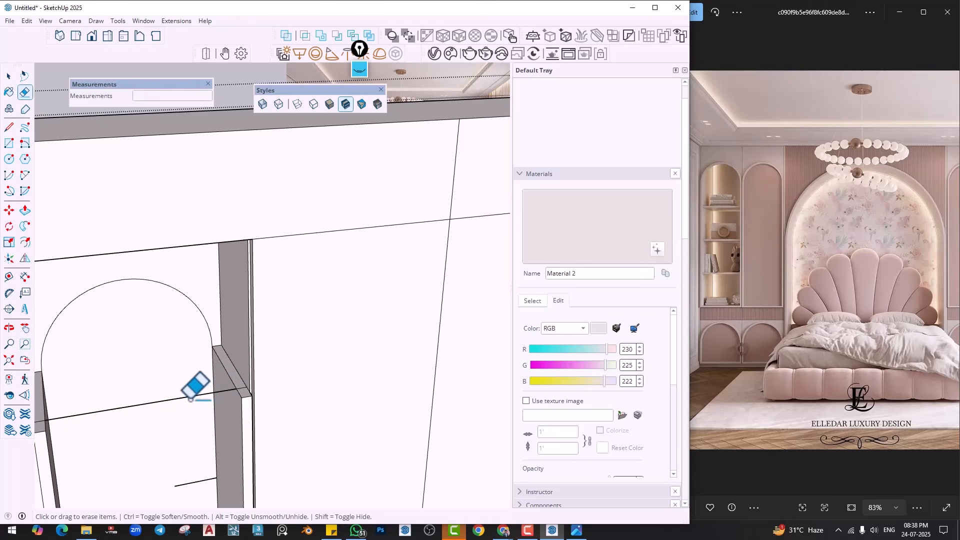
{"action": "left_click", "coordinate": [189, 397]}
Pull the rear parts of both niche ledges up to the underside of the wardrobe header
{"action": "key", "text": "p"}
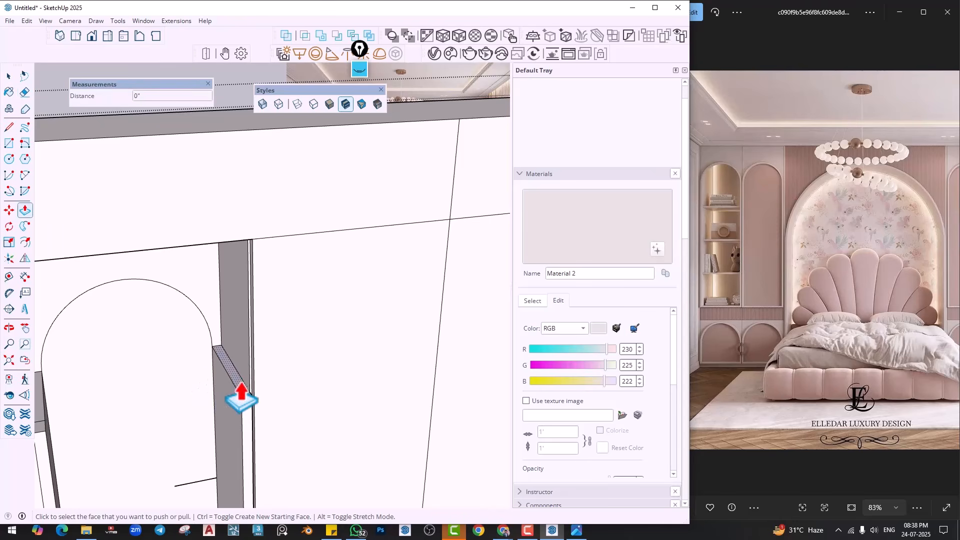
{"action": "left_click", "coordinate": [243, 393]}
{"action": "mouse_move", "coordinate": [238, 353]}
{"action": "middle_mouse_down"}
{"action": "mouse_move", "coordinate": [240, 250]}
{"action": "mouse_move", "coordinate": [215, 240]}
{"action": "mouse_move", "coordinate": [111, 332]}
{"action": "mouse_move", "coordinate": [148, 388]}
{"action": "middle_mouse_up"}
{"action": "left_click", "coordinate": [148, 387]}
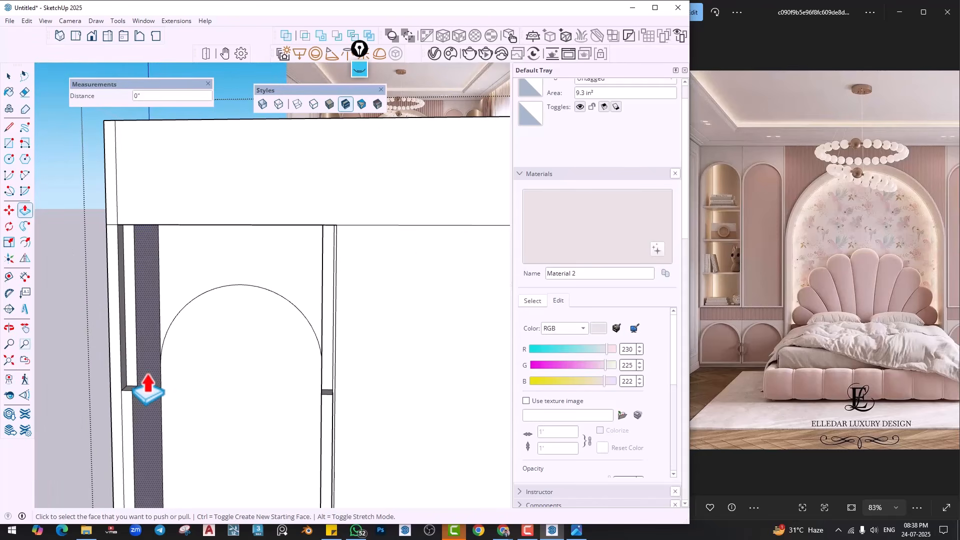
Erase the leftover arch outline on the niche's rear panel and close the wardrobe body
{"action": "key", "text": "e"}
{"action": "left_click_drag", "start_coordinate": [204, 282], "coordinate": [216, 352]}
{"action": "scroll", "coordinate": [222, 365], "scroll_direction": "down", "scroll_amount": 3}
{"action": "scroll", "coordinate": [221, 365], "scroll_direction": "down", "scroll_amount": 2}
{"action": "key", "text": "space"}
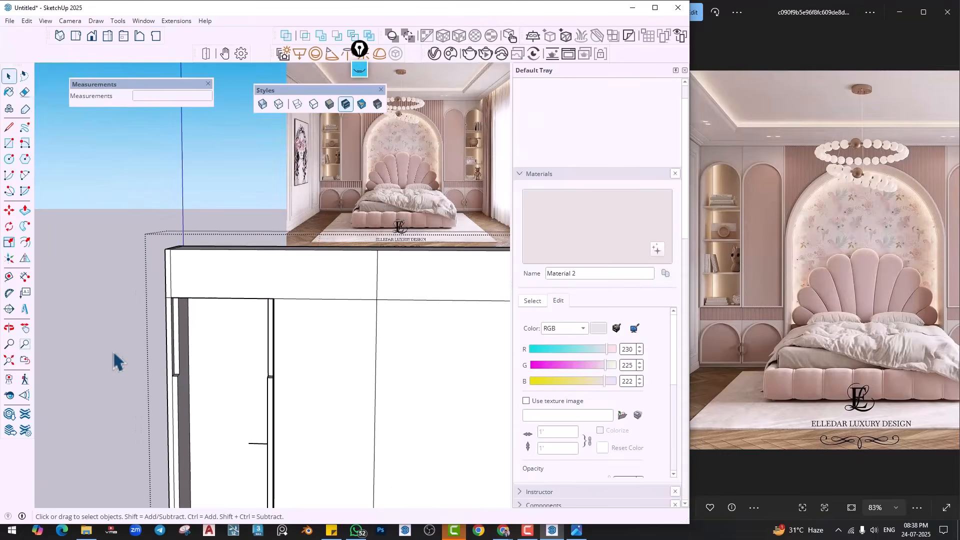
{"action": "left_click", "coordinate": [113, 353]}
Pull the recessed front face above the left ledge forward about 11/16" towards the arch-top panel
{"action": "scroll", "coordinate": [236, 391], "scroll_direction": "up", "scroll_amount": 3}
{"action": "scroll", "coordinate": [143, 366], "scroll_direction": "up", "scroll_amount": 5}
{"action": "scroll", "coordinate": [145, 368], "scroll_direction": "up", "scroll_amount": 6}
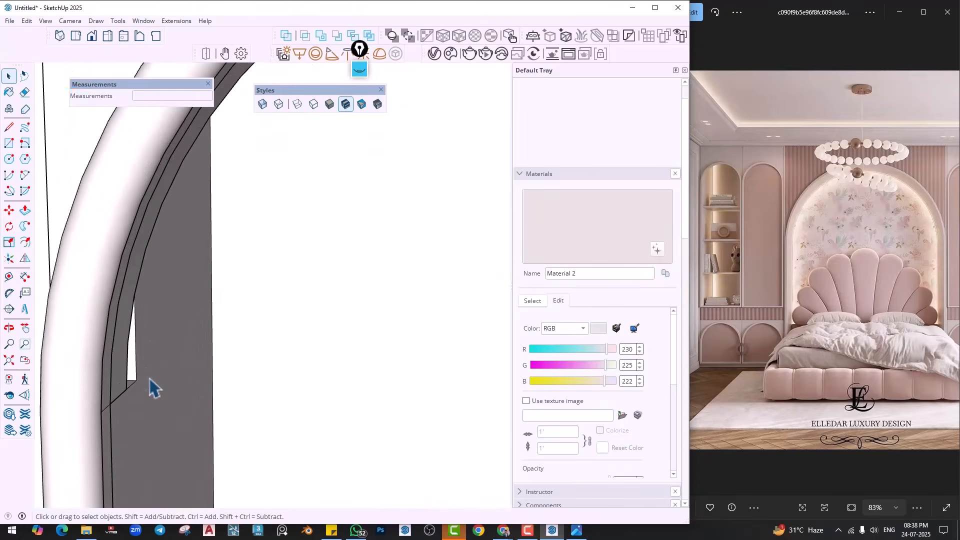
{"action": "key", "text": "p"}
{"action": "left_click", "coordinate": [118, 362]}
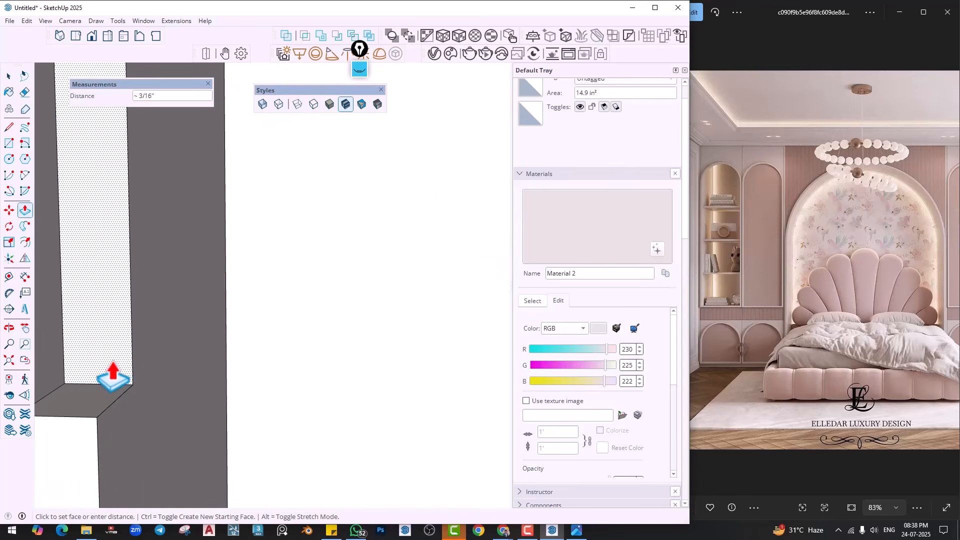
{"action": "left_click", "coordinate": [120, 396]}
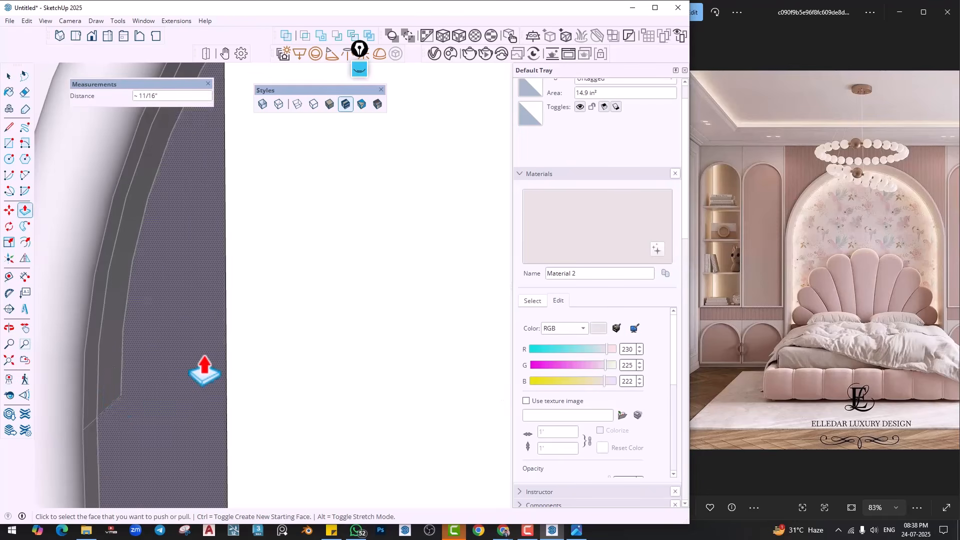
Pull the narrow recessed face beside the niche's right ledge forward towards the arch-top panel and close the wardrobe body
{"action": "scroll", "coordinate": [345, 358], "scroll_direction": "down", "scroll_amount": 4}
{"action": "middle_click_drag", "start_coordinate": [359, 359], "coordinate": [112, 344]}
{"action": "scroll", "coordinate": [270, 346], "scroll_direction": "up", "scroll_amount": 4}
{"action": "scroll", "coordinate": [257, 360], "scroll_direction": "up", "scroll_amount": 1}
{"action": "left_click", "coordinate": [308, 344]}
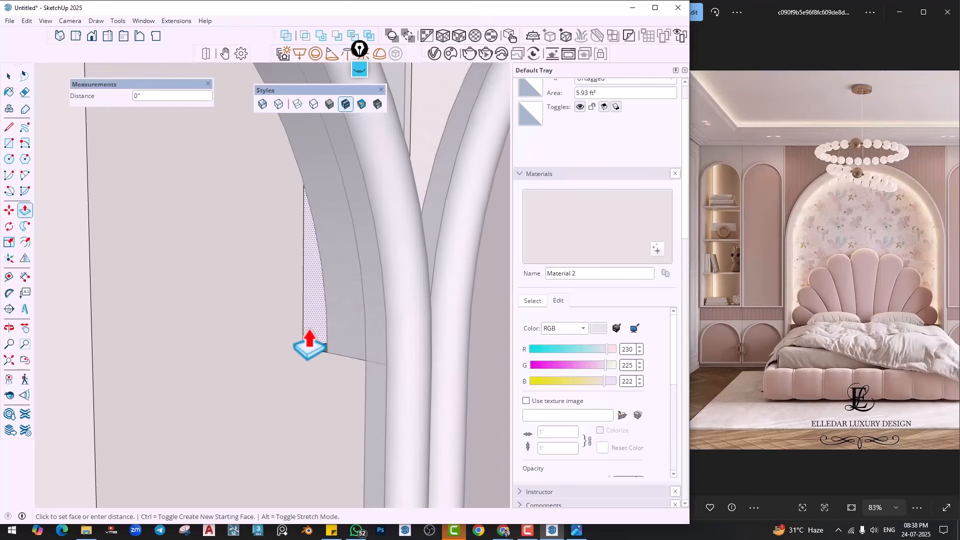
{"action": "left_click", "coordinate": [328, 369]}
{"action": "key", "text": "space"}
{"action": "scroll", "coordinate": [325, 400], "scroll_direction": "down", "scroll_amount": 3}
{"action": "key", "text": "Escape"}
{"action": "scroll", "coordinate": [324, 399], "scroll_direction": "down", "scroll_amount": 3}
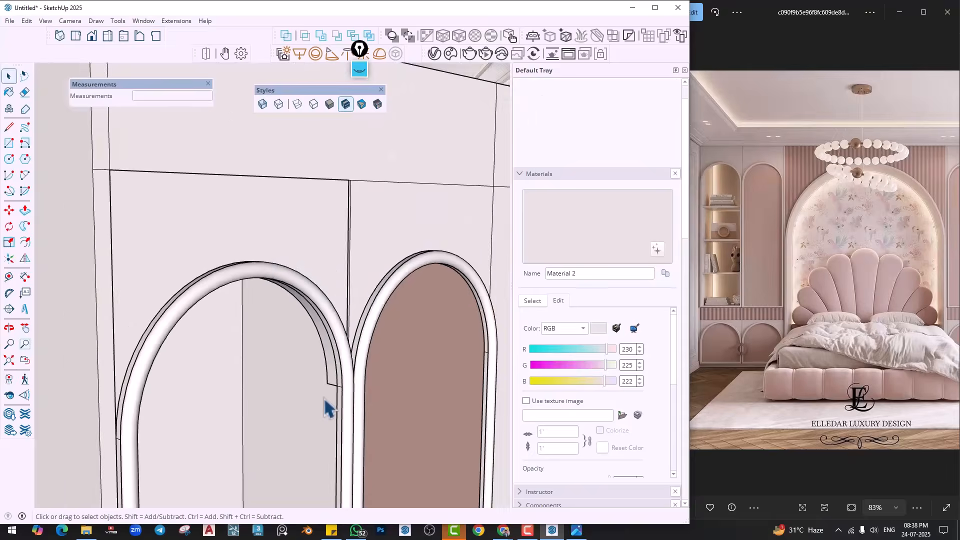
{"action": "key", "text": "Escape"}
Examine the finished wardrobe niche, the doors and the plain wall beside them against the reference image
{"action": "middle_click_drag", "start_coordinate": [324, 398], "coordinate": [150, 406]}
{"action": "middle_click_drag", "start_coordinate": [293, 410], "coordinate": [292, 150], "text": "shift"}
{"action": "scroll", "coordinate": [290, 159], "scroll_direction": "down", "scroll_amount": 2}
{"action": "scroll", "coordinate": [265, 270], "scroll_direction": "down", "scroll_amount": 3}
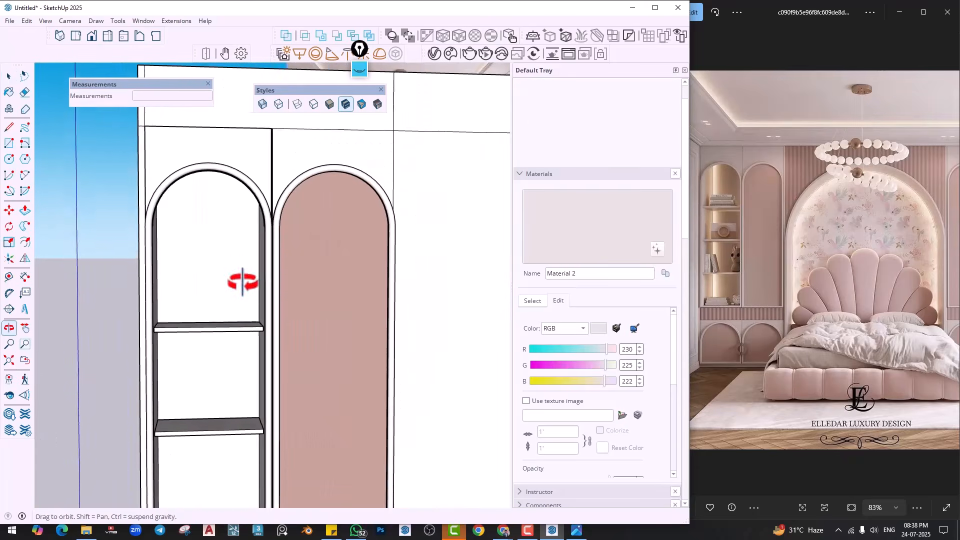
{"action": "middle_click_drag", "start_coordinate": [242, 275], "coordinate": [335, 325]}
{"action": "scroll", "coordinate": [290, 320], "scroll_direction": "down", "scroll_amount": 2}
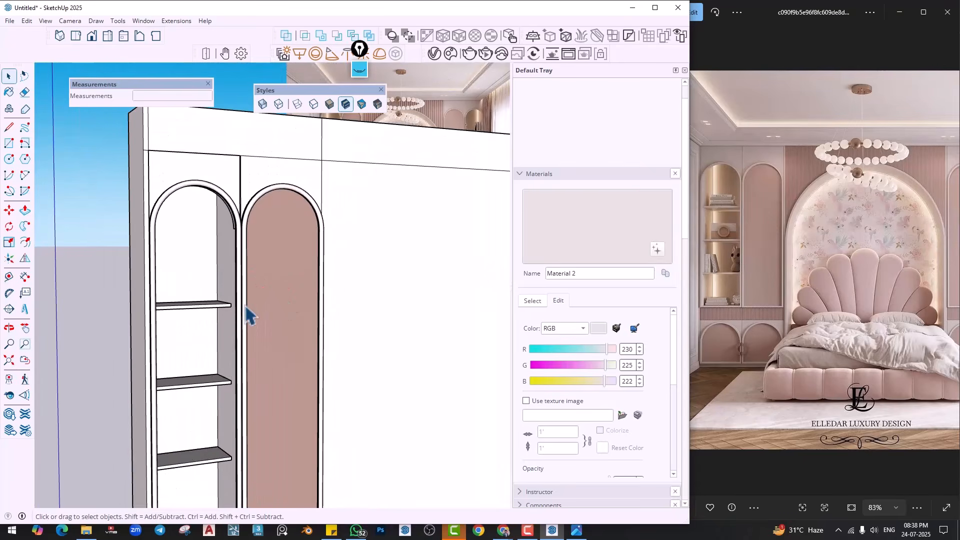
{"action": "scroll", "coordinate": [250, 273], "scroll_direction": "down", "scroll_amount": 5}
{"action": "mouse_move", "coordinate": [229, 323]}
{"action": "middle_mouse_down", "text": "shift"}
{"action": "mouse_move", "coordinate": [251, 272]}
{"action": "mouse_move", "coordinate": [297, 296]}
{"action": "mouse_move", "coordinate": [242, 321]}
{"action": "middle_mouse_up", "text": "shift"}
{"action": "scroll", "coordinate": [800, 300], "scroll_direction": "down", "scroll_amount": 3}
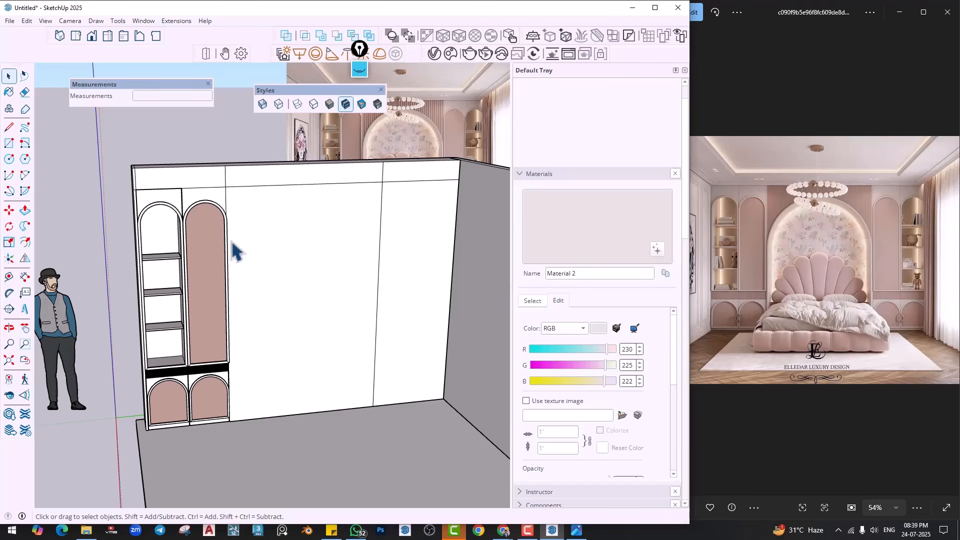
{"action": "scroll", "coordinate": [235, 250], "scroll_direction": "down", "scroll_amount": 2}
{"action": "middle_click_drag", "start_coordinate": [257, 272], "coordinate": [284, 279]}
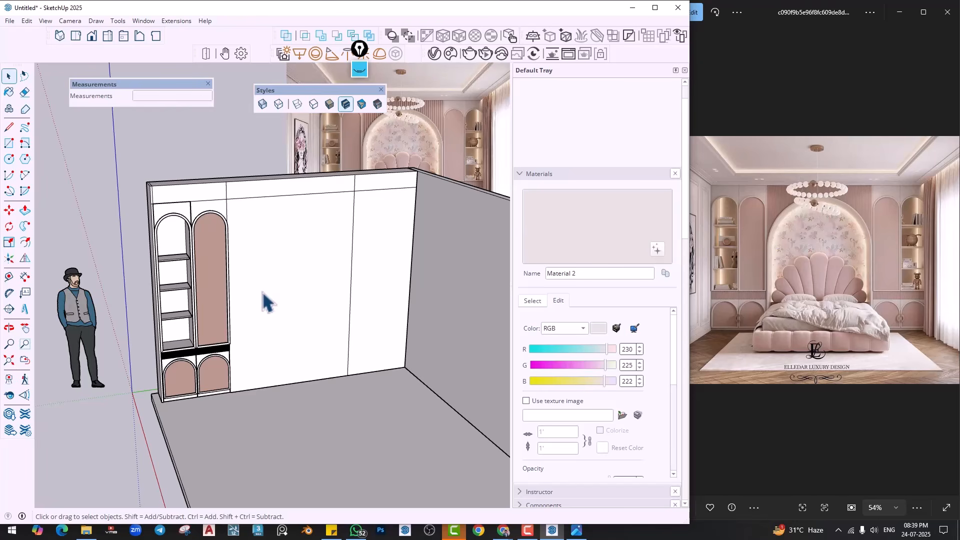
{"action": "middle_click", "coordinate": [284, 289]}
{"action": "scroll", "coordinate": [189, 220], "scroll_direction": "up", "scroll_amount": 4}
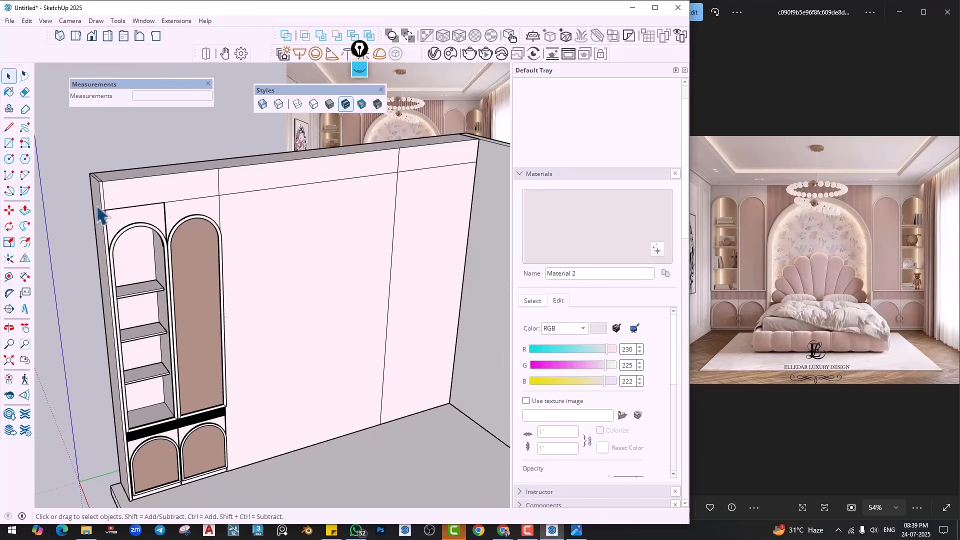
{"action": "scroll", "coordinate": [100, 210], "scroll_direction": "up", "scroll_amount": 4}
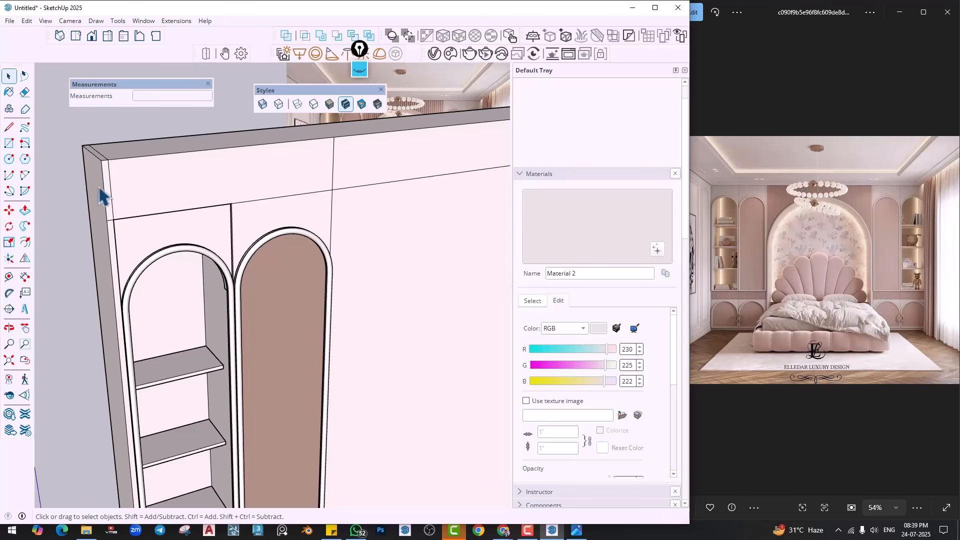
Split the wall body with a vertical line down its middle and erase the panel lines on the right half
{"action": "scroll", "coordinate": [217, 257], "scroll_direction": "down", "scroll_amount": 10}
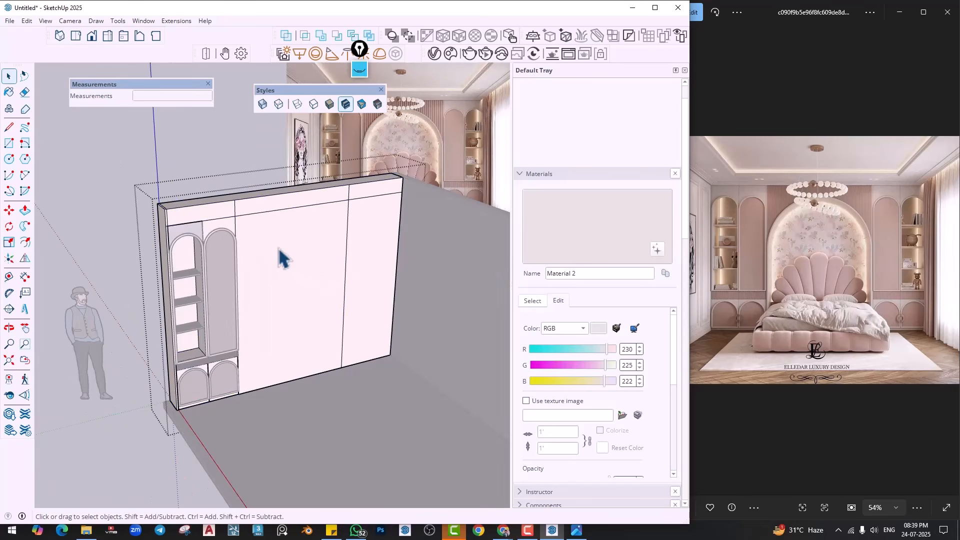
{"action": "key", "text": "l"}
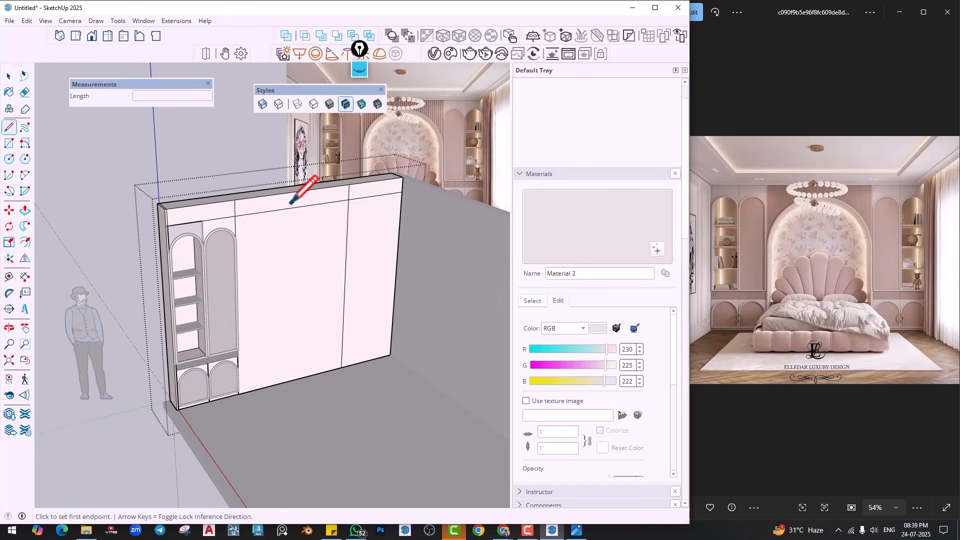
{"action": "scroll", "coordinate": [290, 204], "scroll_direction": "up", "scroll_amount": 2}
{"action": "left_click", "coordinate": [295, 186]}
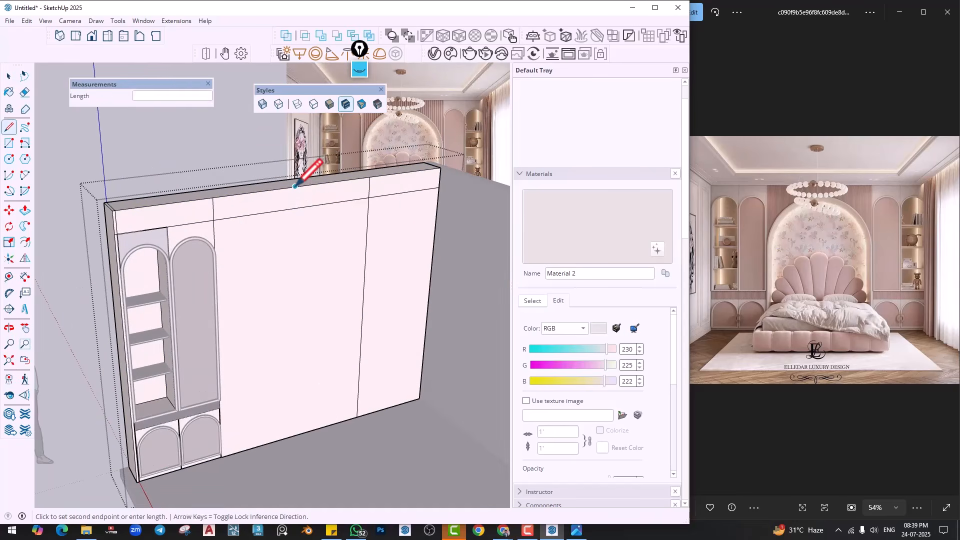
{"action": "left_click", "coordinate": [292, 437]}
{"action": "middle_click_drag", "start_coordinate": [310, 388], "coordinate": [354, 333]}
{"action": "key", "text": "e"}
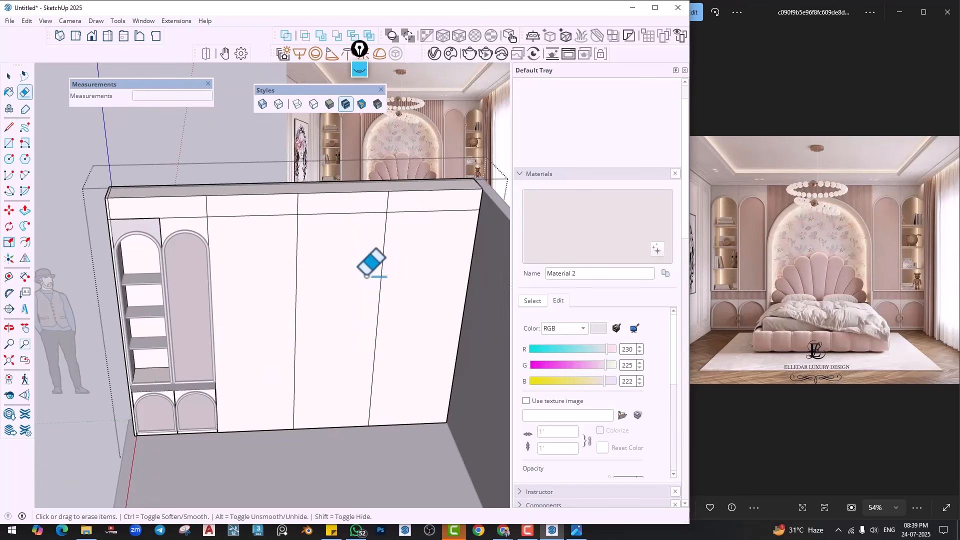
{"action": "mouse_move", "coordinate": [352, 242]}
{"action": "left_mouse_down"}
{"action": "mouse_move", "coordinate": [399, 208]}
{"action": "mouse_move", "coordinate": [353, 265]}
{"action": "left_mouse_up"}
{"action": "middle_click_drag", "start_coordinate": [377, 287], "coordinate": [400, 290]}
Push the right half of the wall back through its full thickness to remove it and close the wall body
{"action": "key", "text": "p"}
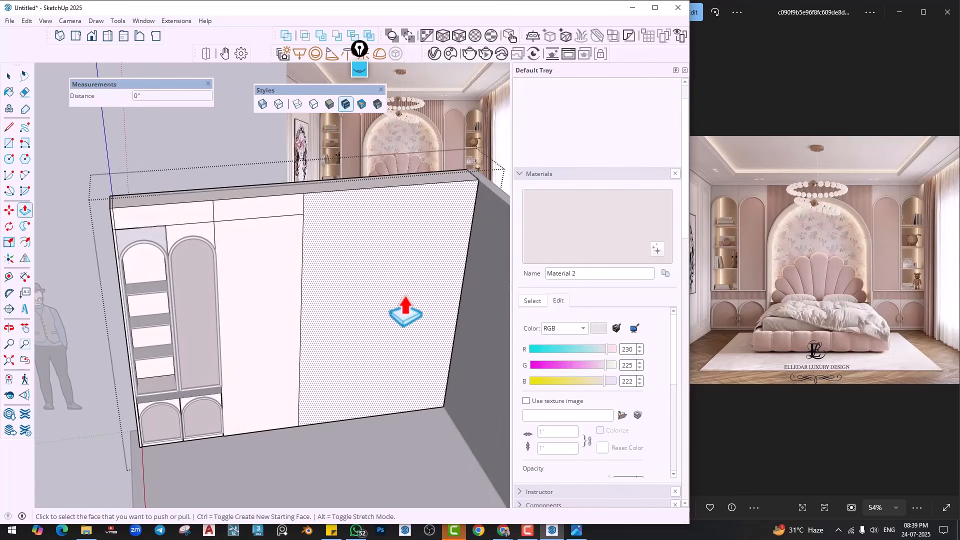
{"action": "left_click", "coordinate": [398, 313]}
{"action": "left_click", "coordinate": [342, 310]}
{"action": "key", "text": "e"}
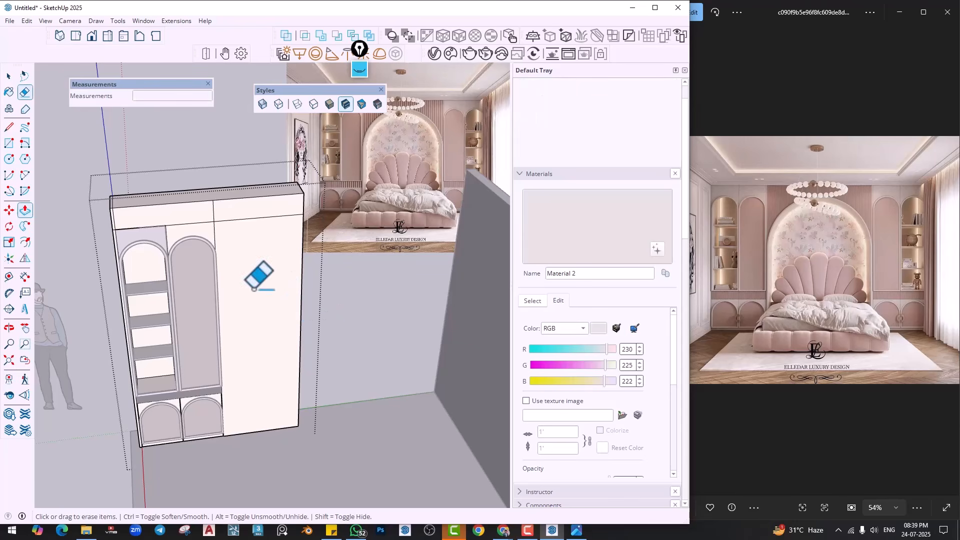
{"action": "middle_click_drag", "start_coordinate": [270, 285], "coordinate": [275, 310]}
{"action": "scroll", "coordinate": [275, 311], "scroll_direction": "down", "scroll_amount": 2}
{"action": "key", "text": "space"}
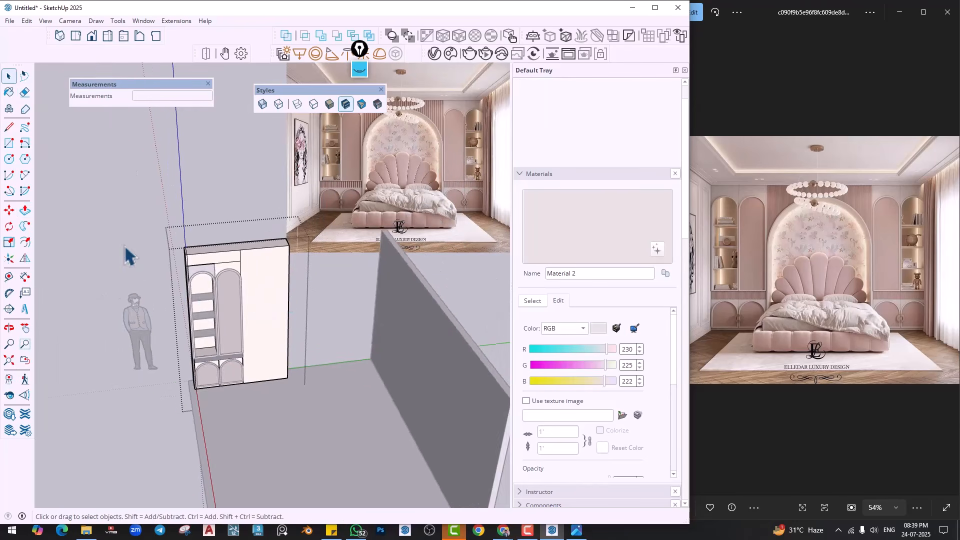
{"action": "left_click", "coordinate": [125, 247]}
Try to mirror a copy of the remaining half wall alone across its cut edge
{"action": "left_click", "coordinate": [267, 314]}
{"action": "middle_click_drag", "start_coordinate": [165, 372], "coordinate": [158, 400]}
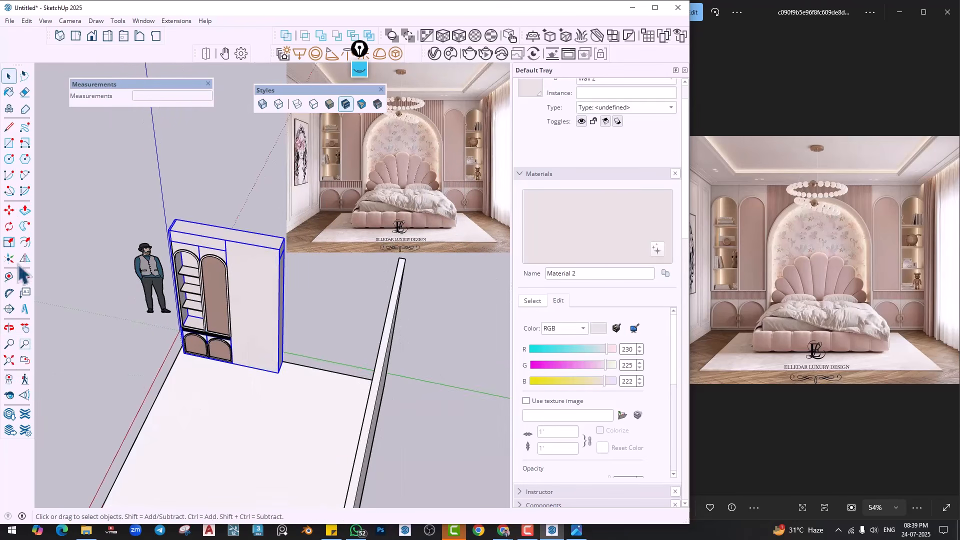
{"action": "left_click", "coordinate": [25, 258]}
{"action": "left_click_drag", "start_coordinate": [202, 250], "coordinate": [285, 246]}
{"action": "key", "text": "space"}
{"action": "middle_click_drag", "start_coordinate": [221, 180], "coordinate": [344, 308]}
{"action": "scroll", "coordinate": [310, 235], "scroll_direction": "up", "scroll_amount": 5}
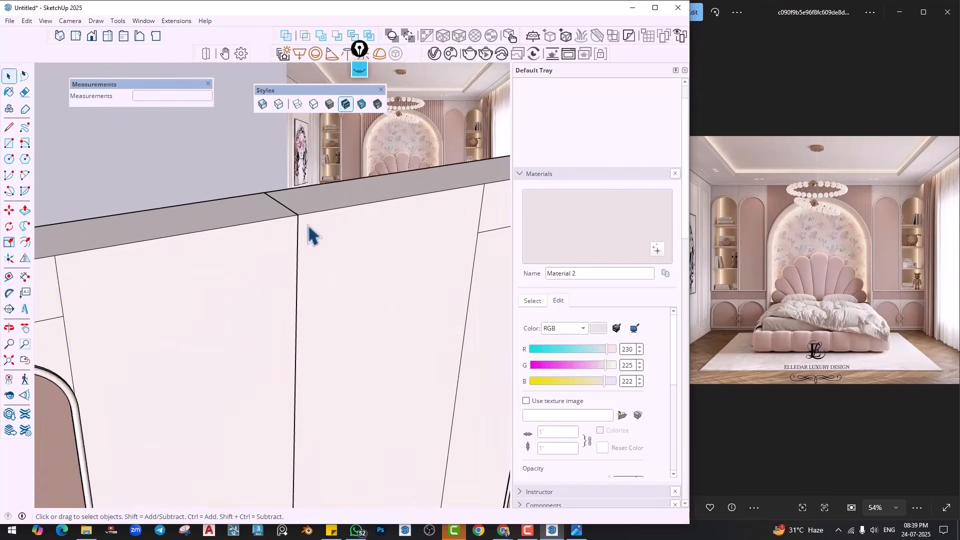
{"action": "scroll", "coordinate": [337, 274], "scroll_direction": "down", "scroll_amount": 4}
{"action": "scroll", "coordinate": [343, 314], "scroll_direction": "up", "scroll_amount": 3}
{"action": "scroll", "coordinate": [259, 365], "scroll_direction": "down", "scroll_amount": 3}
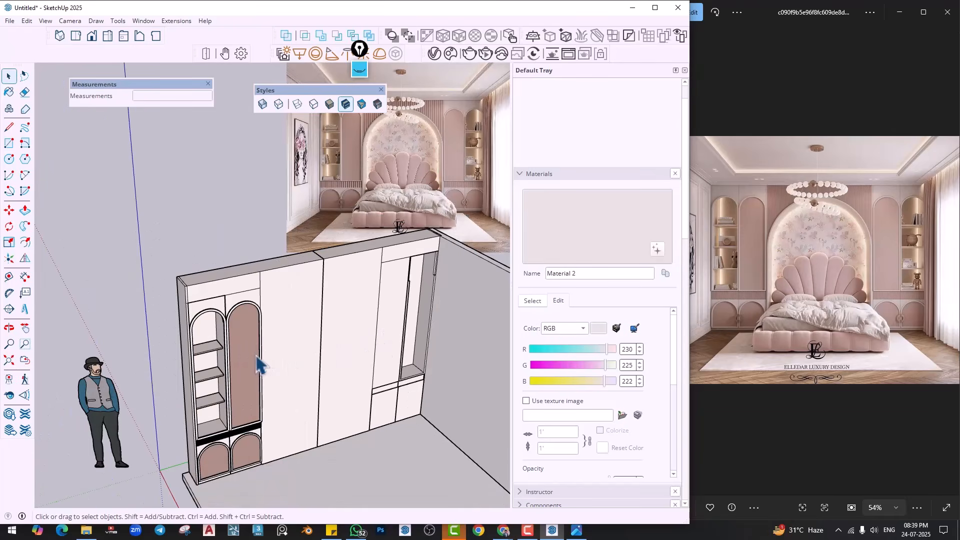
{"action": "middle_click_drag", "start_coordinate": [318, 335], "coordinate": [193, 338]}
{"action": "key", "text": "ctrl+z"}
Mirror a copy of the half wall with its shelves, arch frames and doors across the cut edge, offsetting the plane 3' 1 1/2"
{"action": "middle_click_drag", "start_coordinate": [283, 337], "coordinate": [192, 310]}
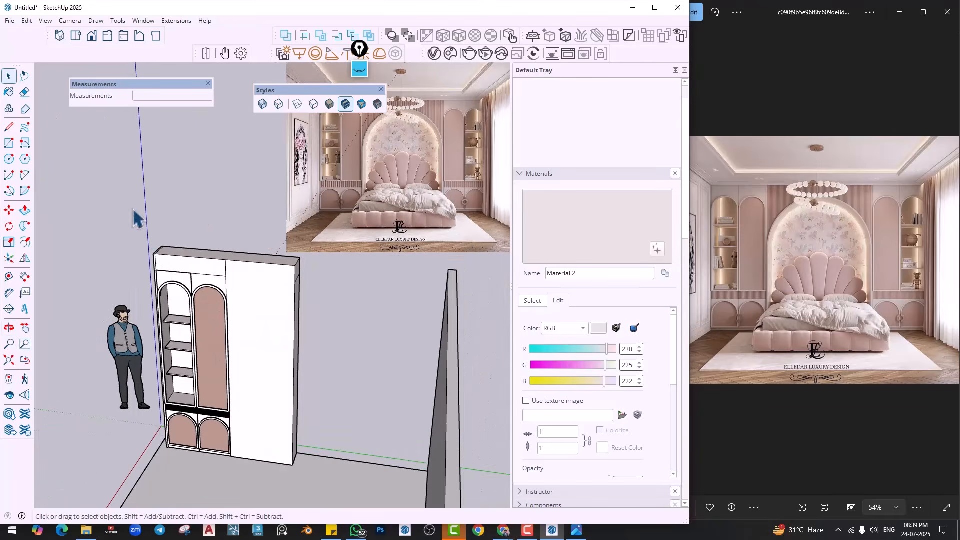
{"action": "left_click_drag", "start_coordinate": [131, 208], "coordinate": [320, 520]}
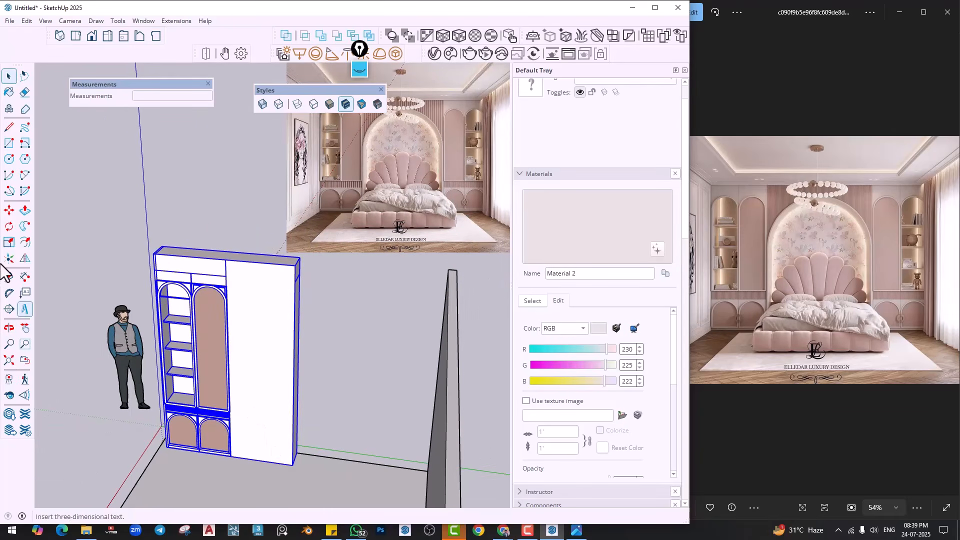
{"action": "left_click", "coordinate": [25, 258]}
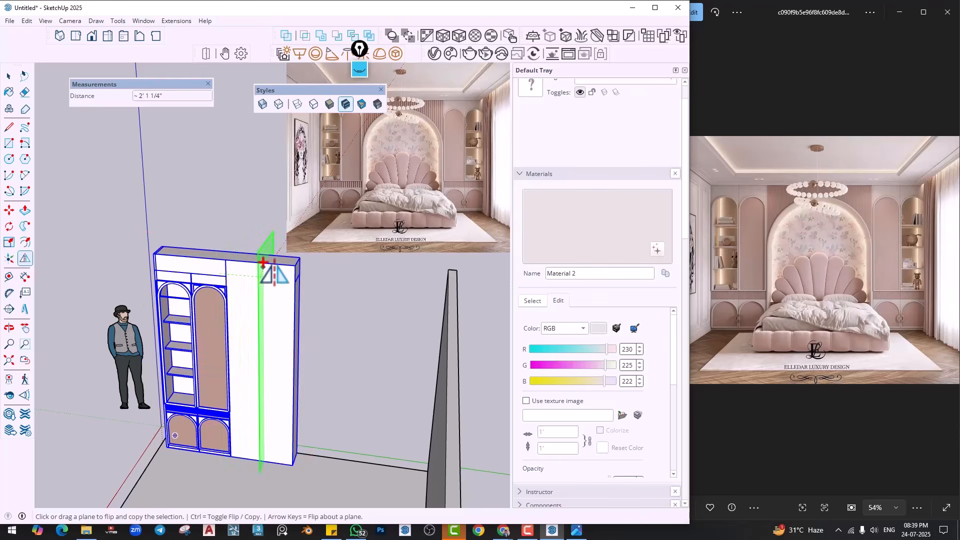
{"action": "left_click", "coordinate": [295, 270]}
{"action": "middle_click_drag", "start_coordinate": [240, 336], "coordinate": [356, 344]}
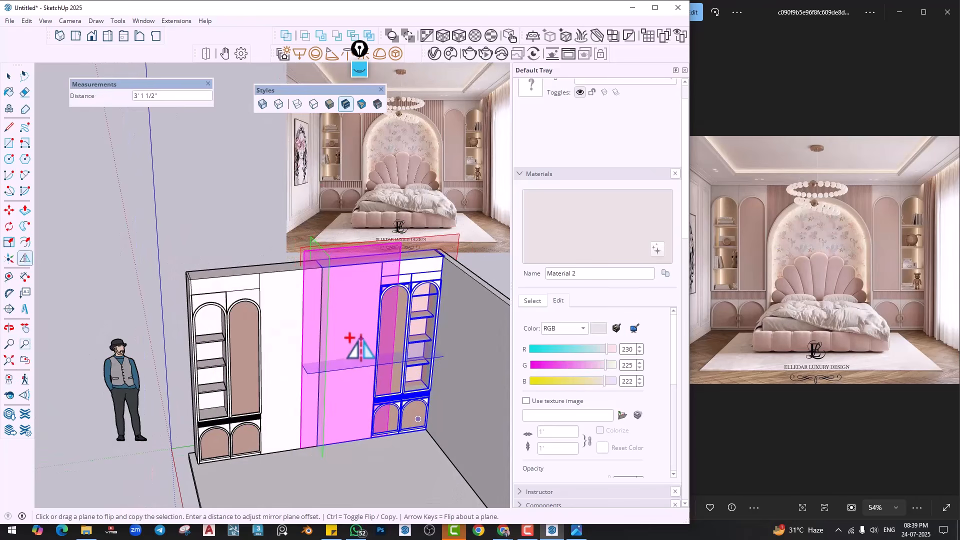
{"action": "key", "text": "space"}
{"action": "left_click", "coordinate": [262, 247]}
Try to union the two mirrored wall halves into one solid and select each half to check the result
{"action": "scroll", "coordinate": [356, 369], "scroll_direction": "up", "scroll_amount": 5}
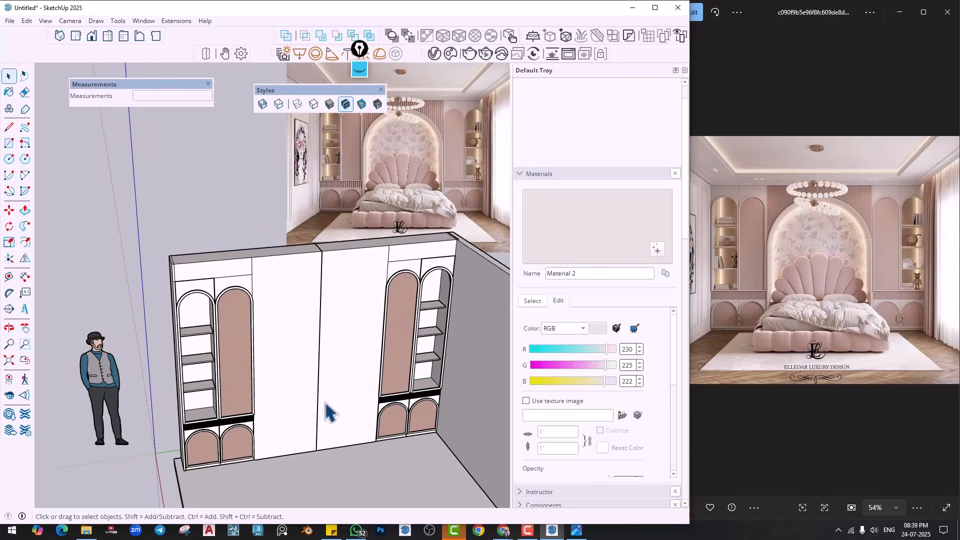
{"action": "left_click", "coordinate": [339, 295]}
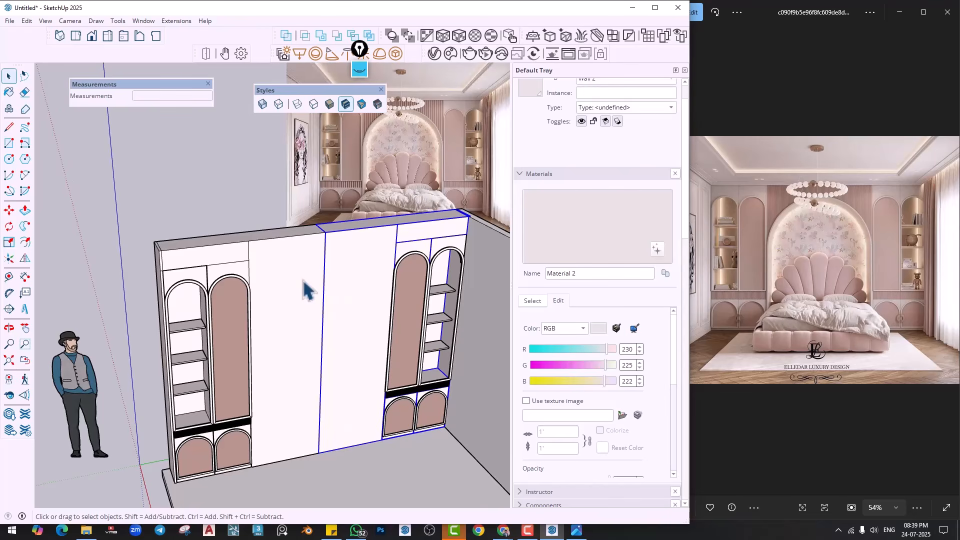
{"action": "left_click", "coordinate": [306, 290], "text": "shift"}
{"action": "left_click", "coordinate": [320, 38]}
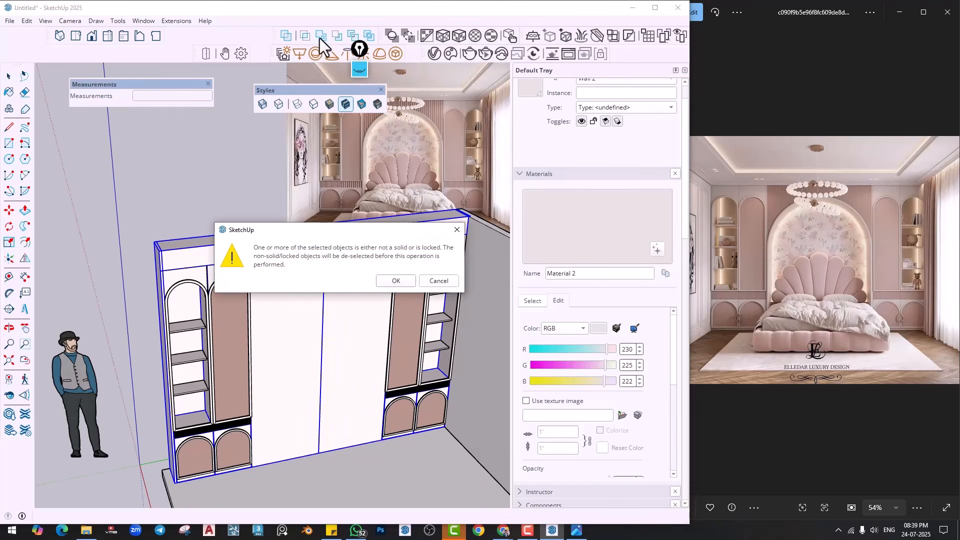
{"action": "left_click", "coordinate": [386, 285]}
{"action": "middle_click_drag", "start_coordinate": [360, 296], "coordinate": [255, 222]}
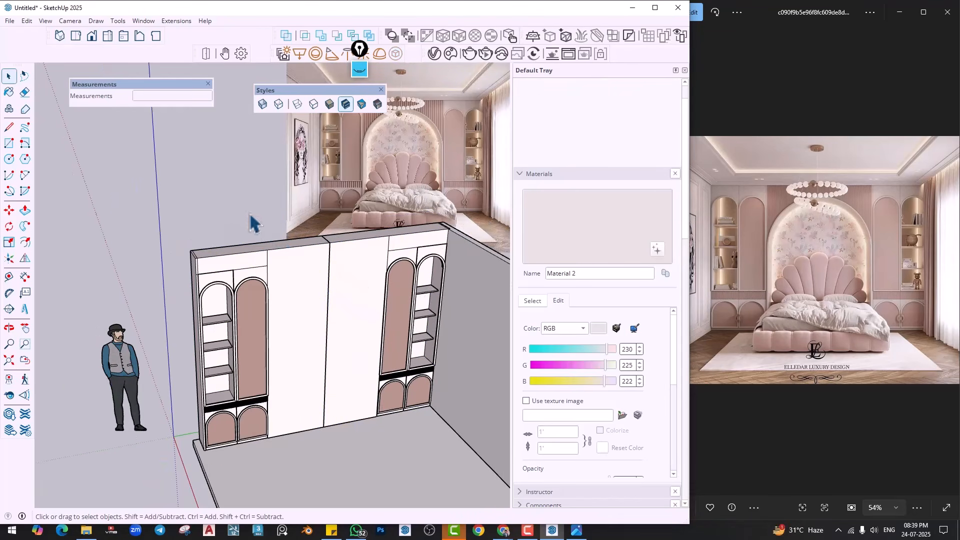
{"action": "scroll", "coordinate": [323, 284], "scroll_direction": "up", "scroll_amount": 2}
{"action": "left_click", "coordinate": [350, 297]}
{"action": "scroll", "coordinate": [344, 299], "scroll_direction": "up", "scroll_amount": 2}
{"action": "left_click", "coordinate": [328, 287]}
{"action": "scroll", "coordinate": [343, 313], "scroll_direction": "down", "scroll_amount": 2}
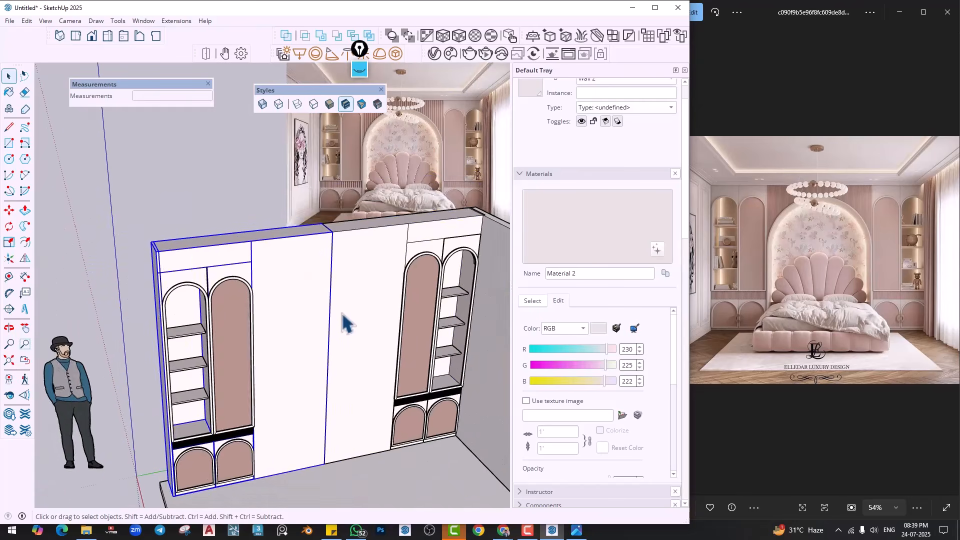
Examine the mirrored wardrobe side and the seam between the two wall halves
{"action": "middle_click_drag", "start_coordinate": [343, 314], "coordinate": [299, 265], "text": "shift"}
{"action": "scroll", "coordinate": [397, 253], "scroll_direction": "up", "scroll_amount": 2}
{"action": "scroll", "coordinate": [421, 177], "scroll_direction": "up", "scroll_amount": 2}
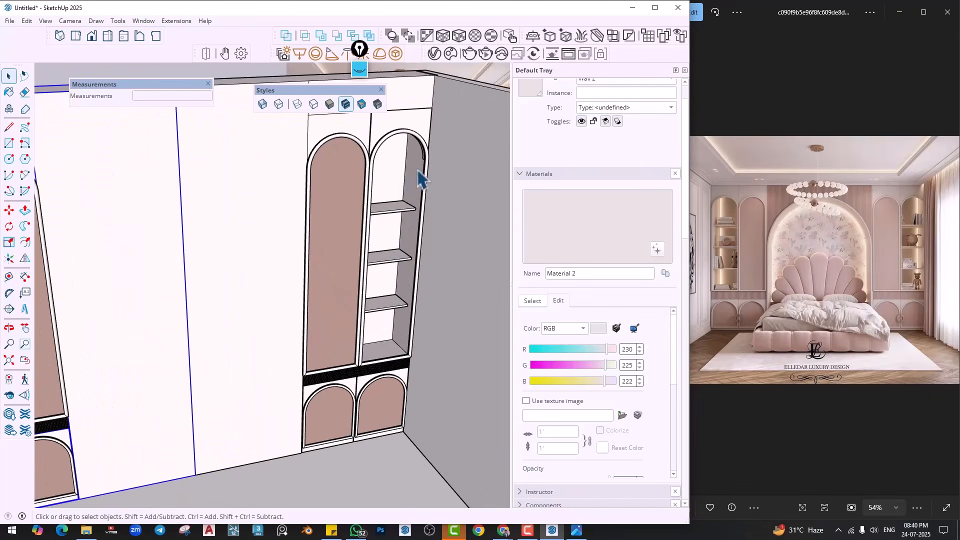
{"action": "scroll", "coordinate": [381, 275], "scroll_direction": "down", "scroll_amount": 4}
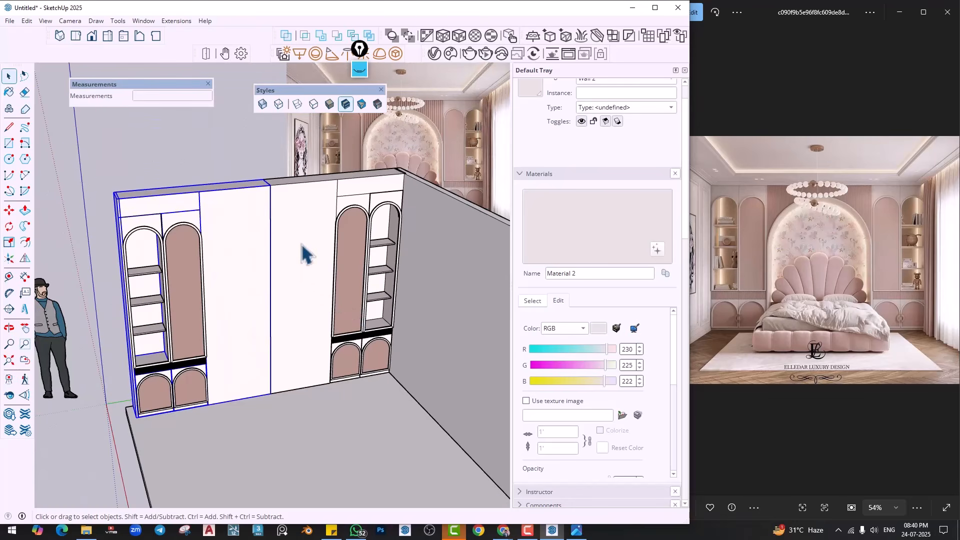
{"action": "scroll", "coordinate": [548, 143], "scroll_direction": "up", "scroll_amount": 1}
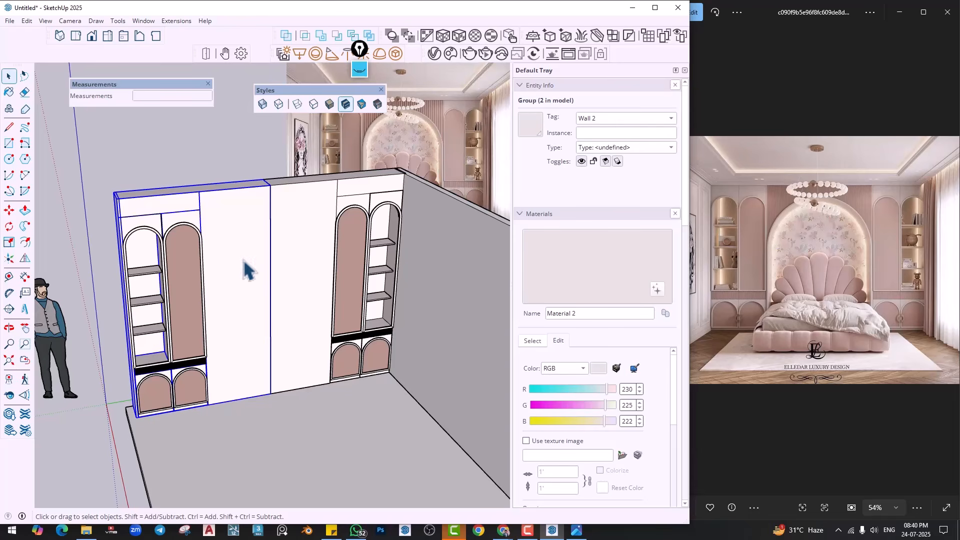
{"action": "mouse_move", "coordinate": [244, 259]}
{"action": "middle_mouse_down"}
{"action": "mouse_move", "coordinate": [252, 254]}
{"action": "mouse_move", "coordinate": [133, 155]}
{"action": "mouse_move", "coordinate": [172, 206]}
{"action": "mouse_move", "coordinate": [280, 220]}
{"action": "mouse_move", "coordinate": [287, 268]}
{"action": "mouse_move", "coordinate": [257, 245]}
{"action": "middle_mouse_up"}
{"action": "left_click", "coordinate": [238, 130]}
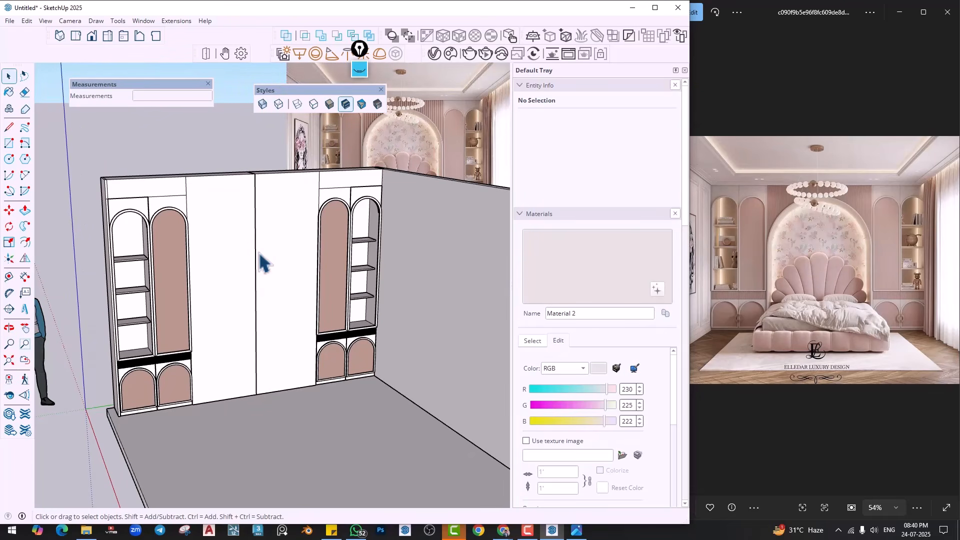
{"action": "middle_click_drag", "start_coordinate": [260, 260], "coordinate": [246, 296]}
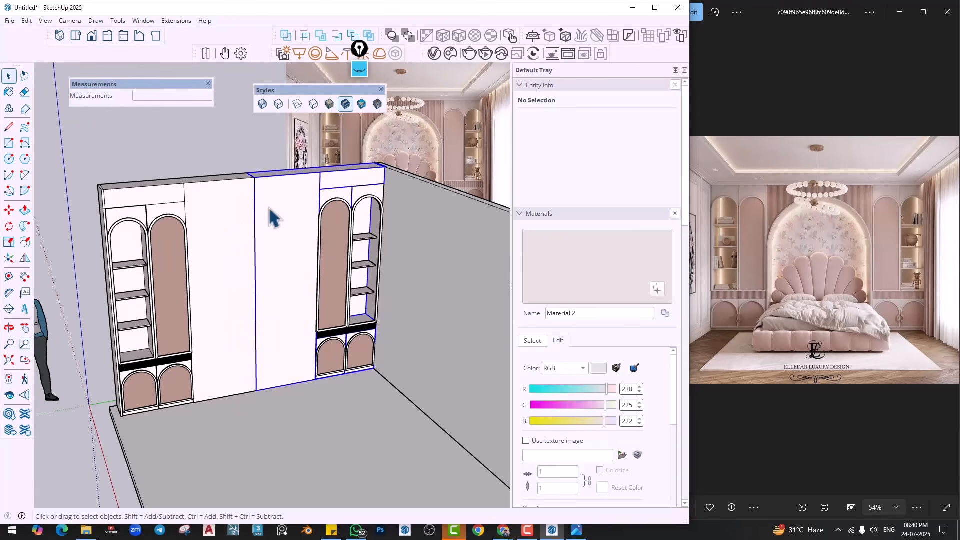
Open the half wall with the outer-corner wardrobe for editing and try to push its plain panel face inward
{"action": "left_click", "coordinate": [231, 221]}
{"action": "scroll", "coordinate": [294, 234], "scroll_direction": "up", "scroll_amount": 2}
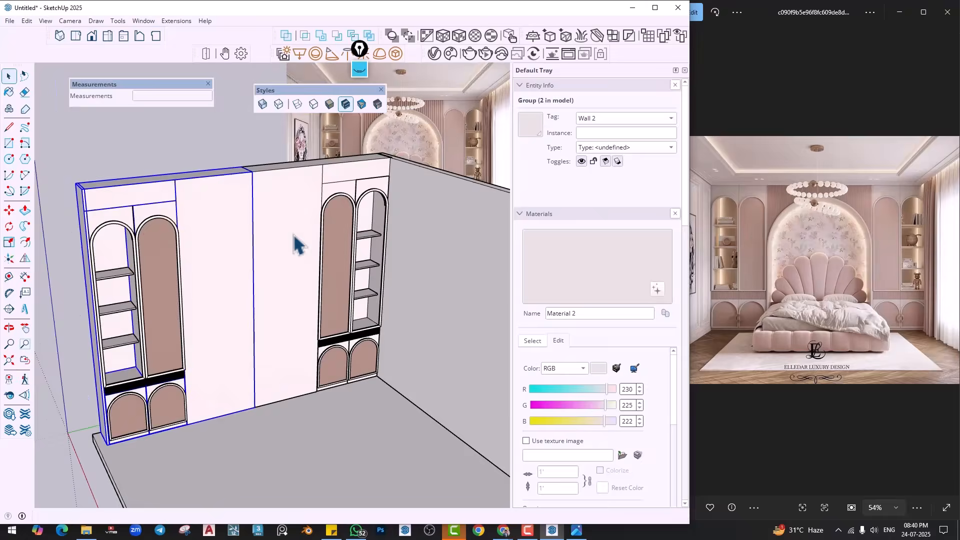
{"action": "middle_click_drag", "start_coordinate": [294, 233], "coordinate": [250, 242]}
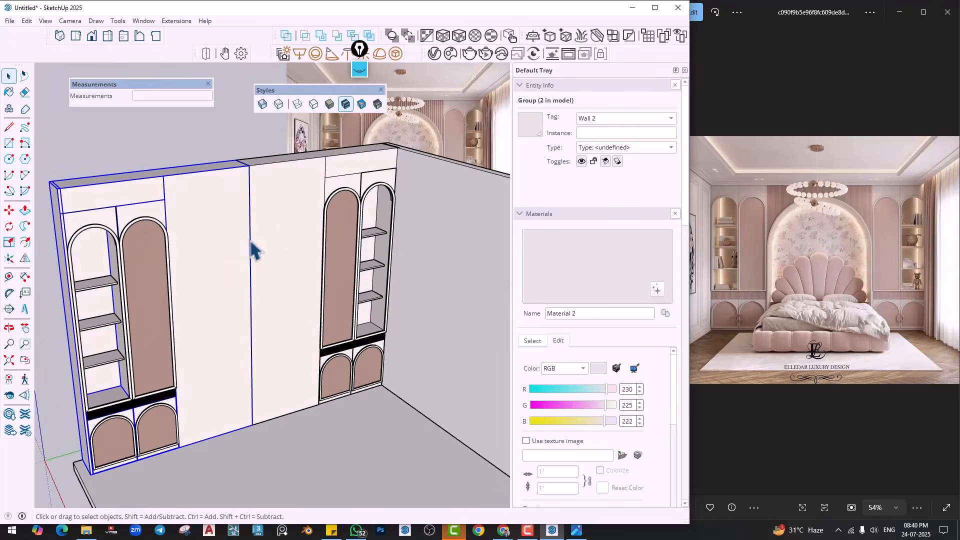
{"action": "double_click", "coordinate": [225, 258]}
{"action": "key", "text": "p"}
{"action": "left_click", "coordinate": [213, 260]}
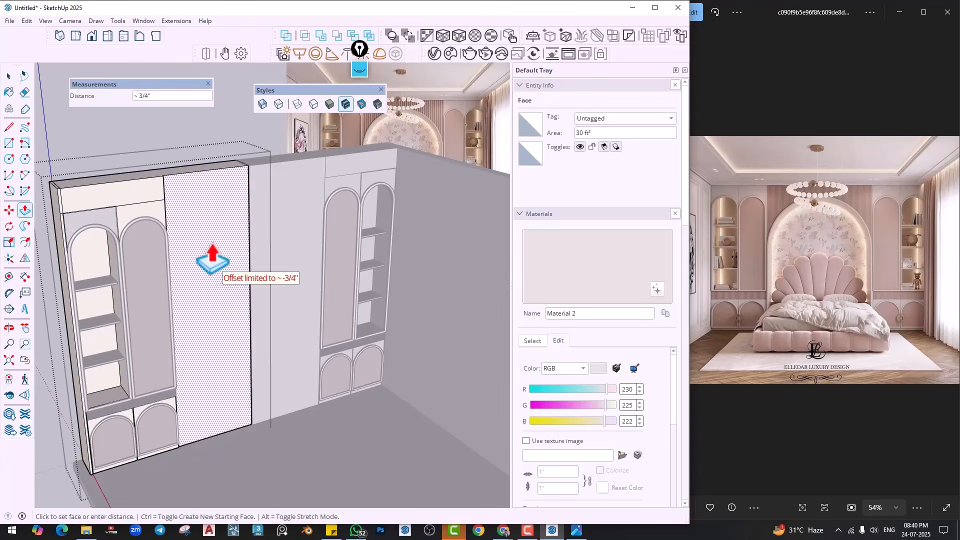
{"action": "middle_click_drag", "start_coordinate": [213, 258], "coordinate": [199, 272]}
{"action": "key", "text": "space"}
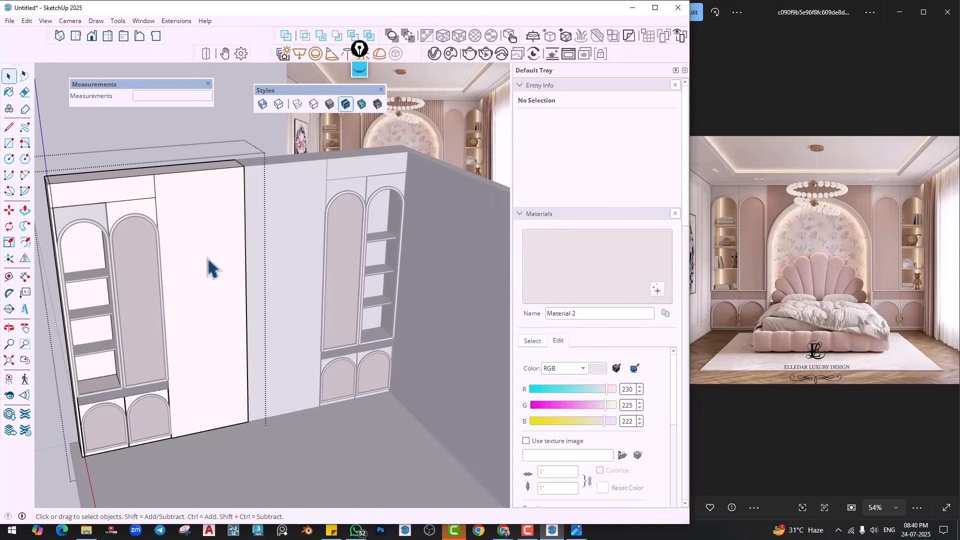
Copy the plain panel's face and edges, and push the panel back through the wall thickness to remove it
{"action": "left_click", "coordinate": [210, 259]}
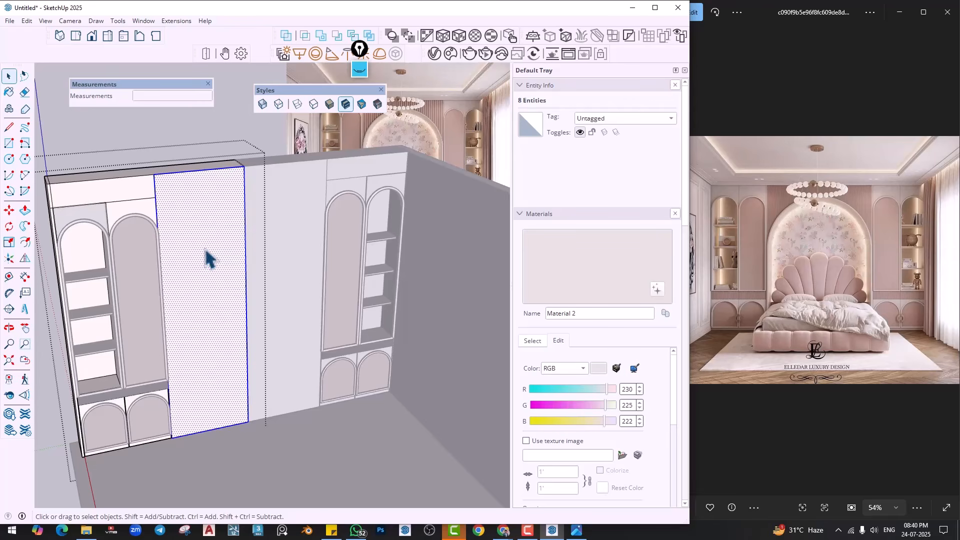
{"action": "key", "text": "p"}
{"action": "left_click", "coordinate": [209, 279]}
{"action": "middle_click_drag", "start_coordinate": [209, 280], "coordinate": [60, 307]}
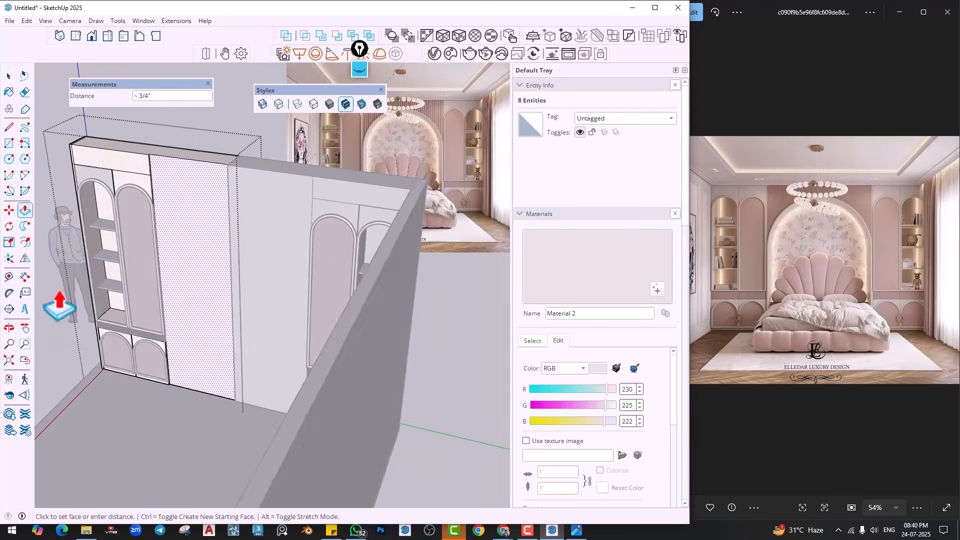
{"action": "scroll", "coordinate": [195, 220], "scroll_direction": "up", "scroll_amount": 3}
{"action": "mouse_move", "coordinate": [202, 197]}
{"action": "middle_mouse_down"}
{"action": "mouse_move", "coordinate": [154, 231]}
{"action": "mouse_move", "coordinate": [175, 231]}
{"action": "middle_mouse_up"}
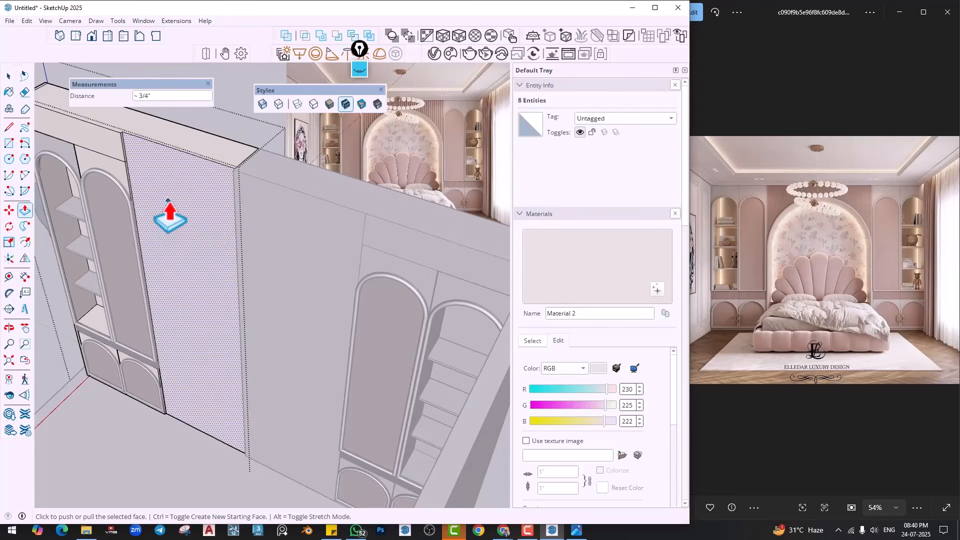
{"action": "left_click", "coordinate": [203, 154]}
Open the mirrored half wall and push its plain panel back through the full thickness, leaving only the wardrobe section
{"action": "middle_click_drag", "start_coordinate": [204, 155], "coordinate": [336, 207]}
{"action": "key", "text": "space"}
{"action": "key", "text": "p"}
{"action": "left_click", "coordinate": [313, 240]}
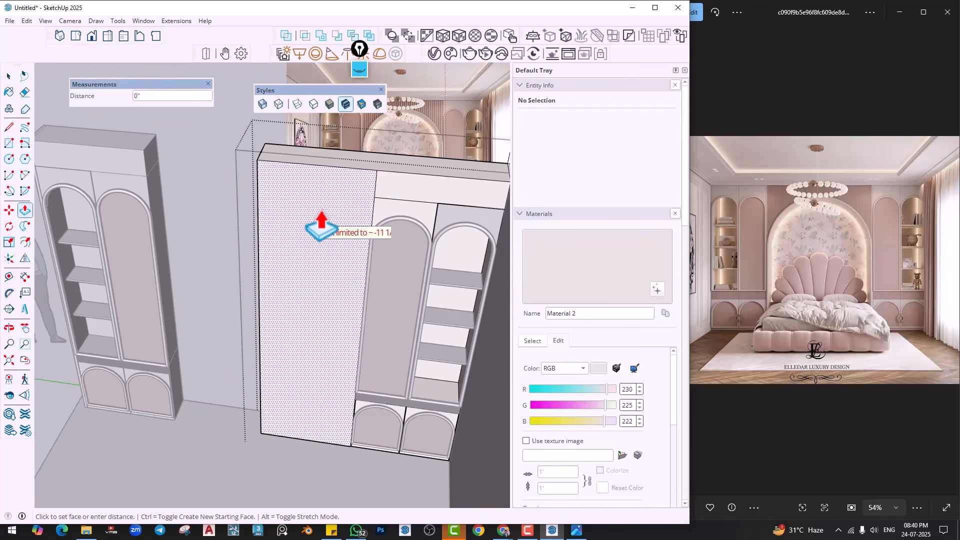
{"action": "left_click", "coordinate": [298, 237]}
{"action": "left_click", "coordinate": [304, 248]}
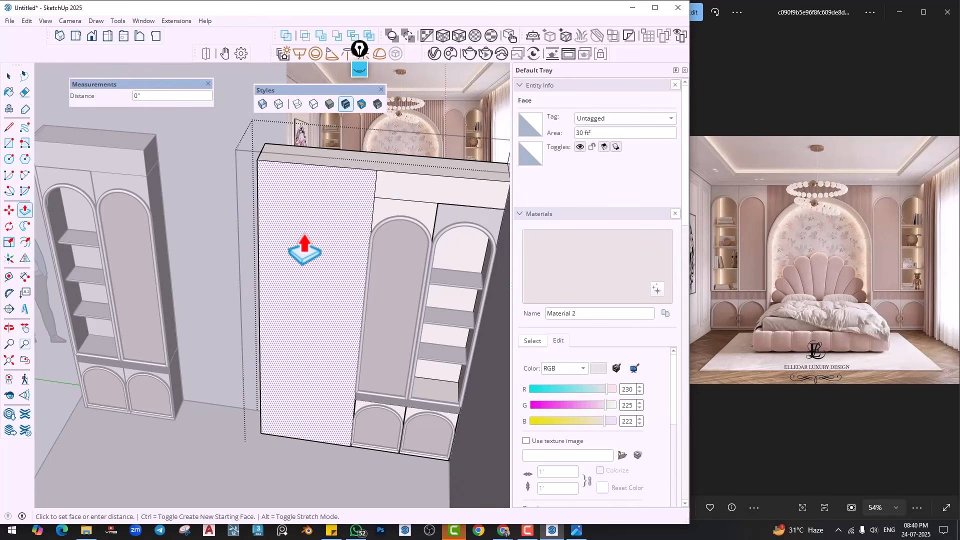
{"action": "left_click", "coordinate": [326, 225]}
{"action": "left_click", "coordinate": [301, 250]}
{"action": "left_click", "coordinate": [326, 223]}
{"action": "key", "text": "space"}
{"action": "middle_click_drag", "start_coordinate": [326, 223], "coordinate": [185, 118]}
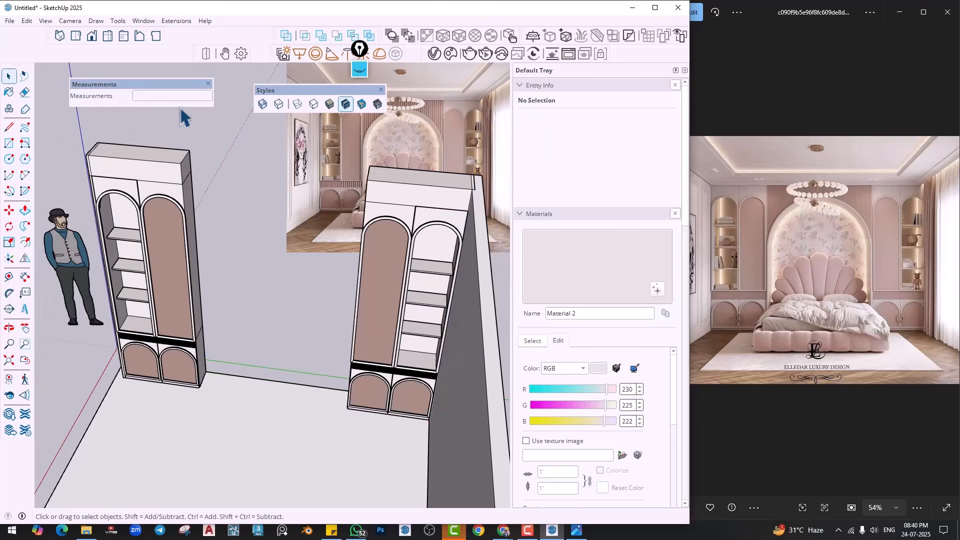
Paste the copied panel face in place, extrude it 1' thick, and extend its end face 3' to the opposite wardrobe
{"action": "left_click", "coordinate": [27, 20]}
{"action": "left_click", "coordinate": [59, 96]}
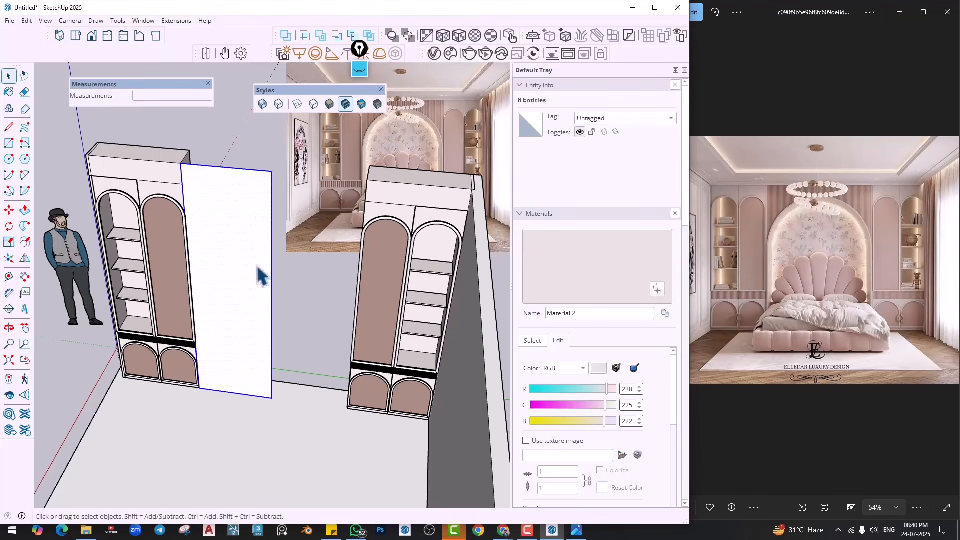
{"action": "middle_click_drag", "start_coordinate": [255, 262], "coordinate": [158, 289]}
{"action": "key", "text": "p"}
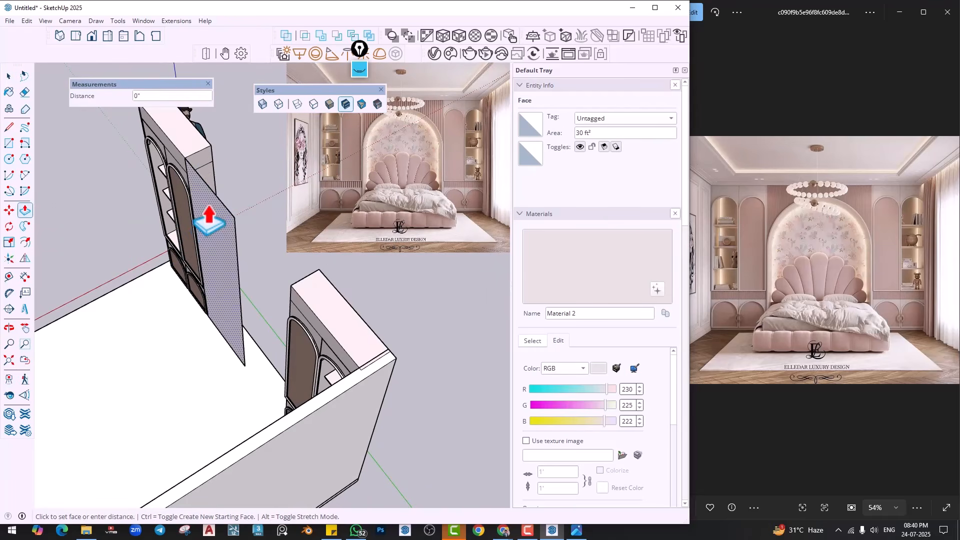
{"action": "type", "text": "1'"}
{"action": "key", "text": "Return"}
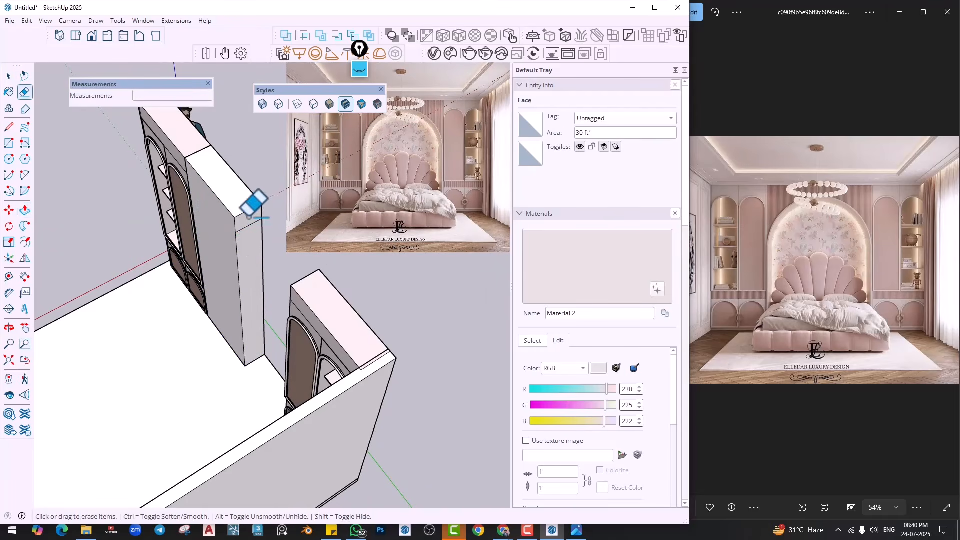
{"action": "left_click", "coordinate": [253, 227]}
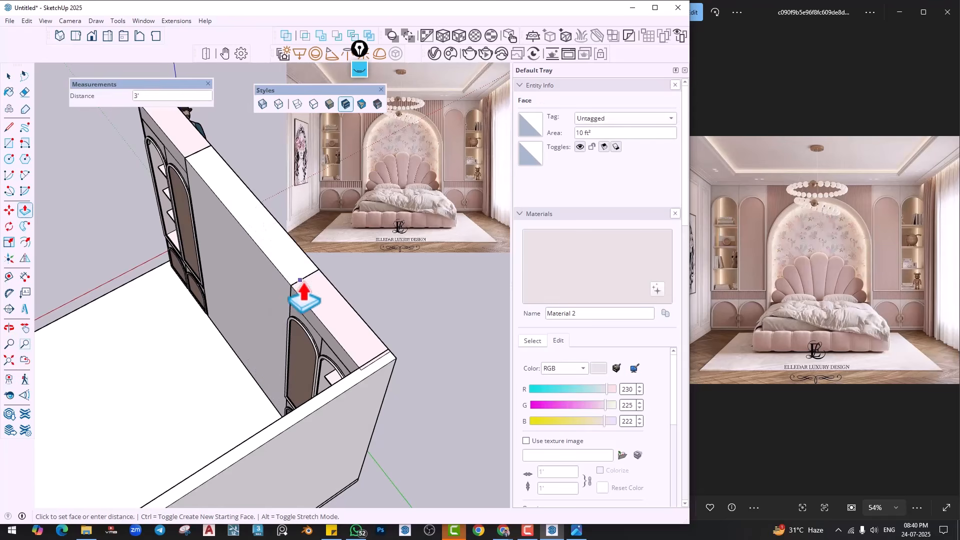
Group all faces and edges of the central block between both wardrobes
{"action": "key", "text": "space"}
{"action": "triple_click", "coordinate": [268, 285]}
{"action": "right_click", "coordinate": [266, 280]}
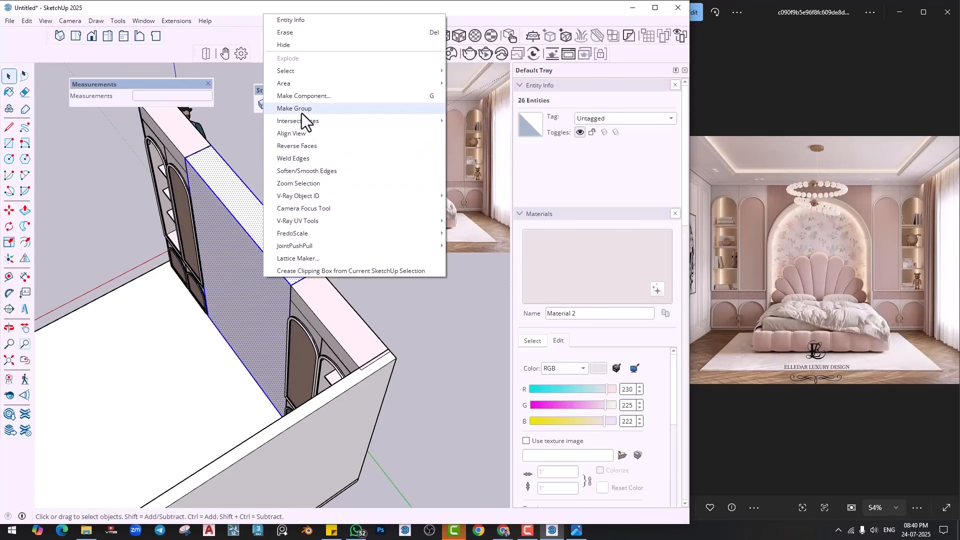
{"action": "left_click", "coordinate": [301, 110]}
{"action": "left_click", "coordinate": [99, 188]}
Paint the central block with Material 2
{"action": "middle_click_drag", "start_coordinate": [128, 286], "coordinate": [280, 274]}
{"action": "scroll", "coordinate": [265, 270], "scroll_direction": "down", "scroll_amount": 4}
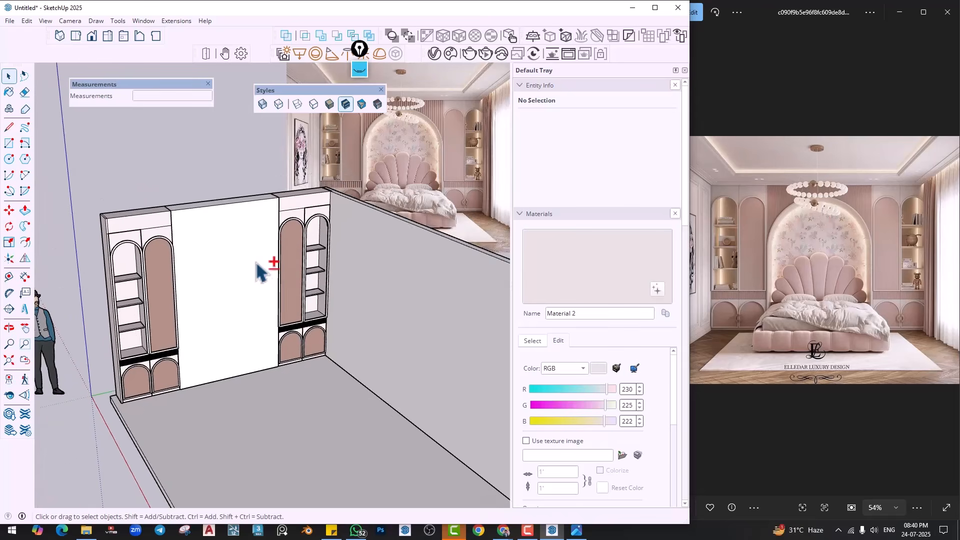
{"action": "left_click", "coordinate": [9, 93]}
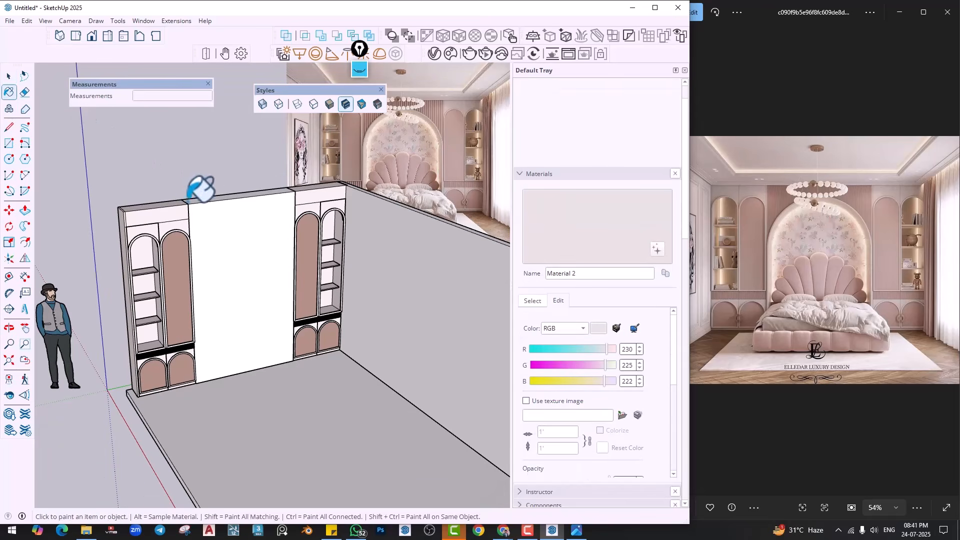
{"action": "left_click", "coordinate": [230, 220]}
{"action": "key", "text": "space"}
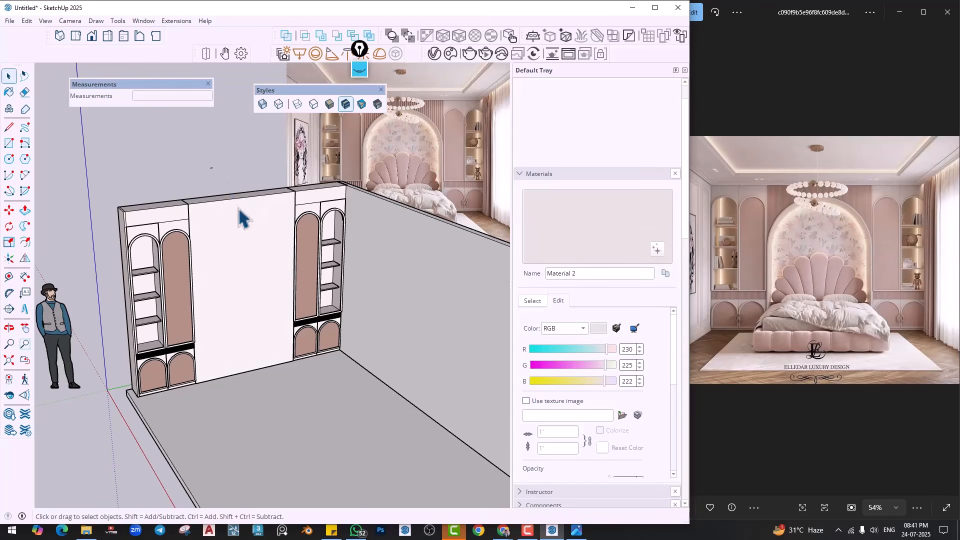
Place two horizontal guides across the central panel, level with the wardrobes' header line and the top of the arch frames
{"action": "scroll", "coordinate": [251, 271], "scroll_direction": "up", "scroll_amount": 2}
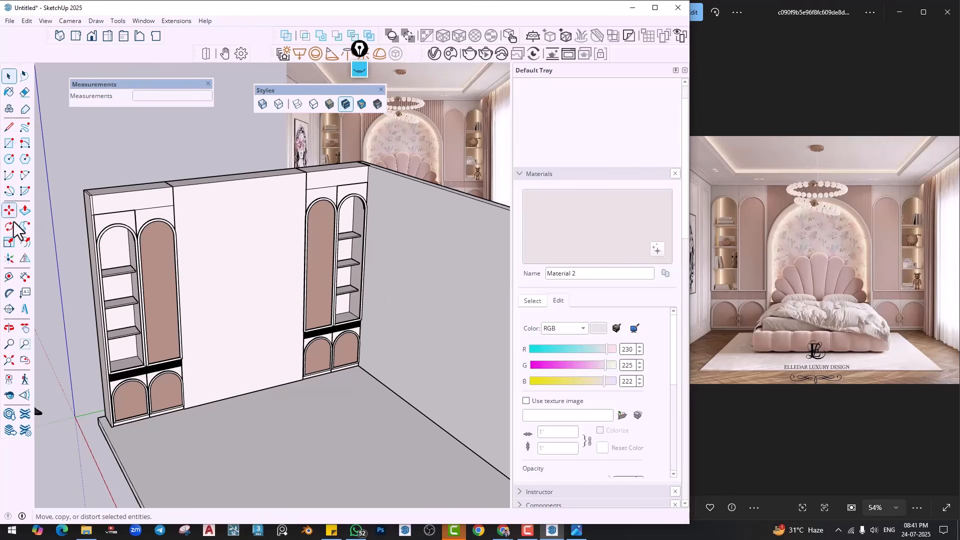
{"action": "left_click", "coordinate": [9, 127]}
{"action": "left_click", "coordinate": [9, 277]}
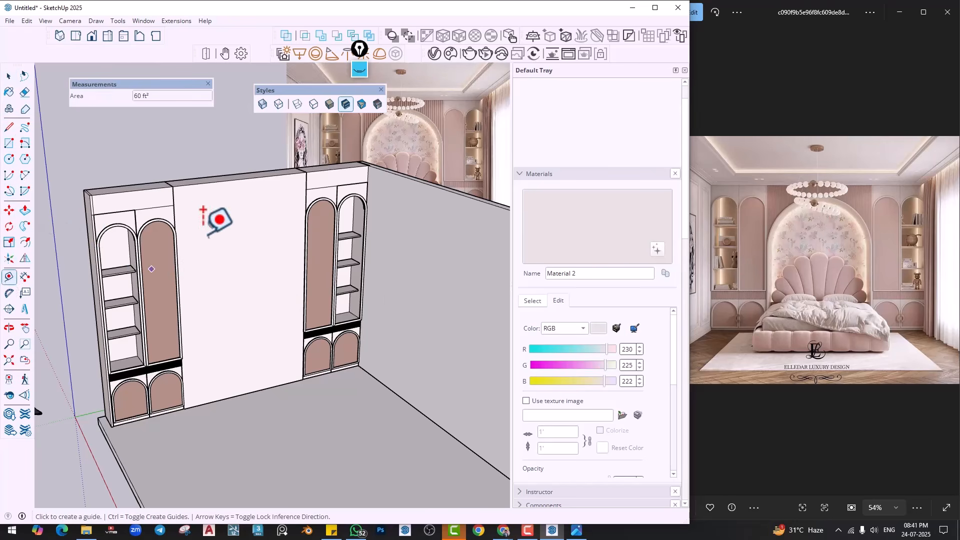
{"action": "scroll", "coordinate": [214, 214], "scroll_direction": "up", "scroll_amount": 4}
{"action": "key", "text": "Escape"}
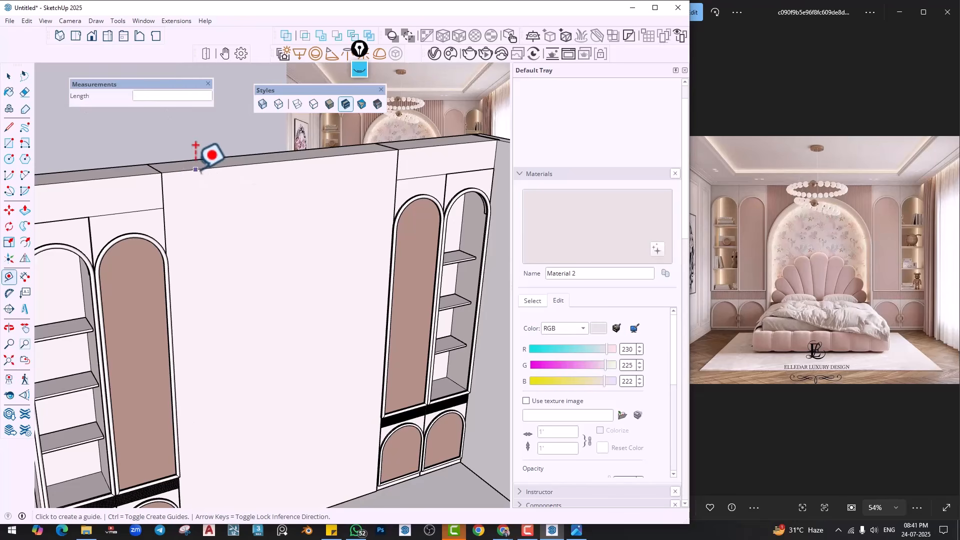
{"action": "left_click", "coordinate": [195, 169]}
{"action": "left_click", "coordinate": [164, 208]}
{"action": "left_click", "coordinate": [190, 209]}
{"action": "scroll", "coordinate": [133, 224], "scroll_direction": "up", "scroll_amount": 2}
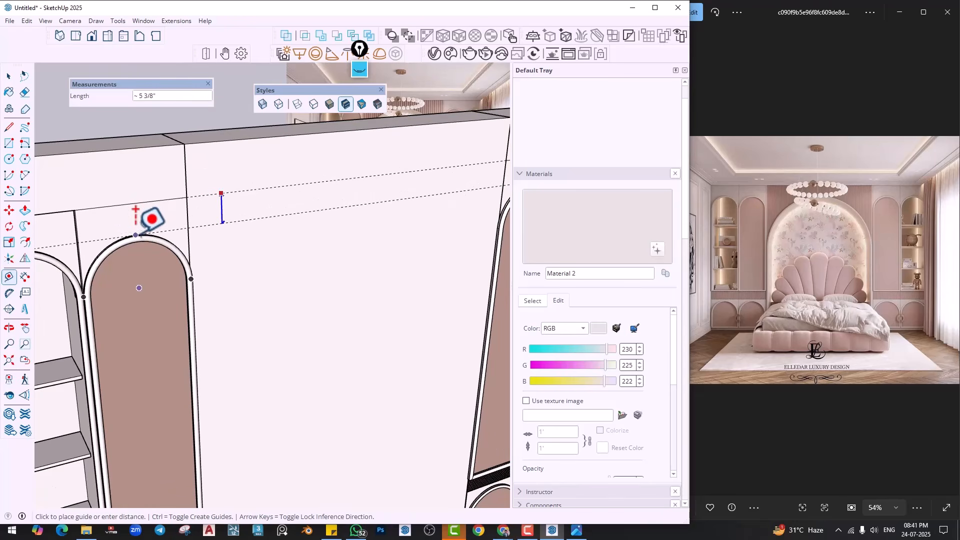
{"action": "left_click", "coordinate": [136, 209]}
{"action": "scroll", "coordinate": [268, 208], "scroll_direction": "down", "scroll_amount": 5}
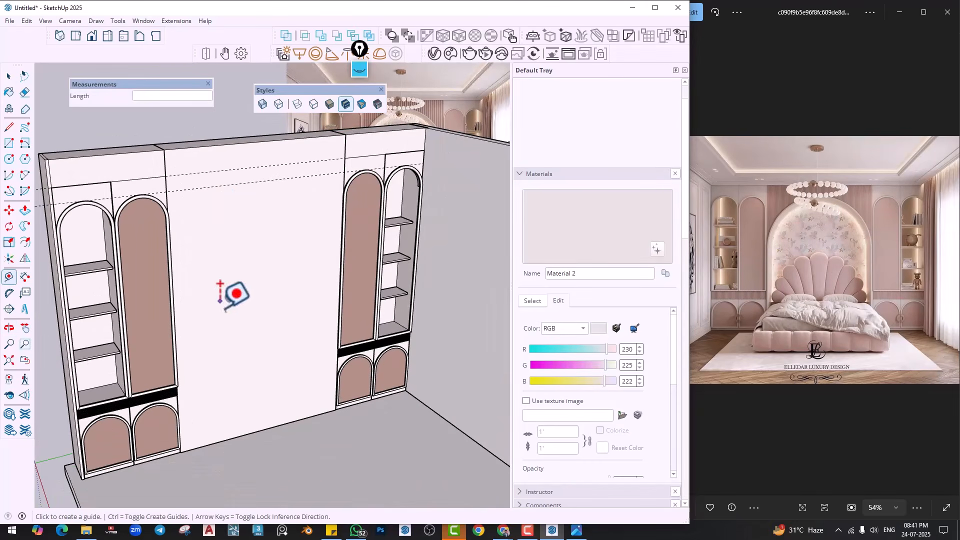
Open the central panel for editing, draw a vertical line from its top edge's midpoint to the lower guide, and hide the surrounding model
{"action": "middle_click_drag", "start_coordinate": [235, 290], "coordinate": [206, 300]}
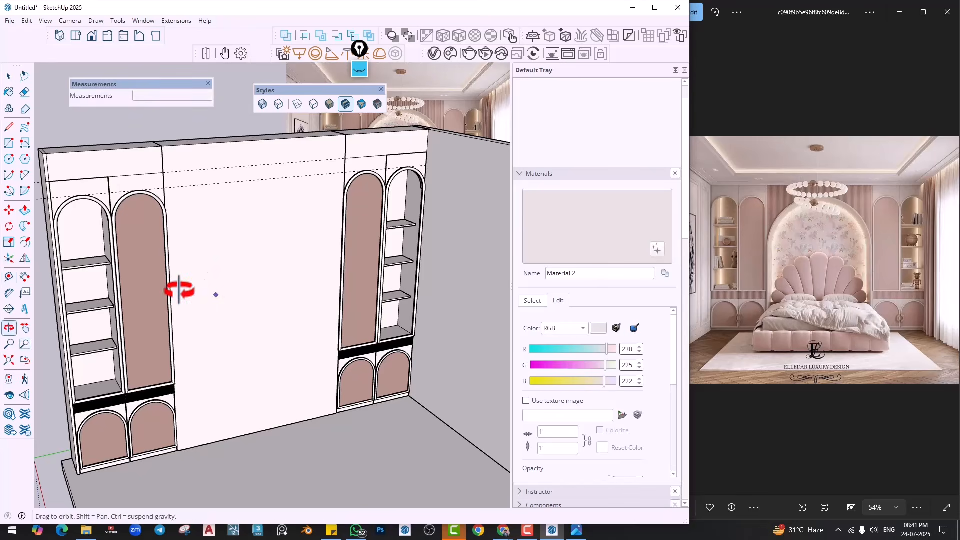
{"action": "middle_click_drag", "start_coordinate": [180, 289], "coordinate": [221, 266]}
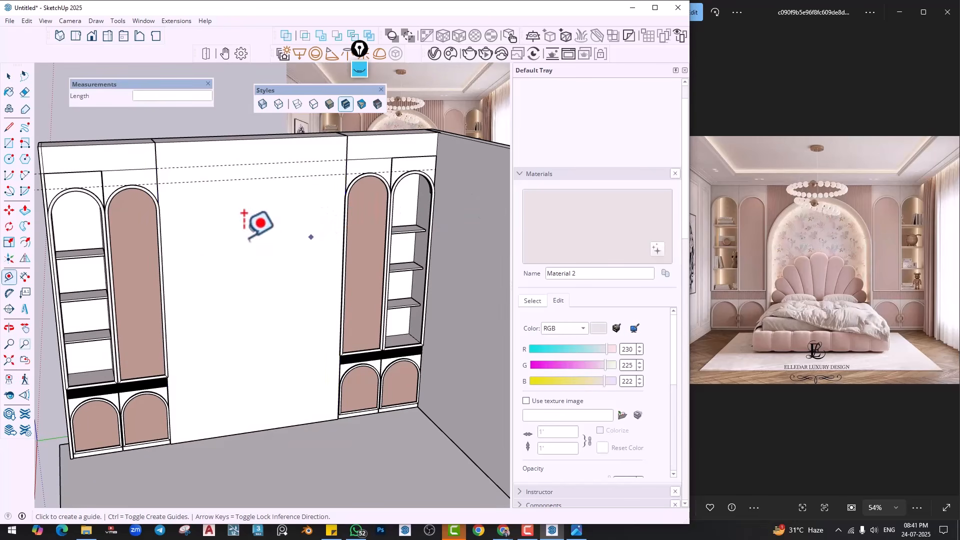
{"action": "key", "text": "space"}
{"action": "double_click", "coordinate": [247, 248]}
{"action": "key", "text": "i"}
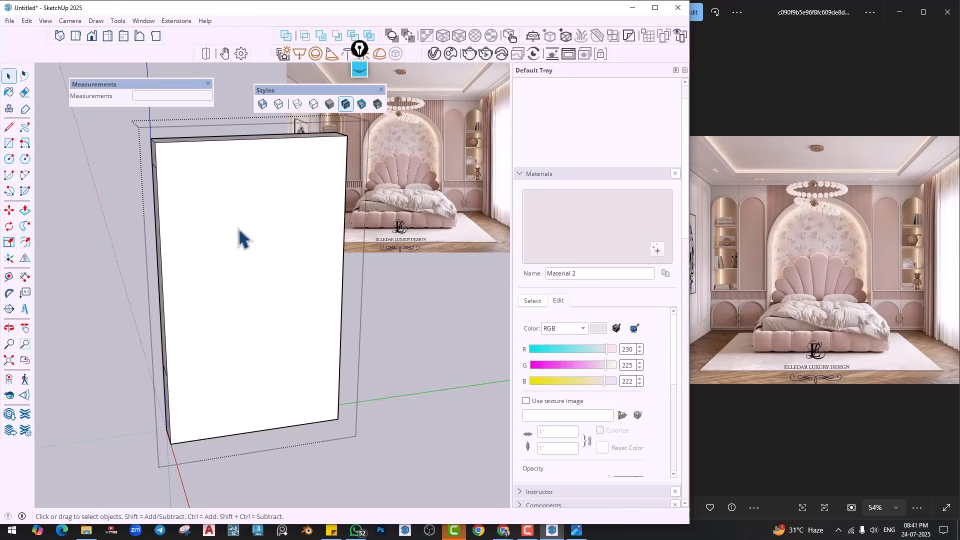
{"action": "key", "text": "i"}
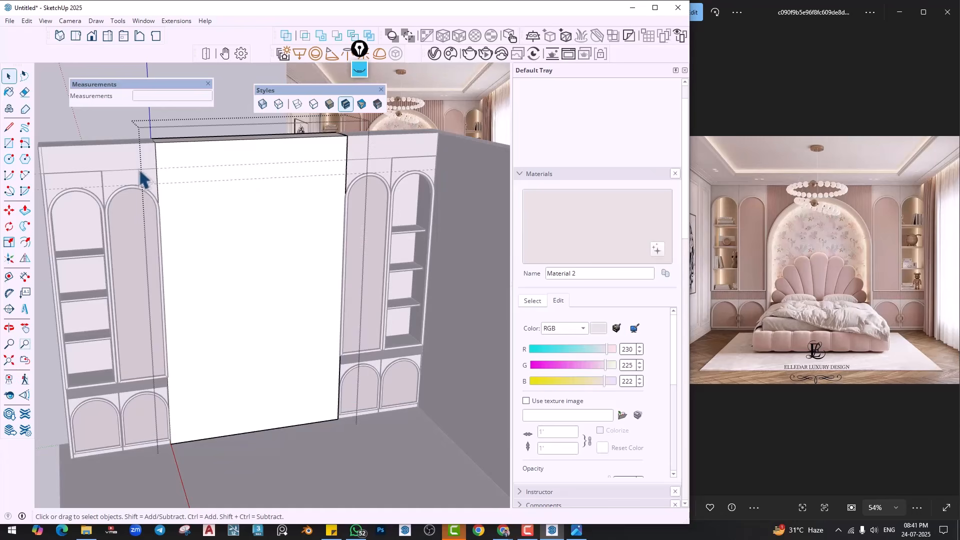
{"action": "left_click", "coordinate": [9, 127]}
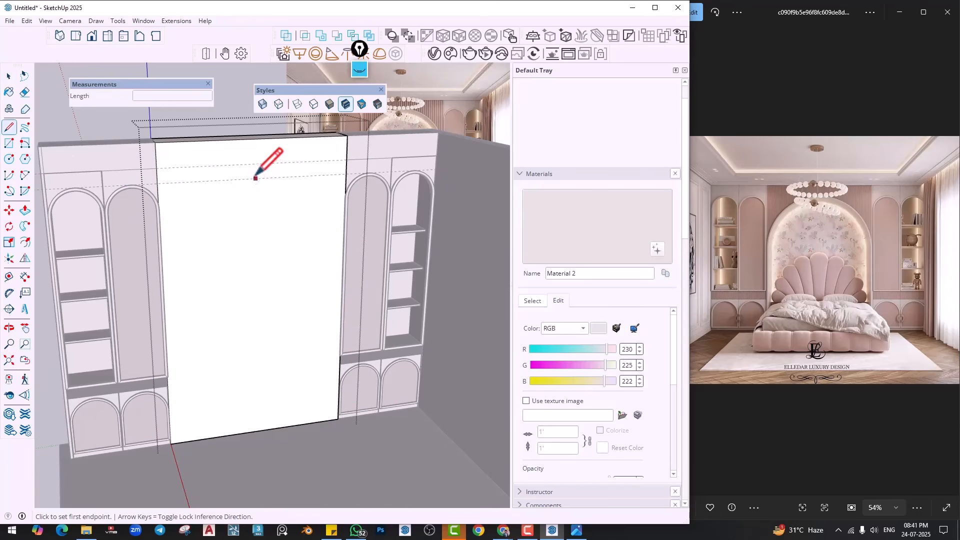
{"action": "left_click", "coordinate": [255, 139]}
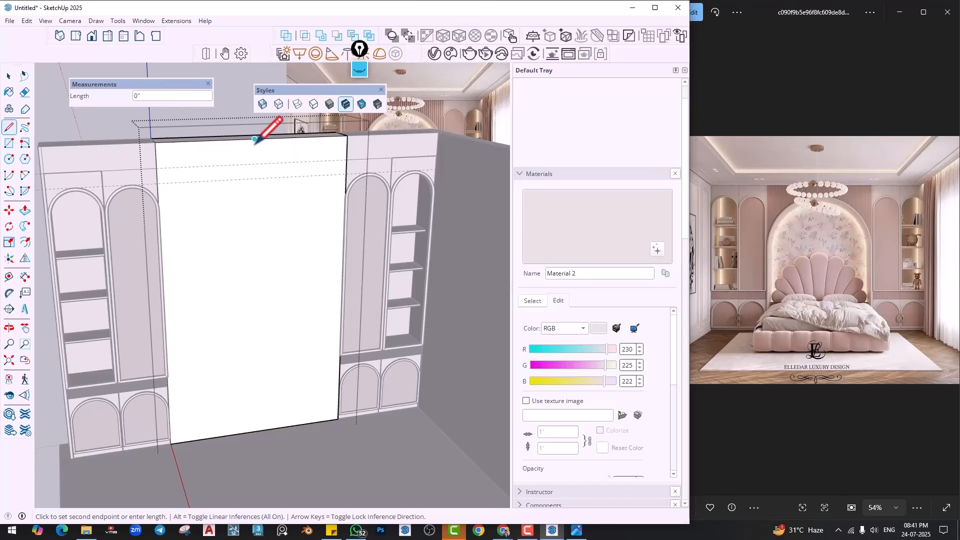
{"action": "left_click", "coordinate": [255, 178]}
{"action": "key", "text": "i"}
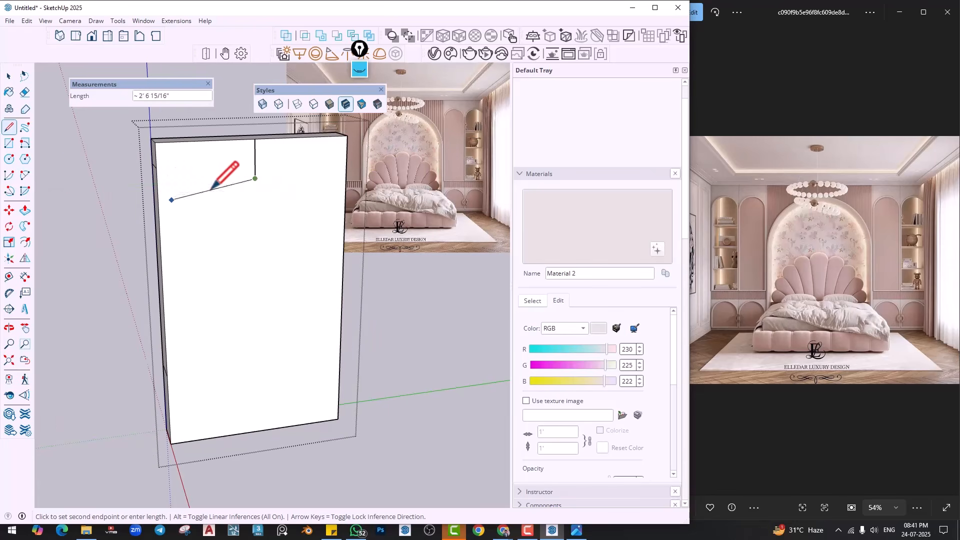
Draw a 3' horizontal line from the vertical line's lower end to the panel's side edge
{"action": "left_click", "coordinate": [24, 175]}
{"action": "left_click", "coordinate": [255, 179]}
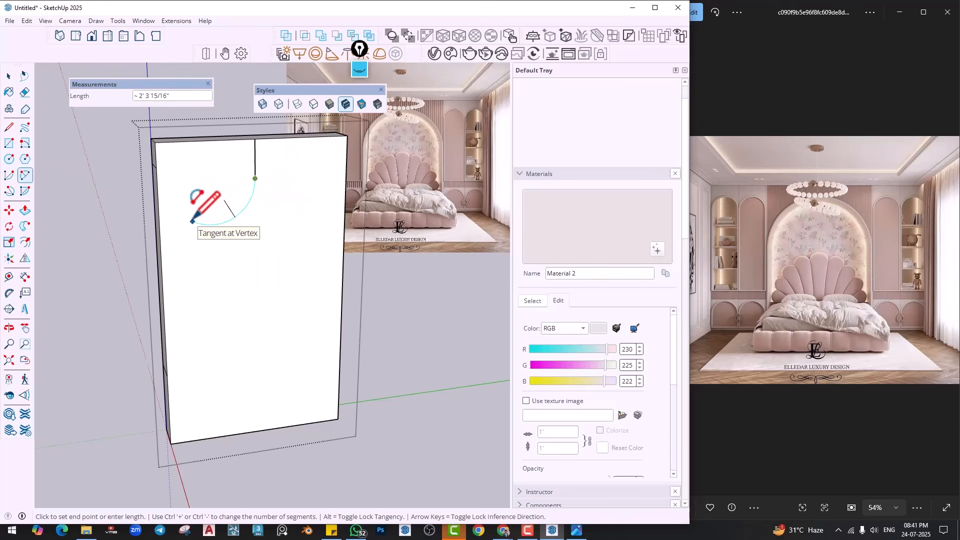
{"action": "key", "text": "l"}
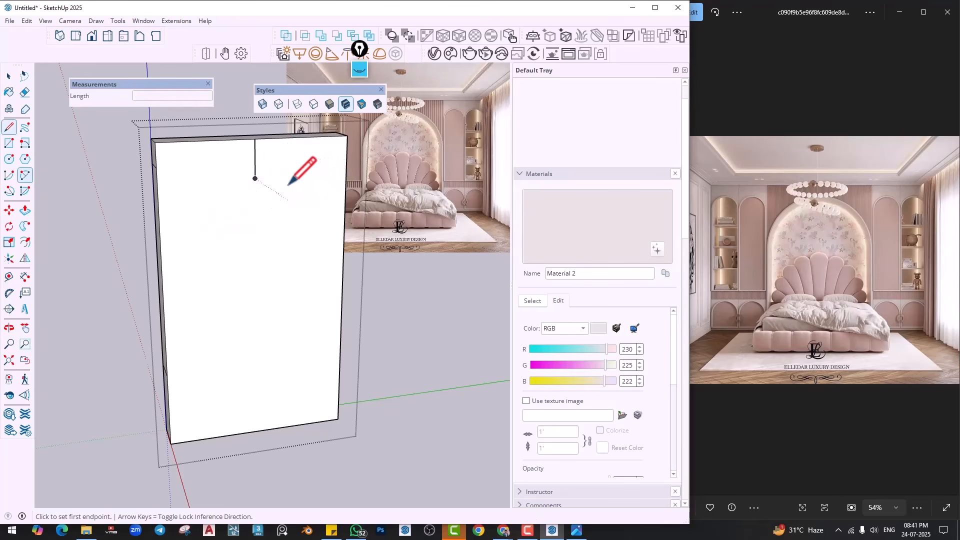
{"action": "left_click", "coordinate": [255, 179]}
{"action": "type", "text": "3'"}
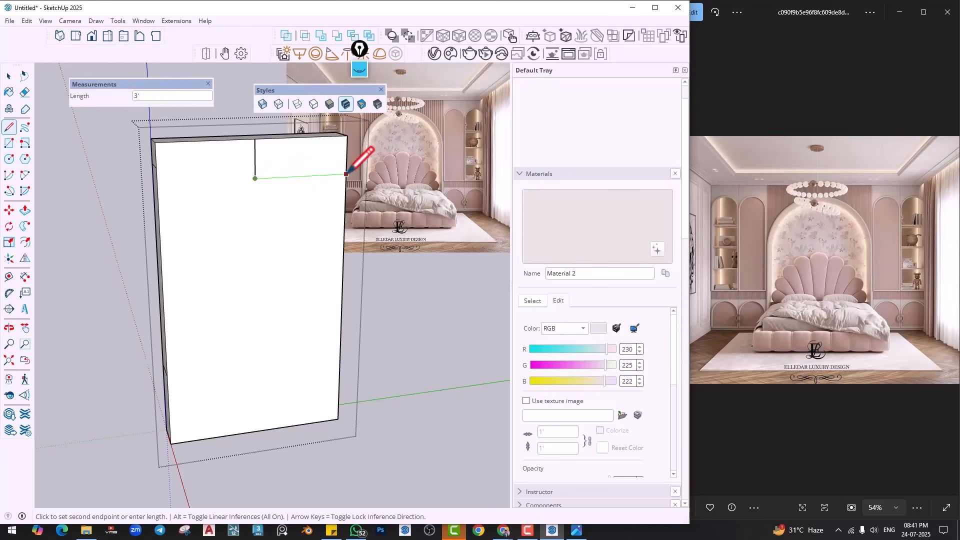
{"action": "key", "text": "Return"}
Draw tangent arcs of 3' radius from the vertical line's lower end to both panel sides, forming an arch, and erase the helper lines
{"action": "left_click", "coordinate": [25, 175]}
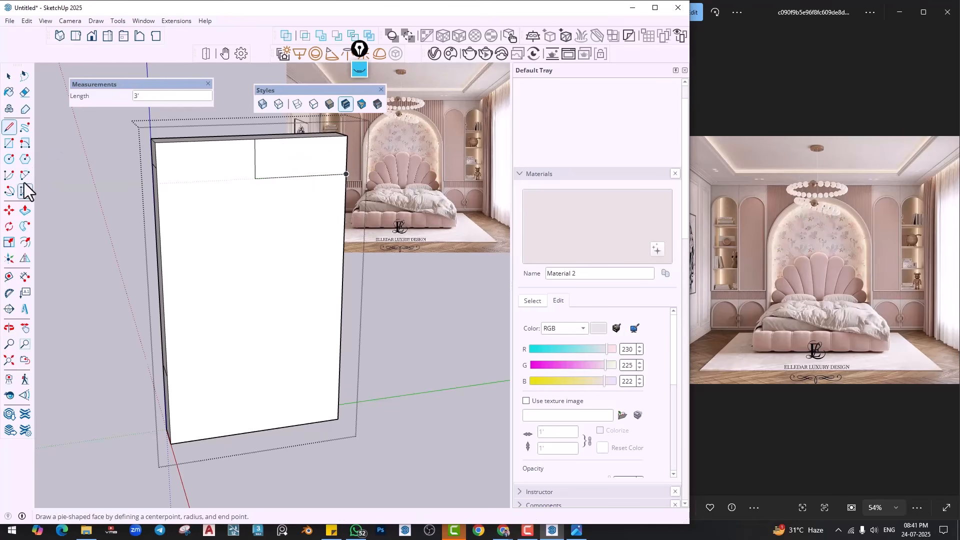
{"action": "left_click", "coordinate": [255, 179]}
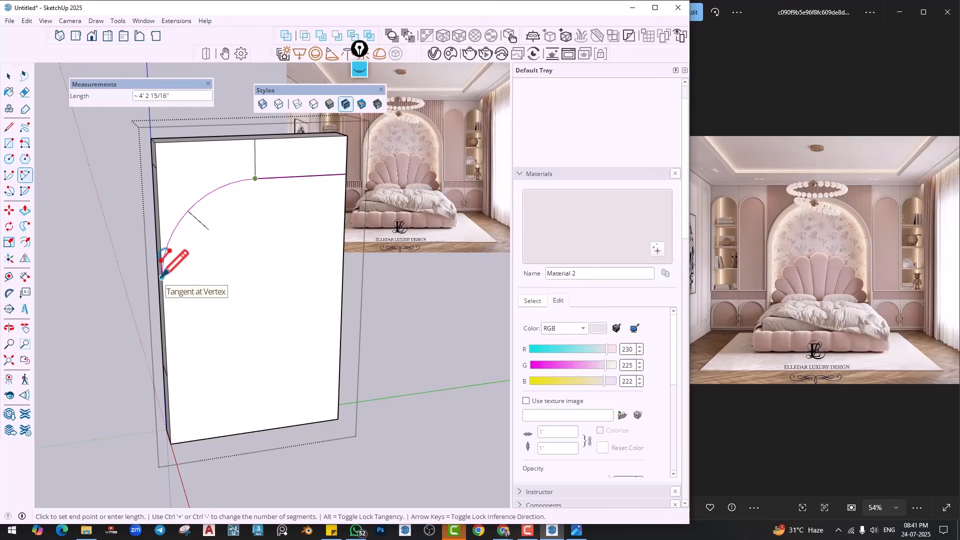
{"action": "left_click", "coordinate": [161, 277]}
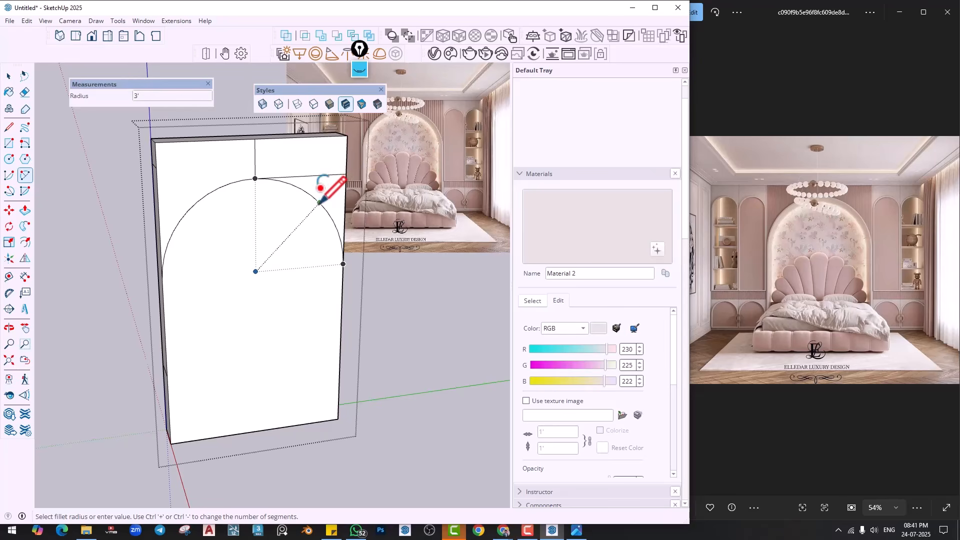
{"action": "key", "text": "e"}
{"action": "left_click_drag", "start_coordinate": [313, 191], "coordinate": [223, 166]}
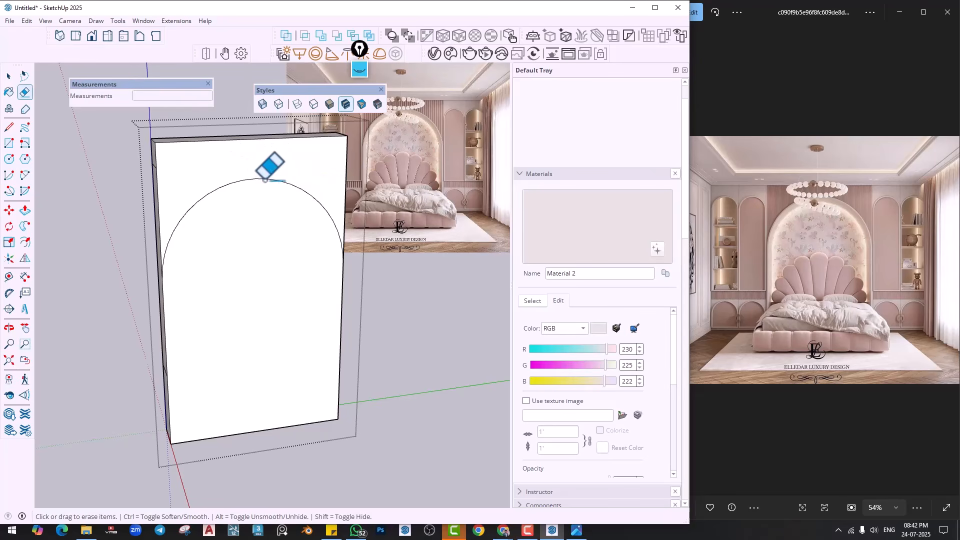
Set the large arch's curve to 40 segments
{"action": "key", "text": "space"}
{"action": "left_click", "coordinate": [265, 180]}
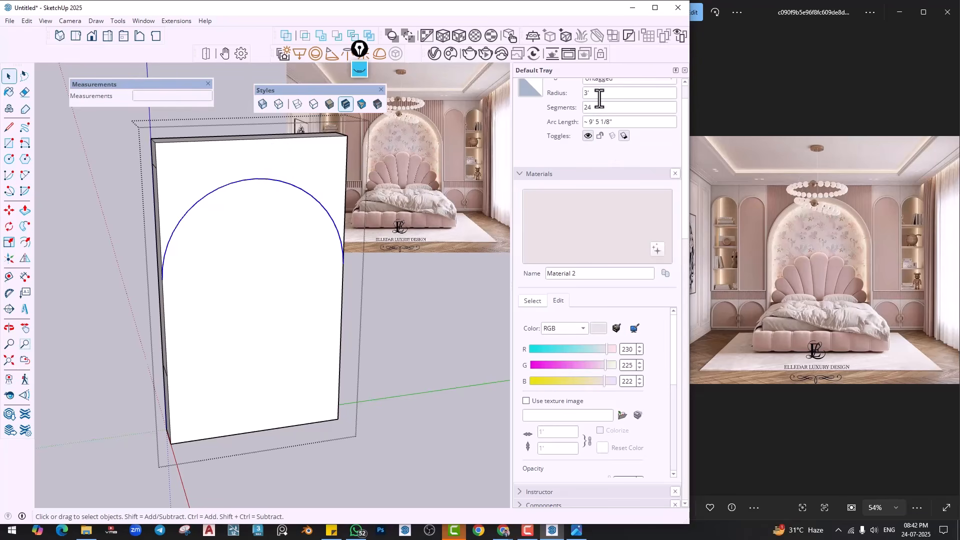
{"action": "double_click", "coordinate": [599, 107]}
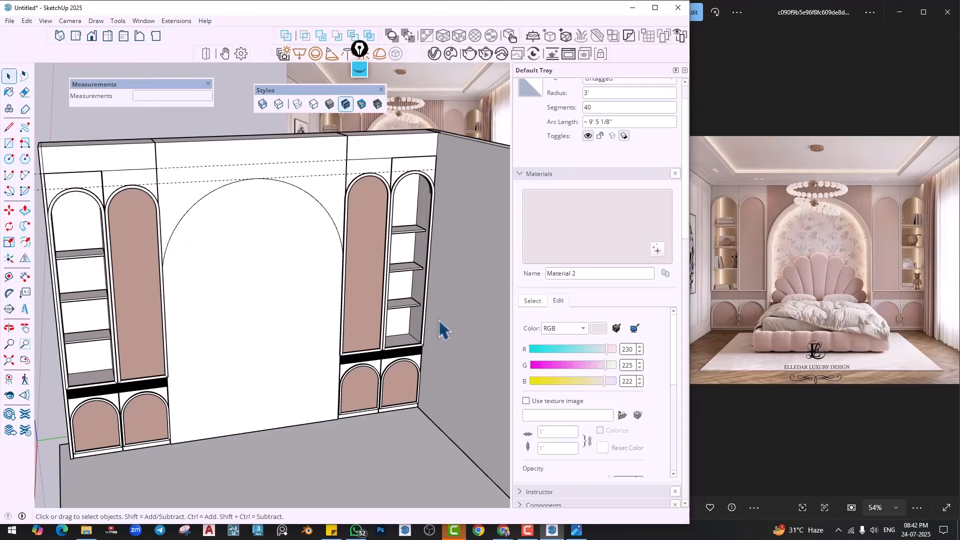
Reopen the central panel for editing and erase the stray edge low on its side face
{"action": "middle_click_drag", "start_coordinate": [444, 328], "coordinate": [338, 336]}
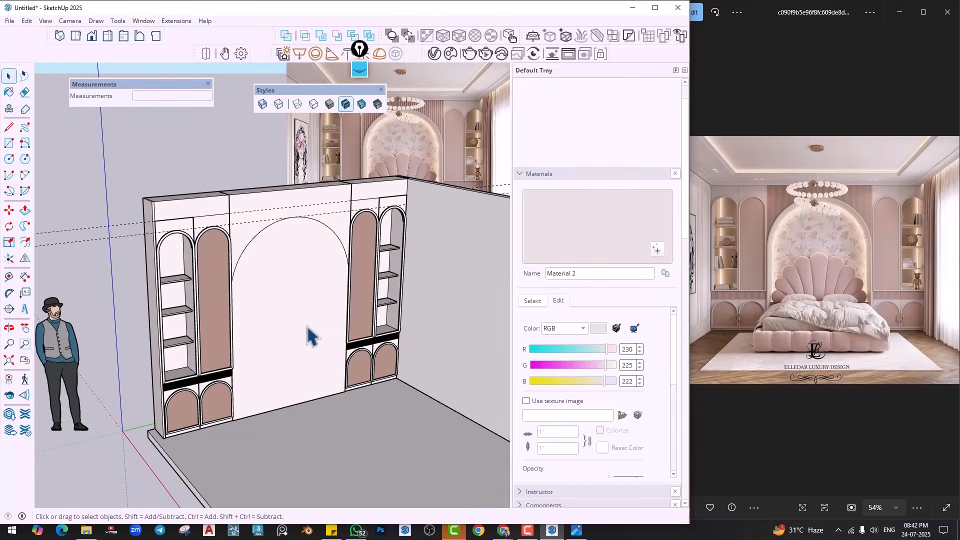
{"action": "scroll", "coordinate": [310, 332], "scroll_direction": "up", "scroll_amount": 5}
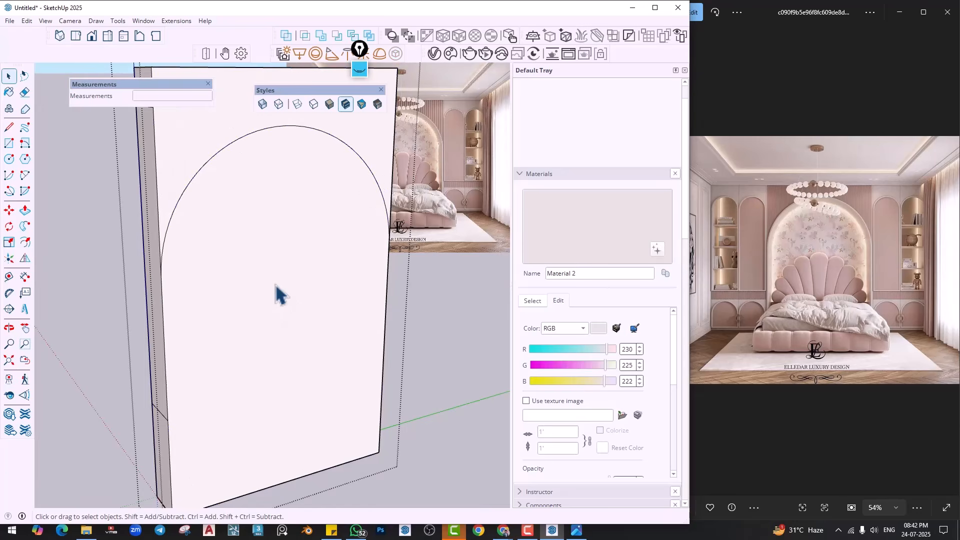
{"action": "key", "text": "e"}
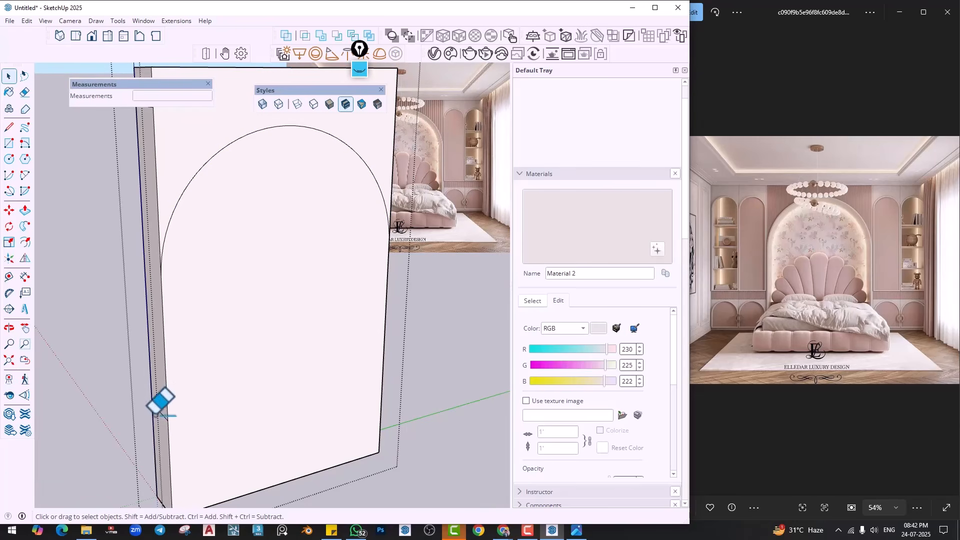
{"action": "scroll", "coordinate": [252, 403], "scroll_direction": "down", "scroll_amount": 3}
{"action": "middle_click_drag", "start_coordinate": [306, 388], "coordinate": [342, 373]}
{"action": "middle_click_drag", "start_coordinate": [309, 376], "coordinate": [308, 383]}
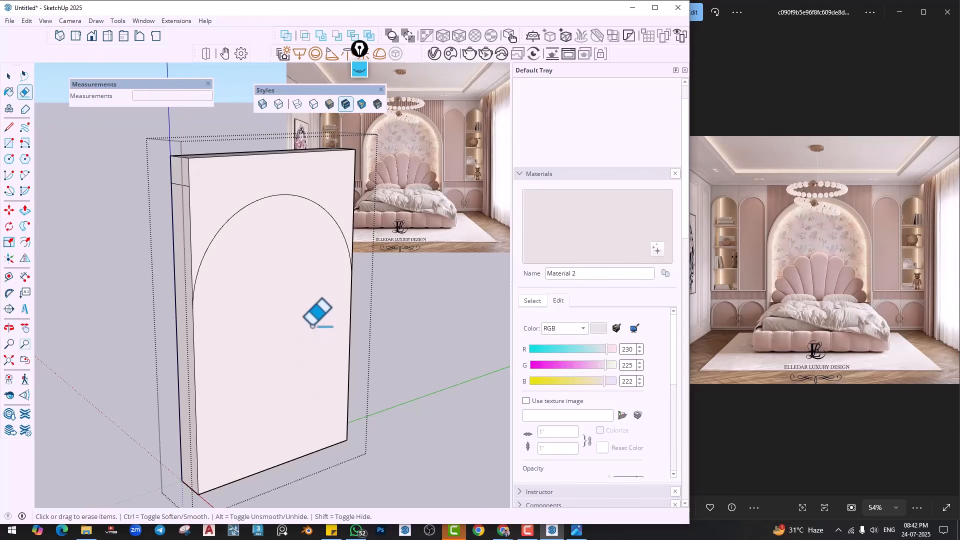
Check the arch border in an enlarged view of the reference image and start offsetting the panel's arched face inward
{"action": "scroll", "coordinate": [832, 222], "scroll_direction": "up", "scroll_amount": 3}
{"action": "scroll", "coordinate": [834, 223], "scroll_direction": "up", "scroll_amount": 2}
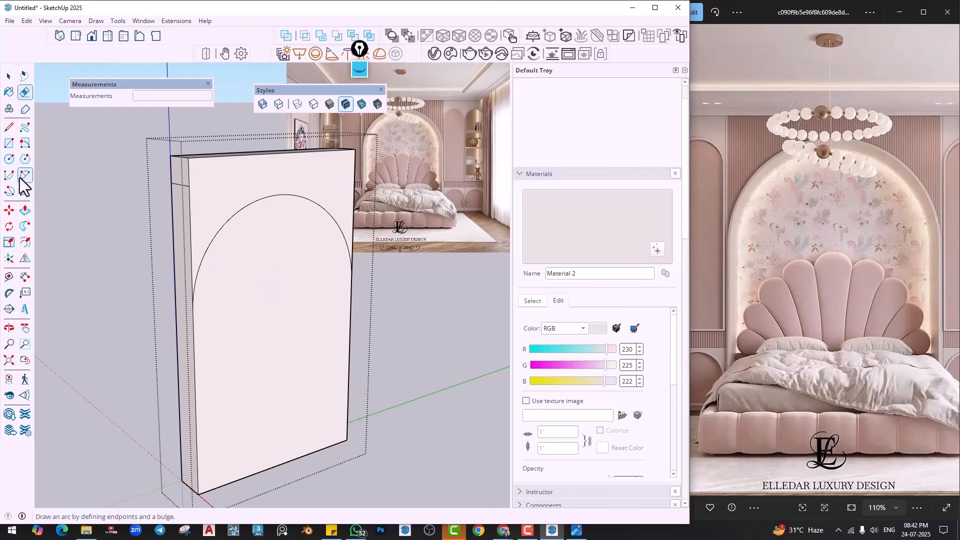
{"action": "left_click", "coordinate": [25, 242]}
{"action": "left_click", "coordinate": [220, 305]}
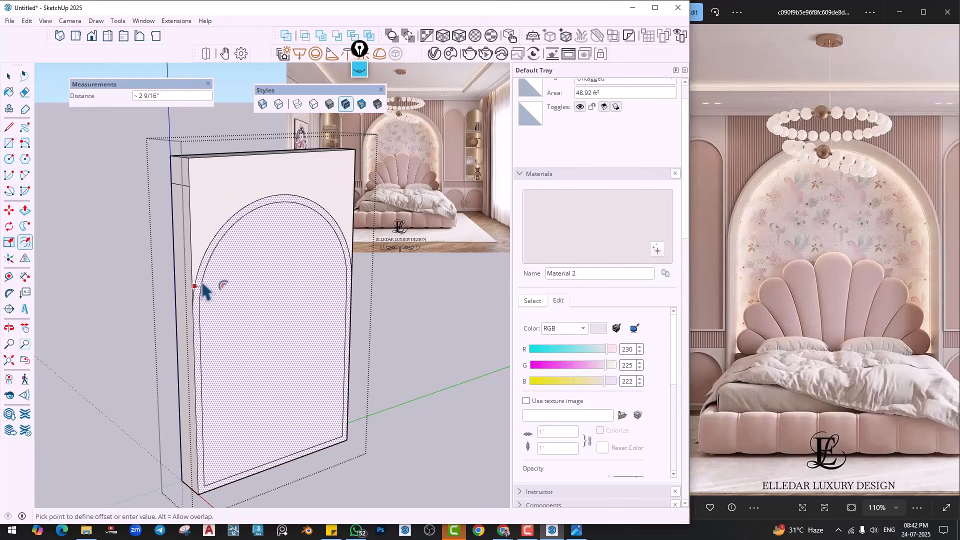
{"action": "key", "text": "Return"}
{"action": "left_click", "coordinate": [207, 293]}
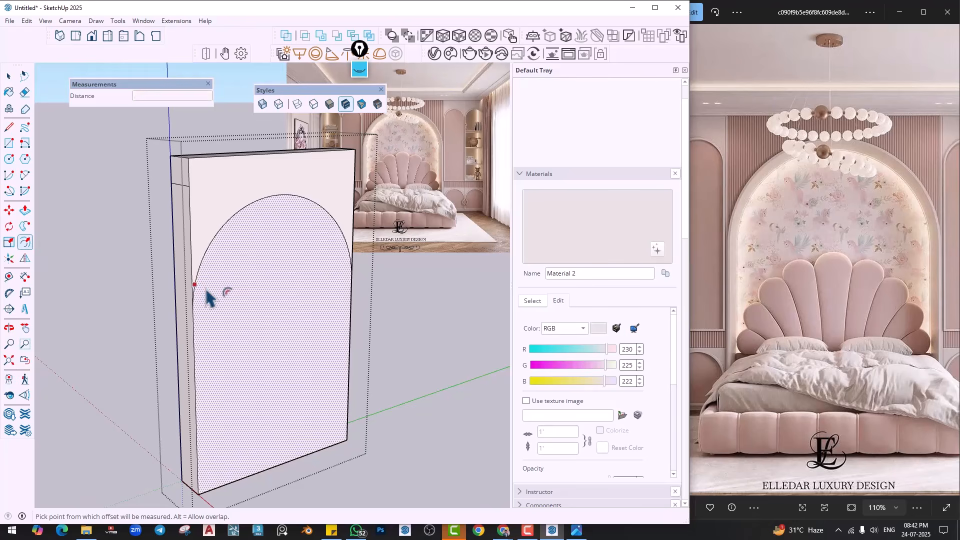
Try offsetting the arch outline by .1 and .5 inch on the wall face
{"action": "key", "text": "Return"}
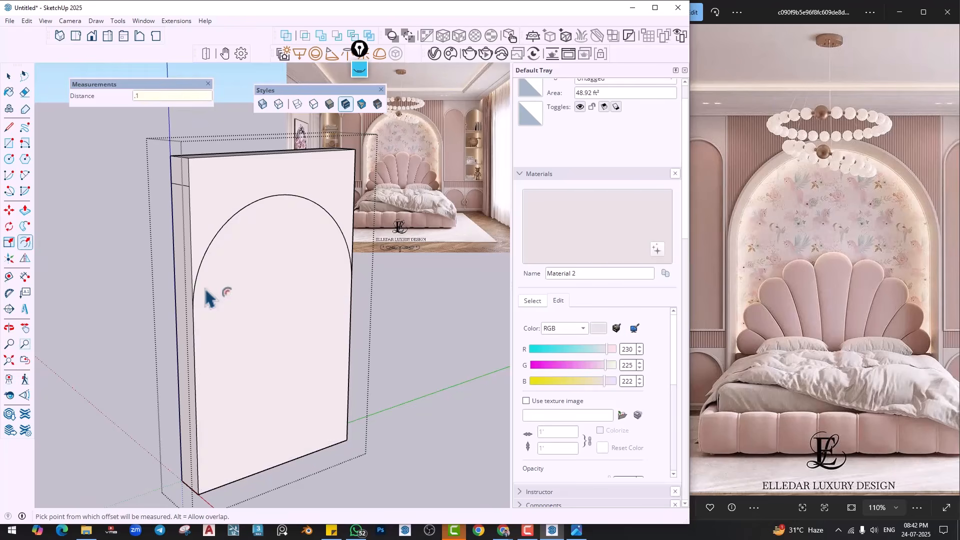
{"action": "left_click", "coordinate": [209, 303]}
{"action": "type", "text": ".5"}
{"action": "key", "text": "Return"}
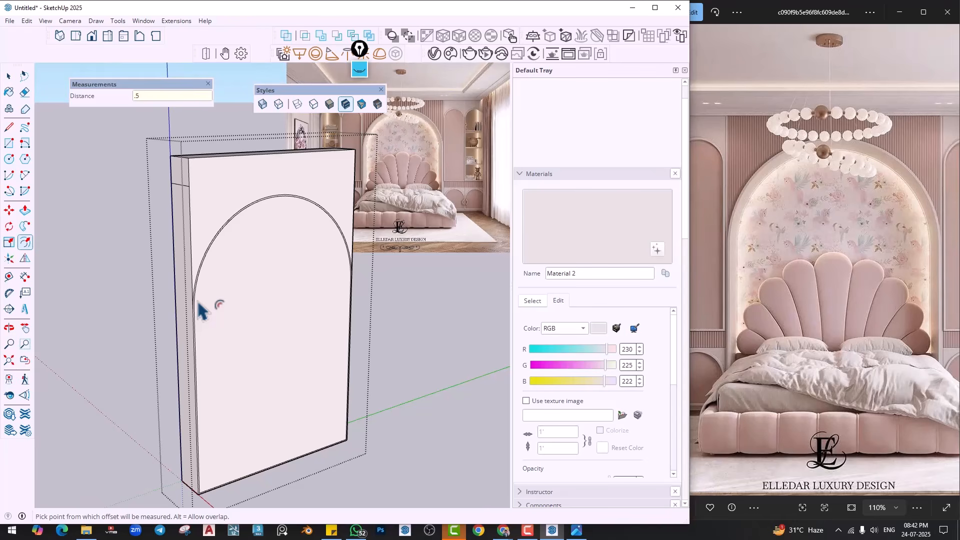
{"action": "left_click", "coordinate": [196, 277]}
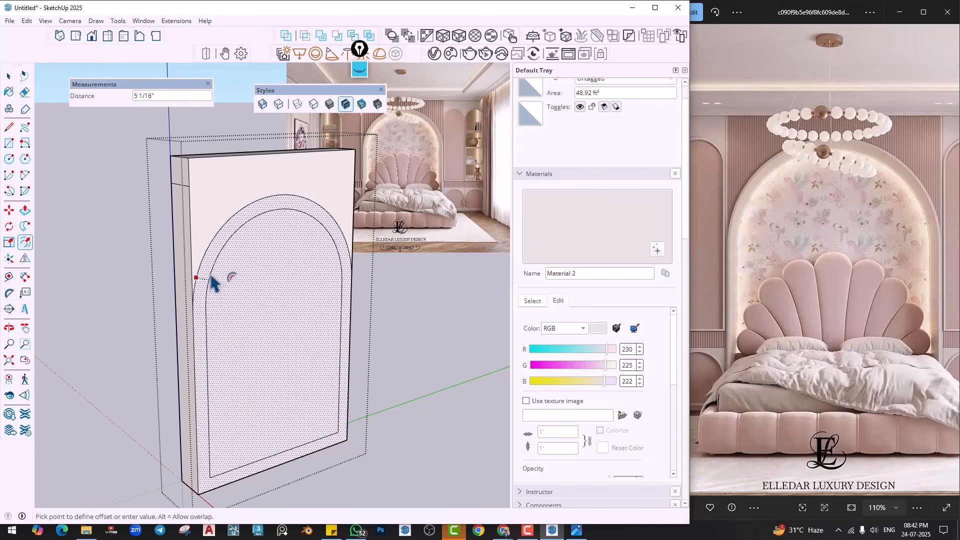
{"action": "key", "text": "Escape"}
Offset the arch outline inward by 4 inches on the wall face
{"action": "left_click", "coordinate": [212, 275]}
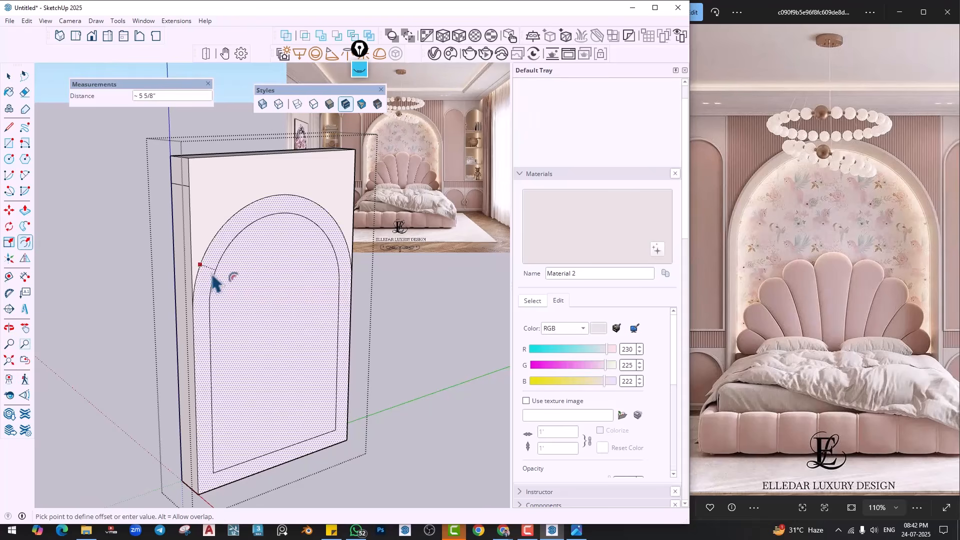
{"action": "type", "text": "4"}
{"action": "key", "text": "Return"}
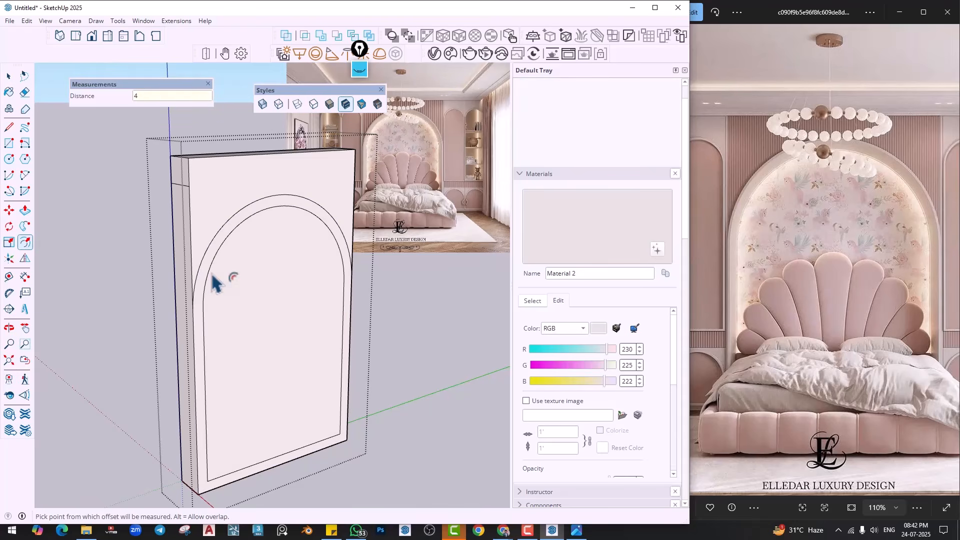
{"action": "scroll", "coordinate": [280, 360], "scroll_direction": "up", "scroll_amount": 5}
{"action": "key", "text": "space"}
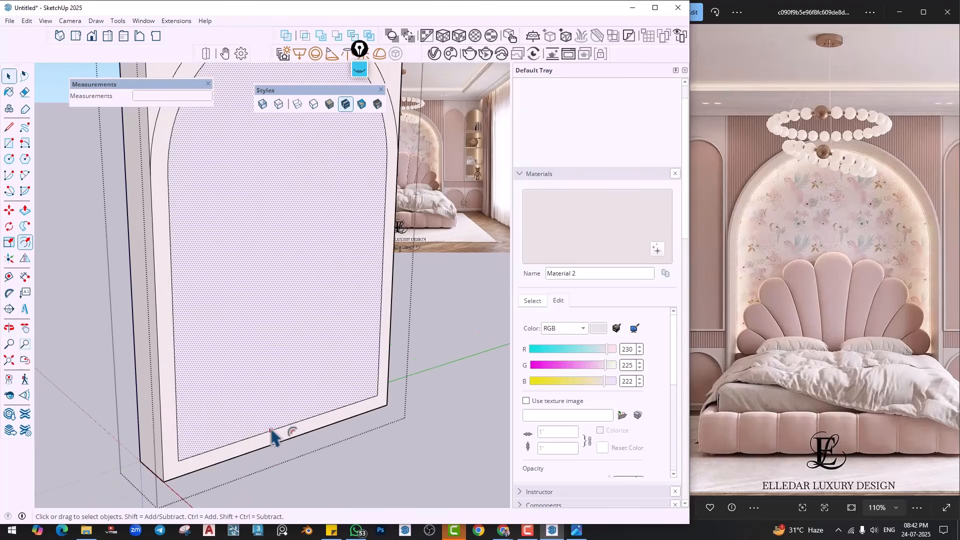
Move the inner outline's bottom edge down 4 inches onto the wall's base edge
{"action": "left_click", "coordinate": [274, 440]}
{"action": "key", "text": "m"}
{"action": "left_click", "coordinate": [269, 432]}
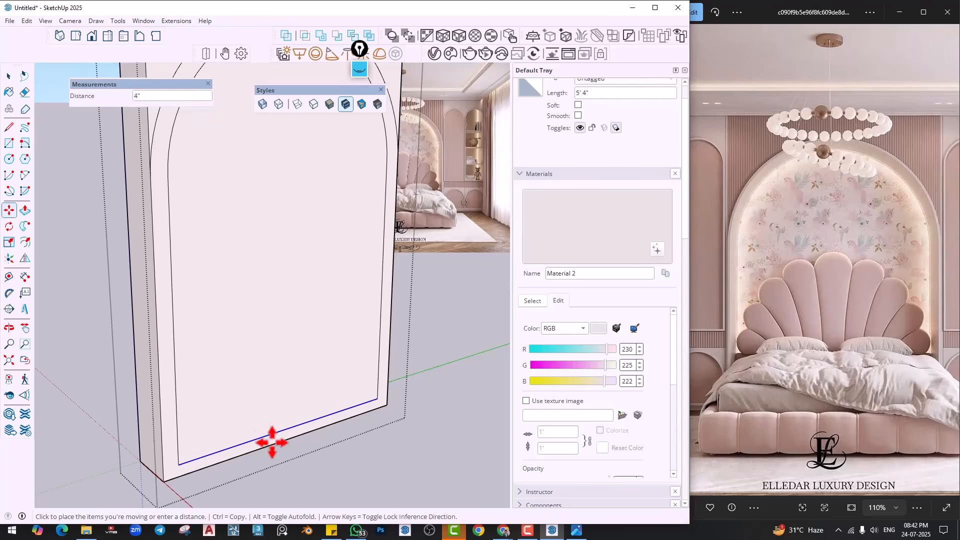
{"action": "left_click", "coordinate": [272, 442]}
{"action": "scroll", "coordinate": [272, 396], "scroll_direction": "down", "scroll_amount": 3}
{"action": "key", "text": "space"}
{"action": "middle_click_drag", "start_coordinate": [285, 401], "coordinate": [296, 425]}
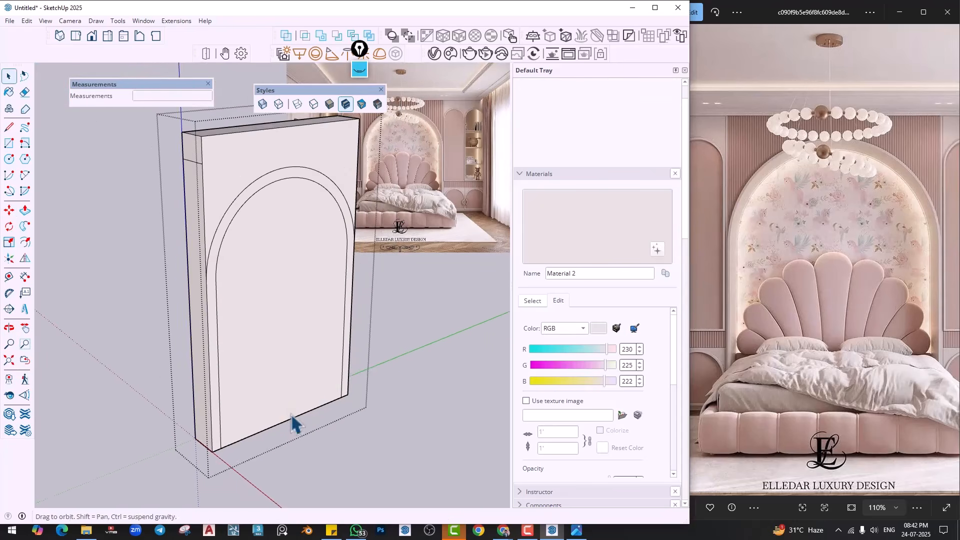
Push/Pull the arch-shaped frame band outward from the wall by 1 inch
{"action": "key", "text": "p"}
{"action": "left_click", "coordinate": [221, 267]}
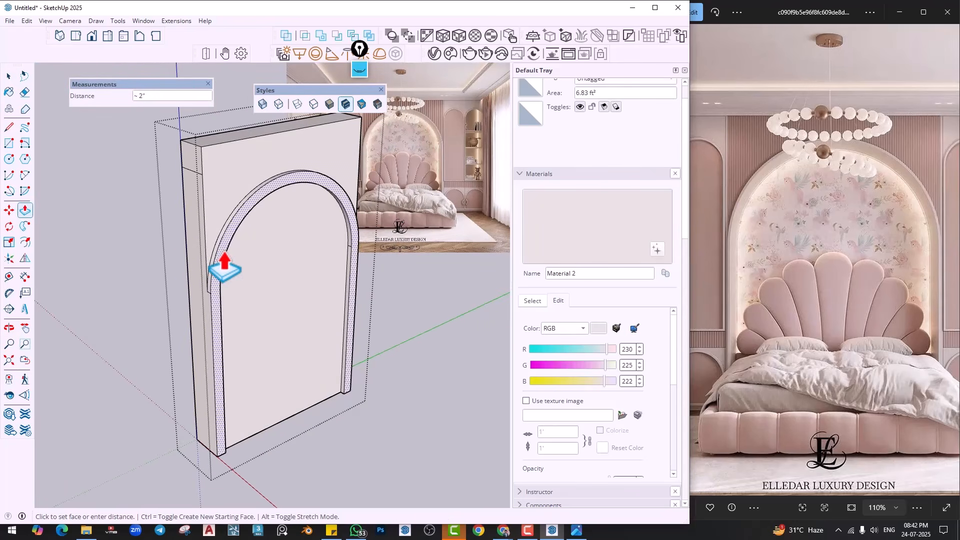
{"action": "type", "text": "1"}
{"action": "key", "text": "Return"}
{"action": "scroll", "coordinate": [225, 260], "scroll_direction": "up", "scroll_amount": 5}
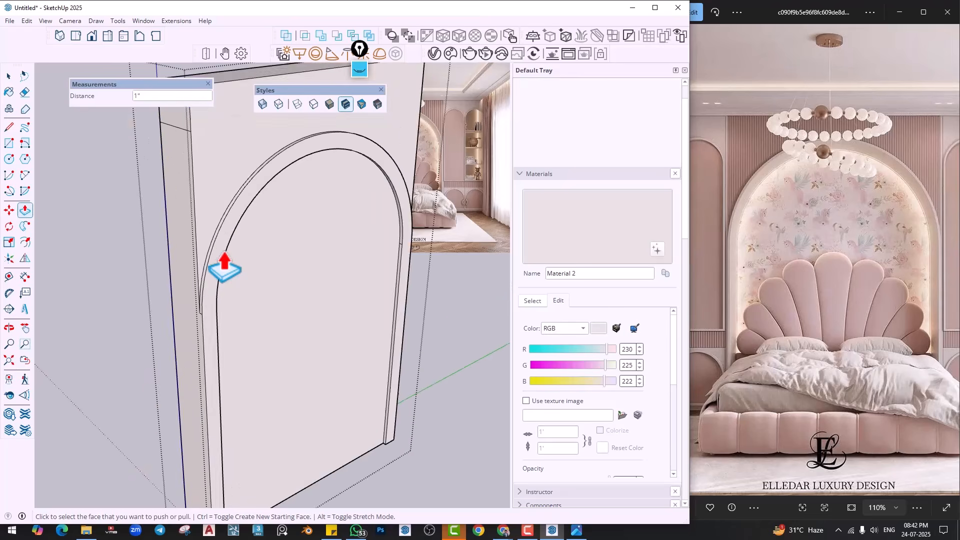
Offset the front face outline of the arch frame inward by 3/8 inch
{"action": "left_click", "coordinate": [25, 242]}
{"action": "scroll", "coordinate": [214, 244], "scroll_direction": "up", "scroll_amount": 2}
{"action": "left_click", "coordinate": [218, 250]}
{"action": "left_click", "coordinate": [218, 253]}
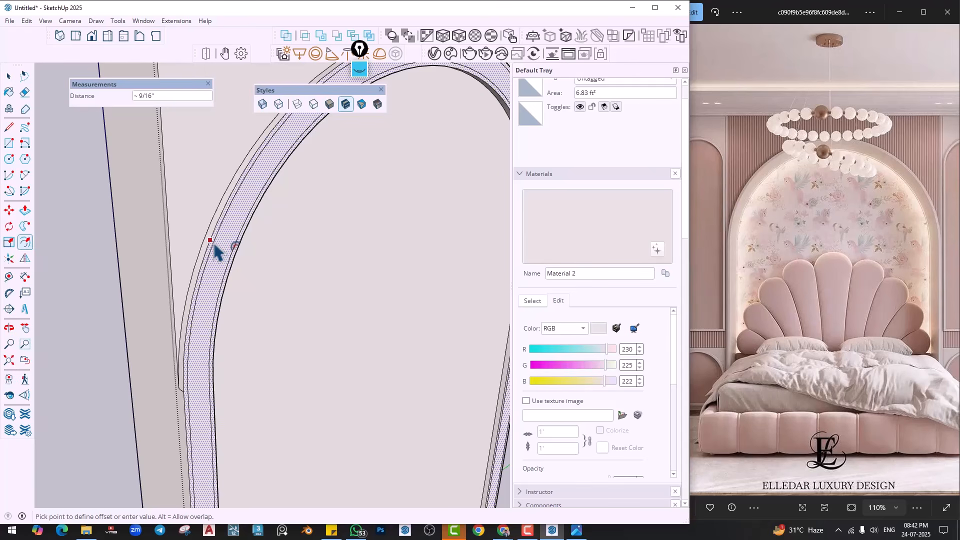
{"action": "left_click", "coordinate": [214, 245]}
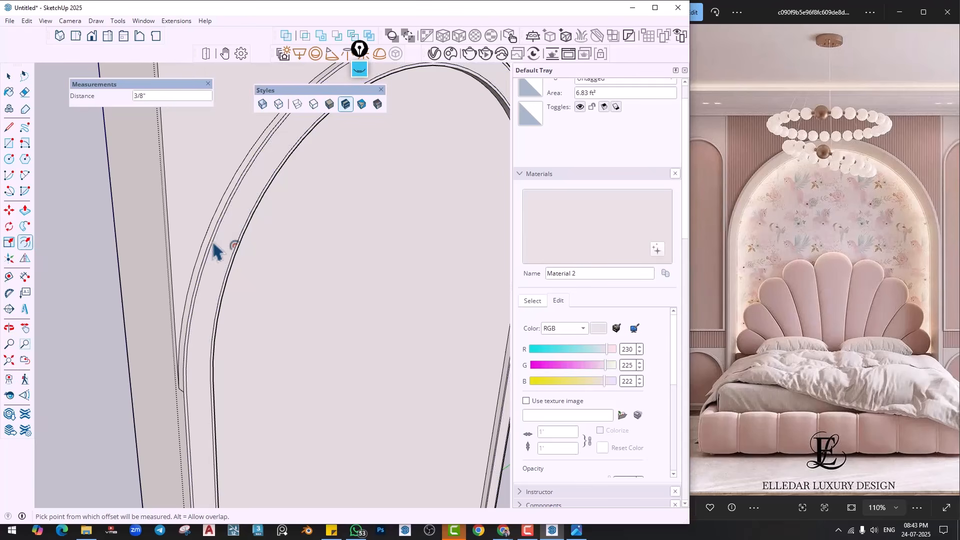
Push/Pull the narrow border strip of the arch frame by about 1/4 inch
{"action": "scroll", "coordinate": [214, 243], "scroll_direction": "up", "scroll_amount": 1}
{"action": "scroll", "coordinate": [213, 243], "scroll_direction": "up", "scroll_amount": 3}
{"action": "key", "text": "p"}
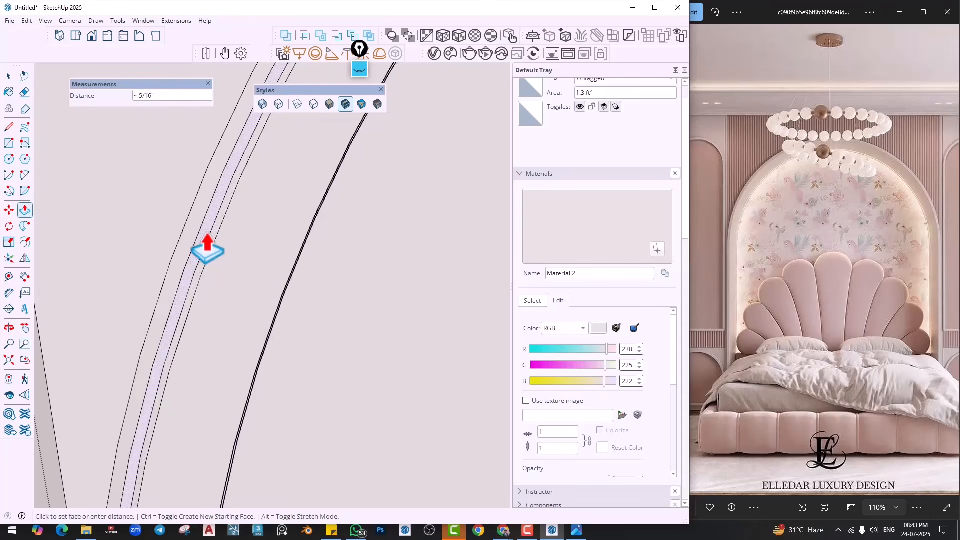
{"action": "scroll", "coordinate": [337, 221], "scroll_direction": "down", "scroll_amount": 6}
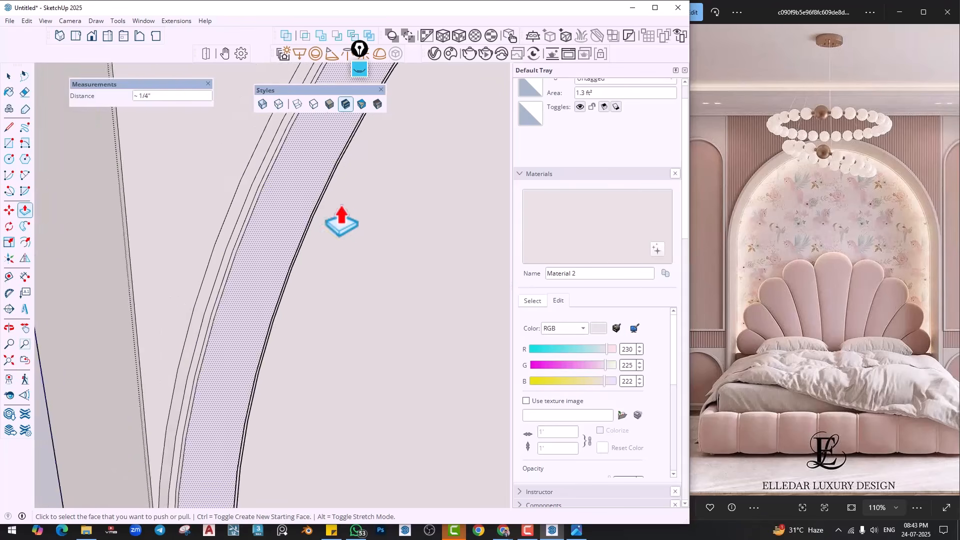
{"action": "key", "text": "space"}
{"action": "middle_click_drag", "start_coordinate": [345, 237], "coordinate": [285, 249]}
{"action": "scroll", "coordinate": [293, 249], "scroll_direction": "down", "scroll_amount": 4}
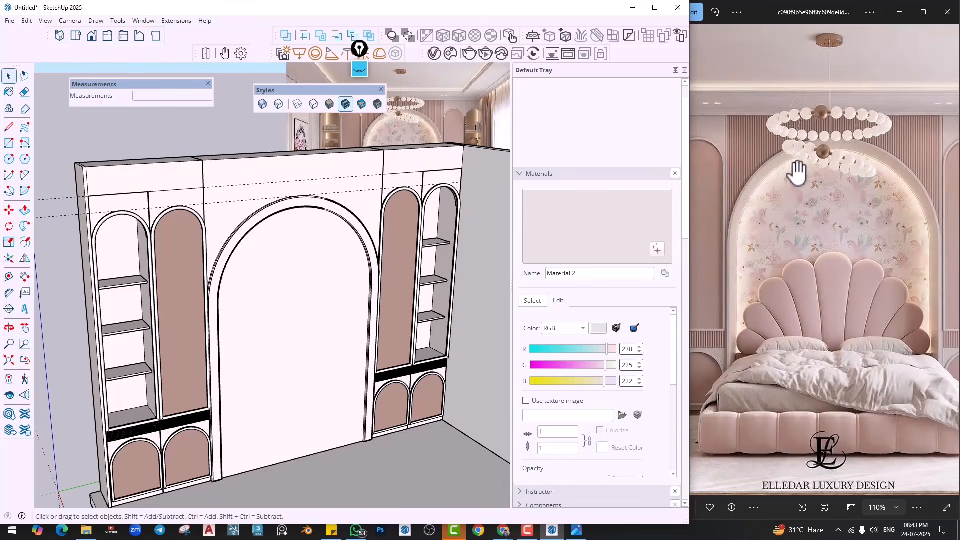
Copy the wall face above the arch with its edges and paste it in place outside the wall group
{"action": "scroll", "coordinate": [228, 203], "scroll_direction": "up", "scroll_amount": 1}
{"action": "scroll", "coordinate": [253, 231], "scroll_direction": "up", "scroll_amount": 3}
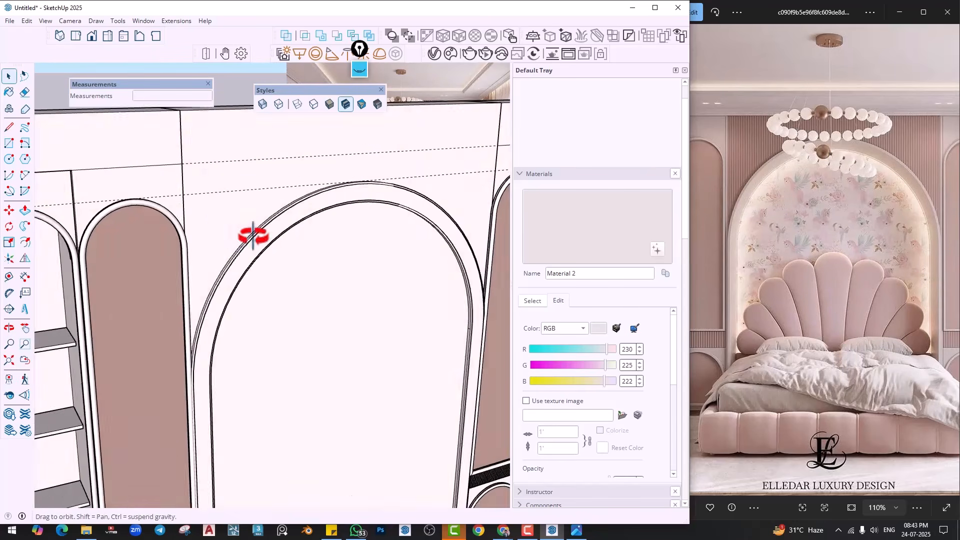
{"action": "middle_click_drag", "start_coordinate": [257, 225], "coordinate": [249, 216]}
{"action": "left_click", "coordinate": [245, 210]}
{"action": "scroll", "coordinate": [245, 210], "scroll_direction": "down", "scroll_amount": 3}
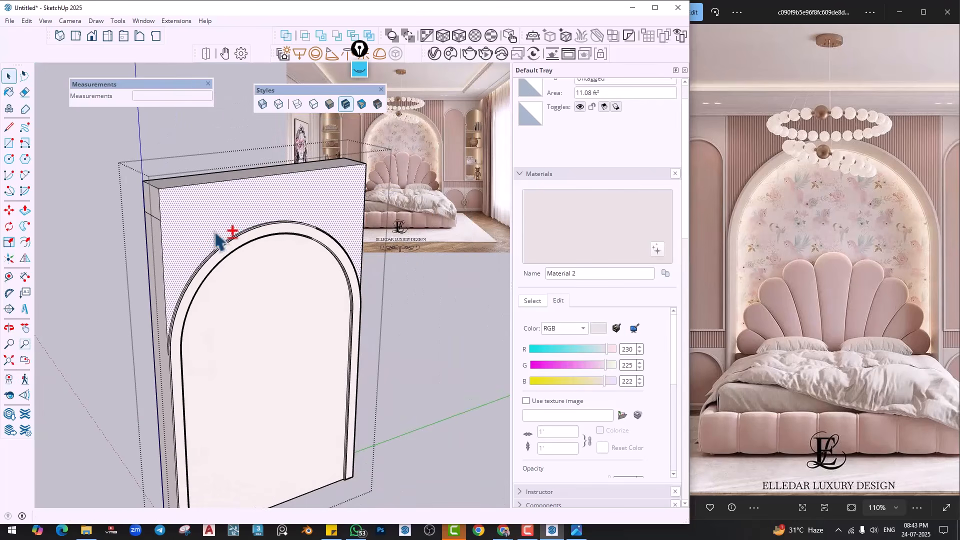
{"action": "double_click", "coordinate": [210, 223]}
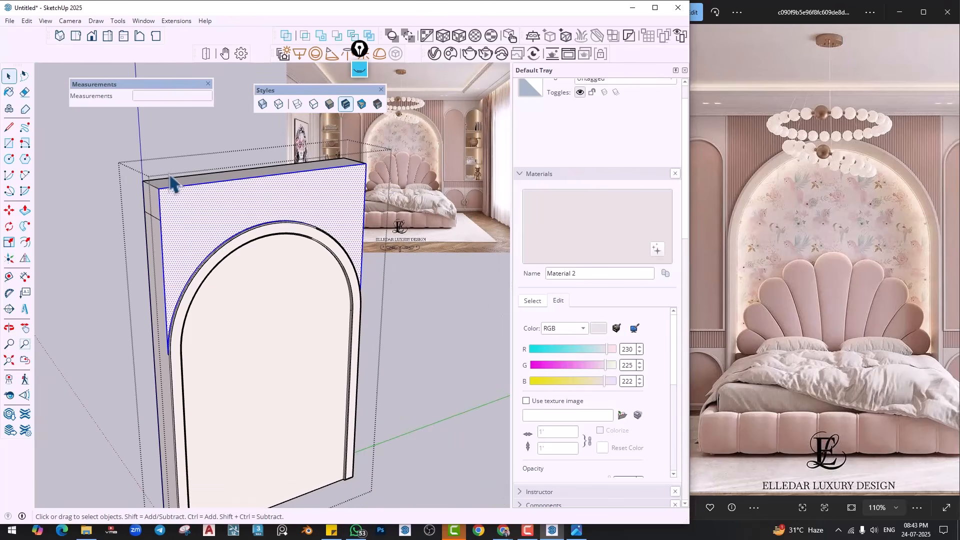
{"action": "left_click", "coordinate": [113, 150]}
{"action": "left_click", "coordinate": [27, 21]}
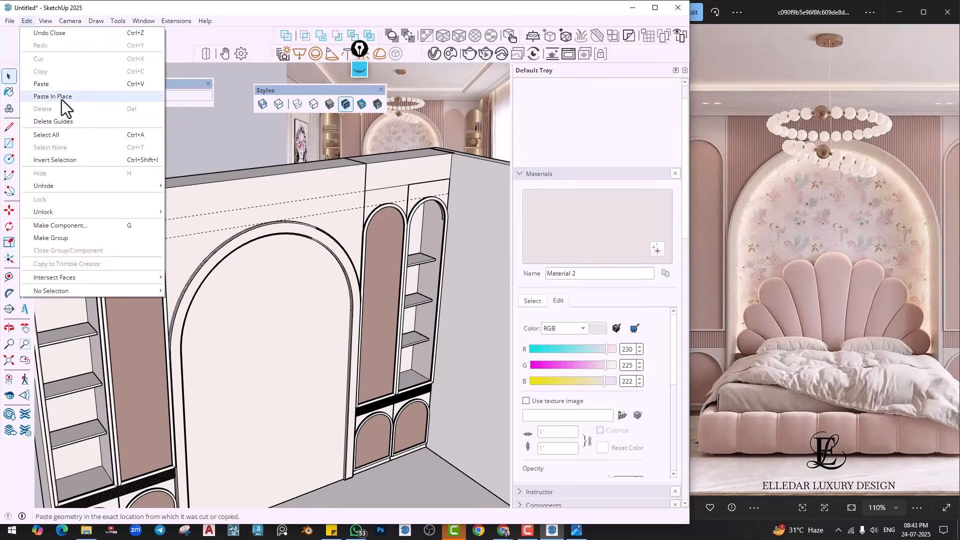
{"action": "left_click", "coordinate": [62, 97]}
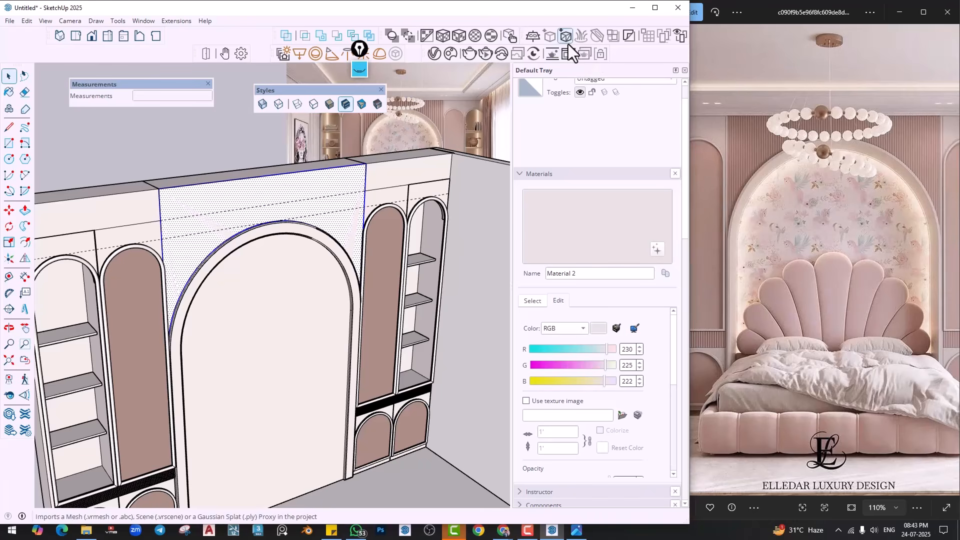
Display the 1001bit tools toolbar and open the Create Vertical Louvres settings, closing them without creating louvres
{"action": "right_click", "coordinate": [418, 53]}
{"action": "left_click", "coordinate": [451, 11]}
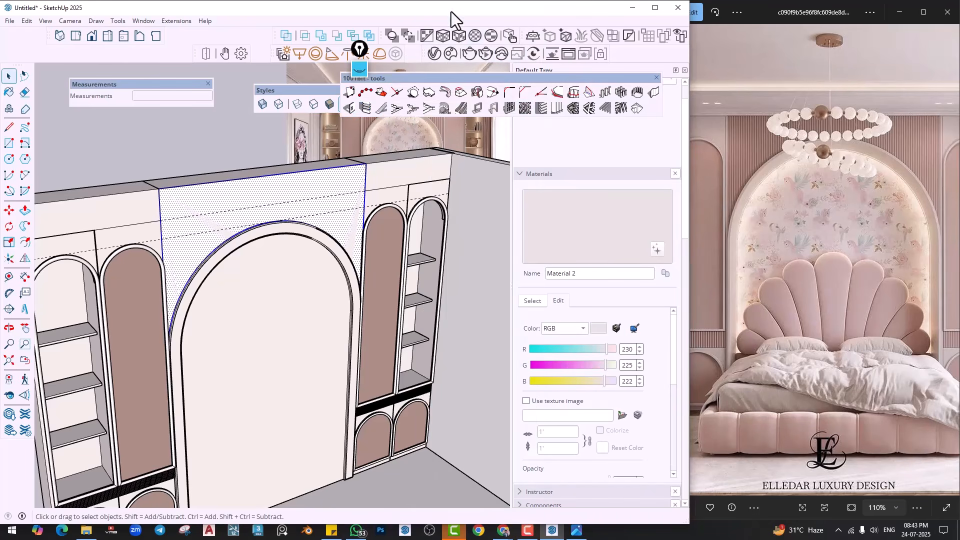
{"action": "left_click", "coordinate": [559, 110]}
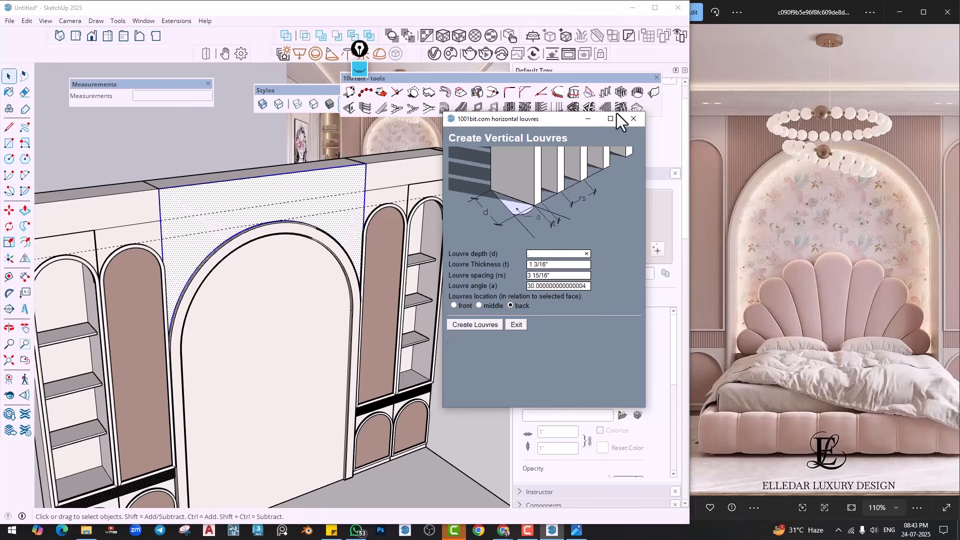
{"action": "left_click", "coordinate": [633, 119]}
Measure the width of a single fluted strip on the existing lower cabinet door
{"action": "scroll", "coordinate": [400, 250], "scroll_direction": "down", "scroll_amount": 5}
{"action": "scroll", "coordinate": [246, 400], "scroll_direction": "up", "scroll_amount": 7}
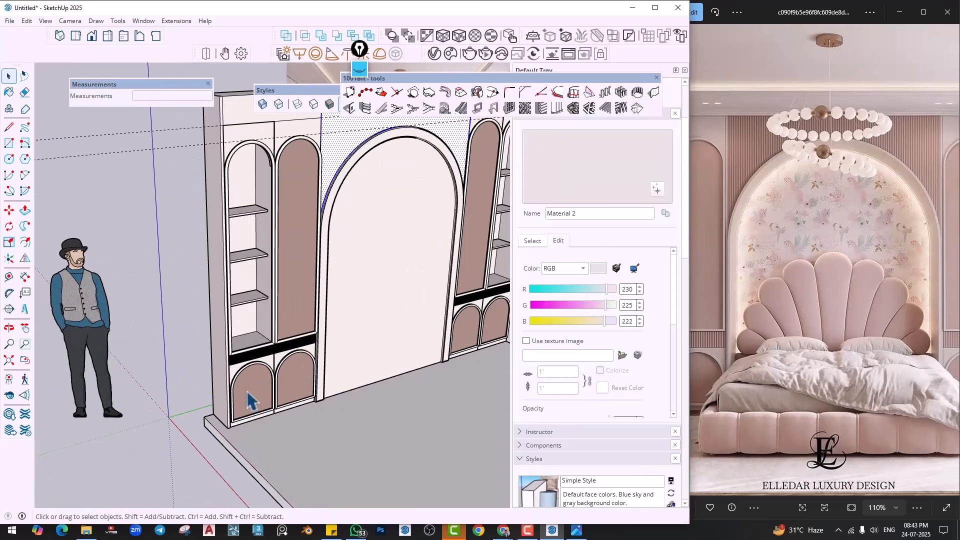
{"action": "scroll", "coordinate": [259, 381], "scroll_direction": "up", "scroll_amount": 10}
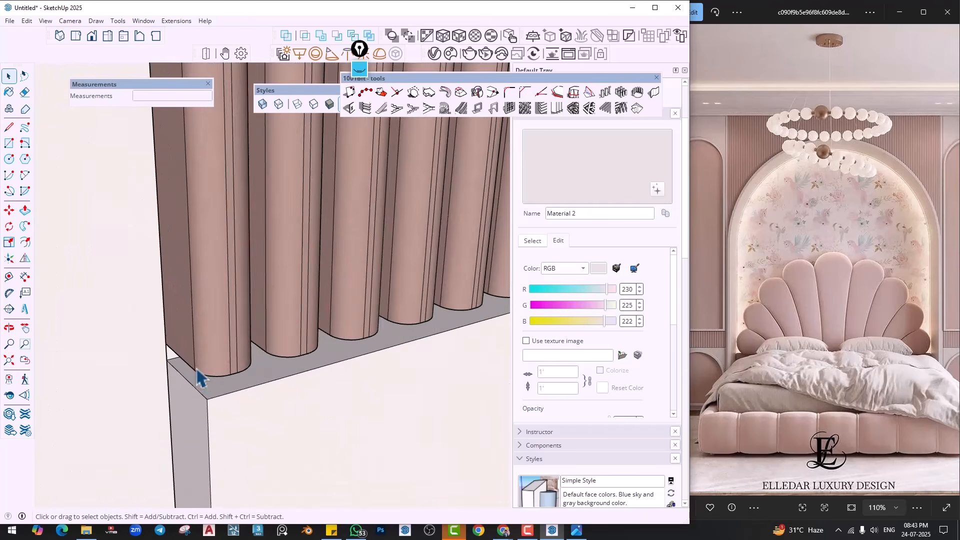
{"action": "mouse_move", "coordinate": [210, 371]}
{"action": "middle_mouse_down"}
{"action": "mouse_move", "coordinate": [235, 386]}
{"action": "mouse_move", "coordinate": [213, 199]}
{"action": "mouse_move", "coordinate": [270, 370]}
{"action": "mouse_move", "coordinate": [70, 279]}
{"action": "middle_mouse_up"}
{"action": "left_click", "coordinate": [24, 277]}
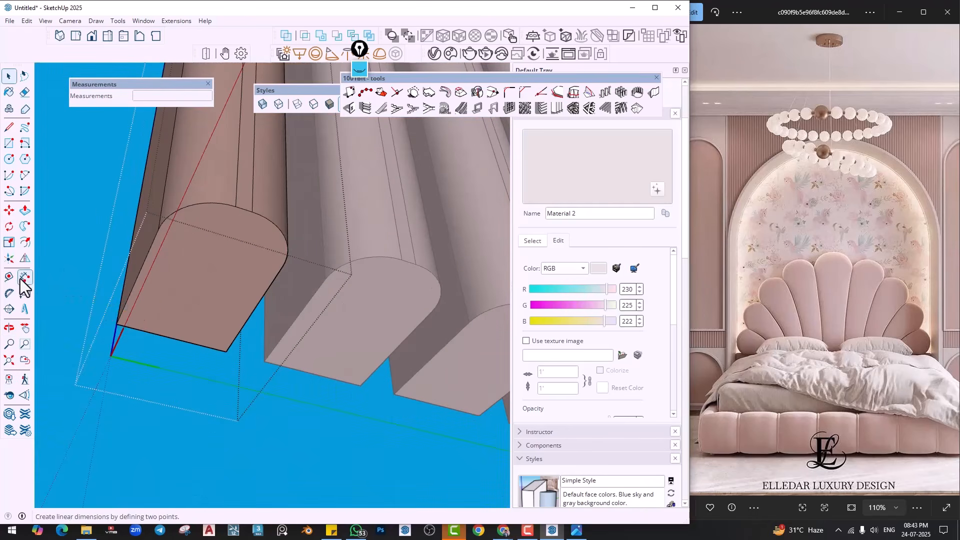
{"action": "left_click", "coordinate": [117, 324]}
{"action": "left_click", "coordinate": [225, 350]}
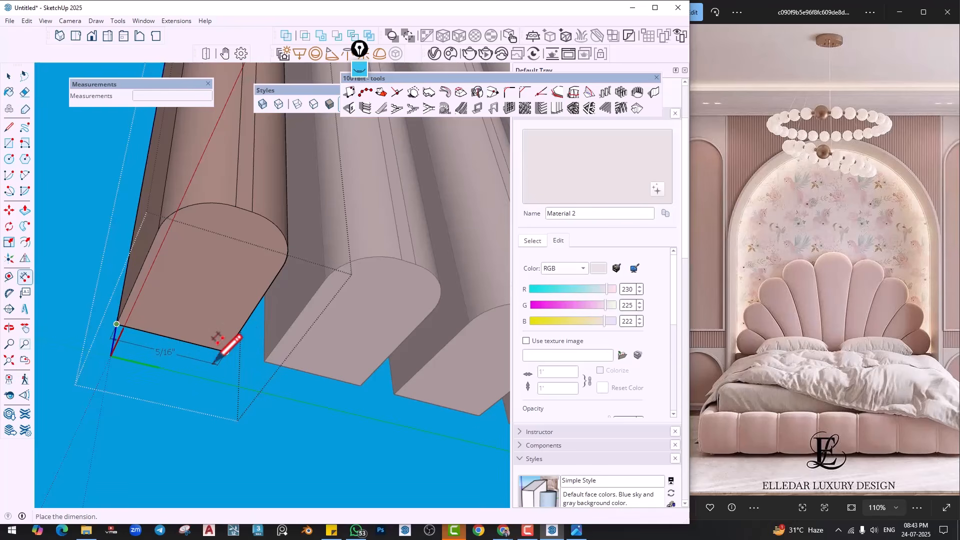
{"action": "key", "text": "space"}
{"action": "key", "text": "Escape"}
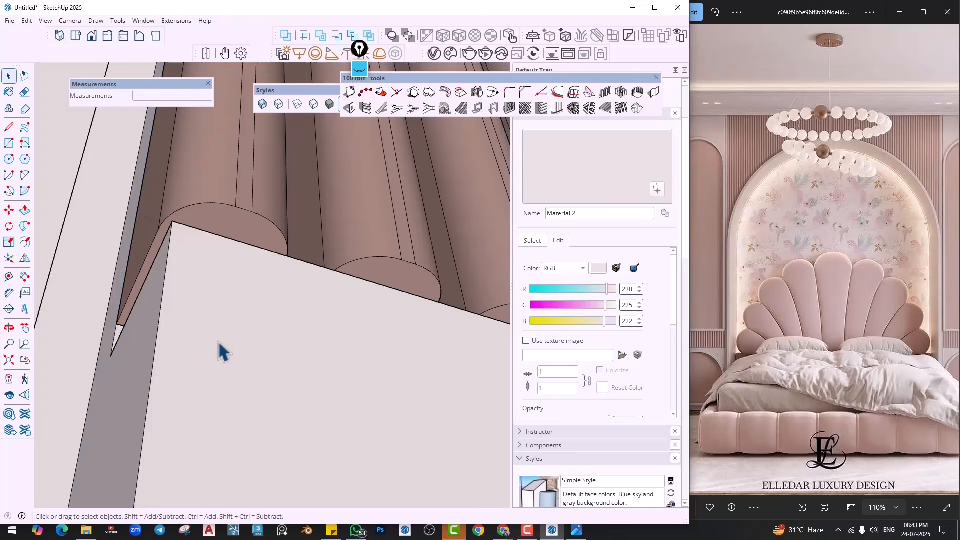
Create vertical louvres on the pasted face above the arch with depth .1, thickness .1, spacing .2, angle 0 and location front
{"action": "scroll", "coordinate": [275, 305], "scroll_direction": "down", "scroll_amount": 10}
{"action": "middle_click_drag", "start_coordinate": [362, 261], "coordinate": [120, 480]}
{"action": "scroll", "coordinate": [398, 288], "scroll_direction": "down", "scroll_amount": 6}
{"action": "middle_click_drag", "start_coordinate": [415, 285], "coordinate": [109, 467], "text": "shift"}
{"action": "middle_click_drag", "start_coordinate": [463, 320], "coordinate": [183, 457]}
{"action": "middle_click_drag", "start_coordinate": [382, 333], "coordinate": [310, 355]}
{"action": "scroll", "coordinate": [200, 330], "scroll_direction": "up", "scroll_amount": 7}
{"action": "scroll", "coordinate": [274, 308], "scroll_direction": "down", "scroll_amount": 5}
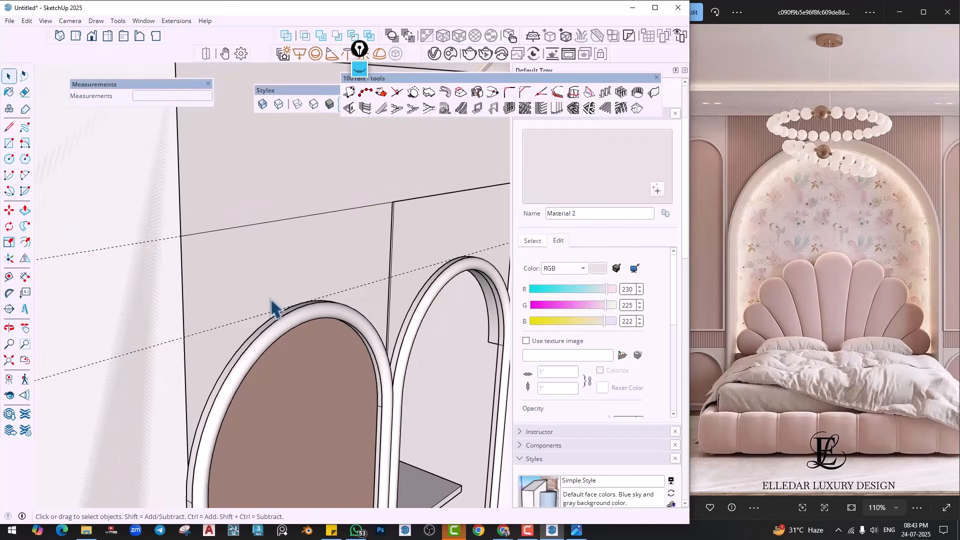
{"action": "middle_click_drag", "start_coordinate": [275, 308], "coordinate": [144, 317]}
{"action": "scroll", "coordinate": [259, 255], "scroll_direction": "up", "scroll_amount": 5}
{"action": "scroll", "coordinate": [239, 247], "scroll_direction": "up", "scroll_amount": 2}
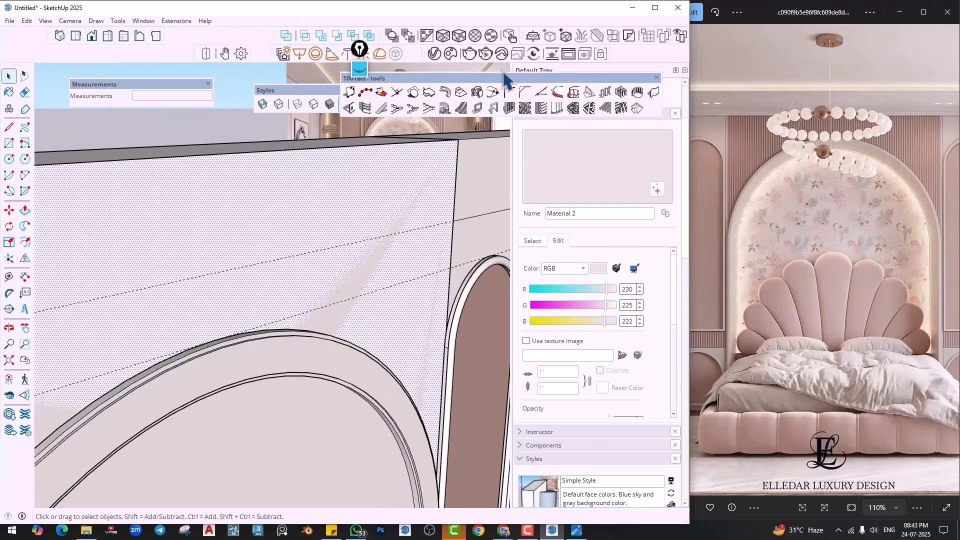
{"action": "left_click", "coordinate": [560, 111]}
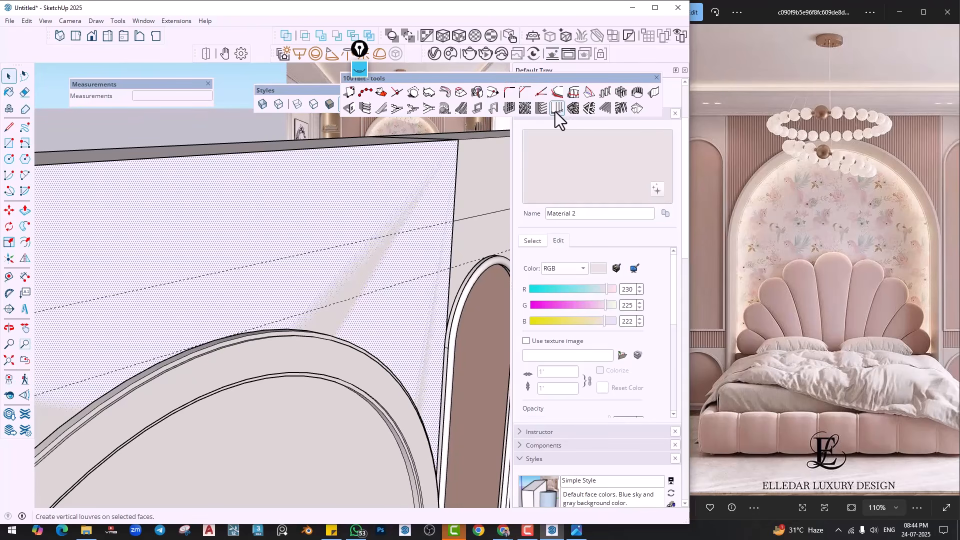
{"action": "triple_click", "coordinate": [548, 254]}
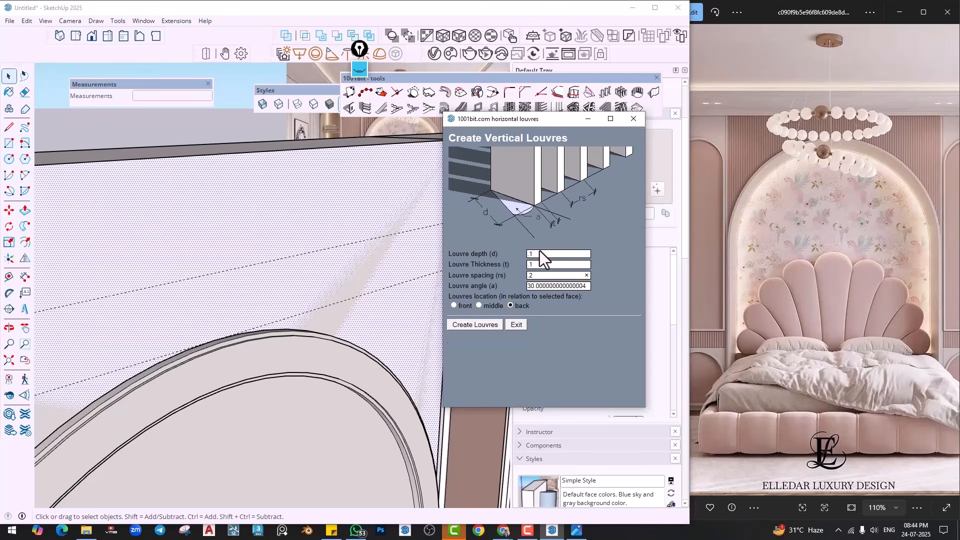
{"action": "key", "text": "Tab"}
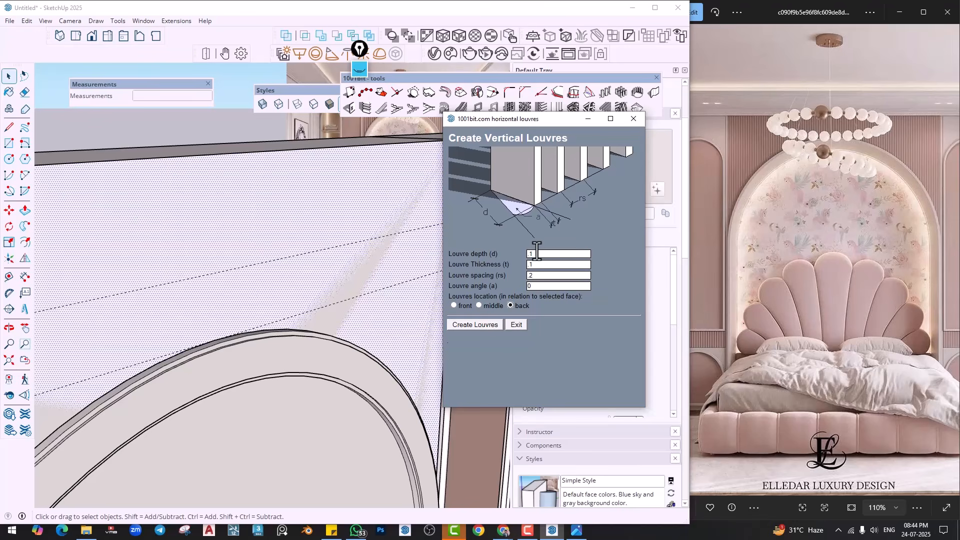
{"action": "left_click", "coordinate": [454, 306]}
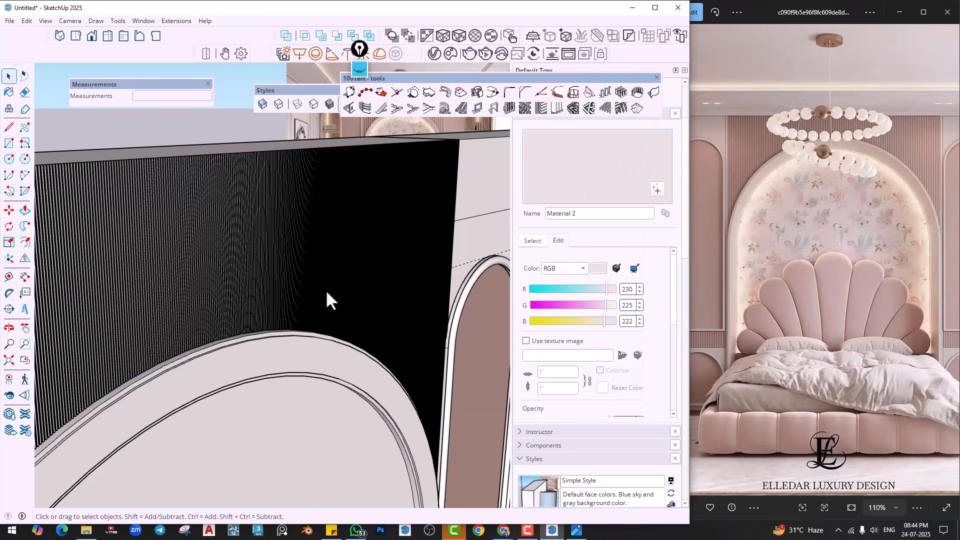
Examine the density and fit of the new vertical louvres above the arch, both close up and across the wall
{"action": "scroll", "coordinate": [211, 226], "scroll_direction": "up", "scroll_amount": 4}
{"action": "scroll", "coordinate": [131, 263], "scroll_direction": "down", "scroll_amount": 5}
{"action": "scroll", "coordinate": [136, 310], "scroll_direction": "down", "scroll_amount": 6}
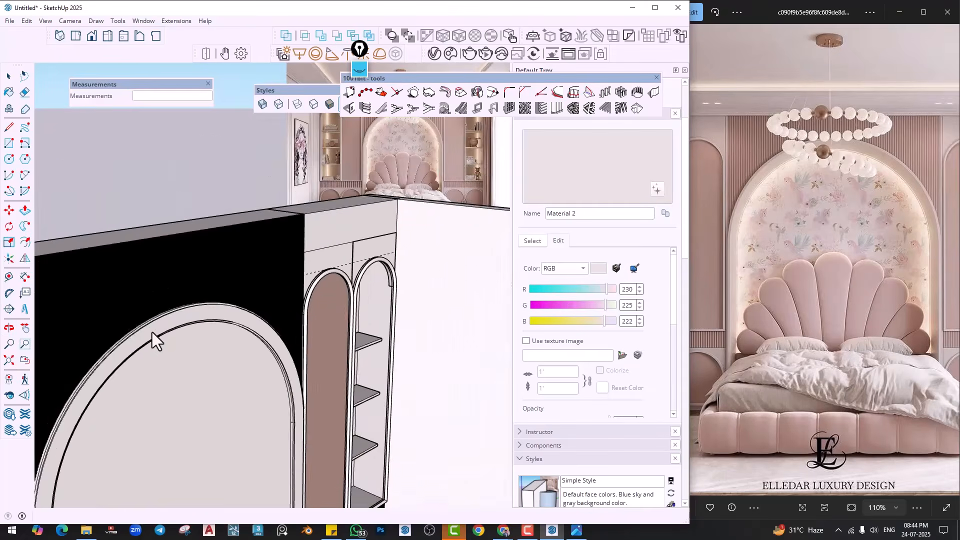
{"action": "middle_click_drag", "start_coordinate": [266, 248], "coordinate": [259, 400]}
{"action": "scroll", "coordinate": [210, 484], "scroll_direction": "up", "scroll_amount": 3}
{"action": "scroll", "coordinate": [220, 451], "scroll_direction": "up", "scroll_amount": 3}
{"action": "scroll", "coordinate": [220, 451], "scroll_direction": "down", "scroll_amount": 3}
{"action": "scroll", "coordinate": [220, 387], "scroll_direction": "up", "scroll_amount": 3}
{"action": "scroll", "coordinate": [172, 360], "scroll_direction": "up", "scroll_amount": 4}
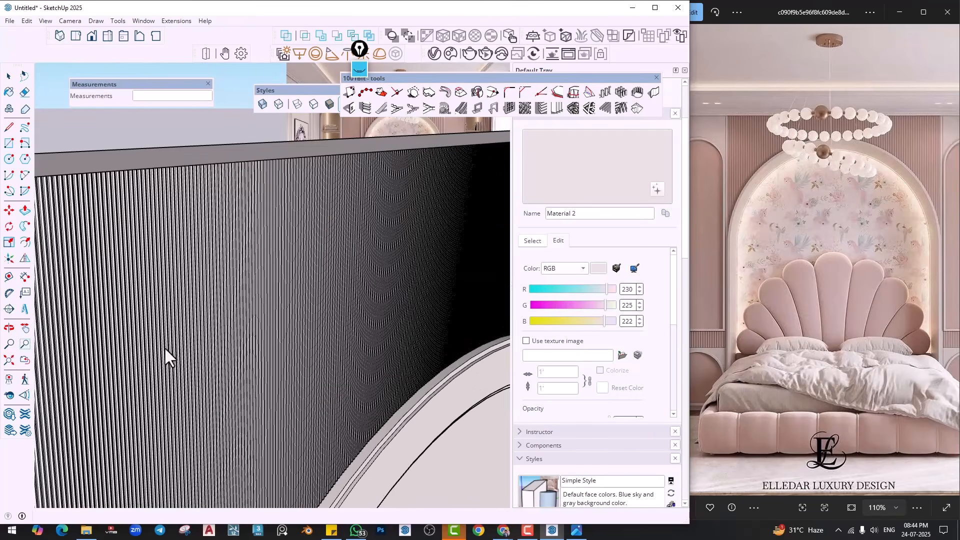
Undo the dense louvres above the arch and recreate them with depth 5/16", thickness 5/16", spacing 3/16", angle 0 and location front
{"action": "key", "text": "ctrl+z"}
{"action": "left_click", "coordinate": [208, 298]}
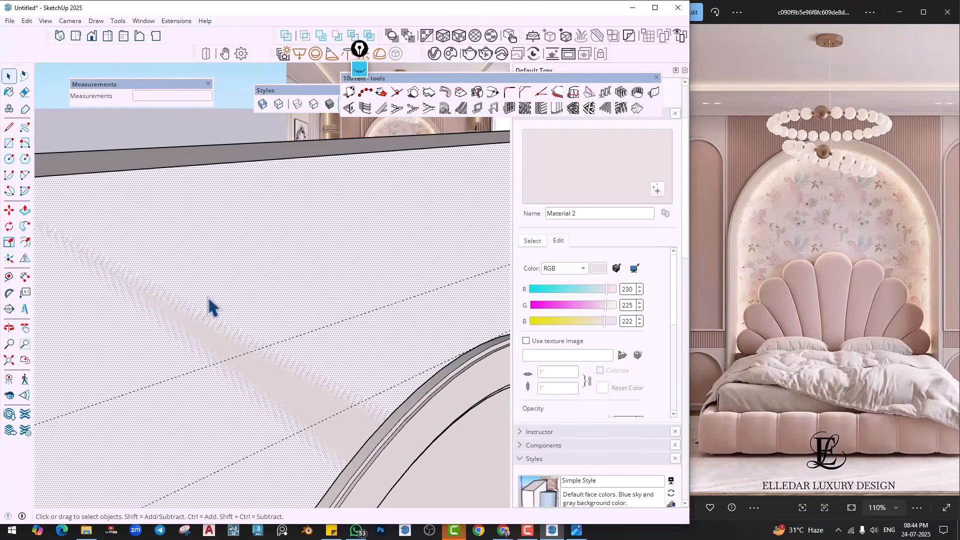
{"action": "left_click", "coordinate": [558, 108]}
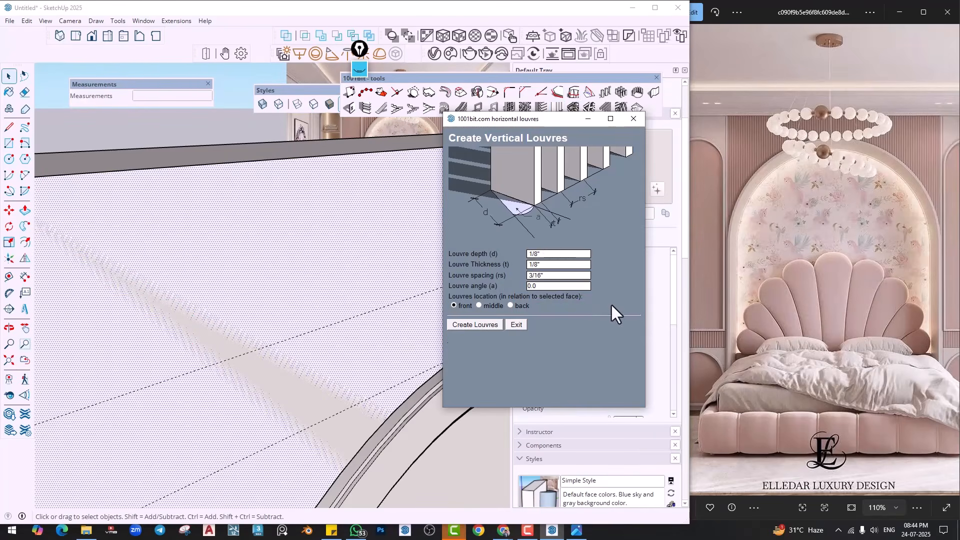
{"action": "triple_click", "coordinate": [549, 265]}
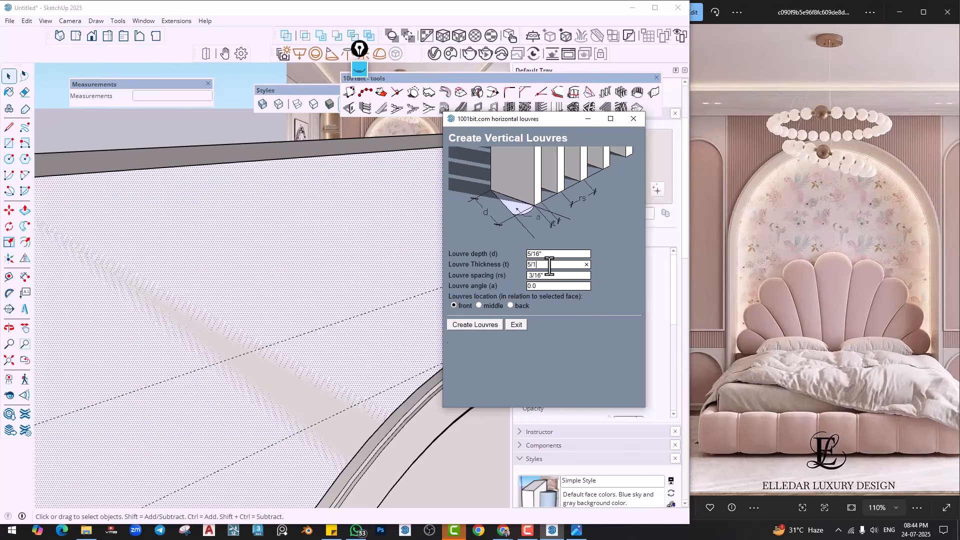
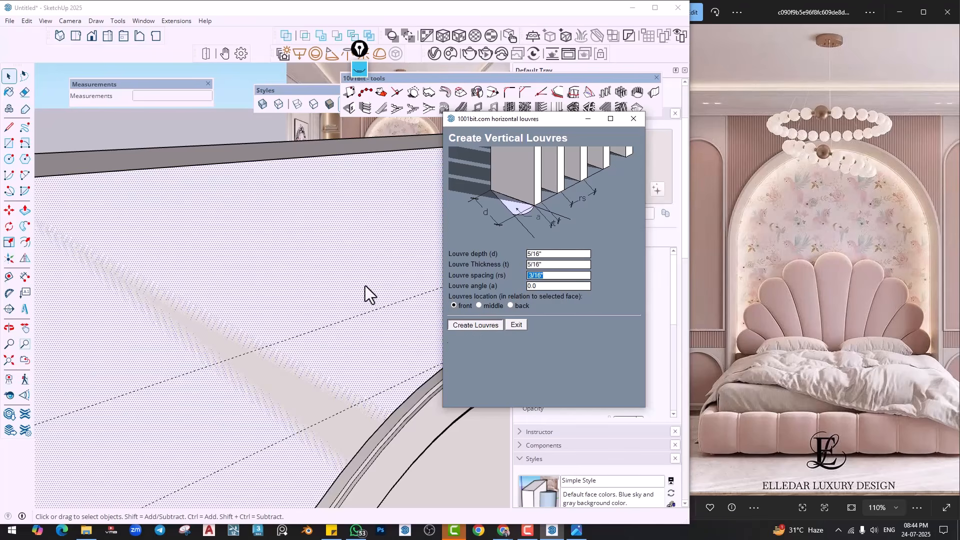
{"action": "middle_click_drag", "start_coordinate": [153, 172], "coordinate": [232, 331]}
{"action": "scroll", "coordinate": [191, 367], "scroll_direction": "up", "scroll_amount": 10}
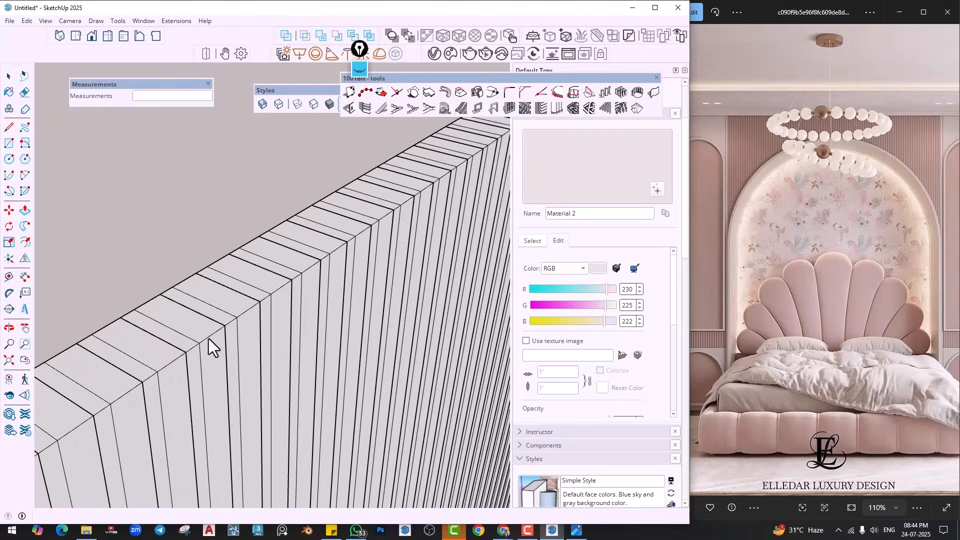
Undo the closely packed louvres and recreate them on the same face with depth and thickness 5/16" and spacing 10/16"
{"action": "scroll", "coordinate": [253, 315], "scroll_direction": "up", "scroll_amount": 8}
{"action": "key", "text": "space"}
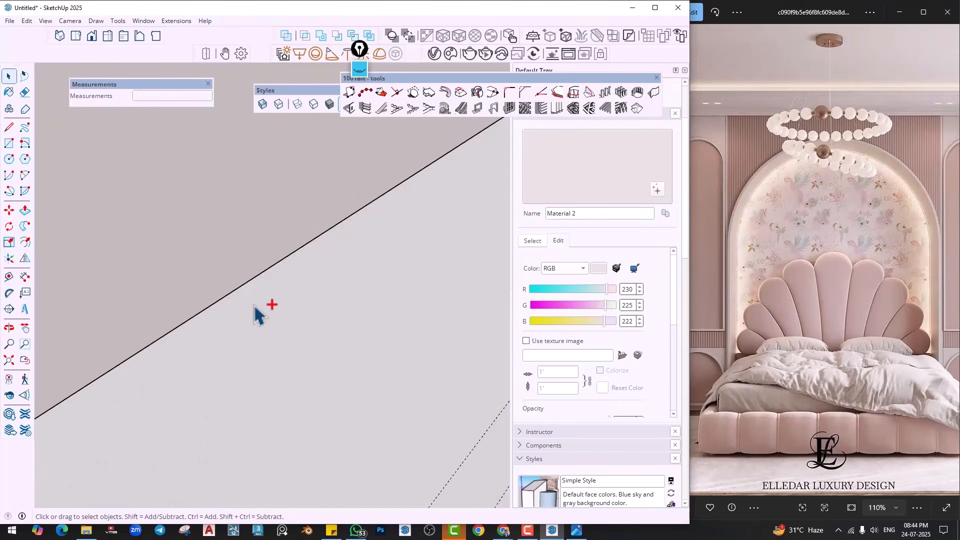
{"action": "left_click", "coordinate": [270, 310]}
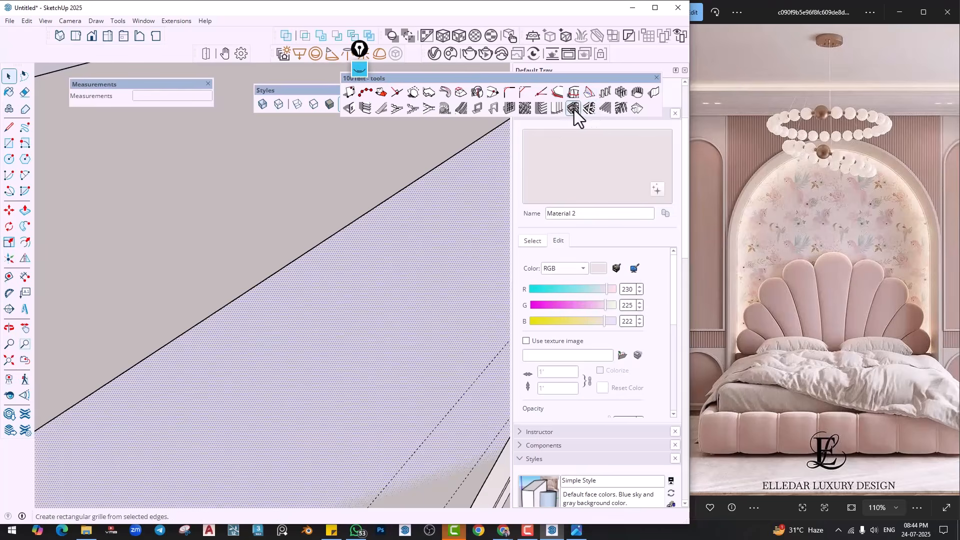
{"action": "left_click", "coordinate": [557, 108]}
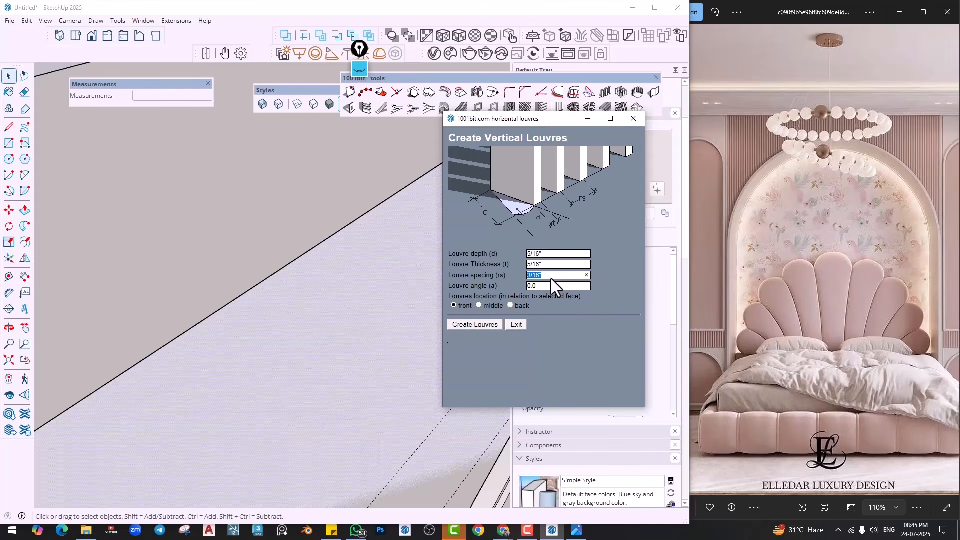
{"action": "type", "text": "10/16"}
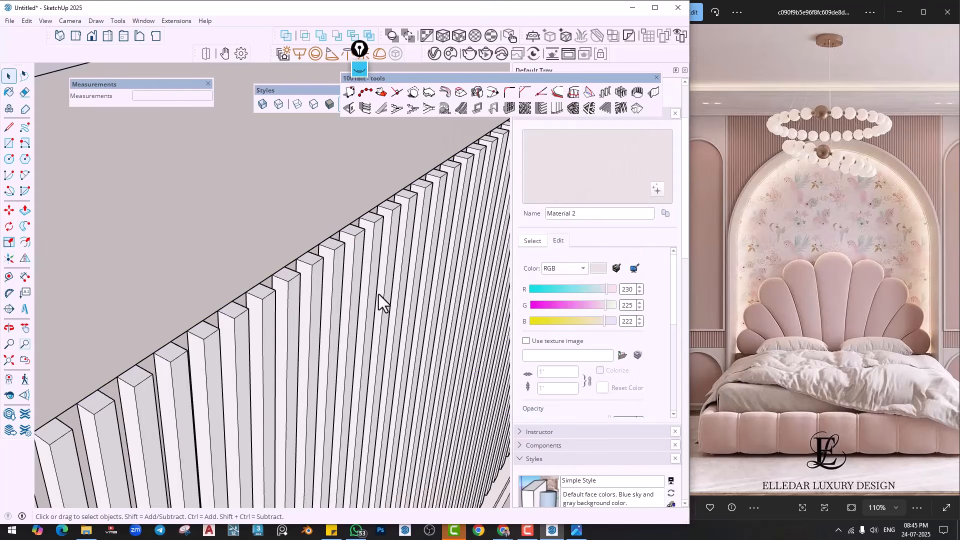
Paint the new louvres above the arch with Material 1, sampled from the adjacent brown arched panel
{"action": "middle_click_drag", "start_coordinate": [284, 290], "coordinate": [232, 246]}
{"action": "scroll", "coordinate": [303, 278], "scroll_direction": "down", "scroll_amount": 4}
{"action": "scroll", "coordinate": [233, 252], "scroll_direction": "up", "scroll_amount": 8}
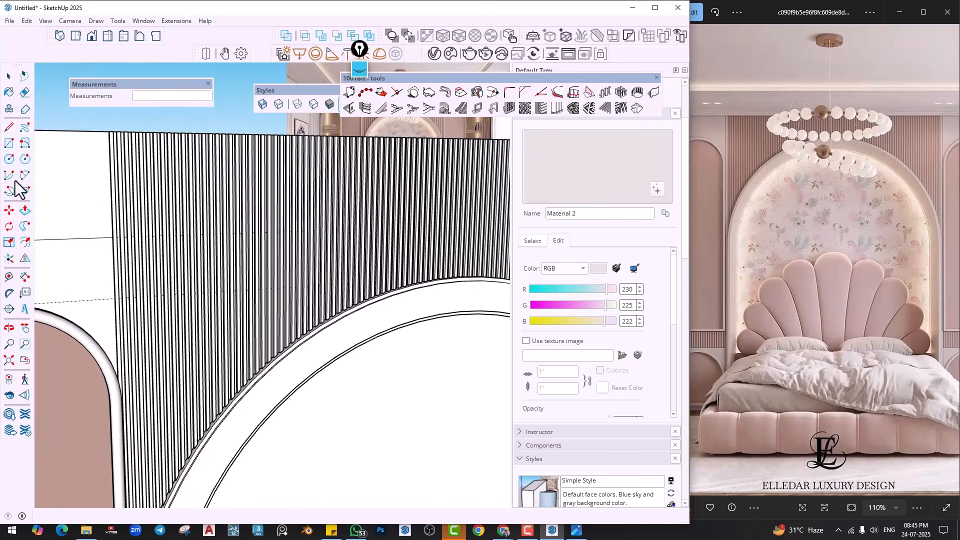
{"action": "left_click", "coordinate": [9, 92]}
{"action": "left_click", "coordinate": [64, 359], "text": "alt"}
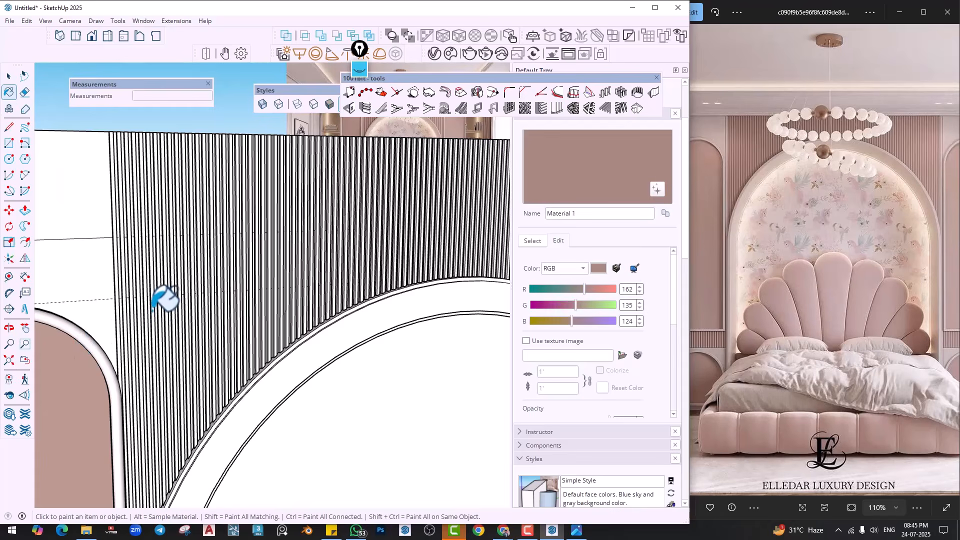
{"action": "left_click", "coordinate": [155, 306]}
{"action": "scroll", "coordinate": [242, 281], "scroll_direction": "down", "scroll_amount": 3}
{"action": "mouse_move", "coordinate": [242, 280]}
{"action": "middle_mouse_down"}
{"action": "mouse_move", "coordinate": [215, 321]}
{"action": "mouse_move", "coordinate": [157, 317]}
{"action": "mouse_move", "coordinate": [251, 313]}
{"action": "mouse_move", "coordinate": [235, 307]}
{"action": "mouse_move", "coordinate": [249, 315]}
{"action": "middle_mouse_up"}
{"action": "key", "text": "space"}
{"action": "scroll", "coordinate": [192, 242], "scroll_direction": "up", "scroll_amount": 2}
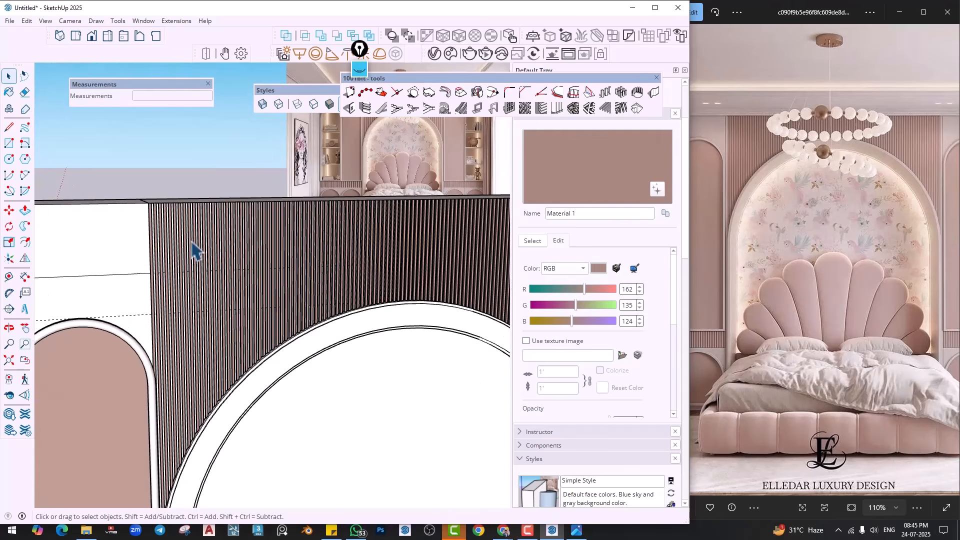
{"action": "scroll", "coordinate": [192, 245], "scroll_direction": "up", "scroll_amount": 1}
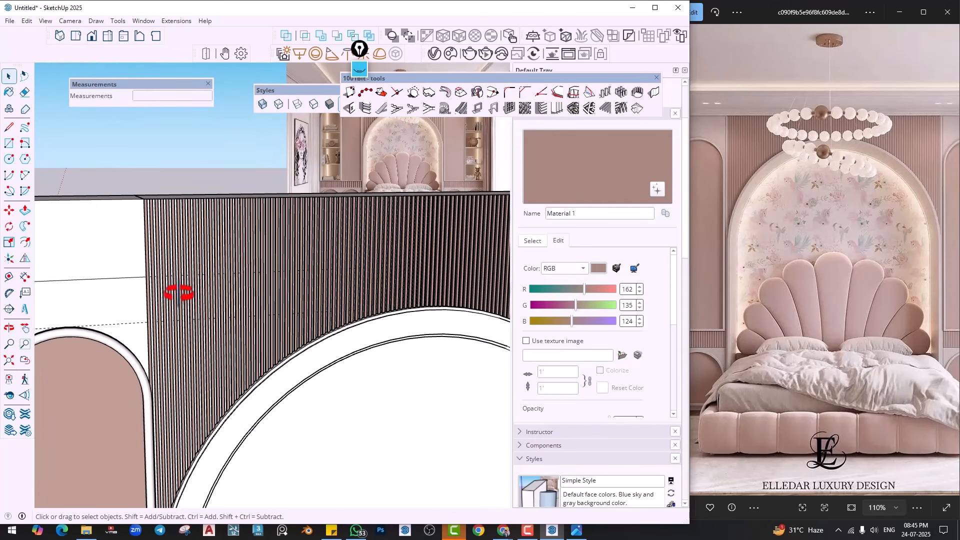
Examine the rounded fluted strips above the lower cabinet doors close up as a comparison for the louvres
{"action": "middle_click_drag", "start_coordinate": [178, 294], "coordinate": [210, 130]}
{"action": "scroll", "coordinate": [215, 292], "scroll_direction": "down", "scroll_amount": 3}
{"action": "scroll", "coordinate": [247, 229], "scroll_direction": "down", "scroll_amount": 1}
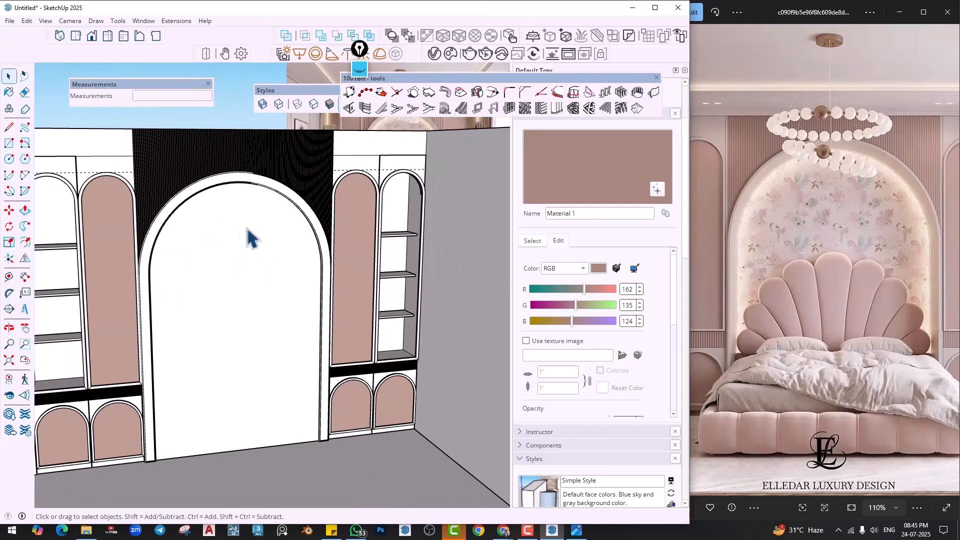
{"action": "scroll", "coordinate": [197, 161], "scroll_direction": "up", "scroll_amount": 6}
{"action": "middle_click_drag", "start_coordinate": [257, 281], "coordinate": [588, 7]}
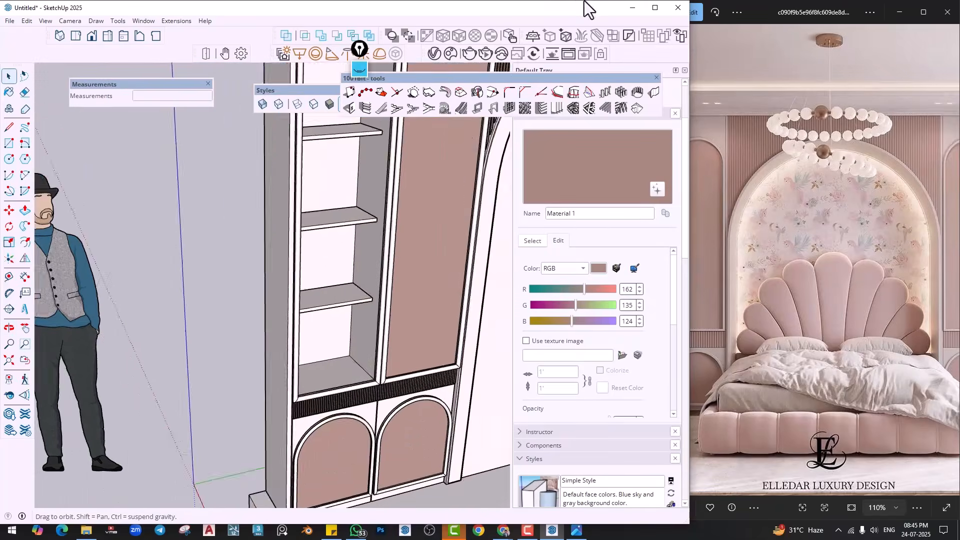
{"action": "scroll", "coordinate": [392, 285], "scroll_direction": "up", "scroll_amount": 2}
{"action": "scroll", "coordinate": [332, 412], "scroll_direction": "up", "scroll_amount": 2}
{"action": "scroll", "coordinate": [328, 439], "scroll_direction": "up", "scroll_amount": 3}
{"action": "scroll", "coordinate": [282, 498], "scroll_direction": "up", "scroll_amount": 2}
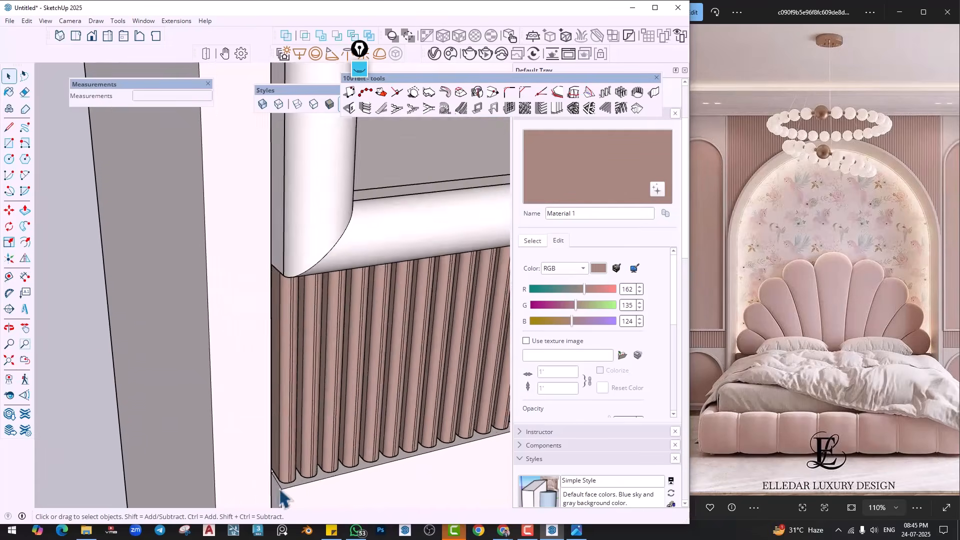
{"action": "scroll", "coordinate": [300, 420], "scroll_direction": "up", "scroll_amount": 3}
{"action": "scroll", "coordinate": [266, 400], "scroll_direction": "up", "scroll_amount": 2}
{"action": "scroll", "coordinate": [382, 345], "scroll_direction": "down", "scroll_amount": 1}
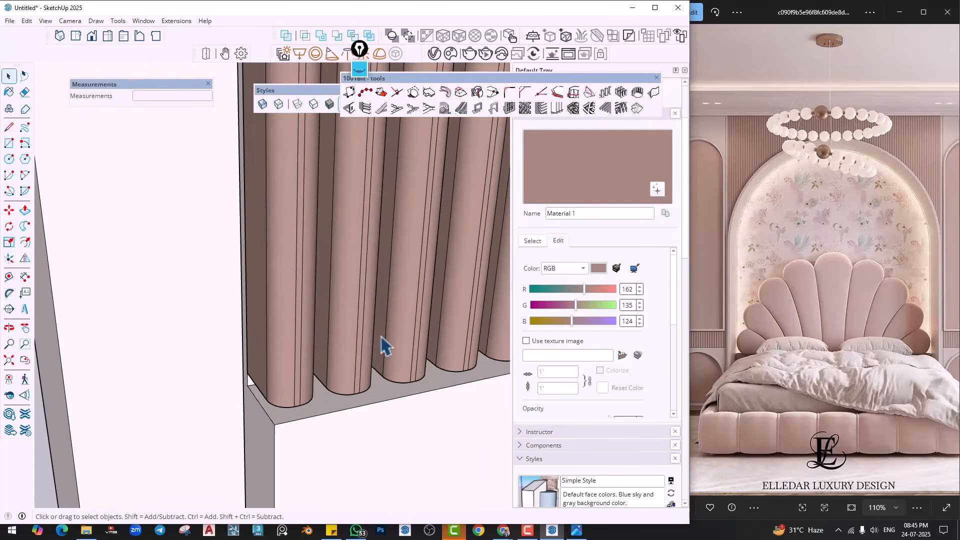
{"action": "scroll", "coordinate": [382, 345], "scroll_direction": "down", "scroll_amount": 6}
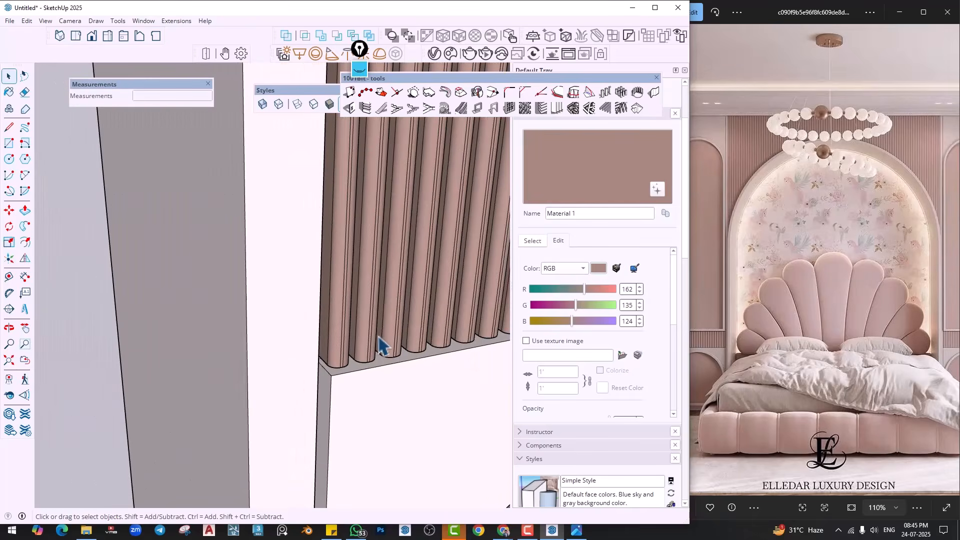
{"action": "scroll", "coordinate": [380, 325], "scroll_direction": "up", "scroll_amount": 6}
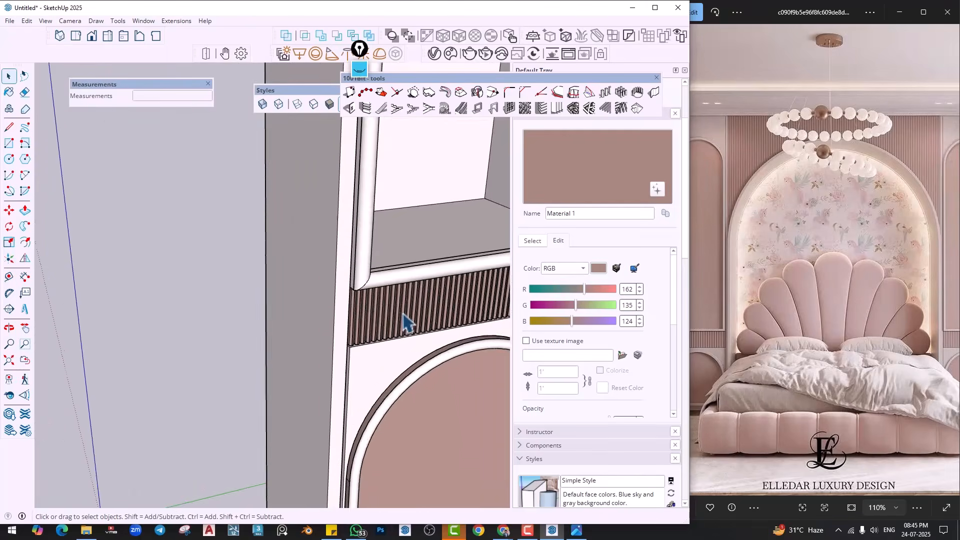
{"action": "scroll", "coordinate": [334, 361], "scroll_direction": "up", "scroll_amount": 4}
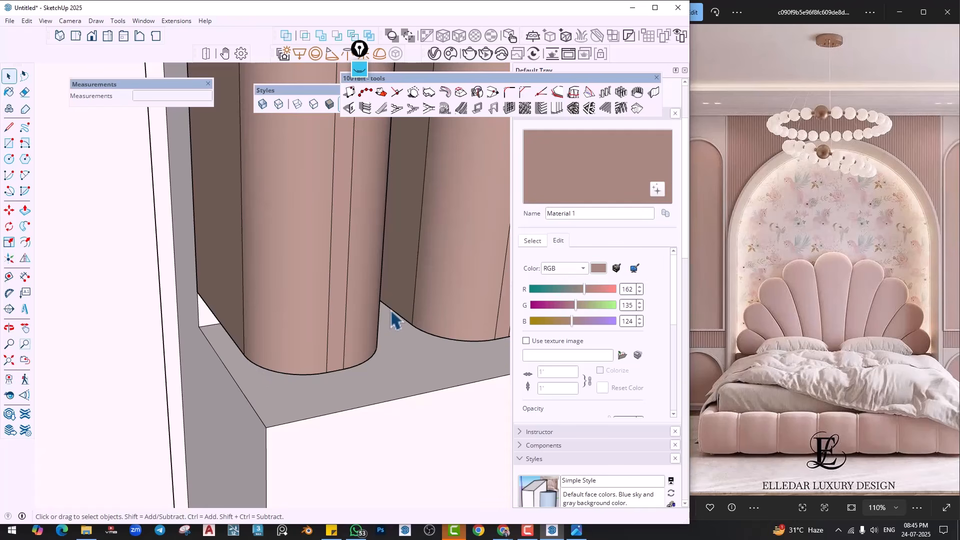
{"action": "scroll", "coordinate": [393, 318], "scroll_direction": "down", "scroll_amount": 8}
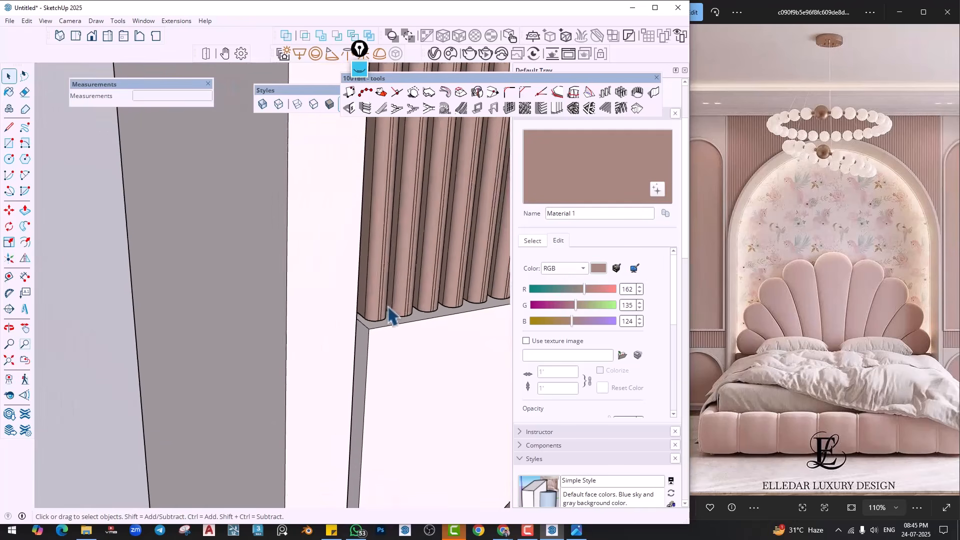
{"action": "scroll", "coordinate": [393, 300], "scroll_direction": "down", "scroll_amount": 10}
{"action": "middle_click_drag", "start_coordinate": [414, 276], "coordinate": [144, 385], "text": "shift"}
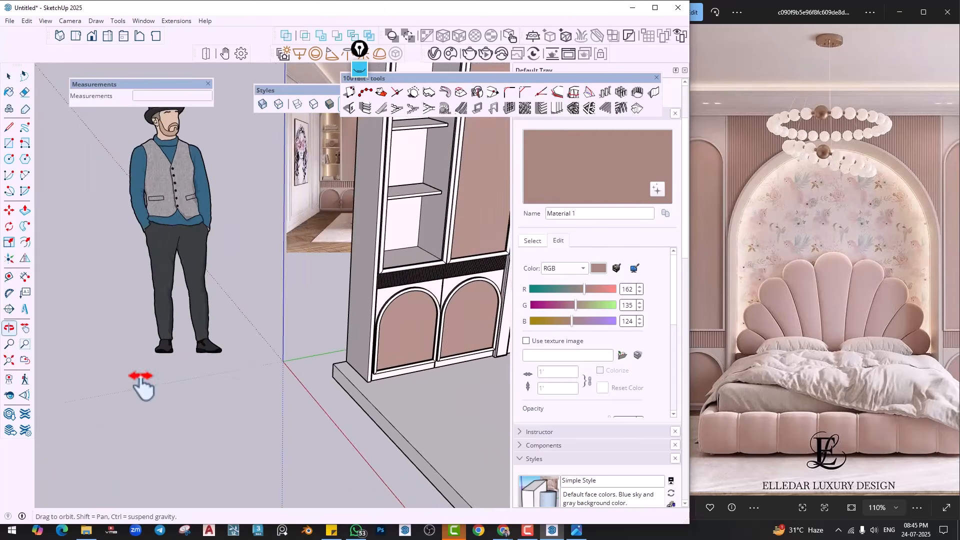
Examine the painted louvres above the arch from several angles, checking how they meet the arch frame and side panels
{"action": "scroll", "coordinate": [278, 247], "scroll_direction": "up", "scroll_amount": 5}
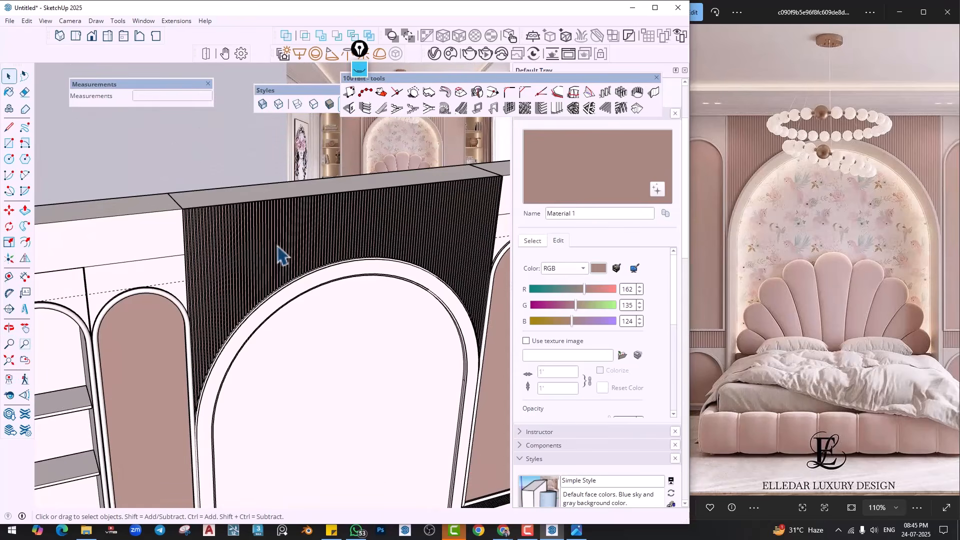
{"action": "scroll", "coordinate": [276, 255], "scroll_direction": "up", "scroll_amount": 4}
{"action": "scroll", "coordinate": [220, 345], "scroll_direction": "up", "scroll_amount": 2}
{"action": "middle_click_drag", "start_coordinate": [220, 345], "coordinate": [245, 248], "text": "shift"}
{"action": "scroll", "coordinate": [310, 225], "scroll_direction": "down", "scroll_amount": 3}
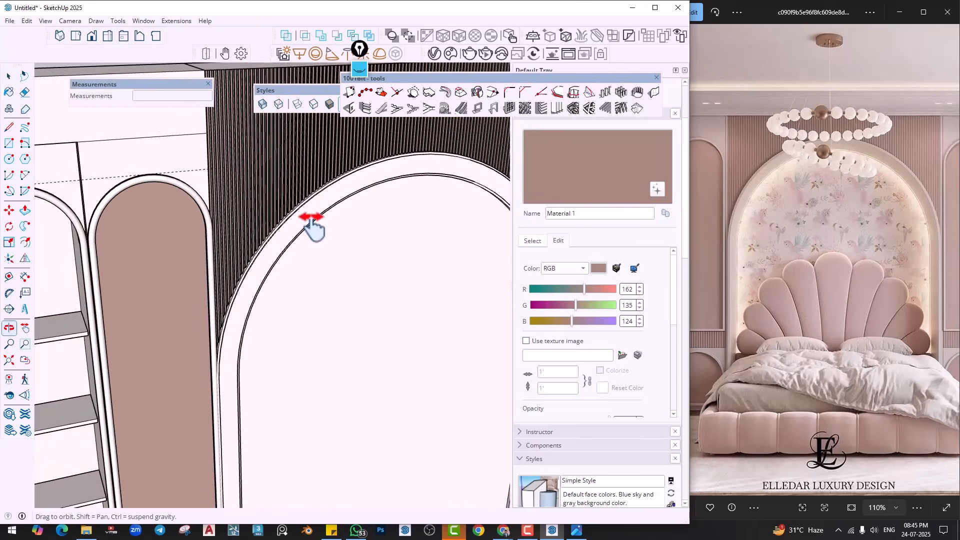
{"action": "middle_click_drag", "start_coordinate": [310, 225], "coordinate": [476, 129]}
{"action": "scroll", "coordinate": [240, 244], "scroll_direction": "up", "scroll_amount": 2}
{"action": "middle_click_drag", "start_coordinate": [238, 235], "coordinate": [215, 245], "text": "shift"}
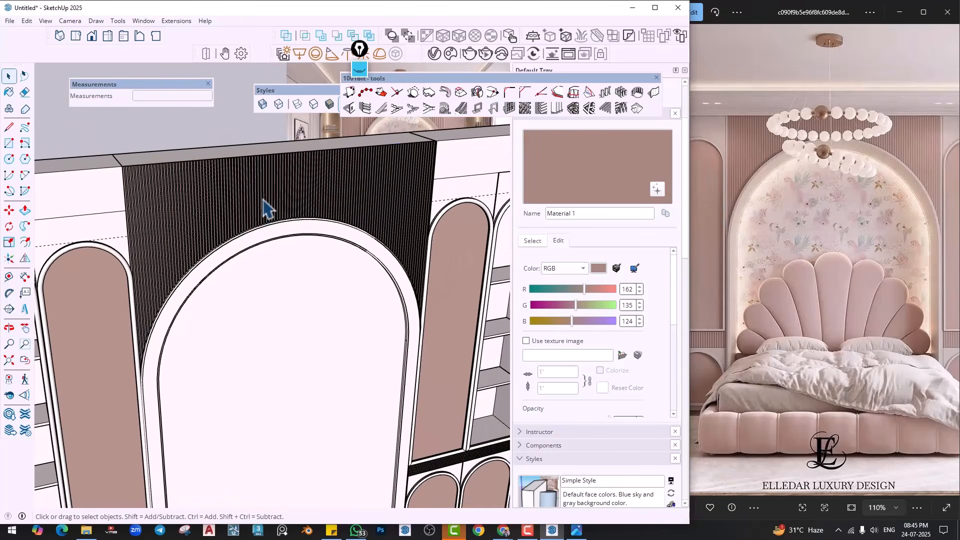
{"action": "left_click", "coordinate": [264, 201]}
{"action": "middle_click_drag", "start_coordinate": [302, 211], "coordinate": [332, 172]}
{"action": "scroll", "coordinate": [332, 173], "scroll_direction": "down", "scroll_amount": 2}
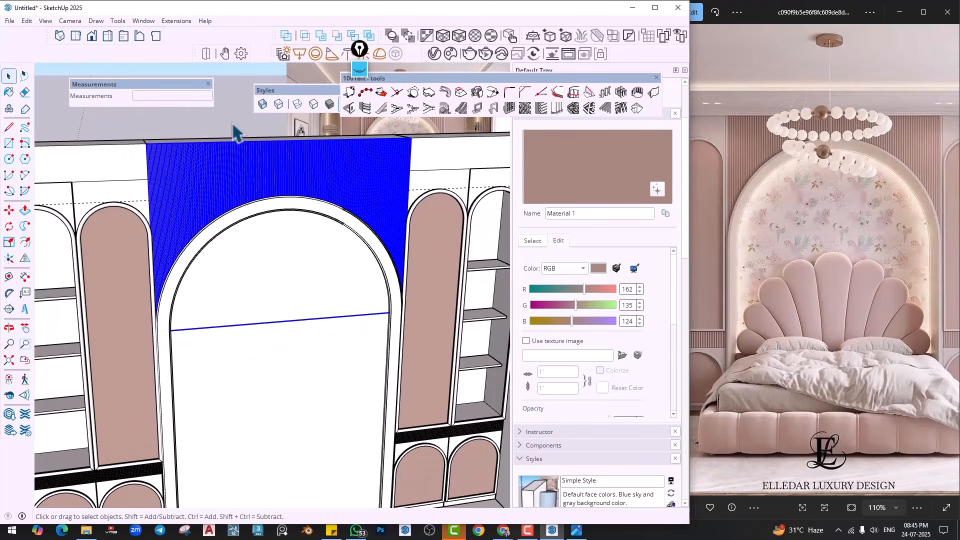
{"action": "left_click", "coordinate": [231, 124]}
{"action": "scroll", "coordinate": [290, 193], "scroll_direction": "up", "scroll_amount": 3}
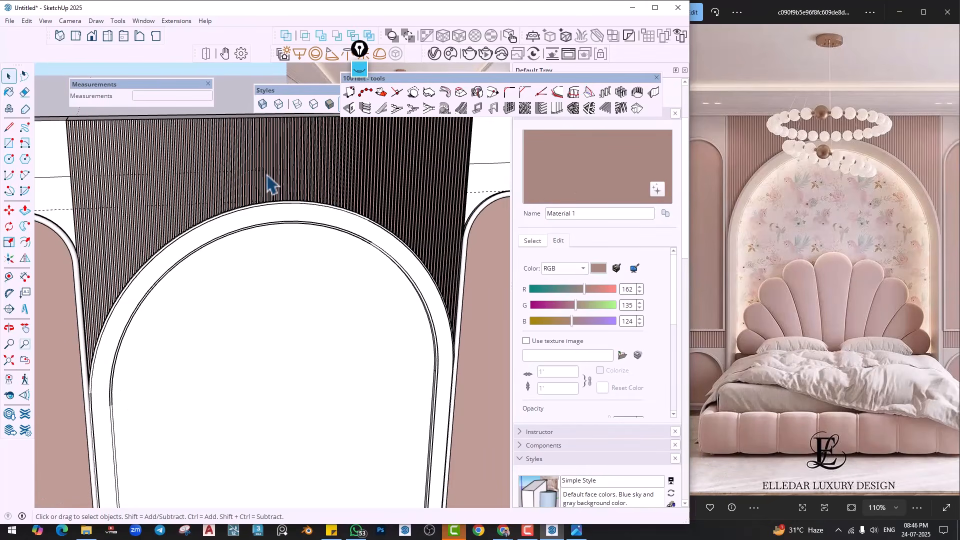
Draw an upright, nearly square four-sided face with the Line tool in the empty space beside the room
{"action": "scroll", "coordinate": [261, 208], "scroll_direction": "down", "scroll_amount": 7}
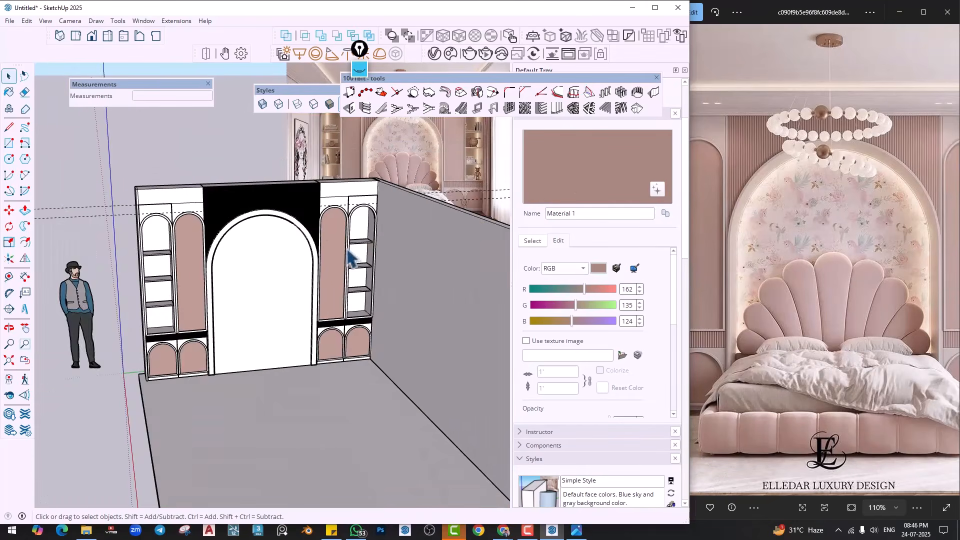
{"action": "middle_click_drag", "start_coordinate": [350, 253], "coordinate": [289, 357]}
{"action": "scroll", "coordinate": [210, 271], "scroll_direction": "down", "scroll_amount": 3}
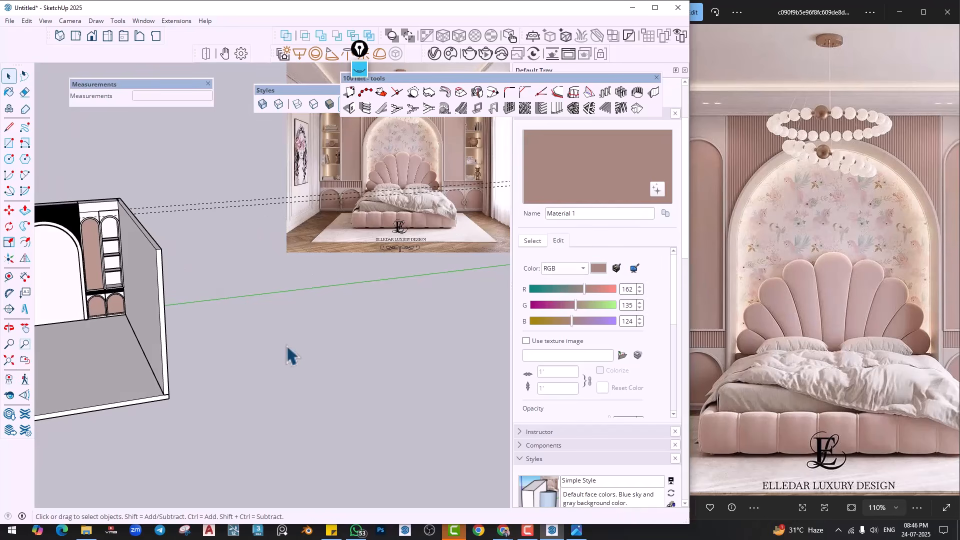
{"action": "key", "text": "l"}
{"action": "left_click", "coordinate": [333, 380]}
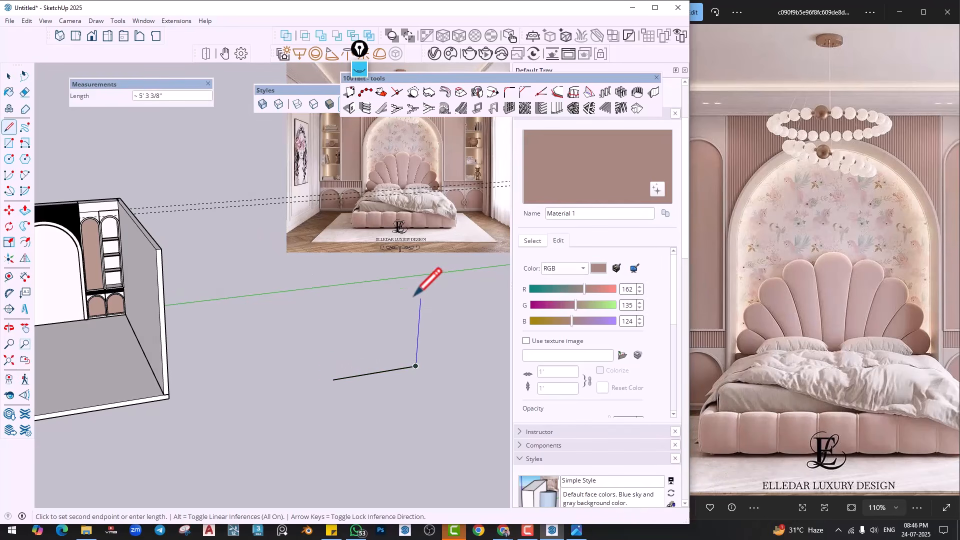
{"action": "left_click", "coordinate": [422, 275]}
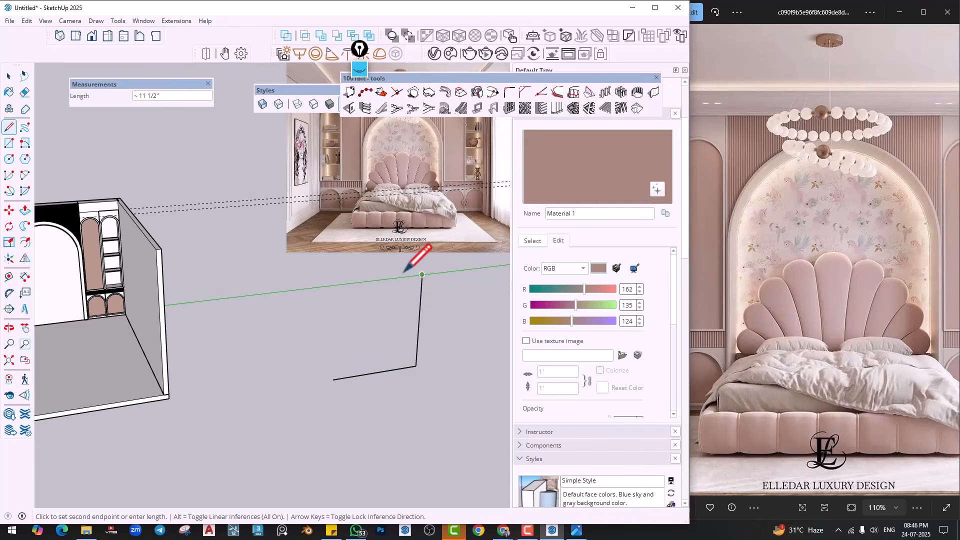
{"action": "left_click", "coordinate": [335, 285]}
{"action": "left_click", "coordinate": [332, 380]}
{"action": "middle_click_drag", "start_coordinate": [333, 372], "coordinate": [320, 340]}
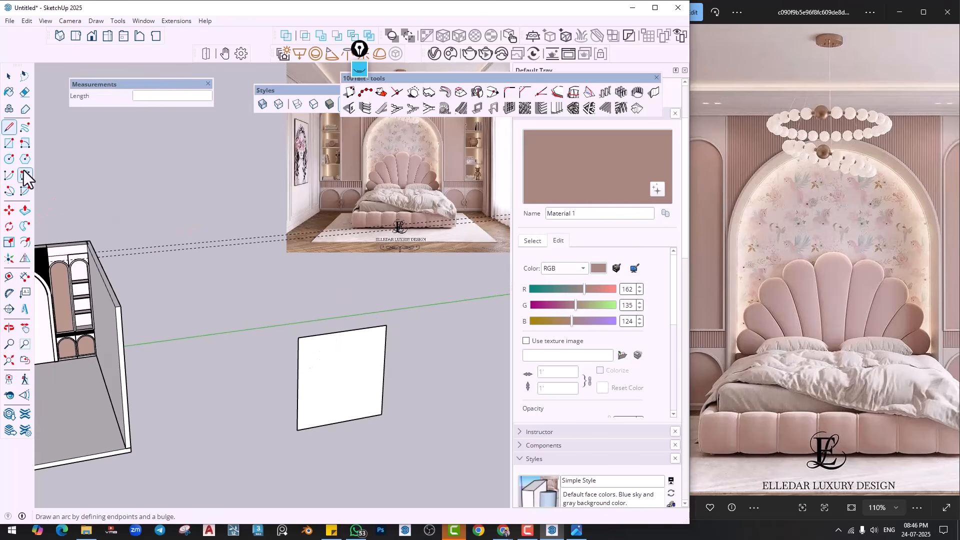
Round both upper corners of the new face with arcs of about 3' 4 1/8" radius, meeting at the upper edge's midpoint to form an arch
{"action": "left_click", "coordinate": [25, 176]}
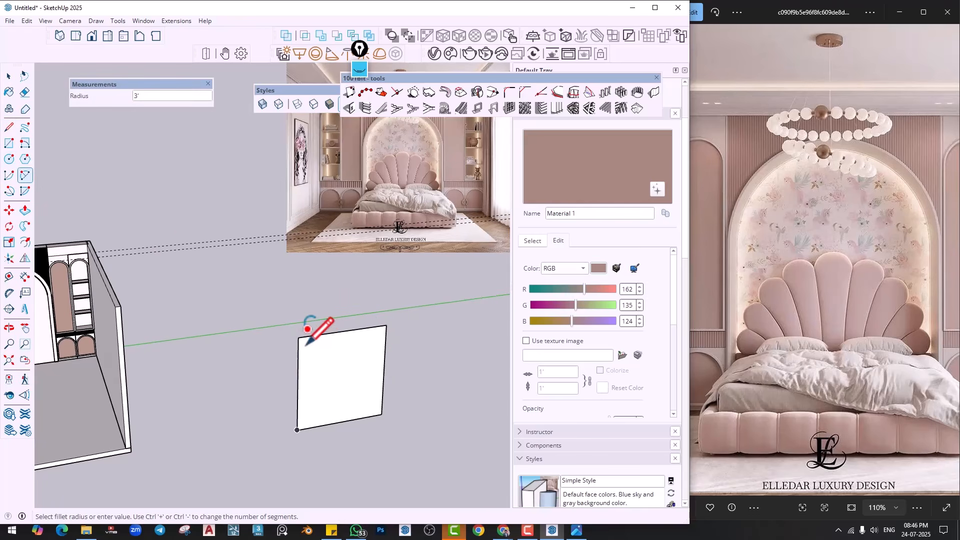
{"action": "left_click", "coordinate": [343, 331]}
{"action": "left_click", "coordinate": [298, 382]}
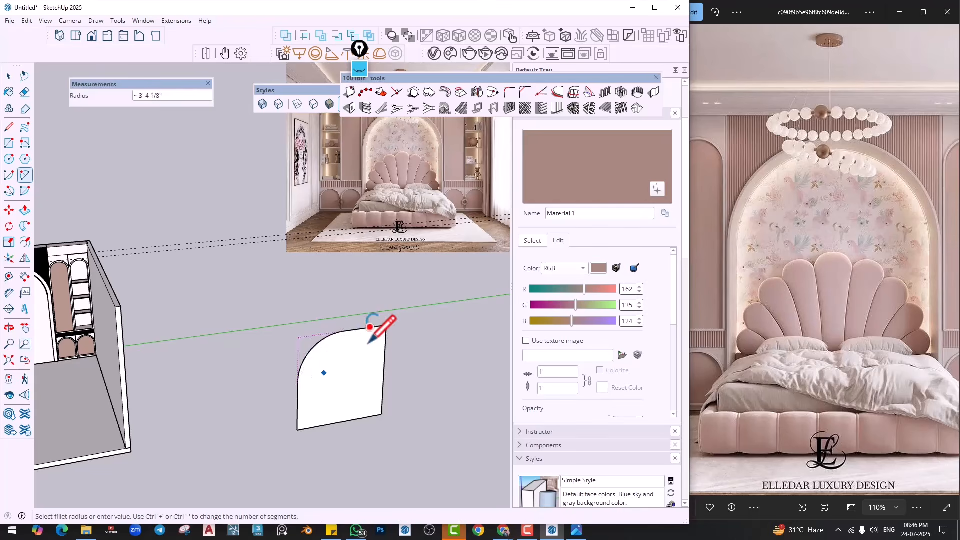
{"action": "left_click", "coordinate": [342, 331]}
{"action": "left_click", "coordinate": [384, 366]}
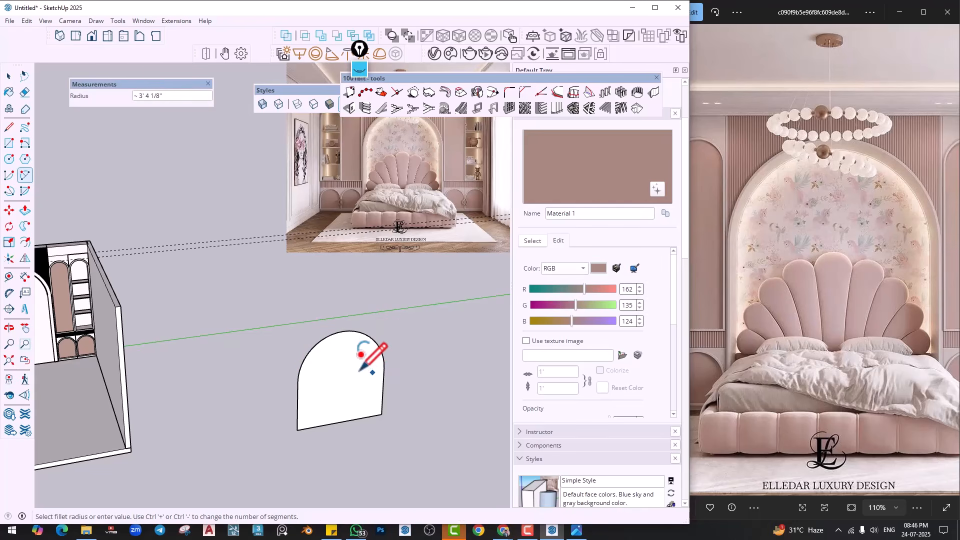
Extrude the arched face into a panel about 6 1/16" thick
{"action": "key", "text": "p"}
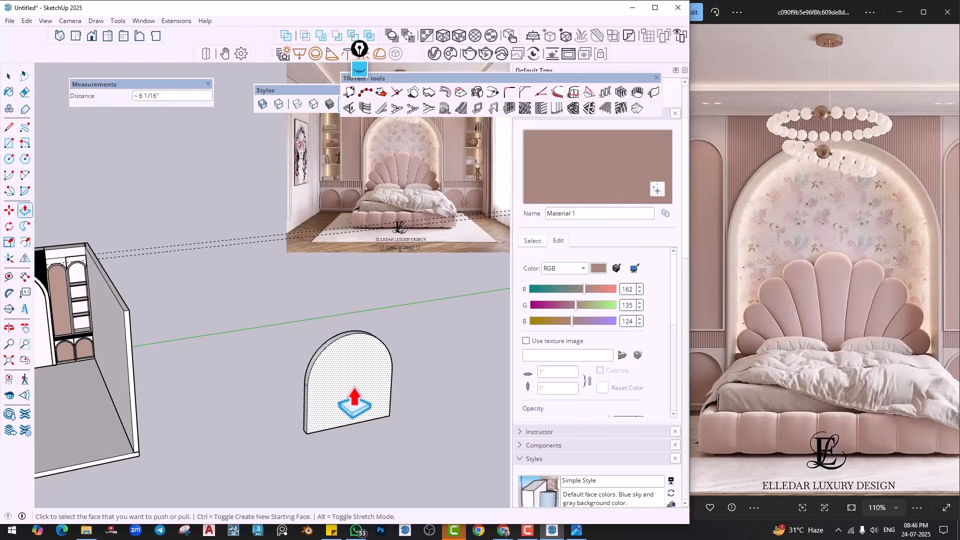
{"action": "scroll", "coordinate": [356, 396], "scroll_direction": "up", "scroll_amount": 2}
{"action": "scroll", "coordinate": [345, 385], "scroll_direction": "up", "scroll_amount": 2}
Offset the panel's front outline slightly inward and push the inner face all the way through to leave an open arch frame
{"action": "left_click", "coordinate": [25, 242]}
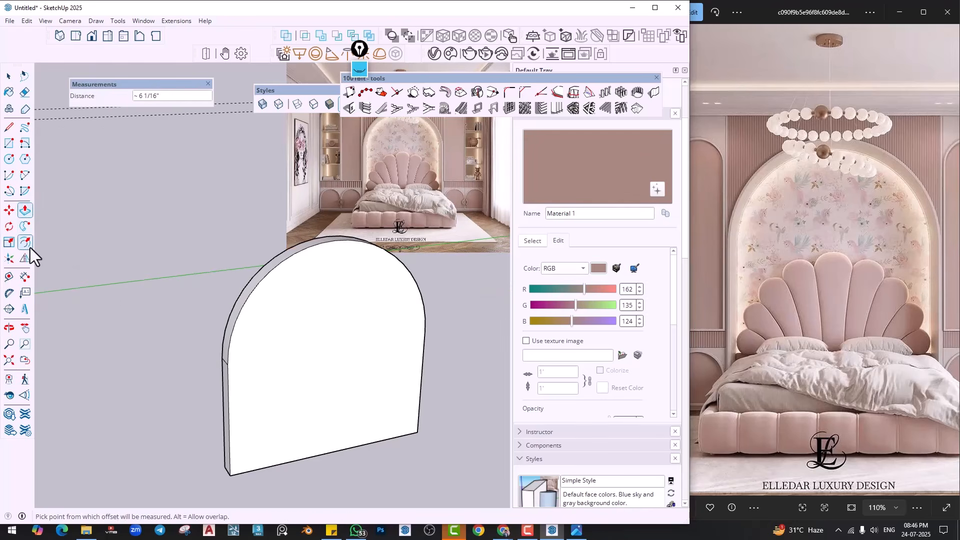
{"action": "left_click", "coordinate": [258, 333]}
{"action": "left_click", "coordinate": [248, 326]}
{"action": "key", "text": "p"}
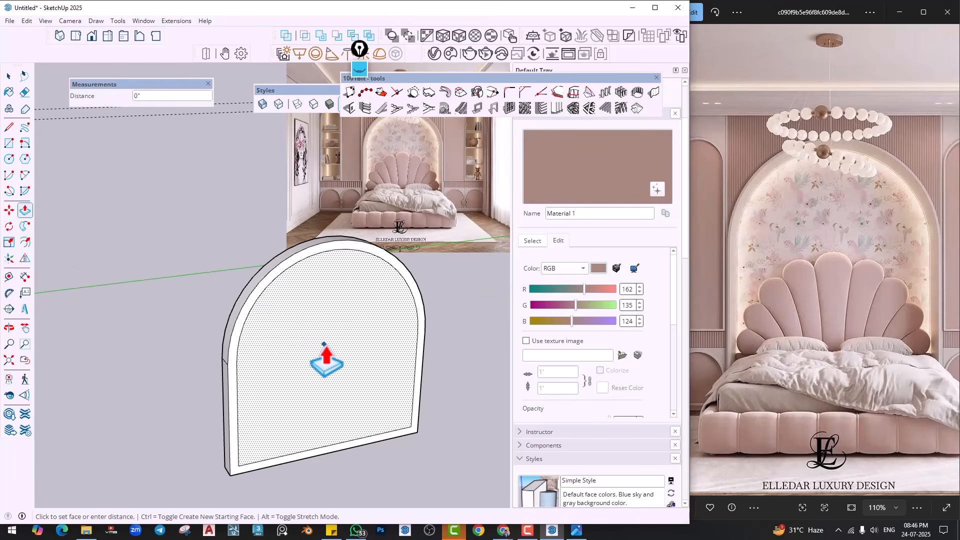
{"action": "left_click", "coordinate": [301, 348]}
Select the whole arch frame with its connected geometry and make it a group
{"action": "key", "text": "space"}
{"action": "triple_click", "coordinate": [223, 361]}
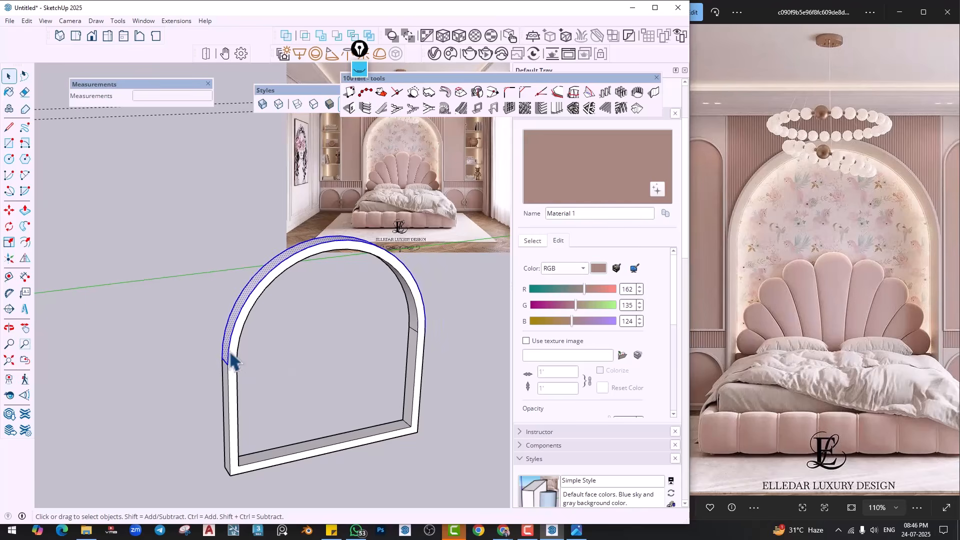
{"action": "right_click", "coordinate": [229, 358]}
{"action": "left_click", "coordinate": [268, 167]}
Draw a small rectangle on the inner face of the frame's bottom rail, close to one inside corner
{"action": "middle_click_drag", "start_coordinate": [144, 258], "coordinate": [152, 325]}
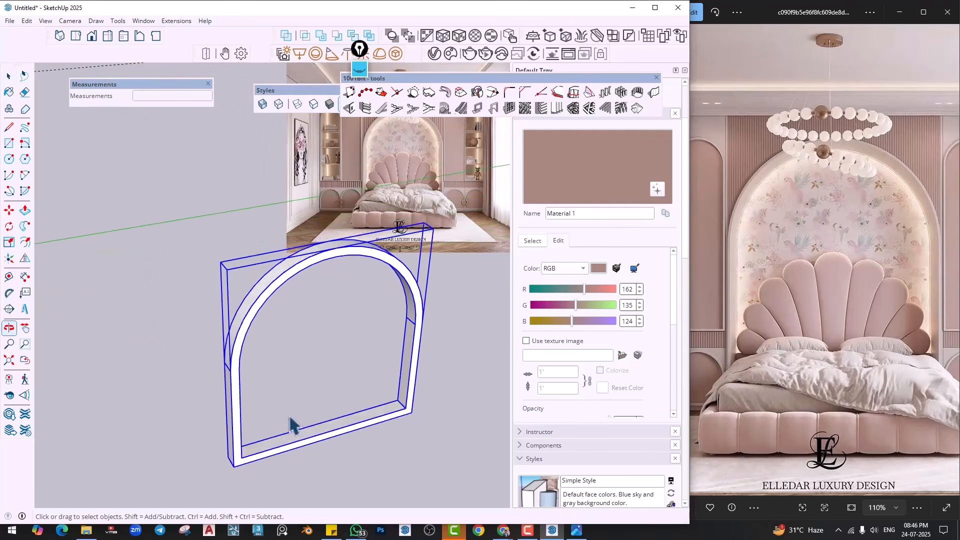
{"action": "middle_click_drag", "start_coordinate": [291, 420], "coordinate": [194, 446]}
{"action": "scroll", "coordinate": [200, 445], "scroll_direction": "up", "scroll_amount": 5}
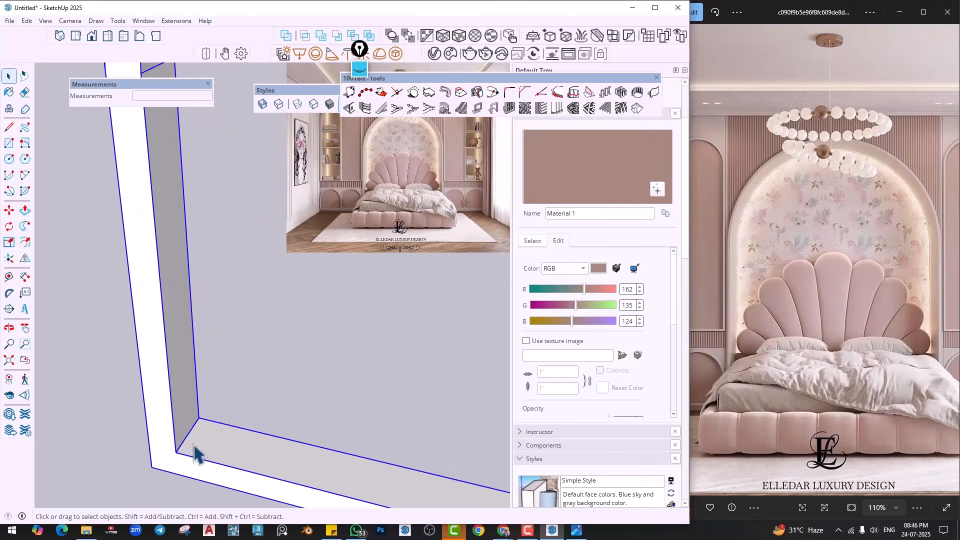
{"action": "key", "text": "r"}
{"action": "scroll", "coordinate": [199, 440], "scroll_direction": "up", "scroll_amount": 1}
{"action": "left_click", "coordinate": [193, 445]}
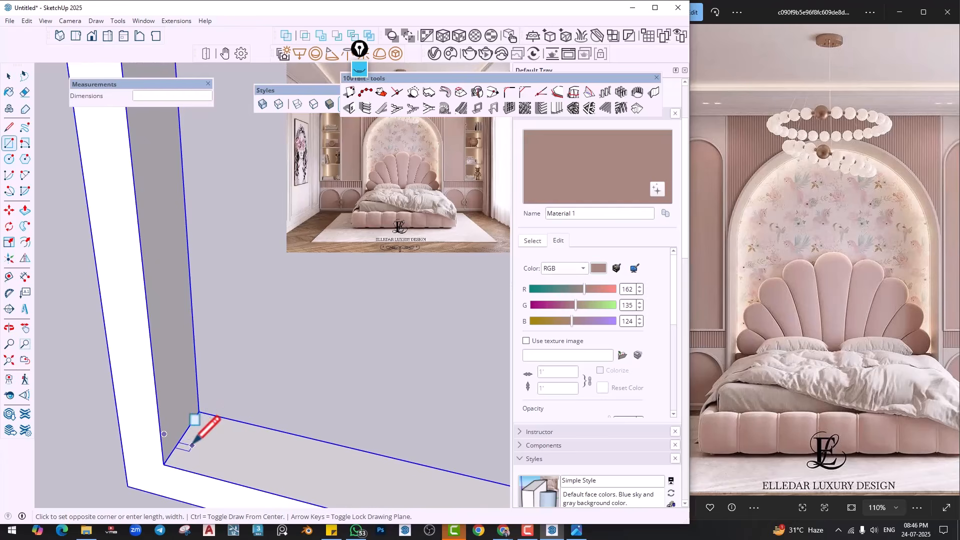
{"action": "scroll", "coordinate": [222, 434], "scroll_direction": "up", "scroll_amount": 5}
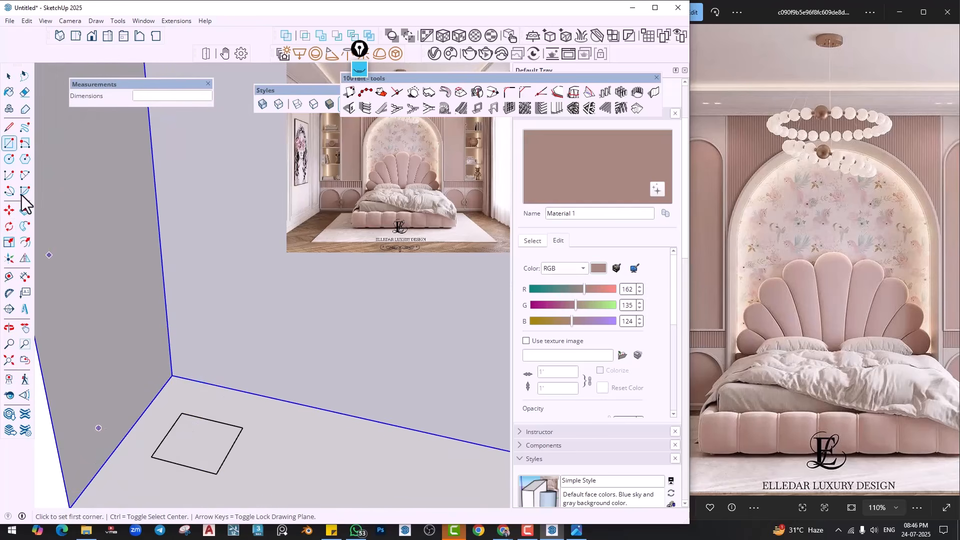
Round the two front corners of the small rectangle with arcs of about 1" radius to form a half-round profile
{"action": "left_click", "coordinate": [25, 176]}
{"action": "scroll", "coordinate": [175, 434], "scroll_direction": "up", "scroll_amount": 2}
{"action": "left_click", "coordinate": [181, 457]}
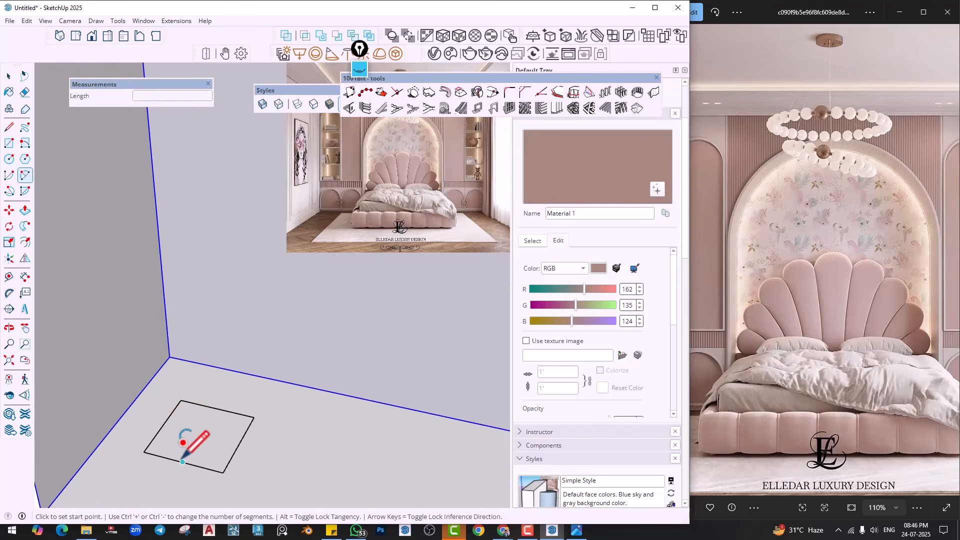
{"action": "left_click", "coordinate": [218, 443]}
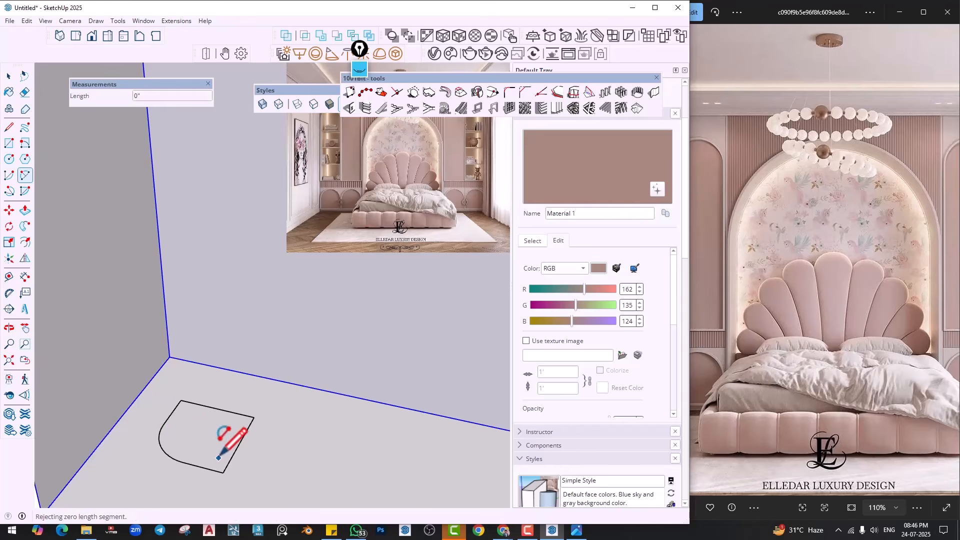
{"action": "left_click", "coordinate": [182, 461]}
{"action": "double_click", "coordinate": [239, 443]}
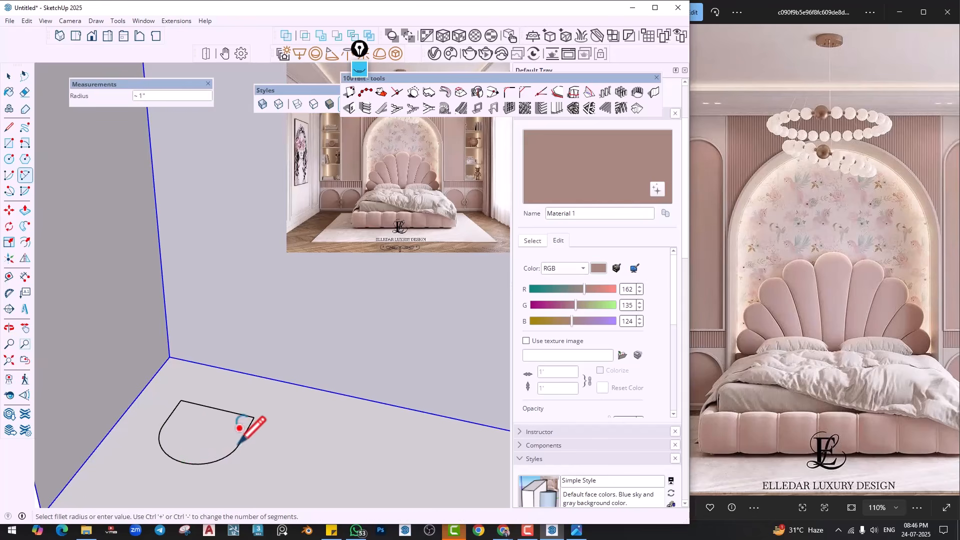
Extrude the half-round profile upward into a vertical strip that rises well above the top of the arch
{"action": "key", "text": "p"}
{"action": "left_click", "coordinate": [219, 453]}
{"action": "scroll", "coordinate": [237, 212], "scroll_direction": "down", "scroll_amount": 5}
{"action": "scroll", "coordinate": [245, 200], "scroll_direction": "down", "scroll_amount": 4}
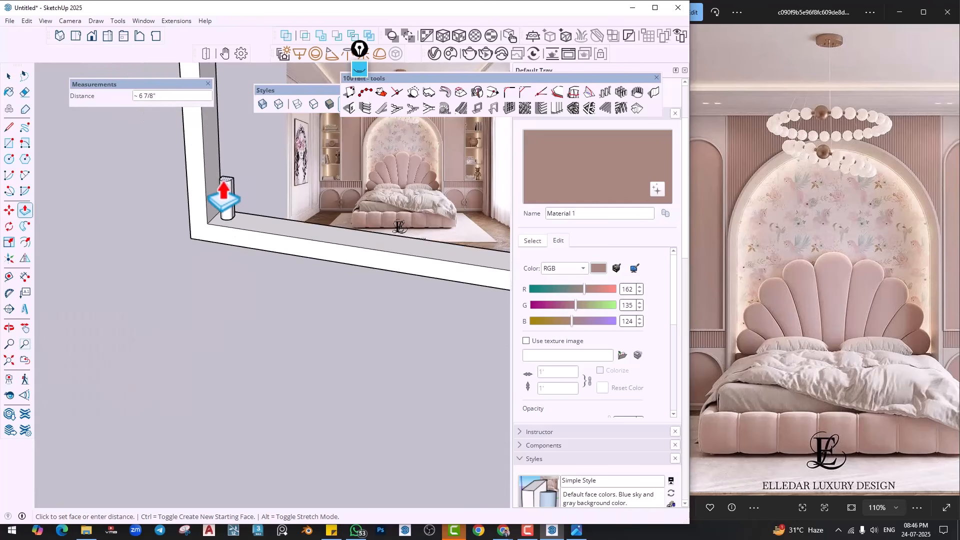
{"action": "middle_click_drag", "start_coordinate": [221, 183], "coordinate": [186, 343]}
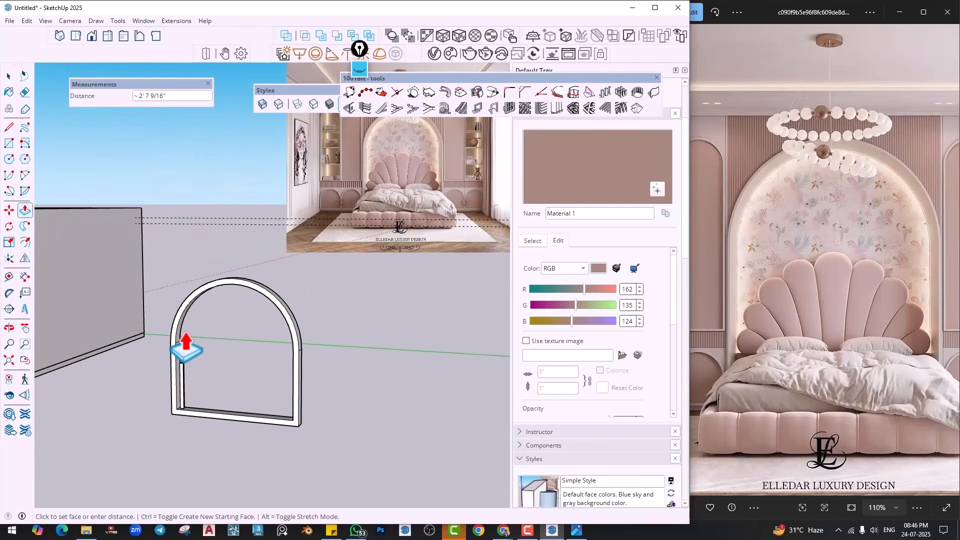
{"action": "left_click", "coordinate": [178, 230]}
Select the whole vertical strip and make it a group
{"action": "key", "text": "space"}
{"action": "scroll", "coordinate": [194, 403], "scroll_direction": "up", "scroll_amount": 7}
{"action": "triple_click", "coordinate": [165, 428]}
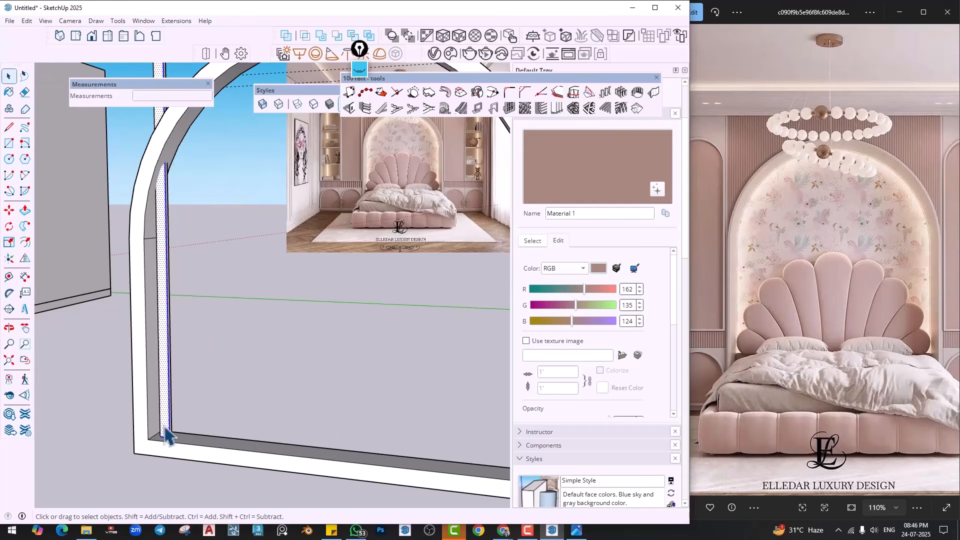
{"action": "right_click", "coordinate": [164, 427]}
{"action": "left_click", "coordinate": [193, 219]}
Copy the strip along the bottom rail to the opposite inner side of the arch frame
{"action": "middle_click_drag", "start_coordinate": [172, 380], "coordinate": [246, 220]}
{"action": "key", "text": "m"}
{"action": "scroll", "coordinate": [152, 456], "scroll_direction": "down", "scroll_amount": 5}
{"action": "key", "text": "ctrl"}
{"action": "scroll", "coordinate": [245, 218], "scroll_direction": "down", "scroll_amount": 3}
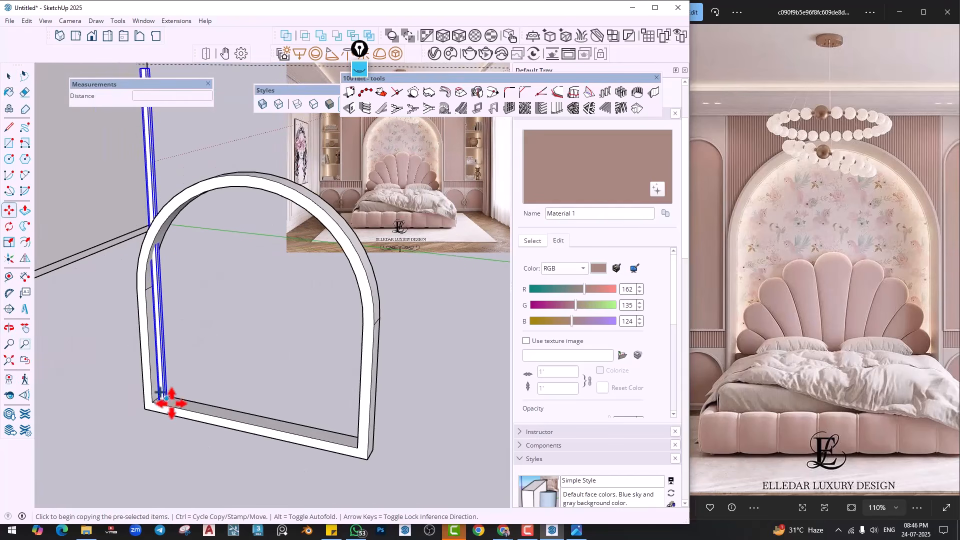
{"action": "scroll", "coordinate": [171, 400], "scroll_direction": "up", "scroll_amount": 4}
{"action": "left_click", "coordinate": [171, 397]}
{"action": "middle_click_drag", "start_coordinate": [215, 406], "coordinate": [408, 413]}
{"action": "scroll", "coordinate": [414, 403], "scroll_direction": "up", "scroll_amount": 1}
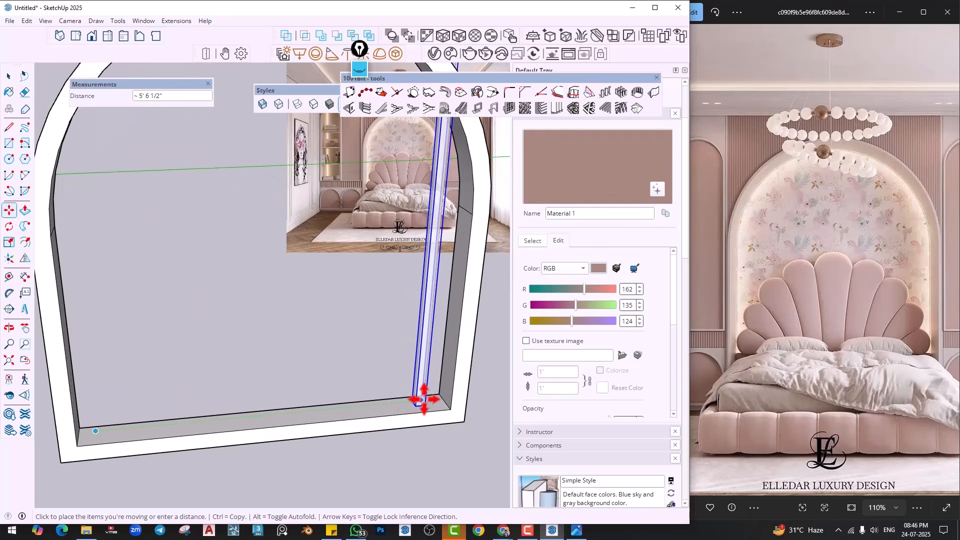
{"action": "left_click", "coordinate": [434, 398]}
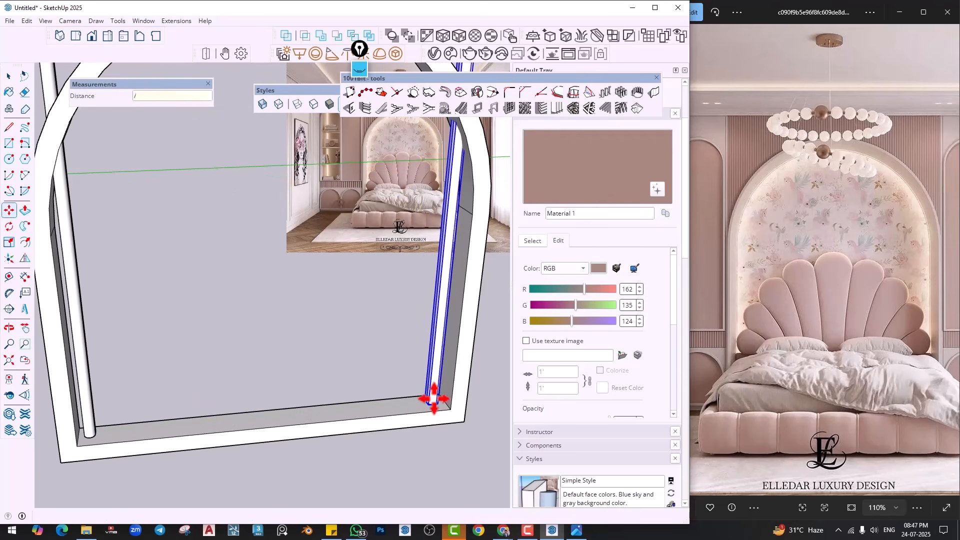
Fill the span between the two strips with evenly spaced copies, trying /20 before settling on /25 divisions
{"action": "key", "text": "Return"}
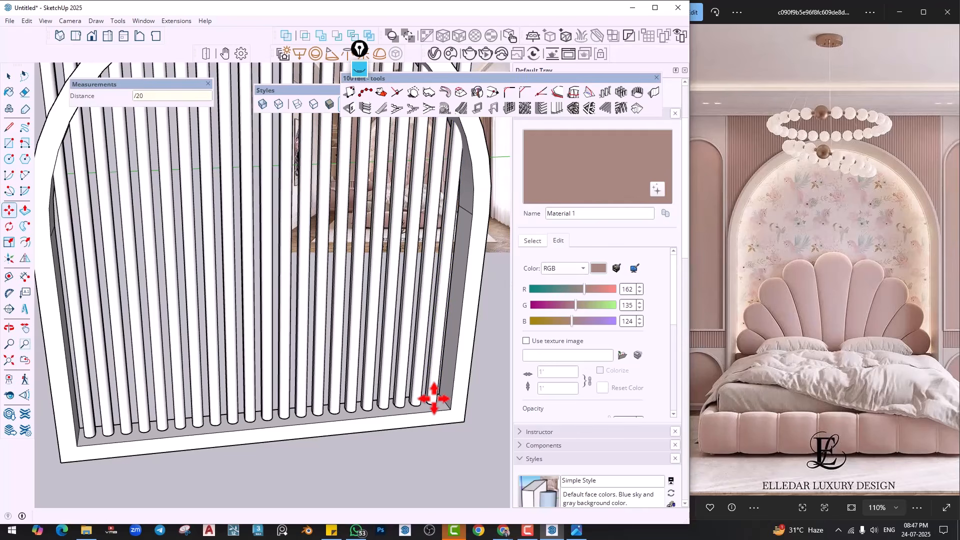
{"action": "type", "text": "/25"}
{"action": "key", "text": "Return"}
Examine the array of strips inside the arch frame close up and from several angles
{"action": "scroll", "coordinate": [350, 307], "scroll_direction": "down", "scroll_amount": 5}
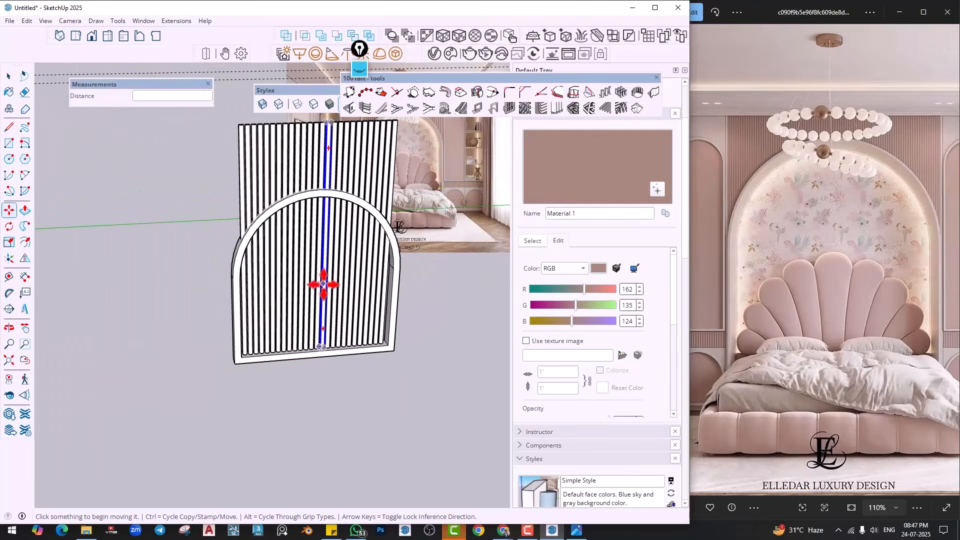
{"action": "middle_click_drag", "start_coordinate": [278, 320], "coordinate": [310, 305]}
{"action": "scroll", "coordinate": [233, 294], "scroll_direction": "up", "scroll_amount": 3}
{"action": "middle_click_drag", "start_coordinate": [233, 292], "coordinate": [209, 214]}
{"action": "middle_click_drag", "start_coordinate": [209, 214], "coordinate": [151, 192], "text": "shift"}
{"action": "scroll", "coordinate": [152, 192], "scroll_direction": "down", "scroll_amount": 1}
{"action": "scroll", "coordinate": [221, 301], "scroll_direction": "down", "scroll_amount": 4}
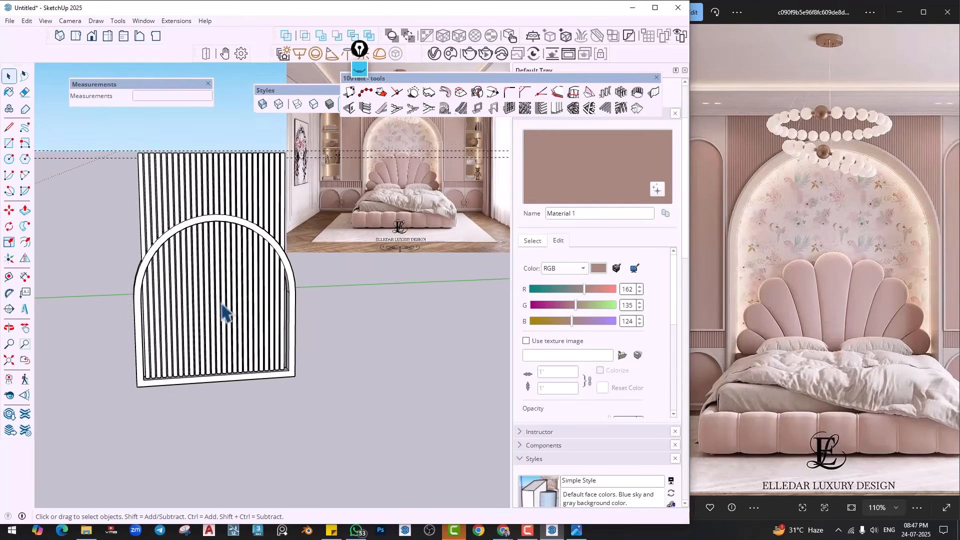
{"action": "middle_click_drag", "start_coordinate": [220, 302], "coordinate": [202, 337]}
Select the arch frame with all its strips and place a copy of the assembly beside it along the green axis
{"action": "left_click_drag", "start_coordinate": [140, 161], "coordinate": [292, 394]}
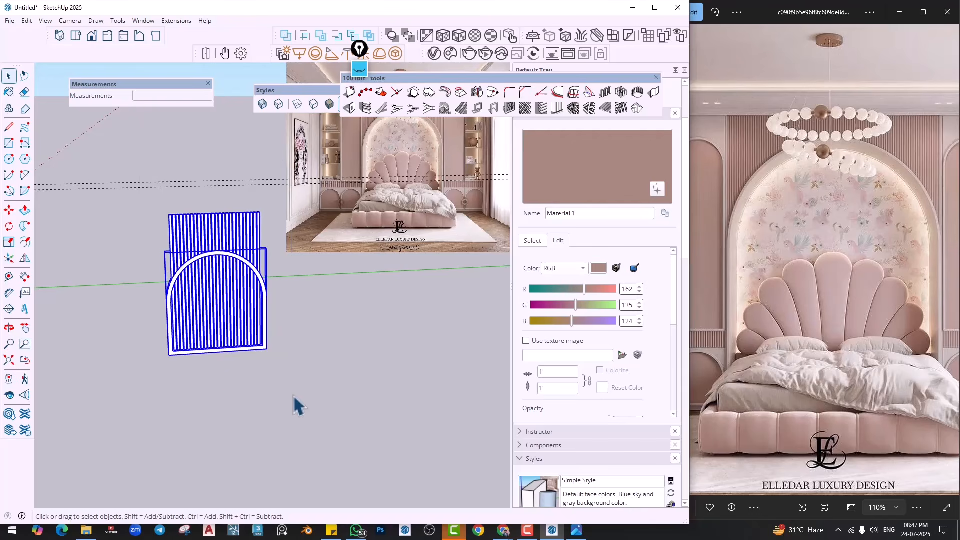
{"action": "key", "text": "m"}
{"action": "key", "text": "ctrl"}
{"action": "left_click", "coordinate": [240, 386]}
{"action": "left_click", "coordinate": [417, 372]}
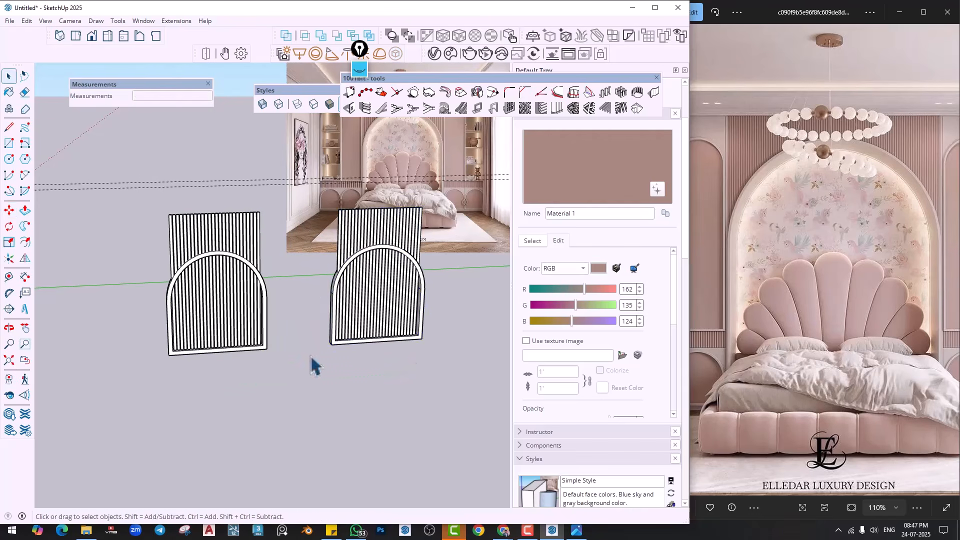
{"action": "key", "text": "space"}
Select all the strips of the original assembly without its frame and combine them into one group
{"action": "middle_click_drag", "start_coordinate": [315, 364], "coordinate": [235, 220]}
{"action": "scroll", "coordinate": [246, 271], "scroll_direction": "up", "scroll_amount": 2}
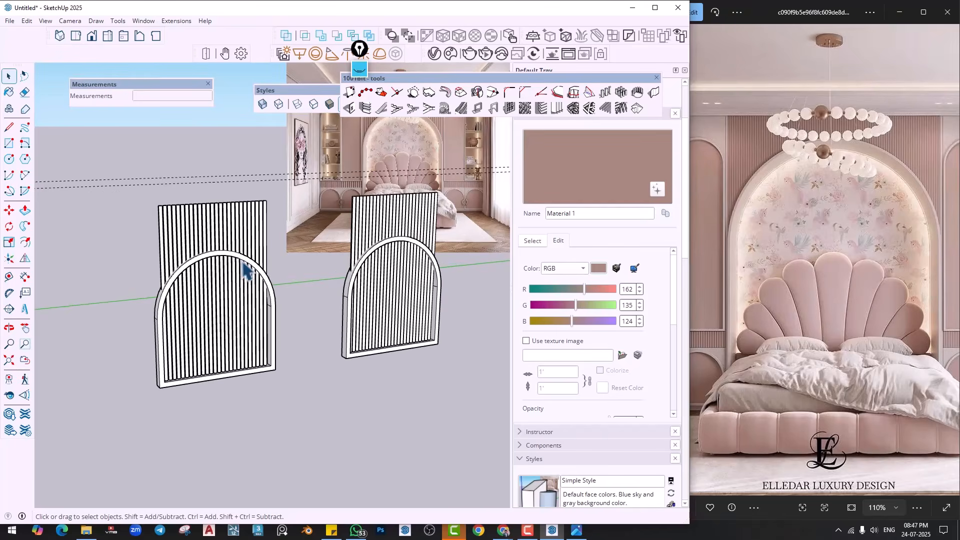
{"action": "middle_click_drag", "start_coordinate": [242, 278], "coordinate": [260, 232]}
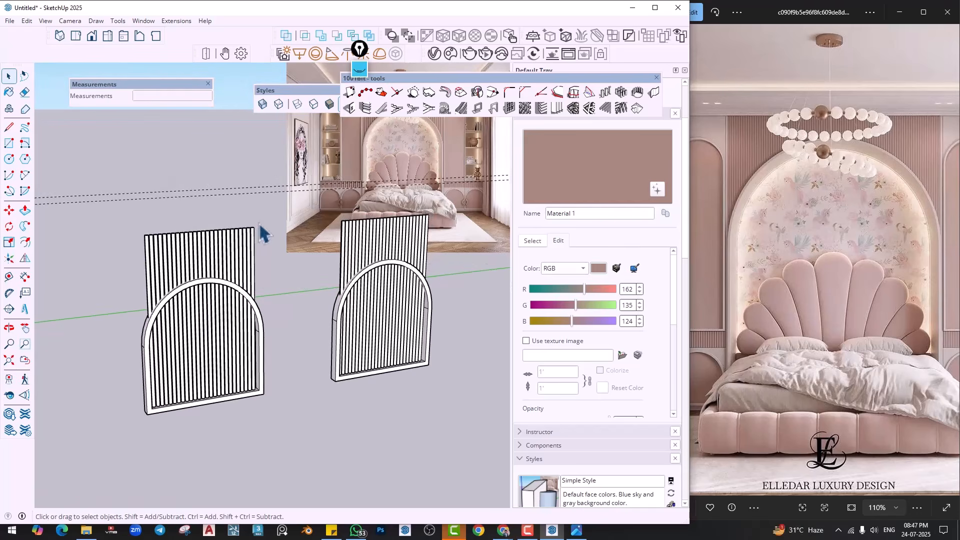
{"action": "left_click_drag", "start_coordinate": [129, 249], "coordinate": [124, 248]}
{"action": "right_click", "coordinate": [171, 252]}
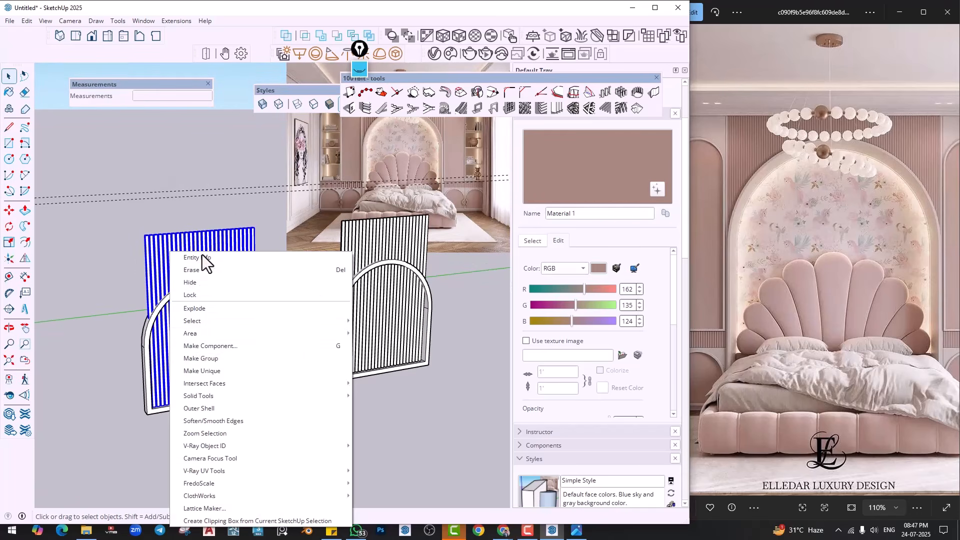
{"action": "left_click", "coordinate": [203, 359]}
{"action": "left_click", "coordinate": [197, 413]}
Close the 1001bit tools palette and check in the entity information whether the original arch frame is a solid
{"action": "scroll", "coordinate": [170, 359], "scroll_direction": "up", "scroll_amount": 2}
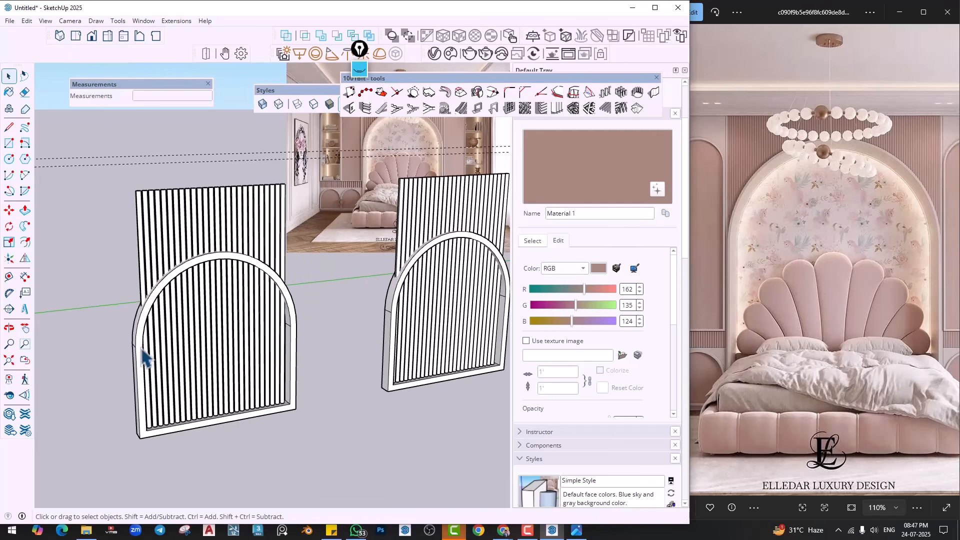
{"action": "scroll", "coordinate": [145, 356], "scroll_direction": "up", "scroll_amount": 4}
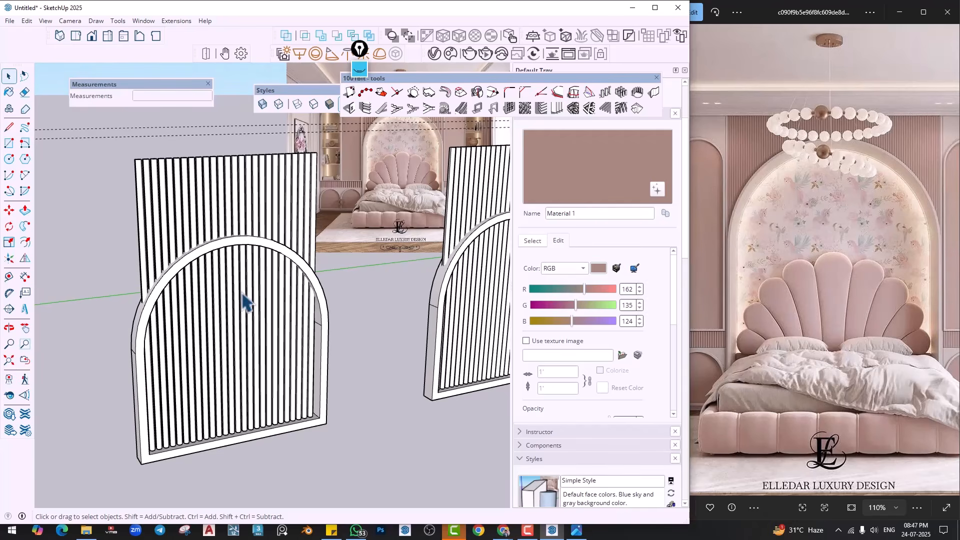
{"action": "middle_click_drag", "start_coordinate": [244, 300], "coordinate": [222, 304]}
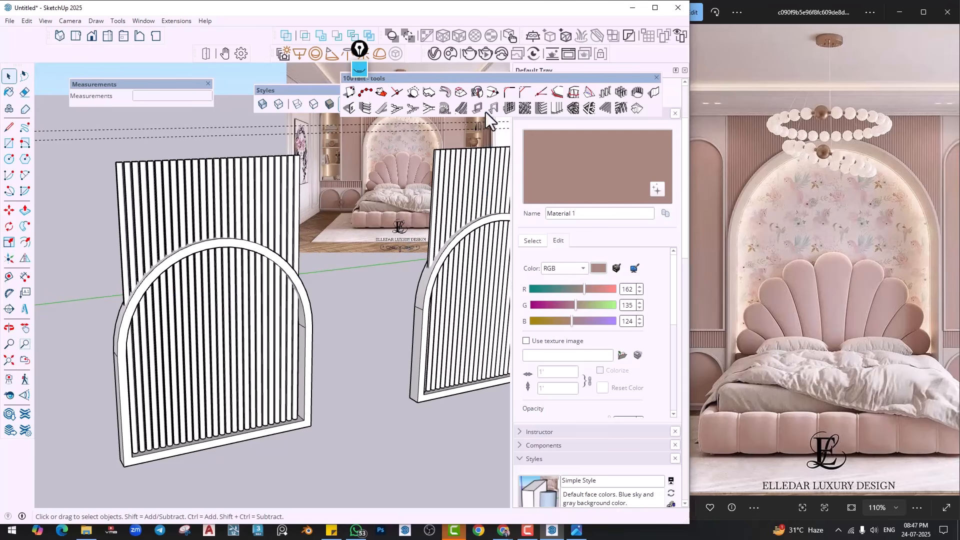
{"action": "left_click", "coordinate": [656, 78]}
{"action": "left_click", "coordinate": [126, 330]}
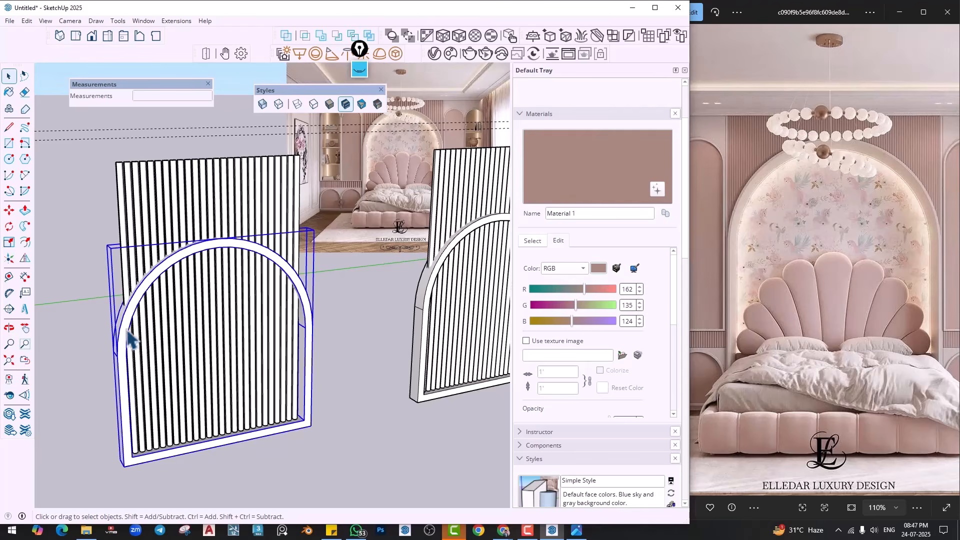
{"action": "scroll", "coordinate": [563, 130], "scroll_direction": "up", "scroll_amount": 3}
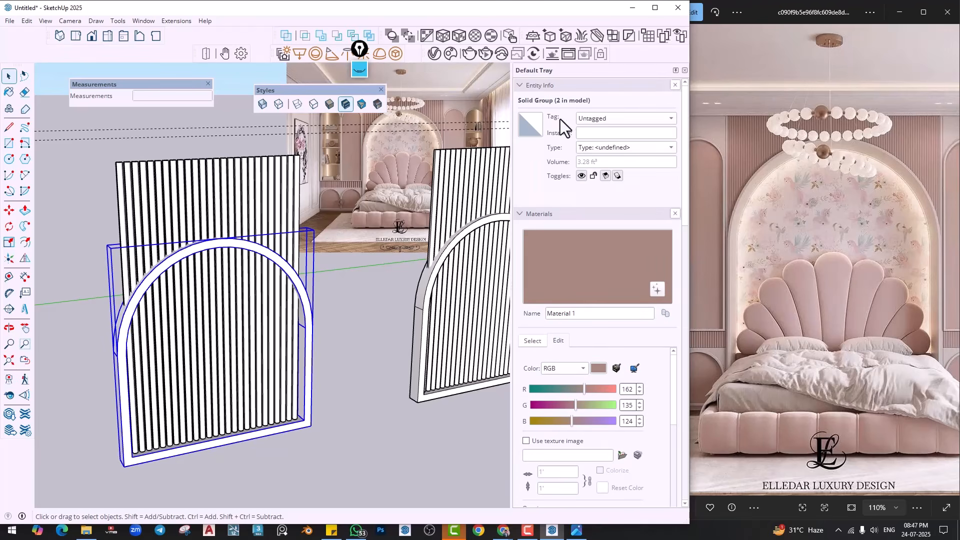
Try to apply the Split solid operation to the combined strips group
{"action": "left_click", "coordinate": [228, 181]}
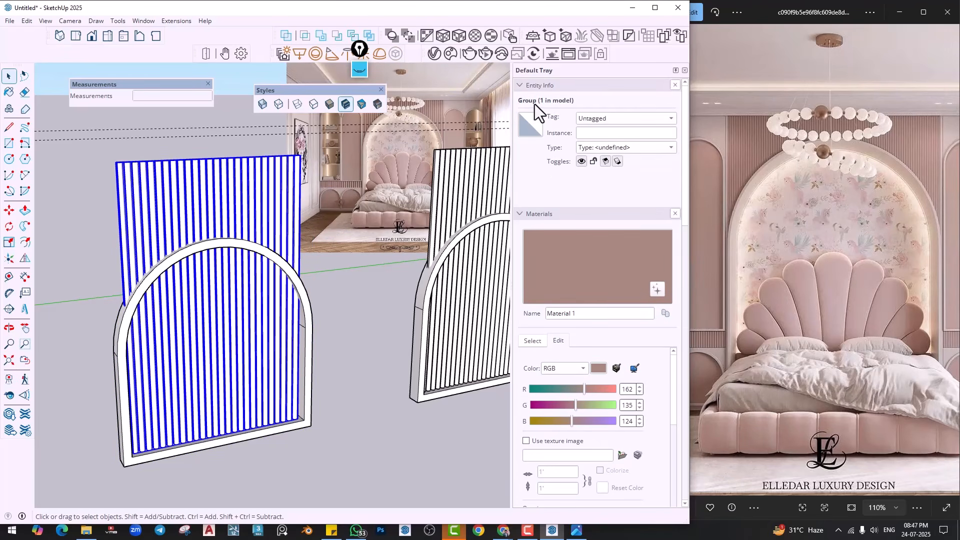
{"action": "left_click", "coordinate": [374, 32]}
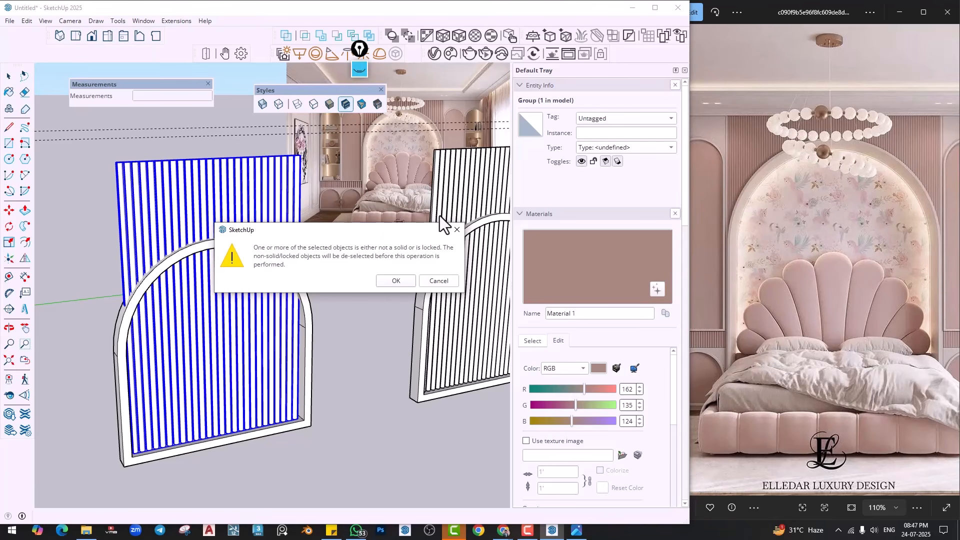
{"action": "left_click", "coordinate": [455, 231]}
Explode the nested strips inside the original assembly's combined group and check in the entity information whether the group is a solid
{"action": "middle_click_drag", "start_coordinate": [250, 232], "coordinate": [256, 276], "text": "shift"}
{"action": "left_click", "coordinate": [205, 233]}
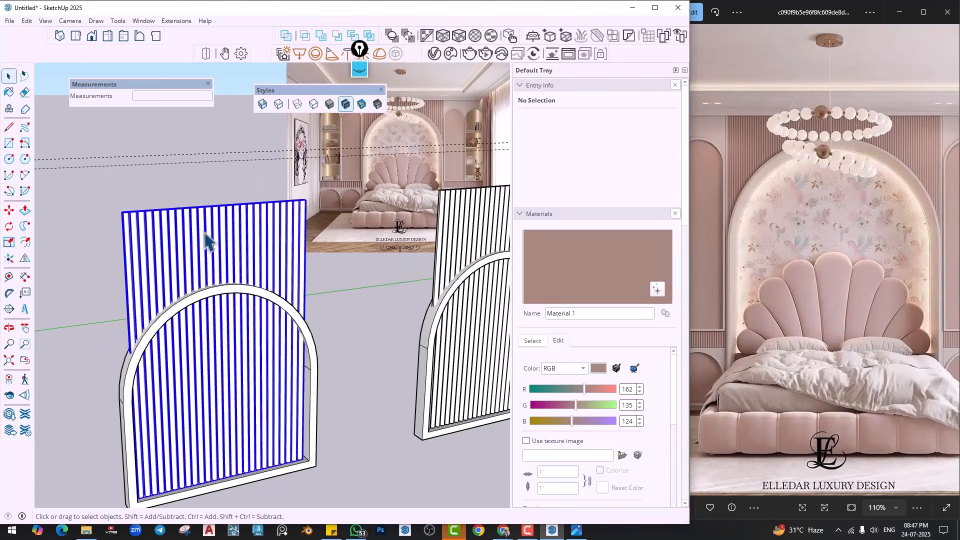
{"action": "double_click", "coordinate": [205, 233]}
{"action": "key", "text": "ctrl+a"}
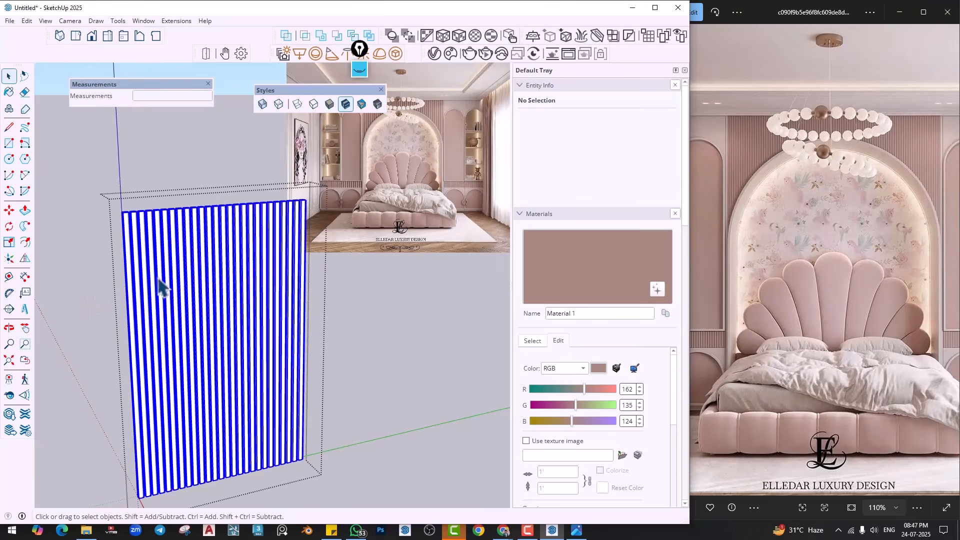
{"action": "right_click", "coordinate": [165, 282]}
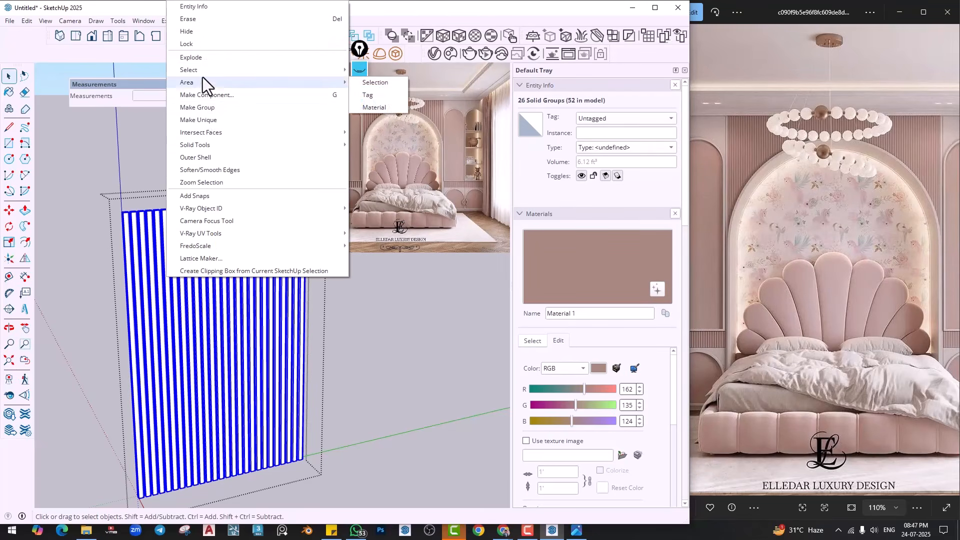
{"action": "left_click", "coordinate": [191, 58]}
{"action": "left_click", "coordinate": [358, 298]}
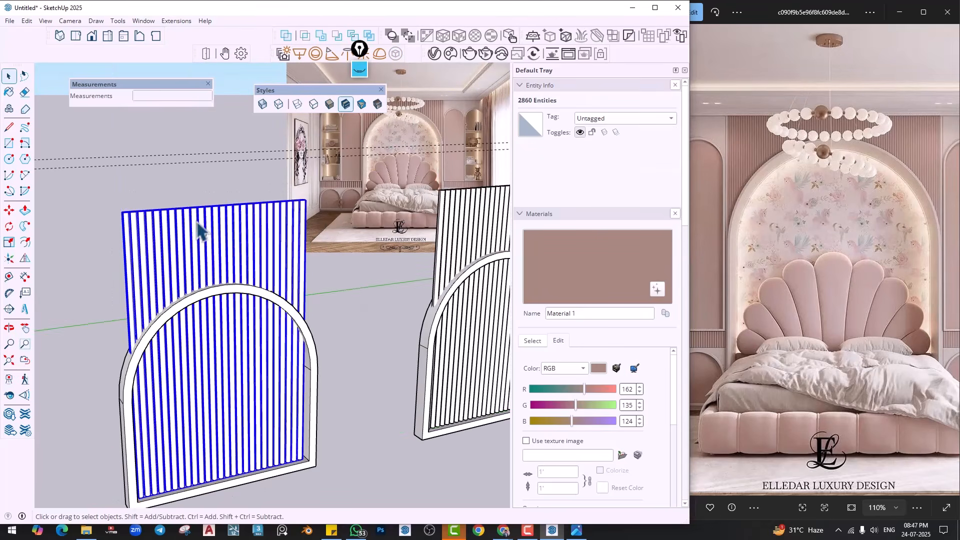
{"action": "left_click", "coordinate": [197, 223]}
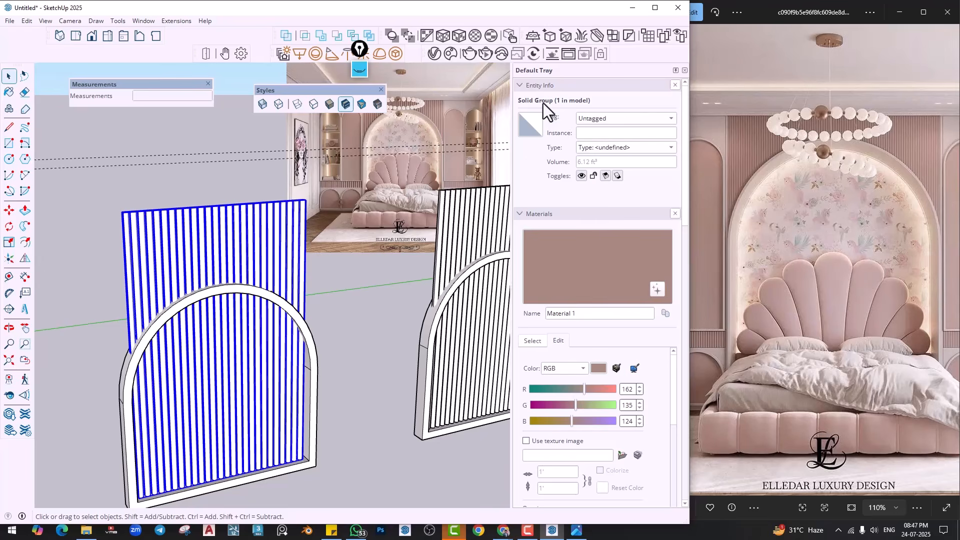
{"action": "left_click", "coordinate": [371, 309]}
Split the original assembly's strips group with its arch frame and explode the resulting strips group
{"action": "left_click", "coordinate": [369, 35]}
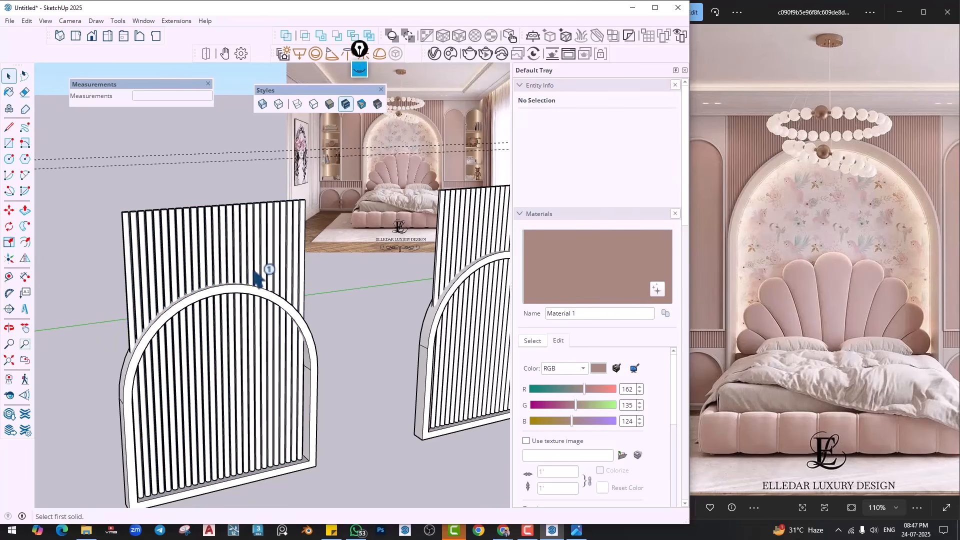
{"action": "left_click", "coordinate": [254, 270]}
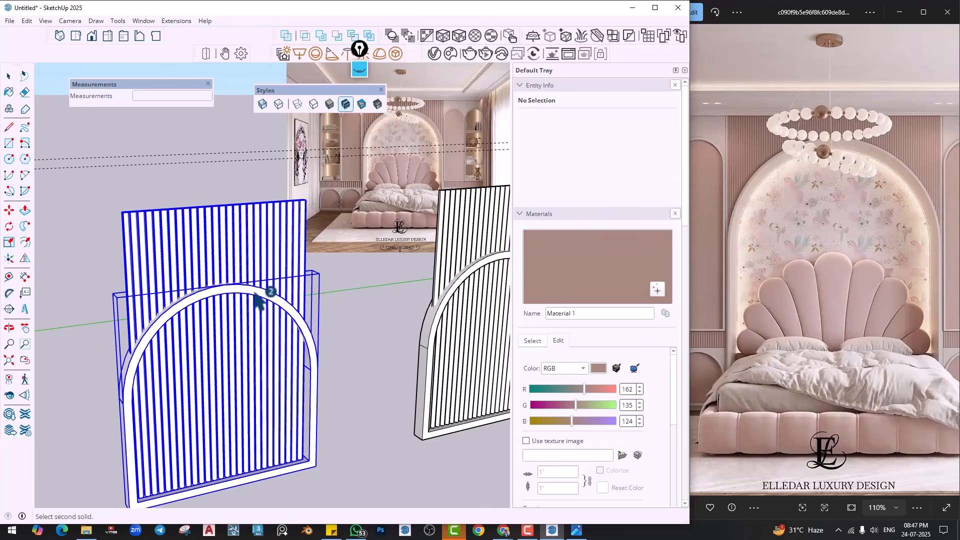
{"action": "left_click", "coordinate": [317, 328]}
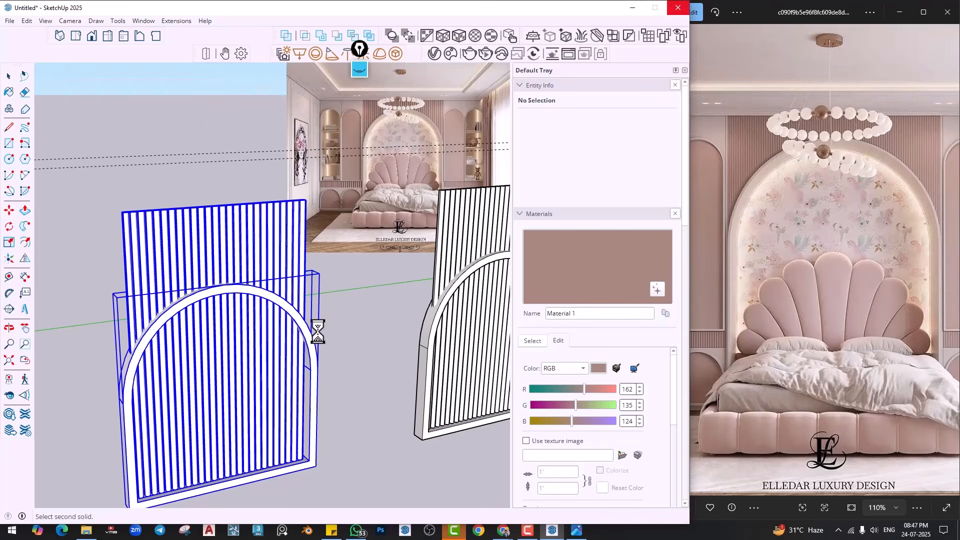
{"action": "scroll", "coordinate": [262, 316], "scroll_direction": "down", "scroll_amount": 2}
{"action": "middle_click_drag", "start_coordinate": [255, 311], "coordinate": [178, 343]}
{"action": "right_click", "coordinate": [218, 311]}
{"action": "left_click", "coordinate": [245, 103]}
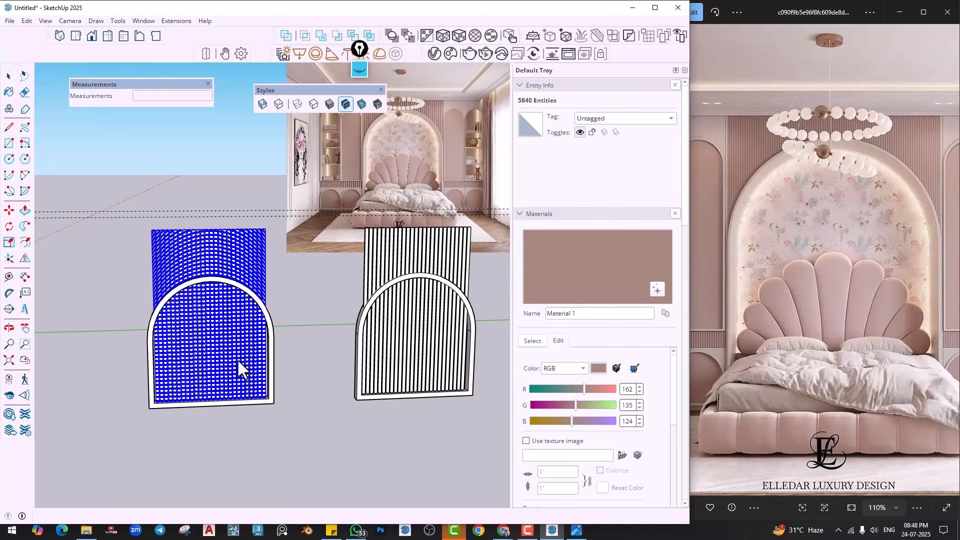
Delete the strip pieces inside the original arch opening, keeping the frame and the pieces above the arch
{"action": "scroll", "coordinate": [234, 358], "scroll_direction": "down", "scroll_amount": 3}
{"action": "scroll", "coordinate": [230, 360], "scroll_direction": "up", "scroll_amount": 3}
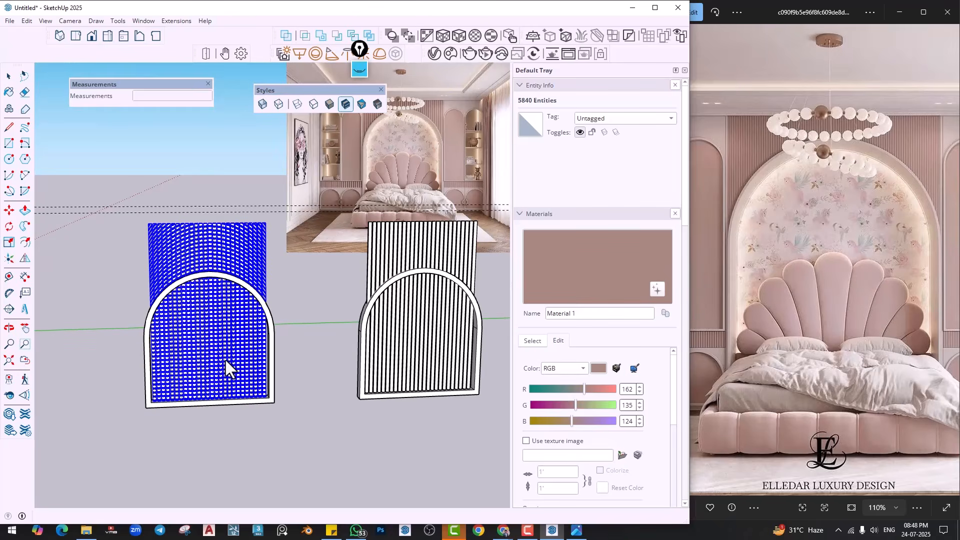
{"action": "left_click", "coordinate": [8, 75]}
{"action": "left_click", "coordinate": [114, 313]}
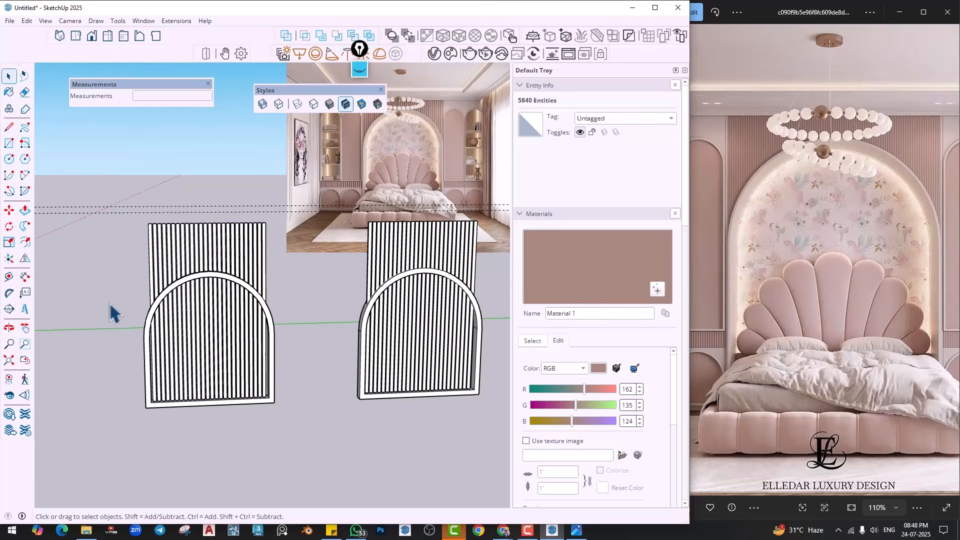
{"action": "left_click", "coordinate": [203, 336]}
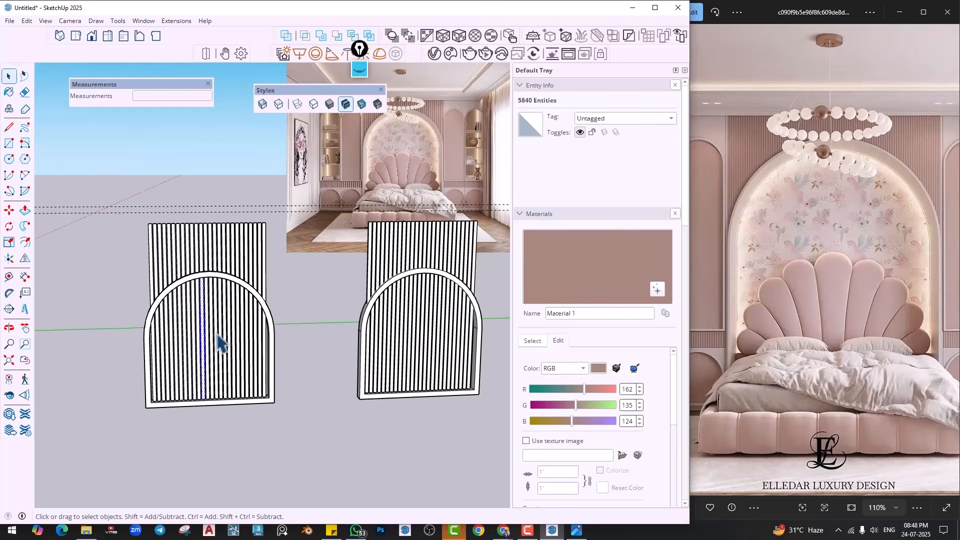
{"action": "left_click_drag", "start_coordinate": [118, 432], "coordinate": [119, 432]}
{"action": "left_click", "coordinate": [119, 432]}
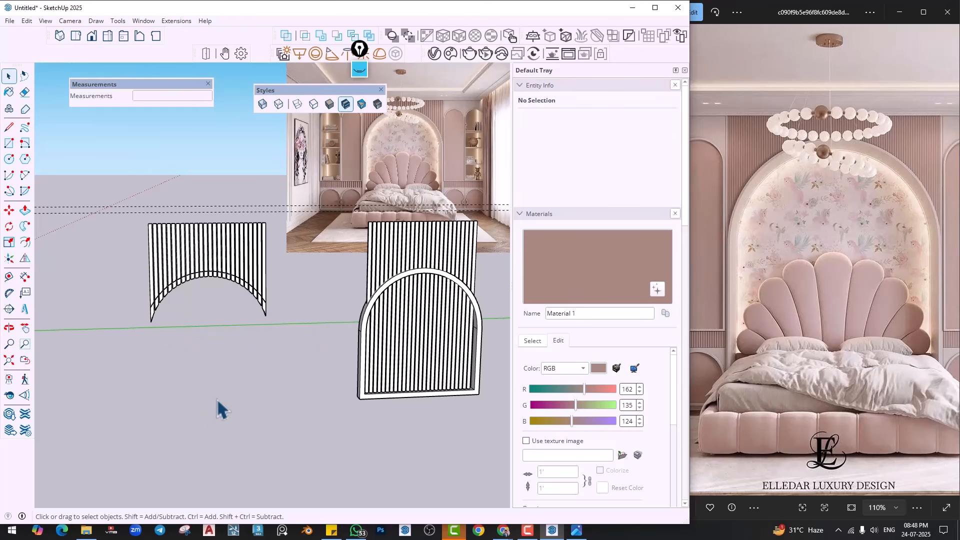
{"action": "left_click_drag", "start_coordinate": [287, 339], "coordinate": [81, 451]}
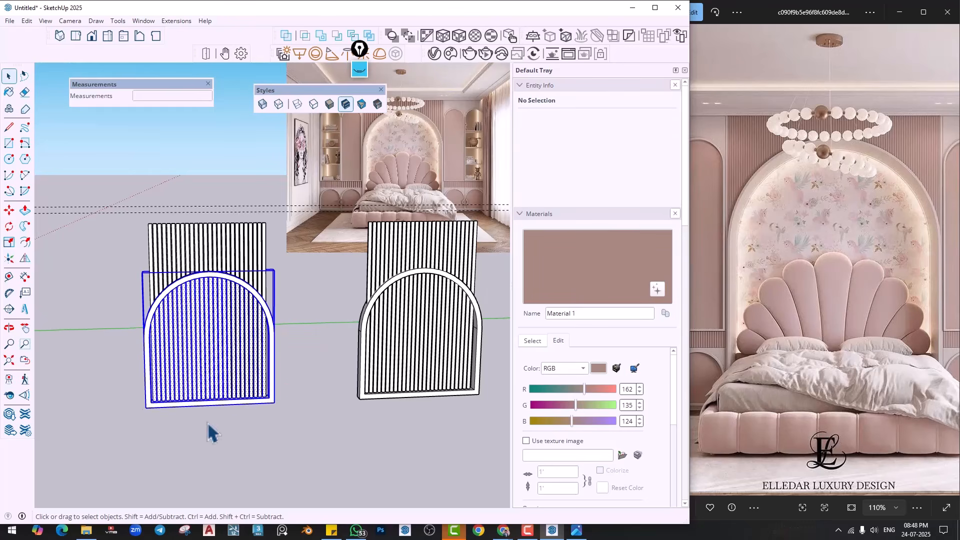
{"action": "left_click", "coordinate": [272, 378], "text": "shift"}
{"action": "key", "text": "Delete"}
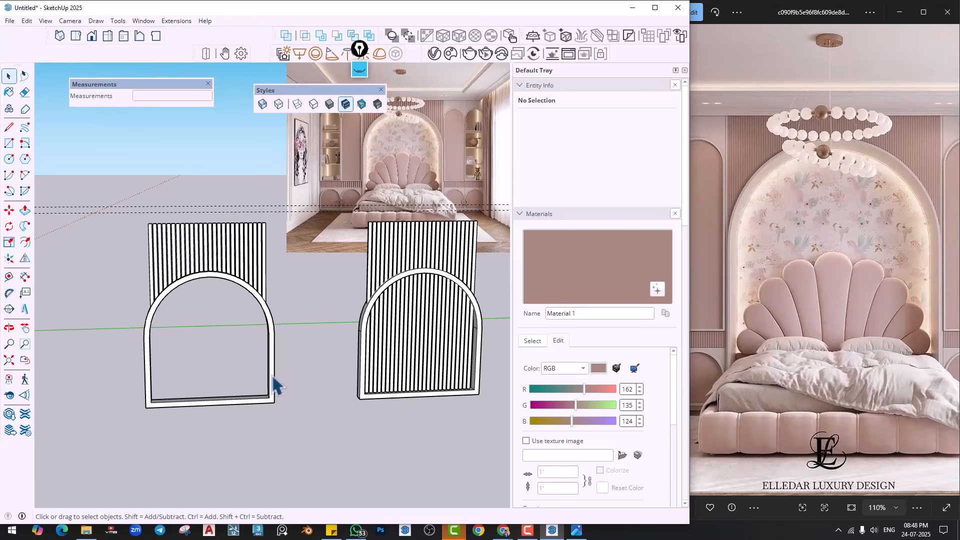
Select all the strips of the copied assembly without its frame and combine them into one group
{"action": "middle_click_drag", "start_coordinate": [274, 386], "coordinate": [117, 370]}
{"action": "scroll", "coordinate": [181, 283], "scroll_direction": "up", "scroll_amount": 2}
{"action": "middle_click_drag", "start_coordinate": [181, 285], "coordinate": [192, 300]}
{"action": "left_click", "coordinate": [202, 260]}
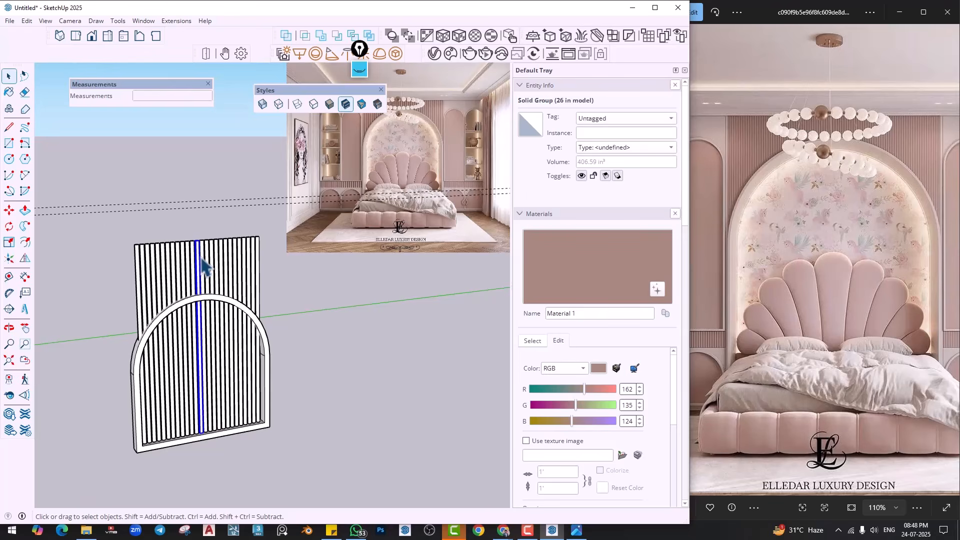
{"action": "left_click_drag", "start_coordinate": [265, 234], "coordinate": [116, 273]}
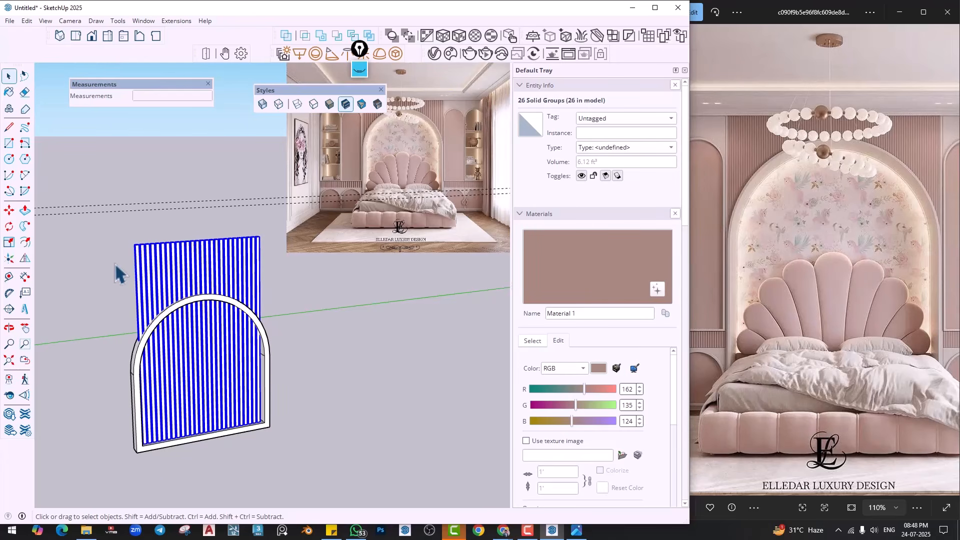
{"action": "right_click", "coordinate": [167, 254]}
{"action": "left_click", "coordinate": [195, 361]}
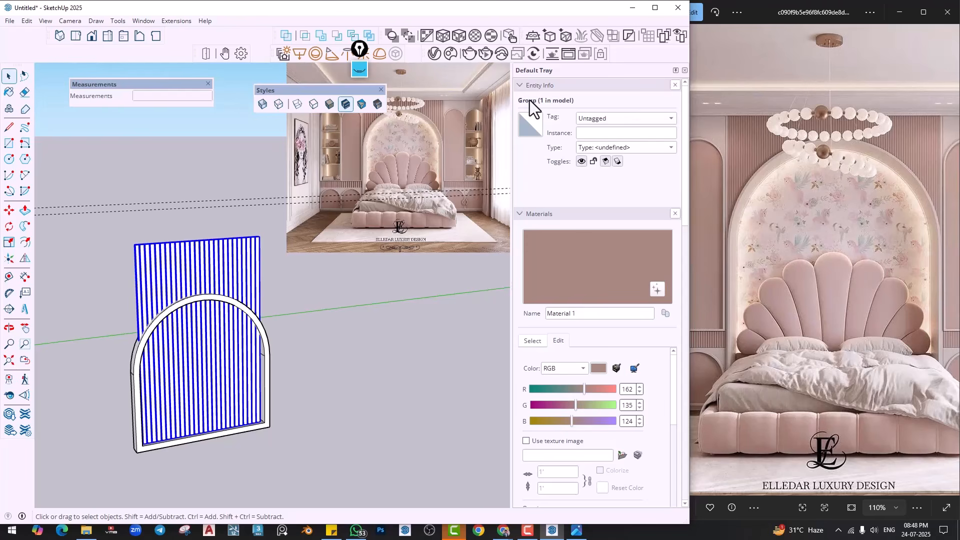
Explode the individual strip groups nested inside the copied assembly's combined group into plain geometry
{"action": "double_click", "coordinate": [170, 272]}
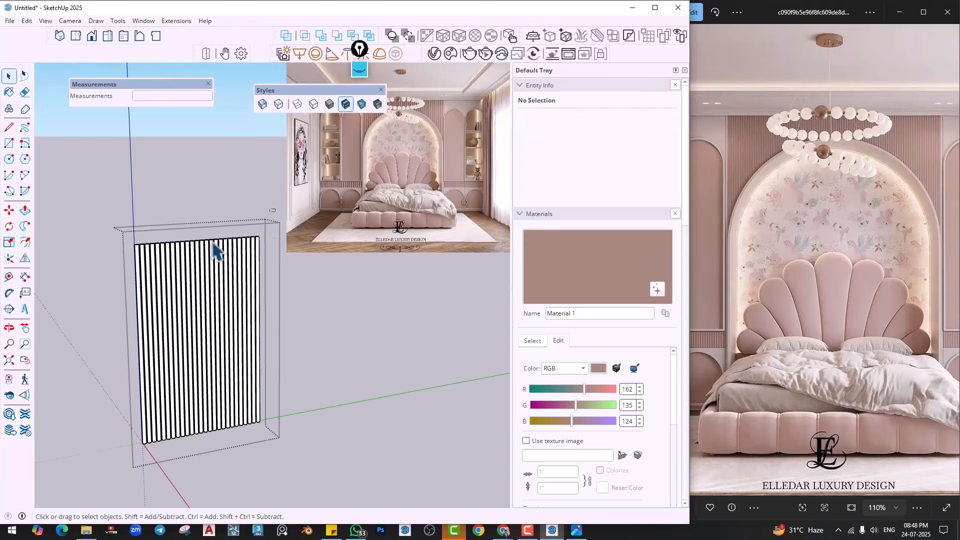
{"action": "key", "text": "ctrl+a"}
{"action": "right_click", "coordinate": [175, 265]}
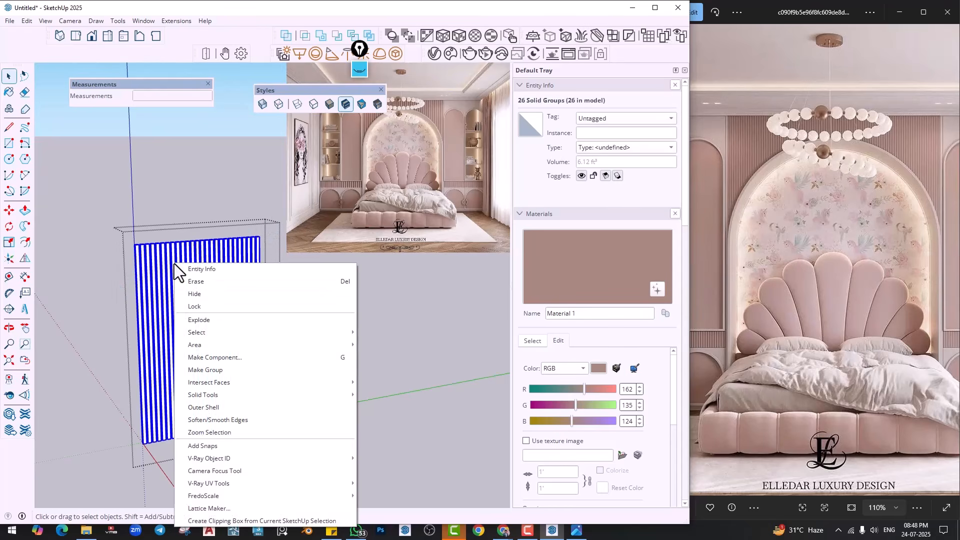
{"action": "left_click", "coordinate": [208, 322]}
{"action": "left_click", "coordinate": [328, 283]}
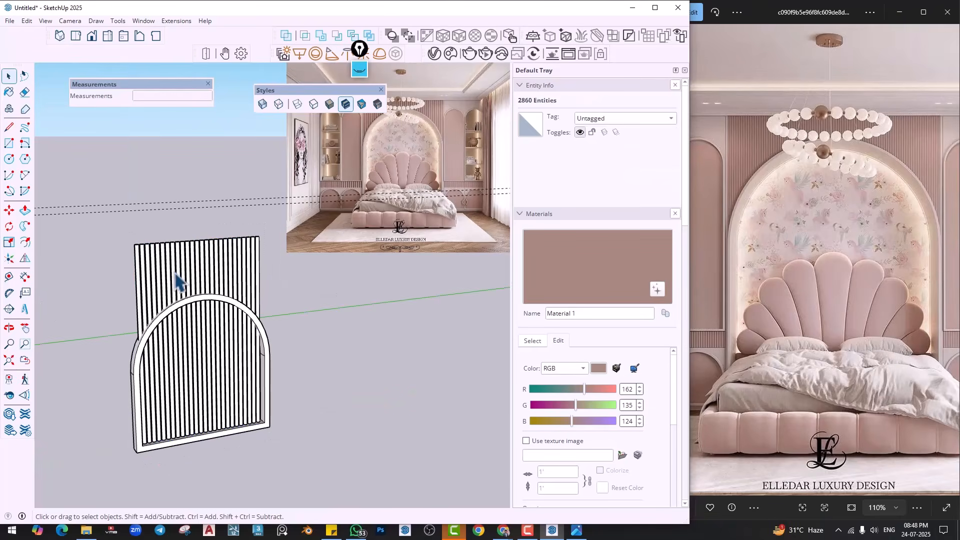
{"action": "double_click", "coordinate": [191, 350]}
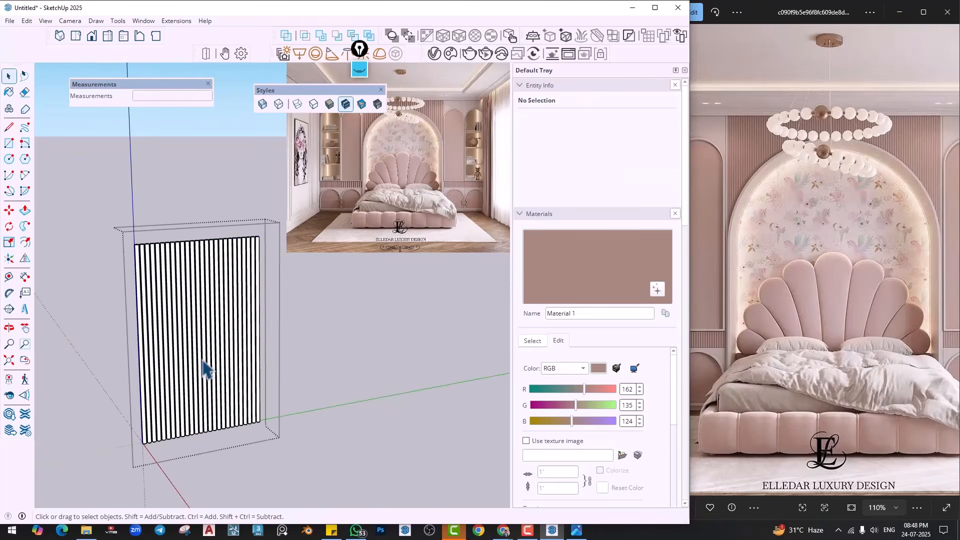
{"action": "left_click", "coordinate": [368, 345]}
Split the copied assembly's arch frame and strips group as intersecting solids, and explode the resulting strips group
{"action": "left_click", "coordinate": [368, 35]}
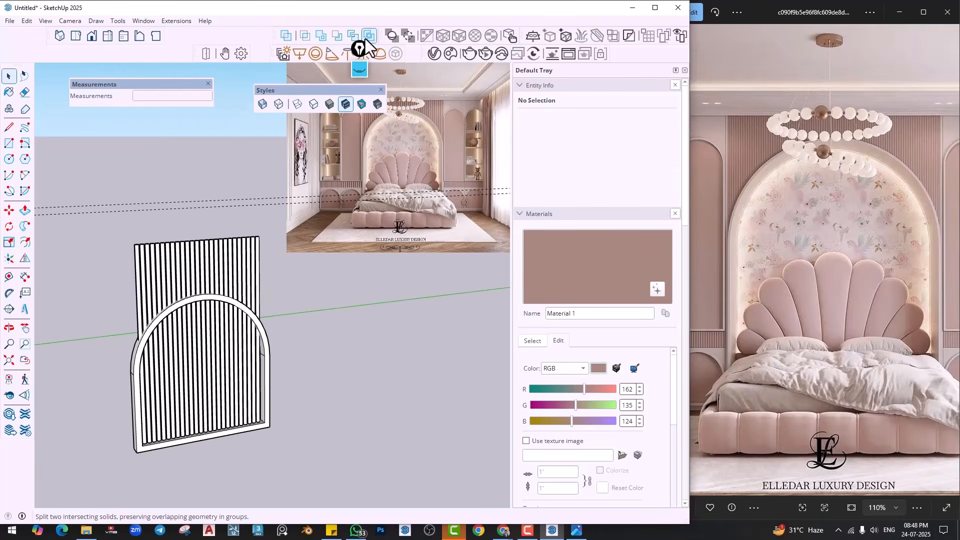
{"action": "left_click", "coordinate": [251, 294]}
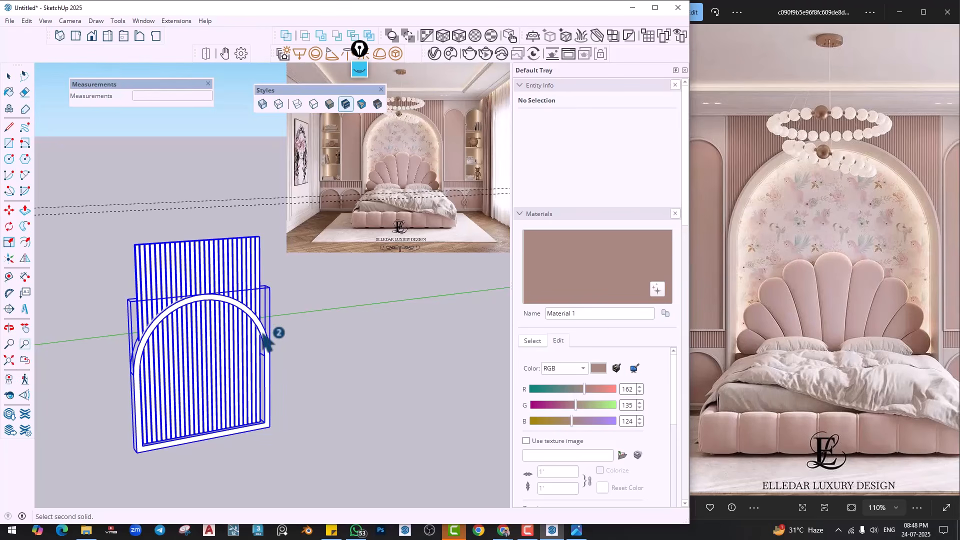
{"action": "left_click", "coordinate": [229, 321]}
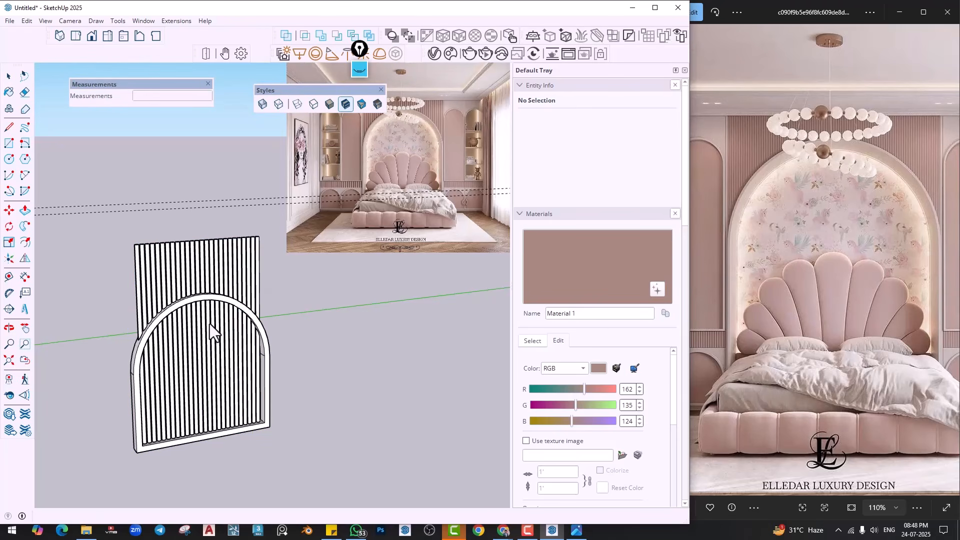
{"action": "key", "text": "space"}
{"action": "left_click", "coordinate": [208, 323]}
{"action": "right_click", "coordinate": [205, 323]}
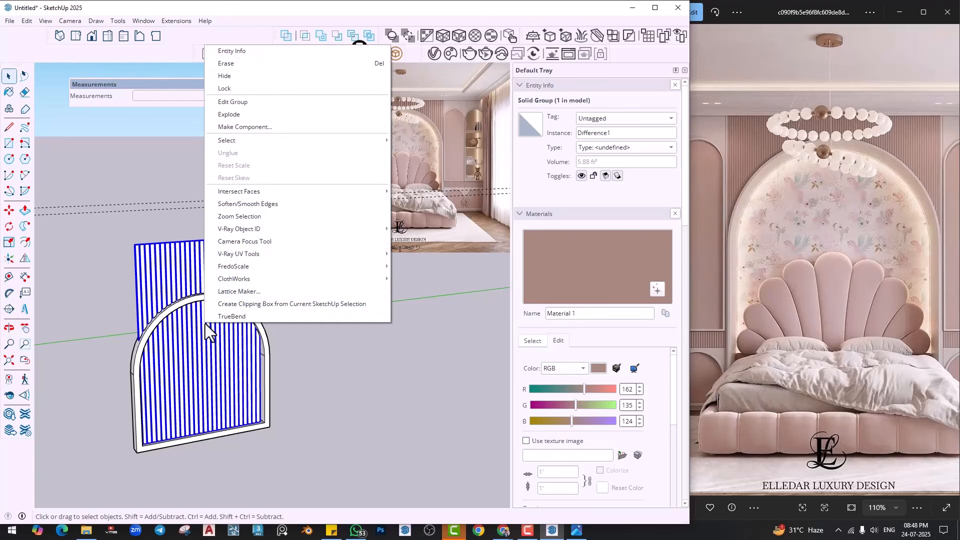
{"action": "left_click", "coordinate": [240, 115]}
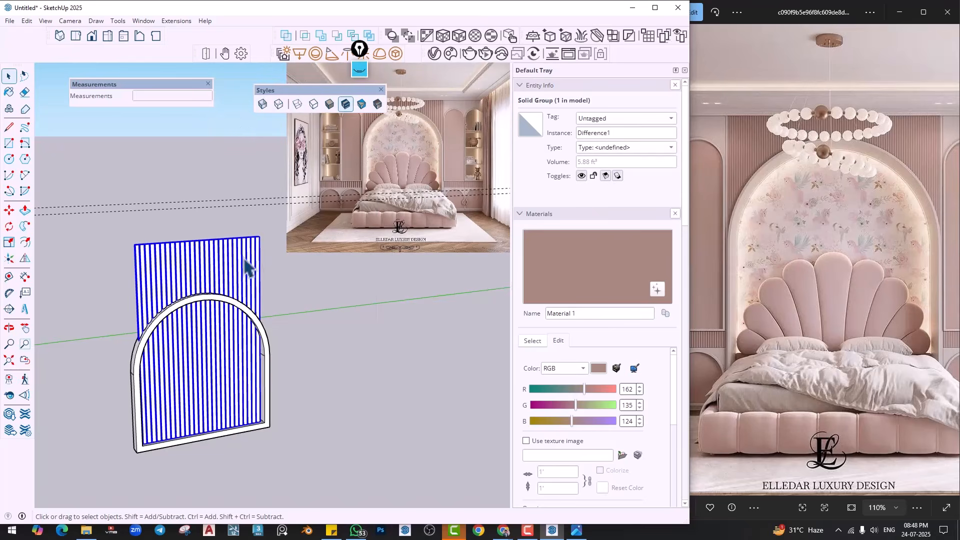
{"action": "left_click", "coordinate": [311, 300]}
Delete the strip pieces above the copied arch frame, keeping only those within the frame
{"action": "middle_click_drag", "start_coordinate": [365, 307], "coordinate": [278, 247]}
{"action": "left_click_drag", "start_coordinate": [115, 279], "coordinate": [118, 278]}
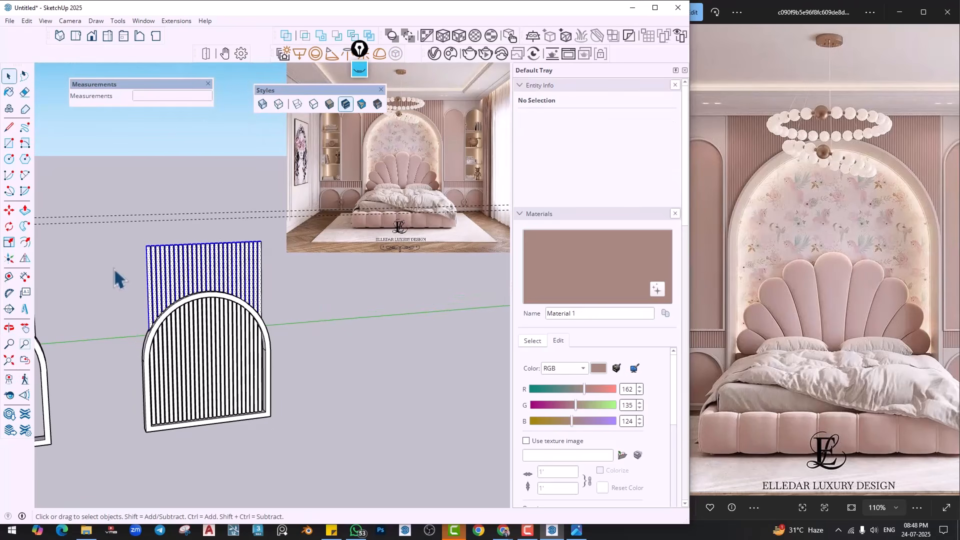
{"action": "key", "text": "Delete"}
Select both demonstration arch assemblies and delete them from the model
{"action": "middle_click_drag", "start_coordinate": [150, 275], "coordinate": [245, 340]}
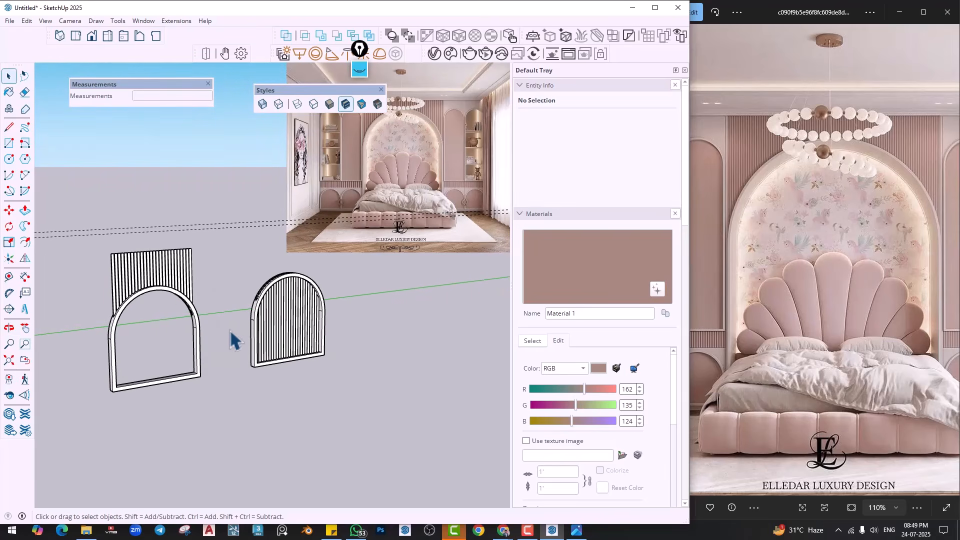
{"action": "scroll", "coordinate": [232, 341], "scroll_direction": "down", "scroll_amount": 1}
{"action": "left_click_drag", "start_coordinate": [97, 213], "coordinate": [335, 412]}
{"action": "key", "text": "Delete"}
Examine the modelled feature wall, its central arch and fluted strips, and compare them with the full reference image
{"action": "scroll", "coordinate": [102, 377], "scroll_direction": "down", "scroll_amount": 3}
{"action": "scroll", "coordinate": [102, 378], "scroll_direction": "up", "scroll_amount": 5}
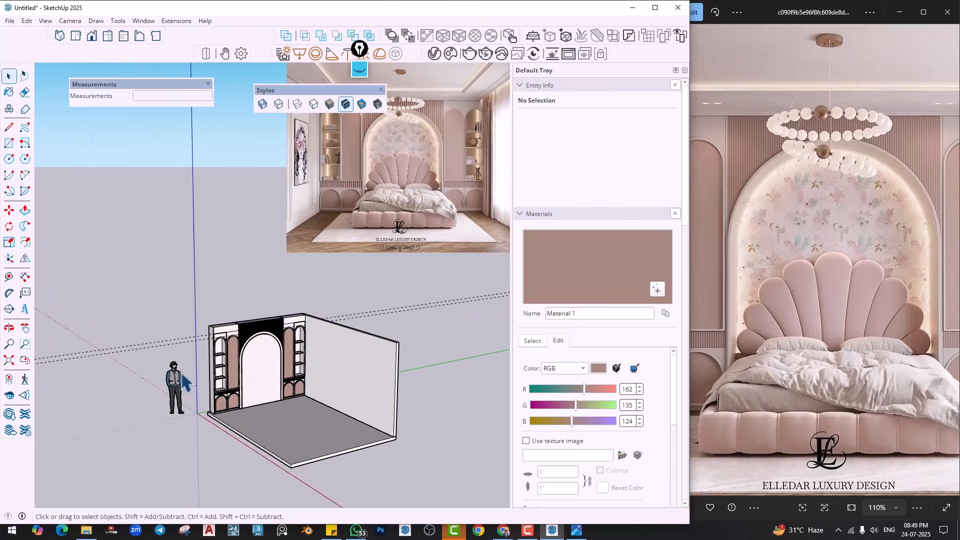
{"action": "scroll", "coordinate": [265, 360], "scroll_direction": "up", "scroll_amount": 2}
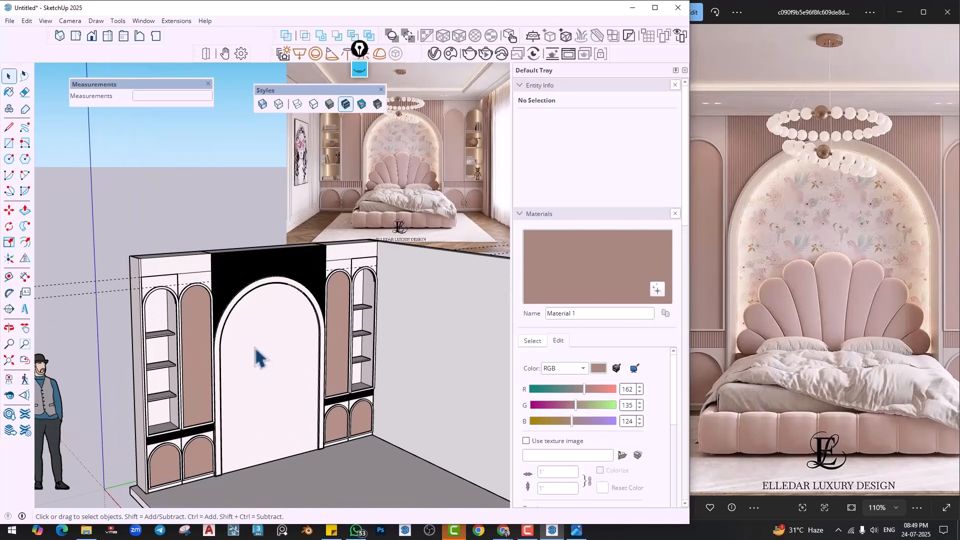
{"action": "scroll", "coordinate": [290, 336], "scroll_direction": "up", "scroll_amount": 4}
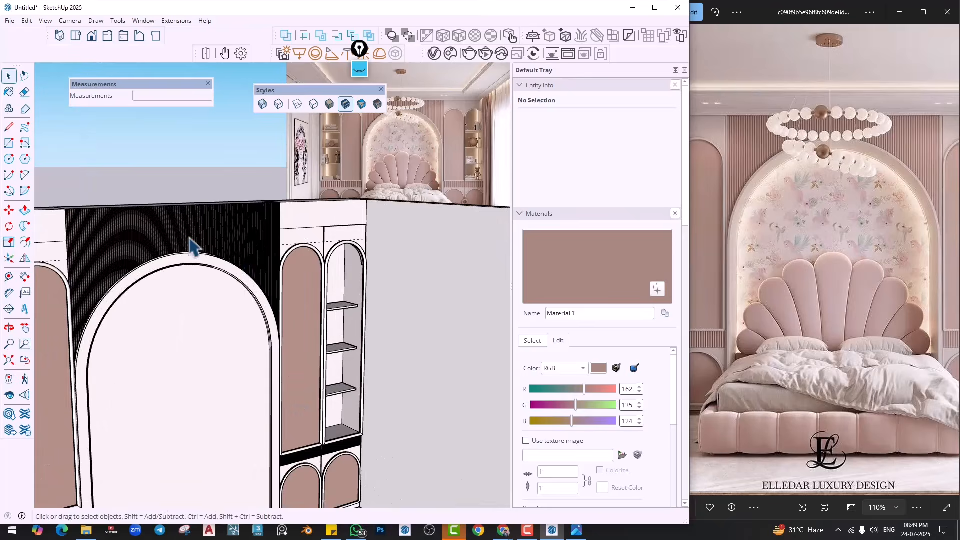
{"action": "mouse_move", "coordinate": [352, 326]}
{"action": "middle_mouse_down", "text": "shift"}
{"action": "mouse_move", "coordinate": [161, 330]}
{"action": "mouse_move", "coordinate": [183, 329]}
{"action": "mouse_move", "coordinate": [214, 307]}
{"action": "mouse_move", "coordinate": [350, 310]}
{"action": "middle_mouse_up", "text": "shift"}
{"action": "scroll", "coordinate": [246, 321], "scroll_direction": "down", "scroll_amount": 4}
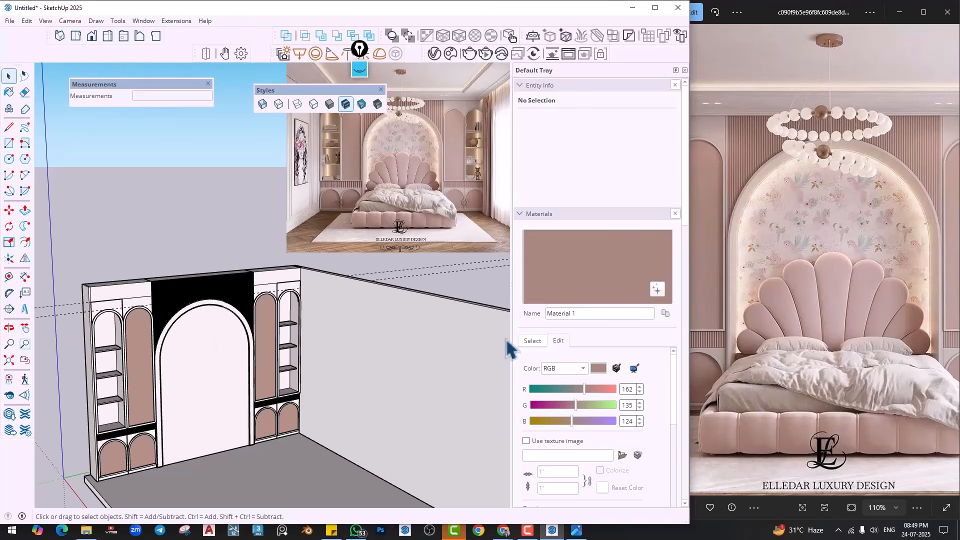
{"action": "scroll", "coordinate": [203, 385], "scroll_direction": "up", "scroll_amount": 2}
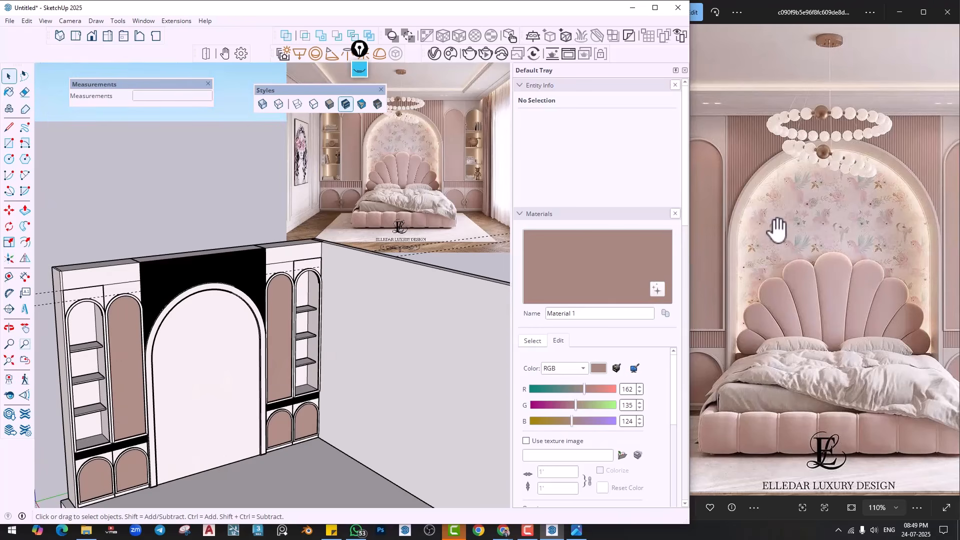
{"action": "scroll", "coordinate": [778, 229], "scroll_direction": "down", "scroll_amount": 3}
{"action": "scroll", "coordinate": [251, 345], "scroll_direction": "down", "scroll_amount": 3}
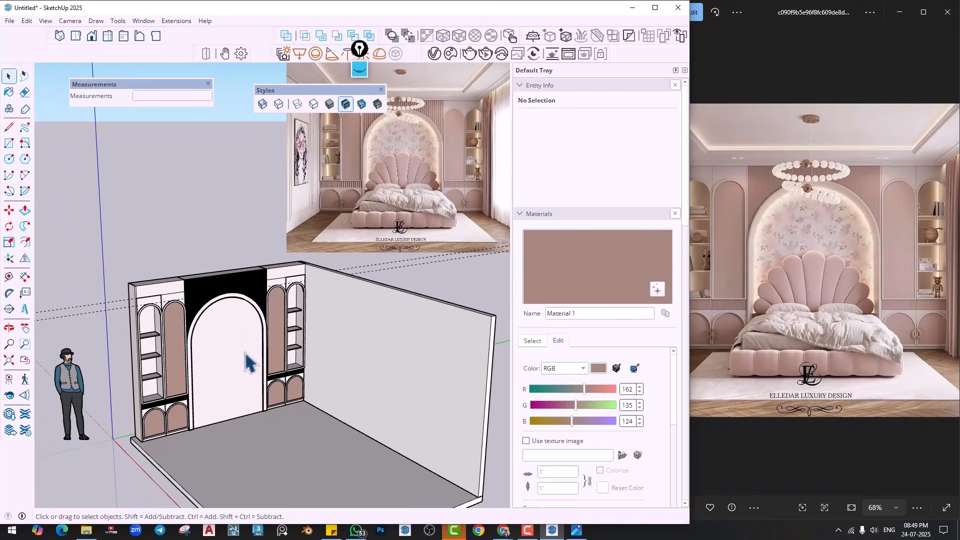
Make the Roof and Wall 3 tags visible so the room's ceiling and remaining side wall are shown
{"action": "mouse_move", "coordinate": [250, 360]}
{"action": "middle_mouse_down"}
{"action": "mouse_move", "coordinate": [266, 311]}
{"action": "mouse_move", "coordinate": [275, 332]}
{"action": "middle_mouse_up"}
{"action": "scroll", "coordinate": [880, 247], "scroll_direction": "down", "scroll_amount": 2}
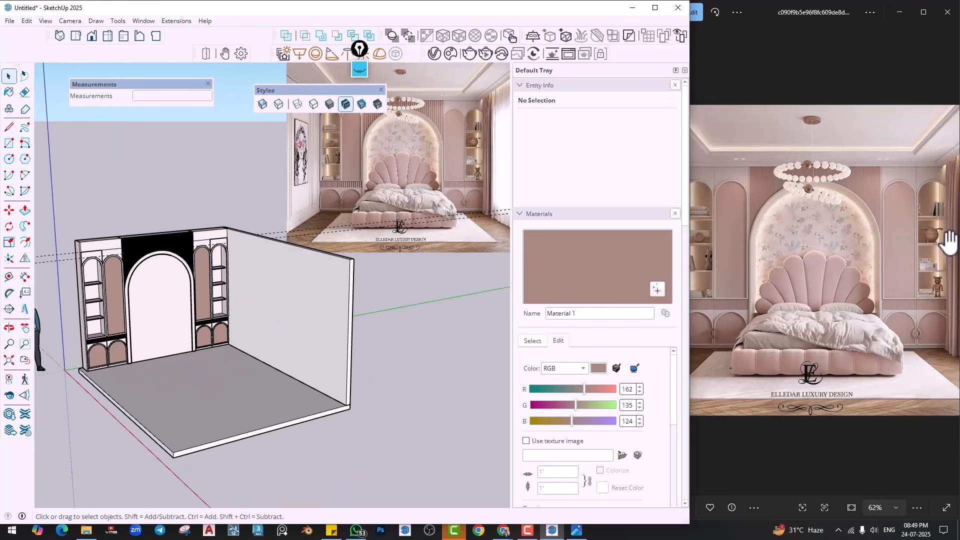
{"action": "scroll", "coordinate": [289, 340], "scroll_direction": "up", "scroll_amount": 1}
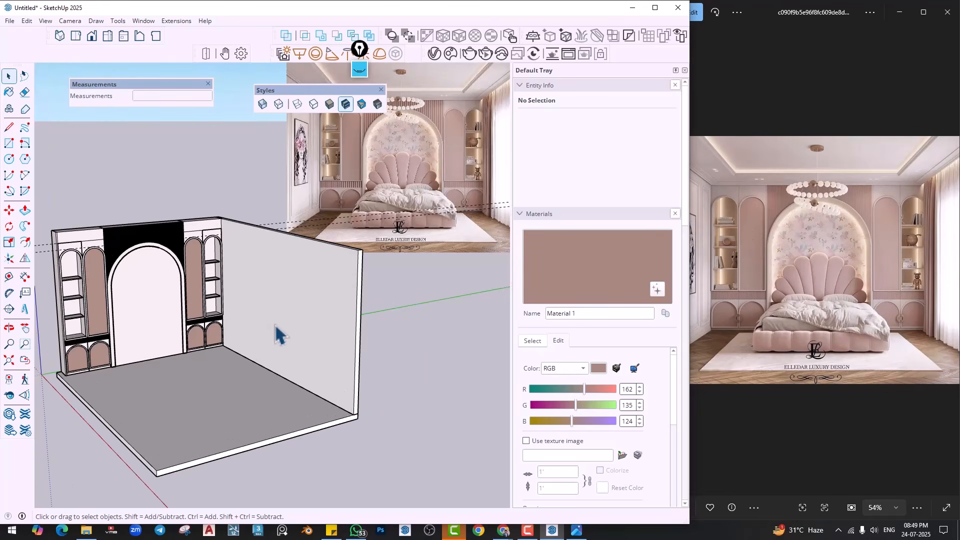
{"action": "left_click", "coordinate": [541, 216]}
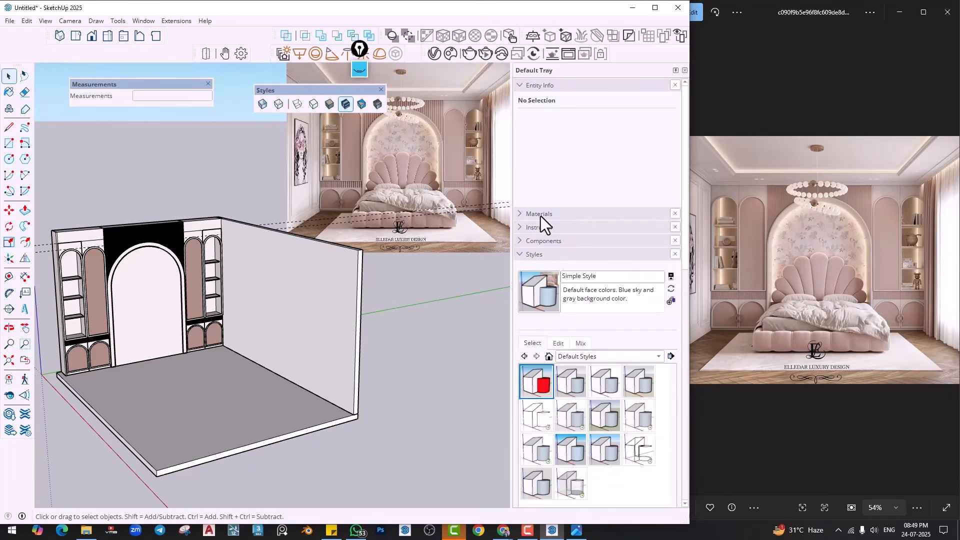
{"action": "left_click", "coordinate": [534, 254]}
{"action": "left_click", "coordinate": [521, 353]}
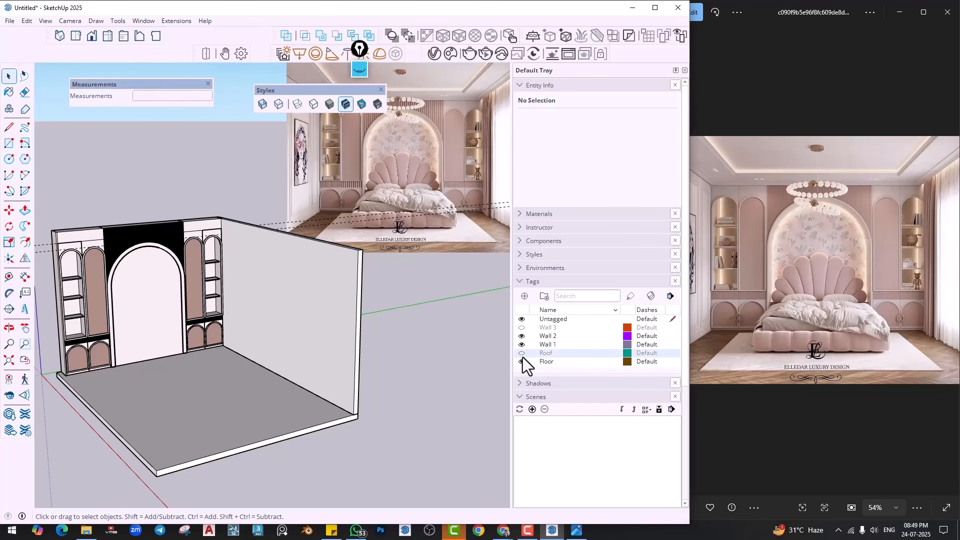
{"action": "middle_click_drag", "start_coordinate": [214, 320], "coordinate": [115, 300]}
{"action": "scroll", "coordinate": [145, 328], "scroll_direction": "up", "scroll_amount": 3}
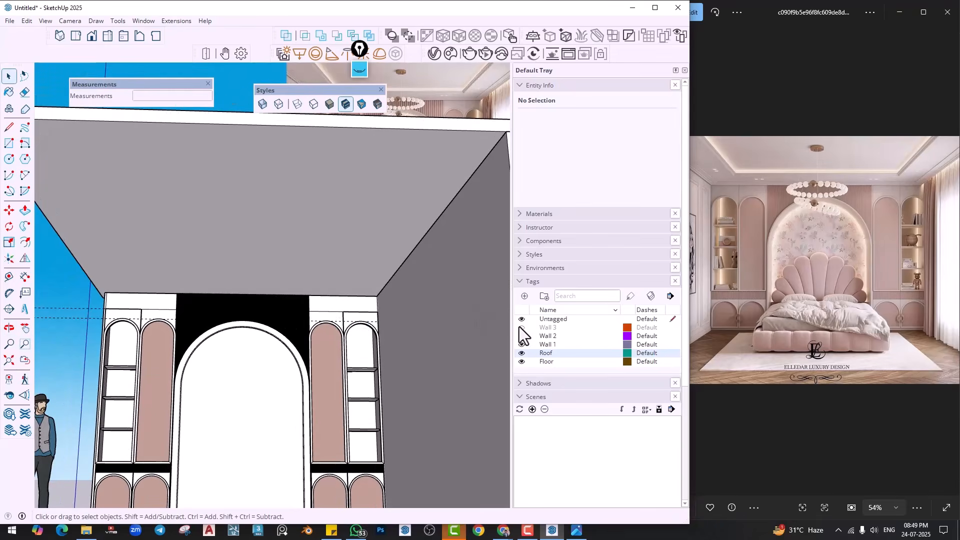
{"action": "left_click", "coordinate": [521, 328]}
{"action": "scroll", "coordinate": [193, 337], "scroll_direction": "up", "scroll_amount": 2}
{"action": "middle_click_drag", "start_coordinate": [189, 336], "coordinate": [130, 359]}
{"action": "scroll", "coordinate": [129, 353], "scroll_direction": "up", "scroll_amount": 3}
{"action": "double_click", "coordinate": [138, 351]}
{"action": "scroll", "coordinate": [131, 350], "scroll_direction": "up", "scroll_amount": 4}
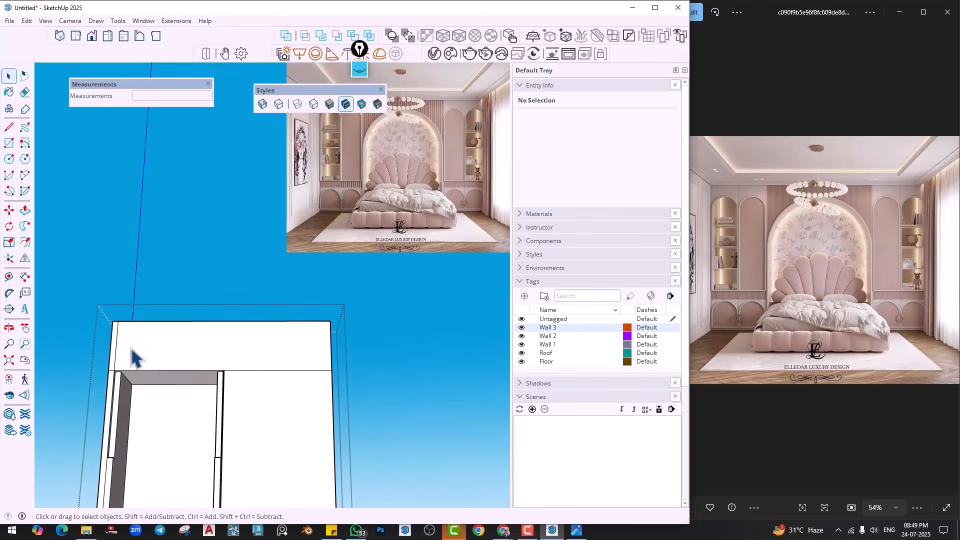
{"action": "key", "text": "e"}
{"action": "scroll", "coordinate": [113, 363], "scroll_direction": "up", "scroll_amount": 3}
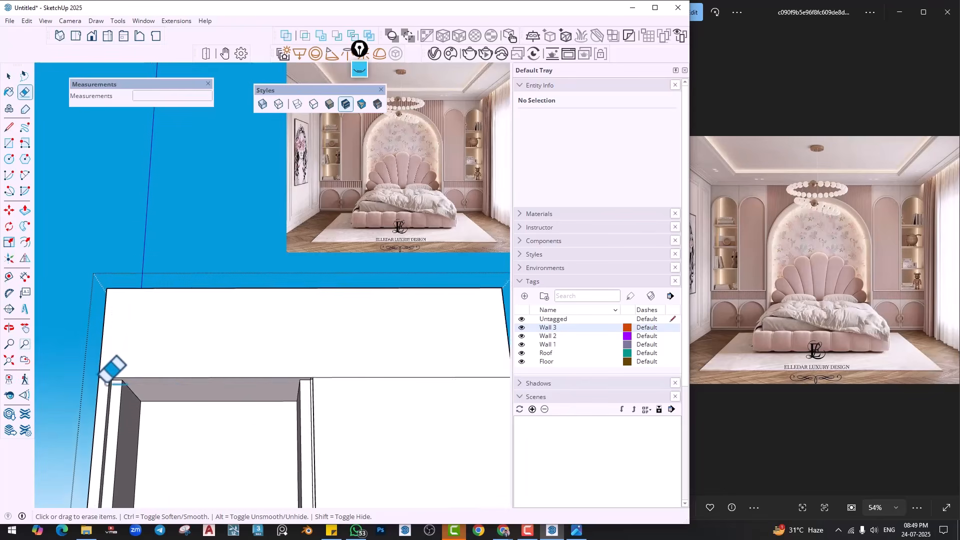
{"action": "scroll", "coordinate": [109, 364], "scroll_direction": "down", "scroll_amount": 2}
{"action": "key", "text": "space"}
{"action": "left_click", "coordinate": [135, 240]}
{"action": "scroll", "coordinate": [159, 305], "scroll_direction": "down", "scroll_amount": 3}
{"action": "middle_click_drag", "start_coordinate": [75, 315], "coordinate": [39, 320], "text": "shift"}
{"action": "scroll", "coordinate": [39, 320], "scroll_direction": "down", "scroll_amount": 3}
{"action": "scroll", "coordinate": [144, 330], "scroll_direction": "down", "scroll_amount": 5}
{"action": "scroll", "coordinate": [158, 326], "scroll_direction": "up", "scroll_amount": 3}
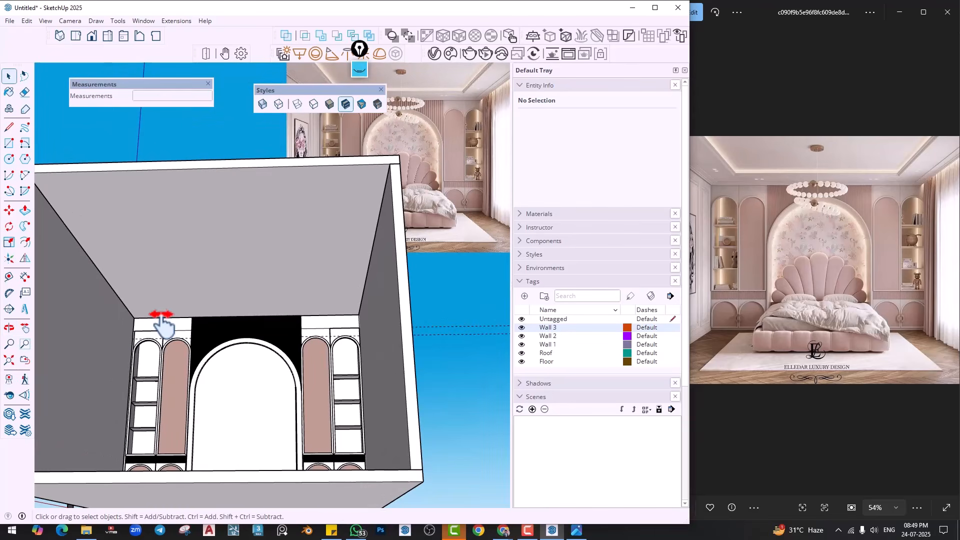
Open the fluted strips group above the arch, explode all its individual strip groups, and show the rest of the model
{"action": "double_click", "coordinate": [225, 340]}
{"action": "scroll", "coordinate": [263, 318], "scroll_direction": "up", "scroll_amount": 2}
{"action": "left_click", "coordinate": [263, 319]}
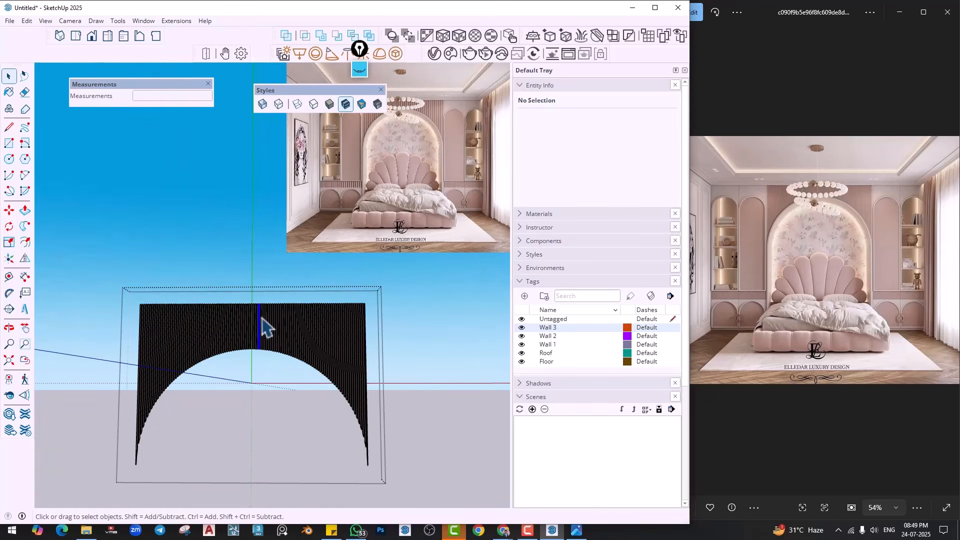
{"action": "scroll", "coordinate": [264, 319], "scroll_direction": "up", "scroll_amount": 2}
{"action": "double_click", "coordinate": [263, 319]}
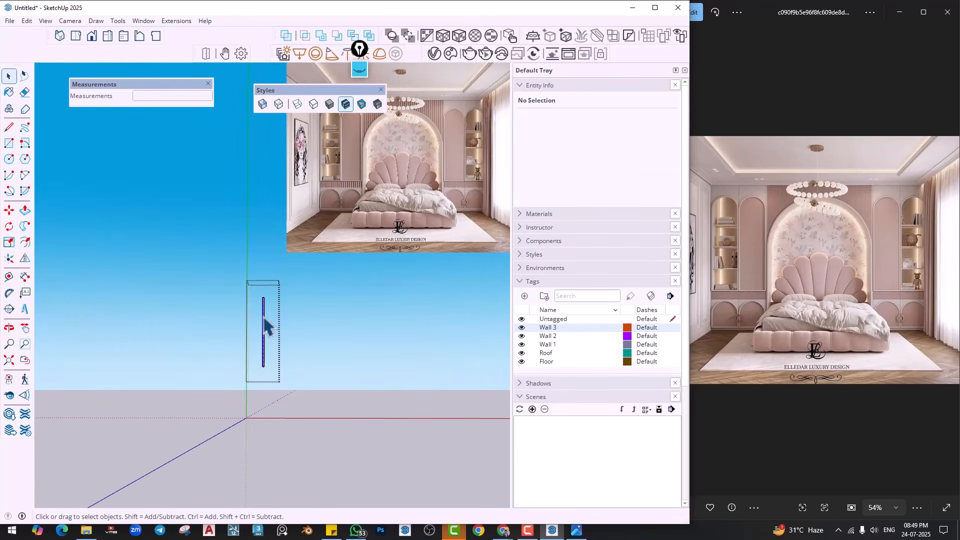
{"action": "double_click", "coordinate": [263, 318]}
{"action": "middle_click_drag", "start_coordinate": [263, 318], "coordinate": [258, 330]}
{"action": "key", "text": "Escape"}
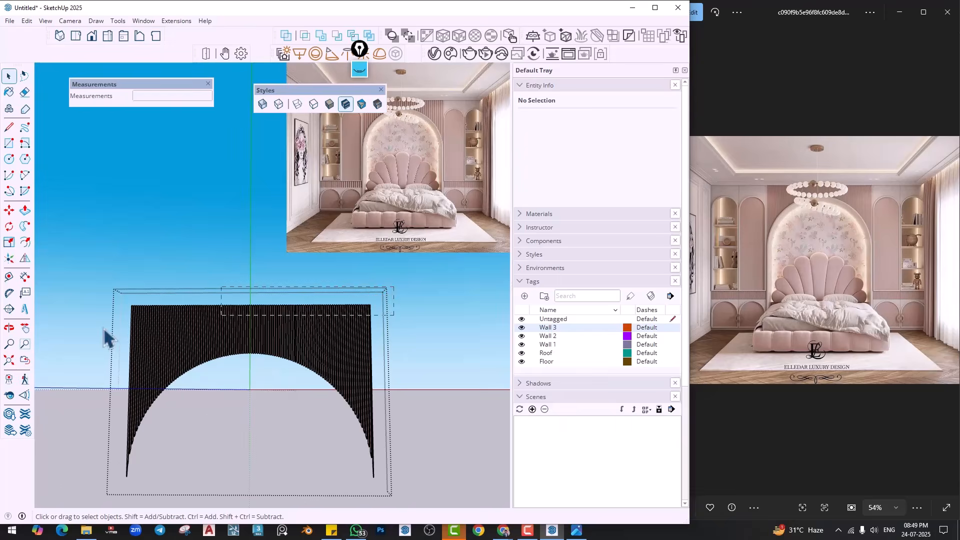
{"action": "key", "text": "ctrl+a"}
{"action": "right_click", "coordinate": [198, 325]}
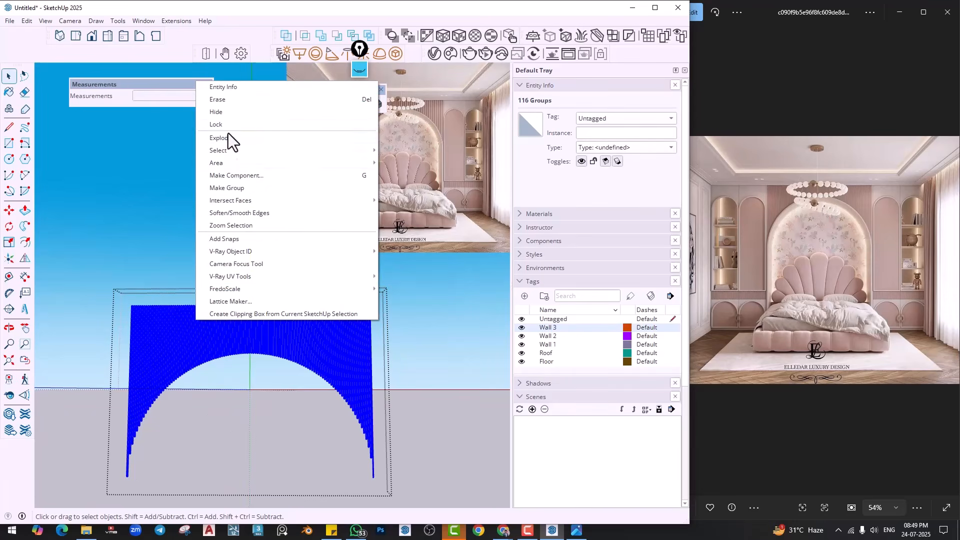
{"action": "left_click", "coordinate": [228, 138]}
{"action": "left_click", "coordinate": [454, 322]}
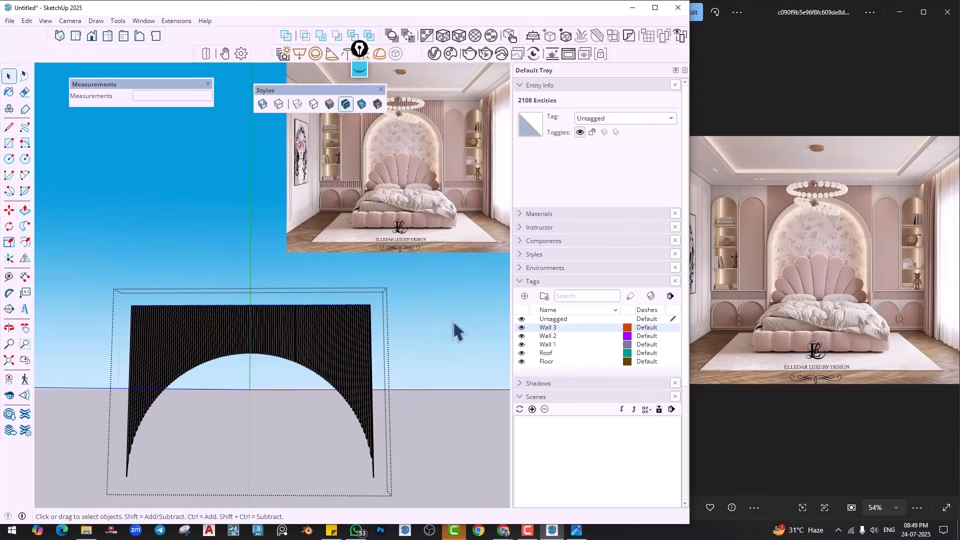
{"action": "key", "text": "i"}
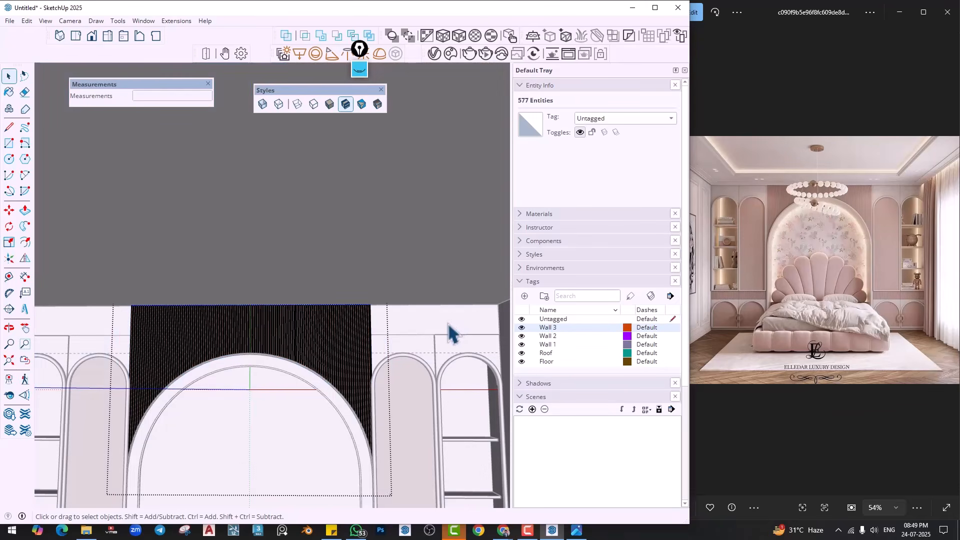
{"action": "key", "text": "m"}
{"action": "left_click", "coordinate": [370, 305]}
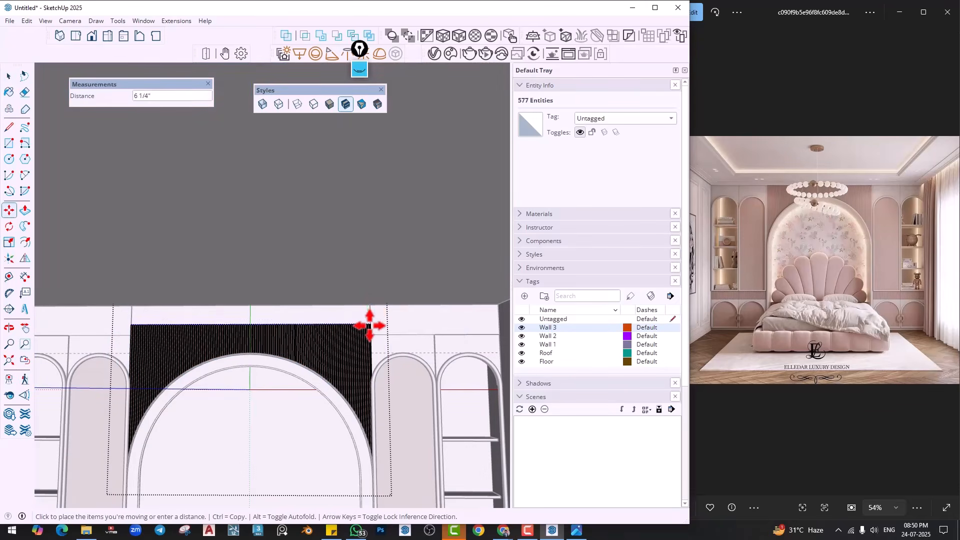
{"action": "key", "text": "Escape"}
{"action": "key", "text": "space"}
{"action": "key", "text": "Escape"}
{"action": "scroll", "coordinate": [320, 341], "scroll_direction": "down", "scroll_amount": 4}
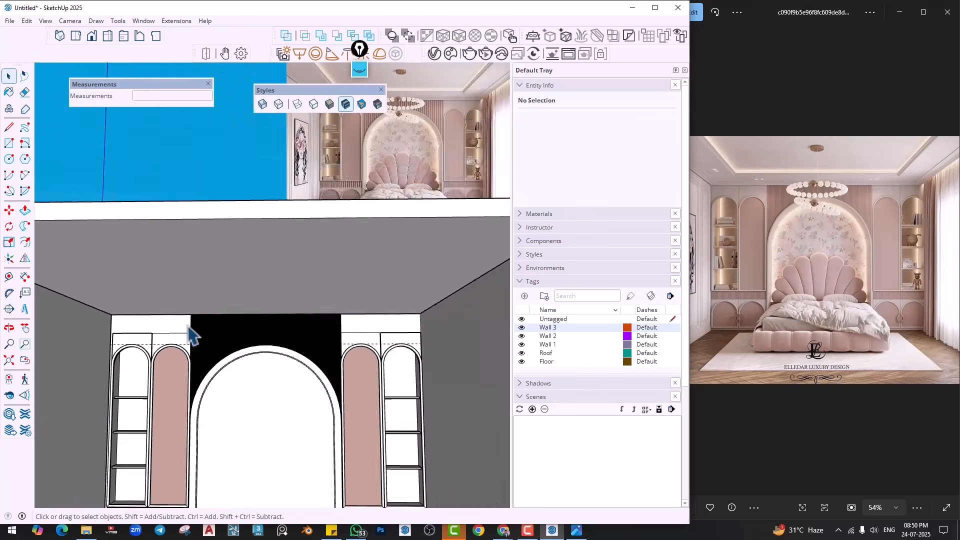
Move the top edges of the fluted strips down about 9 1/8", level with the top of the side cabinets
{"action": "scroll", "coordinate": [158, 331], "scroll_direction": "up", "scroll_amount": 2}
{"action": "scroll", "coordinate": [294, 340], "scroll_direction": "up", "scroll_amount": 3}
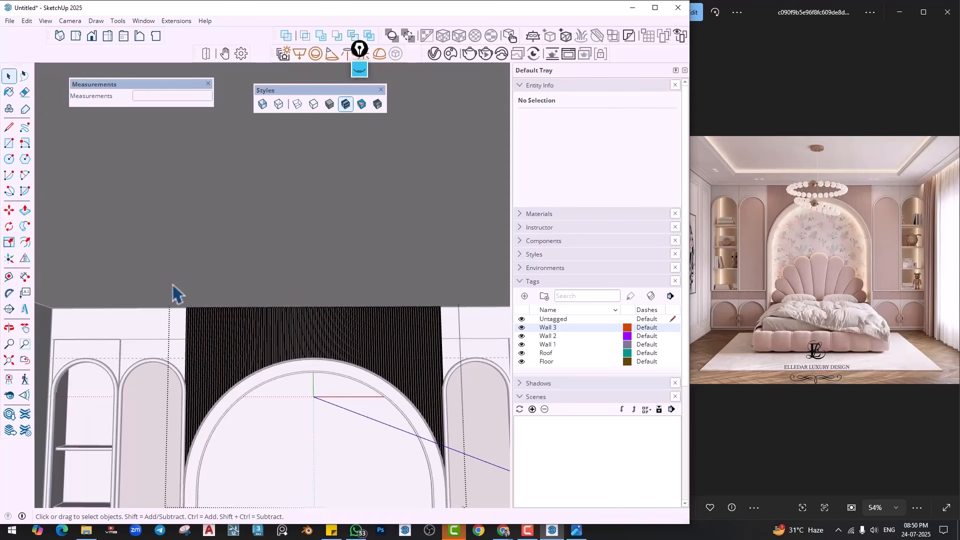
{"action": "left_click_drag", "start_coordinate": [173, 292], "coordinate": [476, 328]}
{"action": "key", "text": "m"}
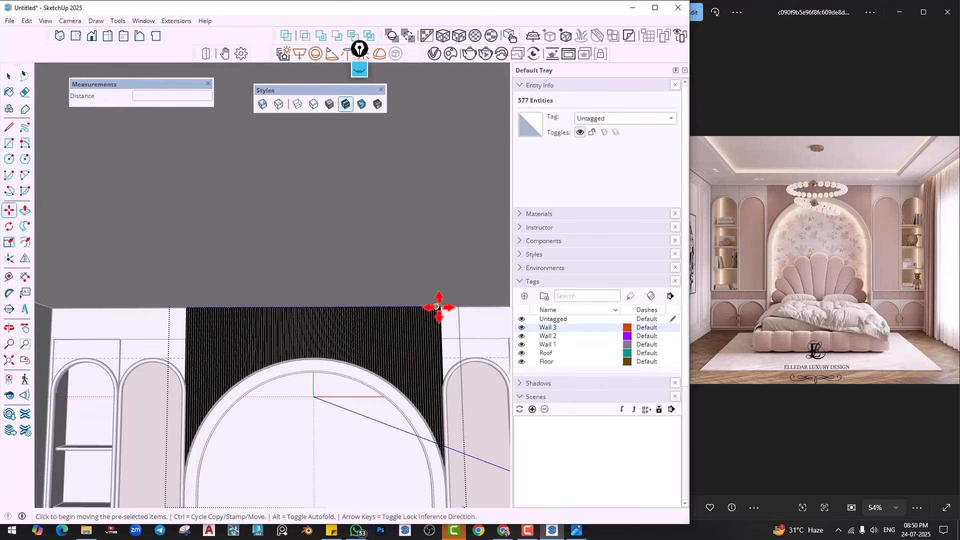
{"action": "left_click", "coordinate": [437, 307]}
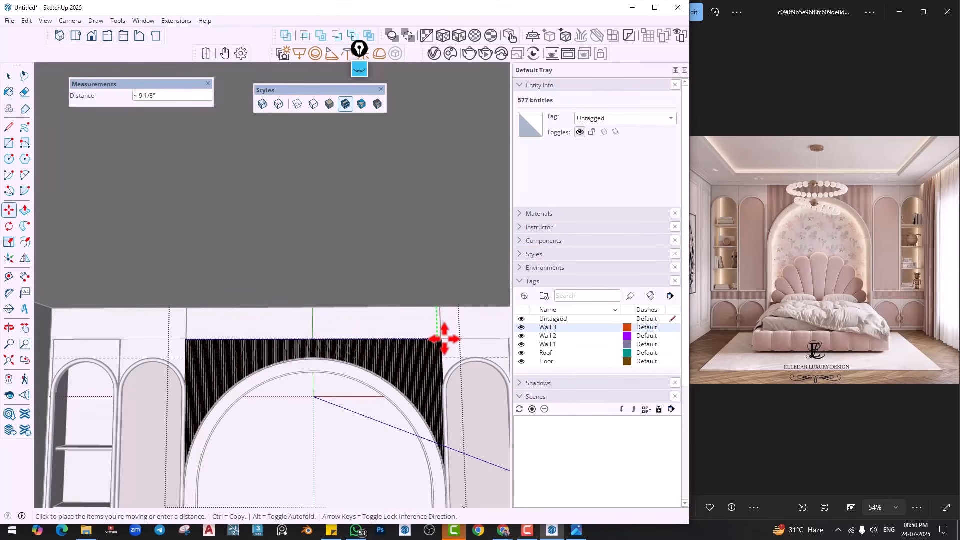
{"action": "left_click", "coordinate": [450, 339]}
{"action": "key", "text": "space"}
{"action": "scroll", "coordinate": [440, 345], "scroll_direction": "down", "scroll_amount": 3}
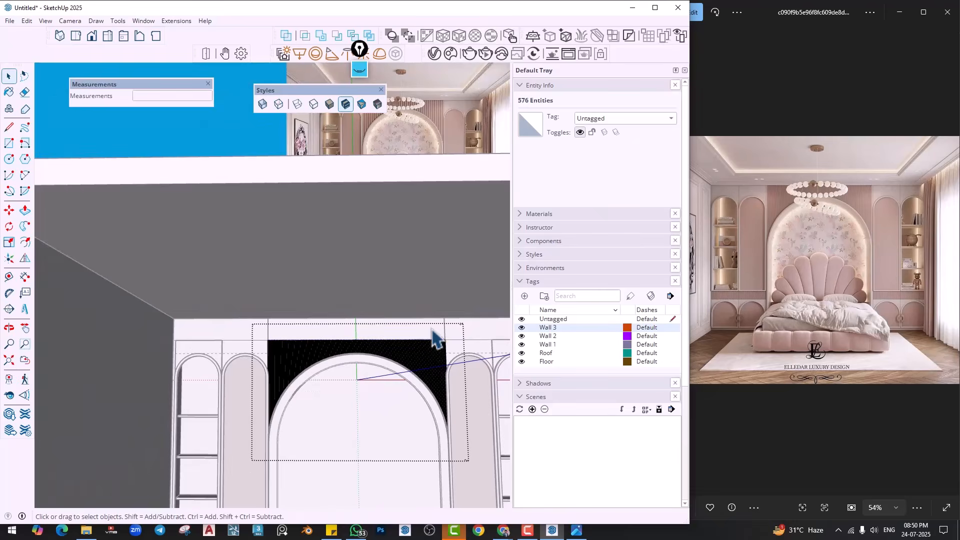
{"action": "key", "text": "Escape"}
Draw a 16' by 12' 5" rectangle across the underside of the ceiling, spanning opposite room corners
{"action": "scroll", "coordinate": [402, 347], "scroll_direction": "up", "scroll_amount": 2}
{"action": "middle_click_drag", "start_coordinate": [221, 331], "coordinate": [253, 294]}
{"action": "key", "text": "r"}
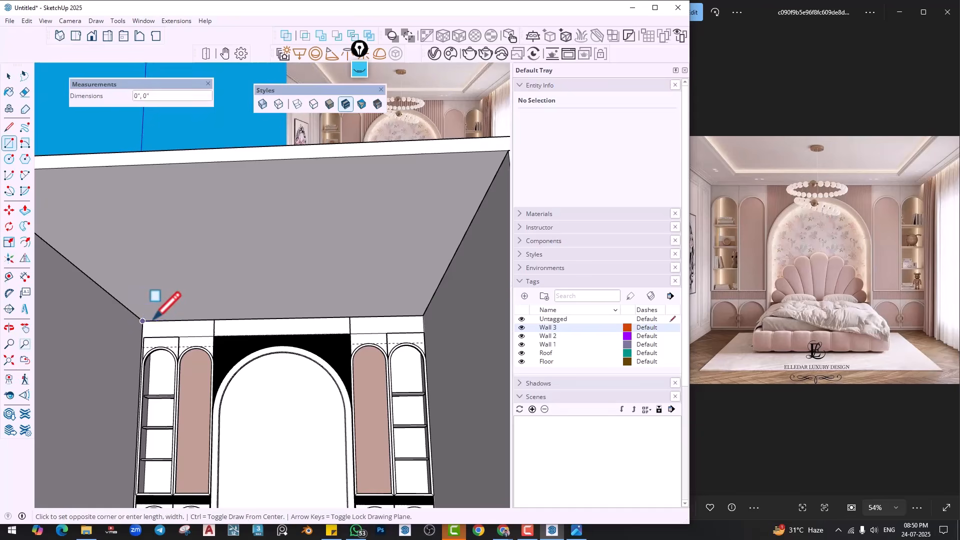
{"action": "left_click", "coordinate": [142, 321]}
{"action": "middle_click_drag", "start_coordinate": [143, 321], "coordinate": [344, 255]}
{"action": "left_click", "coordinate": [424, 209]}
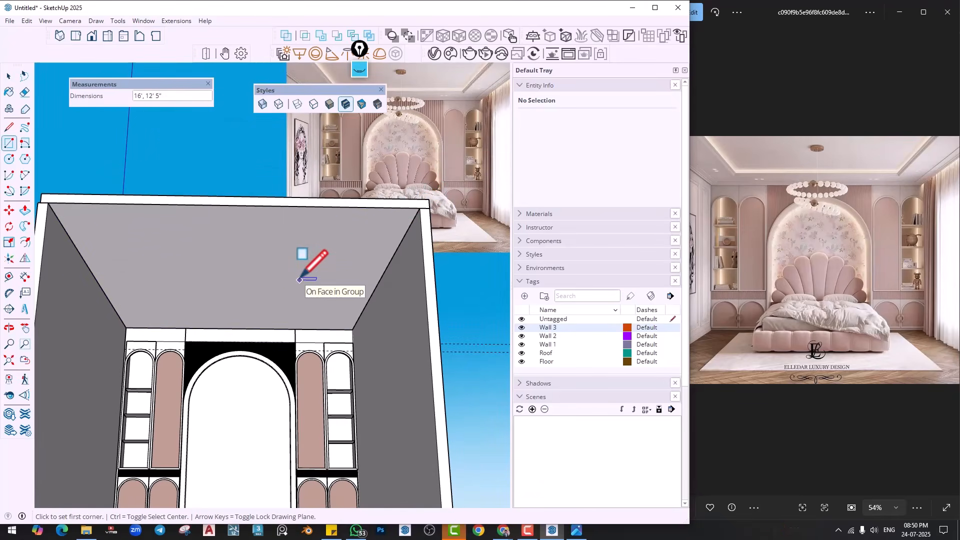
Push/Pull the ceiling rectangle down 3" into a slab
{"action": "key", "text": "p"}
{"action": "left_click", "coordinate": [299, 295]}
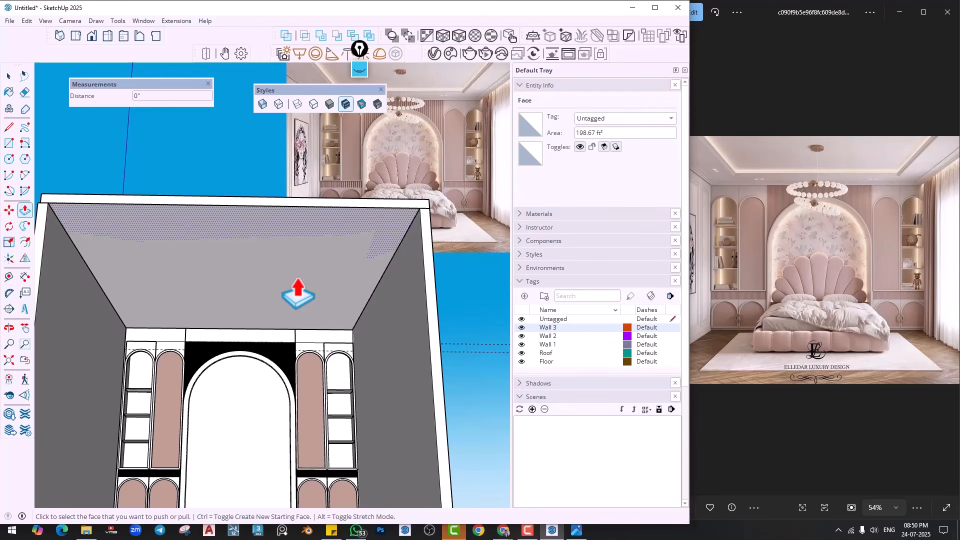
{"action": "left_click", "coordinate": [298, 295]}
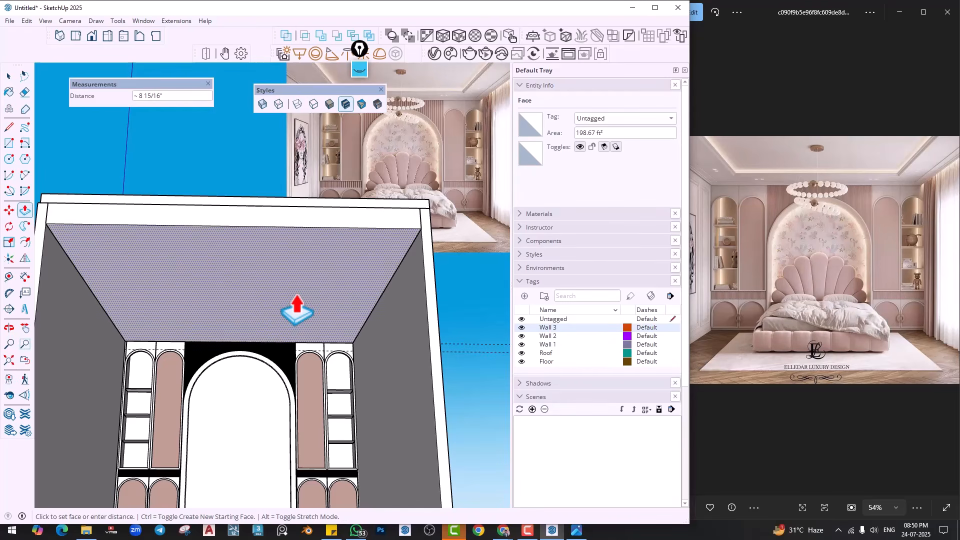
{"action": "type", "text": "3"}
{"action": "key", "text": "Return"}
{"action": "key", "text": "space"}
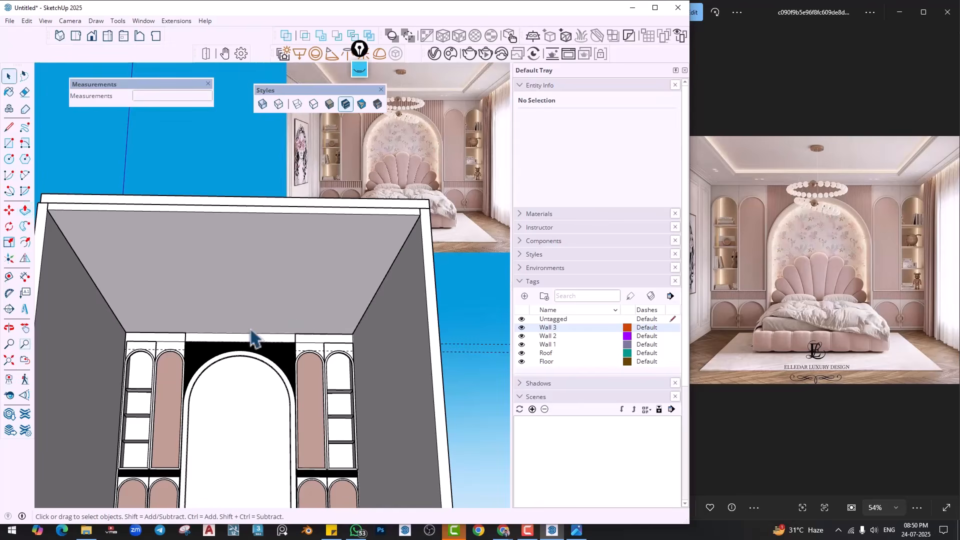
Examine the fluted strips group above the arch and its gap below the ceiling slab
{"action": "scroll", "coordinate": [235, 350], "scroll_direction": "up", "scroll_amount": 3}
{"action": "middle_click_drag", "start_coordinate": [231, 350], "coordinate": [240, 349]}
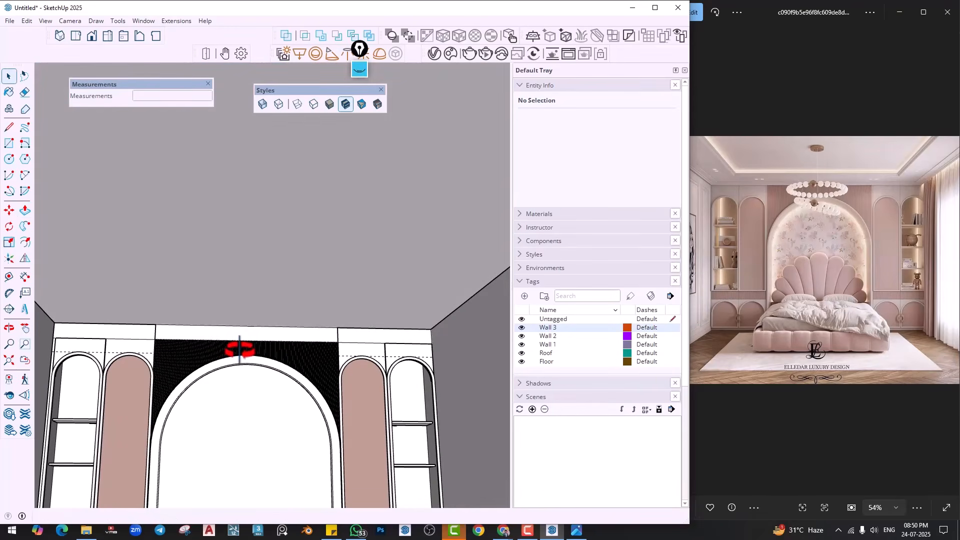
{"action": "scroll", "coordinate": [244, 363], "scroll_direction": "up", "scroll_amount": 2}
{"action": "left_click", "coordinate": [240, 358]}
{"action": "scroll", "coordinate": [243, 350], "scroll_direction": "up", "scroll_amount": 3}
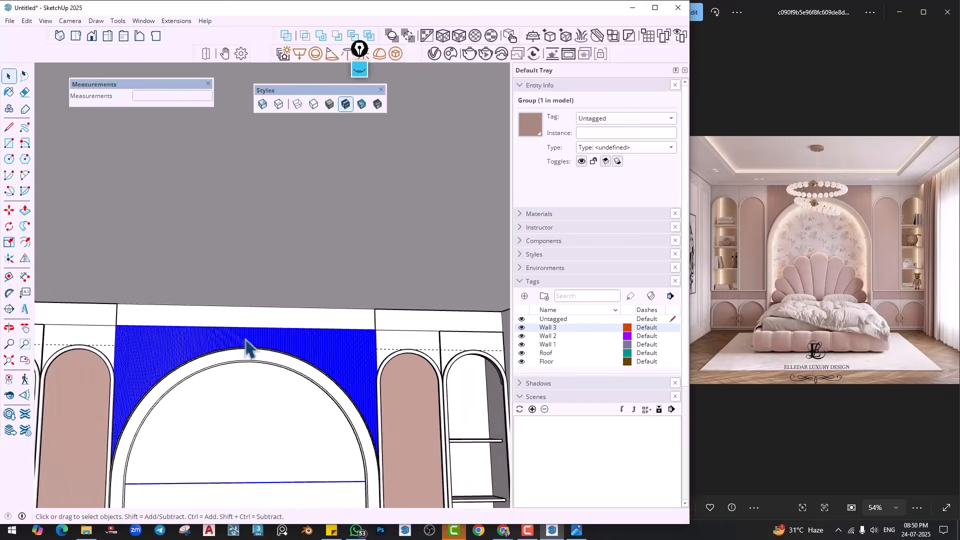
{"action": "scroll", "coordinate": [246, 345], "scroll_direction": "down", "scroll_amount": 6}
{"action": "middle_click_drag", "start_coordinate": [257, 356], "coordinate": [227, 342]}
{"action": "scroll", "coordinate": [229, 332], "scroll_direction": "up", "scroll_amount": 2}
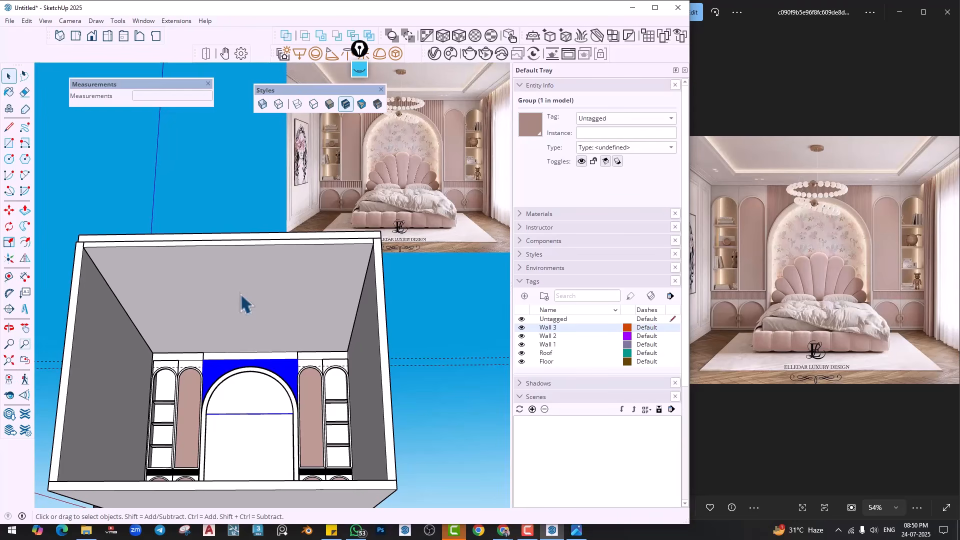
Make the ceiling slab a group and move it down 3" from the roof
{"action": "triple_click", "coordinate": [256, 281]}
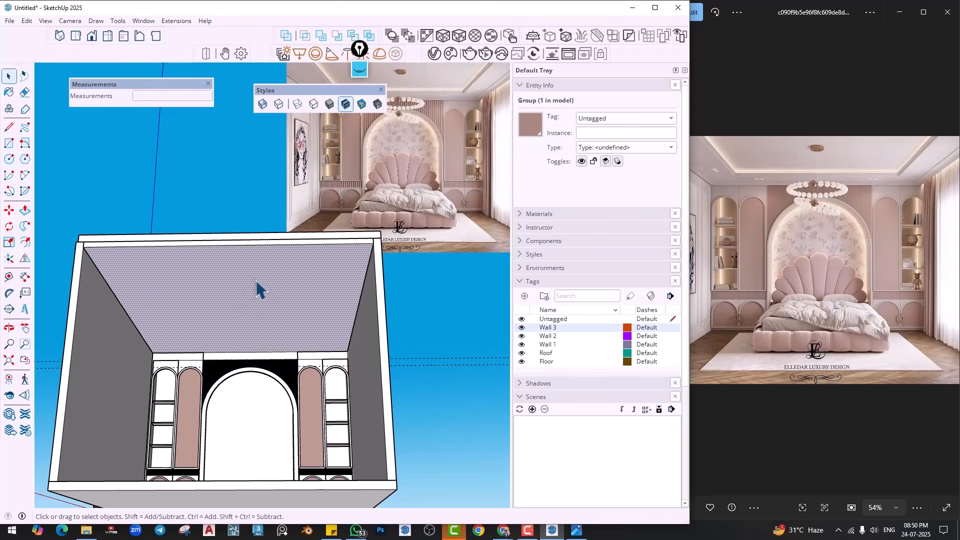
{"action": "right_click", "coordinate": [252, 279]}
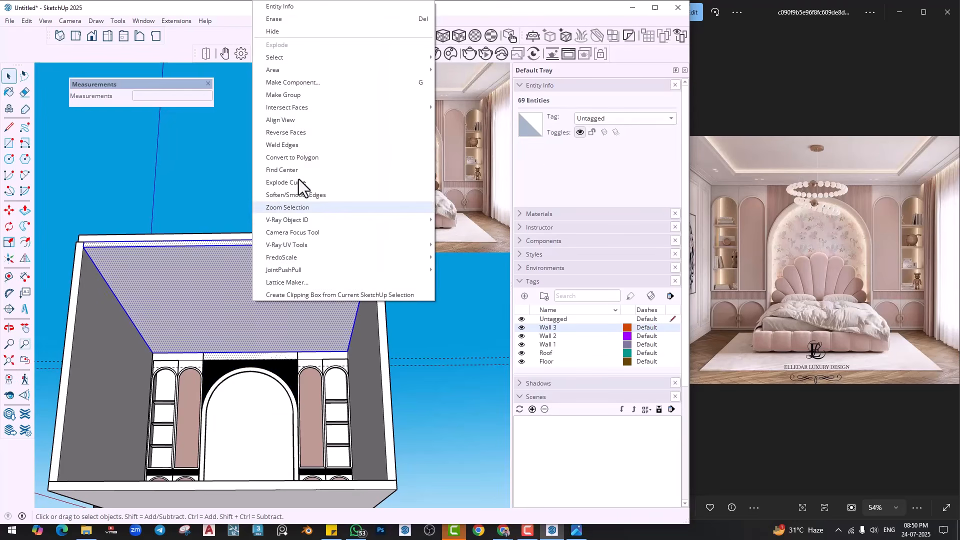
{"action": "left_click", "coordinate": [287, 96]}
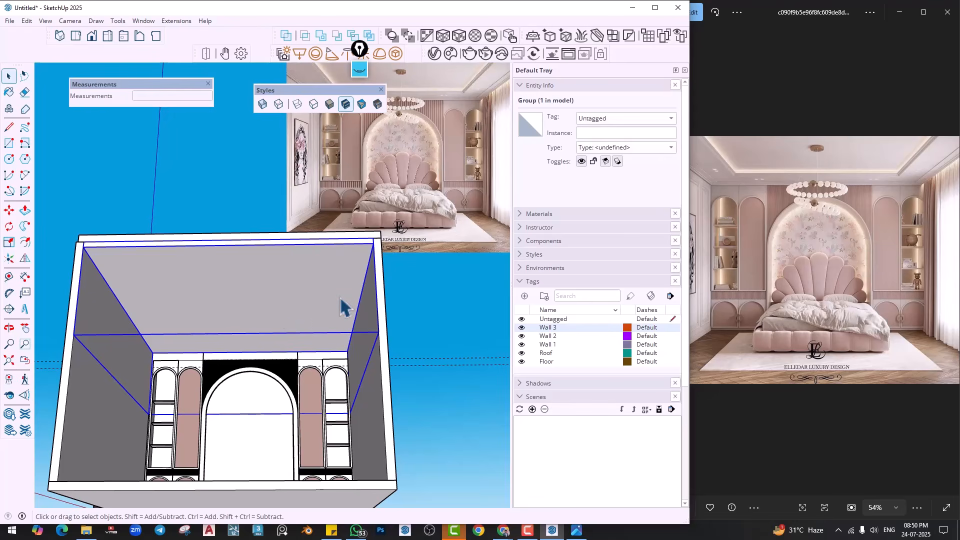
{"action": "key", "text": "m"}
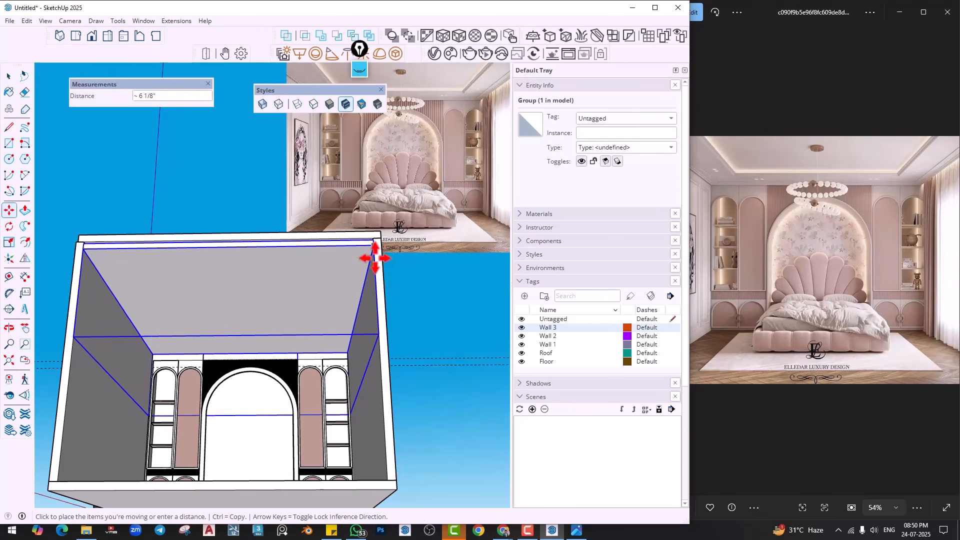
{"action": "left_click", "coordinate": [375, 245]}
{"action": "type", "text": "3"}
{"action": "key", "text": "Return"}
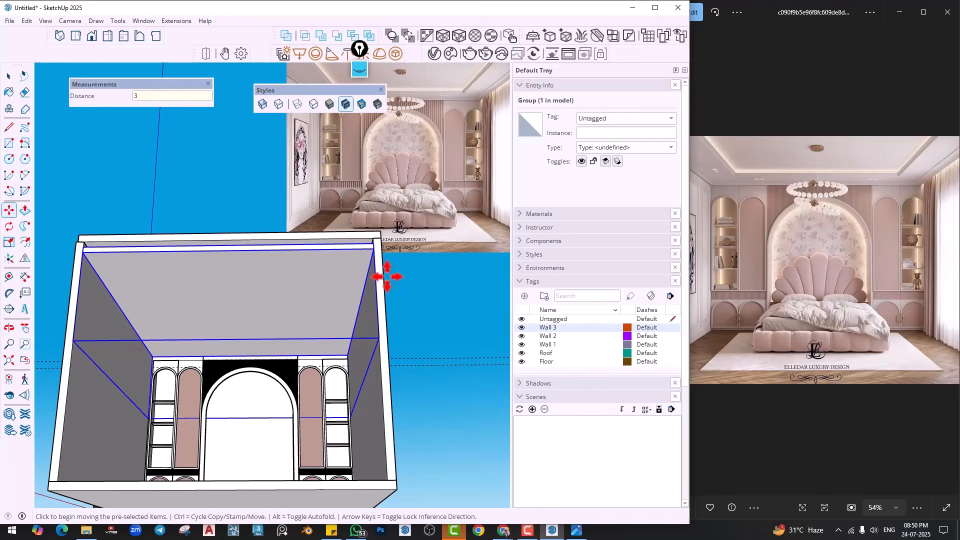
Open the ceiling slab group and offset its top face outline 2' inward
{"action": "middle_click_drag", "start_coordinate": [327, 273], "coordinate": [332, 275]}
{"action": "key", "text": "space"}
{"action": "double_click", "coordinate": [295, 280]}
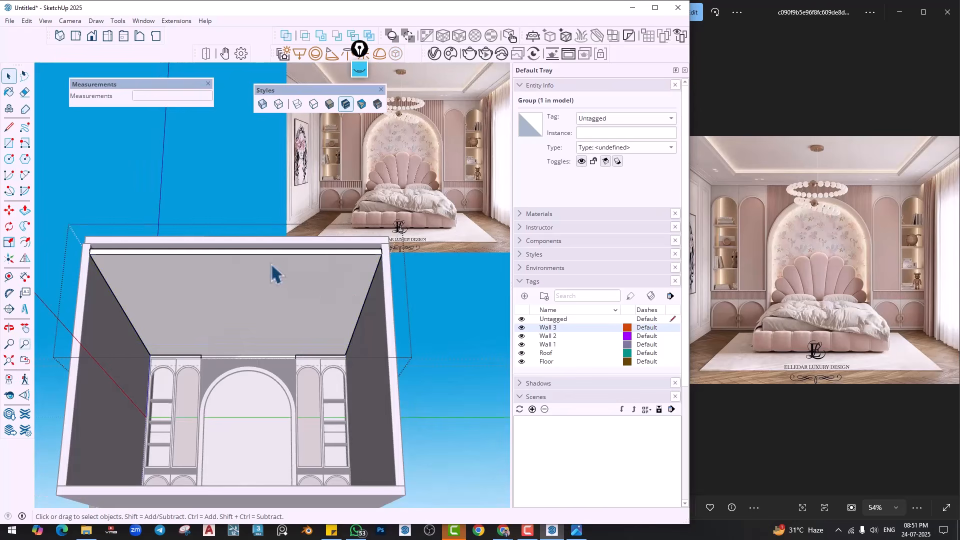
{"action": "middle_click_drag", "start_coordinate": [251, 231], "coordinate": [305, 398]}
{"action": "left_click", "coordinate": [25, 242]}
{"action": "left_click", "coordinate": [100, 306]}
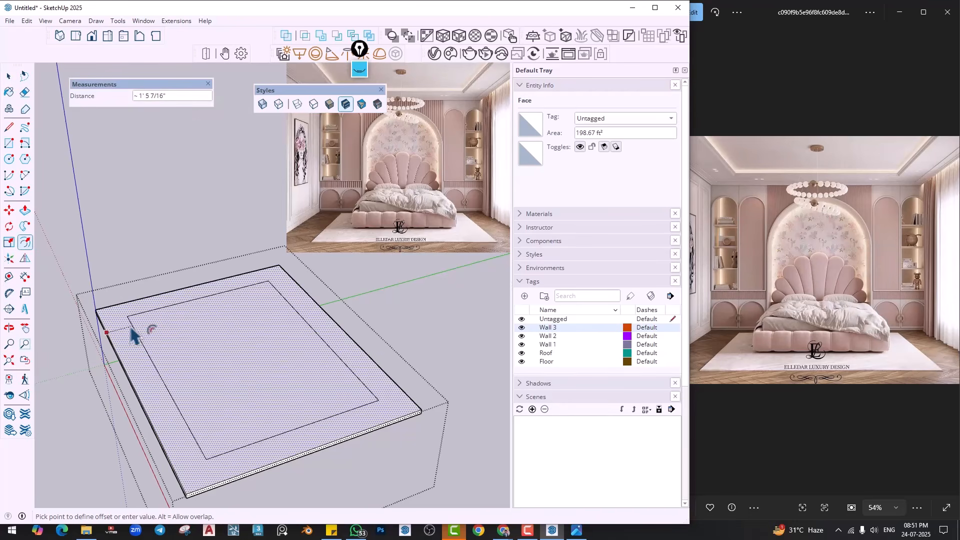
{"action": "type", "text": "2'"}
{"action": "key", "text": "Return"}
Push the inner rectangle 3" through the ceiling slab to cut a central opening
{"action": "key", "text": "p"}
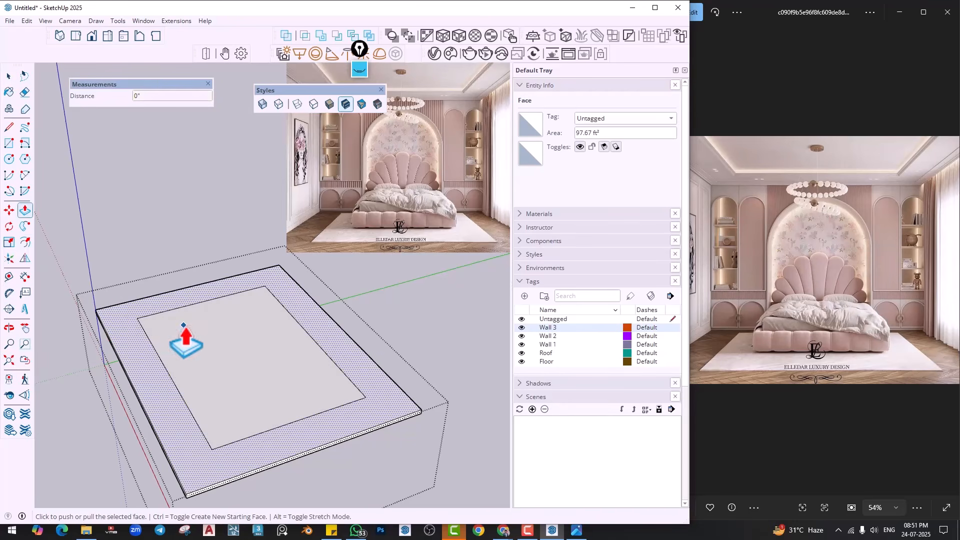
{"action": "left_click", "coordinate": [210, 359]}
{"action": "left_click", "coordinate": [204, 384]}
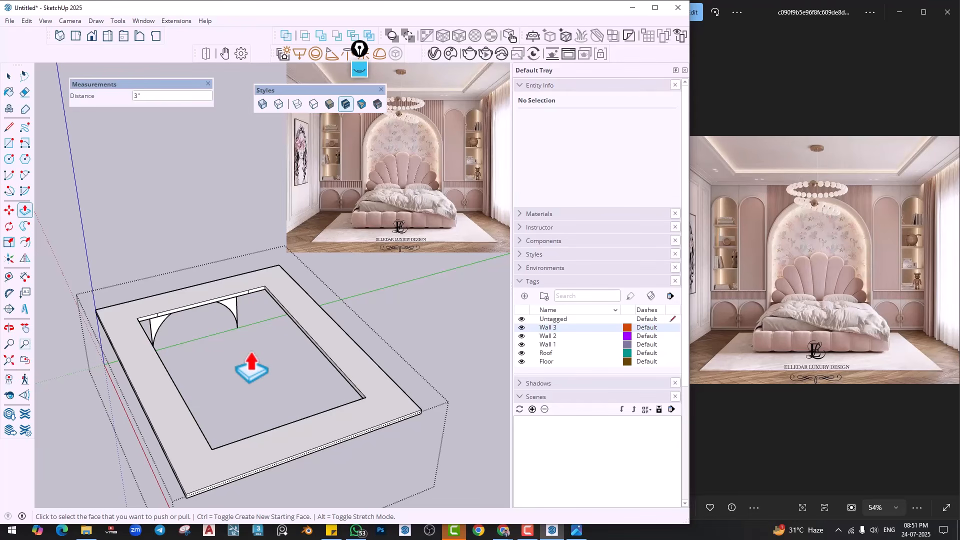
{"action": "middle_click_drag", "start_coordinate": [251, 368], "coordinate": [225, 350]}
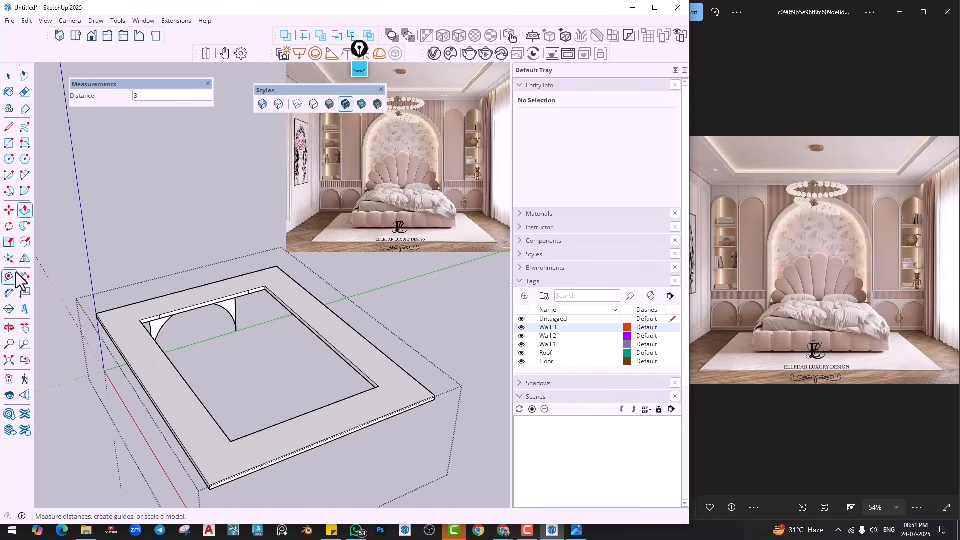
Offset the slab's outer edge about 1' 6" inward and raise the outer band 3" to form a stepped cove
{"action": "left_click", "coordinate": [25, 242]}
{"action": "scroll", "coordinate": [155, 370], "scroll_direction": "up", "scroll_amount": 2}
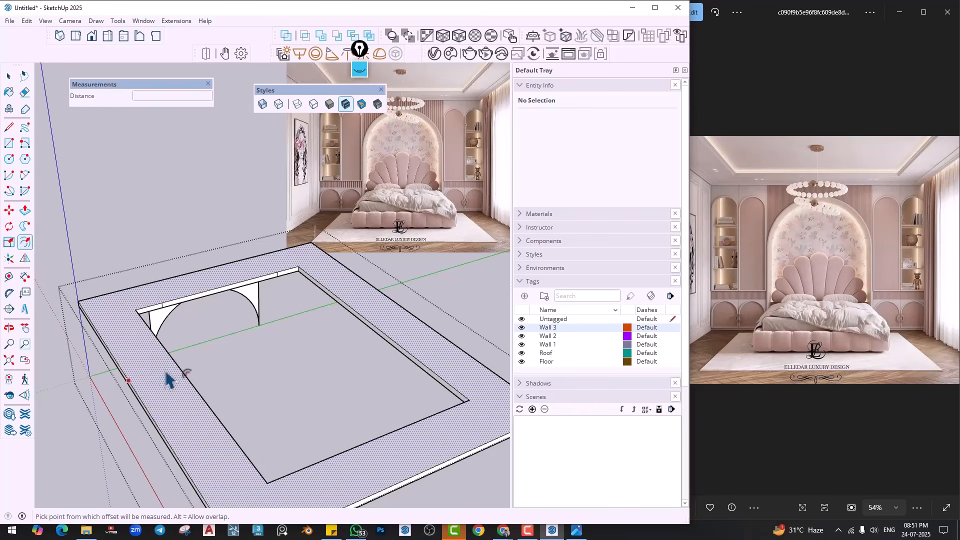
{"action": "left_click", "coordinate": [166, 372]}
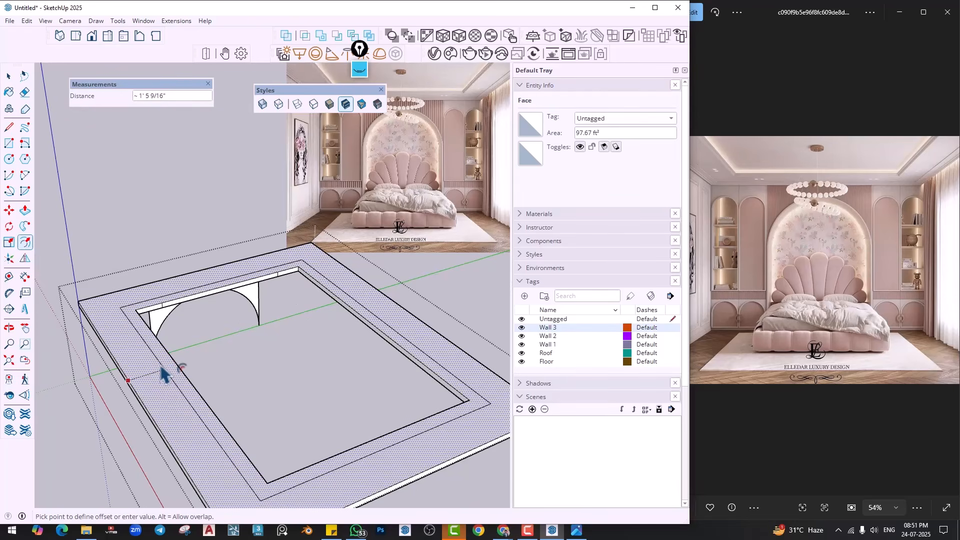
{"action": "middle_click_drag", "start_coordinate": [168, 374], "coordinate": [125, 380]}
{"action": "key", "text": "p"}
{"action": "left_click", "coordinate": [133, 393]}
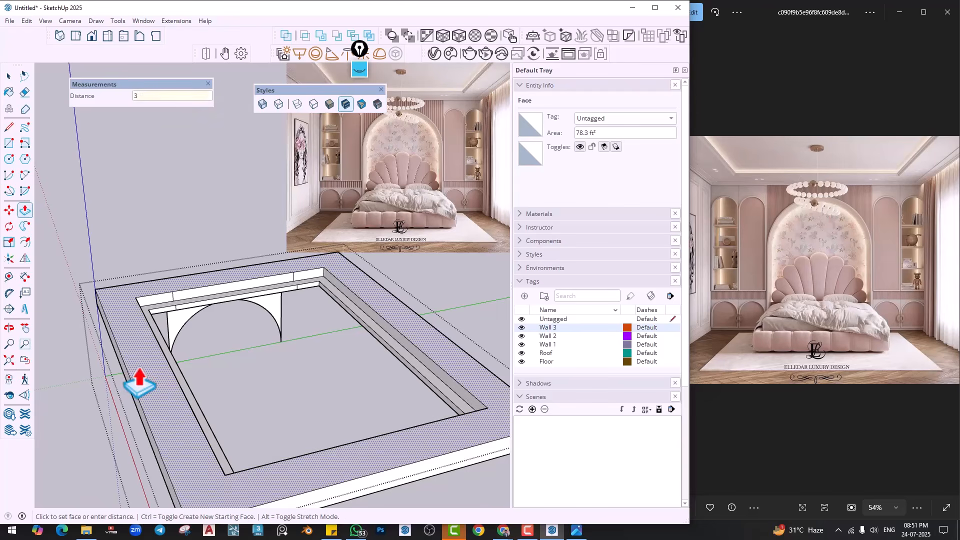
{"action": "key", "text": "Return"}
{"action": "key", "text": "space"}
Inspect the recessed ceiling from inside the room and discard the false ceiling slab
{"action": "middle_click_drag", "start_coordinate": [176, 225], "coordinate": [332, 343]}
{"action": "scroll", "coordinate": [245, 265], "scroll_direction": "up", "scroll_amount": 5}
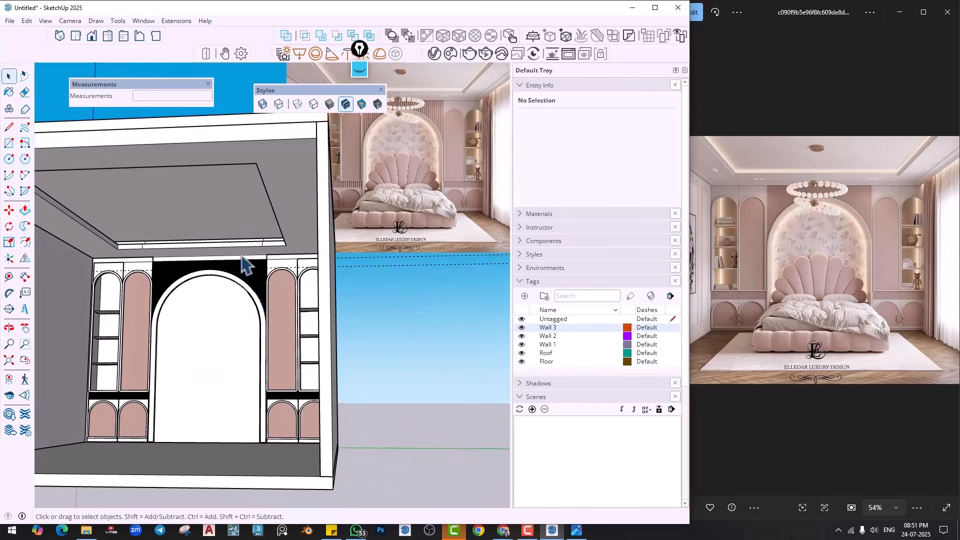
{"action": "middle_click_drag", "start_coordinate": [178, 301], "coordinate": [264, 321]}
{"action": "scroll", "coordinate": [320, 322], "scroll_direction": "down", "scroll_amount": 2}
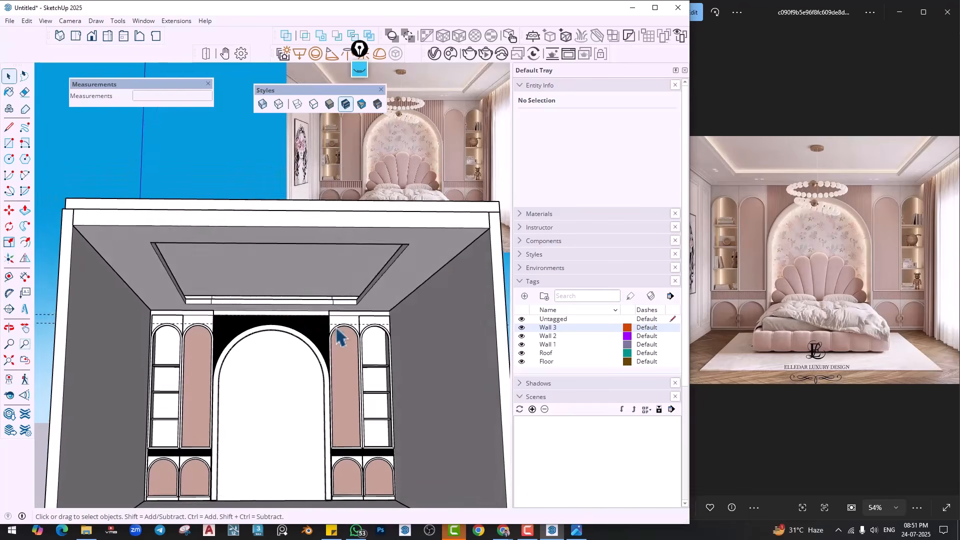
{"action": "middle_click_drag", "start_coordinate": [343, 332], "coordinate": [273, 308]}
{"action": "scroll", "coordinate": [283, 293], "scroll_direction": "up", "scroll_amount": 1}
{"action": "left_click", "coordinate": [299, 288]}
{"action": "scroll", "coordinate": [305, 295], "scroll_direction": "down", "scroll_amount": 2}
Draw a 12' 5" by 16' rectangle across the roof's underside and Push/Pull it down 3"
{"action": "key", "text": "r"}
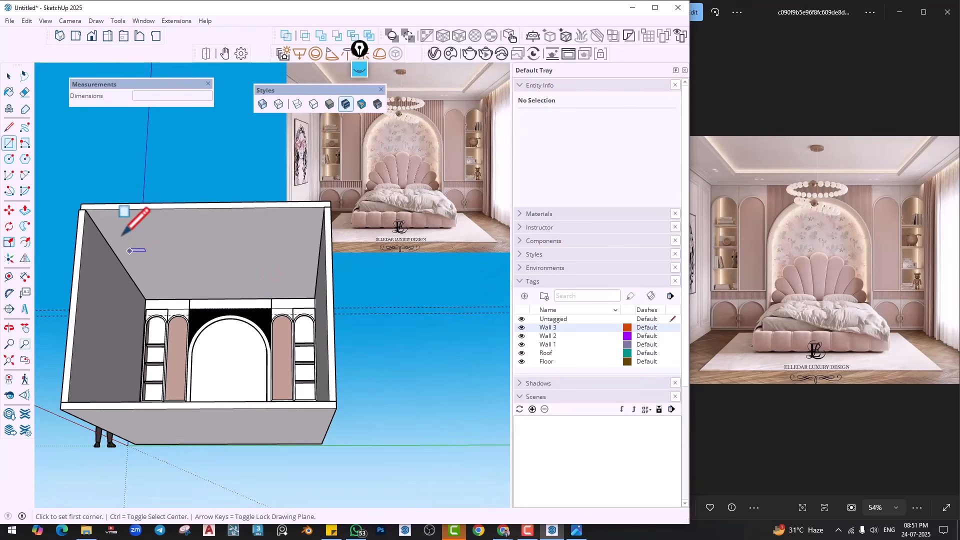
{"action": "left_click", "coordinate": [91, 218]}
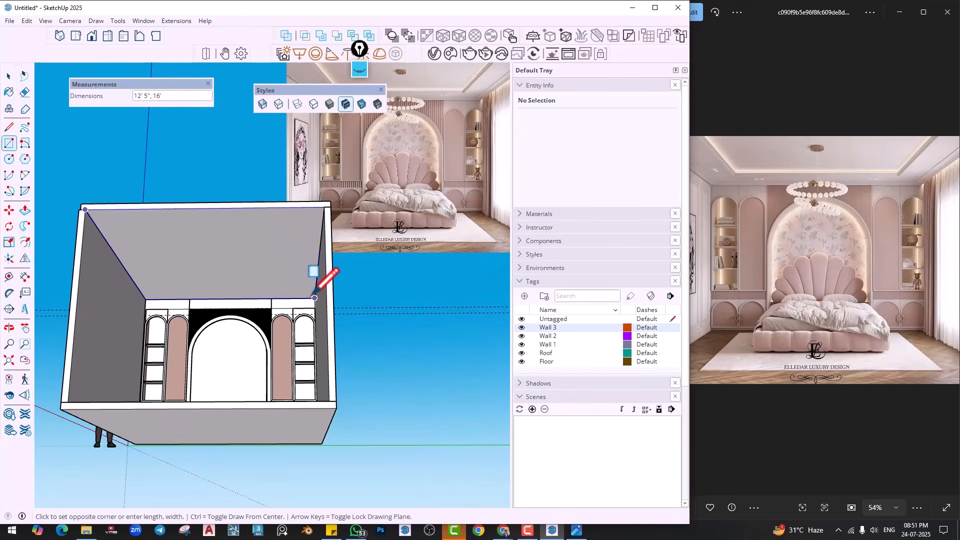
{"action": "left_click", "coordinate": [312, 295]}
{"action": "key", "text": "p"}
{"action": "left_click", "coordinate": [266, 276]}
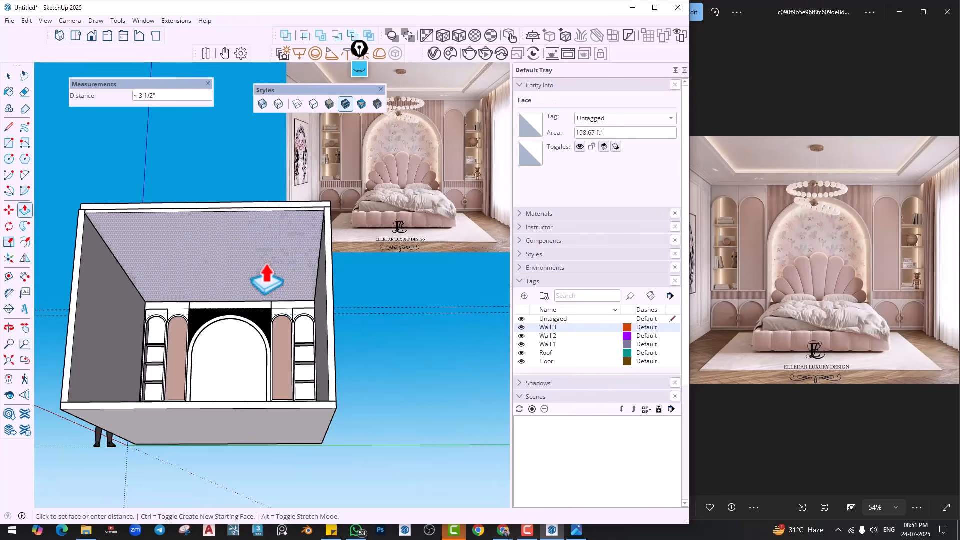
{"action": "type", "text": "3"}
{"action": "key", "text": "Return"}
{"action": "key", "text": "space"}
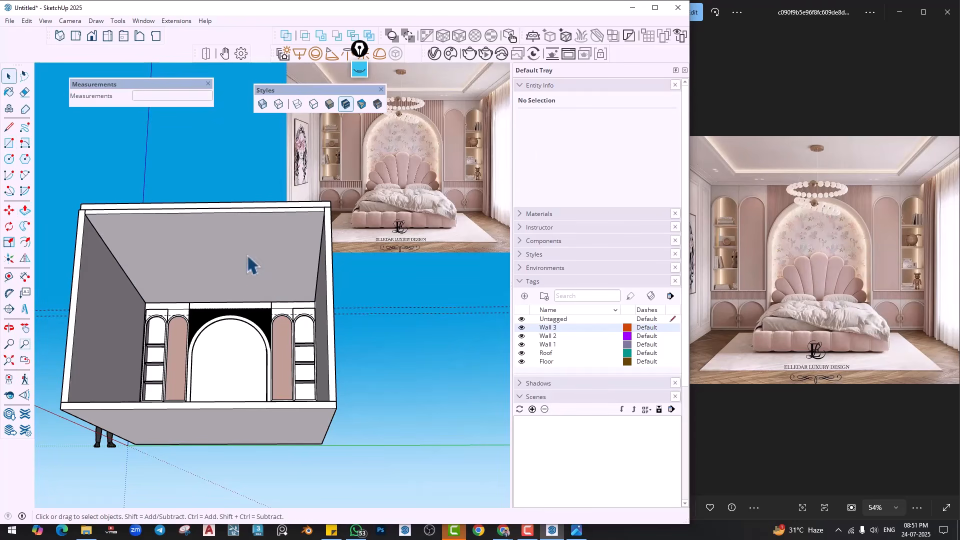
Make the new ceiling slab a group and move it 3" down from the roof
{"action": "triple_click", "coordinate": [253, 265]}
{"action": "right_click", "coordinate": [263, 270]}
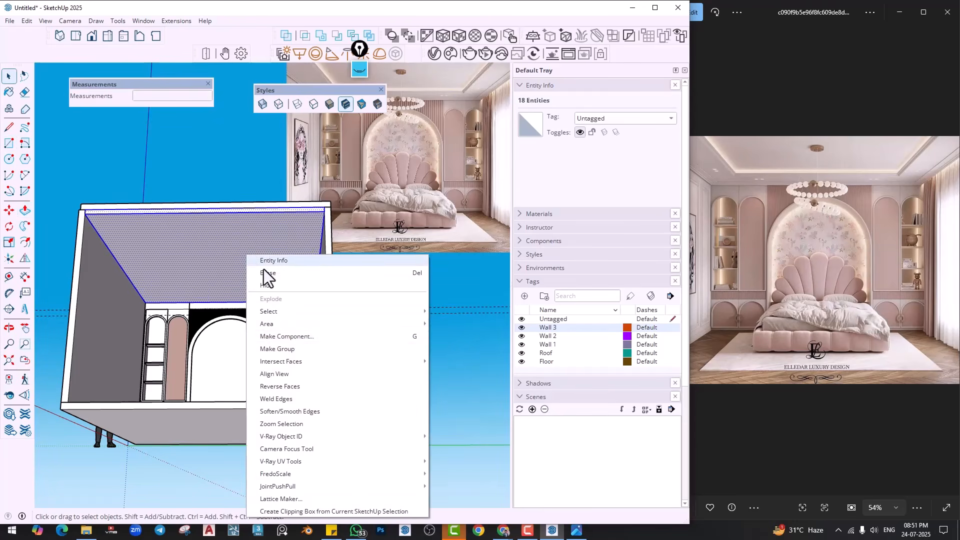
{"action": "left_click", "coordinate": [292, 349]}
{"action": "key", "text": "m"}
{"action": "scroll", "coordinate": [322, 231], "scroll_direction": "up", "scroll_amount": 3}
{"action": "left_click", "coordinate": [324, 217]}
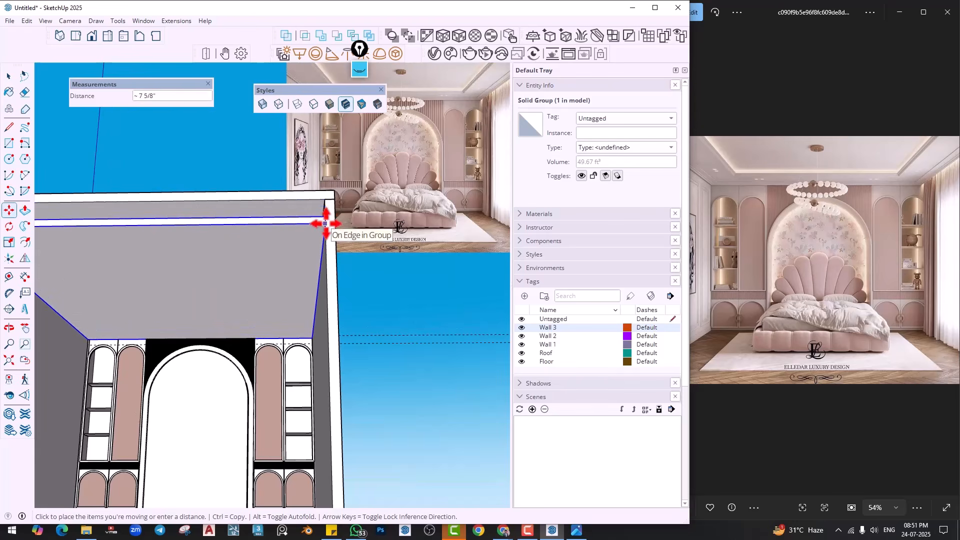
{"action": "type", "text": "3"}
{"action": "key", "text": "Return"}
{"action": "key", "text": "space"}
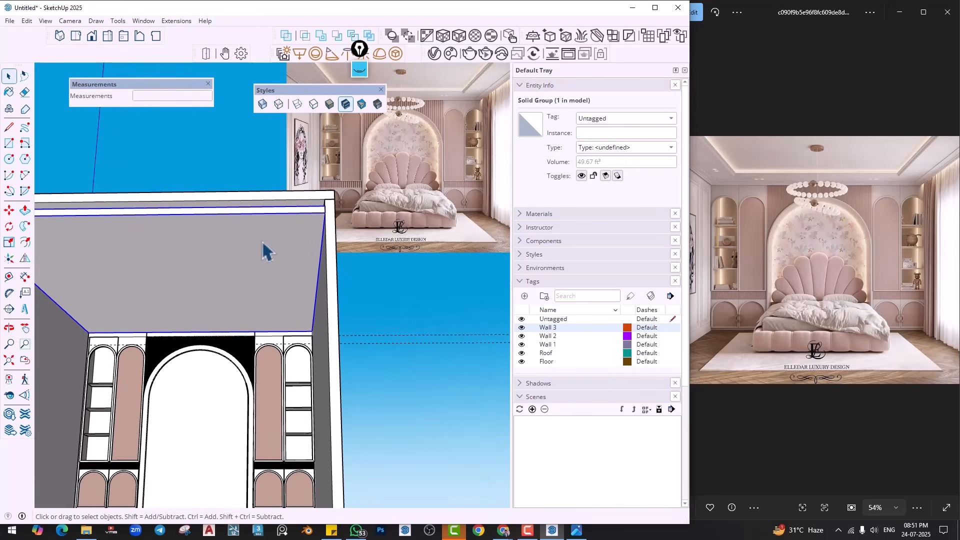
Open the regrouped ceiling slab for editing and offset its top outline 2' inward
{"action": "double_click", "coordinate": [262, 243]}
{"action": "middle_click_drag", "start_coordinate": [263, 243], "coordinate": [385, 430]}
{"action": "left_click", "coordinate": [25, 242]}
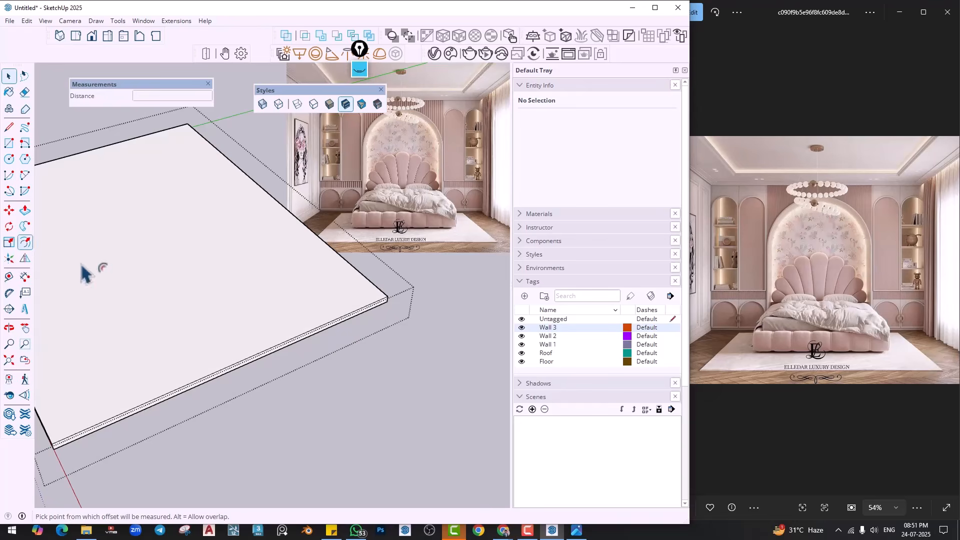
{"action": "left_click", "coordinate": [92, 270]}
{"action": "type", "text": "2'"}
{"action": "key", "text": "Return"}
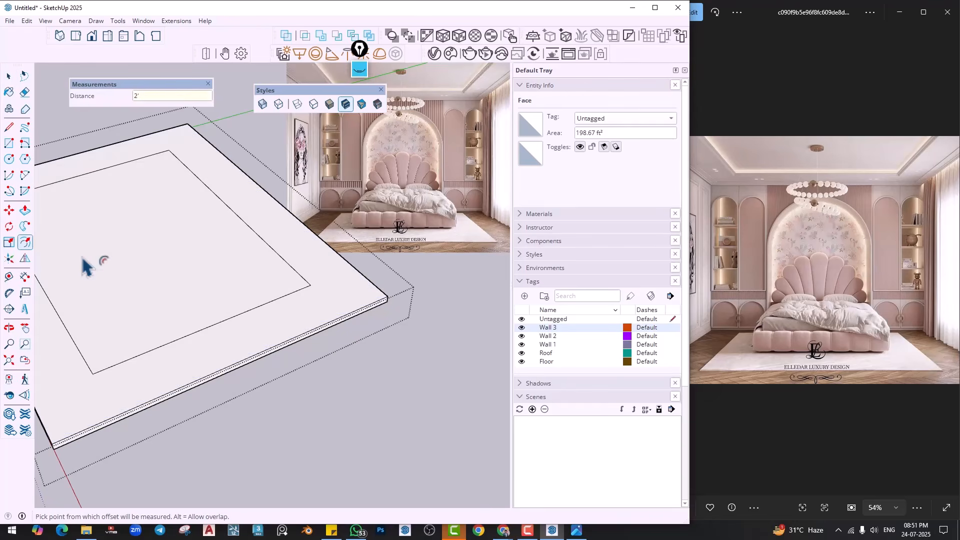
Cut the central opening by pushing the inner rectangle through the slab's full 3" thickness
{"action": "key", "text": "p"}
{"action": "left_click", "coordinate": [128, 250]}
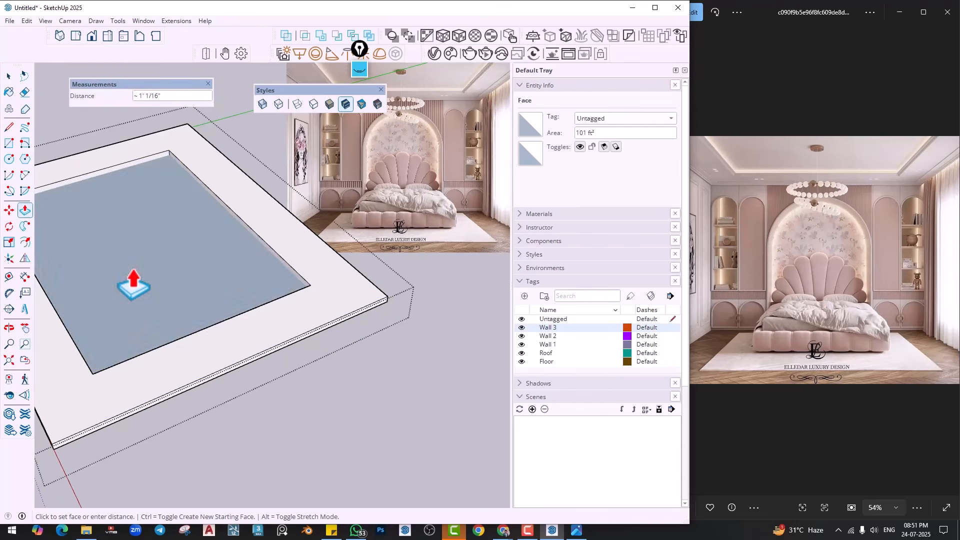
{"action": "left_click", "coordinate": [117, 283]}
{"action": "middle_click_drag", "start_coordinate": [268, 268], "coordinate": [275, 240]}
{"action": "scroll", "coordinate": [275, 250], "scroll_direction": "down", "scroll_amount": 2}
{"action": "middle_click_drag", "start_coordinate": [275, 280], "coordinate": [330, 340], "text": "shift"}
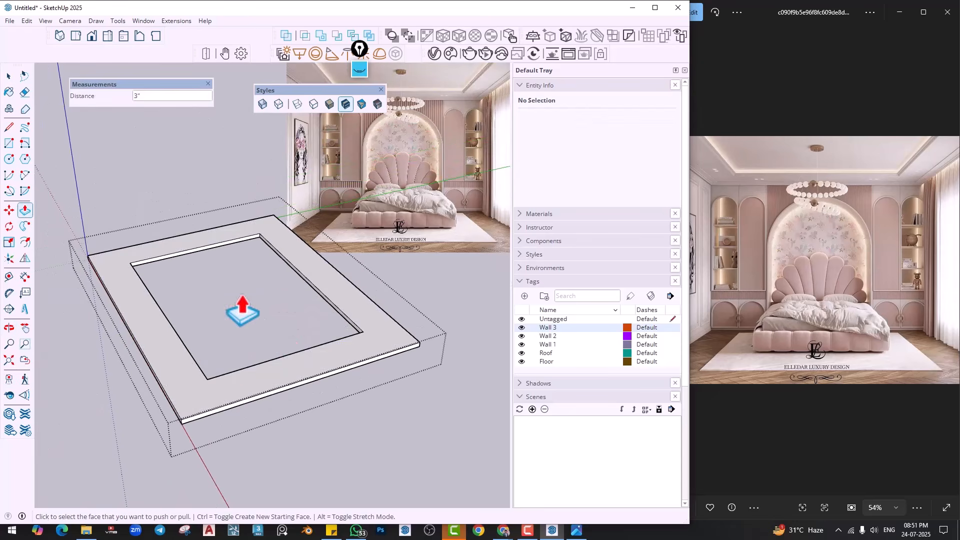
Offset the slab's outer edge inward to just short of the opening and raise the outer band to form a cove ledge
{"action": "left_click", "coordinate": [25, 242]}
{"action": "scroll", "coordinate": [150, 311], "scroll_direction": "up", "scroll_amount": 2}
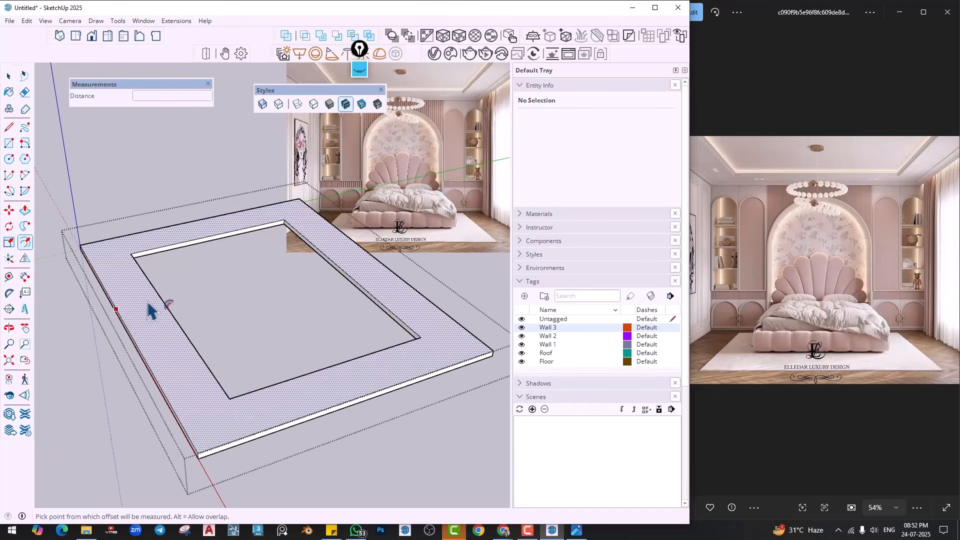
{"action": "left_click", "coordinate": [116, 309]}
{"action": "left_click", "coordinate": [153, 309]}
{"action": "key", "text": "p"}
{"action": "left_click", "coordinate": [131, 310]}
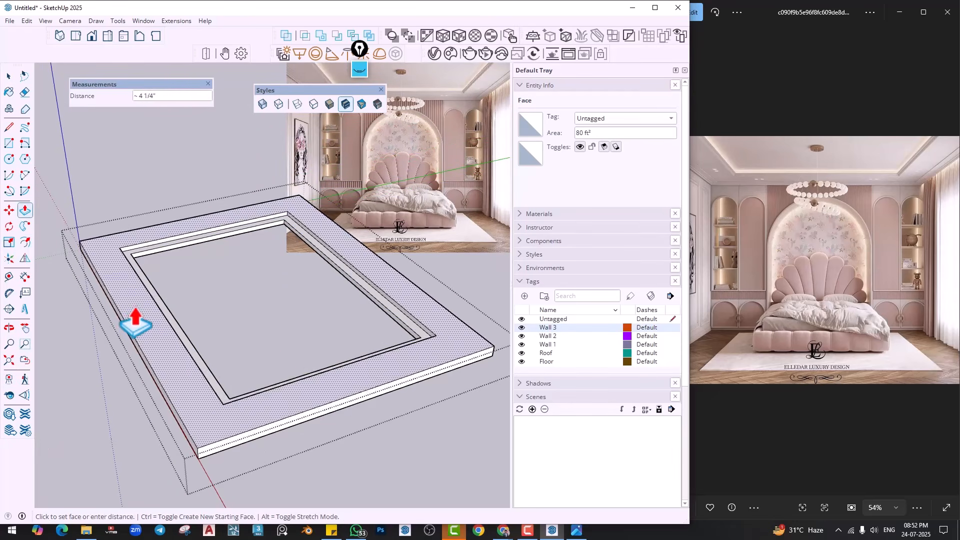
{"action": "left_click", "coordinate": [129, 306]}
{"action": "key", "text": "space"}
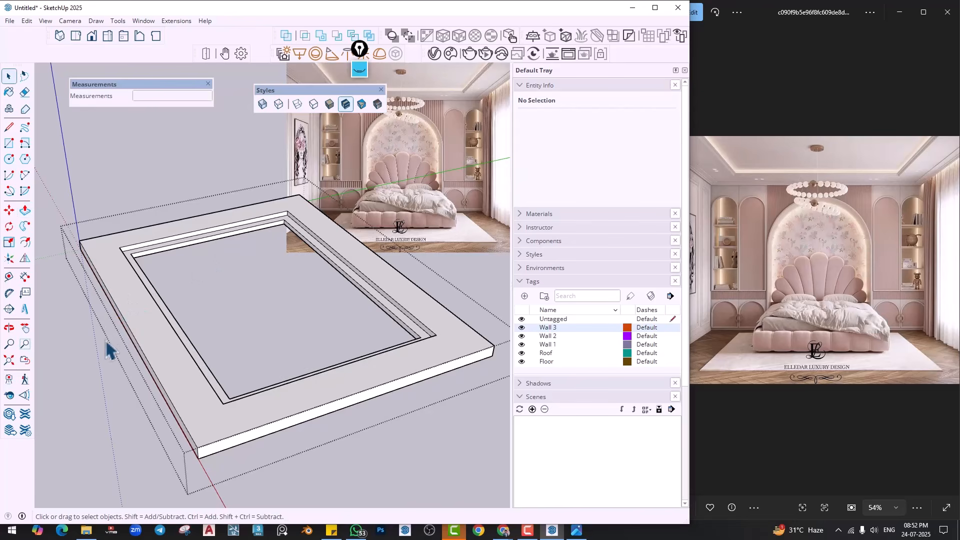
Examine the recessed ceiling inside the room and compare it with the ceiling mouldings in the reference image
{"action": "scroll", "coordinate": [255, 243], "scroll_direction": "up", "scroll_amount": 3}
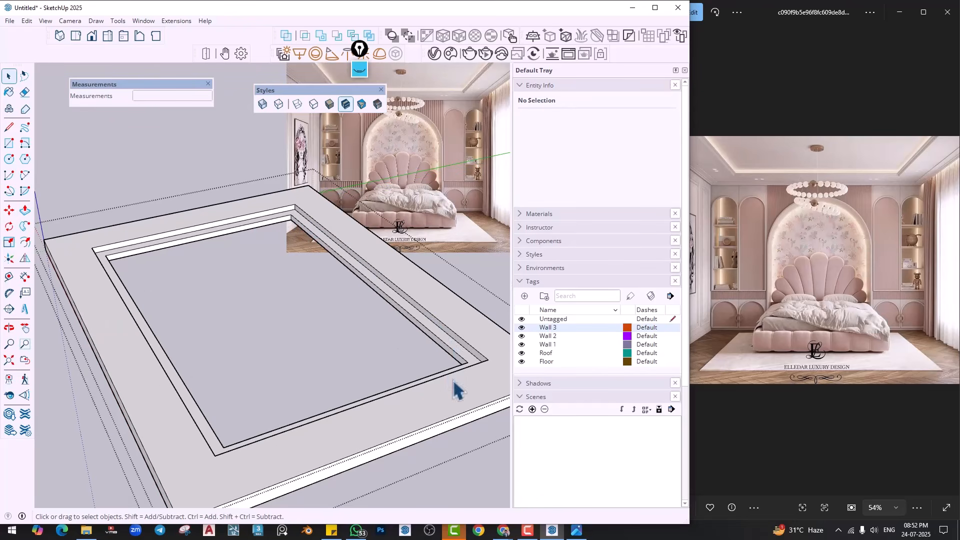
{"action": "scroll", "coordinate": [278, 330], "scroll_direction": "down", "scroll_amount": 3}
{"action": "middle_click_drag", "start_coordinate": [300, 386], "coordinate": [334, 403]}
{"action": "scroll", "coordinate": [945, 175], "scroll_direction": "up", "scroll_amount": 7}
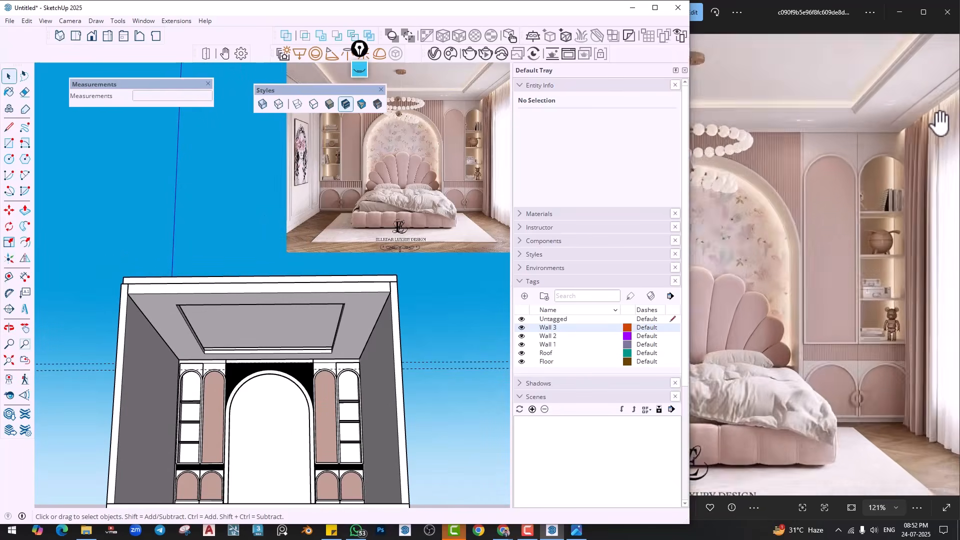
{"action": "left_click_drag", "start_coordinate": [934, 120], "coordinate": [840, 141]}
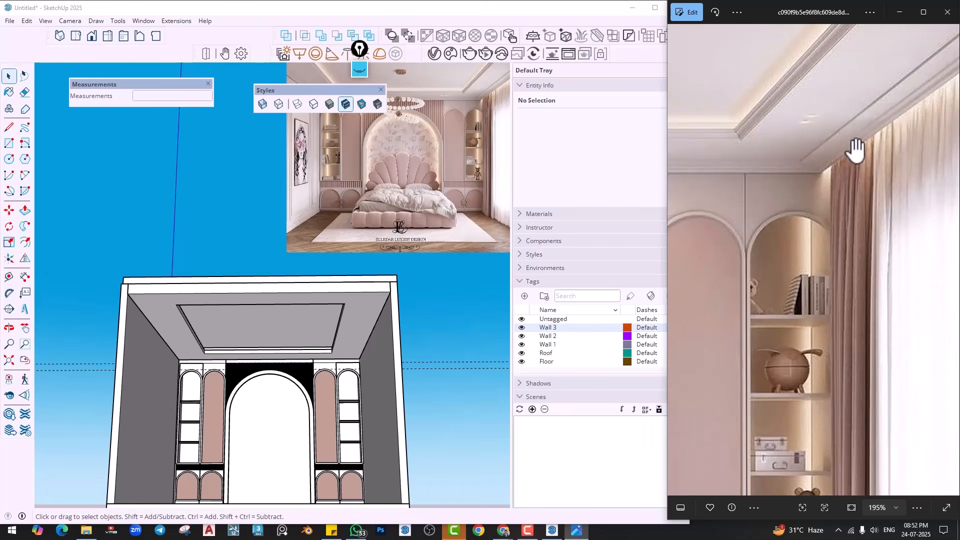
Open 3D Warehouse, search for "cornice" and browse the models
{"action": "left_click", "coordinate": [176, 21]}
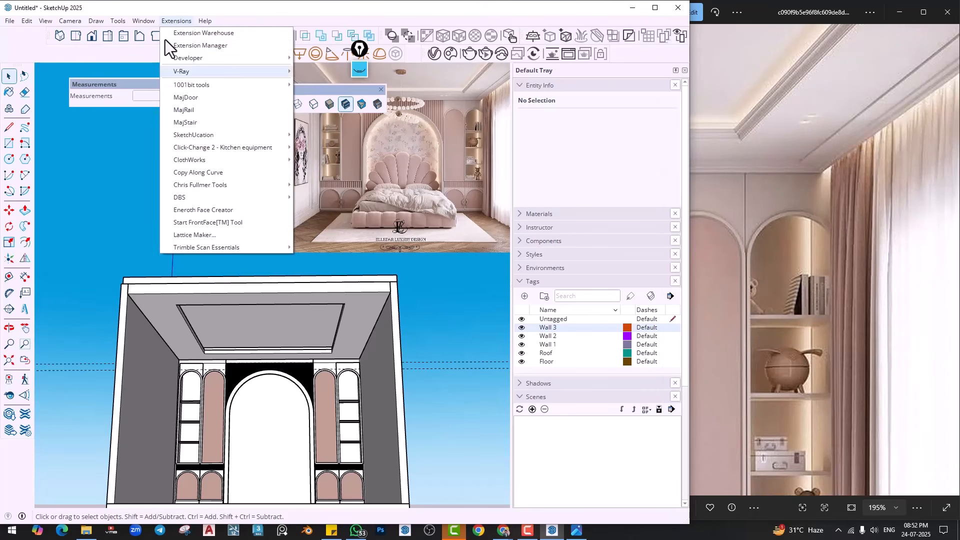
{"action": "mouse_move", "coordinate": [144, 21]}
{"action": "left_click", "coordinate": [161, 98]}
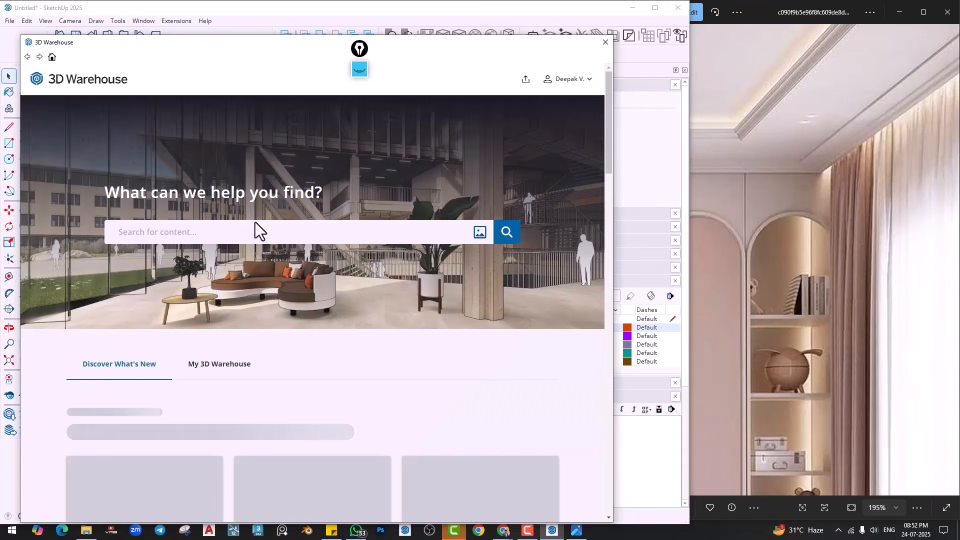
{"action": "type", "text": "cornice"}
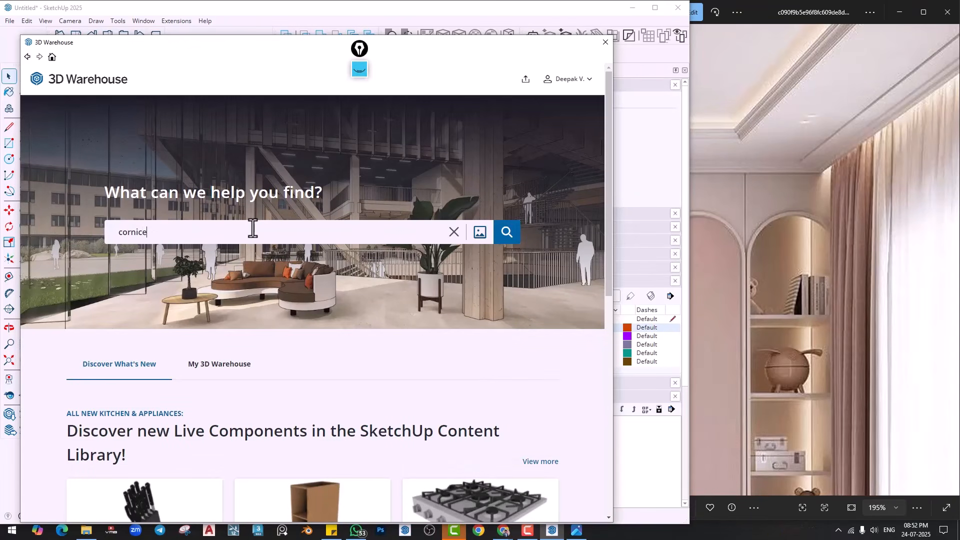
{"action": "key", "text": "Return"}
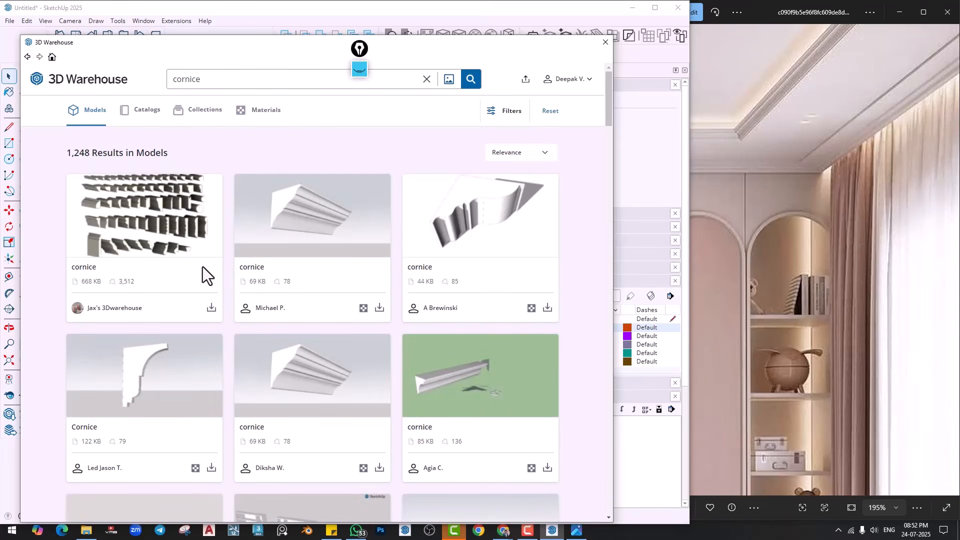
{"action": "scroll", "coordinate": [177, 264], "scroll_direction": "down", "scroll_amount": 3}
{"action": "scroll", "coordinate": [176, 264], "scroll_direction": "up", "scroll_amount": 3}
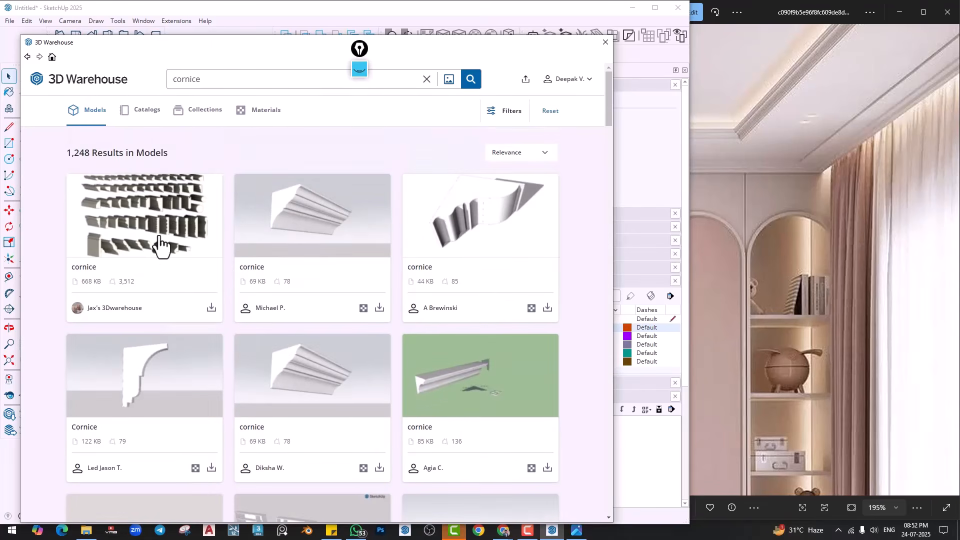
Load the cornice profile collection directly into the model and place it beside the room
{"action": "left_click", "coordinate": [211, 308]}
{"action": "left_click", "coordinate": [280, 296]}
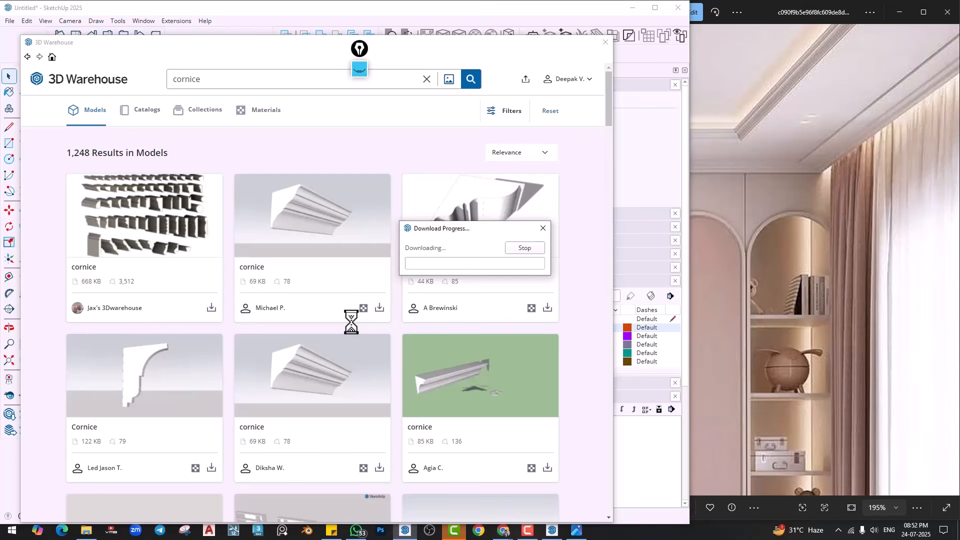
{"action": "scroll", "coordinate": [394, 373], "scroll_direction": "down", "scroll_amount": 4}
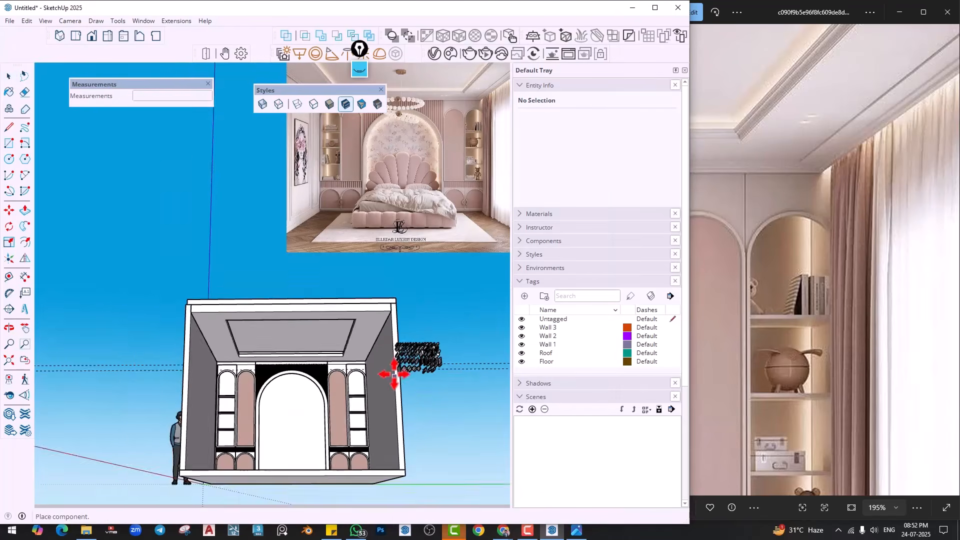
{"action": "middle_click_drag", "start_coordinate": [395, 373], "coordinate": [420, 395]}
{"action": "middle_click_drag", "start_coordinate": [420, 395], "coordinate": [310, 311], "text": "shift"}
{"action": "left_click", "coordinate": [386, 382]}
{"action": "scroll", "coordinate": [433, 382], "scroll_direction": "up", "scroll_amount": 6}
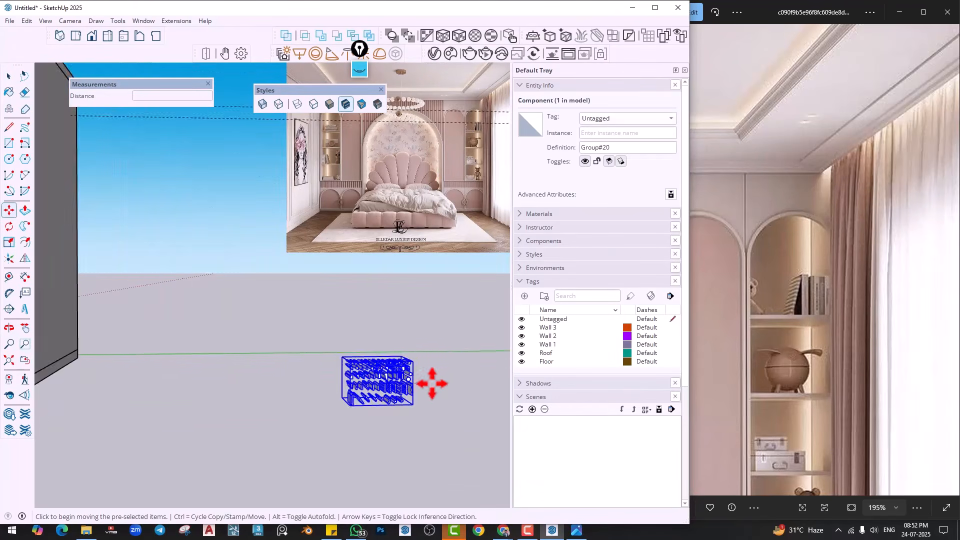
Open the XMM41-2500 moulding in the profile collection and copy its end face with the bounding edges
{"action": "middle_click_drag", "start_coordinate": [312, 370], "coordinate": [336, 390]}
{"action": "scroll", "coordinate": [276, 355], "scroll_direction": "up", "scroll_amount": 3}
{"action": "left_click", "coordinate": [249, 374]}
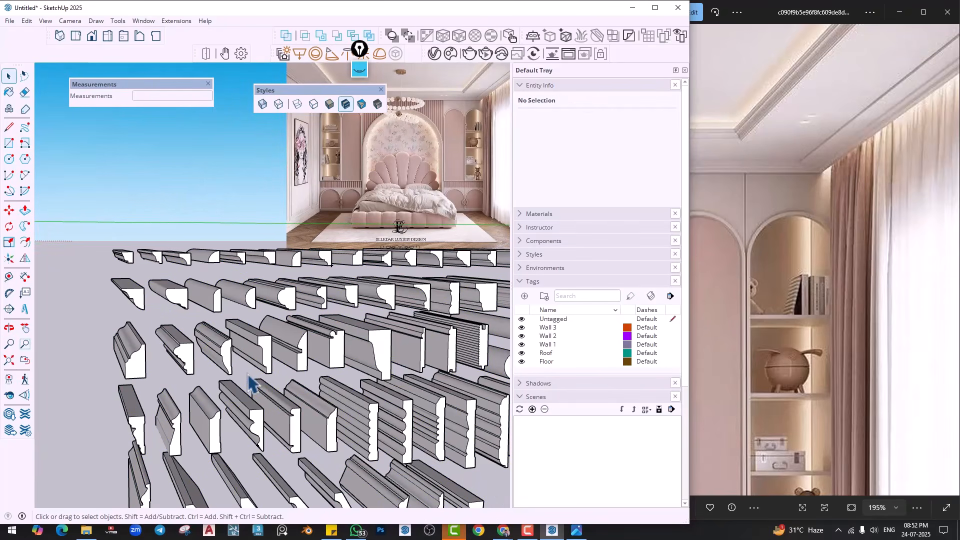
{"action": "scroll", "coordinate": [253, 377], "scroll_direction": "up", "scroll_amount": 2}
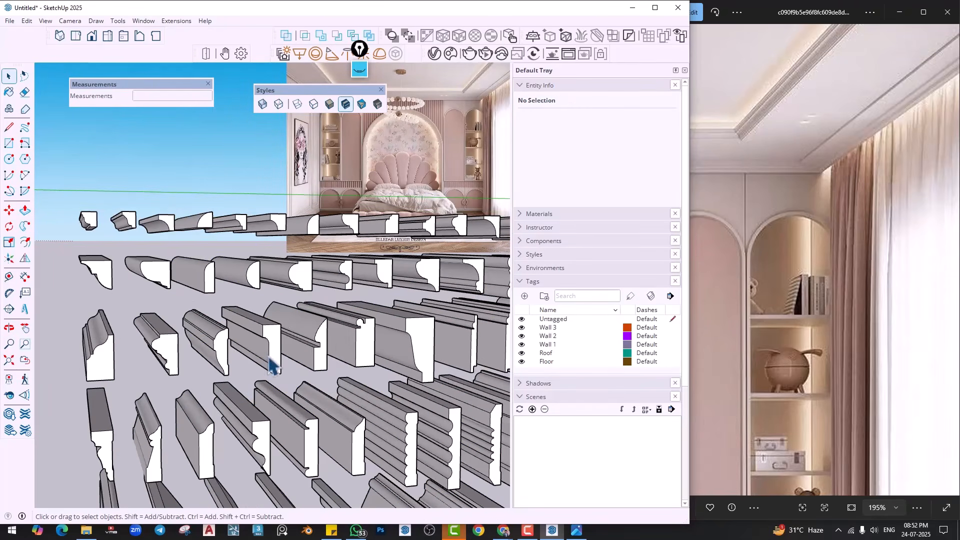
{"action": "double_click", "coordinate": [276, 360]}
{"action": "left_click", "coordinate": [278, 356]}
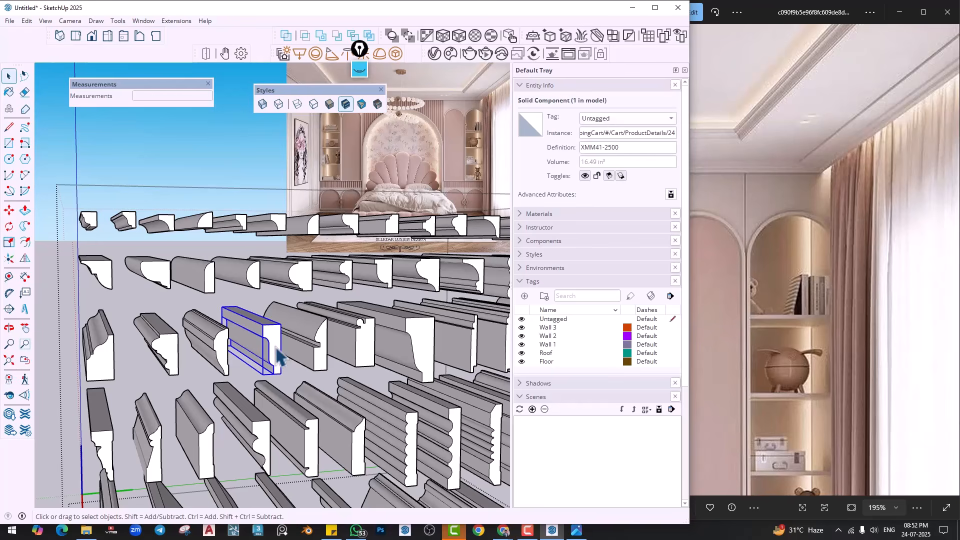
{"action": "double_click", "coordinate": [278, 354]}
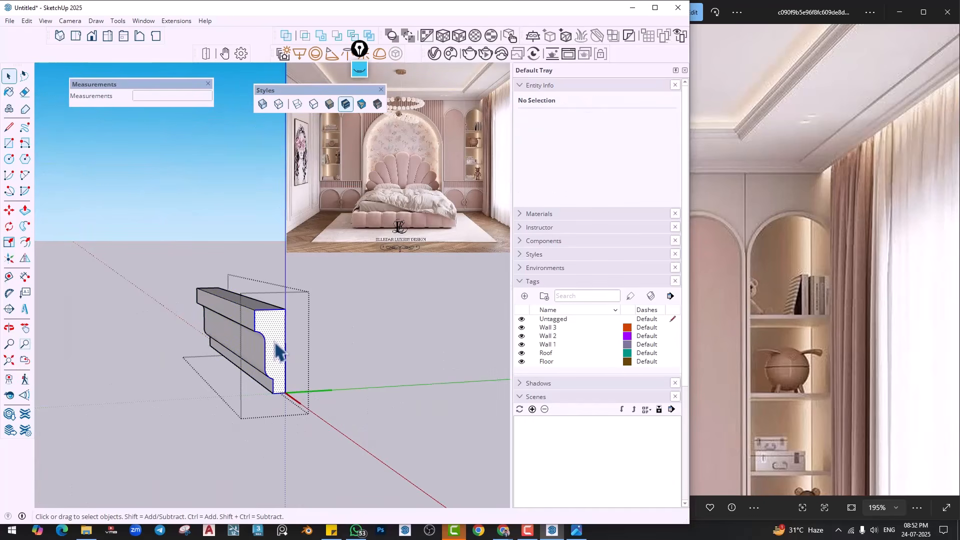
{"action": "key", "text": "Escape"}
{"action": "scroll", "coordinate": [278, 353], "scroll_direction": "down", "scroll_amount": 10}
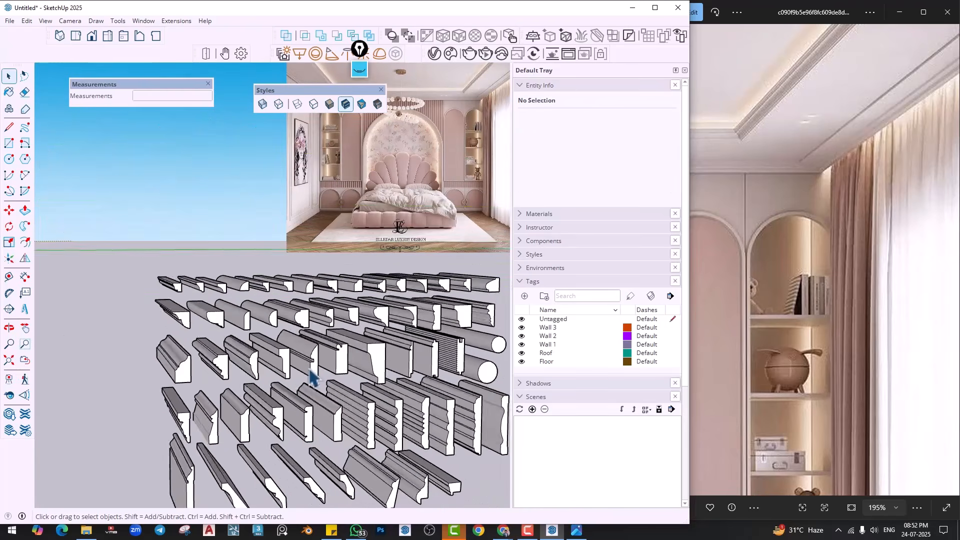
Paste the copied profile in front of the room and move it into the upper corner where the side wall meets the ceiling
{"action": "key", "text": "ctrl+v"}
{"action": "scroll", "coordinate": [210, 387], "scroll_direction": "down", "scroll_amount": 8}
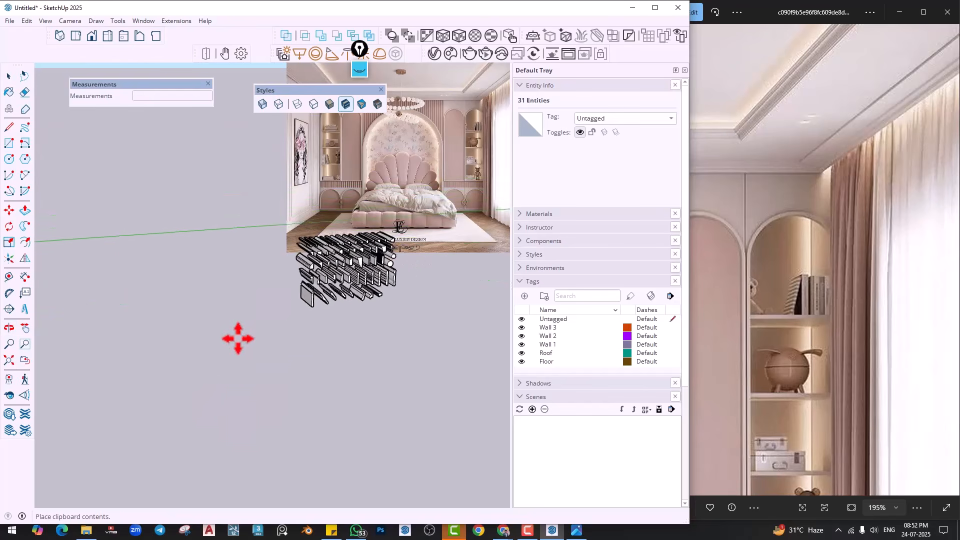
{"action": "scroll", "coordinate": [238, 412], "scroll_direction": "up", "scroll_amount": 3}
{"action": "left_click", "coordinate": [231, 436]}
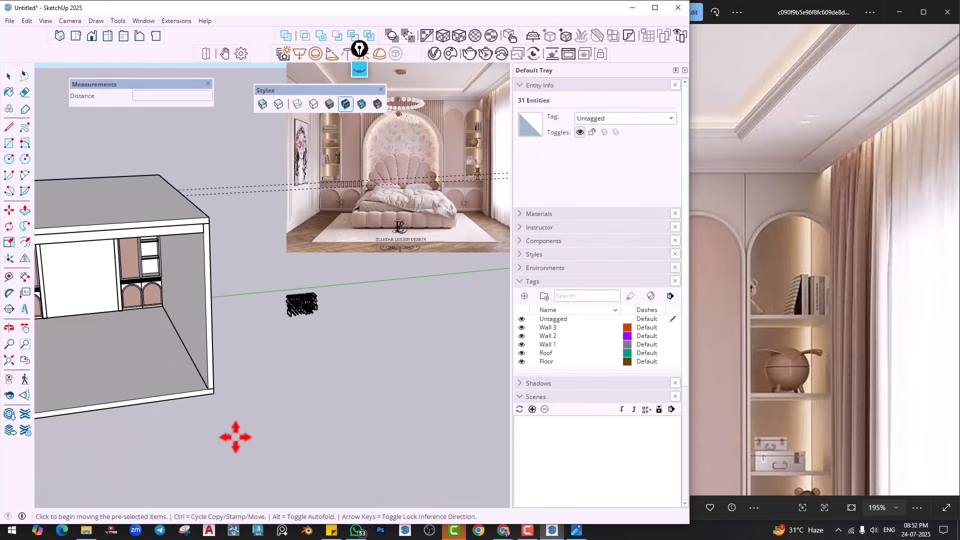
{"action": "scroll", "coordinate": [228, 437], "scroll_direction": "up", "scroll_amount": 5}
{"action": "left_click", "coordinate": [230, 433]}
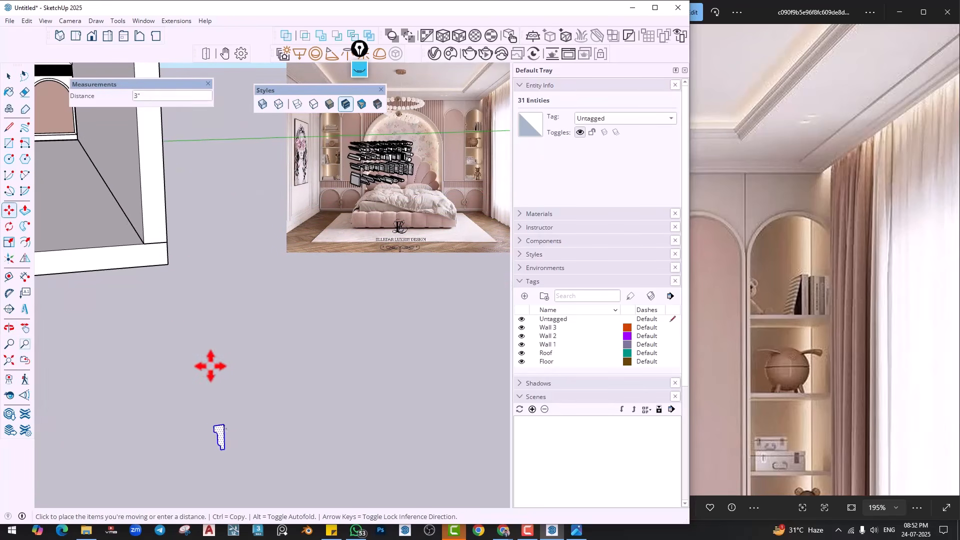
{"action": "scroll", "coordinate": [212, 380], "scroll_direction": "up", "scroll_amount": 6}
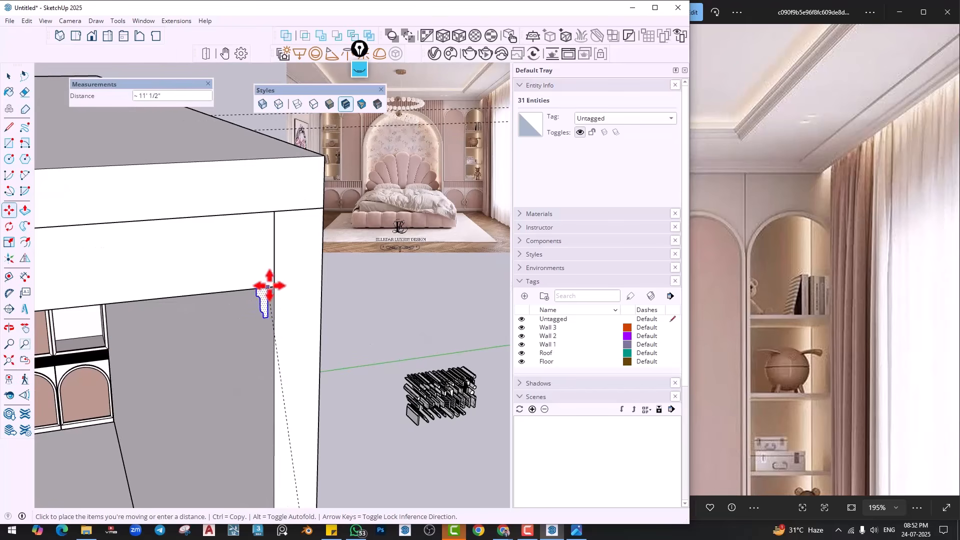
{"action": "left_click", "coordinate": [268, 286]}
Add a horizontal guide 3" below the ceiling edge at the room's open side
{"action": "middle_click_drag", "start_coordinate": [234, 384], "coordinate": [223, 430]}
{"action": "scroll", "coordinate": [264, 294], "scroll_direction": "up", "scroll_amount": 2}
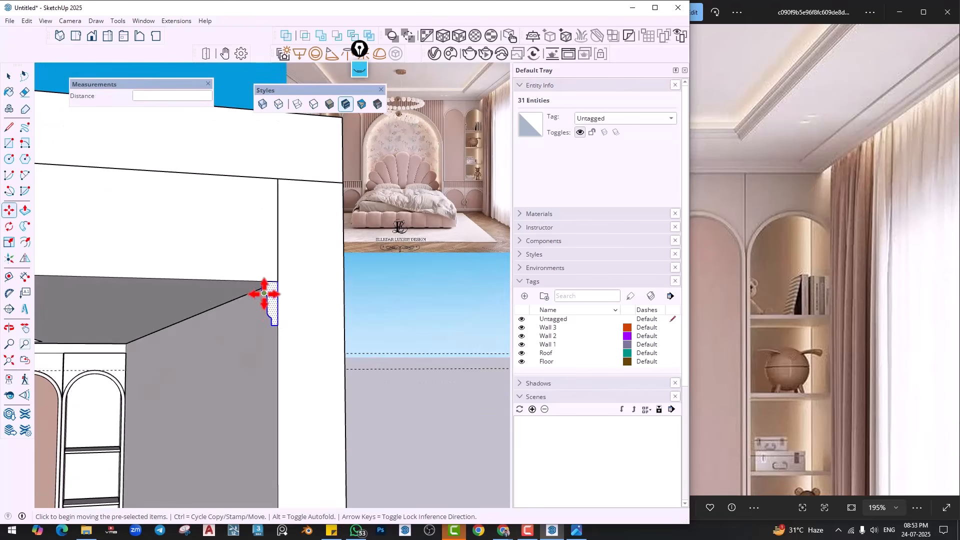
{"action": "middle_click_drag", "start_coordinate": [264, 294], "coordinate": [264, 346]}
{"action": "left_click", "coordinate": [10, 278]}
{"action": "scroll", "coordinate": [233, 302], "scroll_direction": "up", "scroll_amount": 3}
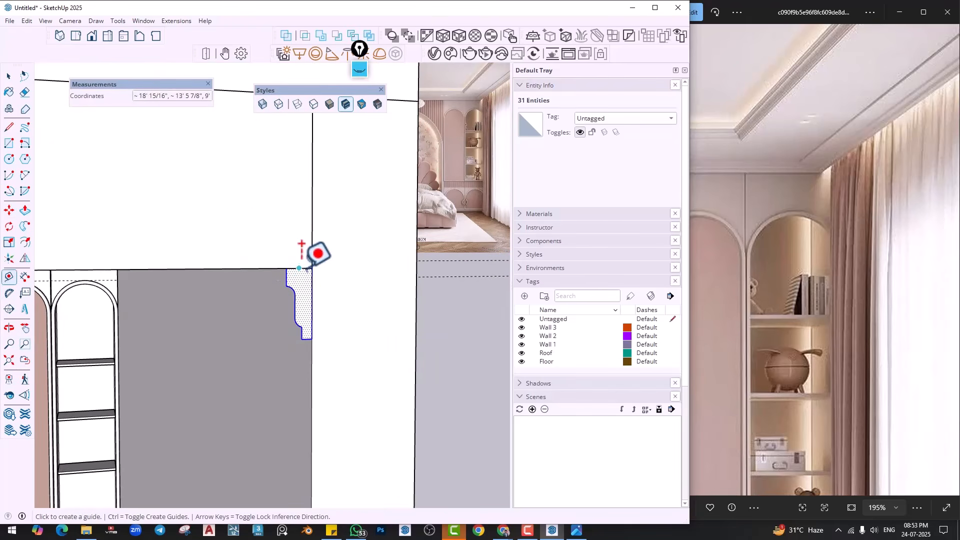
{"action": "left_click", "coordinate": [302, 268]}
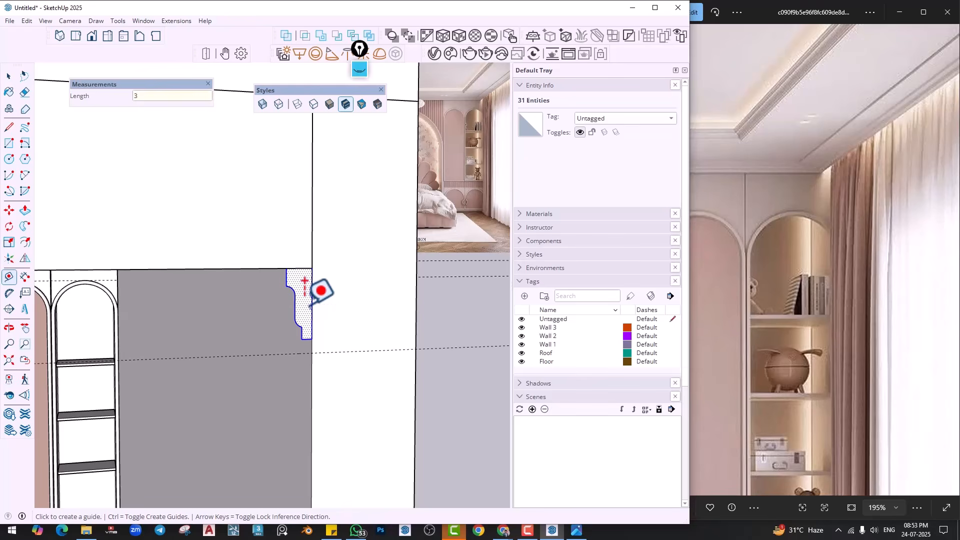
{"action": "type", "text": "3"}
{"action": "key", "text": "Return"}
{"action": "scroll", "coordinate": [305, 305], "scroll_direction": "up", "scroll_amount": 2}
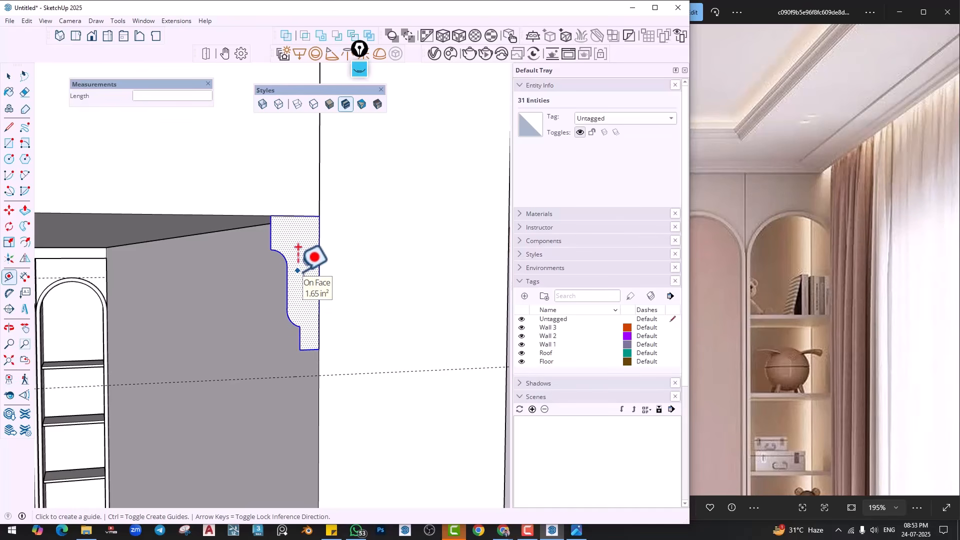
Rotate the profile a quarter turn about its wall-ceiling corner and flip it downward so its long side lies along the ceiling
{"action": "left_click", "coordinate": [10, 230]}
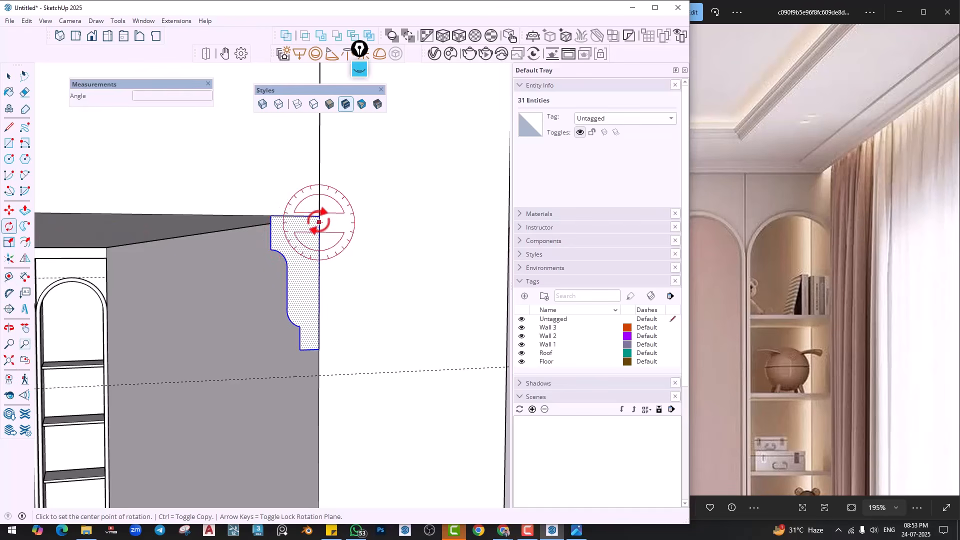
{"action": "left_click", "coordinate": [319, 216]}
{"action": "left_click", "coordinate": [319, 349]}
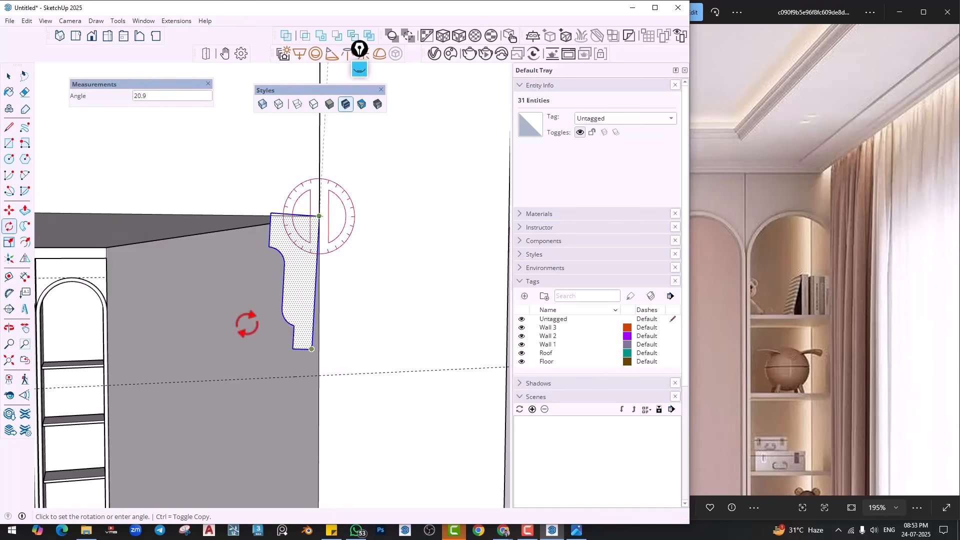
{"action": "left_click", "coordinate": [182, 216]}
{"action": "left_click", "coordinate": [25, 257]}
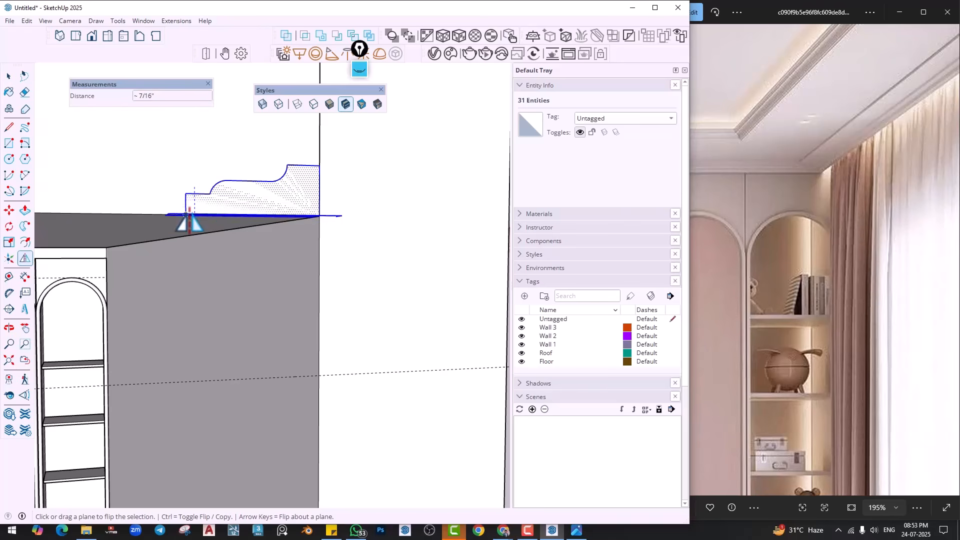
{"action": "left_click", "coordinate": [190, 217]}
{"action": "scroll", "coordinate": [190, 241], "scroll_direction": "up", "scroll_amount": 1}
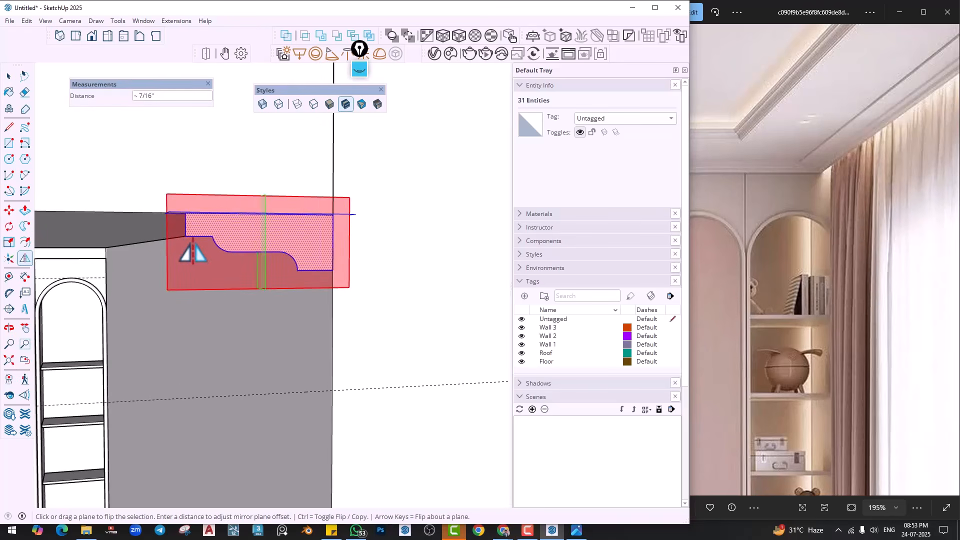
{"action": "middle_click_drag", "start_coordinate": [230, 258], "coordinate": [251, 310]}
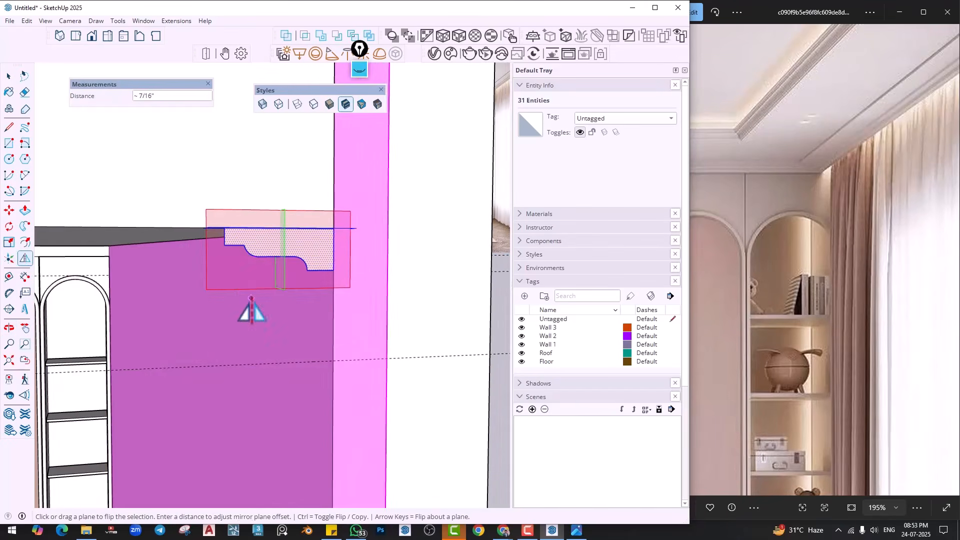
Dimension the distance from the ceiling corner down to the guide beside the profile
{"action": "left_click", "coordinate": [25, 277]}
{"action": "left_click", "coordinate": [334, 229]}
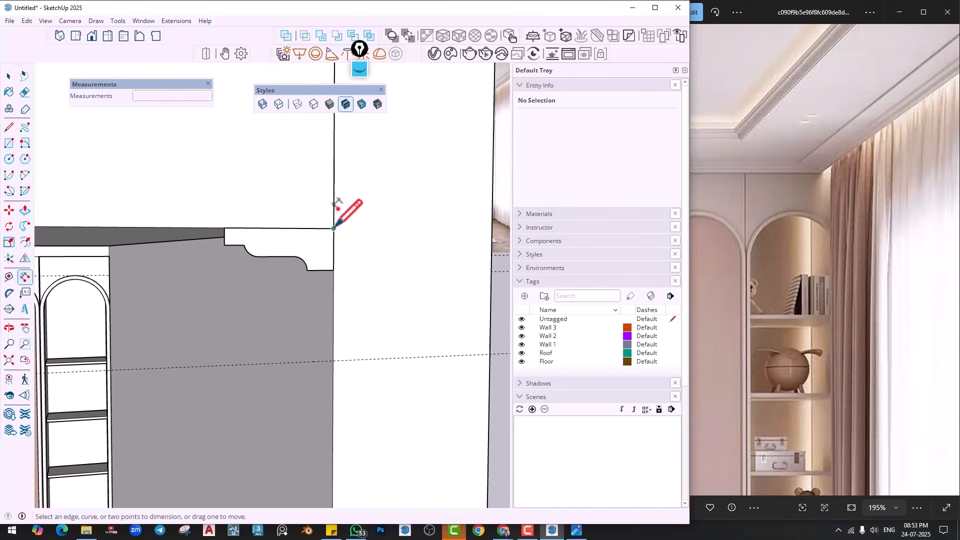
{"action": "left_click", "coordinate": [333, 361]}
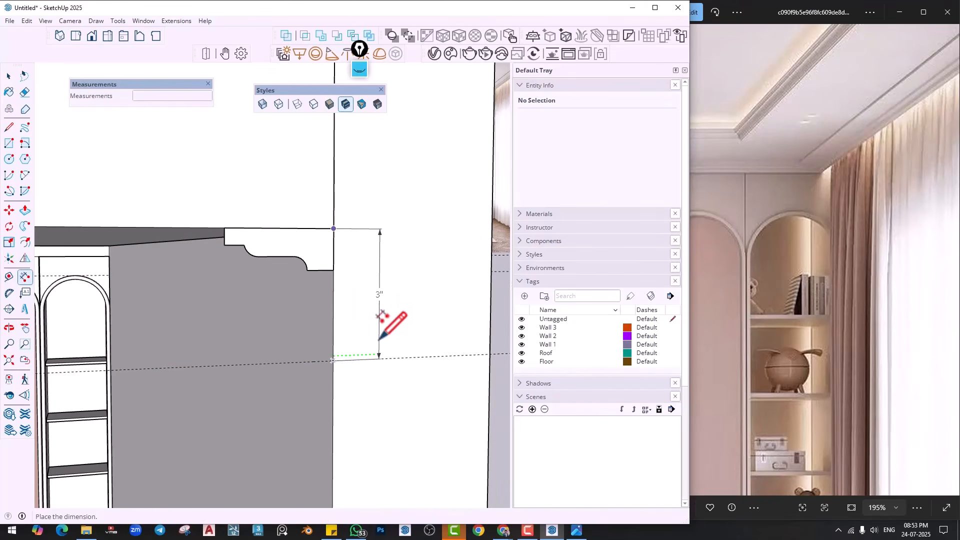
{"action": "left_click", "coordinate": [385, 320]}
Check the height of the band above the back wall's arched shelving at the far corner against the cornice profile
{"action": "middle_click_drag", "start_coordinate": [385, 320], "coordinate": [129, 317]}
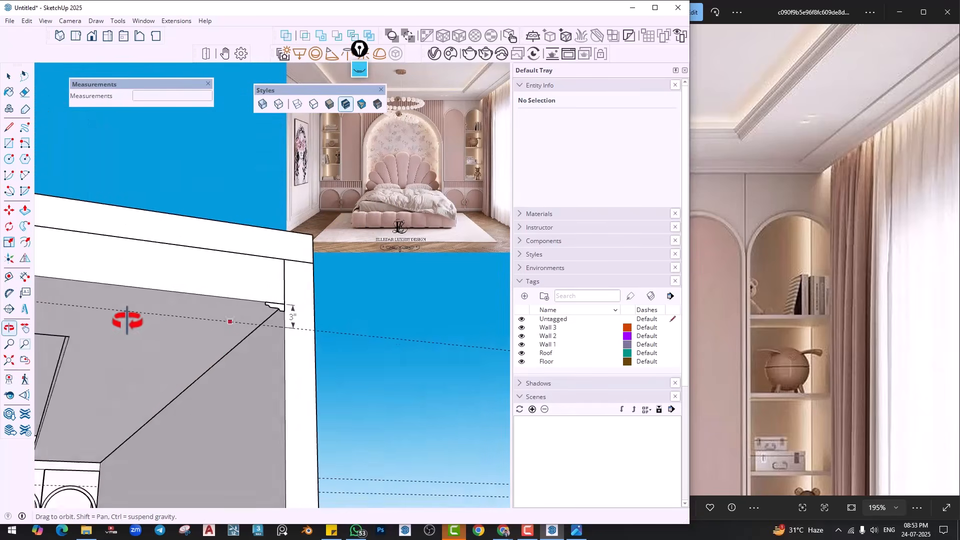
{"action": "scroll", "coordinate": [137, 407], "scroll_direction": "up", "scroll_amount": 8}
{"action": "left_click", "coordinate": [114, 437]}
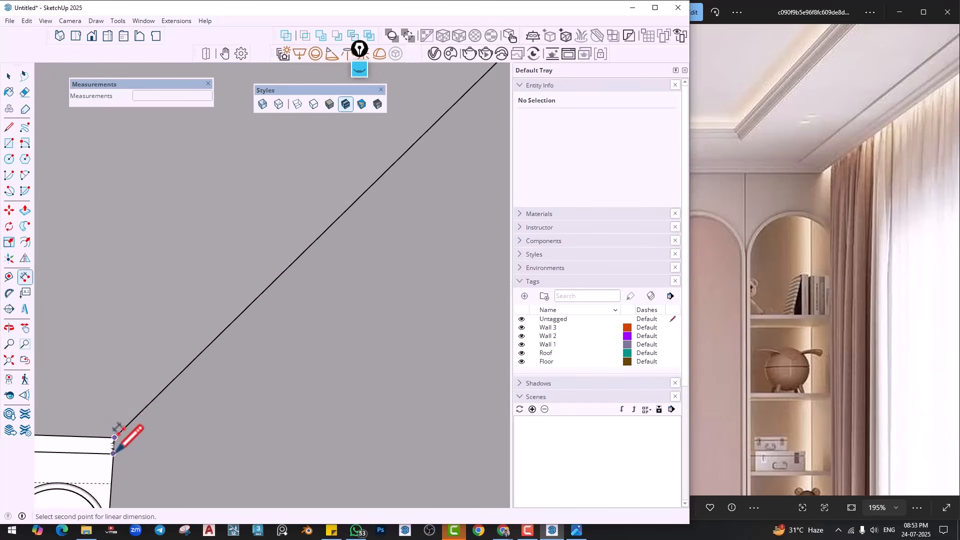
{"action": "scroll", "coordinate": [220, 390], "scroll_direction": "down", "scroll_amount": 6}
{"action": "middle_click_drag", "start_coordinate": [307, 369], "coordinate": [257, 462]}
{"action": "scroll", "coordinate": [332, 305], "scroll_direction": "up", "scroll_amount": 5}
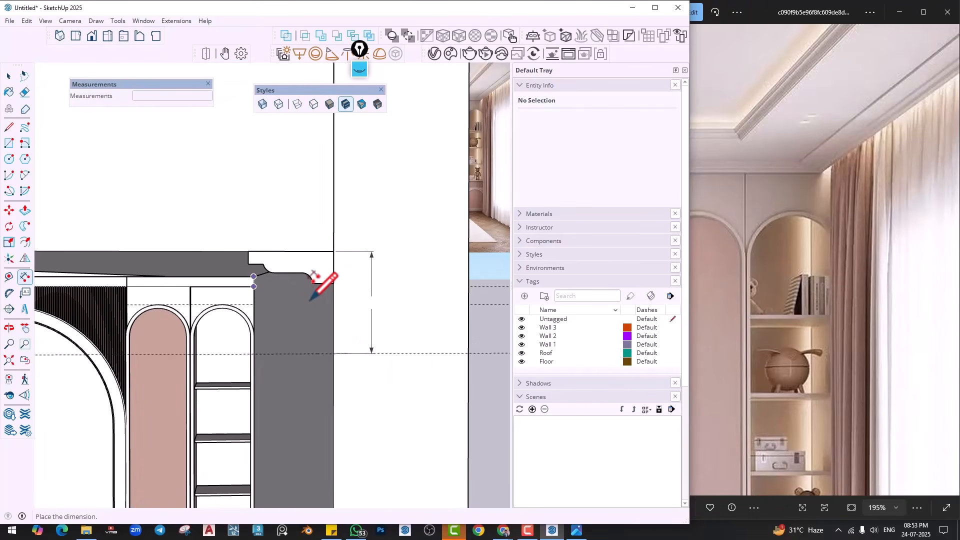
{"action": "scroll", "coordinate": [311, 298], "scroll_direction": "up", "scroll_amount": 2}
{"action": "key", "text": "space"}
Round the profile's lower corner farthest from the wall with a 3/16" fillet arc
{"action": "double_click", "coordinate": [320, 268]}
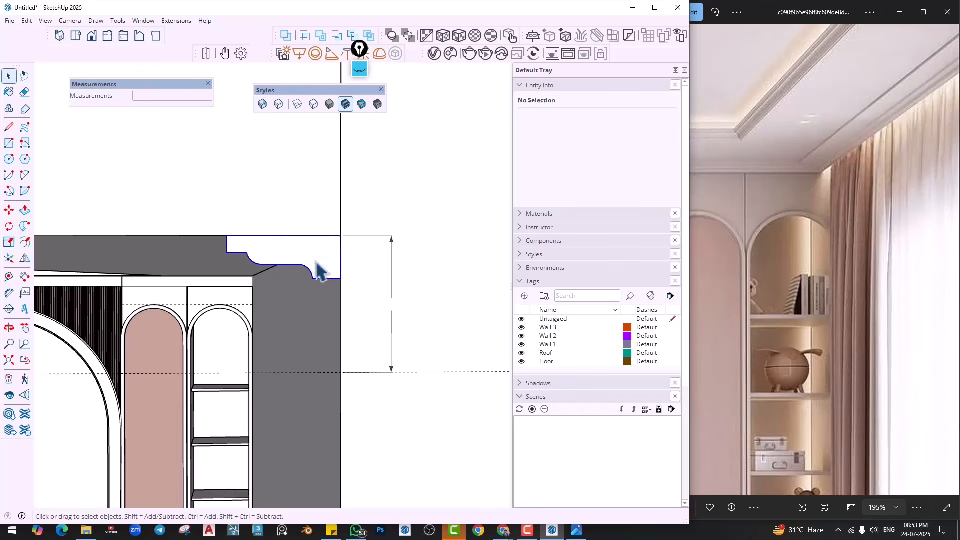
{"action": "scroll", "coordinate": [245, 270], "scroll_direction": "up", "scroll_amount": 2}
{"action": "scroll", "coordinate": [242, 274], "scroll_direction": "up", "scroll_amount": 3}
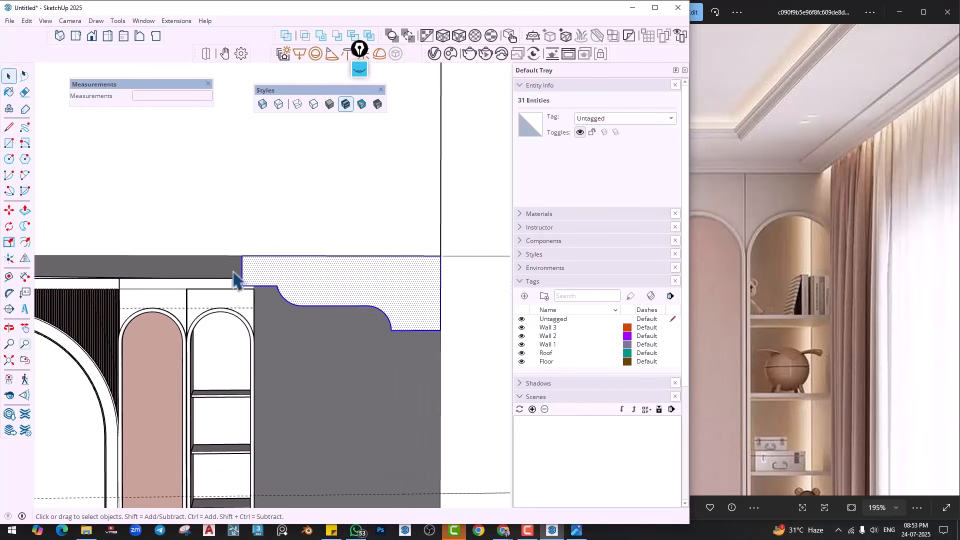
{"action": "left_click", "coordinate": [24, 176]}
{"action": "scroll", "coordinate": [247, 257], "scroll_direction": "down", "scroll_amount": 3}
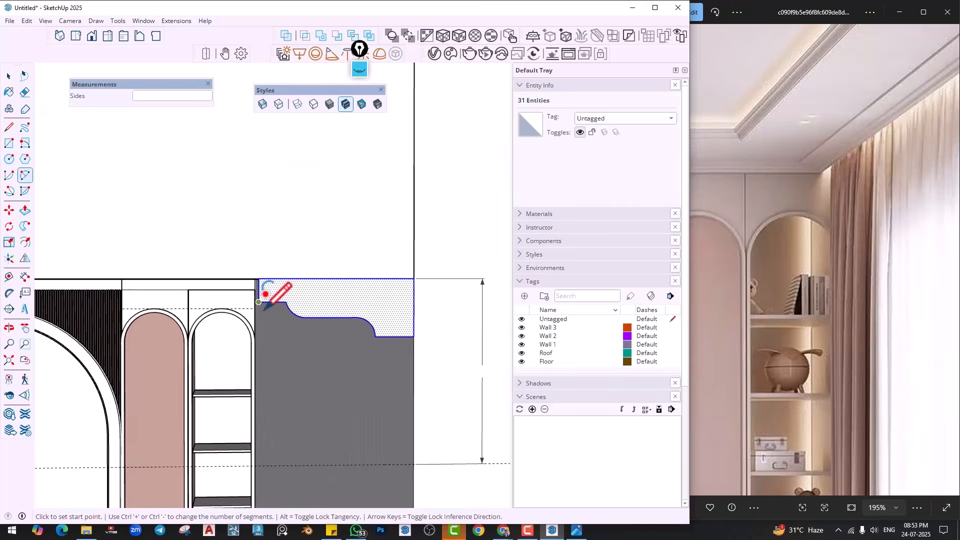
{"action": "scroll", "coordinate": [262, 309], "scroll_direction": "up", "scroll_amount": 2}
{"action": "left_click", "coordinate": [256, 288]}
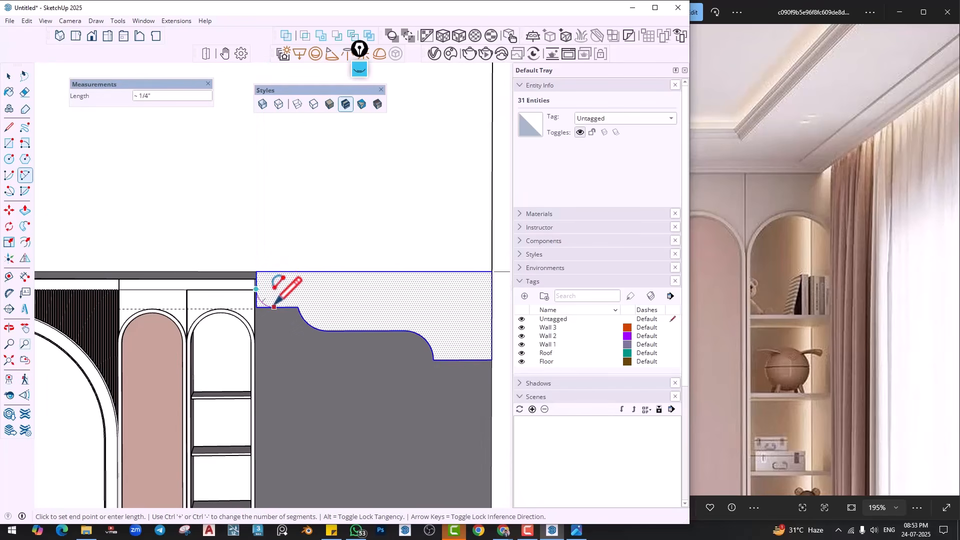
{"action": "left_click", "coordinate": [274, 306]}
{"action": "scroll", "coordinate": [395, 333], "scroll_direction": "down", "scroll_amount": 3}
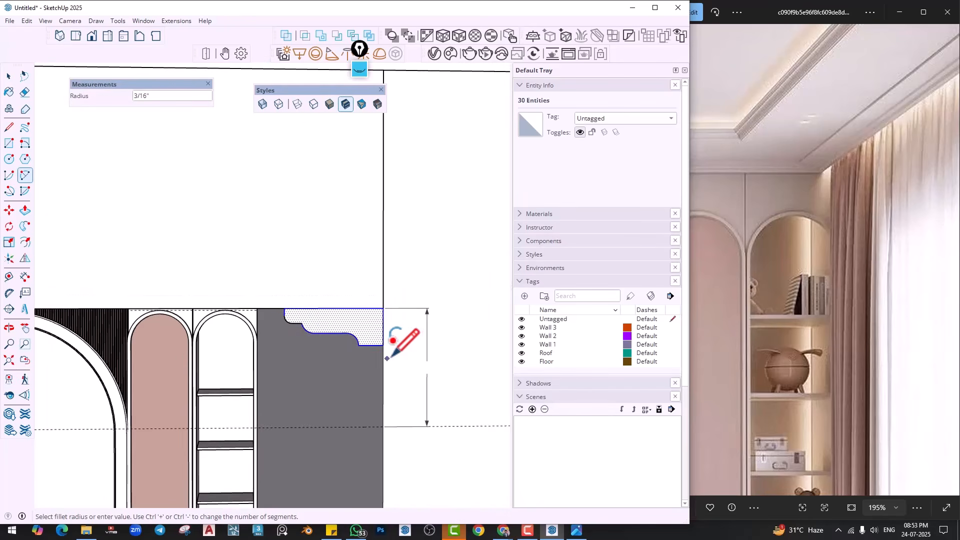
{"action": "scroll", "coordinate": [375, 321], "scroll_direction": "up", "scroll_amount": 5}
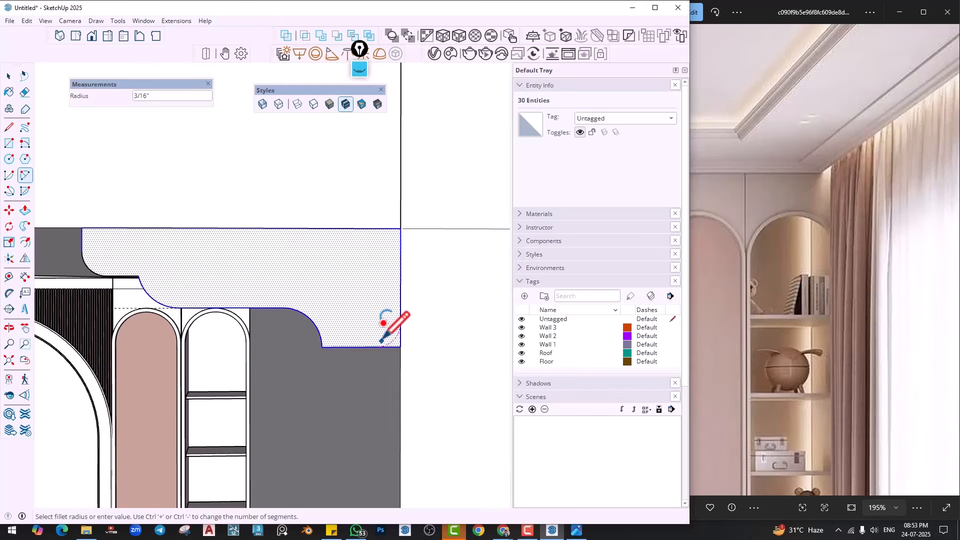
{"action": "scroll", "coordinate": [367, 317], "scroll_direction": "down", "scroll_amount": 1}
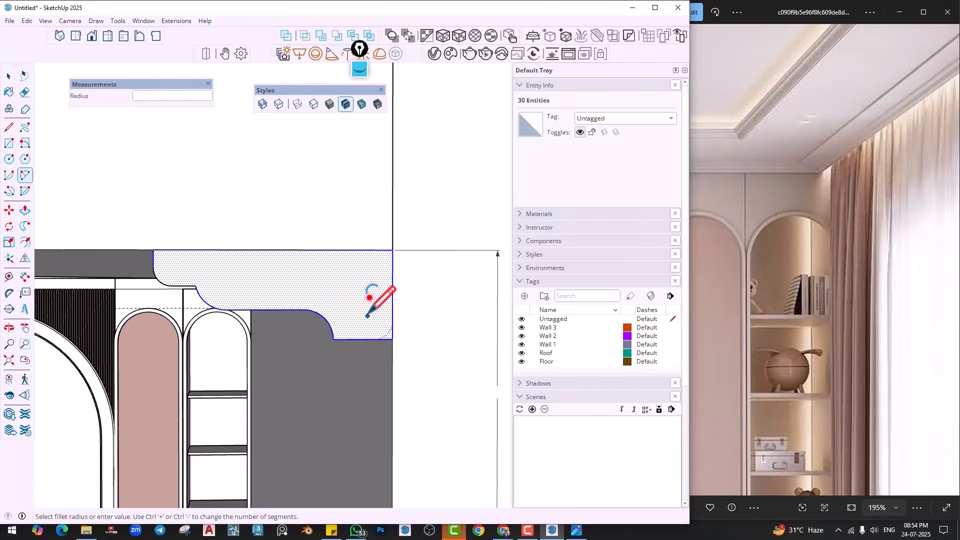
{"action": "scroll", "coordinate": [342, 330], "scroll_direction": "up", "scroll_amount": 1}
{"action": "left_click", "coordinate": [327, 332]}
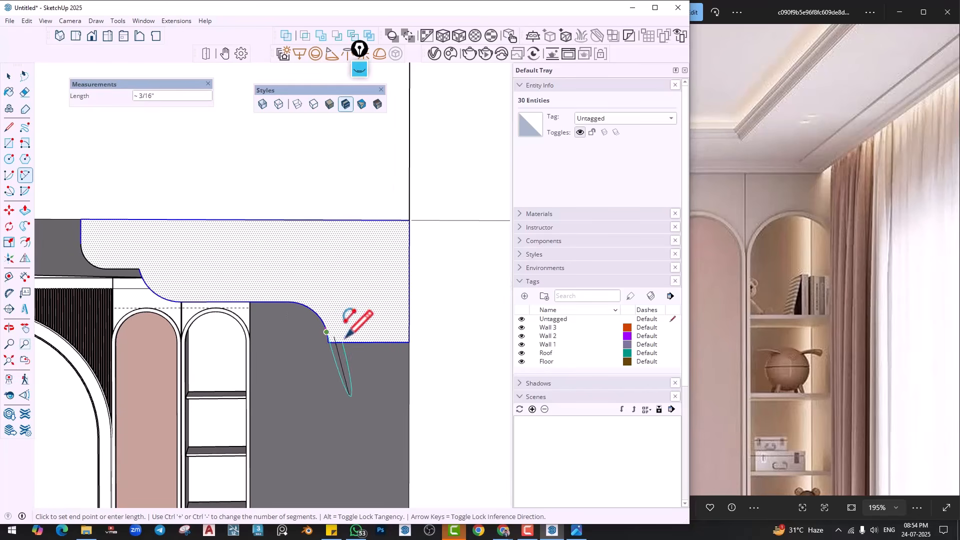
{"action": "key", "text": "Escape"}
{"action": "scroll", "coordinate": [334, 342], "scroll_direction": "up", "scroll_amount": 5}
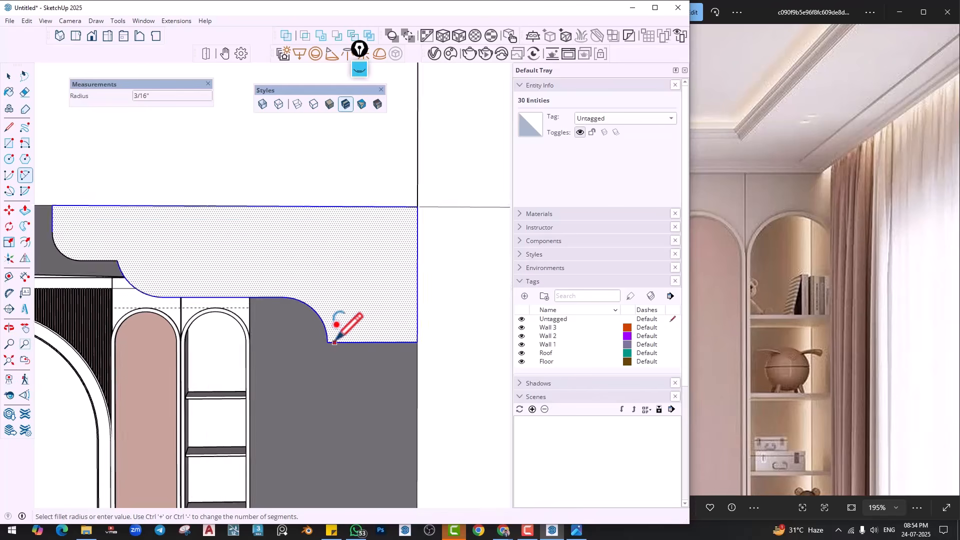
{"action": "left_click", "coordinate": [318, 329]}
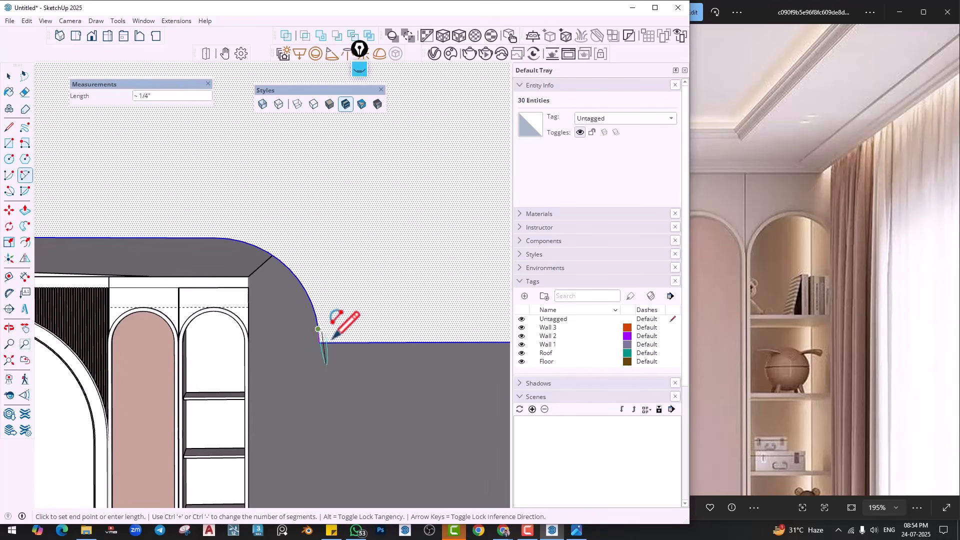
{"action": "scroll", "coordinate": [374, 306], "scroll_direction": "down", "scroll_amount": 5}
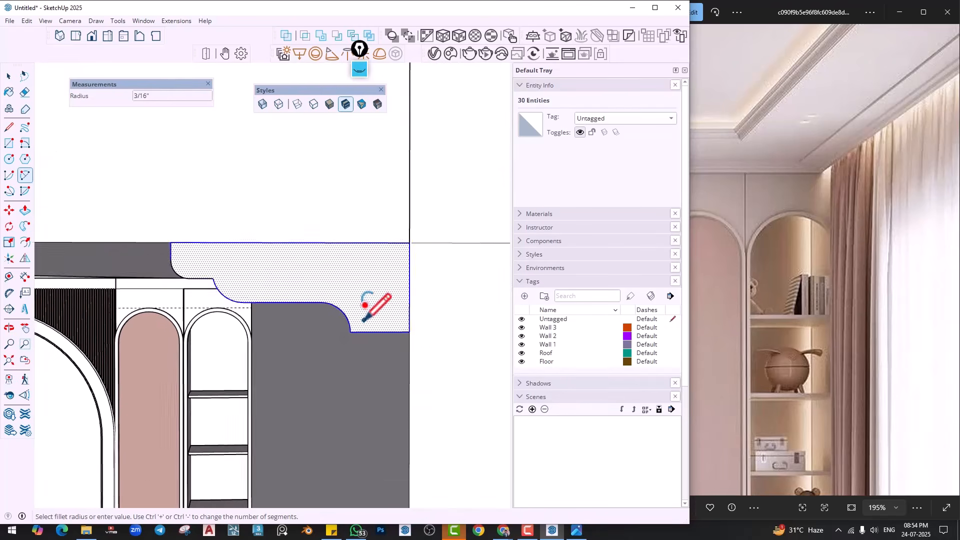
{"action": "key", "text": "space"}
Scale the cornice profile up uniformly to about 2.37 times its size, keeping its wall-ceiling corner fixed
{"action": "left_click", "coordinate": [418, 345]}
{"action": "middle_click_drag", "start_coordinate": [381, 323], "coordinate": [366, 251]}
{"action": "double_click", "coordinate": [367, 252]}
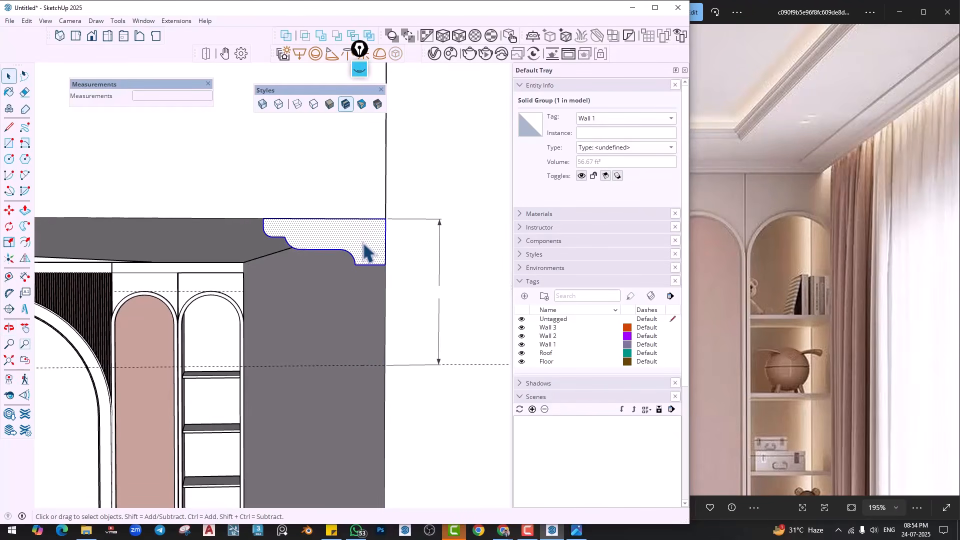
{"action": "key", "text": "s"}
{"action": "left_click", "coordinate": [264, 265]}
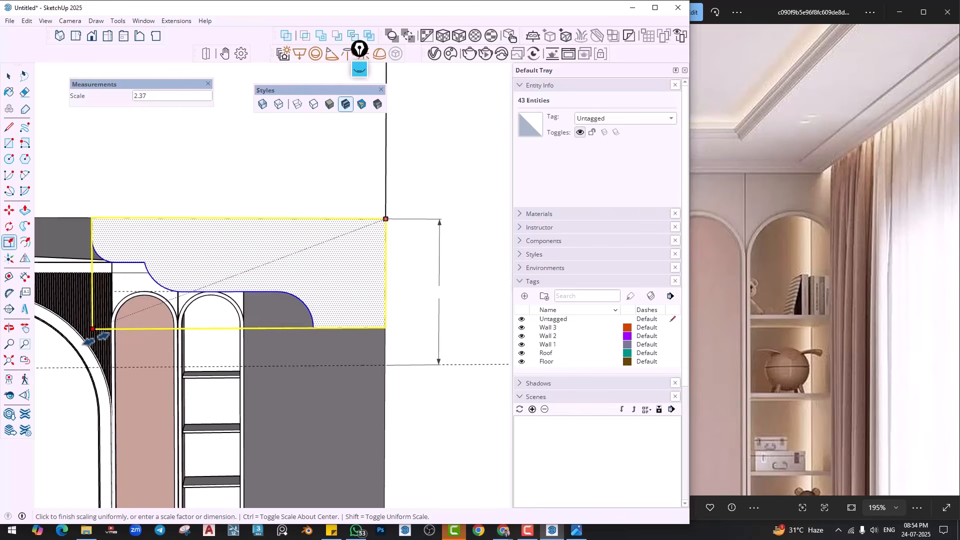
{"action": "left_click", "coordinate": [96, 339]}
Place a vertical guide 3" in from the wall edge across the enlarged cornice profile
{"action": "scroll", "coordinate": [225, 307], "scroll_direction": "down", "scroll_amount": 6}
{"action": "middle_click_drag", "start_coordinate": [225, 307], "coordinate": [356, 345], "text": "shift"}
{"action": "scroll", "coordinate": [362, 357], "scroll_direction": "up", "scroll_amount": 2}
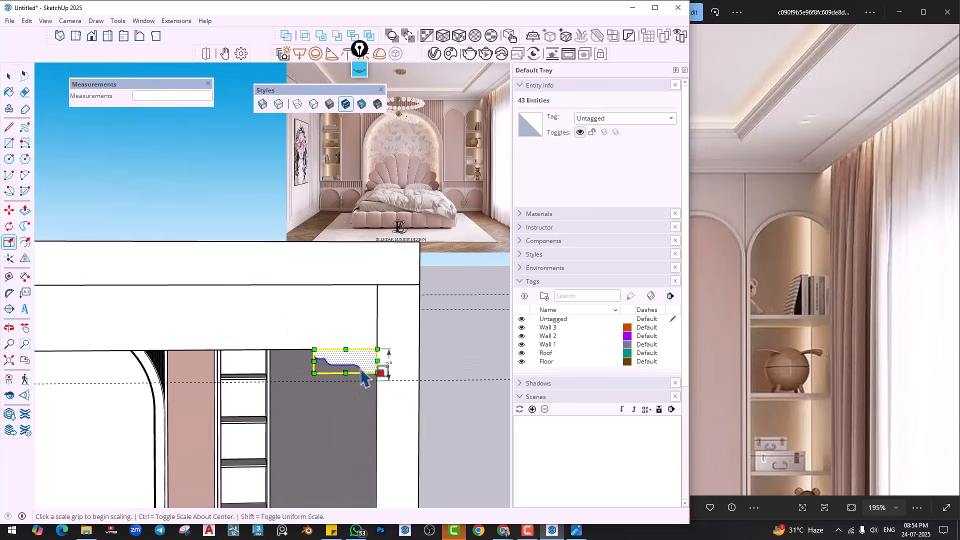
{"action": "scroll", "coordinate": [373, 372], "scroll_direction": "up", "scroll_amount": 1}
{"action": "scroll", "coordinate": [378, 373], "scroll_direction": "up", "scroll_amount": 2}
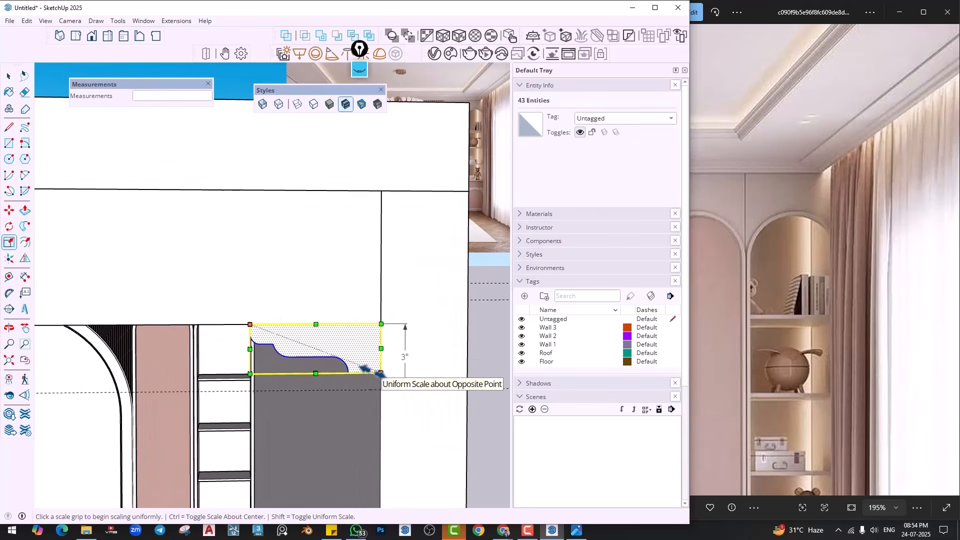
{"action": "left_click", "coordinate": [9, 276]}
{"action": "scroll", "coordinate": [411, 307], "scroll_direction": "up", "scroll_amount": 1}
{"action": "left_click", "coordinate": [380, 340]}
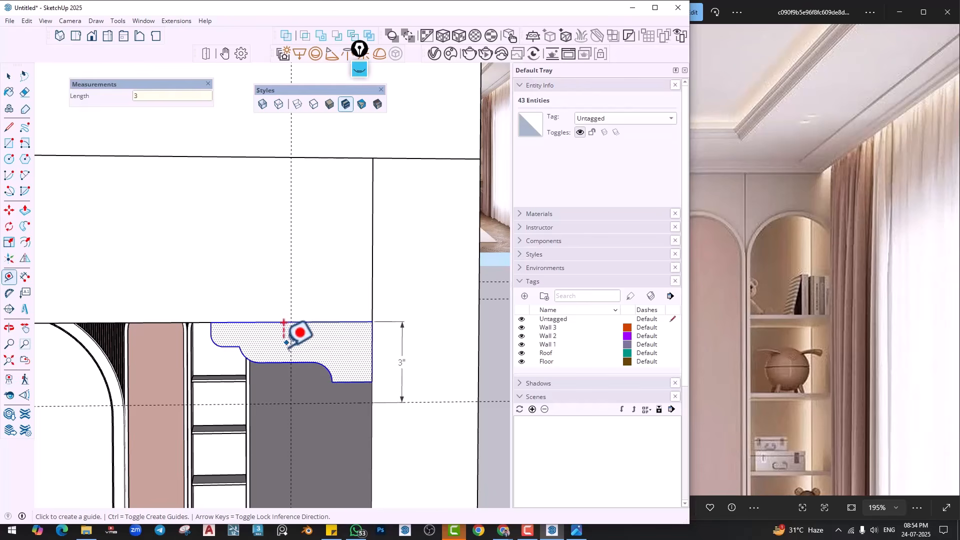
Narrow the profile to the vertical guide, about 0.51 of its width, and reduce its height to about 0.66
{"action": "key", "text": "s"}
{"action": "left_click", "coordinate": [211, 353]}
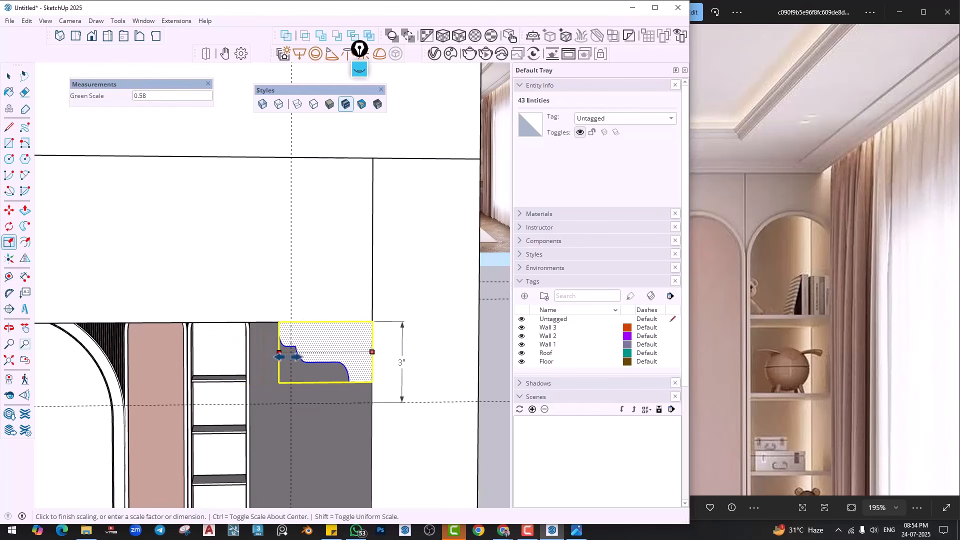
{"action": "left_click", "coordinate": [291, 356]}
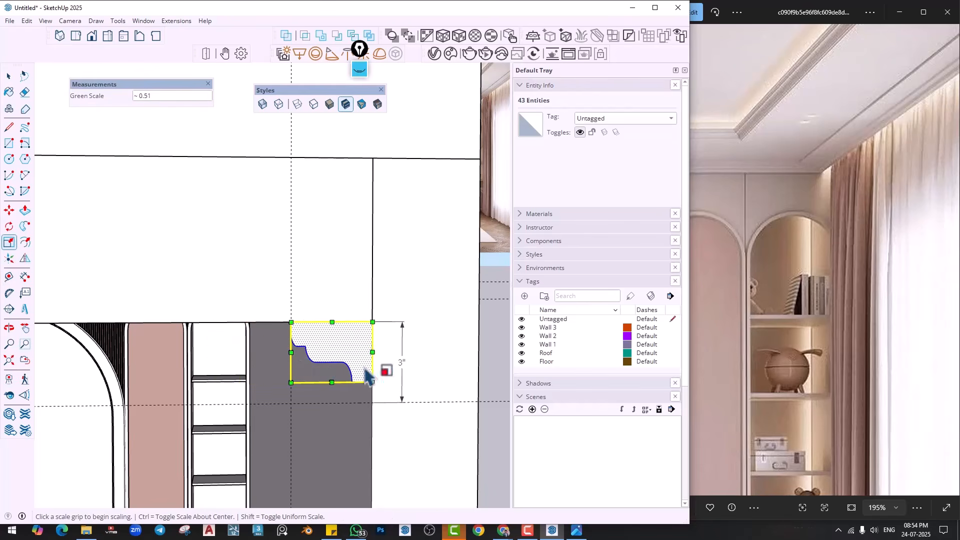
{"action": "scroll", "coordinate": [342, 370], "scroll_direction": "up", "scroll_amount": 2}
{"action": "scroll", "coordinate": [361, 390], "scroll_direction": "up", "scroll_amount": 1}
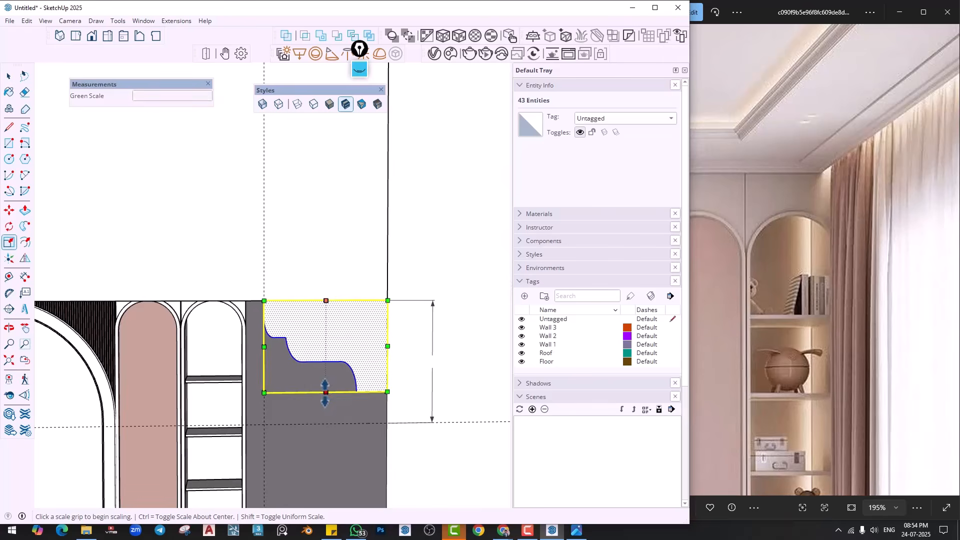
{"action": "left_click", "coordinate": [325, 392]}
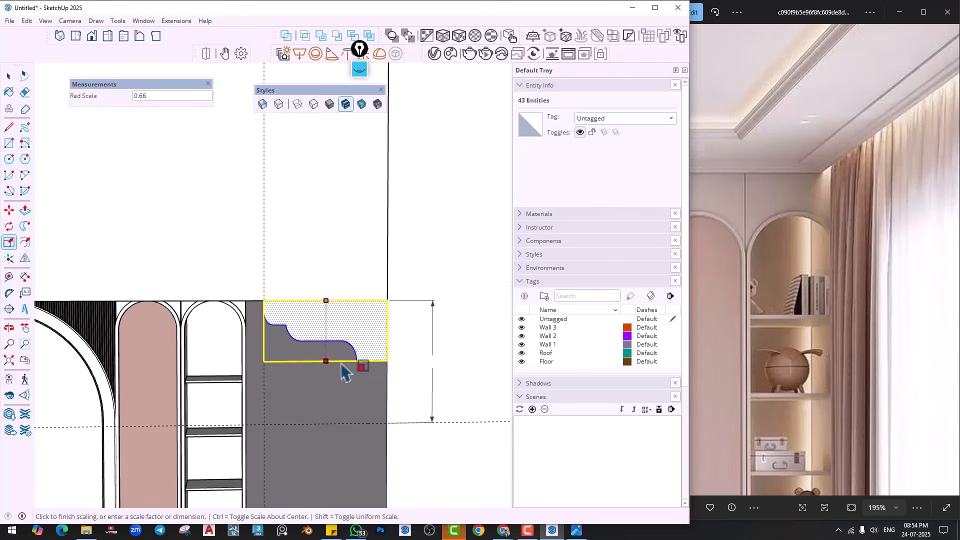
{"action": "left_click", "coordinate": [341, 364]}
Copy the four outer lower edges of the recessed false ceiling from inside its group
{"action": "scroll", "coordinate": [361, 367], "scroll_direction": "down", "scroll_amount": 2}
{"action": "middle_click_drag", "start_coordinate": [361, 367], "coordinate": [372, 212]}
{"action": "scroll", "coordinate": [344, 372], "scroll_direction": "down", "scroll_amount": 2}
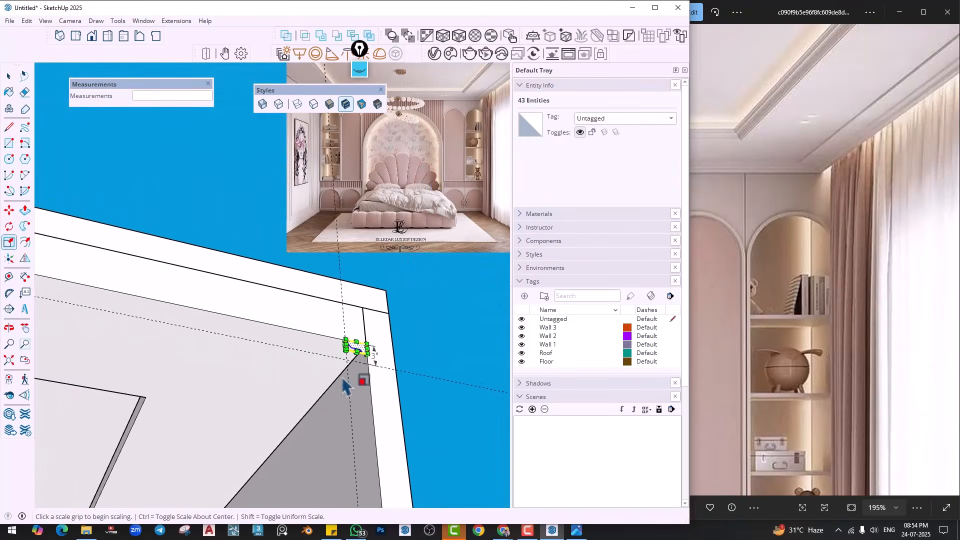
{"action": "mouse_move", "coordinate": [345, 385]}
{"action": "middle_mouse_down"}
{"action": "mouse_move", "coordinate": [343, 367]}
{"action": "mouse_move", "coordinate": [378, 302]}
{"action": "middle_mouse_up"}
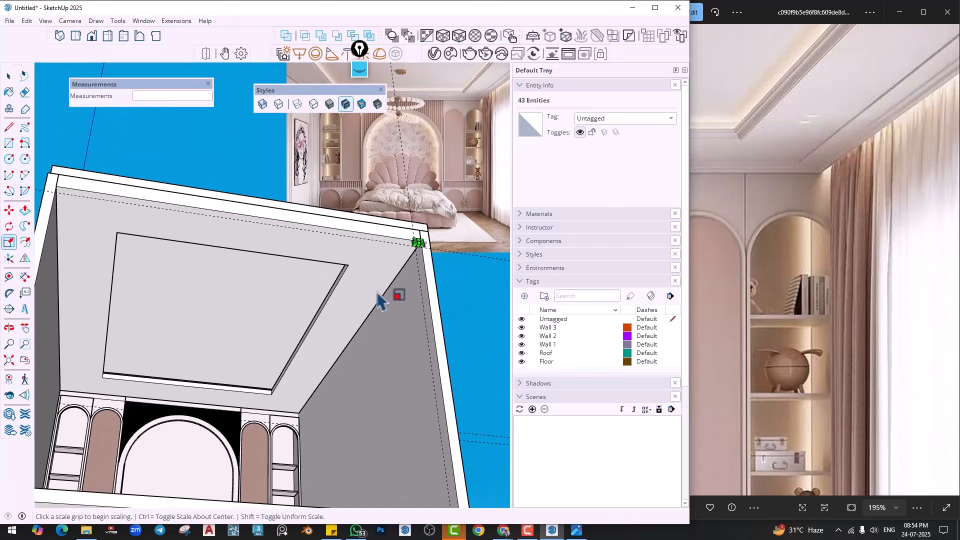
{"action": "key", "text": "space"}
{"action": "key", "text": "Delete"}
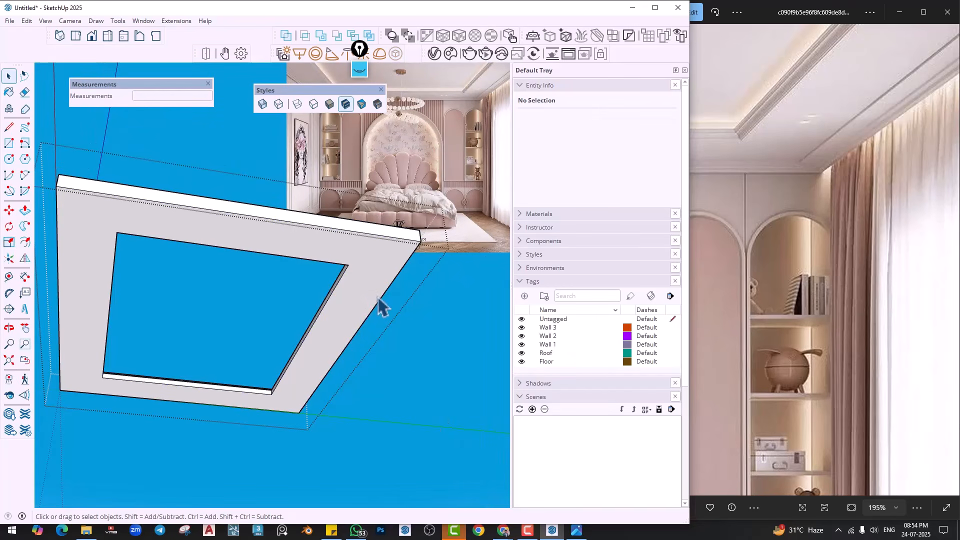
{"action": "left_click", "coordinate": [288, 224]}
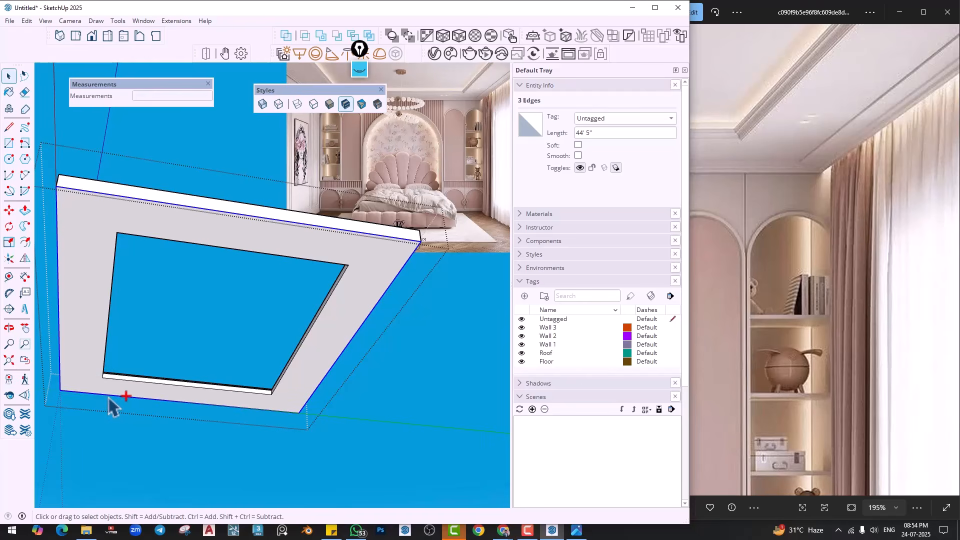
{"action": "key", "text": "ctrl+z"}
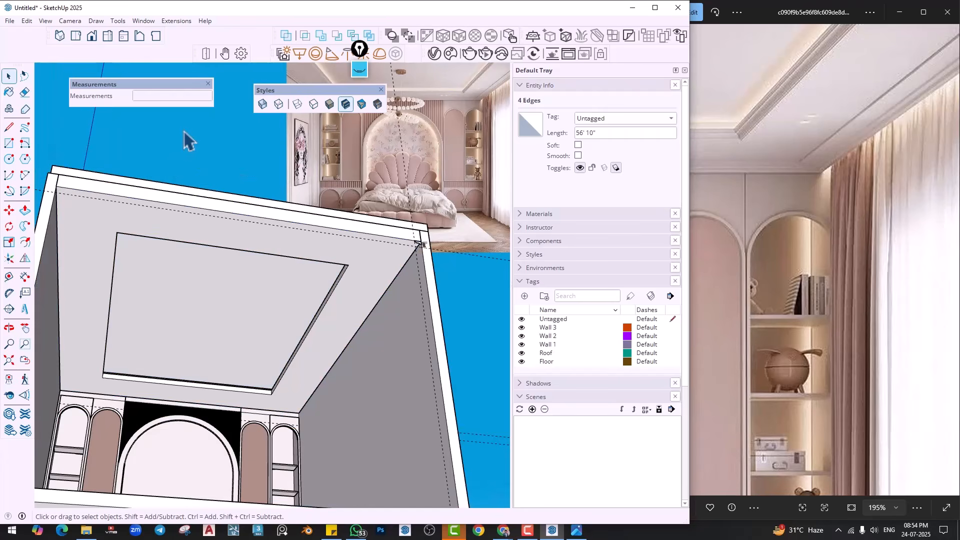
Paste the copied ceiling edges in place and try sweeping the profile along them with Follow Me, checking the corner
{"action": "left_click", "coordinate": [27, 20]}
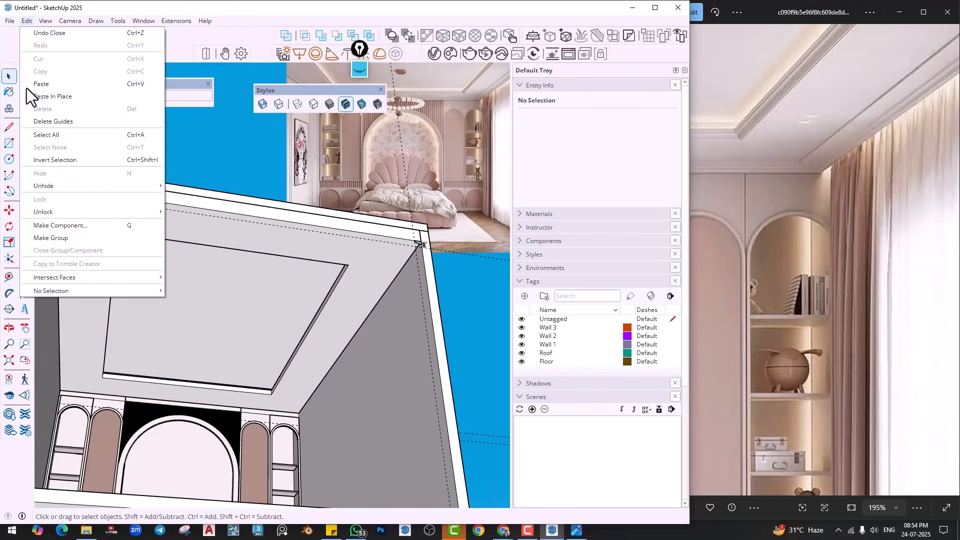
{"action": "left_click", "coordinate": [53, 96]}
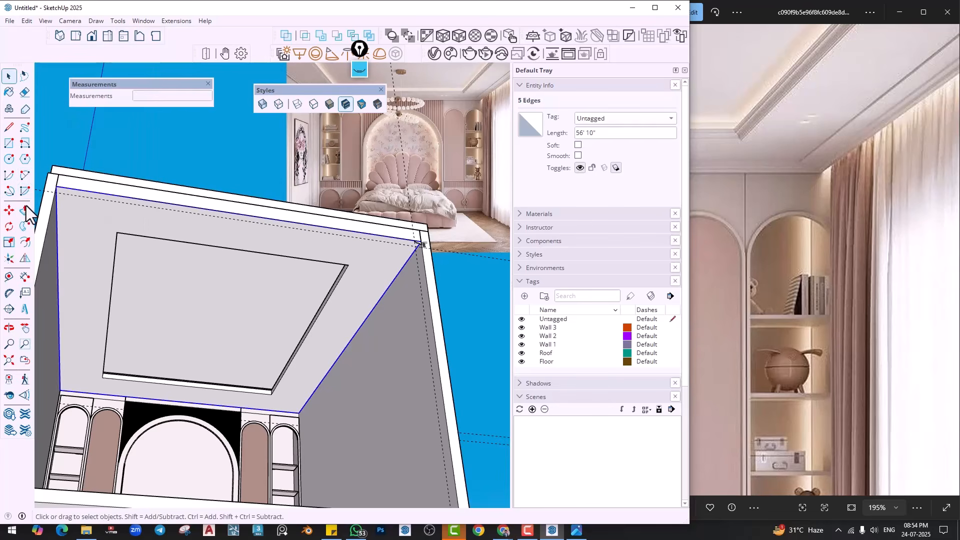
{"action": "scroll", "coordinate": [427, 243], "scroll_direction": "up", "scroll_amount": 6}
{"action": "left_click", "coordinate": [414, 246]}
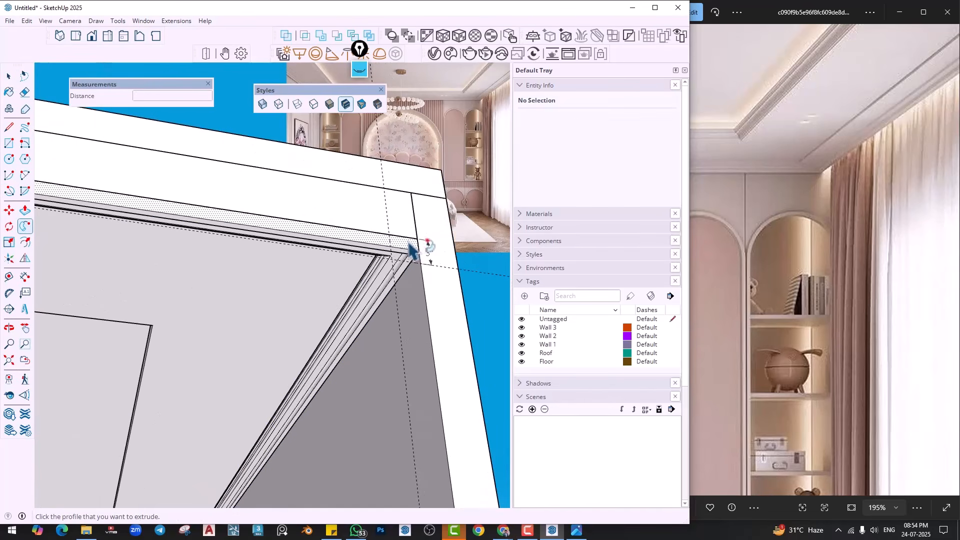
{"action": "scroll", "coordinate": [342, 303], "scroll_direction": "down", "scroll_amount": 4}
{"action": "scroll", "coordinate": [340, 306], "scroll_direction": "down", "scroll_amount": 1}
{"action": "middle_click_drag", "start_coordinate": [336, 320], "coordinate": [280, 410]}
{"action": "scroll", "coordinate": [245, 500], "scroll_direction": "up", "scroll_amount": 4}
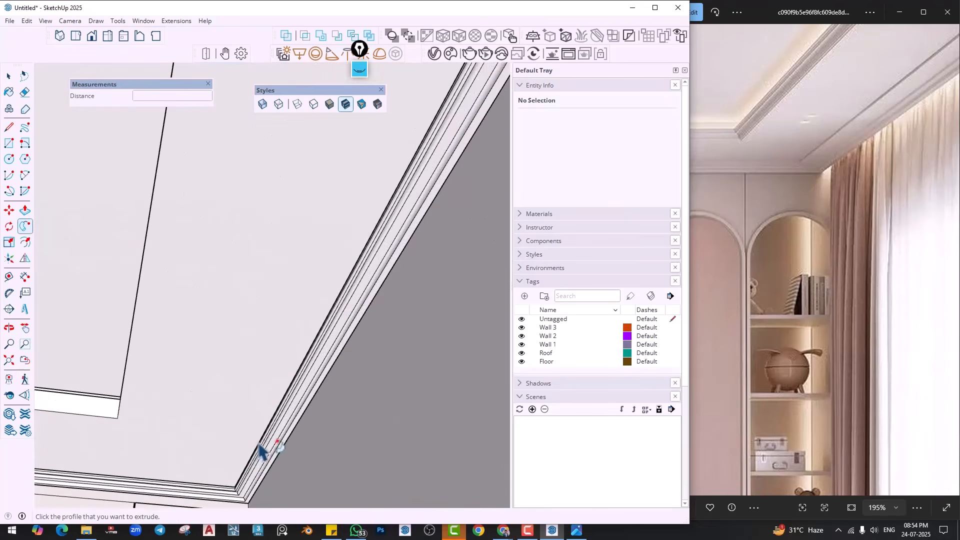
{"action": "middle_click_drag", "start_coordinate": [262, 445], "coordinate": [286, 356]}
Stretch the cornice profile's width to about 1.4 times and reduce its height to about 0.8 of its size
{"action": "scroll", "coordinate": [302, 321], "scroll_direction": "up", "scroll_amount": 10}
{"action": "key", "text": "space"}
{"action": "double_click", "coordinate": [329, 346]}
{"action": "key", "text": "s"}
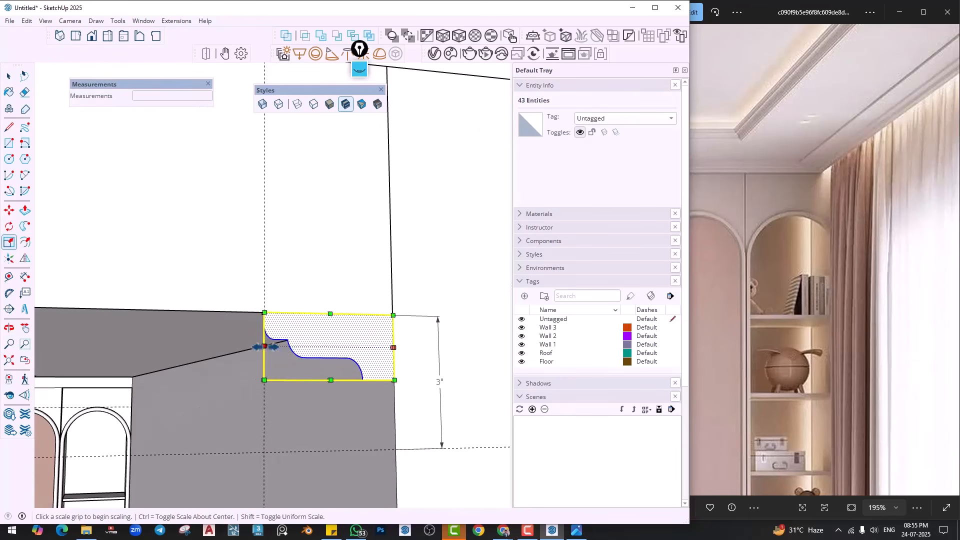
{"action": "left_click", "coordinate": [265, 346]}
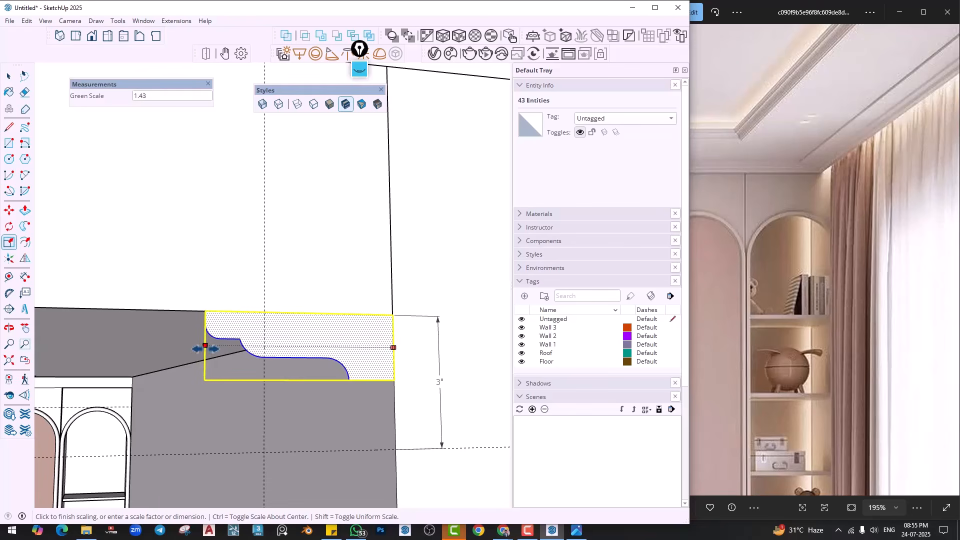
{"action": "left_click", "coordinate": [210, 348]}
{"action": "left_click", "coordinate": [304, 380]}
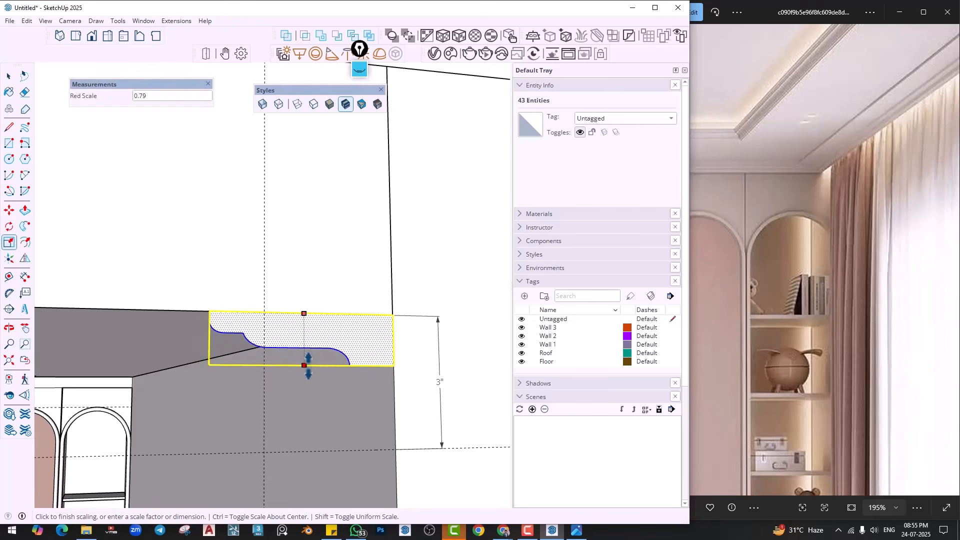
{"action": "left_click", "coordinate": [308, 368]}
{"action": "key", "text": "space"}
Try sweeping the rescaled profile along the four selected ceiling edges with Follow Me
{"action": "scroll", "coordinate": [359, 379], "scroll_direction": "down", "scroll_amount": 5}
{"action": "middle_click_drag", "start_coordinate": [322, 382], "coordinate": [273, 396]}
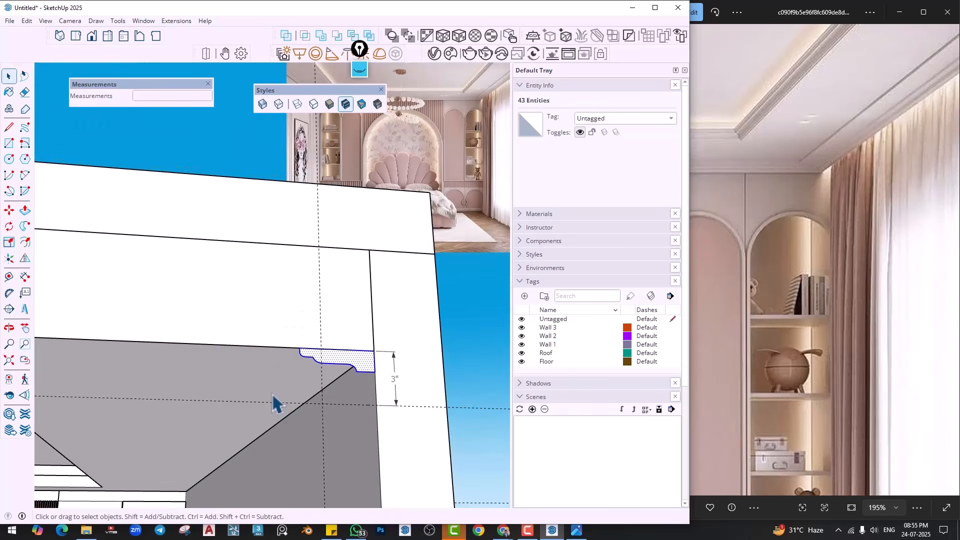
{"action": "left_click", "coordinate": [409, 411], "text": "shift"}
{"action": "left_click", "coordinate": [25, 227]}
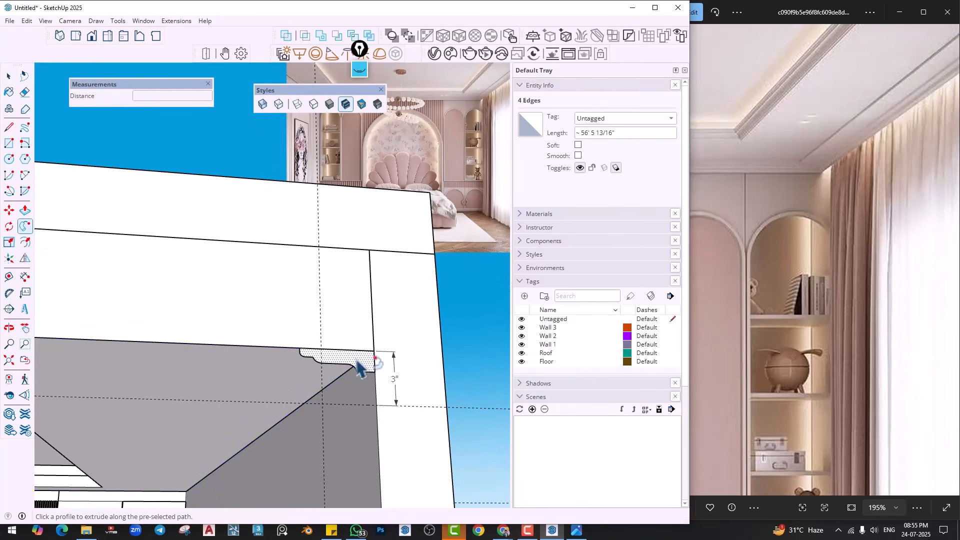
{"action": "key", "text": "ctrl+z"}
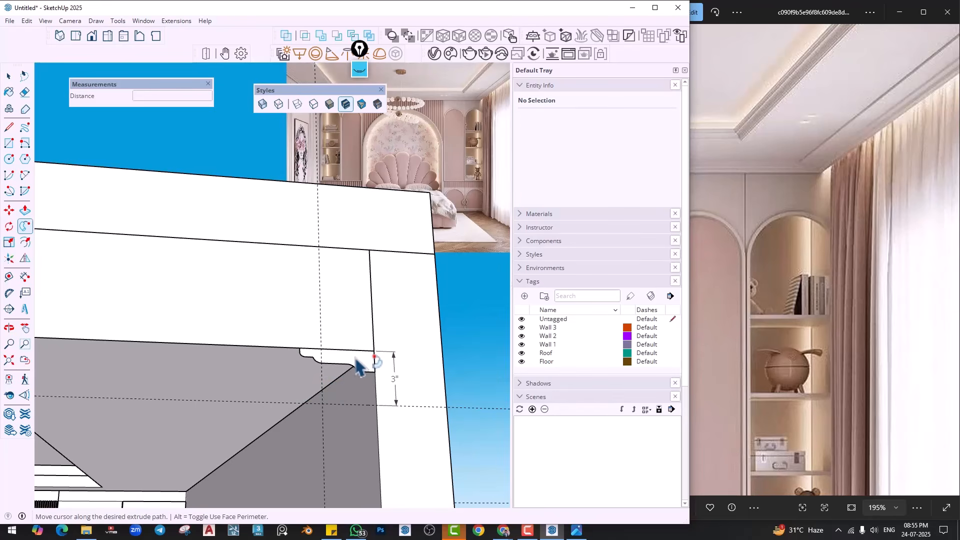
Restore the full ceiling edge path in place and sweep the cornice profile around it with Follow Me
{"action": "key", "text": "space"}
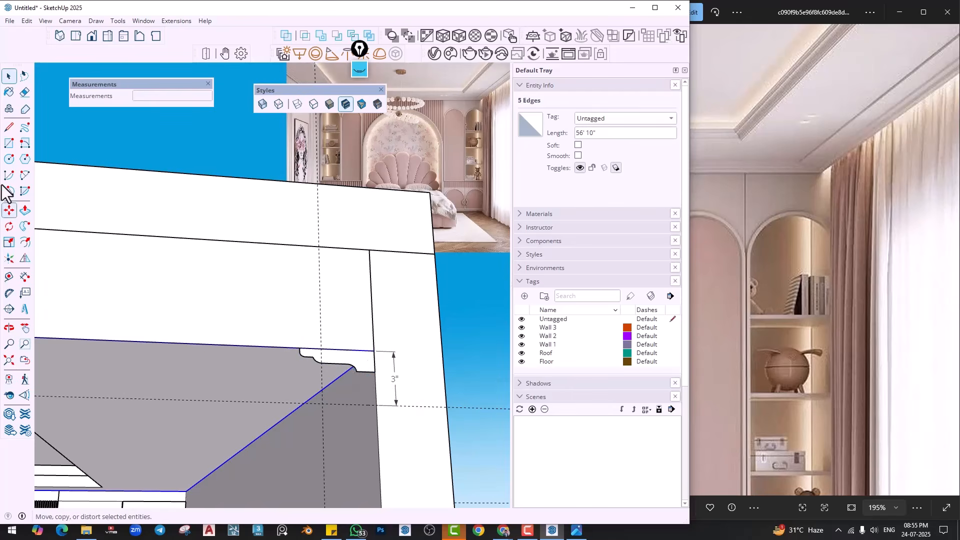
{"action": "left_click", "coordinate": [367, 365]}
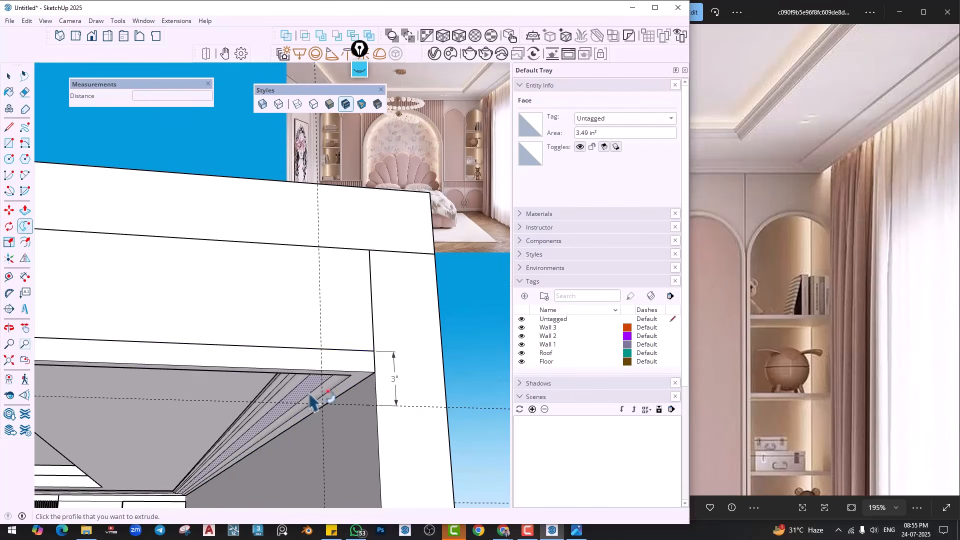
{"action": "scroll", "coordinate": [311, 395], "scroll_direction": "down", "scroll_amount": 2}
{"action": "middle_click_drag", "start_coordinate": [311, 395], "coordinate": [397, 305]}
{"action": "scroll", "coordinate": [393, 312], "scroll_direction": "down", "scroll_amount": 2}
Group all the geometry of the swept ceiling cornice
{"action": "key", "text": "space"}
{"action": "middle_click_drag", "start_coordinate": [338, 389], "coordinate": [353, 400]}
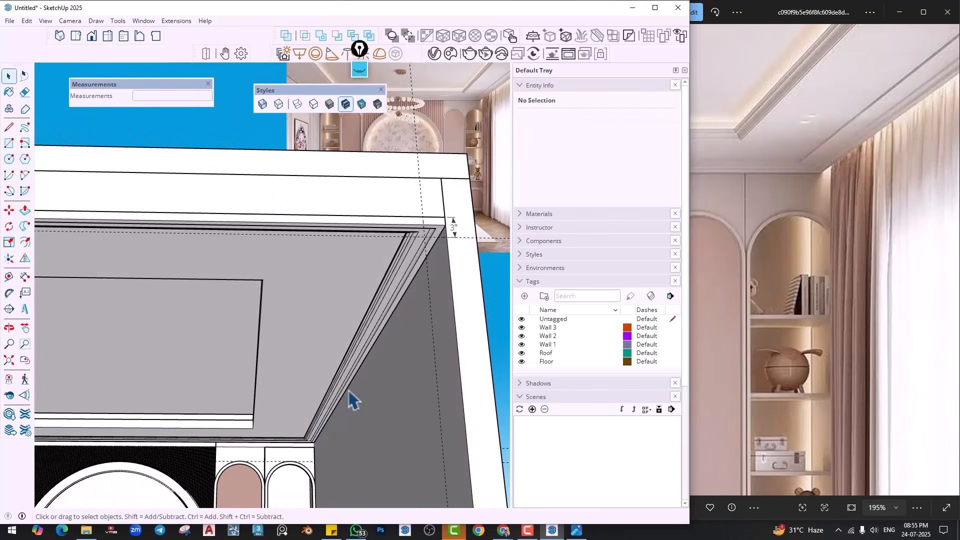
{"action": "triple_click", "coordinate": [345, 382]}
{"action": "right_click", "coordinate": [345, 382]}
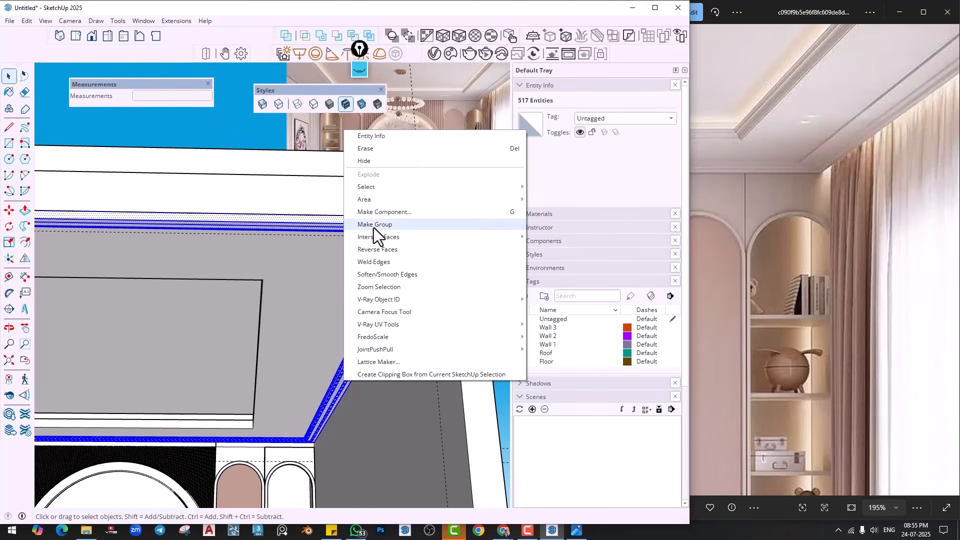
{"action": "left_click", "coordinate": [374, 227]}
Move the cornice group together with the ceiling groups straight down 1 13/16" onto the back wall shelving's top edge
{"action": "scroll", "coordinate": [295, 395], "scroll_direction": "up", "scroll_amount": 3}
{"action": "middle_click_drag", "start_coordinate": [295, 395], "coordinate": [315, 374]}
{"action": "scroll", "coordinate": [360, 335], "scroll_direction": "up", "scroll_amount": 4}
{"action": "scroll", "coordinate": [343, 358], "scroll_direction": "down", "scroll_amount": 2}
{"action": "scroll", "coordinate": [334, 353], "scroll_direction": "up", "scroll_amount": 1}
{"action": "left_click", "coordinate": [318, 342]}
{"action": "scroll", "coordinate": [286, 347], "scroll_direction": "up", "scroll_amount": 3}
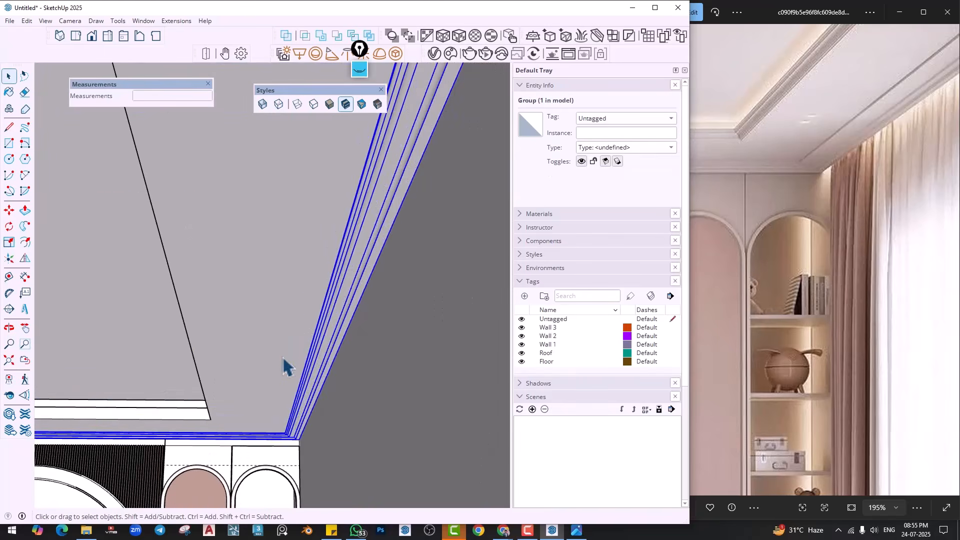
{"action": "scroll", "coordinate": [301, 439], "scroll_direction": "up", "scroll_amount": 2}
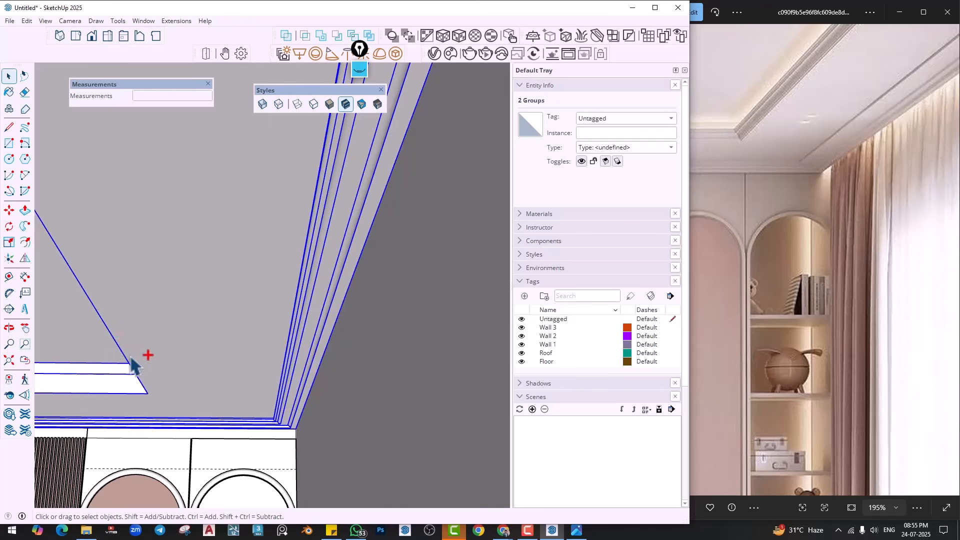
{"action": "left_click", "coordinate": [131, 357], "text": "ctrl"}
{"action": "scroll", "coordinate": [328, 435], "scroll_direction": "up", "scroll_amount": 2}
{"action": "scroll", "coordinate": [283, 445], "scroll_direction": "up", "scroll_amount": 1}
{"action": "middle_click_drag", "start_coordinate": [281, 445], "coordinate": [301, 416]}
{"action": "scroll", "coordinate": [284, 444], "scroll_direction": "up", "scroll_amount": 1}
{"action": "key", "text": "m"}
{"action": "left_click", "coordinate": [303, 407]}
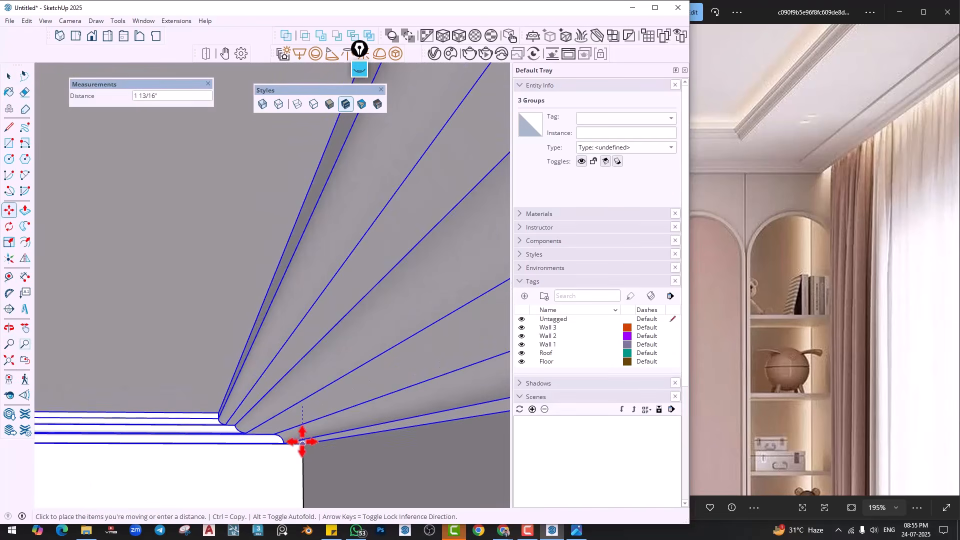
{"action": "left_click", "coordinate": [302, 442]}
{"action": "scroll", "coordinate": [356, 351], "scroll_direction": "down", "scroll_amount": 6}
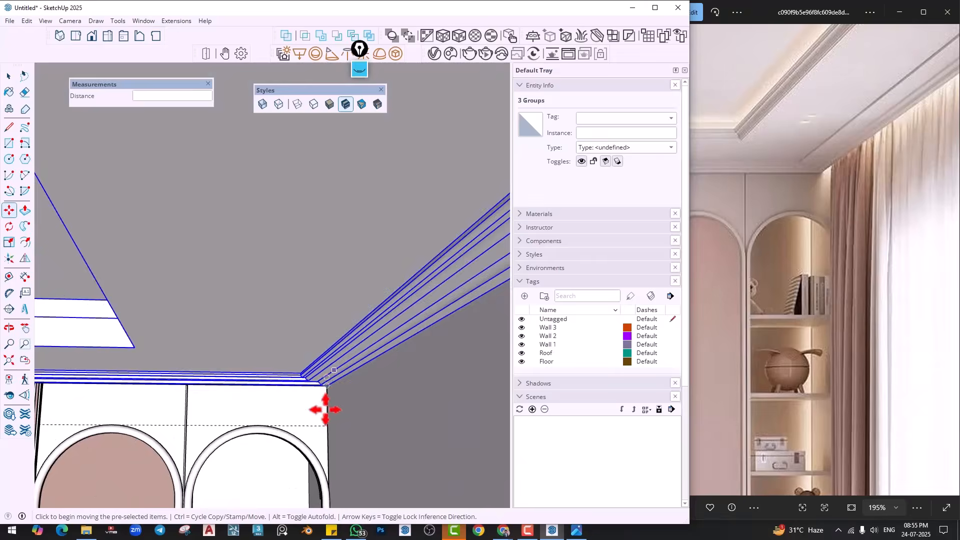
{"action": "scroll", "coordinate": [325, 418], "scroll_direction": "down", "scroll_amount": 6}
{"action": "mouse_move", "coordinate": [324, 422]}
{"action": "middle_mouse_down"}
{"action": "mouse_move", "coordinate": [323, 364]}
{"action": "mouse_move", "coordinate": [310, 434]}
{"action": "middle_mouse_up"}
{"action": "scroll", "coordinate": [322, 400], "scroll_direction": "down", "scroll_amount": 3}
{"action": "key", "text": "space"}
{"action": "left_click", "coordinate": [430, 388]}
Open the side wall group and Push/Pull its top face down 1 13/16" to the roof slab's bottom edge
{"action": "scroll", "coordinate": [334, 405], "scroll_direction": "up", "scroll_amount": 6}
{"action": "scroll", "coordinate": [331, 443], "scroll_direction": "up", "scroll_amount": 4}
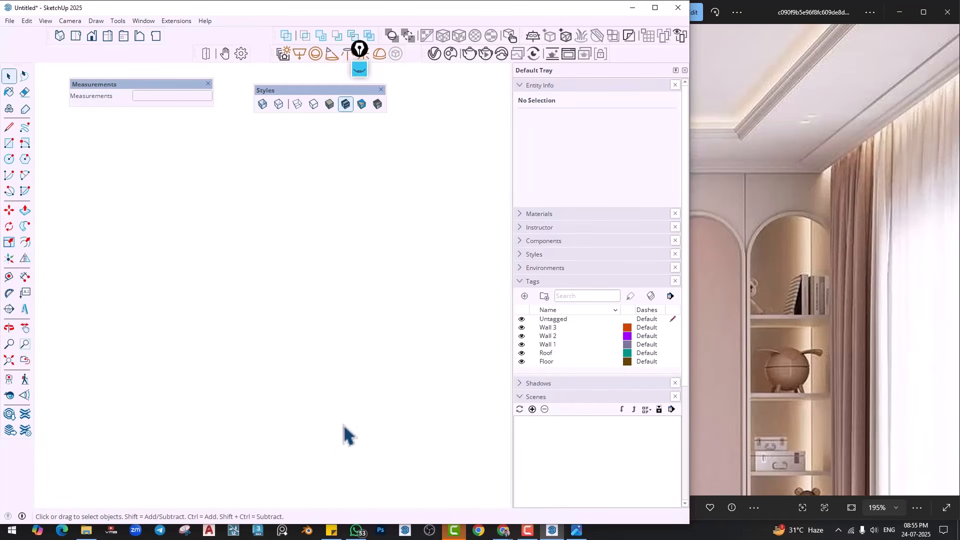
{"action": "mouse_move", "coordinate": [215, 425]}
{"action": "middle_mouse_down"}
{"action": "mouse_move", "coordinate": [253, 437]}
{"action": "mouse_move", "coordinate": [213, 430]}
{"action": "middle_mouse_up"}
{"action": "scroll", "coordinate": [217, 320], "scroll_direction": "up", "scroll_amount": 2}
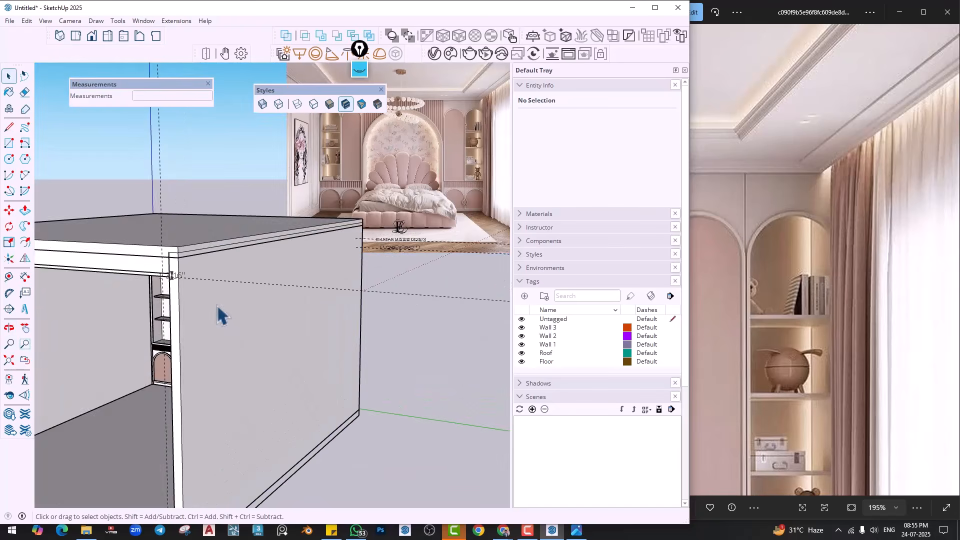
{"action": "double_click", "coordinate": [216, 304]}
{"action": "middle_click_drag", "start_coordinate": [190, 266], "coordinate": [183, 281]}
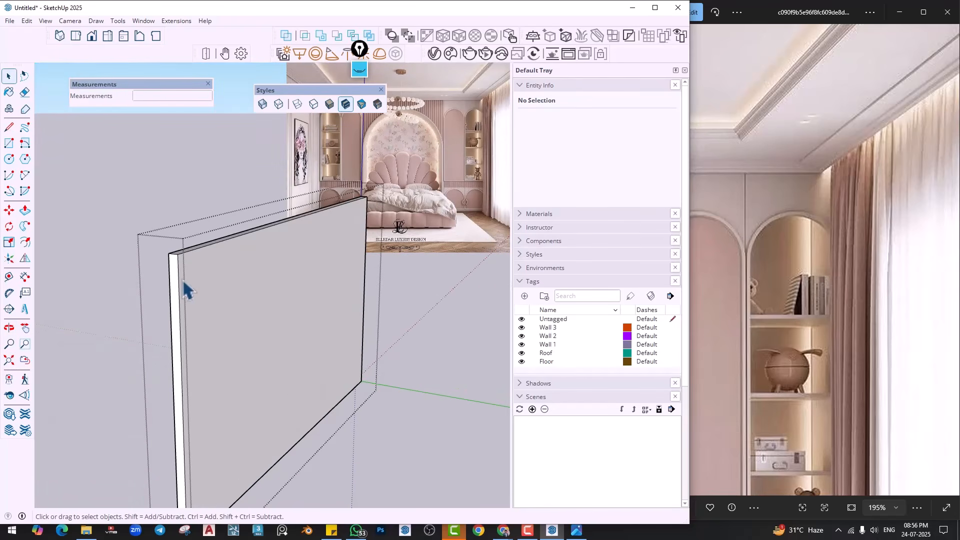
{"action": "key", "text": "p"}
{"action": "key", "text": "i"}
{"action": "scroll", "coordinate": [179, 269], "scroll_direction": "up", "scroll_amount": 3}
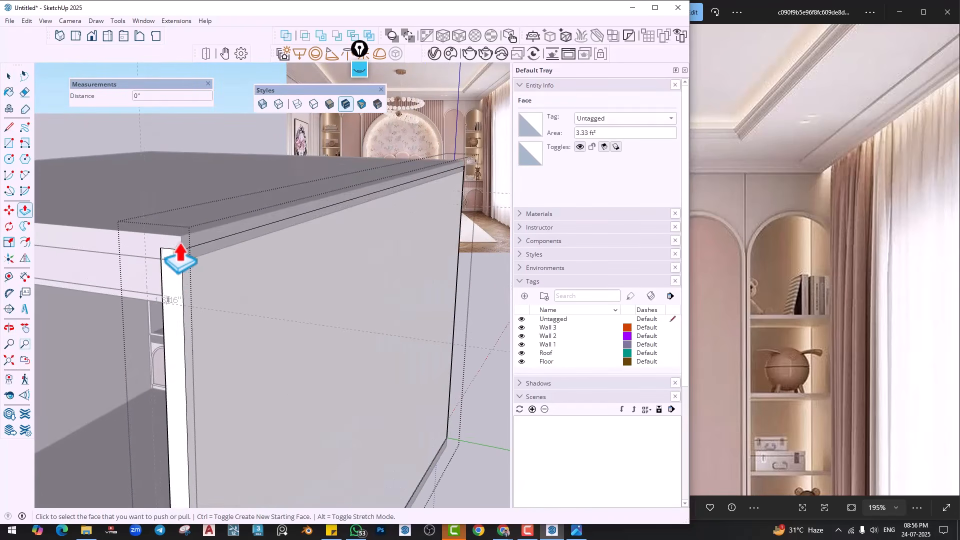
{"action": "left_click", "coordinate": [176, 294]}
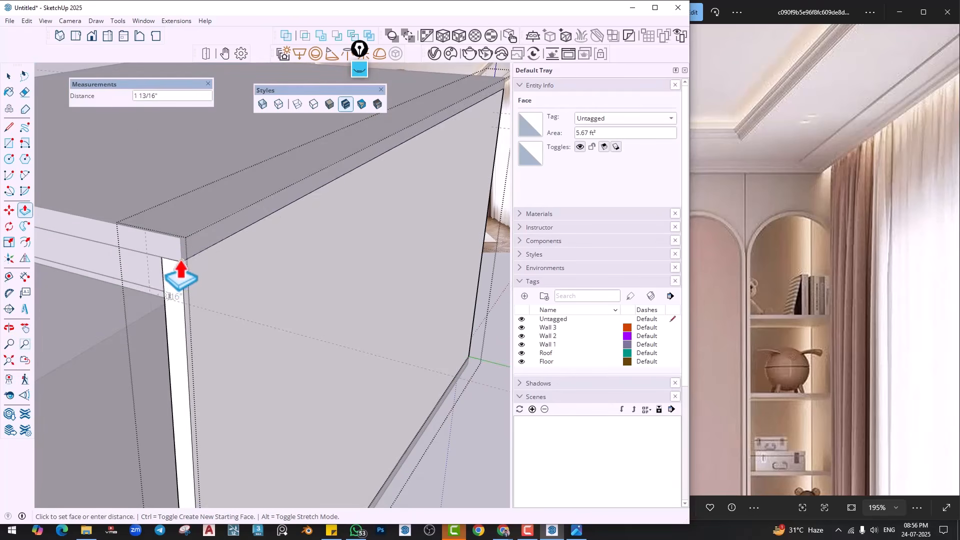
{"action": "left_click", "coordinate": [181, 262]}
Open the opposite side wall group and Push/Pull its top face down to the roof slab's underside
{"action": "scroll", "coordinate": [298, 325], "scroll_direction": "down", "scroll_amount": 4}
{"action": "middle_click_drag", "start_coordinate": [120, 261], "coordinate": [328, 306]}
{"action": "scroll", "coordinate": [429, 295], "scroll_direction": "up", "scroll_amount": 3}
{"action": "key", "text": "space"}
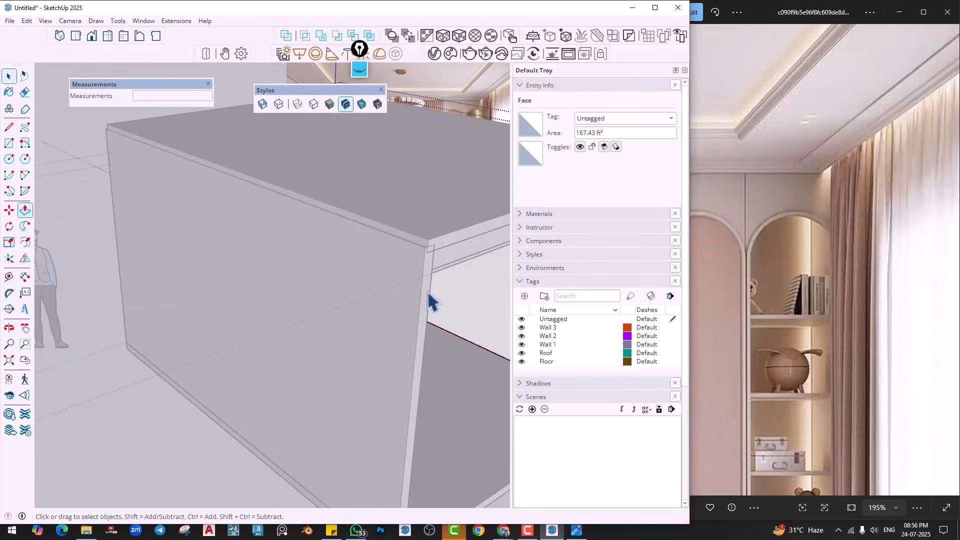
{"action": "double_click", "coordinate": [428, 294]}
{"action": "scroll", "coordinate": [420, 255], "scroll_direction": "up", "scroll_amount": 3}
{"action": "key", "text": "p"}
{"action": "left_click", "coordinate": [442, 254]}
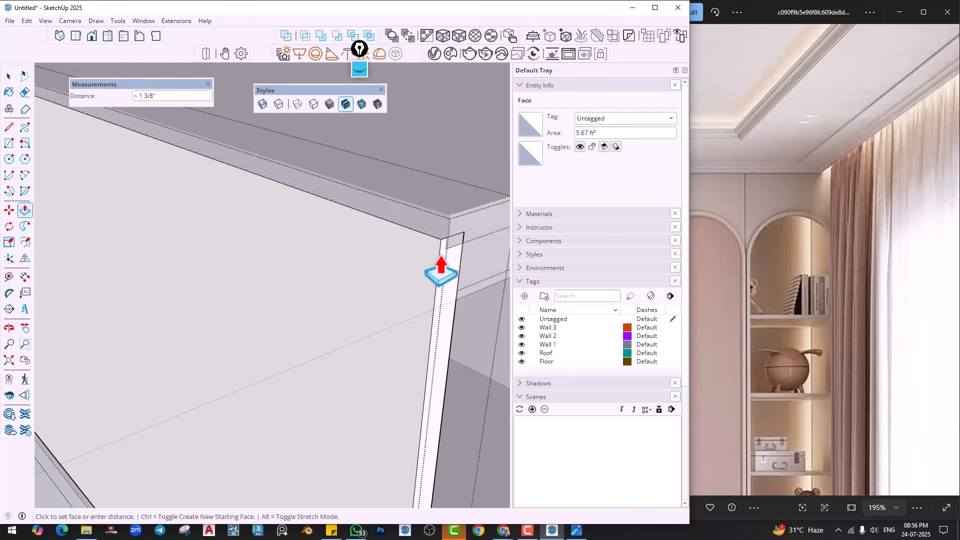
{"action": "left_click", "coordinate": [448, 251]}
{"action": "key", "text": "space"}
{"action": "scroll", "coordinate": [448, 265], "scroll_direction": "down", "scroll_amount": 2}
{"action": "middle_click_drag", "start_coordinate": [448, 265], "coordinate": [434, 225]}
{"action": "double_click", "coordinate": [423, 261]}
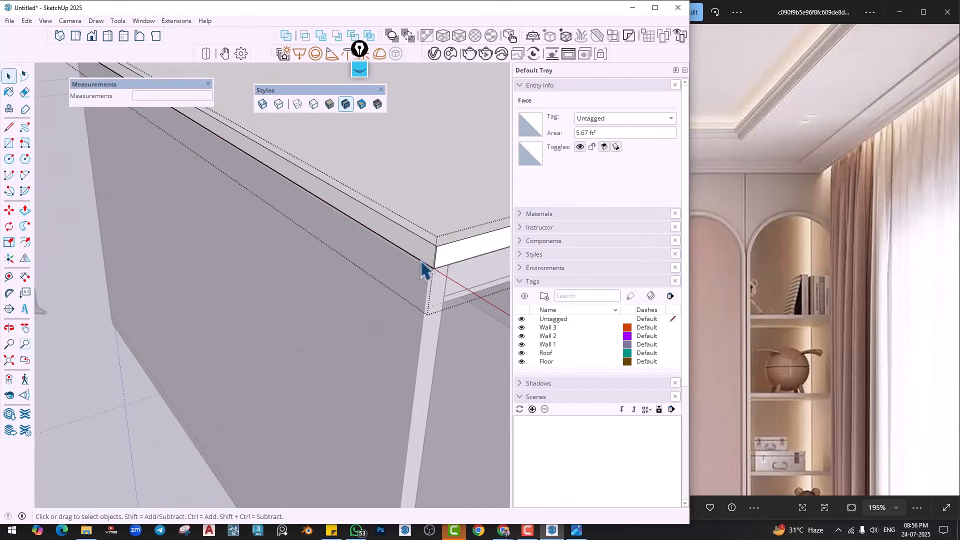
{"action": "key", "text": "p"}
{"action": "left_click", "coordinate": [422, 280]}
{"action": "key", "text": "space"}
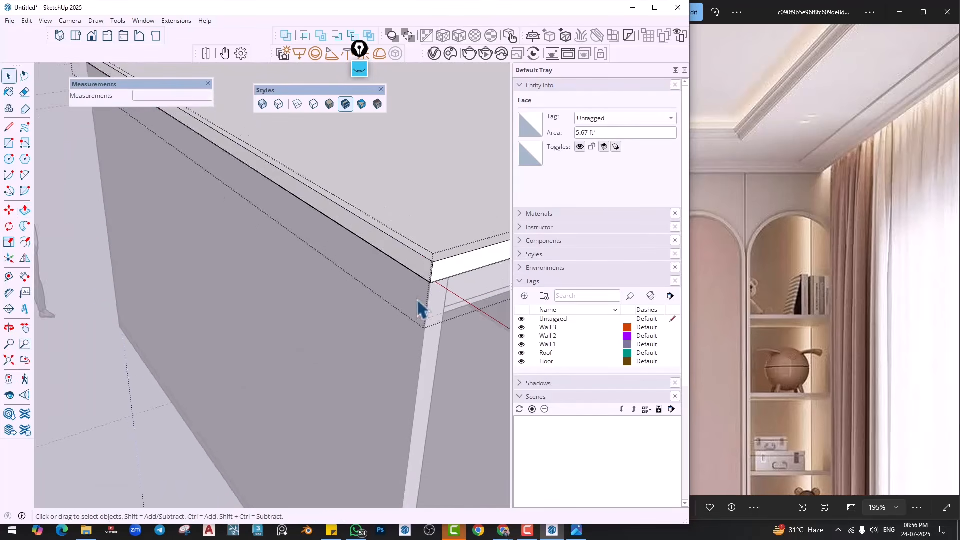
Push/Pull the top face of the first narrow back wall section down to the roof slab's underside
{"action": "scroll", "coordinate": [272, 242], "scroll_direction": "down", "scroll_amount": 3}
{"action": "middle_click_drag", "start_coordinate": [272, 242], "coordinate": [347, 199]}
{"action": "scroll", "coordinate": [370, 175], "scroll_direction": "up", "scroll_amount": 5}
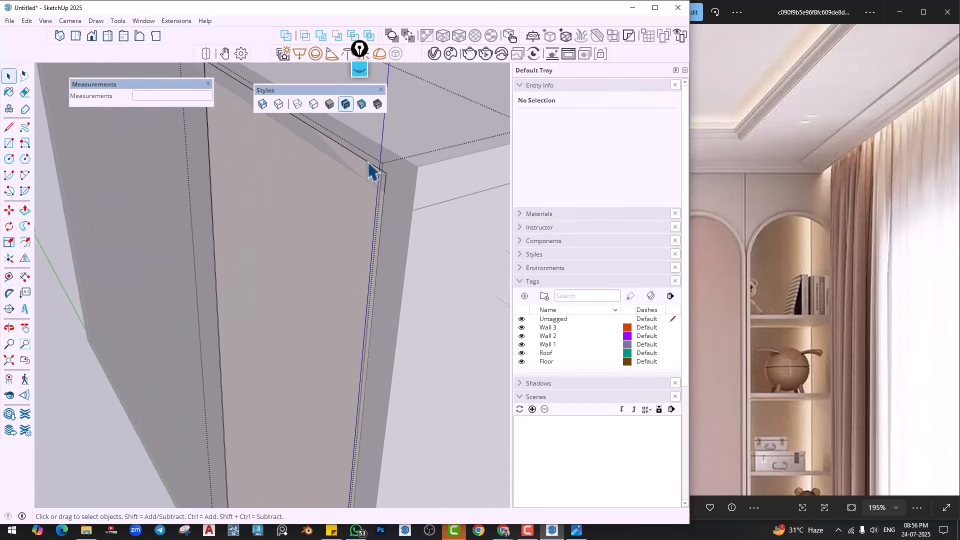
{"action": "left_click", "coordinate": [375, 176]}
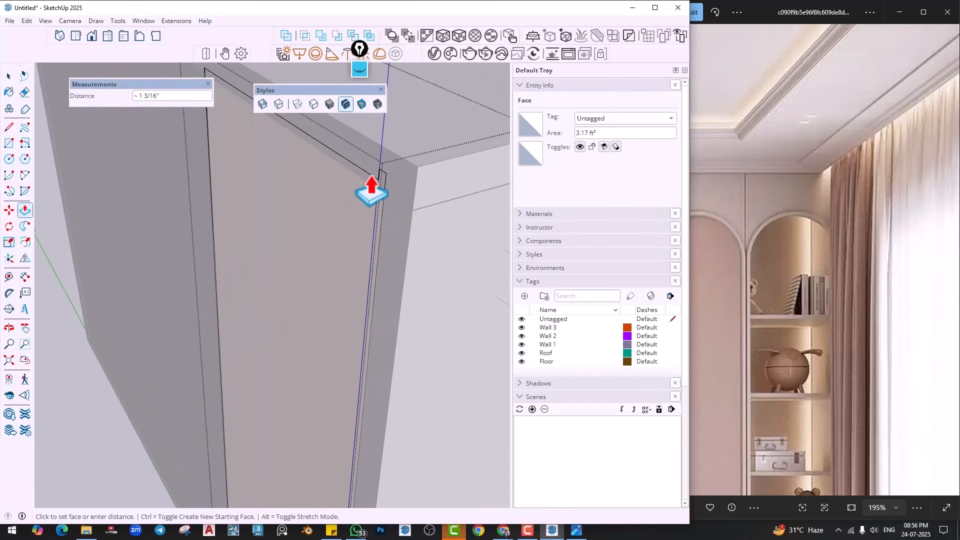
{"action": "left_click", "coordinate": [404, 209]}
Open the wide back wall section and Push/Pull its top face down 1 13/16" to the roof slab's underside
{"action": "scroll", "coordinate": [320, 212], "scroll_direction": "down", "scroll_amount": 2}
{"action": "middle_click_drag", "start_coordinate": [248, 210], "coordinate": [280, 263]}
{"action": "key", "text": "space"}
{"action": "double_click", "coordinate": [276, 263]}
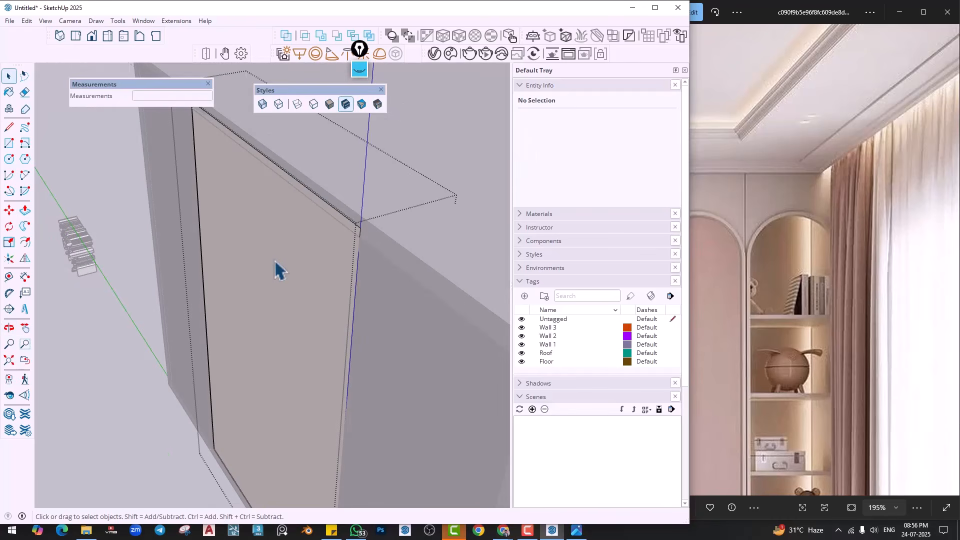
{"action": "scroll", "coordinate": [345, 223], "scroll_direction": "up", "scroll_amount": 2}
{"action": "key", "text": "p"}
{"action": "left_click", "coordinate": [359, 224]}
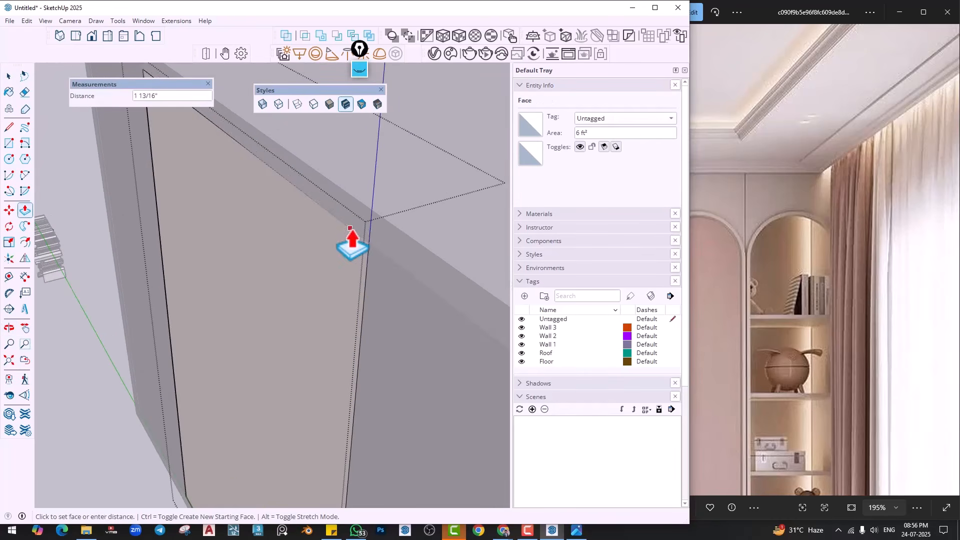
{"action": "left_click", "coordinate": [353, 238]}
Open the remaining narrow back wall section and Push/Pull its top face down to the roof slab's underside
{"action": "middle_click_drag", "start_coordinate": [184, 227], "coordinate": [270, 253], "text": "shift"}
{"action": "key", "text": "space"}
{"action": "double_click", "coordinate": [269, 252]}
{"action": "key", "text": "p"}
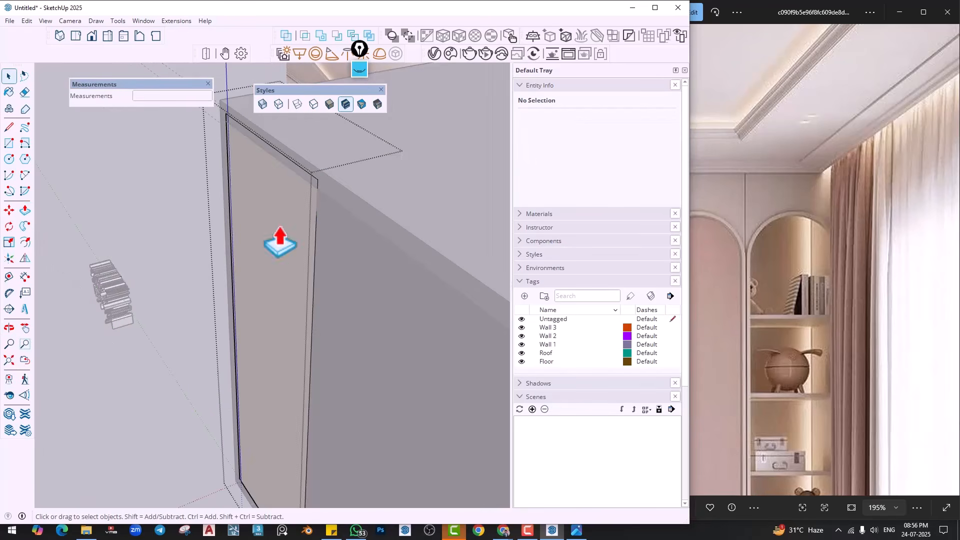
{"action": "left_click", "coordinate": [313, 195]}
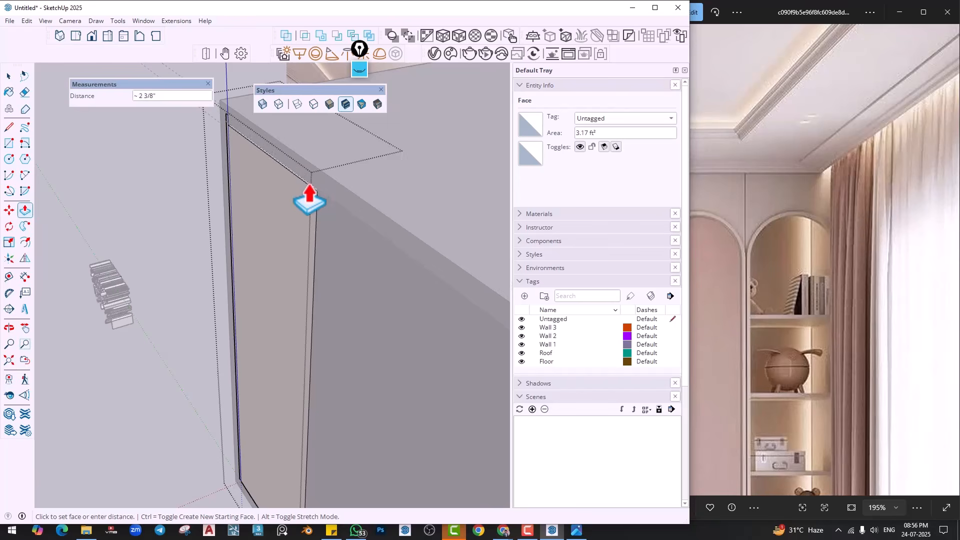
{"action": "left_click", "coordinate": [270, 154]}
{"action": "key", "text": "space"}
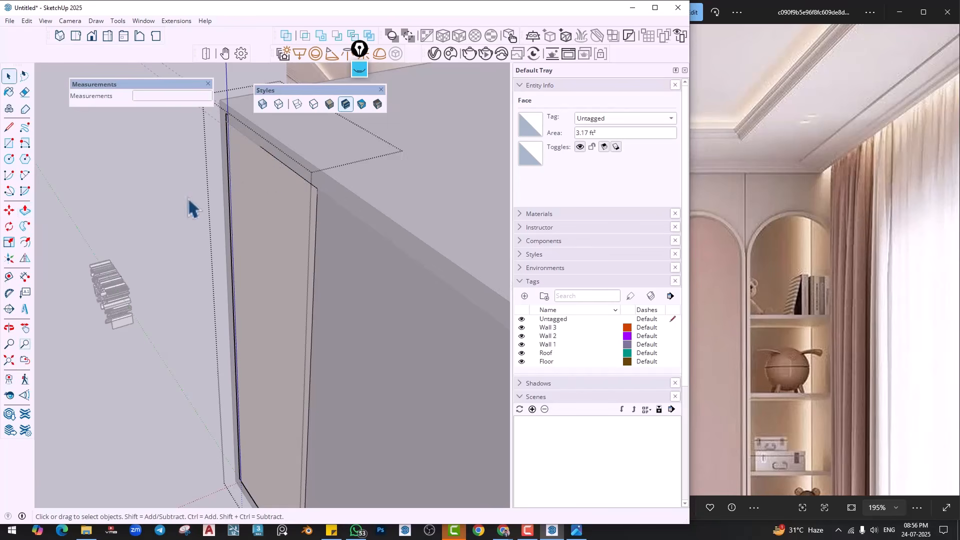
{"action": "key", "text": "p"}
{"action": "scroll", "coordinate": [298, 186], "scroll_direction": "up", "scroll_amount": 2}
{"action": "left_click", "coordinate": [299, 190]}
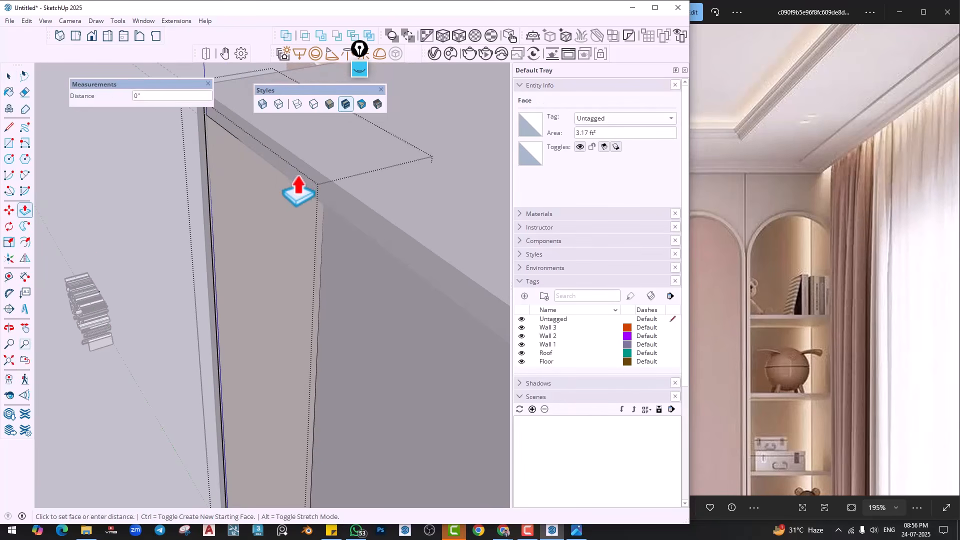
{"action": "left_click", "coordinate": [309, 193]}
{"action": "key", "text": "space"}
{"action": "scroll", "coordinate": [310, 228], "scroll_direction": "down", "scroll_amount": 5}
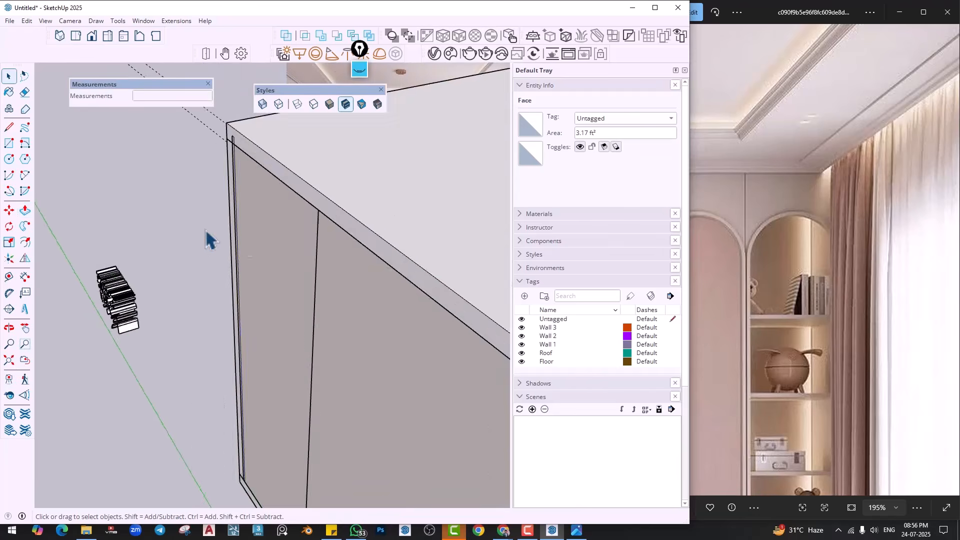
Examine the cornice and recessed ceiling near the shelving corner and compare them with the curtain side of the reference image
{"action": "middle_click_drag", "start_coordinate": [311, 296], "coordinate": [295, 325]}
{"action": "scroll", "coordinate": [358, 285], "scroll_direction": "up", "scroll_amount": 8}
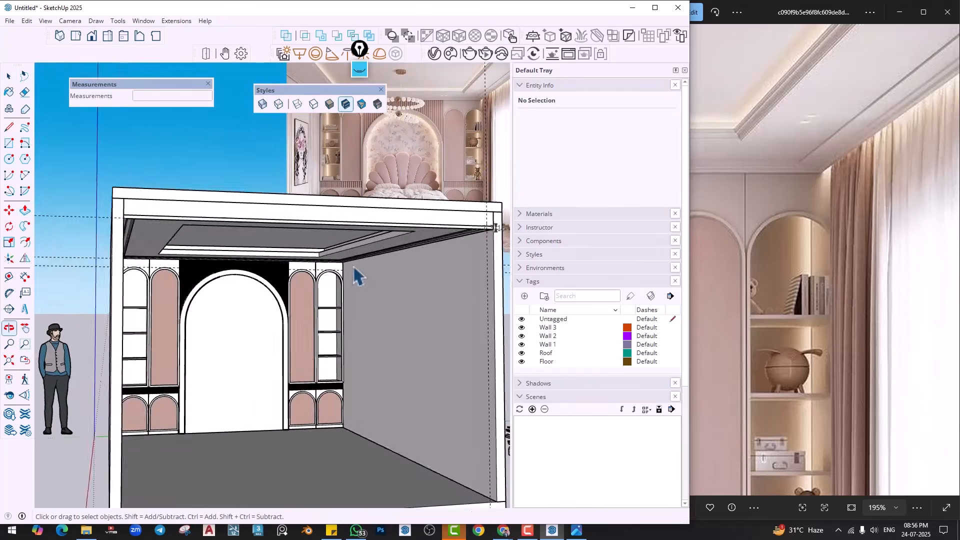
{"action": "middle_click_drag", "start_coordinate": [358, 285], "coordinate": [330, 285]}
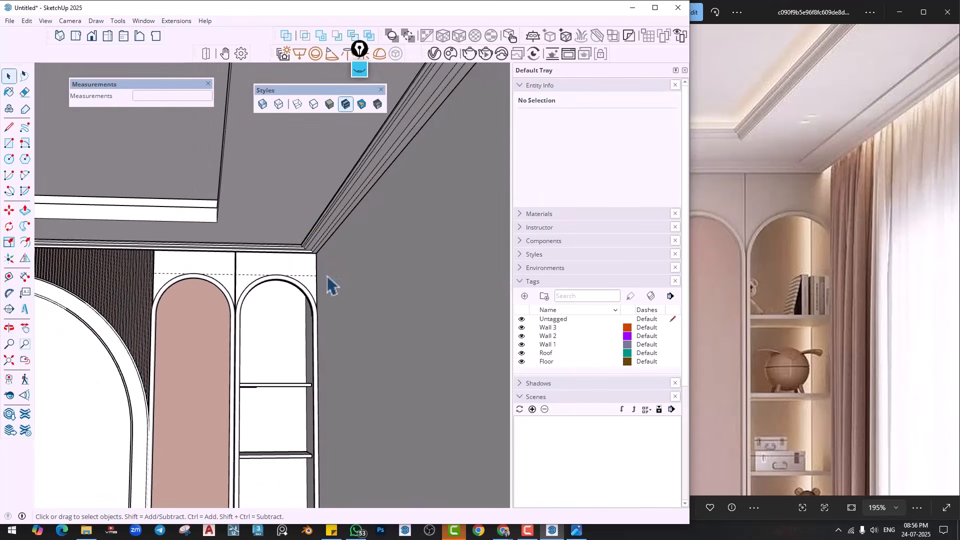
{"action": "middle_click_drag", "start_coordinate": [223, 216], "coordinate": [295, 288]}
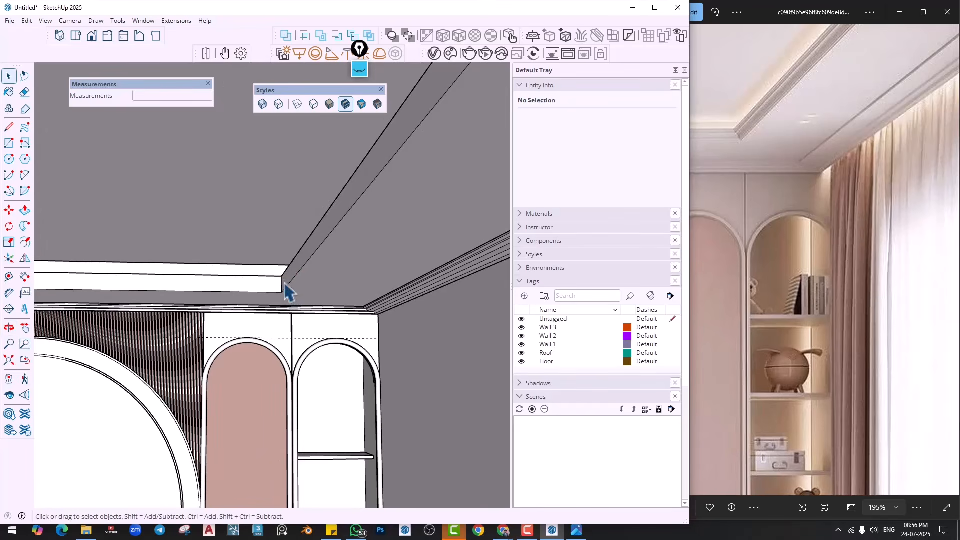
{"action": "middle_click_drag", "start_coordinate": [268, 273], "coordinate": [294, 282]}
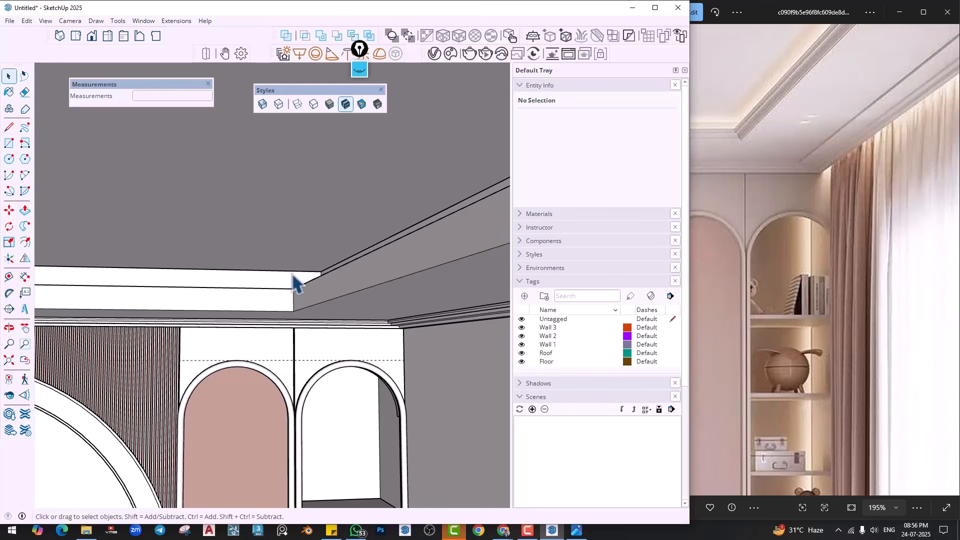
{"action": "scroll", "coordinate": [293, 275], "scroll_direction": "down", "scroll_amount": 3}
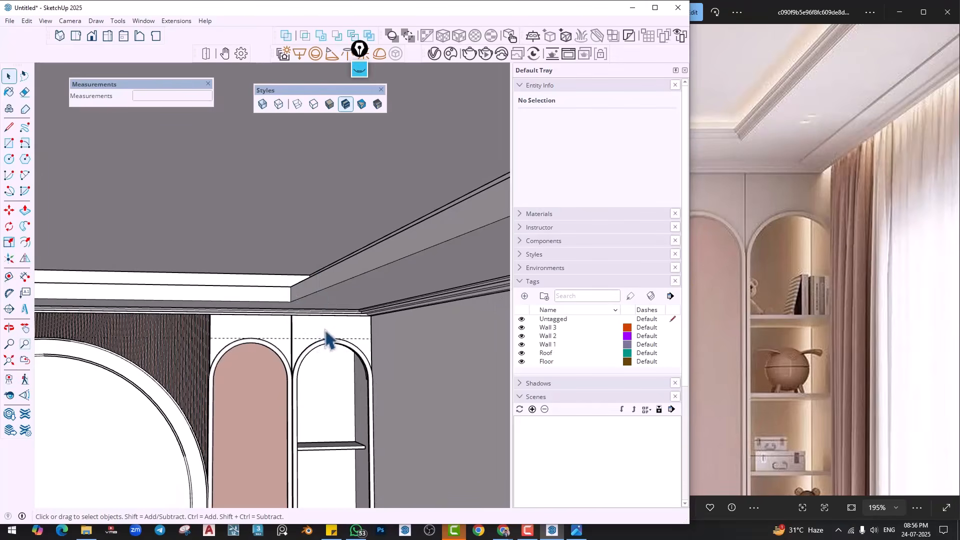
{"action": "middle_click_drag", "start_coordinate": [323, 260], "coordinate": [283, 260]}
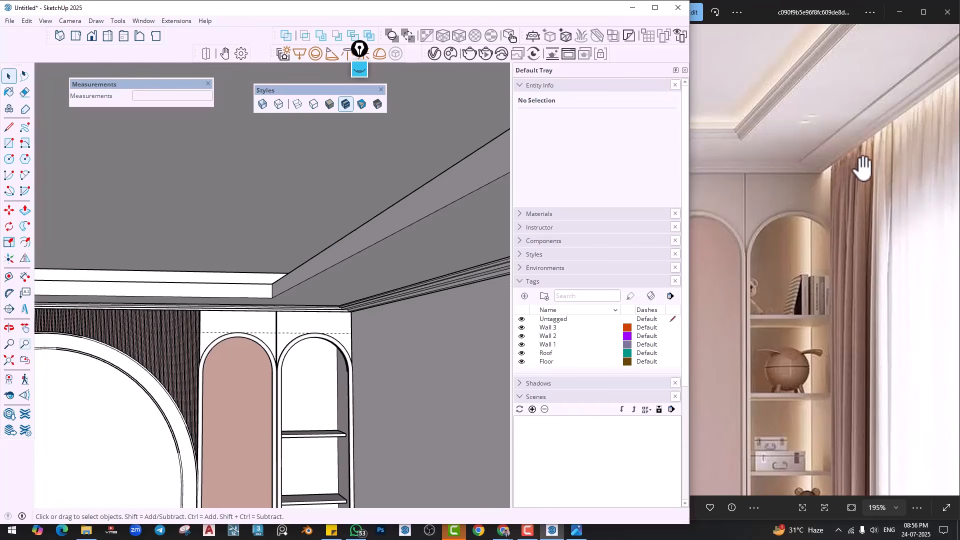
{"action": "scroll", "coordinate": [116, 295], "scroll_direction": "down", "scroll_amount": 5}
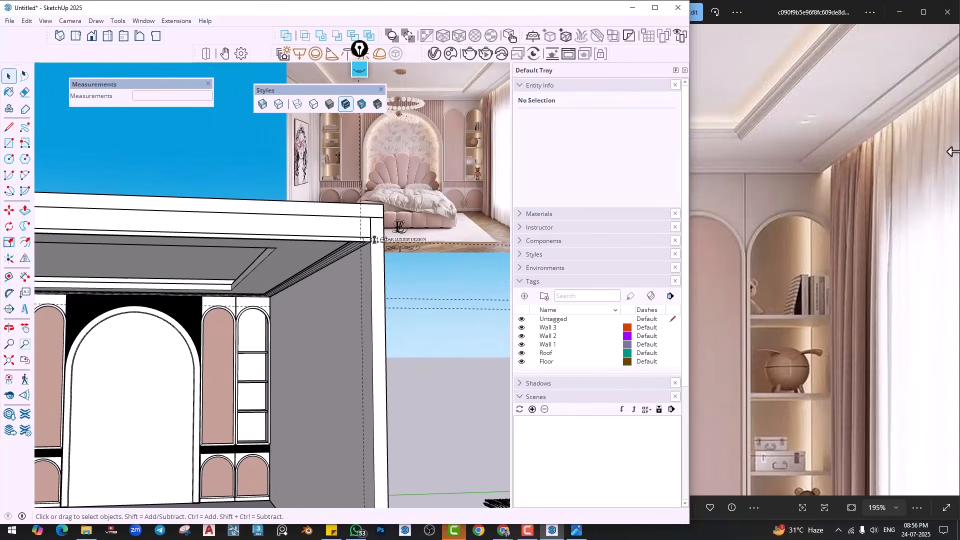
{"action": "scroll", "coordinate": [857, 208], "scroll_direction": "down", "scroll_amount": 8}
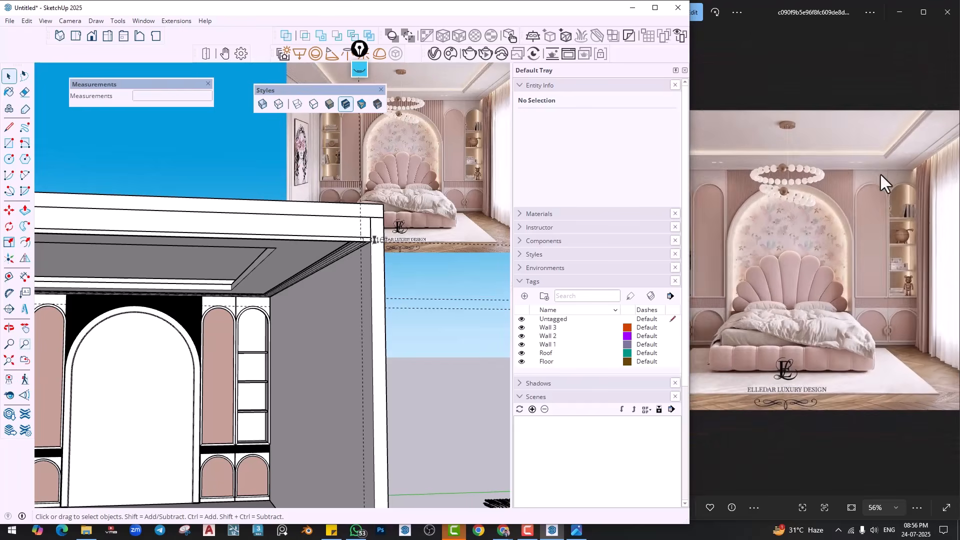
{"action": "scroll", "coordinate": [943, 199], "scroll_direction": "up", "scroll_amount": 5}
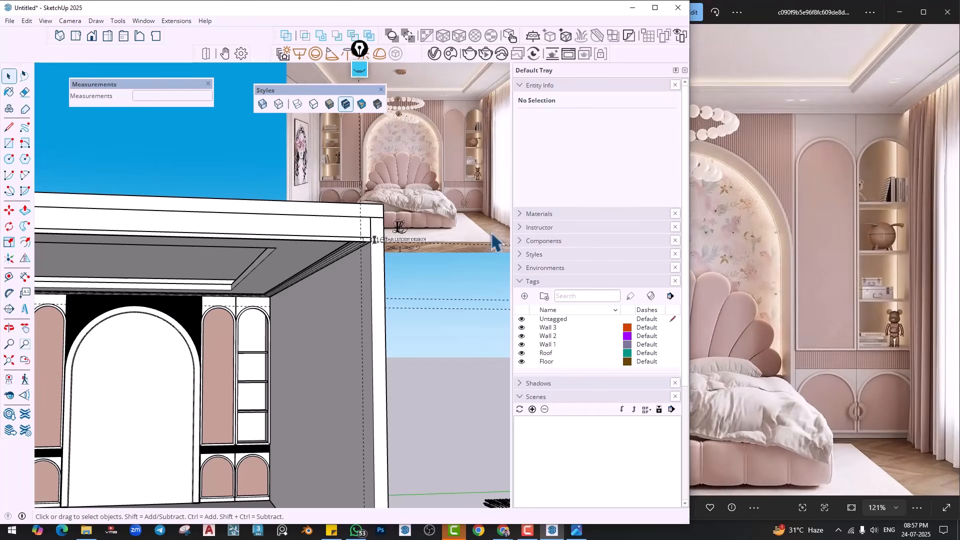
Select the cornice's run beside the right side wall and move it 4" inward from that wall
{"action": "mouse_move", "coordinate": [359, 268]}
{"action": "middle_mouse_down"}
{"action": "mouse_move", "coordinate": [343, 253]}
{"action": "mouse_move", "coordinate": [322, 258]}
{"action": "mouse_move", "coordinate": [258, 205]}
{"action": "middle_mouse_up"}
{"action": "left_click_drag", "start_coordinate": [400, 369], "coordinate": [399, 370]}
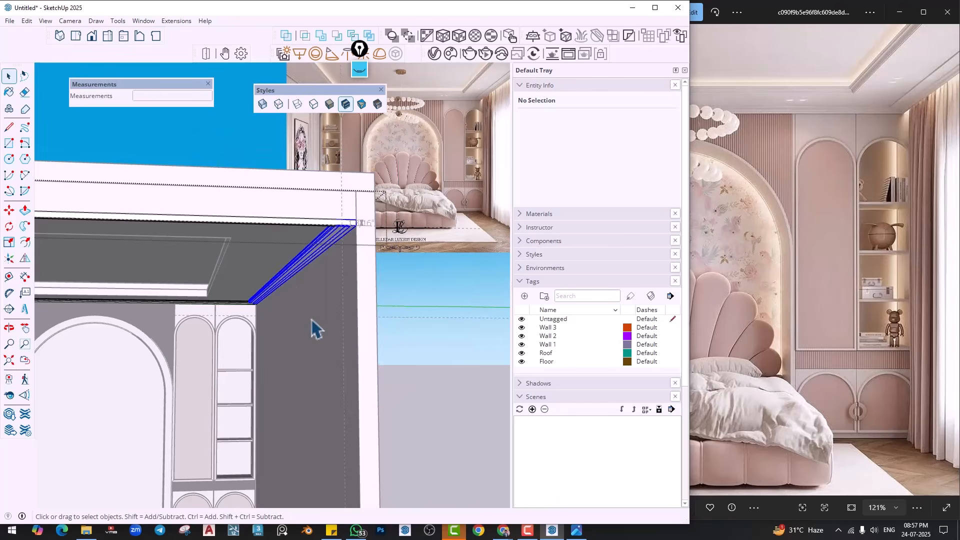
{"action": "key", "text": "m"}
{"action": "middle_click_drag", "start_coordinate": [278, 336], "coordinate": [265, 316]}
{"action": "left_click", "coordinate": [264, 316]}
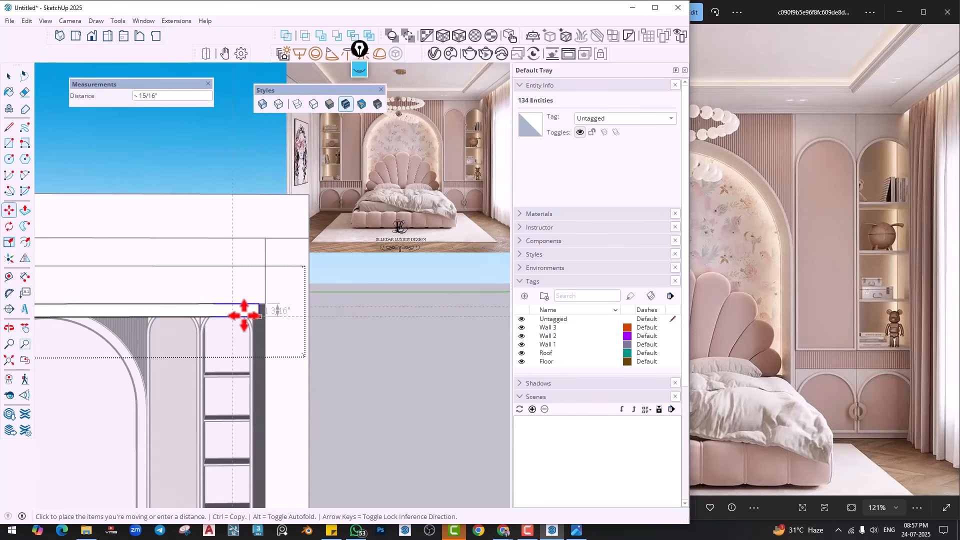
{"action": "type", "text": "4"}
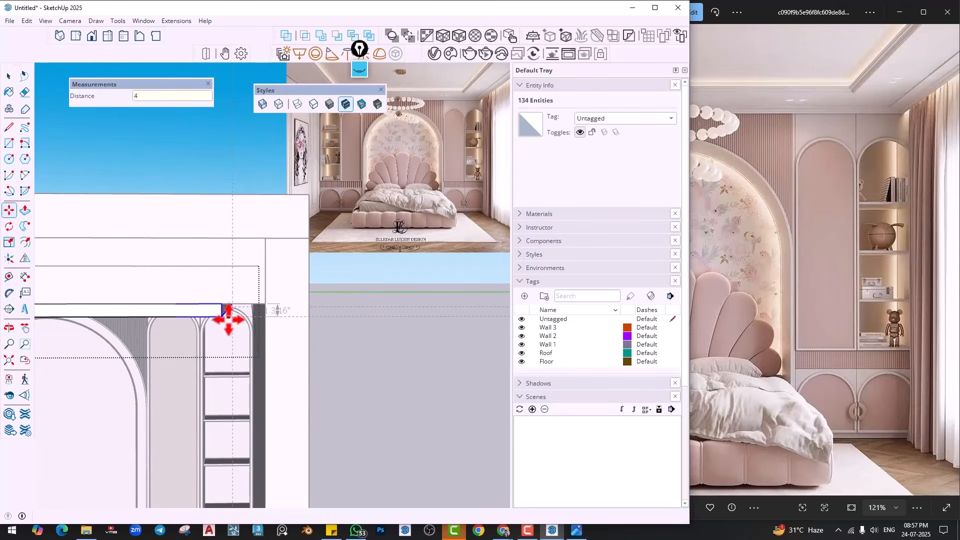
{"action": "middle_click_drag", "start_coordinate": [272, 267], "coordinate": [279, 356]}
{"action": "key", "text": "space"}
{"action": "left_click", "coordinate": [294, 300]}
Open the false ceiling group and select its end edges along the right side wall
{"action": "double_click", "coordinate": [253, 281]}
{"action": "middle_click_drag", "start_coordinate": [251, 284], "coordinate": [266, 356]}
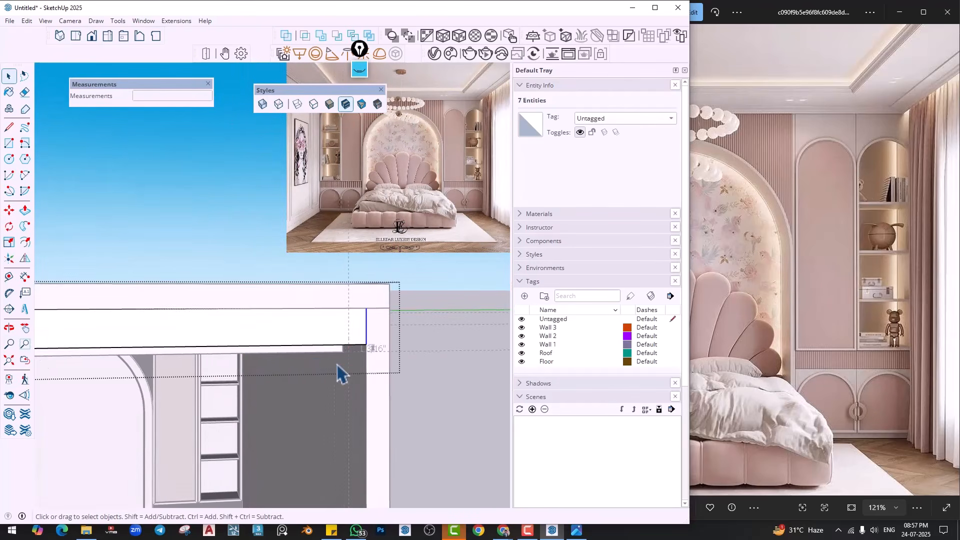
{"action": "middle_click_drag", "start_coordinate": [336, 370], "coordinate": [318, 305]}
{"action": "double_click", "coordinate": [348, 343]}
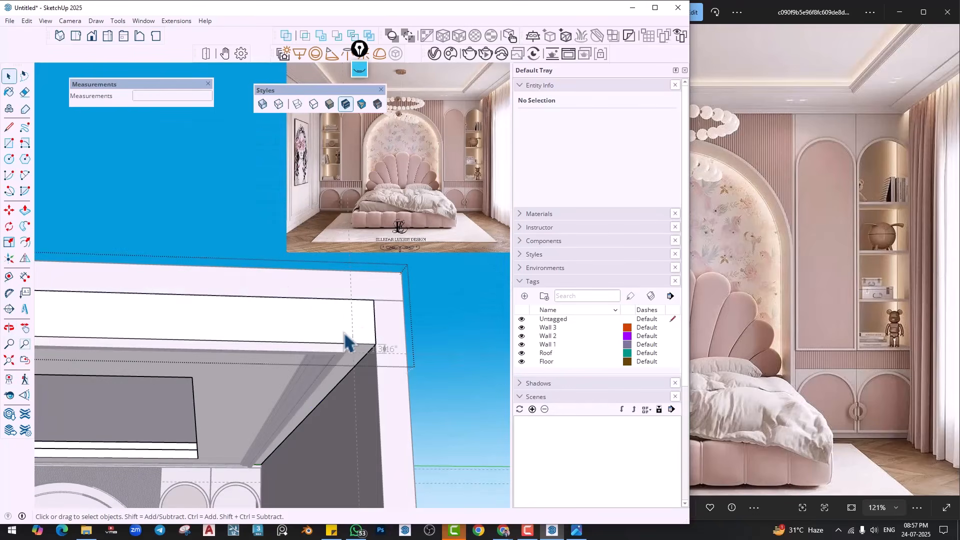
{"action": "left_click_drag", "start_coordinate": [347, 457], "coordinate": [423, 494]}
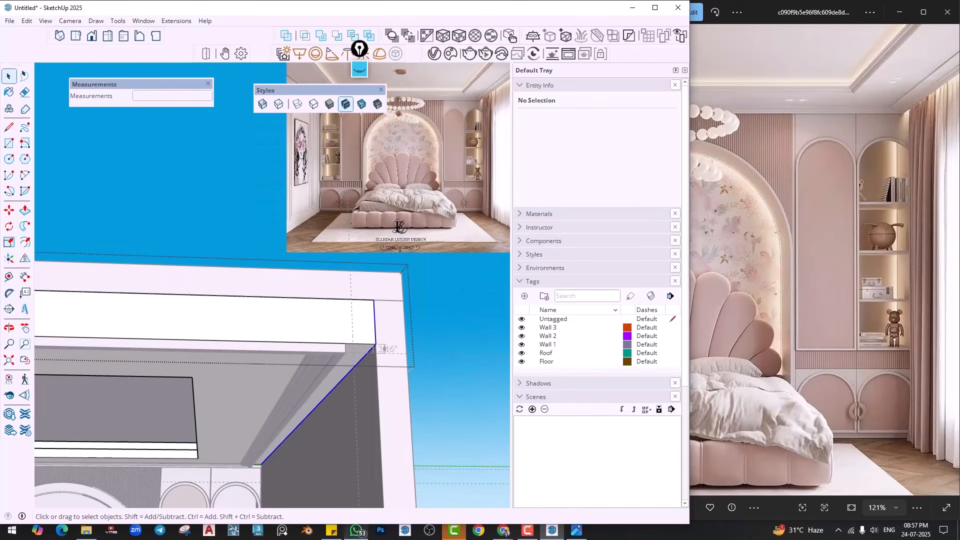
Switch to the Google Meet call, mute two participants for everyone, and return to SketchUp
{"action": "mouse_move", "coordinate": [503, 530]}
{"action": "left_click", "coordinate": [454, 497]}
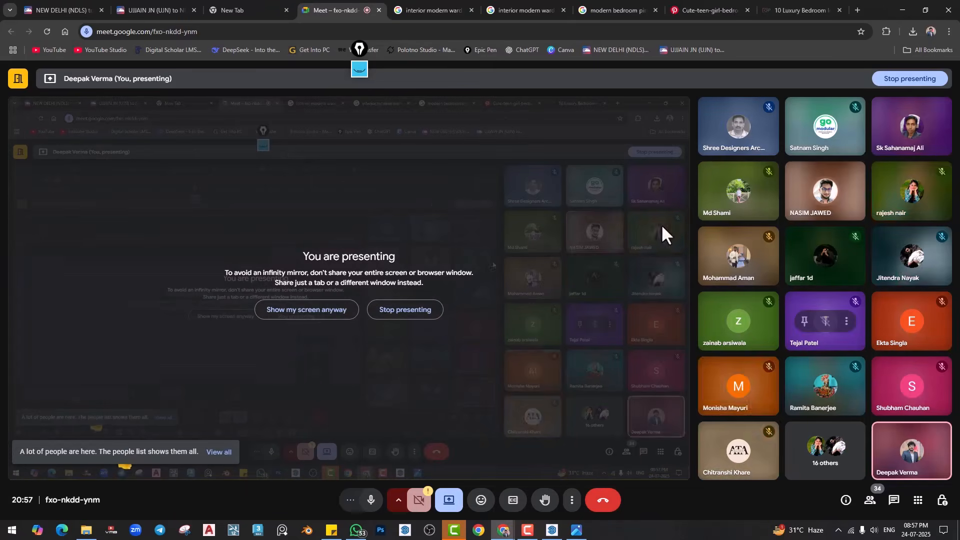
{"action": "left_click", "coordinate": [826, 193]}
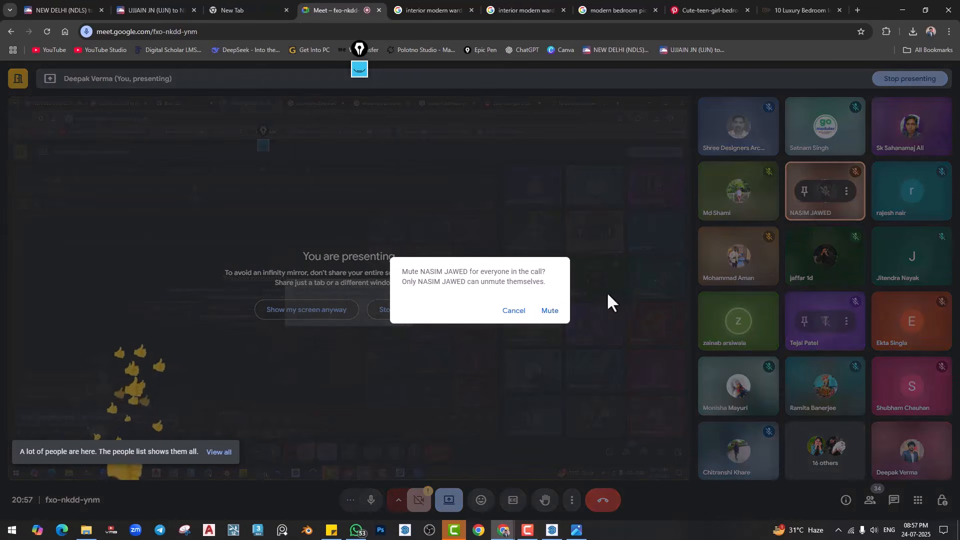
{"action": "left_click", "coordinate": [549, 311]}
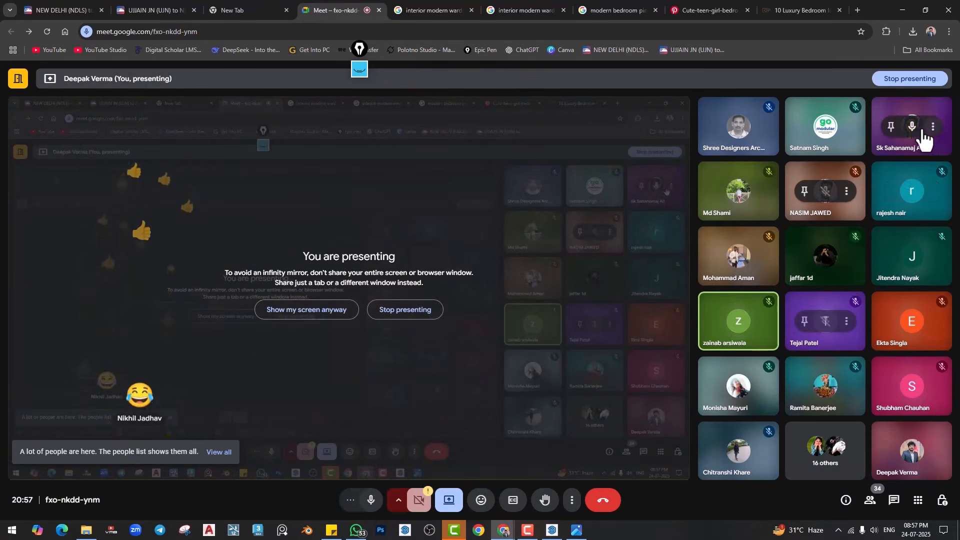
{"action": "left_click", "coordinate": [912, 127]}
{"action": "left_click", "coordinate": [550, 314]}
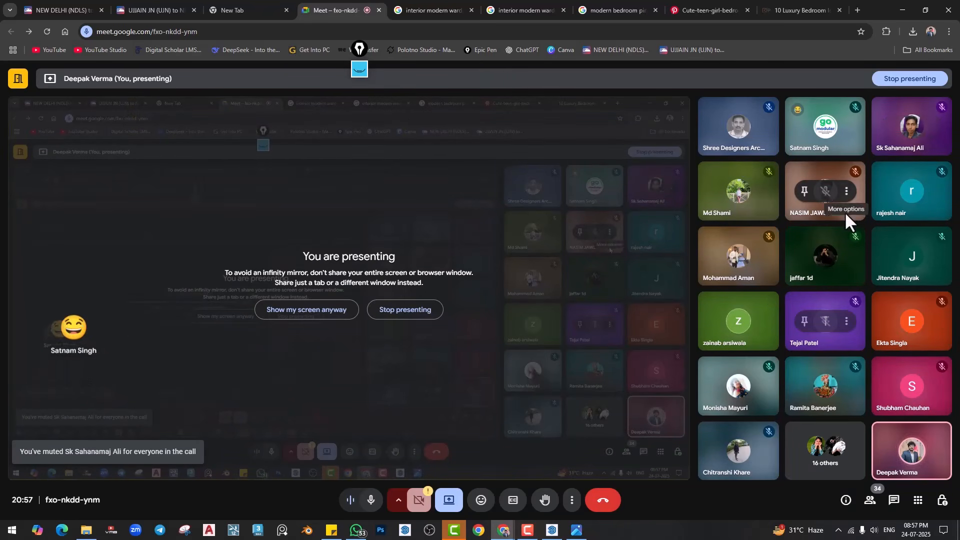
{"action": "left_click", "coordinate": [894, 7]}
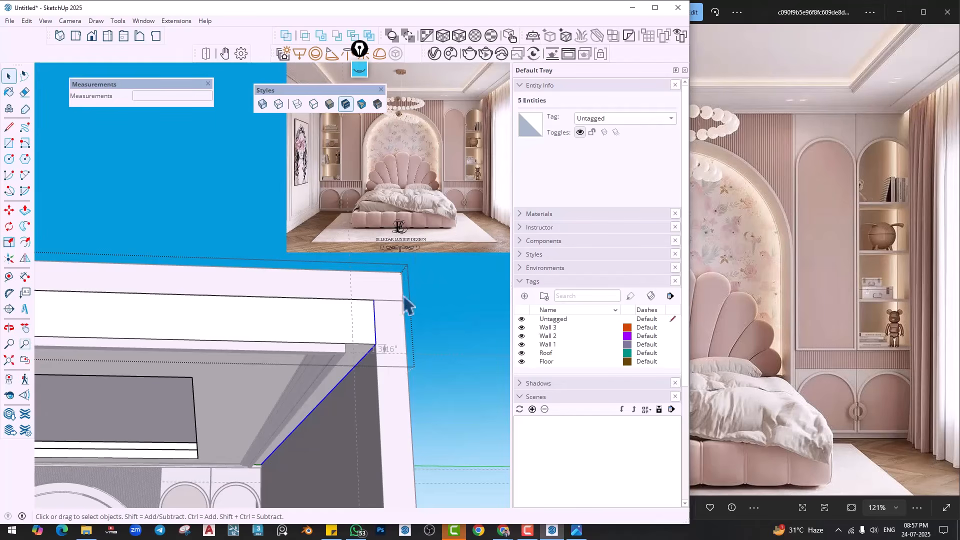
Try to move only the false ceiling's end edges inward from the right side wall to the cornice's outer end
{"action": "mouse_move", "coordinate": [404, 295]}
{"action": "middle_mouse_down"}
{"action": "mouse_move", "coordinate": [376, 374]}
{"action": "mouse_move", "coordinate": [376, 345]}
{"action": "middle_mouse_up"}
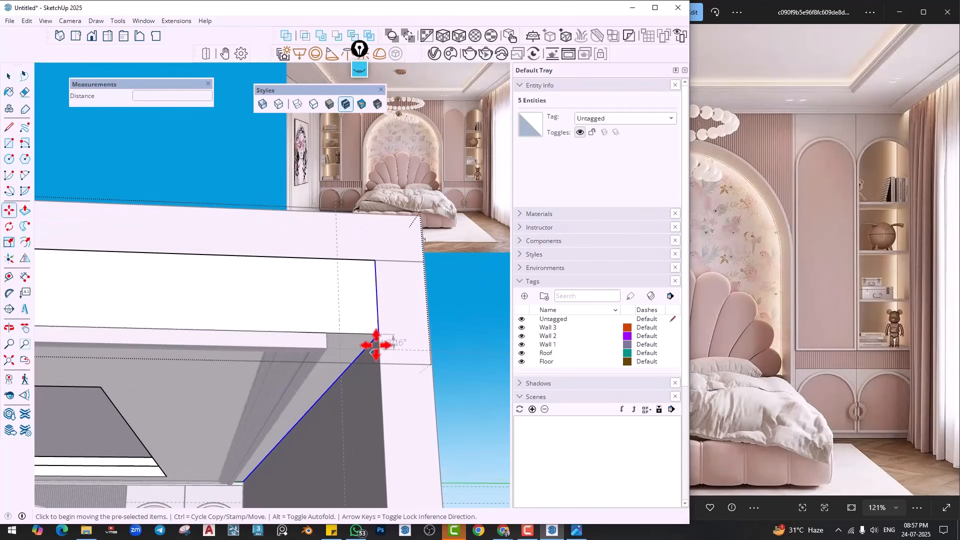
{"action": "left_click", "coordinate": [377, 334]}
{"action": "left_click", "coordinate": [327, 333]}
{"action": "key", "text": "space"}
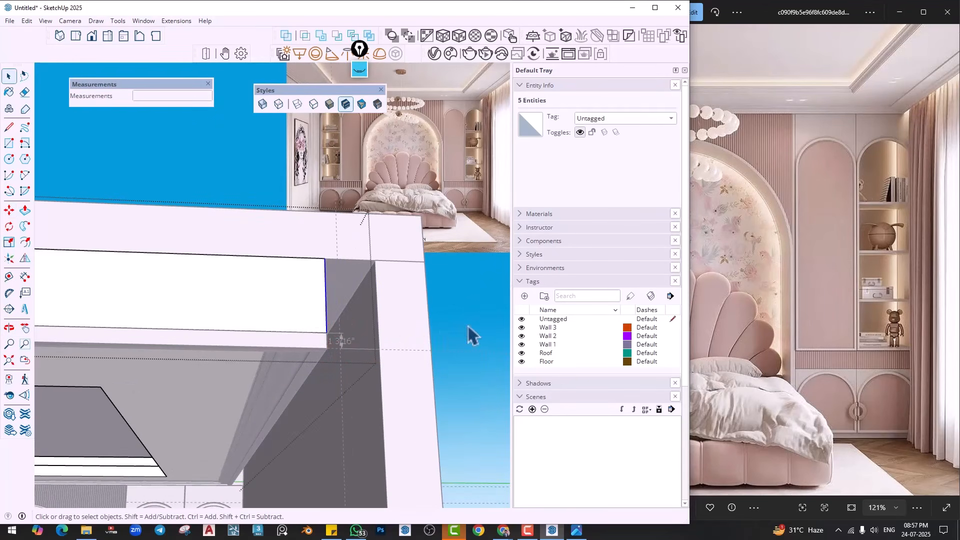
{"action": "left_click", "coordinate": [471, 334]}
{"action": "scroll", "coordinate": [384, 323], "scroll_direction": "down", "scroll_amount": 1}
{"action": "key", "text": "Escape"}
{"action": "middle_click_drag", "start_coordinate": [381, 325], "coordinate": [392, 359]}
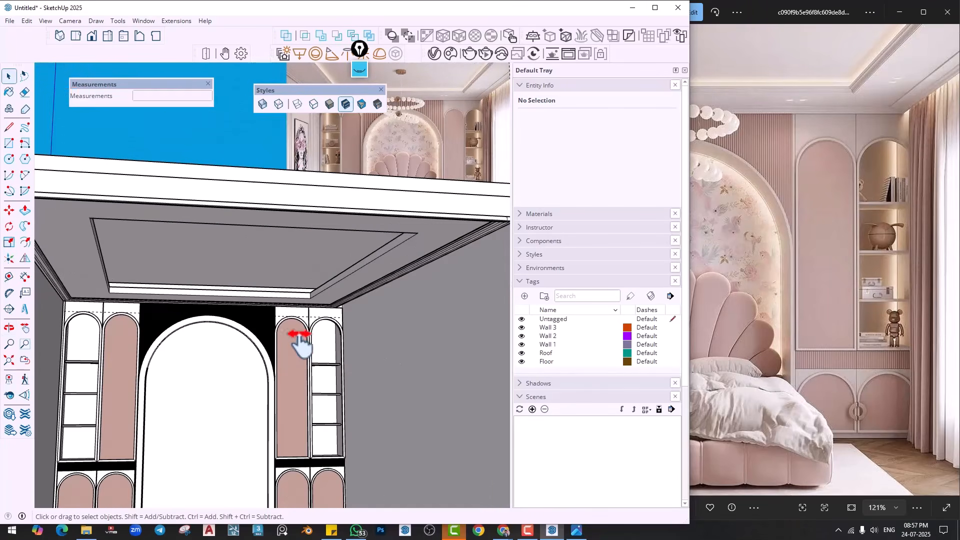
Examine the false ceiling's recess and its margins to the cornice and both side walls
{"action": "middle_click_drag", "start_coordinate": [300, 340], "coordinate": [278, 276]}
{"action": "scroll", "coordinate": [290, 288], "scroll_direction": "down", "scroll_amount": 2}
{"action": "middle_click_drag", "start_coordinate": [345, 290], "coordinate": [354, 272]}
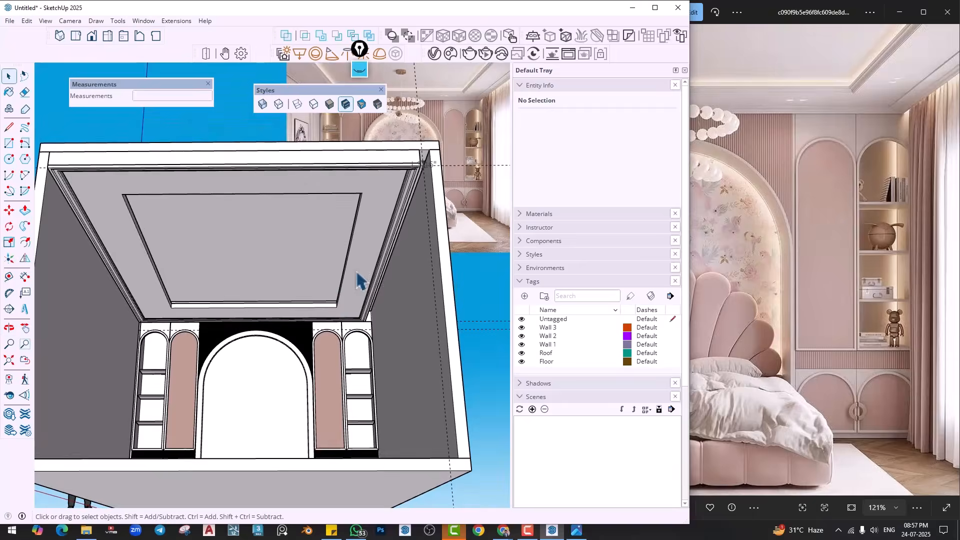
{"action": "scroll", "coordinate": [361, 241], "scroll_direction": "up", "scroll_amount": 1}
{"action": "scroll", "coordinate": [369, 248], "scroll_direction": "down", "scroll_amount": 2}
{"action": "scroll", "coordinate": [410, 237], "scroll_direction": "down", "scroll_amount": 1}
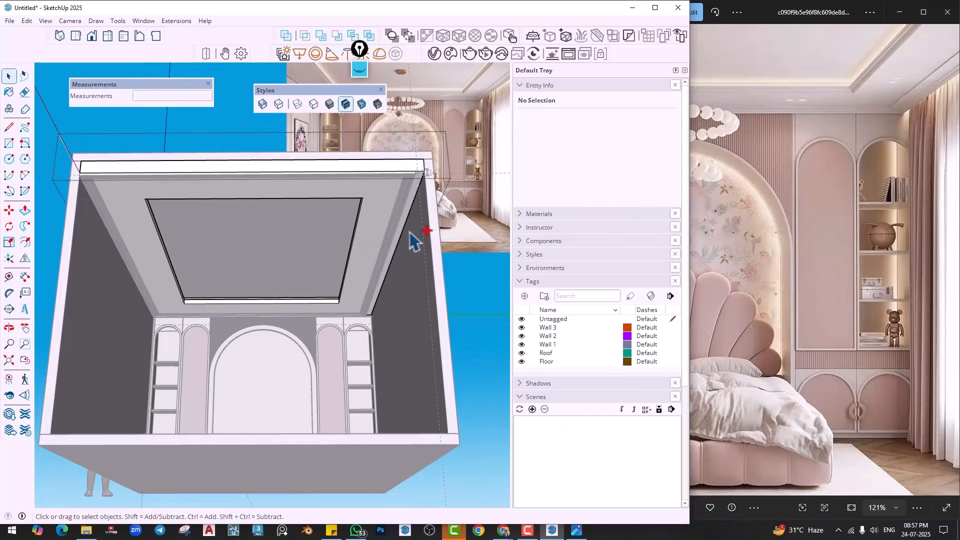
{"action": "scroll", "coordinate": [413, 235], "scroll_direction": "up", "scroll_amount": 3}
{"action": "scroll", "coordinate": [373, 228], "scroll_direction": "down", "scroll_amount": 2}
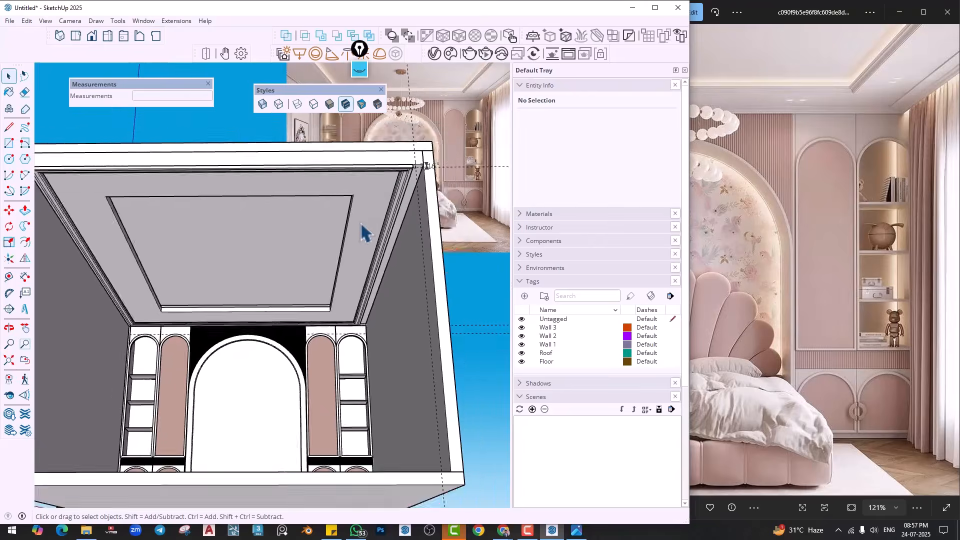
Select the false ceiling's end edges and the recess edges nearest the right side wall, and move them 4" inward from that wall
{"action": "left_click_drag", "start_coordinate": [453, 352], "coordinate": [454, 352]}
{"action": "scroll", "coordinate": [351, 313], "scroll_direction": "up", "scroll_amount": 2}
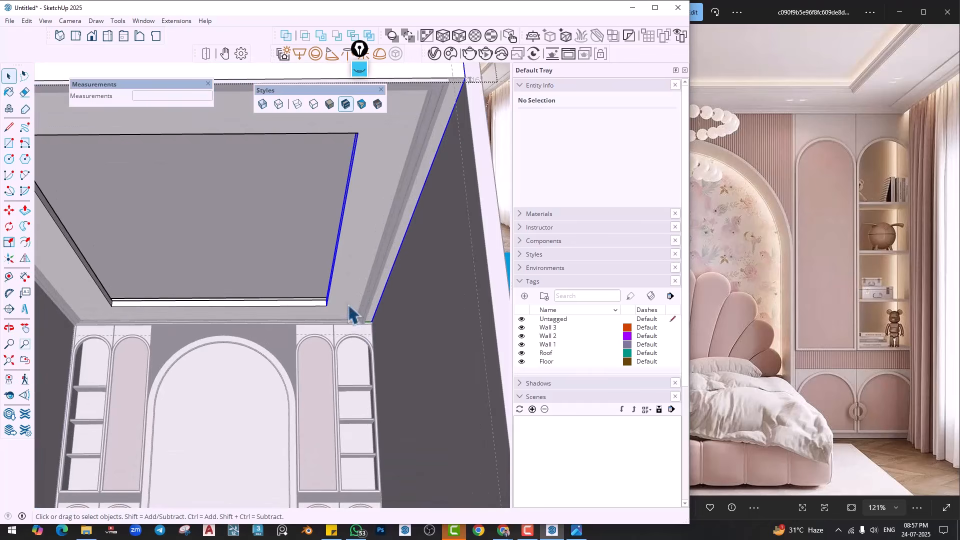
{"action": "key", "text": "m"}
{"action": "scroll", "coordinate": [322, 303], "scroll_direction": "up", "scroll_amount": 2}
{"action": "left_click", "coordinate": [326, 305]}
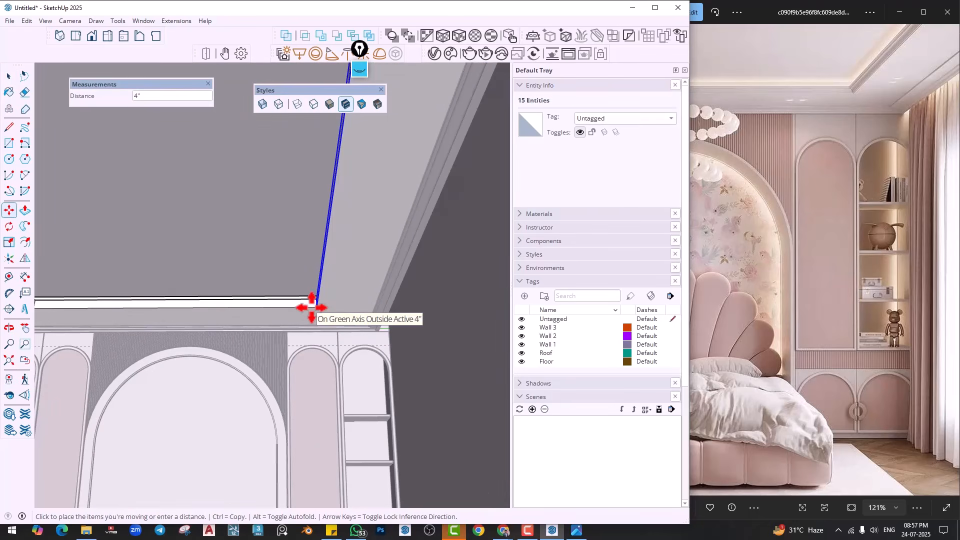
{"action": "type", "text": "4"}
{"action": "scroll", "coordinate": [350, 361], "scroll_direction": "down", "scroll_amount": 3}
{"action": "key", "text": "space"}
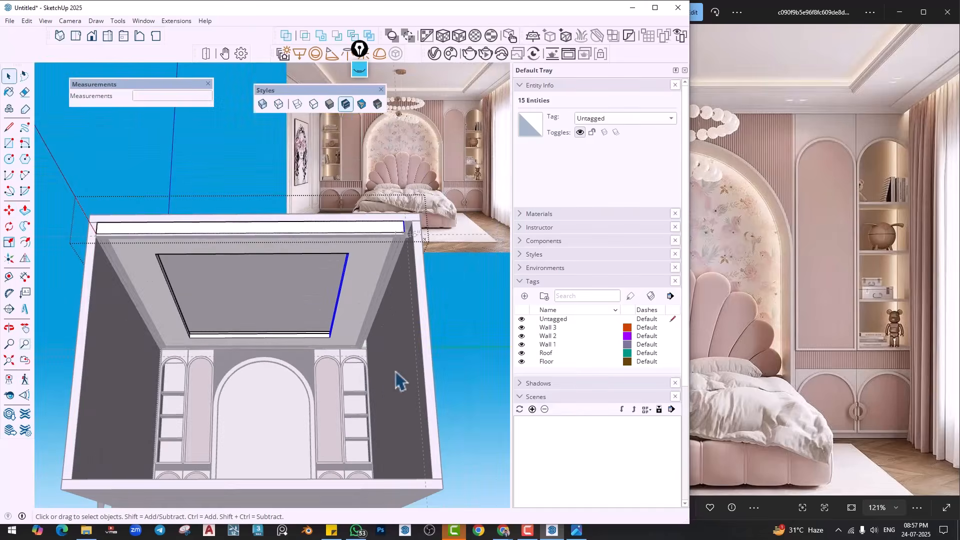
{"action": "left_click", "coordinate": [431, 360]}
Try to move the false ceiling's end edges and adjacent recess edges farther inward from the right side wall
{"action": "scroll", "coordinate": [414, 265], "scroll_direction": "up", "scroll_amount": 1}
{"action": "scroll", "coordinate": [406, 253], "scroll_direction": "down", "scroll_amount": 3}
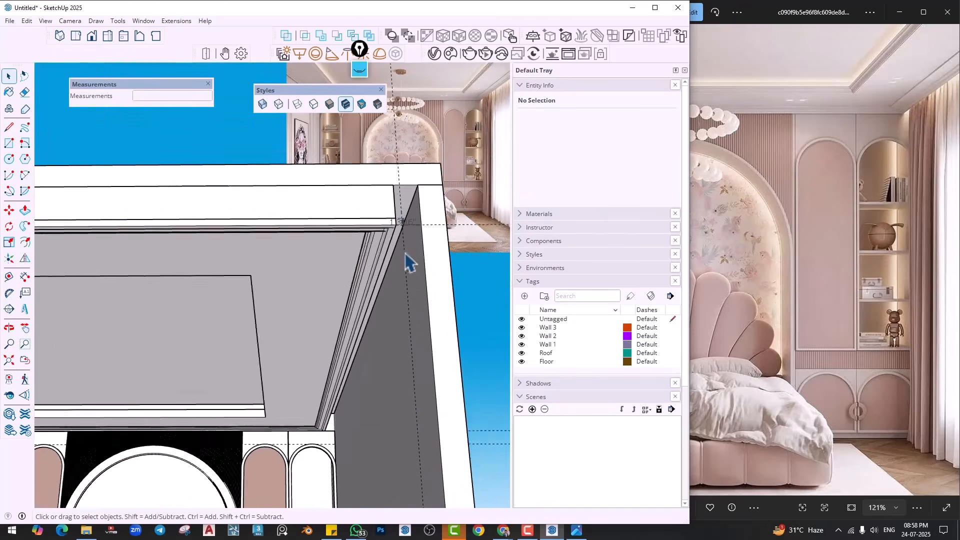
{"action": "mouse_move", "coordinate": [370, 353]}
{"action": "middle_mouse_down"}
{"action": "mouse_move", "coordinate": [397, 331]}
{"action": "mouse_move", "coordinate": [393, 355]}
{"action": "mouse_move", "coordinate": [343, 392]}
{"action": "mouse_move", "coordinate": [343, 350]}
{"action": "mouse_move", "coordinate": [353, 350]}
{"action": "middle_mouse_up"}
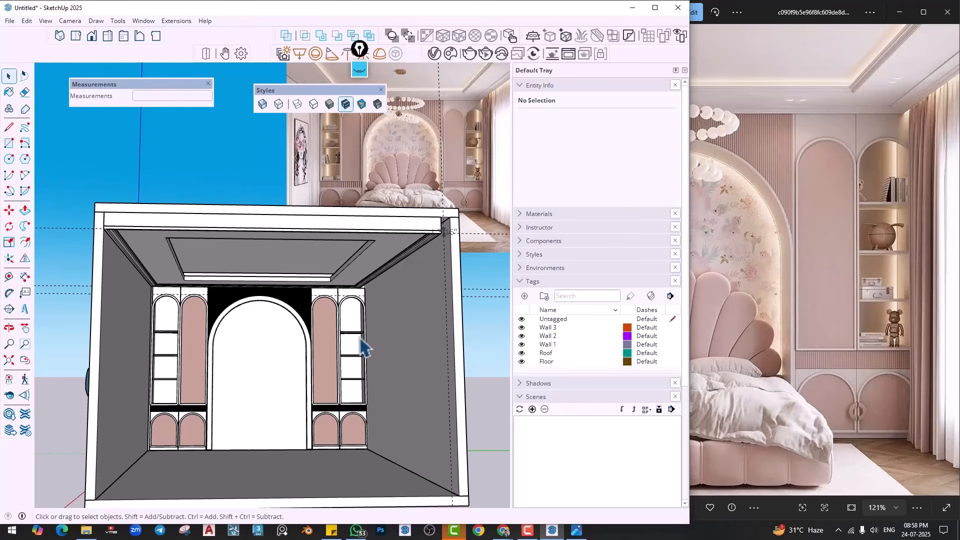
{"action": "scroll", "coordinate": [388, 240], "scroll_direction": "up", "scroll_amount": 5}
{"action": "middle_click_drag", "start_coordinate": [387, 257], "coordinate": [276, 203]}
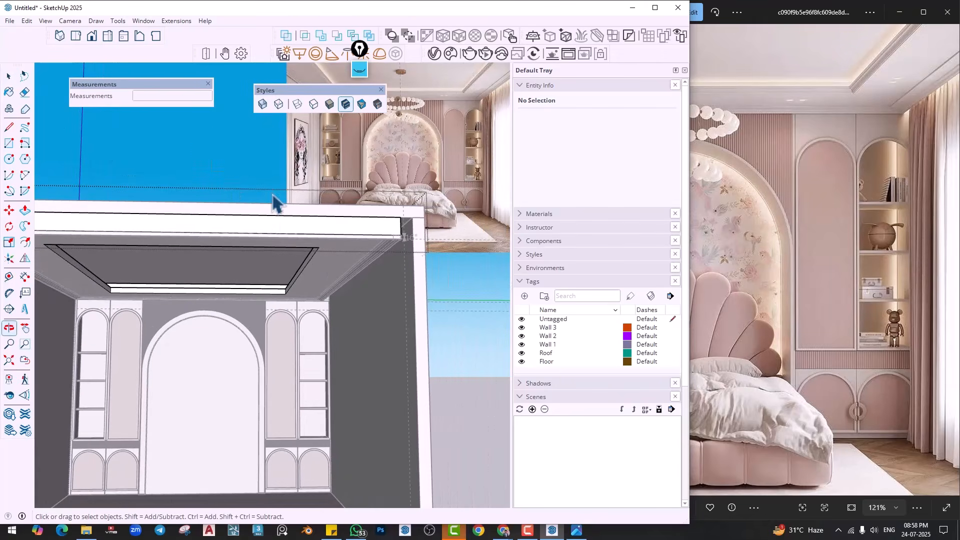
{"action": "scroll", "coordinate": [330, 297], "scroll_direction": "up", "scroll_amount": 2}
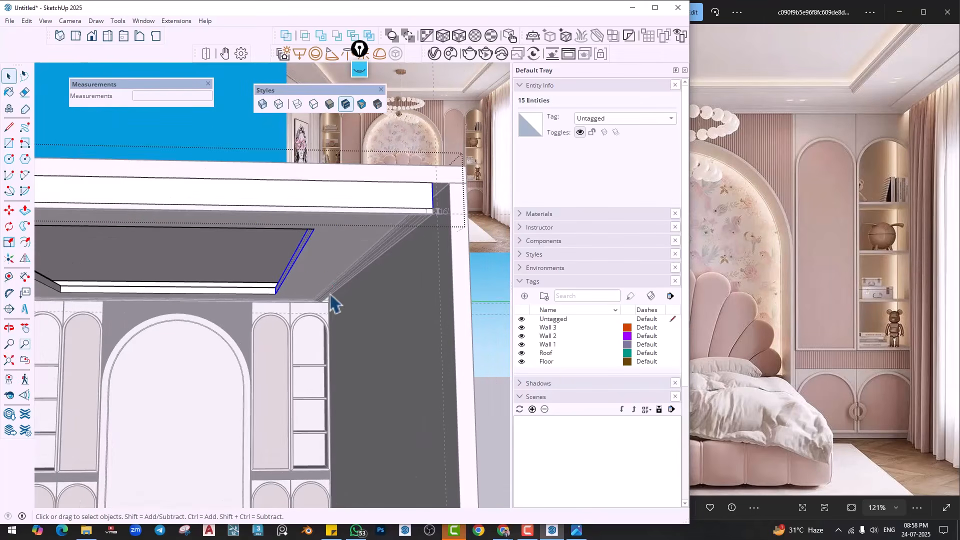
{"action": "key", "text": "m"}
{"action": "scroll", "coordinate": [330, 296], "scroll_direction": "up", "scroll_amount": 2}
{"action": "left_click", "coordinate": [336, 265]}
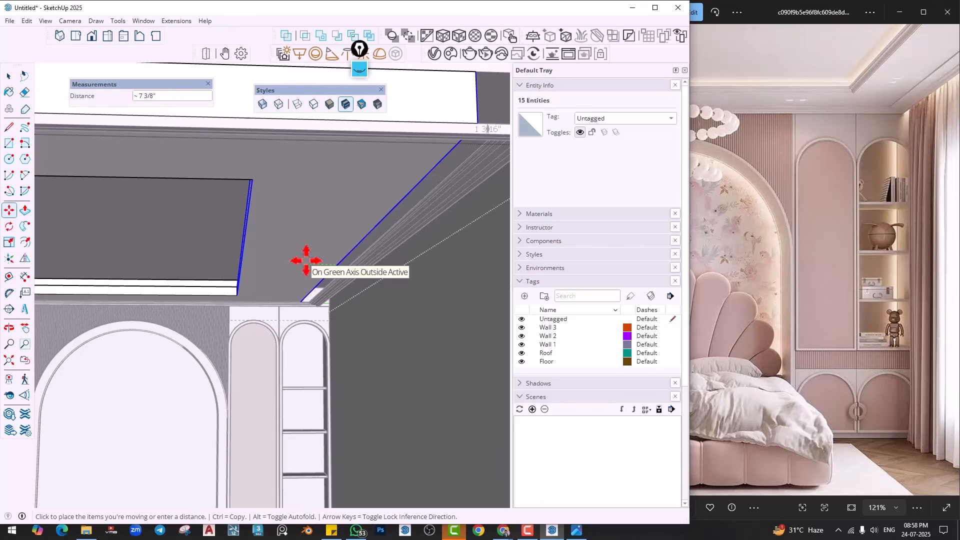
{"action": "left_click", "coordinate": [306, 260]}
{"action": "key", "text": "space"}
{"action": "scroll", "coordinate": [310, 273], "scroll_direction": "down", "scroll_amount": 6}
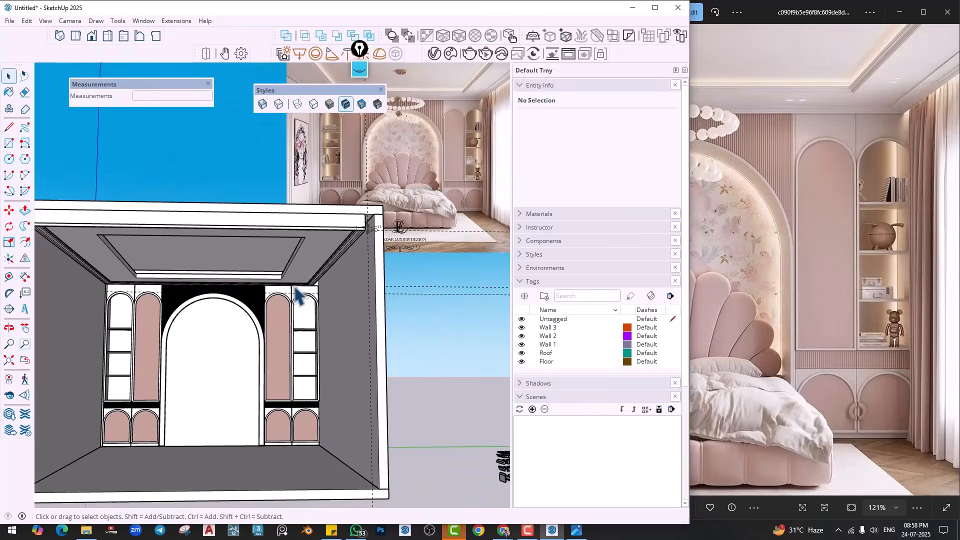
Delete the cornice profile collection lying on the ground beside the room
{"action": "middle_click_drag", "start_coordinate": [296, 295], "coordinate": [333, 262]}
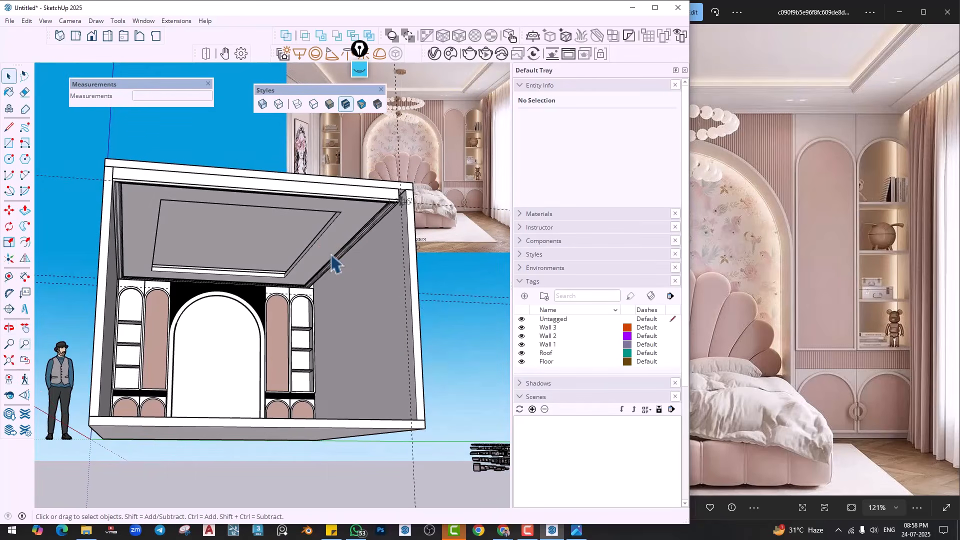
{"action": "key", "text": "Delete"}
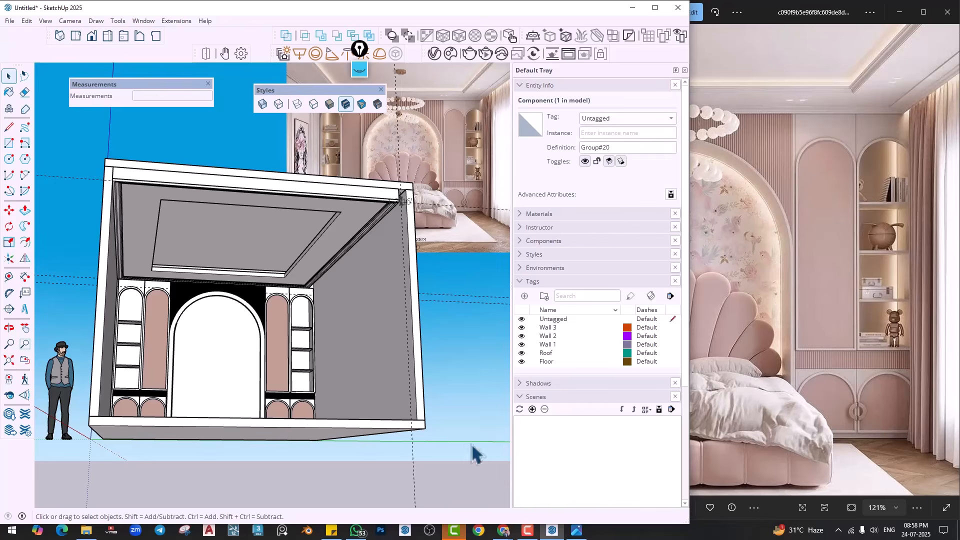
{"action": "middle_click_drag", "start_coordinate": [325, 356], "coordinate": [297, 336]}
Load the multi-profile cornice collection from 3D Warehouse into the model and place it on the ground beside the room
{"action": "scroll", "coordinate": [234, 295], "scroll_direction": "up", "scroll_amount": 3}
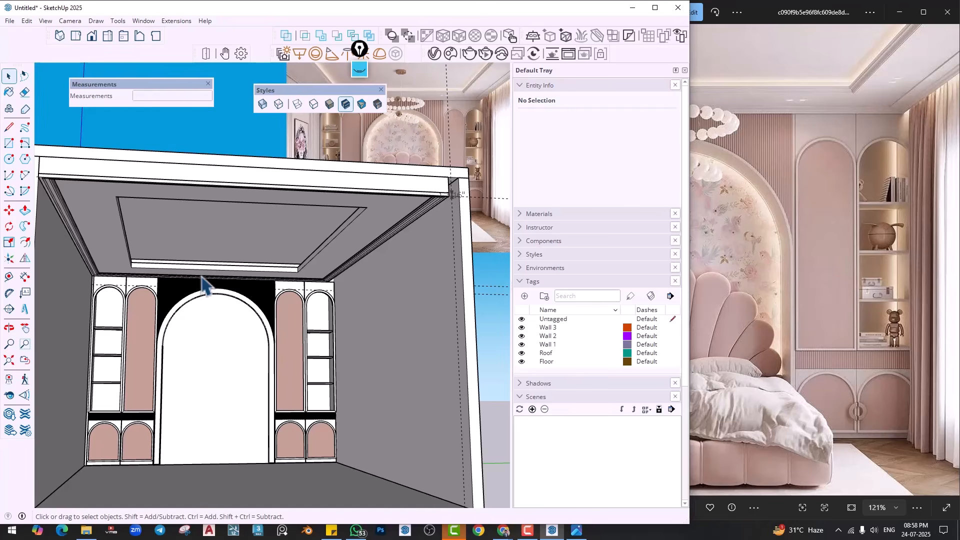
{"action": "scroll", "coordinate": [231, 268], "scroll_direction": "up", "scroll_amount": 2}
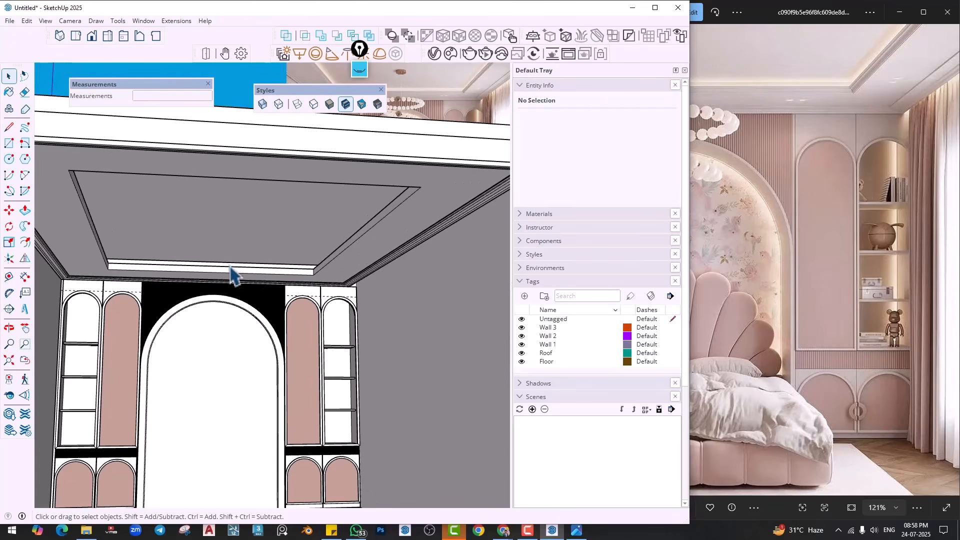
{"action": "scroll", "coordinate": [863, 85], "scroll_direction": "up", "scroll_amount": 5}
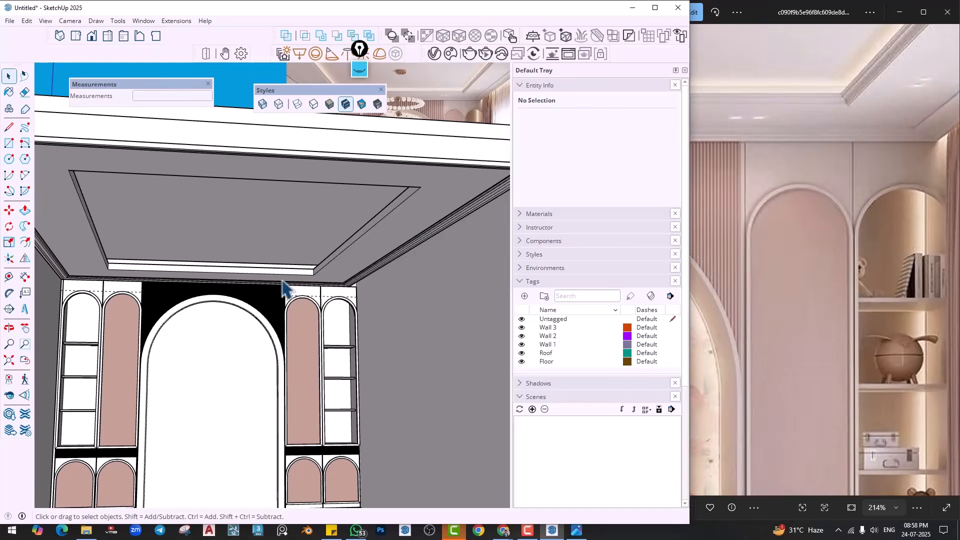
{"action": "scroll", "coordinate": [338, 270], "scroll_direction": "up", "scroll_amount": 3}
{"action": "scroll", "coordinate": [338, 275], "scroll_direction": "up", "scroll_amount": 2}
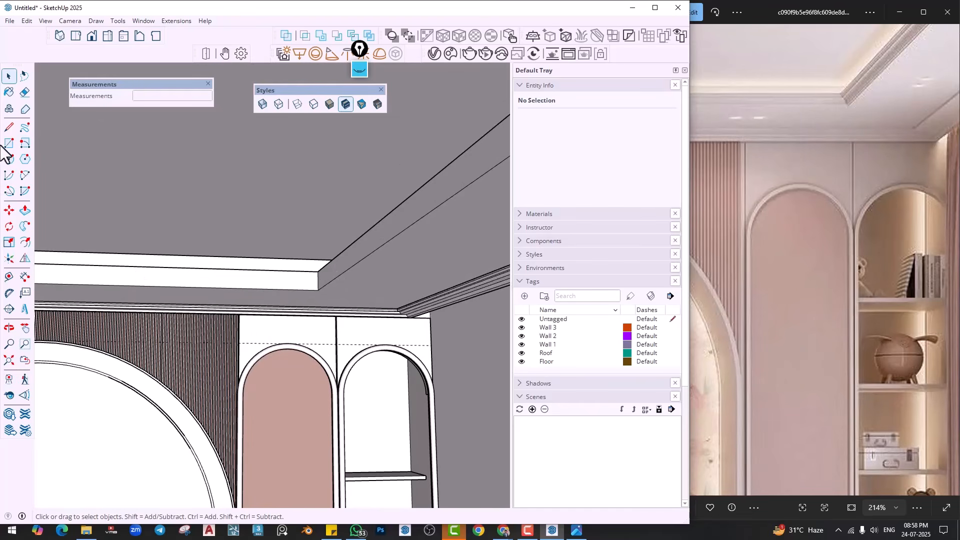
{"action": "middle_click_drag", "start_coordinate": [302, 287], "coordinate": [318, 311]}
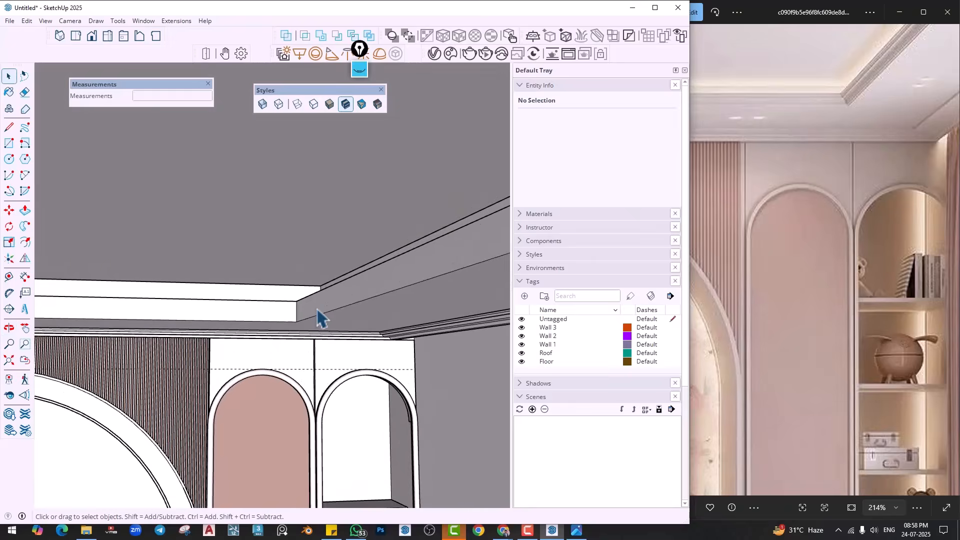
{"action": "left_click", "coordinate": [151, 20]}
{"action": "left_click", "coordinate": [169, 100]}
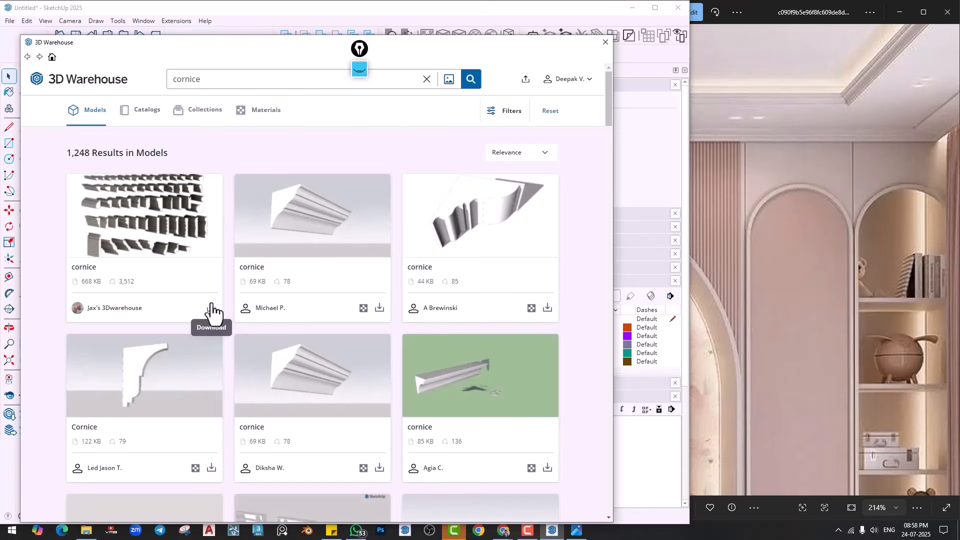
{"action": "left_click", "coordinate": [211, 309]}
{"action": "left_click", "coordinate": [323, 296]}
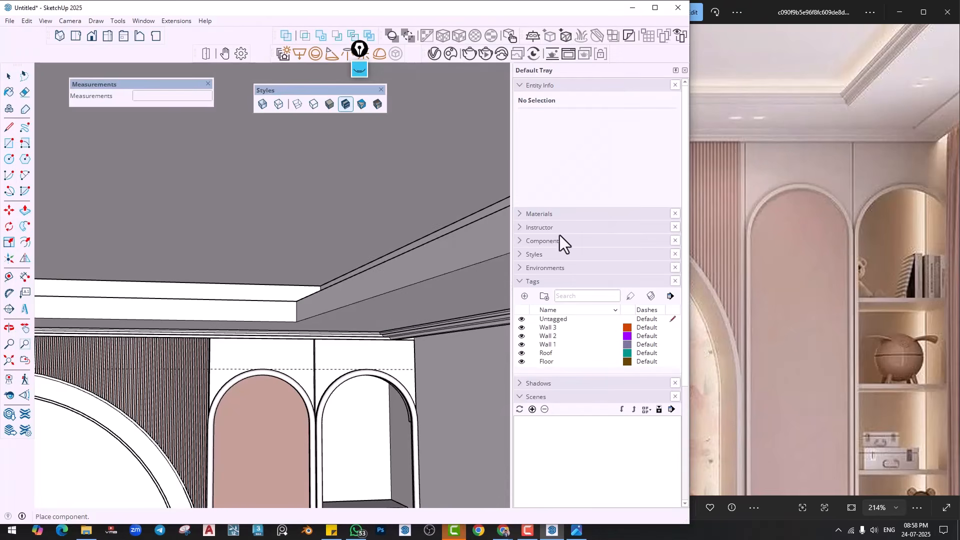
{"action": "scroll", "coordinate": [313, 350], "scroll_direction": "down", "scroll_amount": 10}
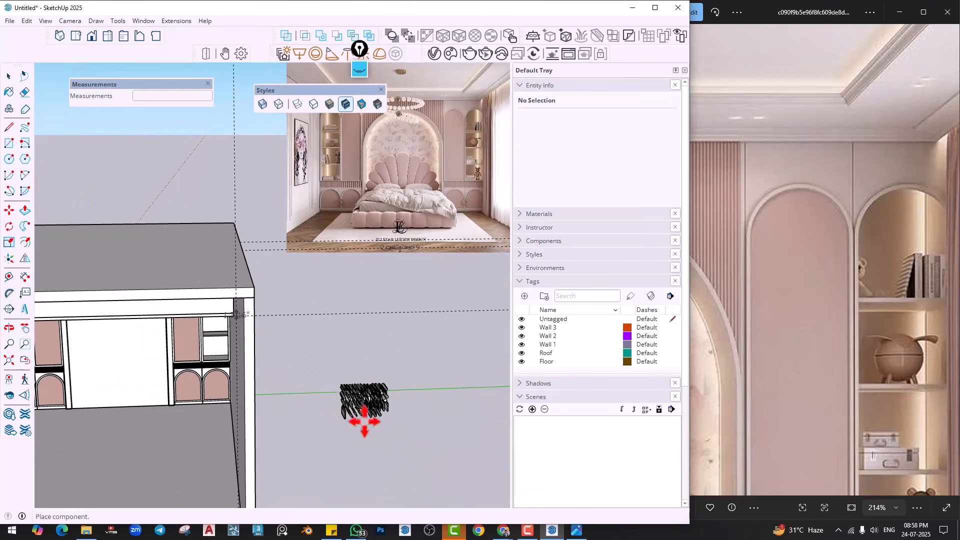
{"action": "left_click", "coordinate": [364, 421]}
Open the stepped crown moulding at the start of the collection's second row and copy its end profile face with its edges
{"action": "scroll", "coordinate": [380, 405], "scroll_direction": "up", "scroll_amount": 6}
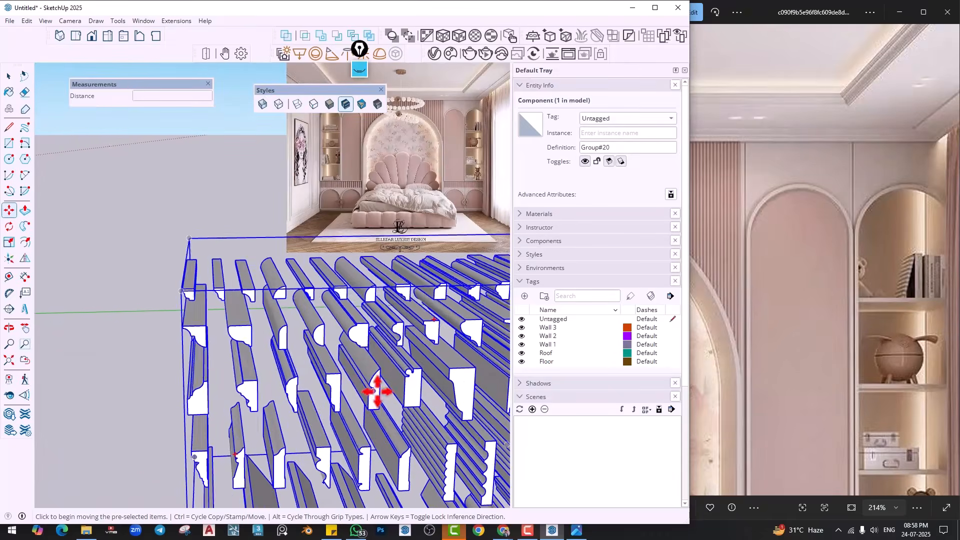
{"action": "middle_click_drag", "start_coordinate": [377, 392], "coordinate": [326, 357]}
{"action": "key", "text": "space"}
{"action": "left_click", "coordinate": [105, 351]}
{"action": "middle_click_drag", "start_coordinate": [152, 334], "coordinate": [203, 310]}
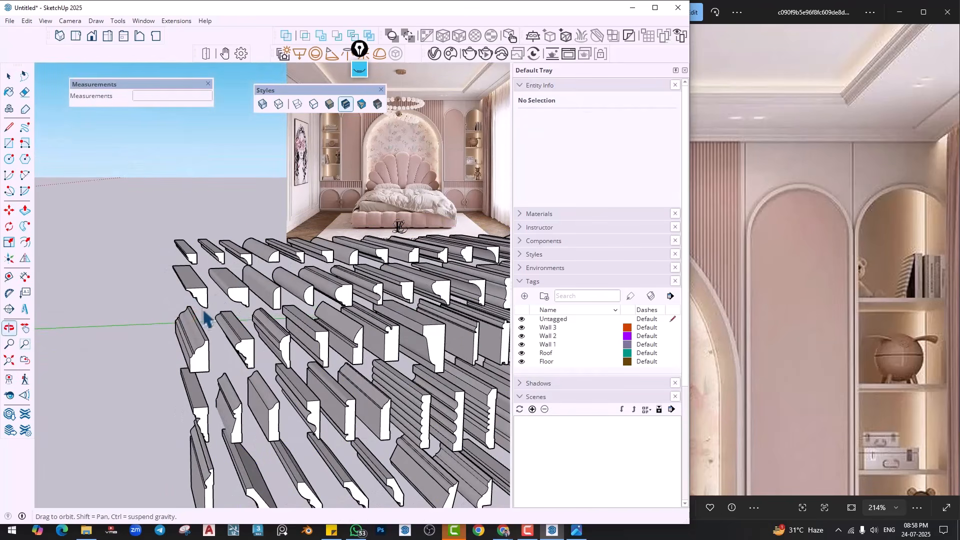
{"action": "scroll", "coordinate": [206, 303], "scroll_direction": "up", "scroll_amount": 3}
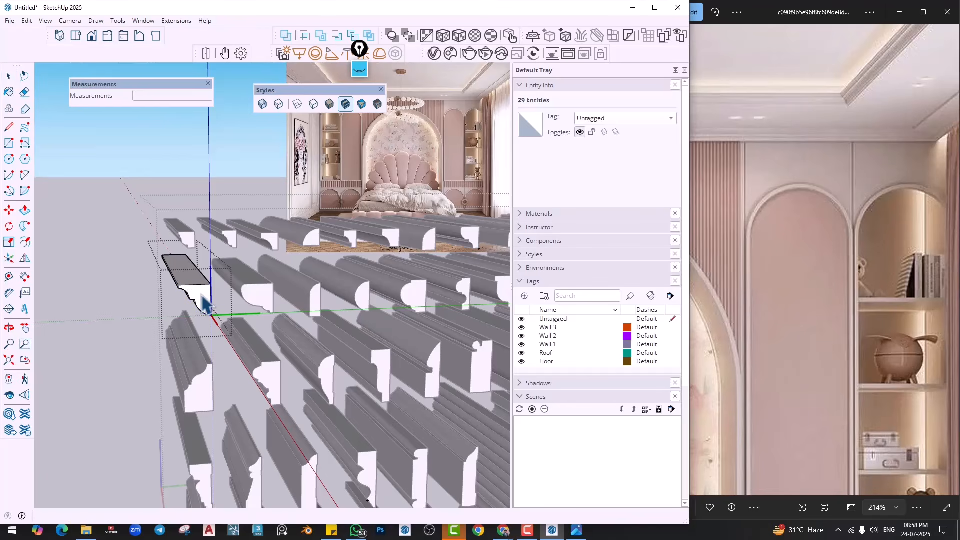
{"action": "left_click", "coordinate": [199, 303]}
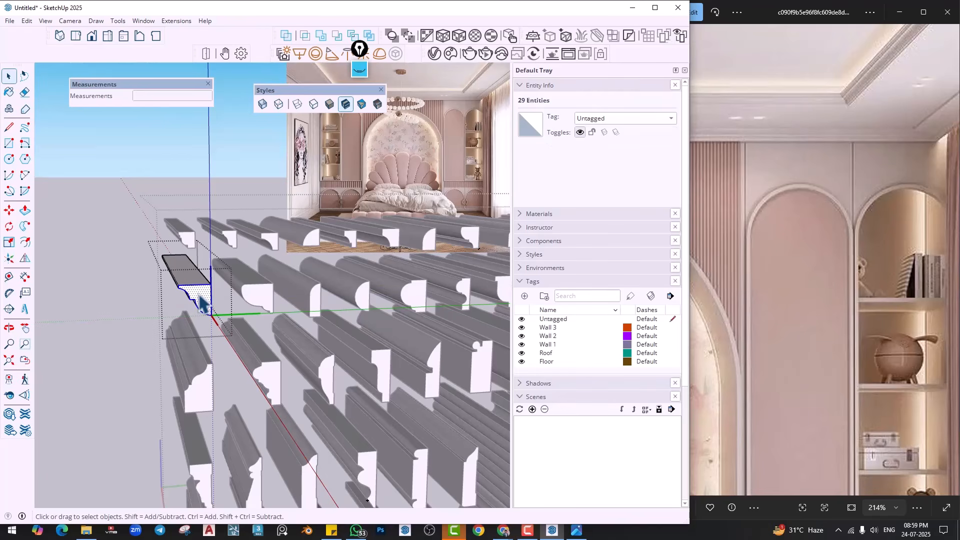
{"action": "key", "text": "ctrl+v"}
{"action": "scroll", "coordinate": [209, 350], "scroll_direction": "down", "scroll_amount": 5}
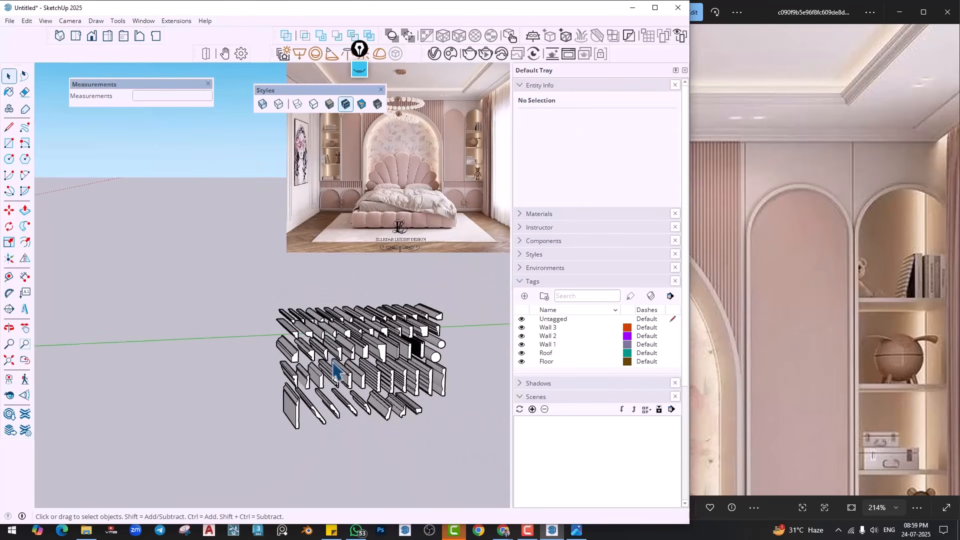
Paste the copied crown profile near the room and move it to the far corner of the false ceiling recess
{"action": "scroll", "coordinate": [300, 325], "scroll_direction": "down", "scroll_amount": 8}
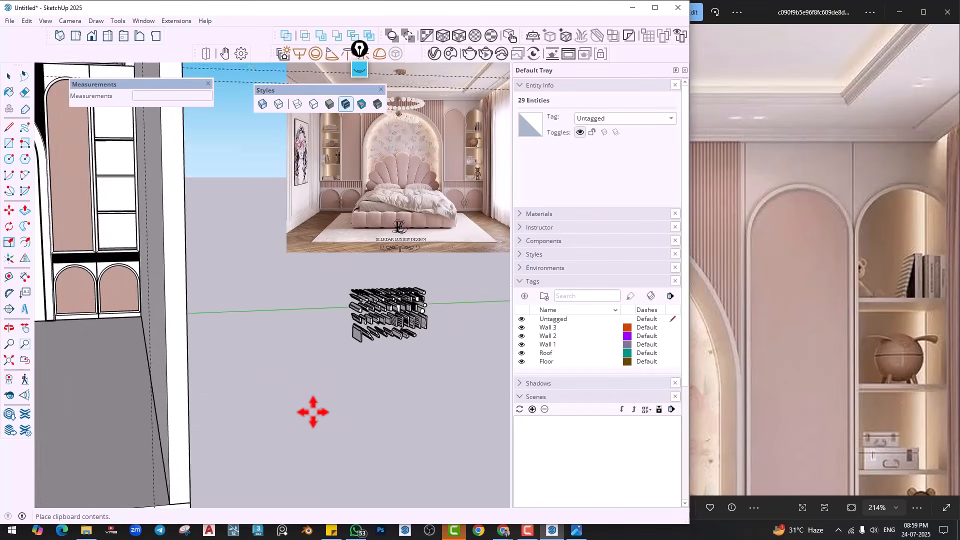
{"action": "scroll", "coordinate": [306, 403], "scroll_direction": "up", "scroll_amount": 1}
{"action": "left_click", "coordinate": [304, 389]}
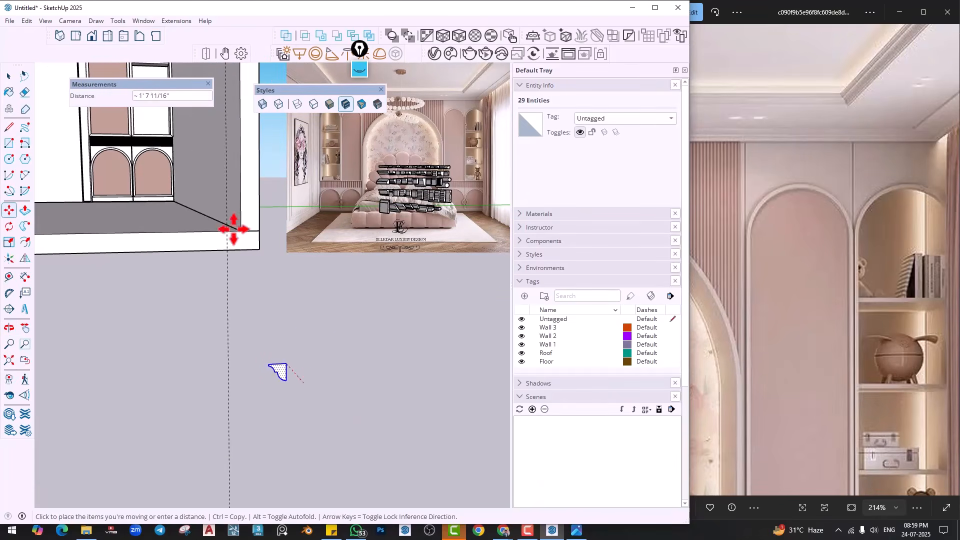
{"action": "scroll", "coordinate": [234, 227], "scroll_direction": "up", "scroll_amount": 2}
{"action": "middle_click_drag", "start_coordinate": [234, 227], "coordinate": [332, 350], "text": "shift"}
{"action": "middle_click_drag", "start_coordinate": [332, 350], "coordinate": [293, 246], "text": "shift"}
{"action": "scroll", "coordinate": [319, 207], "scroll_direction": "up", "scroll_amount": 2}
{"action": "scroll", "coordinate": [285, 237], "scroll_direction": "up", "scroll_amount": 2}
{"action": "scroll", "coordinate": [296, 214], "scroll_direction": "up", "scroll_amount": 1}
{"action": "left_click", "coordinate": [294, 228]}
Scale the profile uniformly by about 2.31 from the recess corner, fitting its height to the recess's side face
{"action": "key", "text": "s"}
{"action": "left_click", "coordinate": [276, 242]}
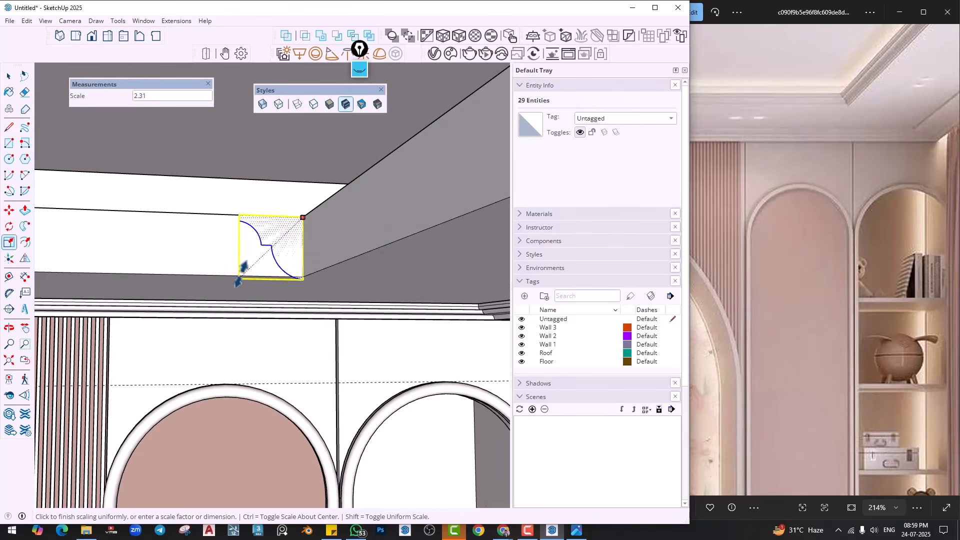
{"action": "left_click", "coordinate": [242, 275]}
{"action": "scroll", "coordinate": [277, 283], "scroll_direction": "up", "scroll_amount": 3}
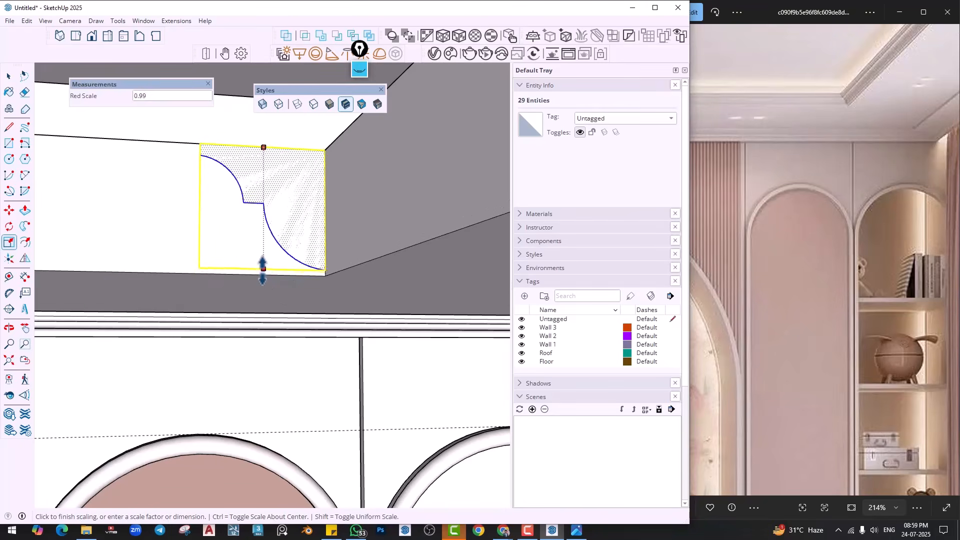
{"action": "scroll", "coordinate": [290, 270], "scroll_direction": "down", "scroll_amount": 6}
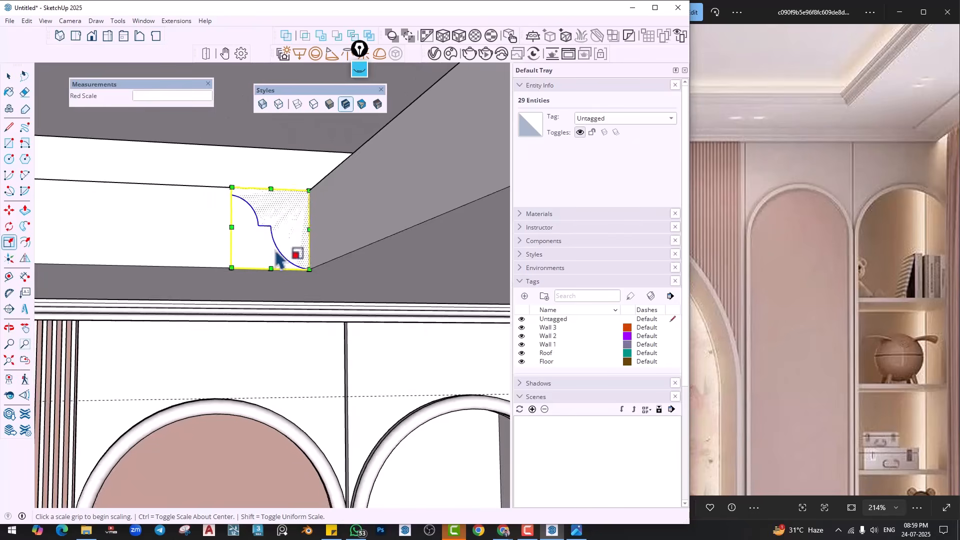
{"action": "key", "text": "space"}
Copy the four lower edges of the recess inside the false ceiling group and paste them in place outside the group
{"action": "scroll", "coordinate": [316, 264], "scroll_direction": "up", "scroll_amount": 2}
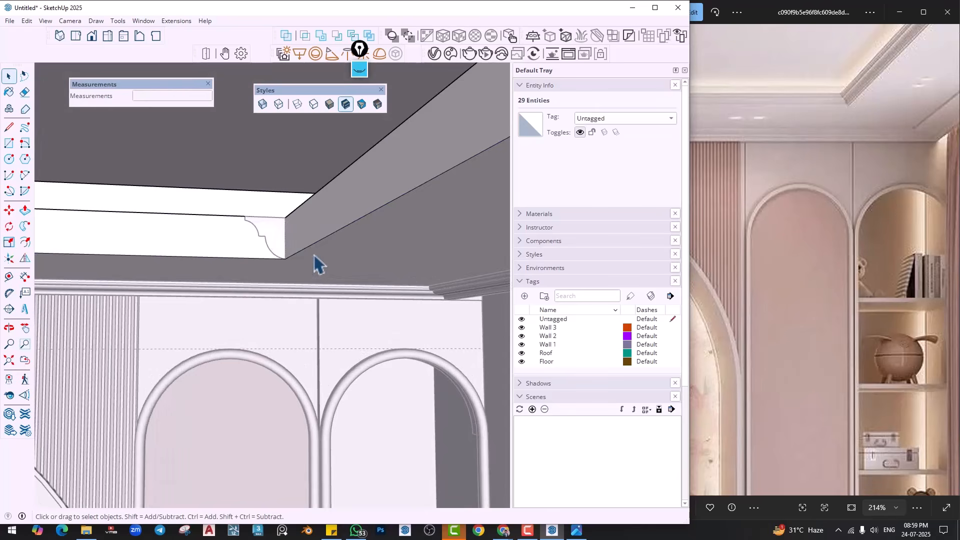
{"action": "scroll", "coordinate": [319, 279], "scroll_direction": "down", "scroll_amount": 10}
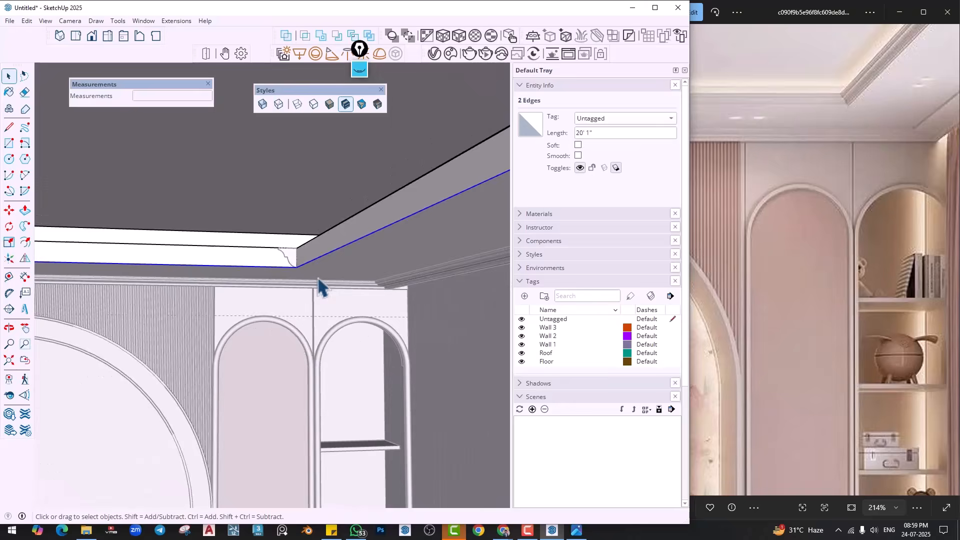
{"action": "middle_click_drag", "start_coordinate": [336, 258], "coordinate": [85, 230]}
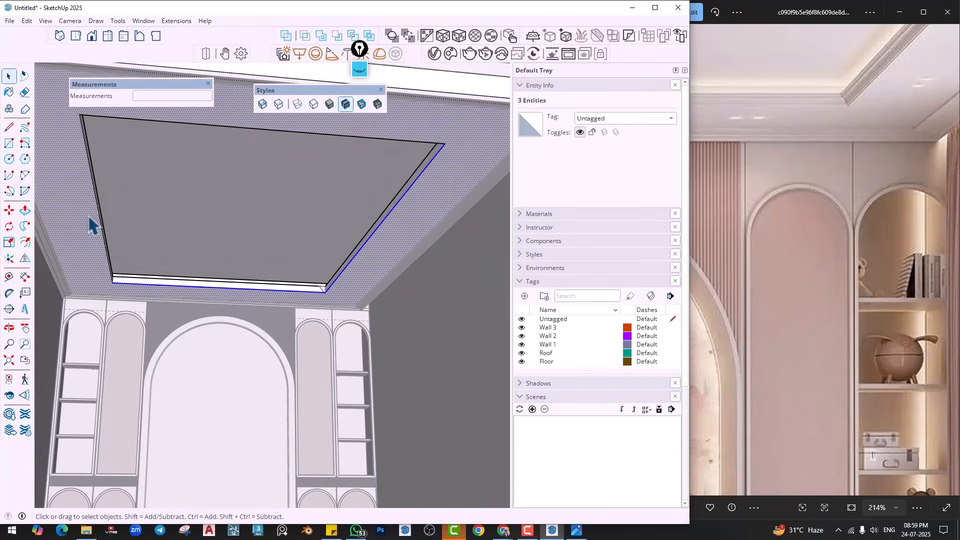
{"action": "scroll", "coordinate": [100, 218], "scroll_direction": "up", "scroll_amount": 3}
{"action": "scroll", "coordinate": [127, 235], "scroll_direction": "down", "scroll_amount": 2}
{"action": "middle_click_drag", "start_coordinate": [138, 270], "coordinate": [140, 340]}
{"action": "left_click", "coordinate": [122, 266], "text": "ctrl"}
{"action": "scroll", "coordinate": [171, 304], "scroll_direction": "down", "scroll_amount": 2}
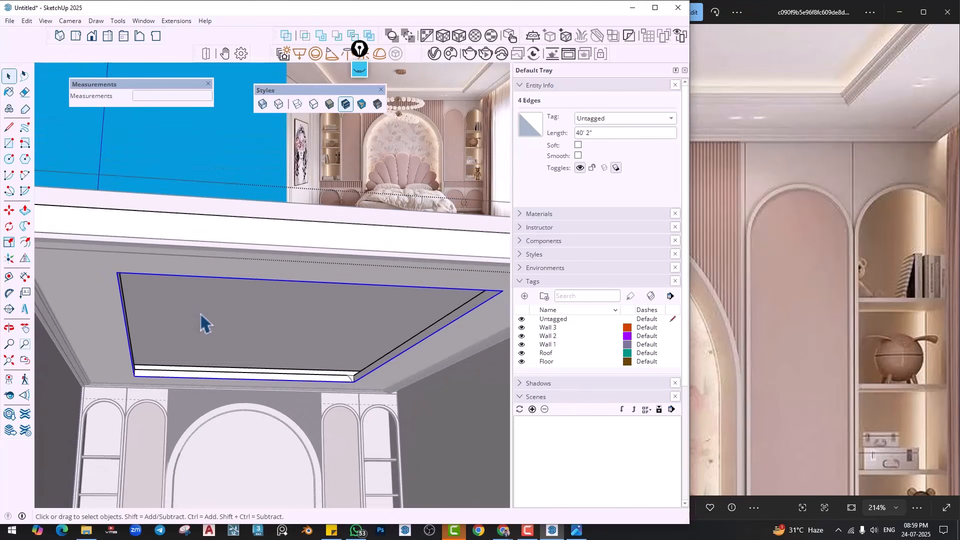
{"action": "key", "text": "Escape"}
{"action": "scroll", "coordinate": [360, 353], "scroll_direction": "up", "scroll_amount": 2}
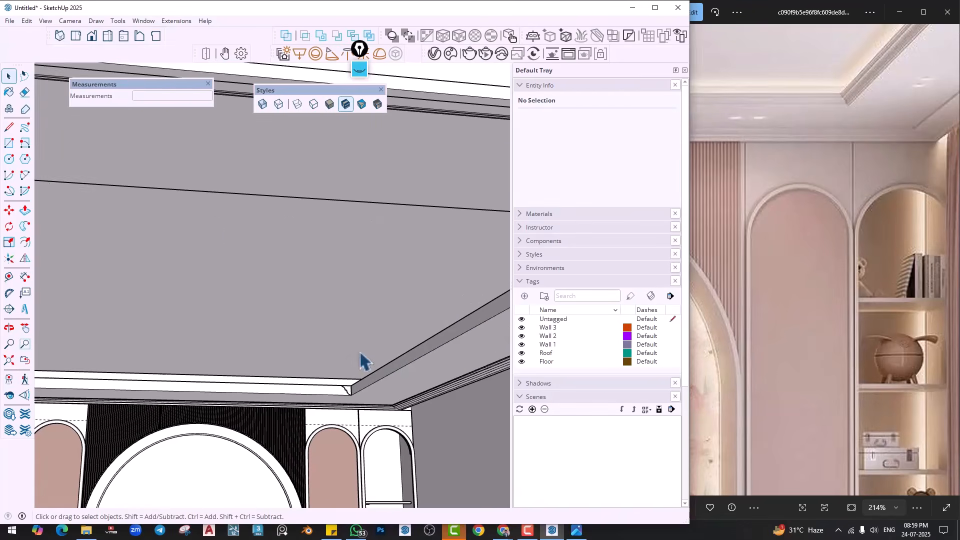
{"action": "left_click", "coordinate": [26, 21]}
{"action": "left_click", "coordinate": [58, 100]}
Sweep the crown profile along the four pasted recess edges with Follow Me
{"action": "scroll", "coordinate": [371, 422], "scroll_direction": "up", "scroll_amount": 5}
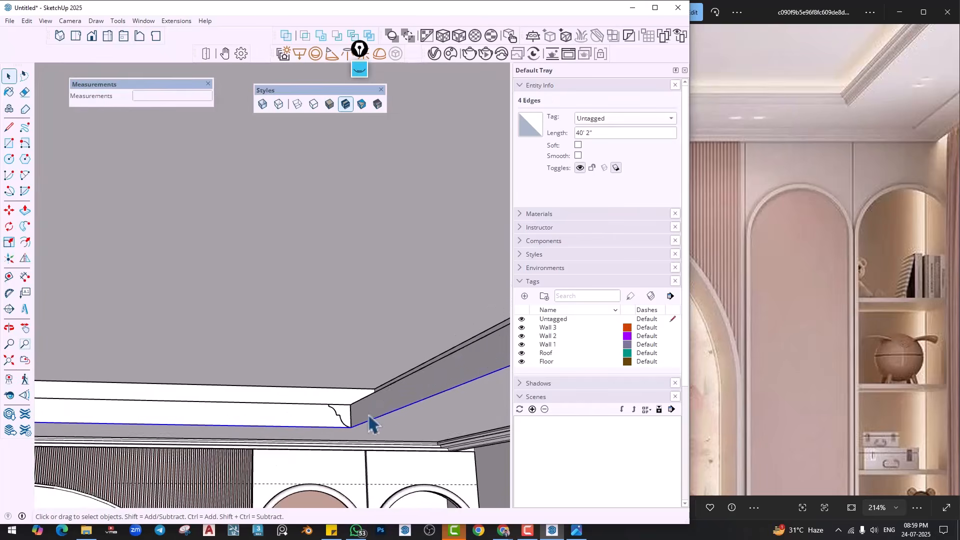
{"action": "left_click", "coordinate": [320, 389]}
{"action": "scroll", "coordinate": [315, 373], "scroll_direction": "down", "scroll_amount": 6}
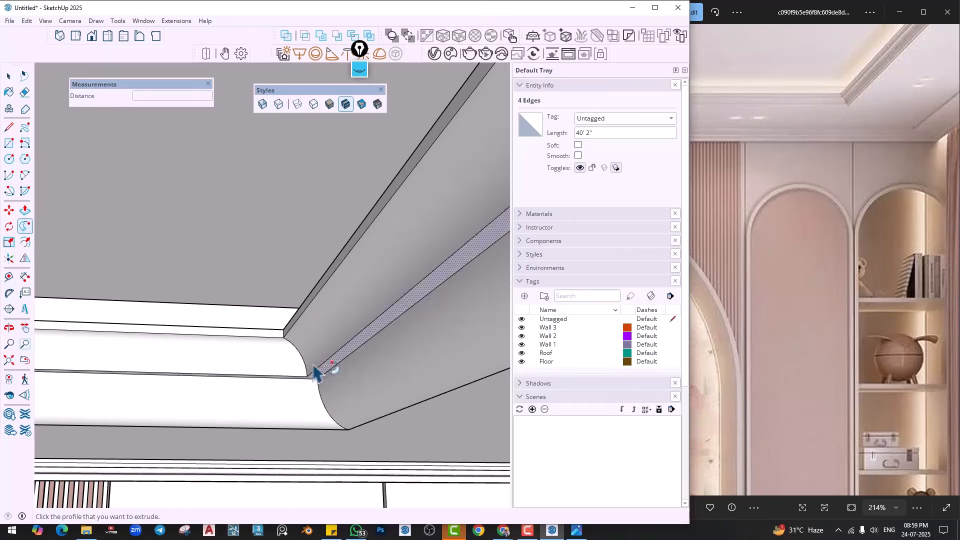
{"action": "key", "text": "space"}
{"action": "scroll", "coordinate": [314, 353], "scroll_direction": "down", "scroll_amount": 4}
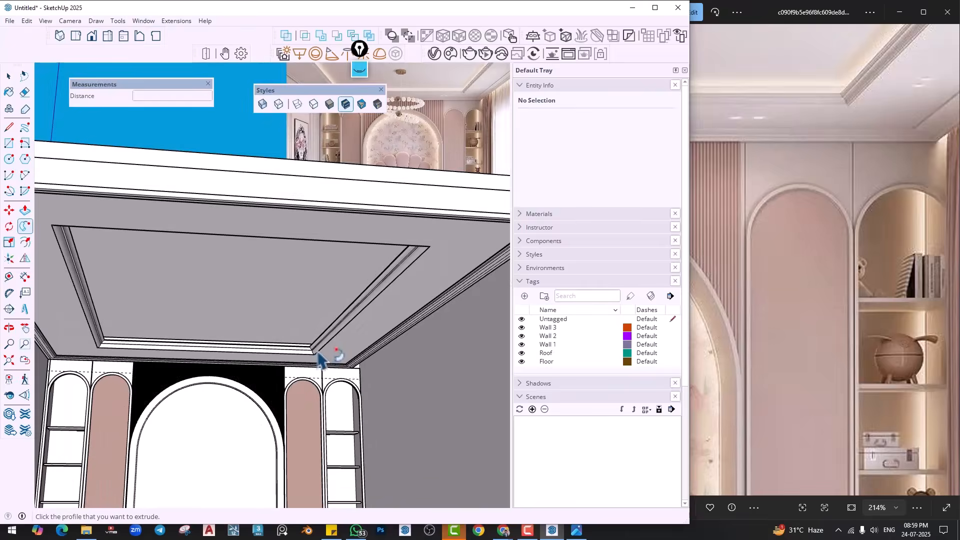
Select the whole swept recess moulding with its connected geometry and reverse its faces
{"action": "scroll", "coordinate": [326, 350], "scroll_direction": "up", "scroll_amount": 4}
{"action": "triple_click", "coordinate": [333, 332]}
{"action": "right_click", "coordinate": [333, 332]}
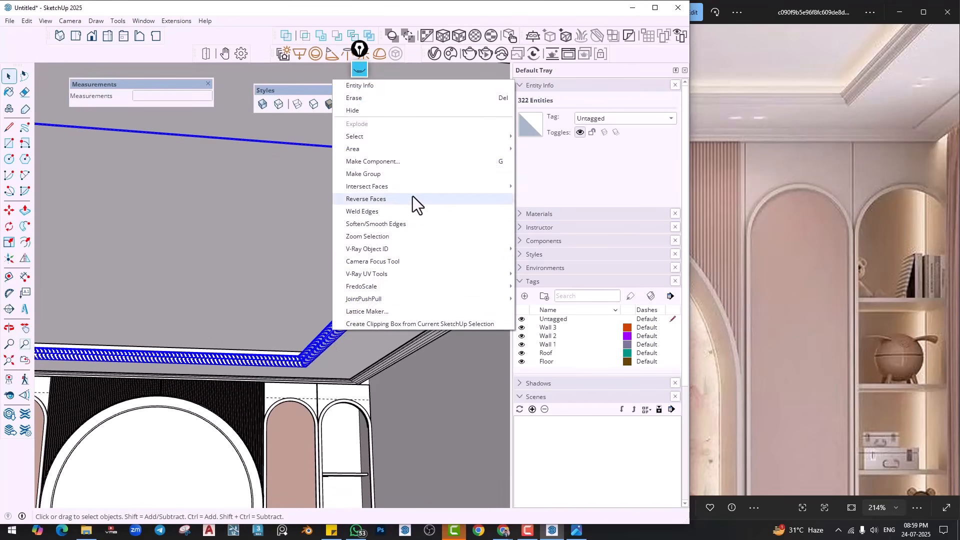
{"action": "left_click", "coordinate": [413, 202]}
Compare the false ceiling, its recess moulding and the curtain-side gap with the reference image
{"action": "mouse_move", "coordinate": [303, 293]}
{"action": "middle_mouse_down"}
{"action": "mouse_move", "coordinate": [279, 294]}
{"action": "mouse_move", "coordinate": [279, 245]}
{"action": "mouse_move", "coordinate": [303, 281]}
{"action": "middle_mouse_up"}
{"action": "scroll", "coordinate": [304, 289], "scroll_direction": "down", "scroll_amount": 3}
{"action": "scroll", "coordinate": [750, 200], "scroll_direction": "down", "scroll_amount": 2}
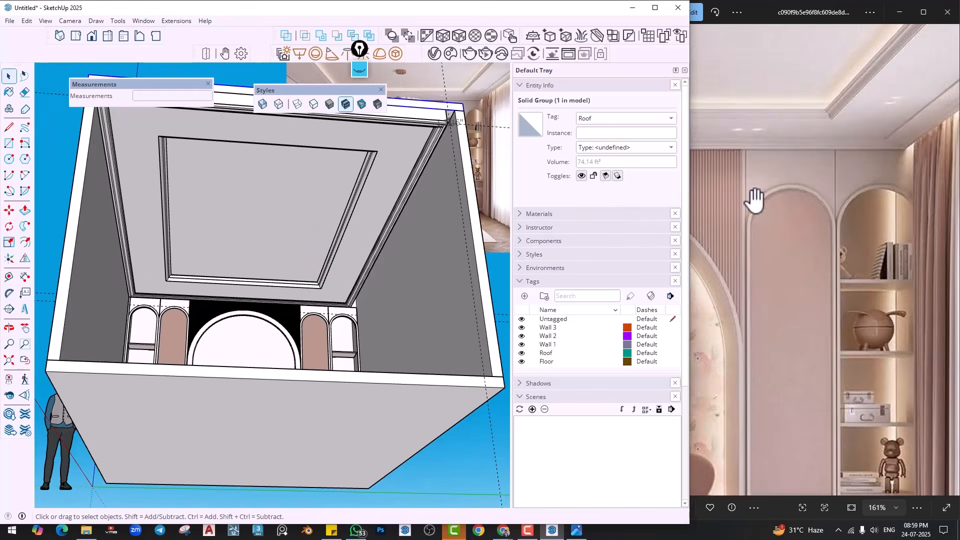
{"action": "scroll", "coordinate": [880, 125], "scroll_direction": "up", "scroll_amount": 6}
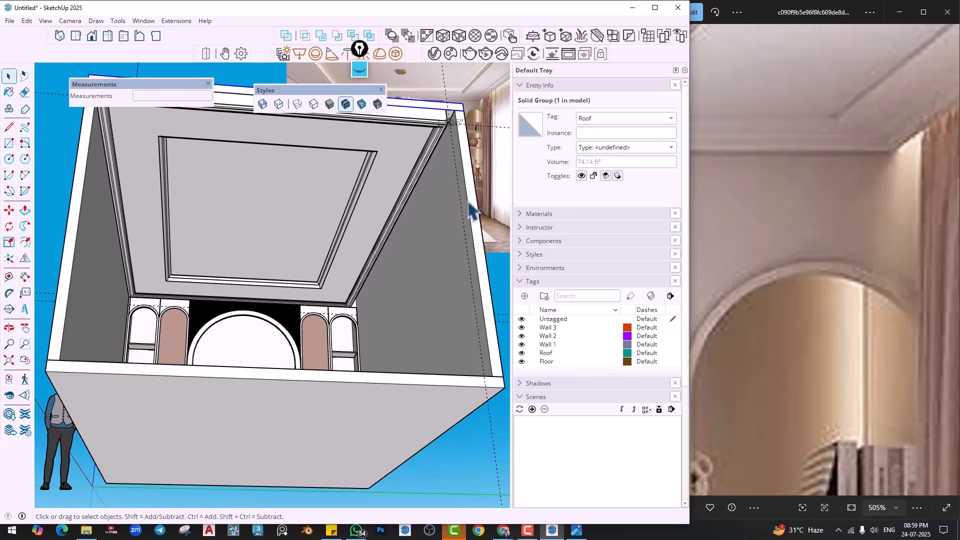
{"action": "scroll", "coordinate": [348, 221], "scroll_direction": "down", "scroll_amount": 3}
{"action": "mouse_move", "coordinate": [349, 221]}
{"action": "middle_mouse_down"}
{"action": "mouse_move", "coordinate": [263, 238]}
{"action": "mouse_move", "coordinate": [260, 193]}
{"action": "middle_mouse_up"}
{"action": "scroll", "coordinate": [819, 196], "scroll_direction": "down", "scroll_amount": 4}
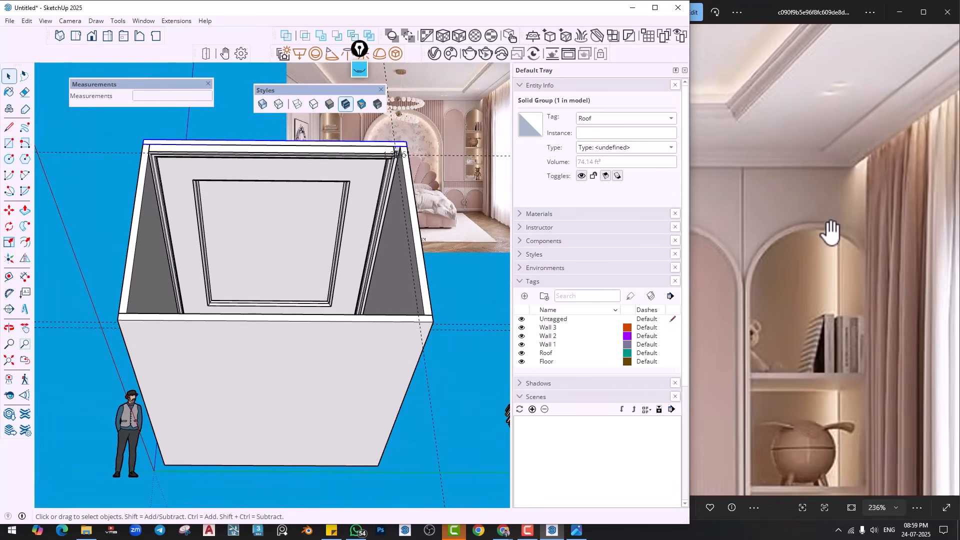
{"action": "scroll", "coordinate": [831, 232], "scroll_direction": "down", "scroll_amount": 5}
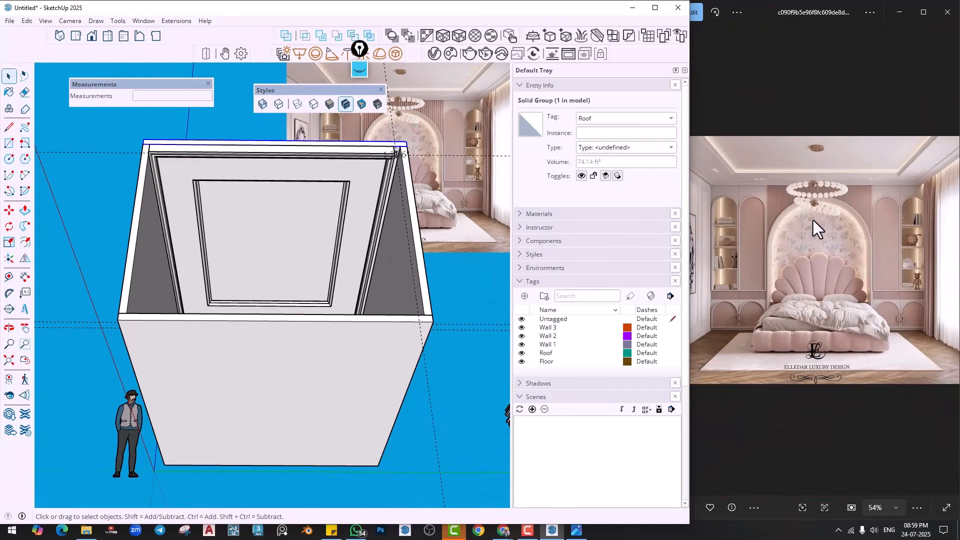
{"action": "scroll", "coordinate": [334, 233], "scroll_direction": "up", "scroll_amount": 1}
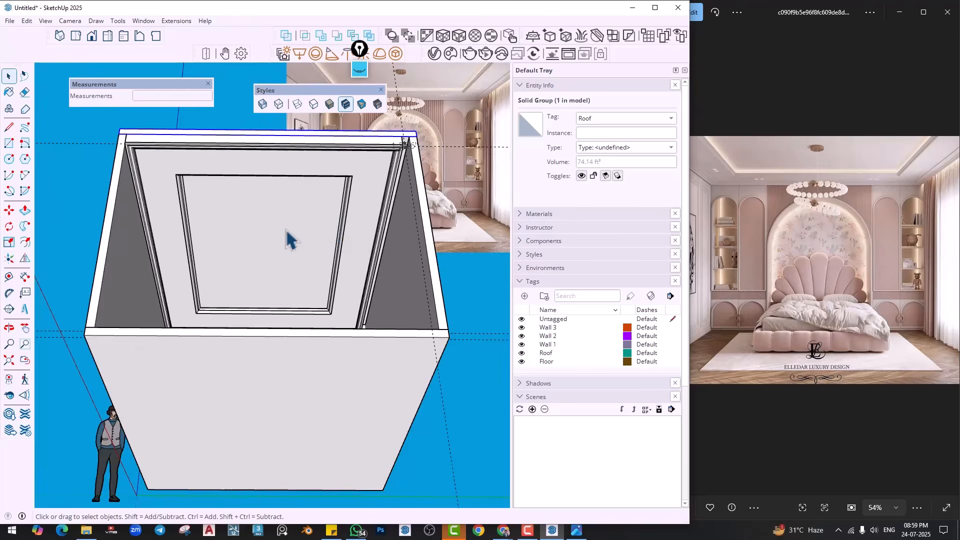
{"action": "scroll", "coordinate": [289, 239], "scroll_direction": "up", "scroll_amount": 1}
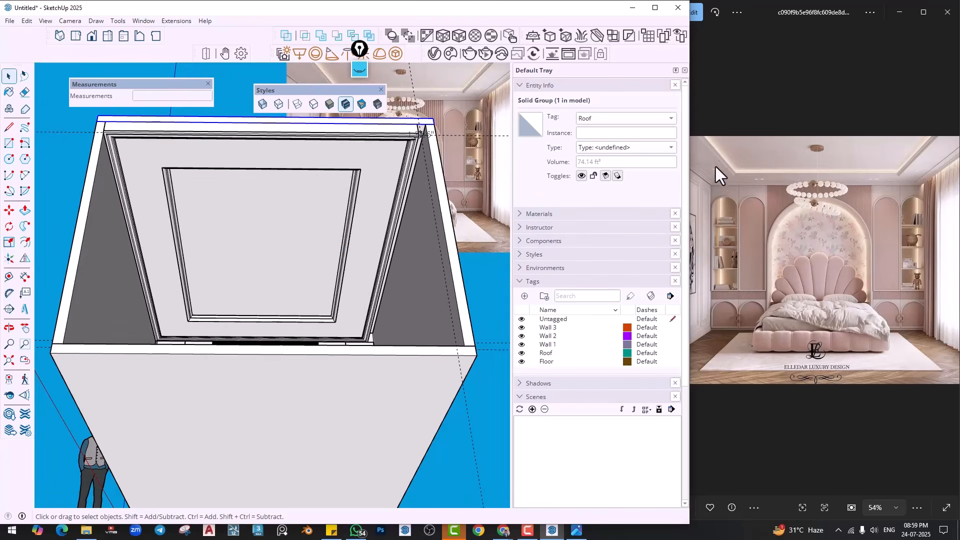
{"action": "middle_click_drag", "start_coordinate": [281, 220], "coordinate": [268, 340]}
{"action": "scroll", "coordinate": [218, 334], "scroll_direction": "up", "scroll_amount": 5}
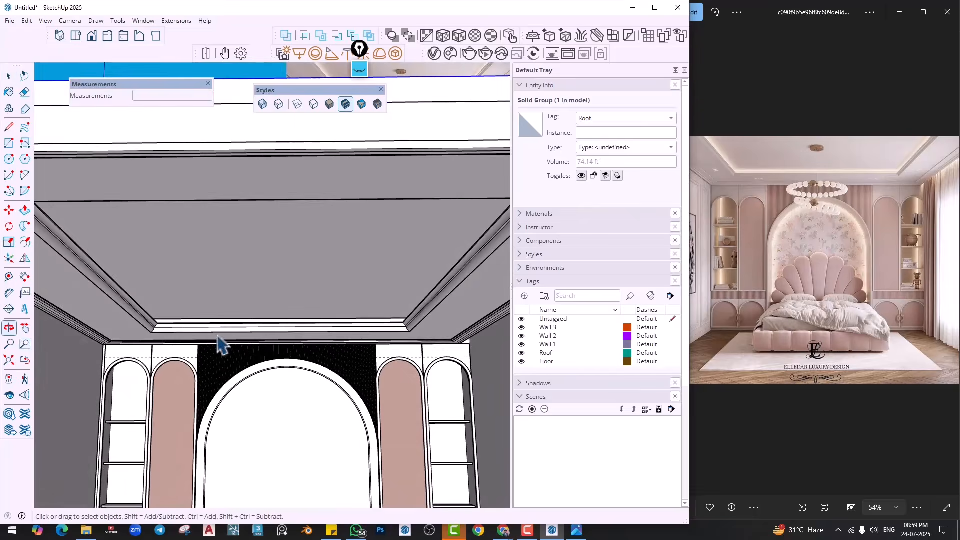
{"action": "mouse_move", "coordinate": [209, 318]}
{"action": "middle_mouse_down"}
{"action": "mouse_move", "coordinate": [204, 360]}
{"action": "mouse_move", "coordinate": [208, 313]}
{"action": "middle_mouse_up"}
{"action": "scroll", "coordinate": [253, 250], "scroll_direction": "down", "scroll_amount": 5}
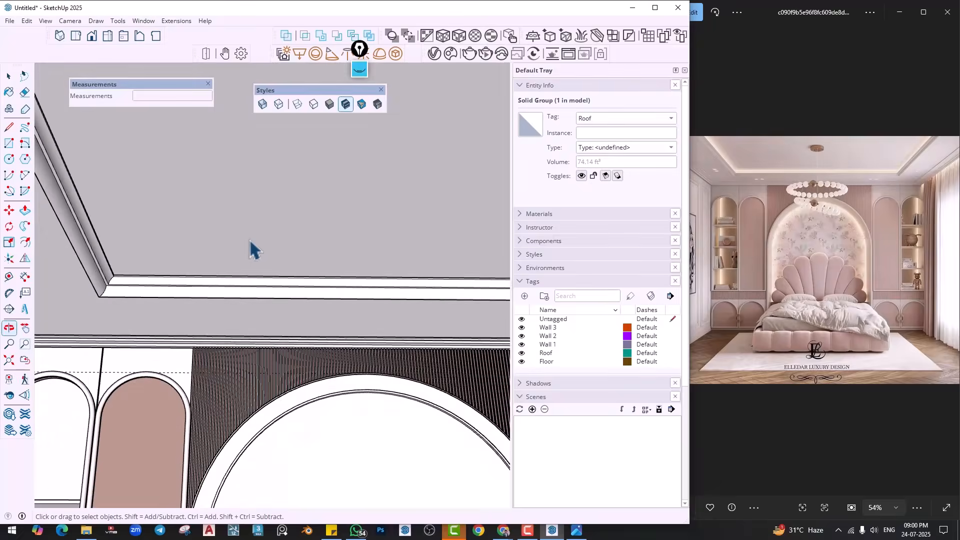
Open the false ceiling group, offset its lower face's outer border inward about 8 1/16", and offset that outline another 9/16" or so
{"action": "mouse_move", "coordinate": [295, 310]}
{"action": "middle_mouse_down"}
{"action": "mouse_move", "coordinate": [285, 217]}
{"action": "mouse_move", "coordinate": [272, 317]}
{"action": "mouse_move", "coordinate": [270, 287]}
{"action": "mouse_move", "coordinate": [170, 298]}
{"action": "middle_mouse_up"}
{"action": "double_click", "coordinate": [142, 281]}
{"action": "scroll", "coordinate": [143, 283], "scroll_direction": "up", "scroll_amount": 3}
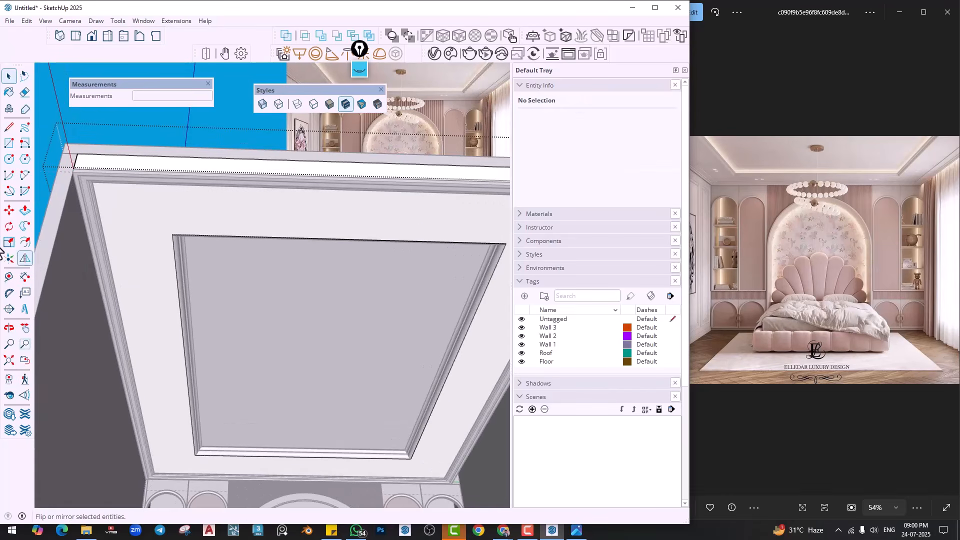
{"action": "left_click", "coordinate": [24, 244]}
{"action": "left_click", "coordinate": [121, 255]}
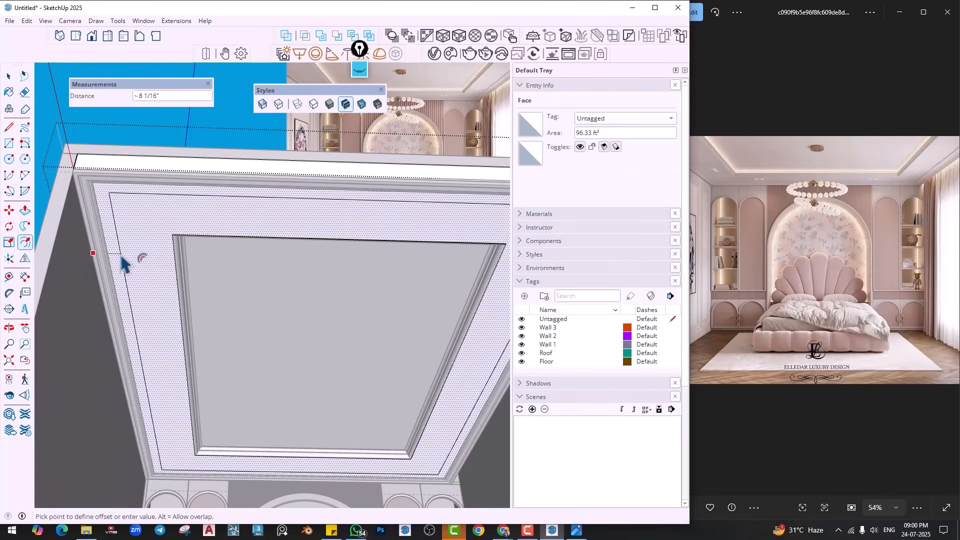
{"action": "left_click", "coordinate": [121, 256]}
{"action": "scroll", "coordinate": [124, 267], "scroll_direction": "up", "scroll_amount": 3}
{"action": "scroll", "coordinate": [124, 269], "scroll_direction": "up", "scroll_amount": 2}
{"action": "left_click", "coordinate": [123, 260]}
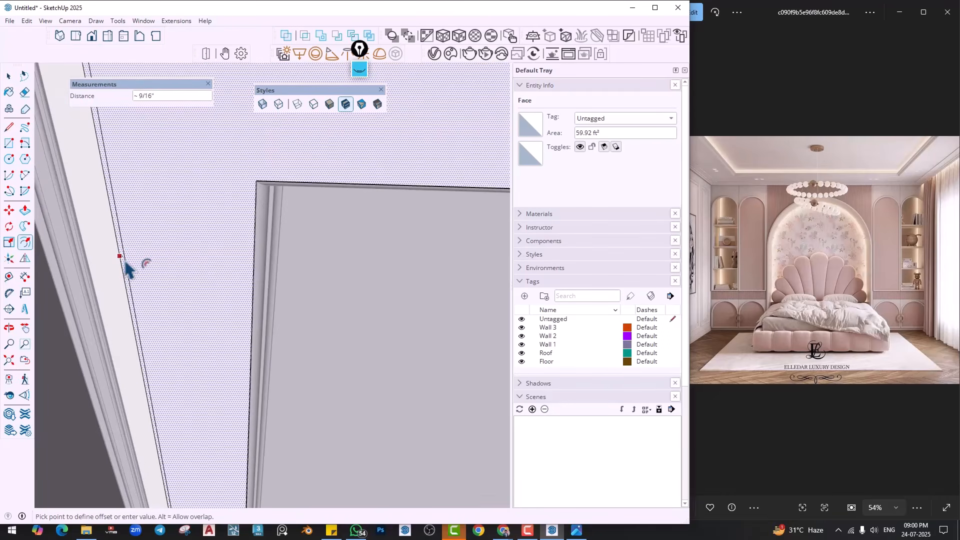
{"action": "left_click", "coordinate": [126, 263]}
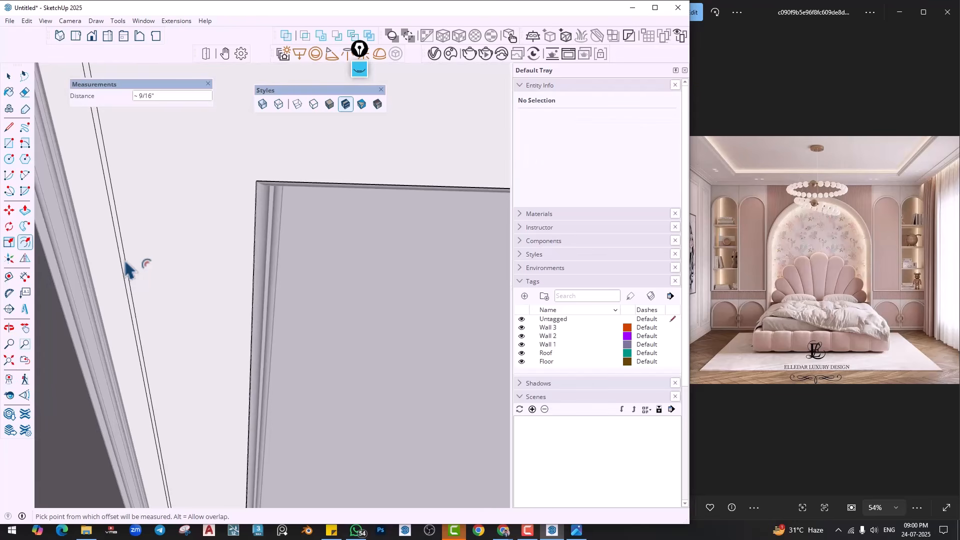
Push/Pull the narrow strip between the two offset outlines by about 3/8" and leave the false ceiling group
{"action": "key", "text": "p"}
{"action": "scroll", "coordinate": [125, 272], "scroll_direction": "up", "scroll_amount": 2}
{"action": "left_click", "coordinate": [125, 282]}
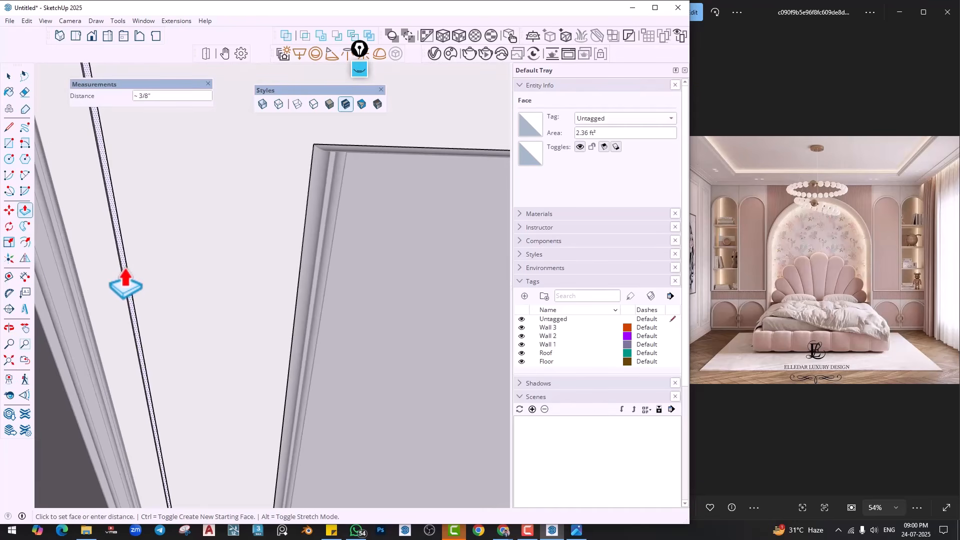
{"action": "left_click", "coordinate": [125, 283]}
{"action": "scroll", "coordinate": [234, 300], "scroll_direction": "down", "scroll_amount": 6}
{"action": "key", "text": "space"}
{"action": "left_click", "coordinate": [110, 250]}
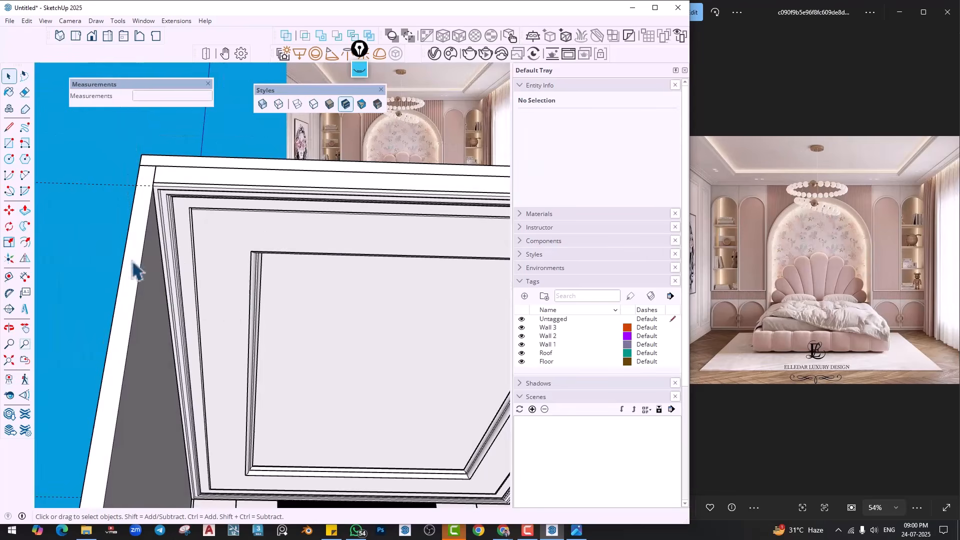
{"action": "middle_click_drag", "start_coordinate": [256, 292], "coordinate": [224, 290], "text": "shift"}
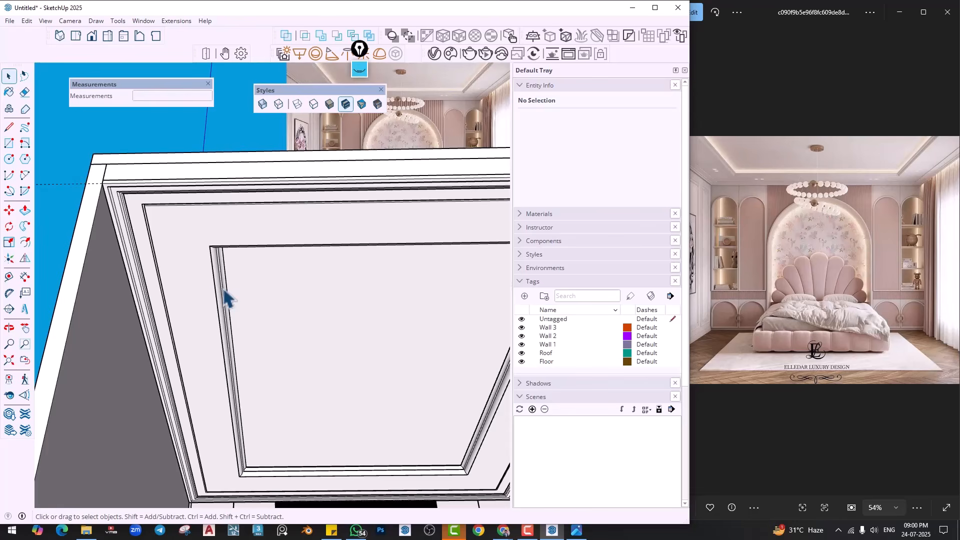
{"action": "scroll", "coordinate": [179, 291], "scroll_direction": "down", "scroll_amount": 2}
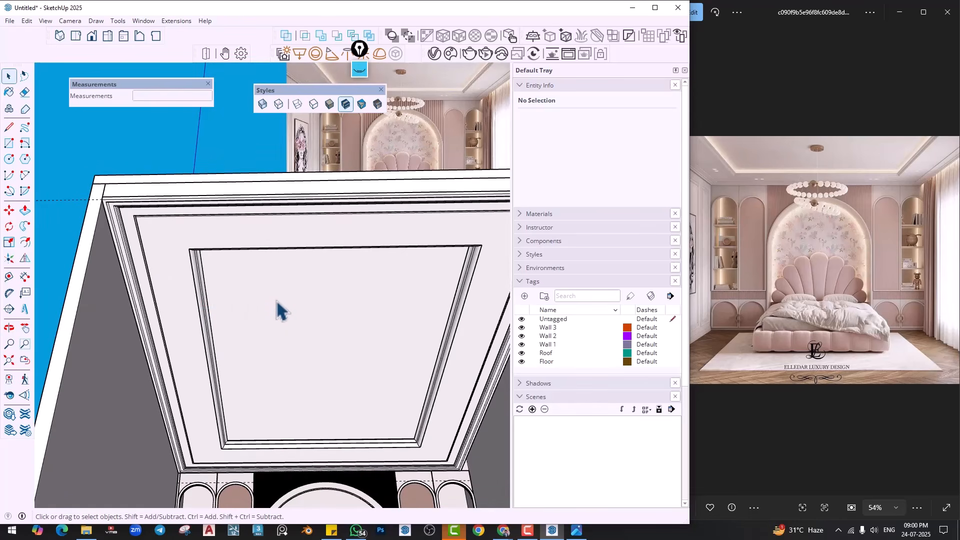
{"action": "scroll", "coordinate": [280, 310], "scroll_direction": "down", "scroll_amount": 1}
{"action": "middle_click_drag", "start_coordinate": [280, 356], "coordinate": [311, 290]}
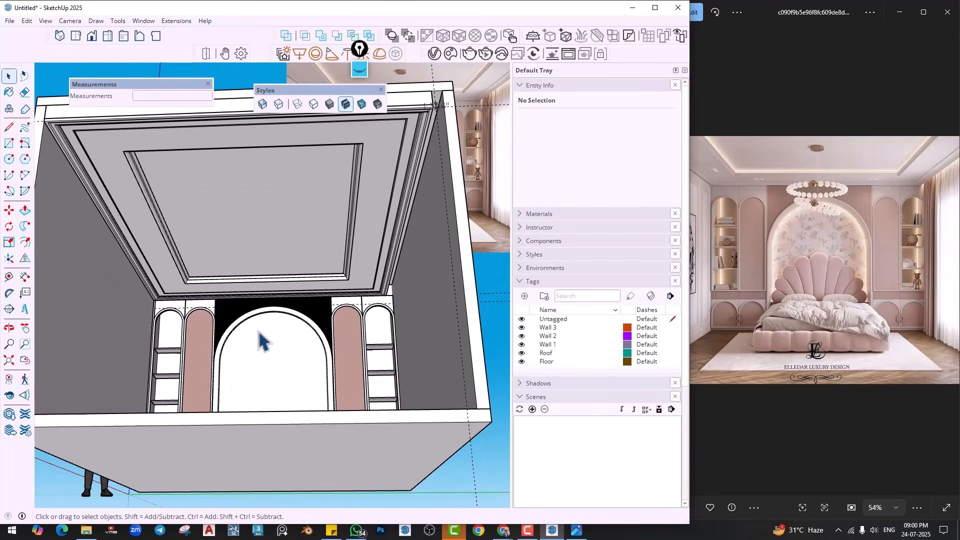
{"action": "middle_click_drag", "start_coordinate": [259, 330], "coordinate": [283, 350]}
Search 3D Warehouse for "bed" and browse the models for one resembling the bed in the reference image
{"action": "left_click", "coordinate": [138, 22]}
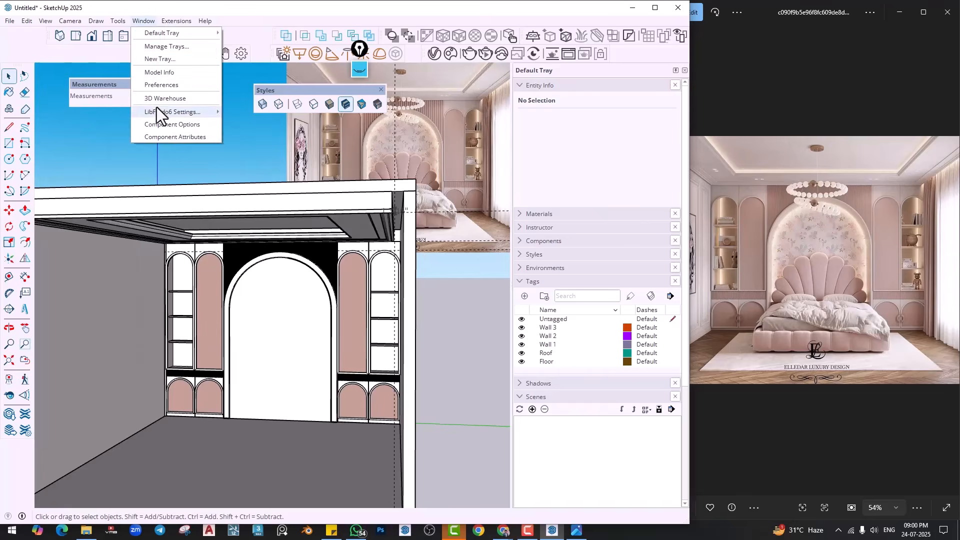
{"action": "left_click", "coordinate": [158, 107]}
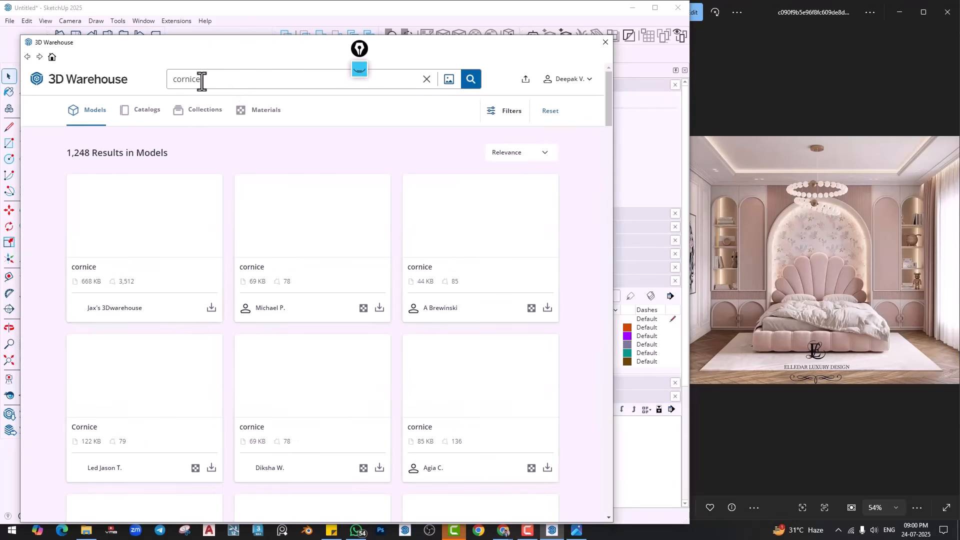
{"action": "left_click_drag", "start_coordinate": [199, 82], "coordinate": [150, 81]}
{"action": "type", "text": "bed"}
{"action": "key", "text": "Return"}
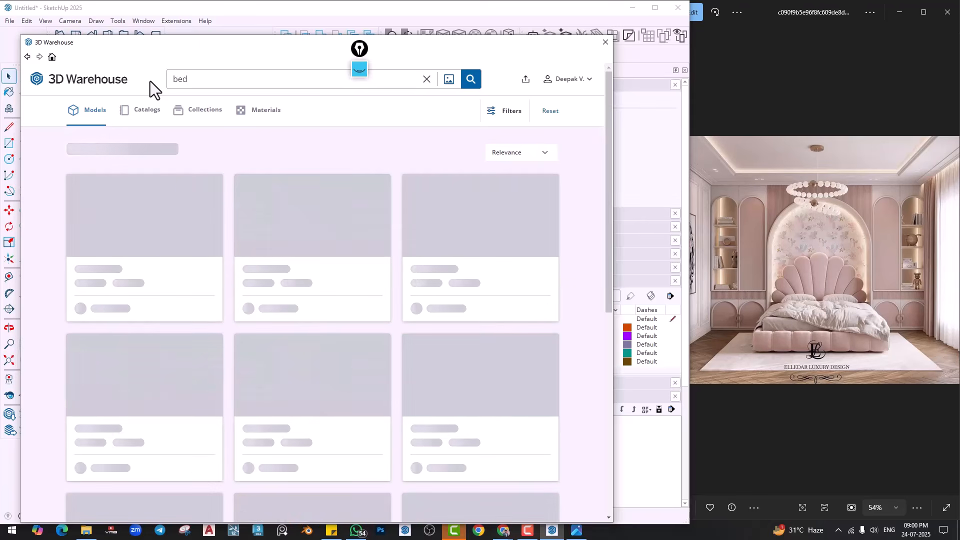
{"action": "scroll", "coordinate": [232, 215], "scroll_direction": "down", "scroll_amount": 15}
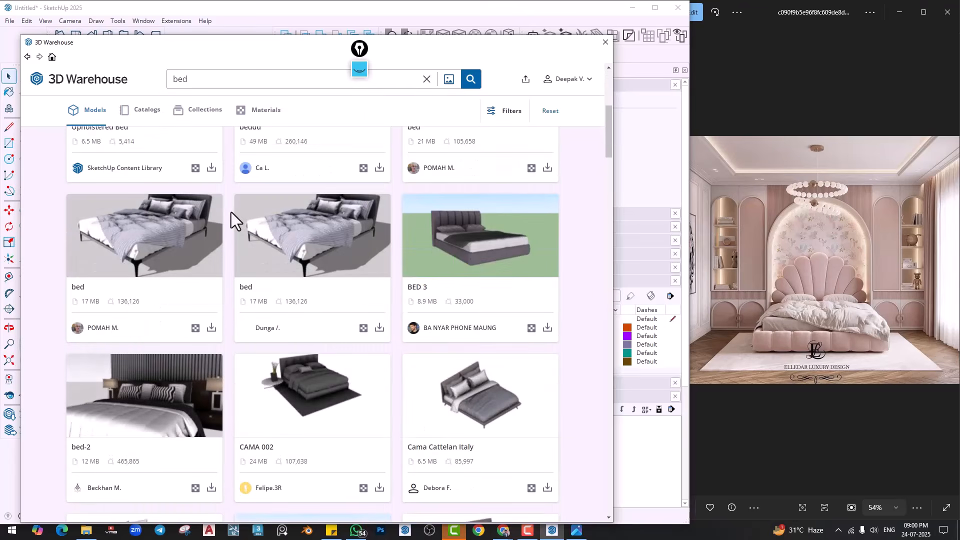
{"action": "scroll", "coordinate": [230, 219], "scroll_direction": "down", "scroll_amount": 12}
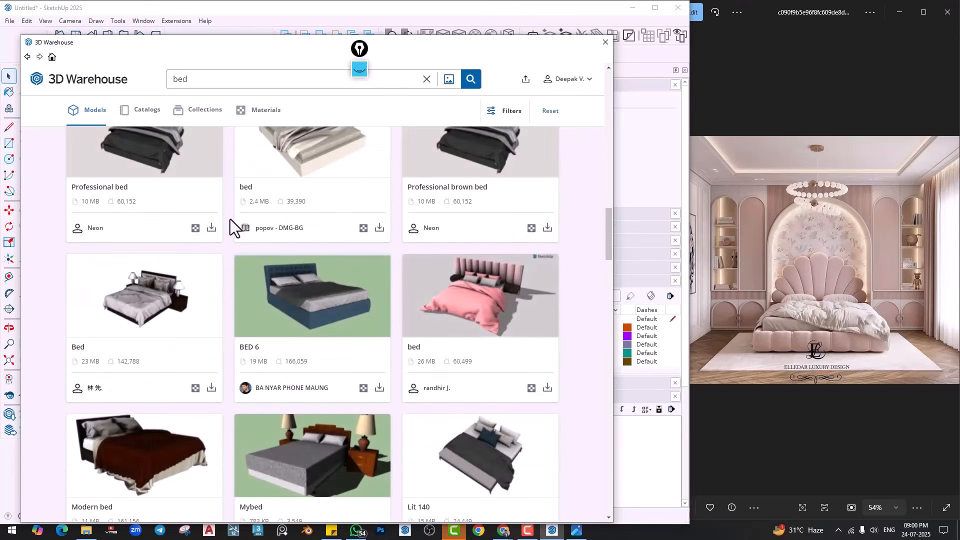
{"action": "scroll", "coordinate": [223, 235], "scroll_direction": "down", "scroll_amount": 10}
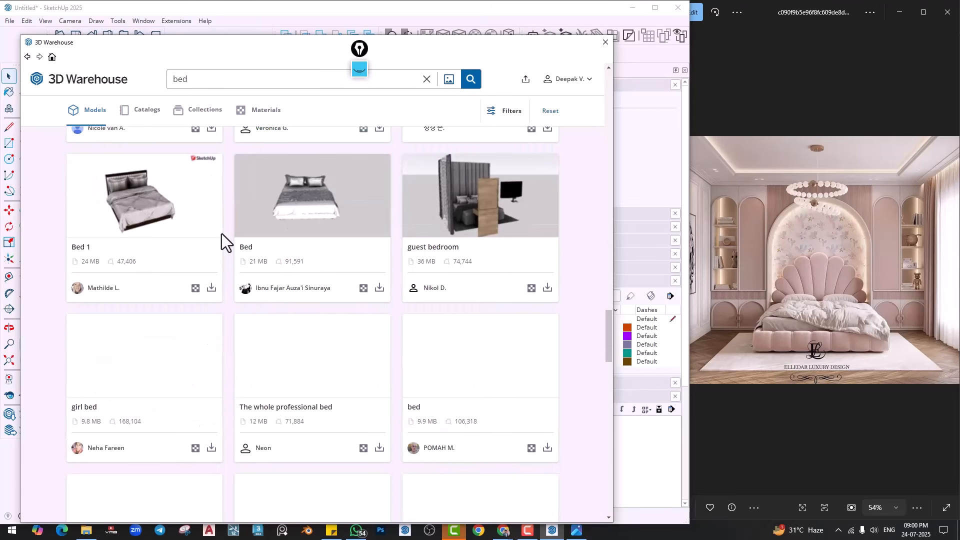
{"action": "scroll", "coordinate": [219, 259], "scroll_direction": "down", "scroll_amount": 9}
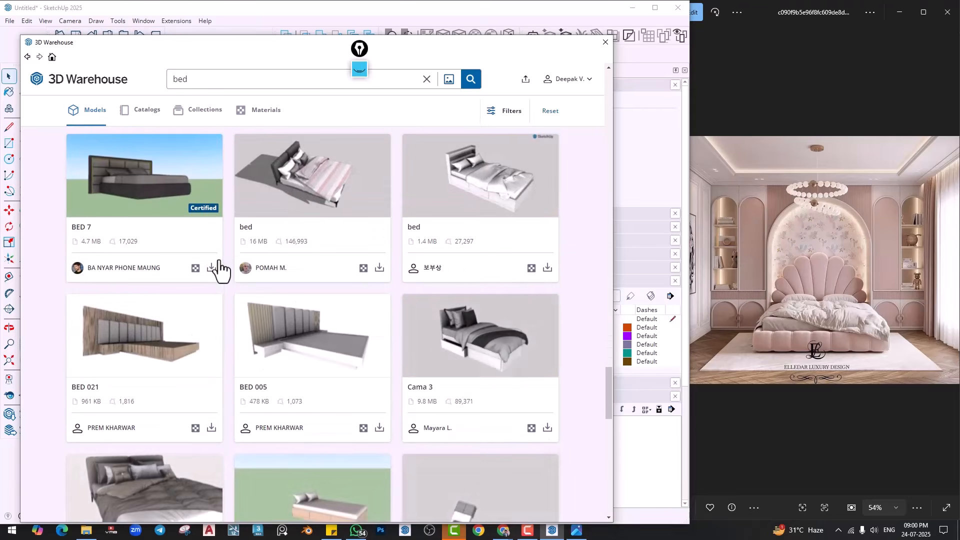